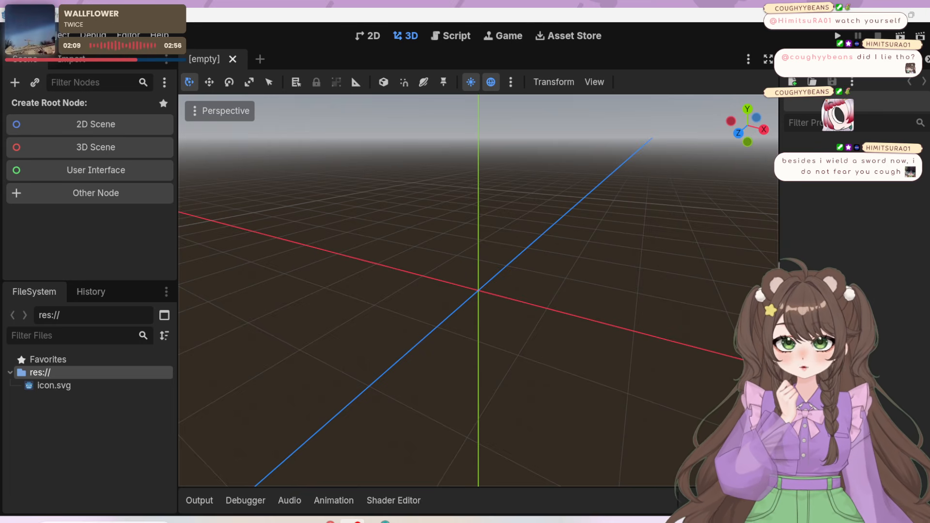
Widen the Inspector dock so its tabs and property filter have more room beside the 3D viewport
drag(780, 296, 653, 310)
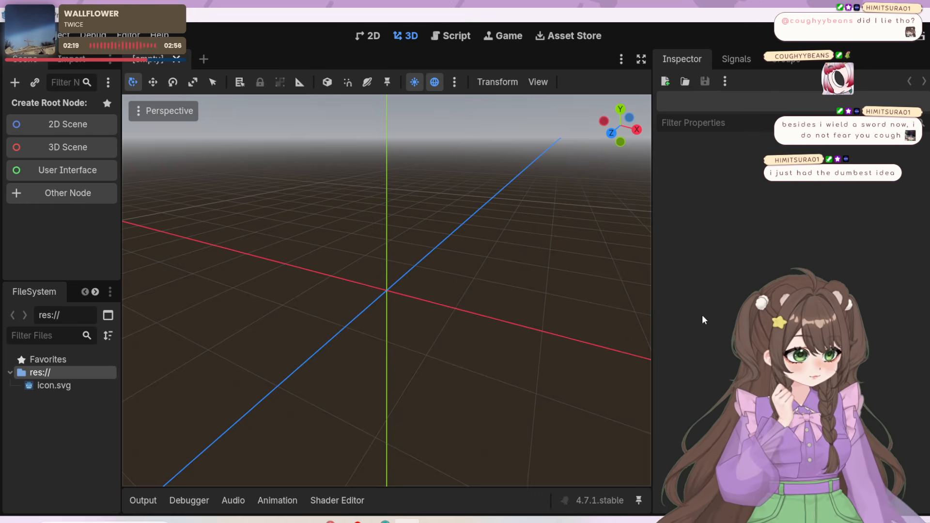
Lower the system volume, pause the music in Spotify and minimize its window
key(XF86AudioLowerVolume)
key(XF86AudioLowerVolume)
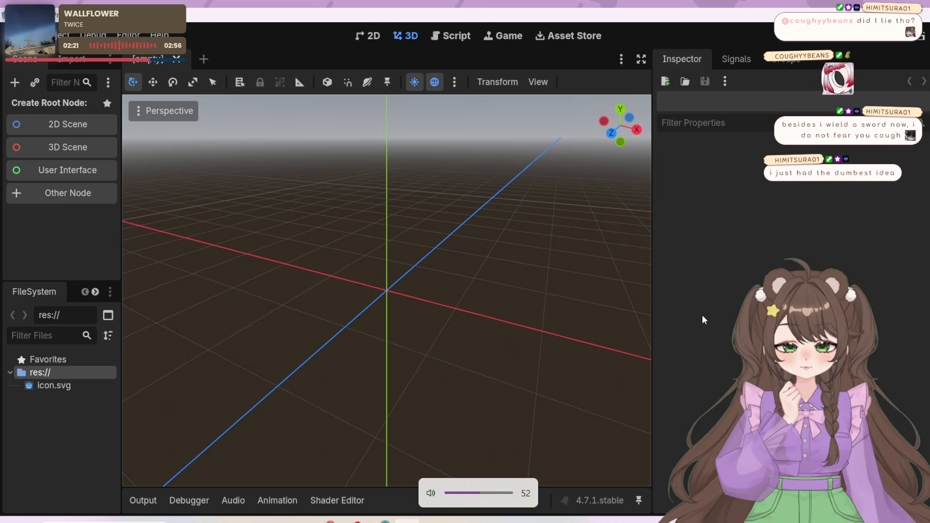
key(XF86AudioLowerVolume)
key(XF86AudioLowerVolume)
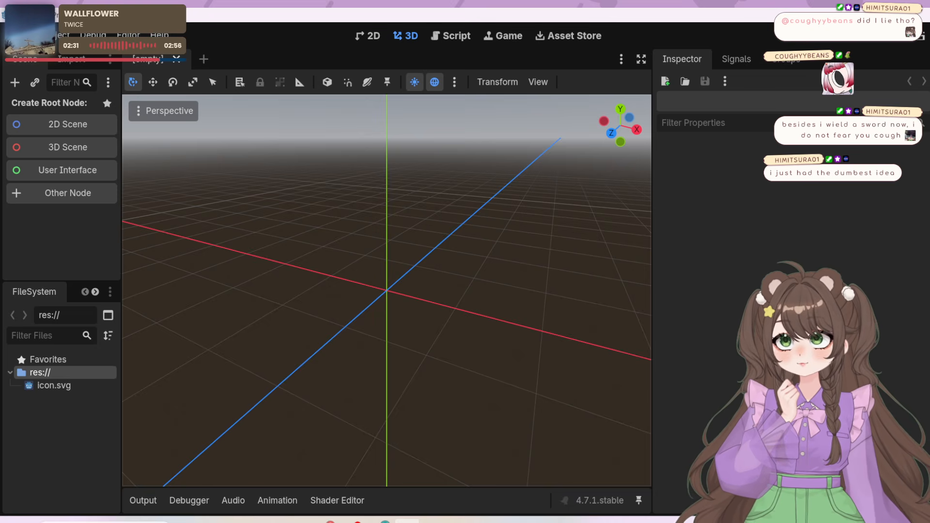
click(297, 521)
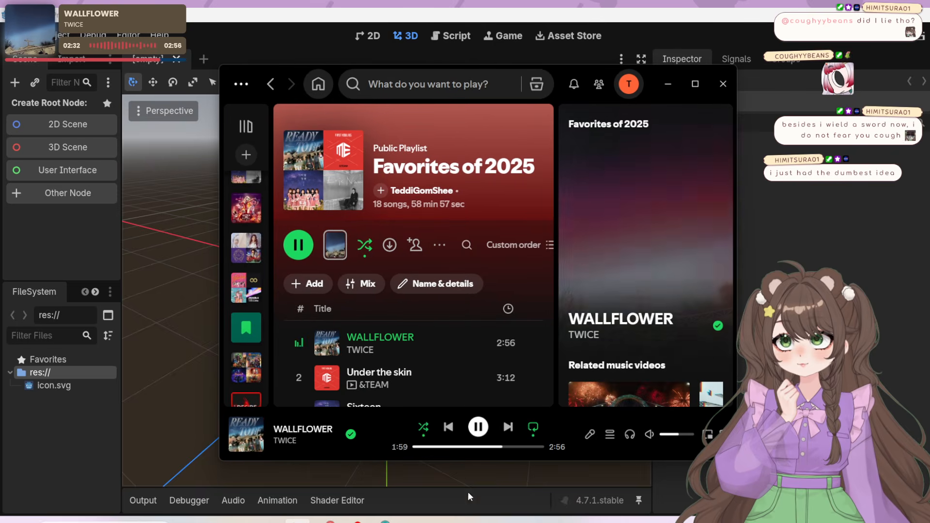
click(478, 426)
click(667, 84)
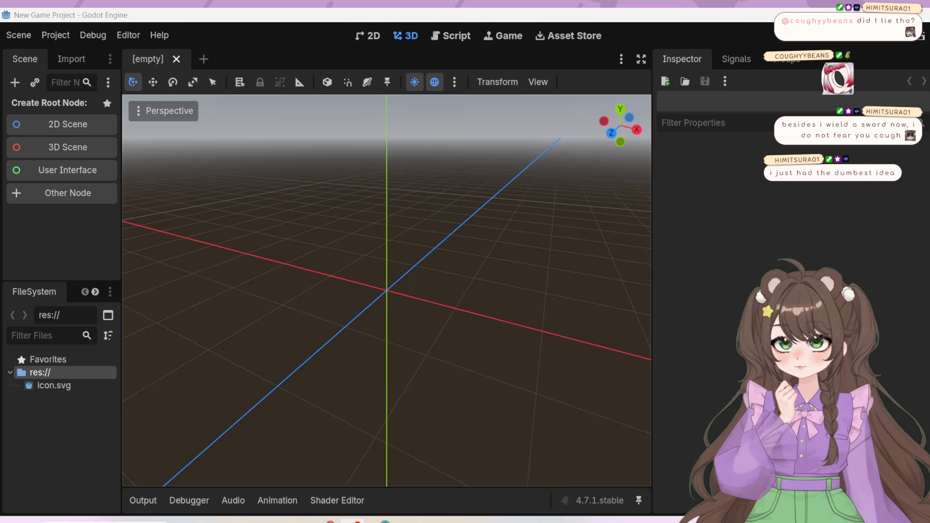
Switch to the browser showing the YouTube Godot Beginner Tutorial, park it over Godot's Inspector and enlarge the window
key(alt+Tab)
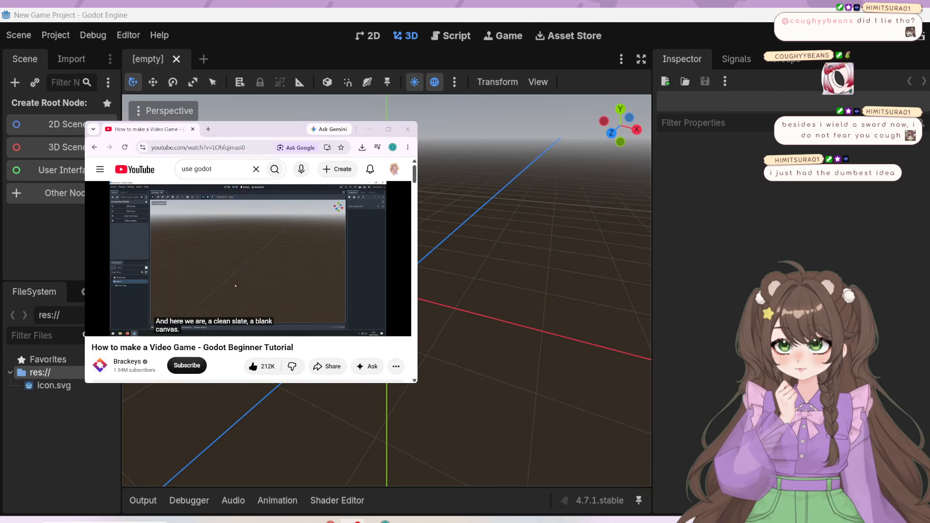
drag(259, 129, 726, 22)
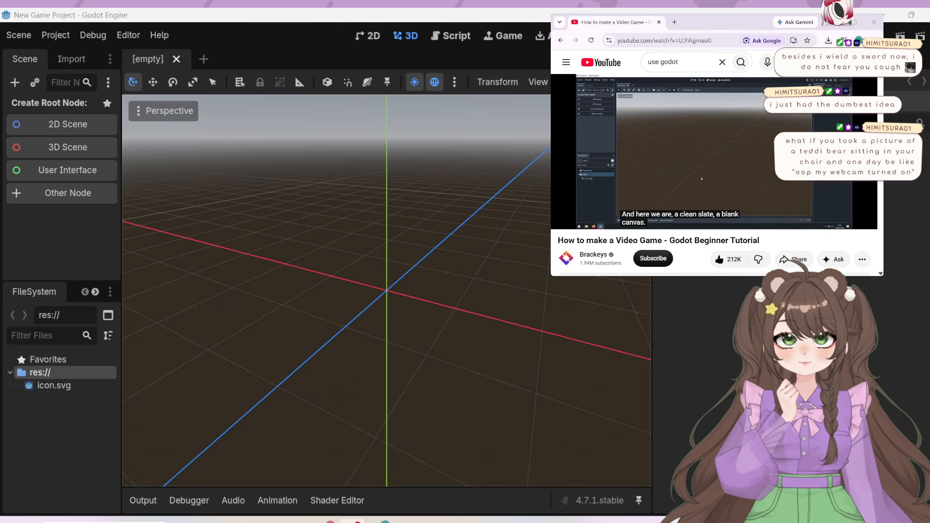
drag(725, 22, 782, 4)
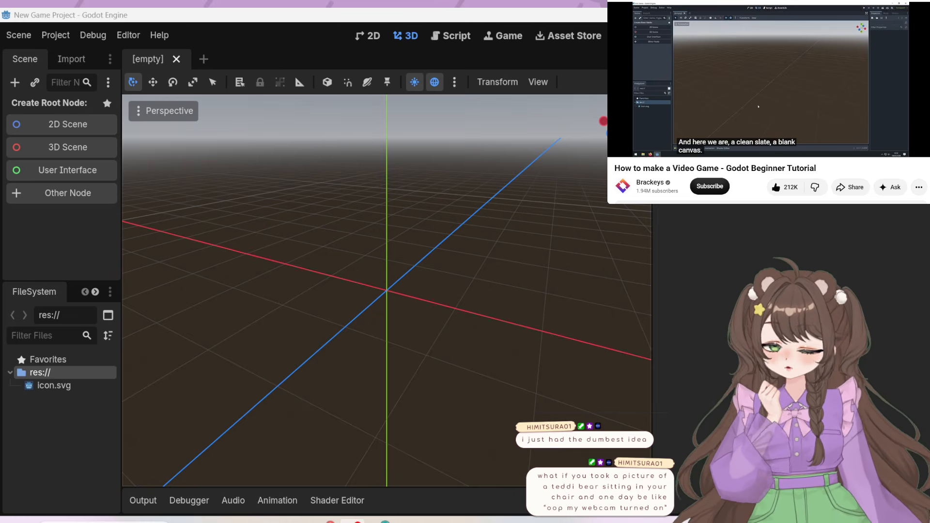
key(alt+Tab)
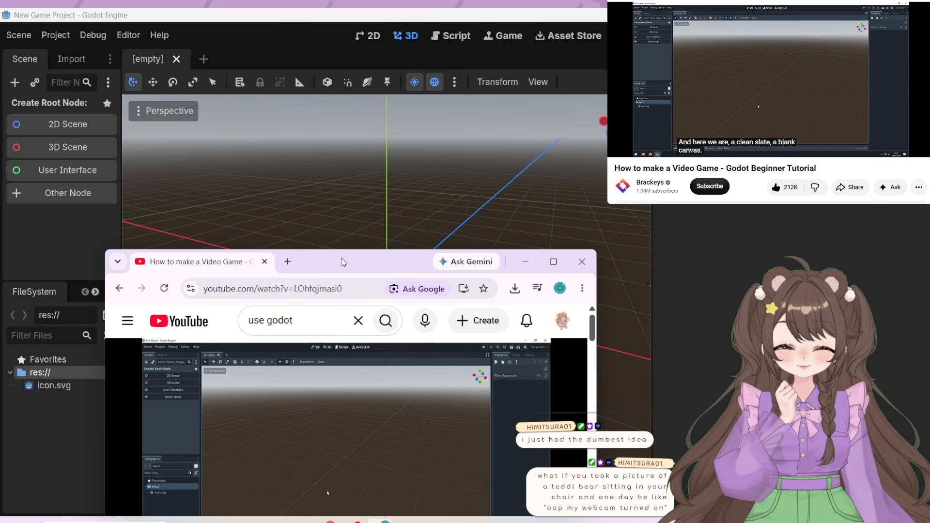
drag(344, 263, 741, 1)
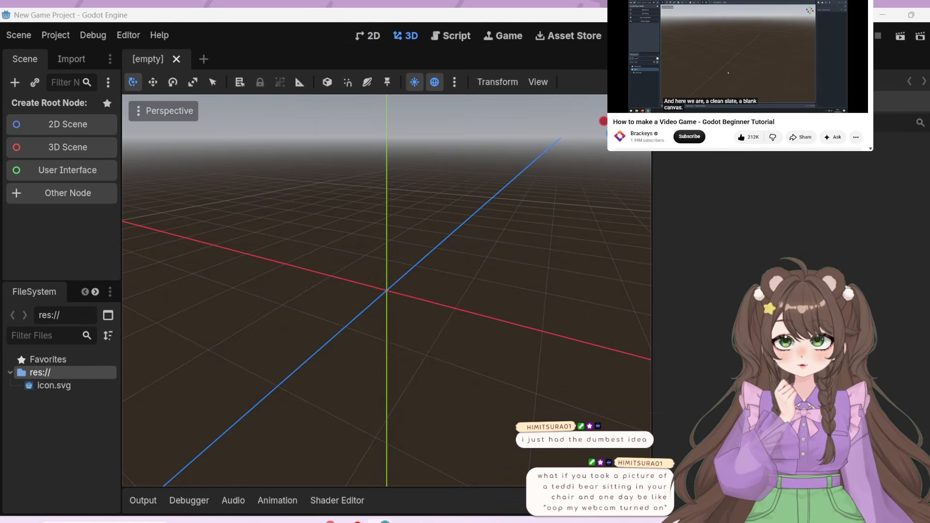
click(744, 84)
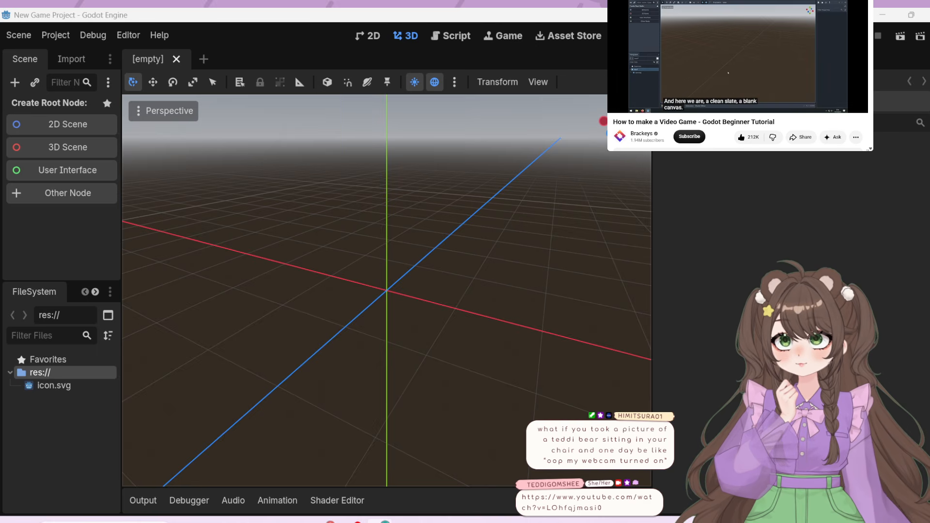
drag(870, 149, 929, 215)
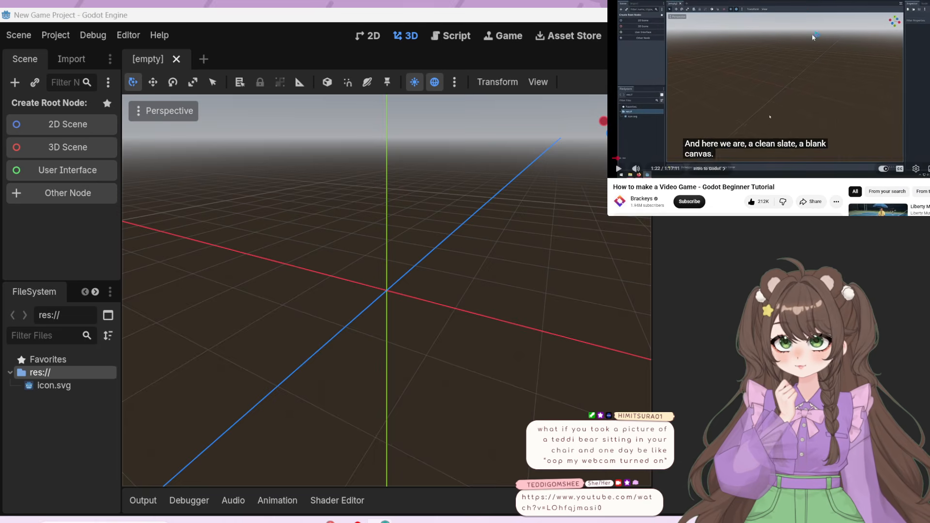
Play the tutorial, jump ahead to the "What should we make?" chapter and skip the ad
click(912, 115)
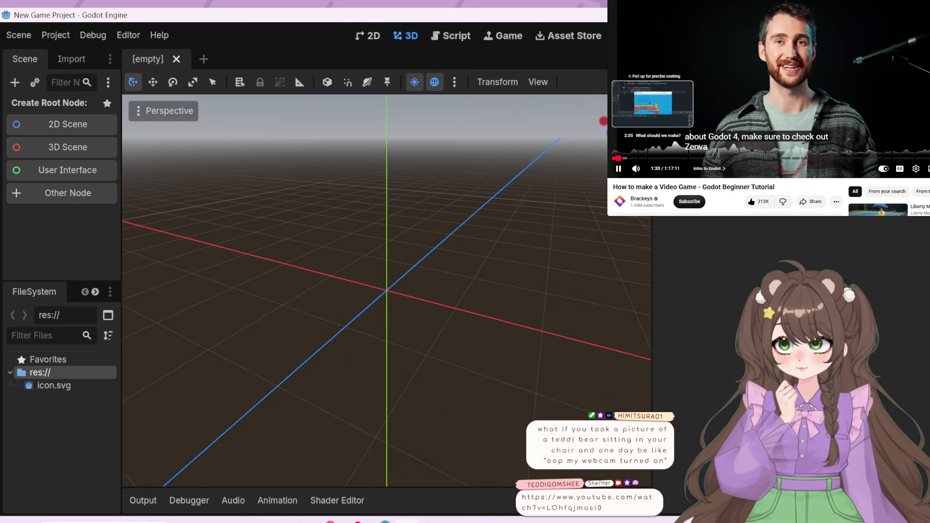
click(624, 159)
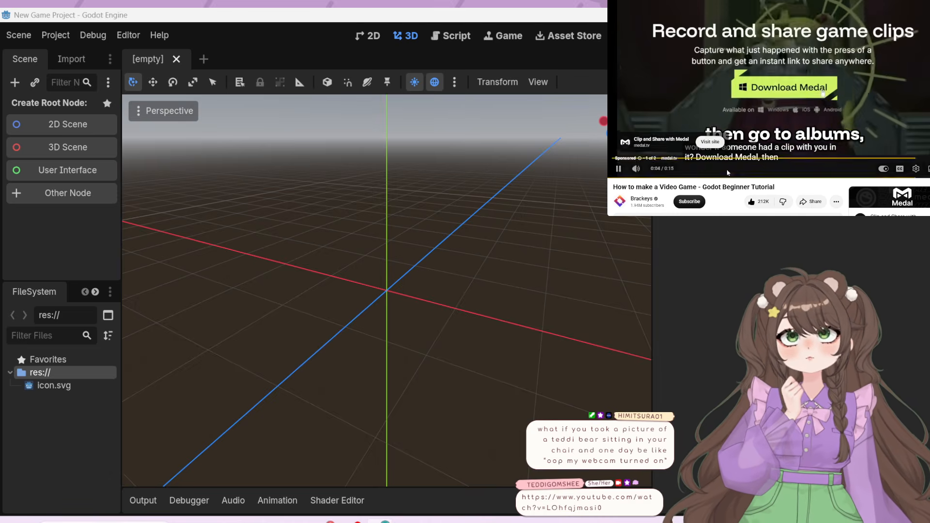
mouse_move(646, 172)
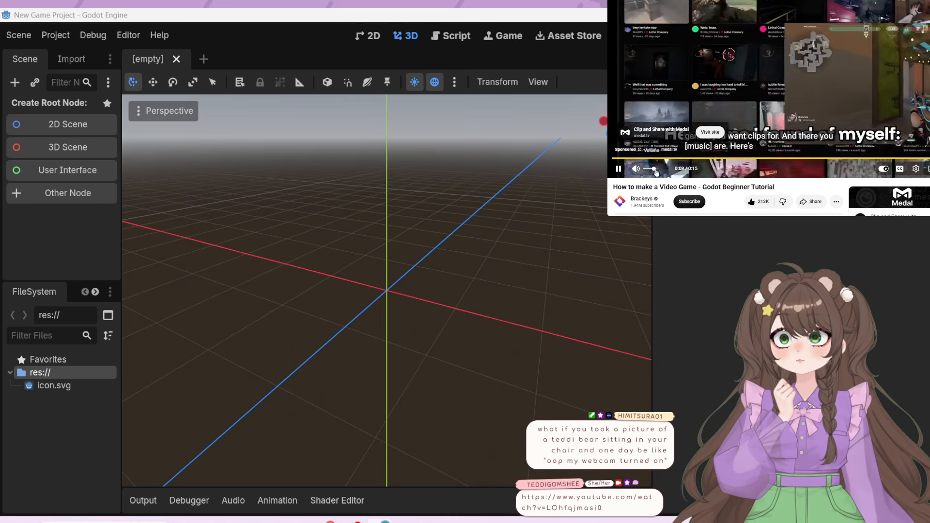
click(926, 136)
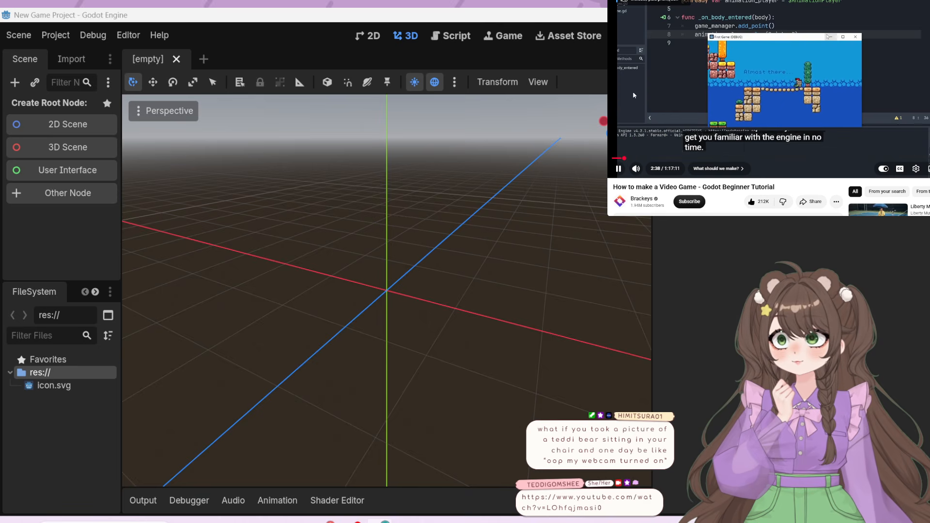
Rewind the tutorial in five-second jumps to just before 2:14 and resume playback
click(641, 102)
key(Left)
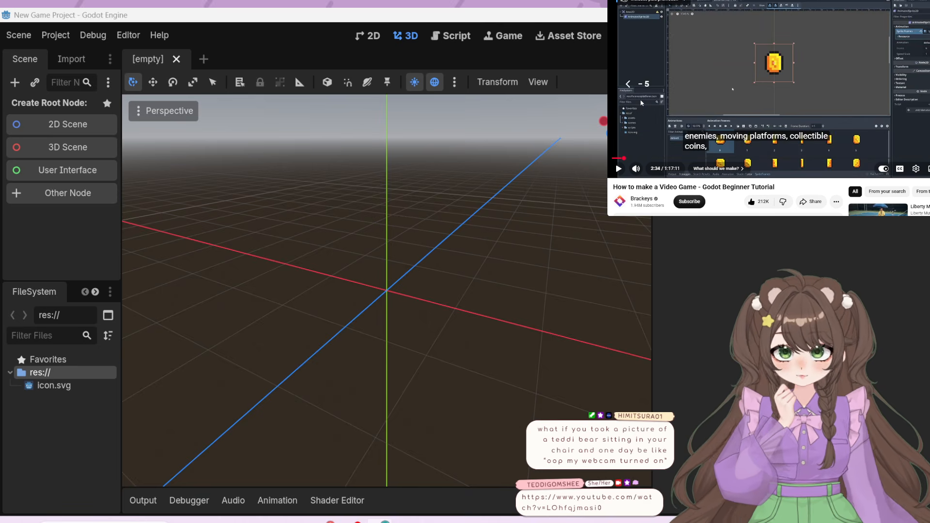
key(Left)
key(Left)
key(Left)
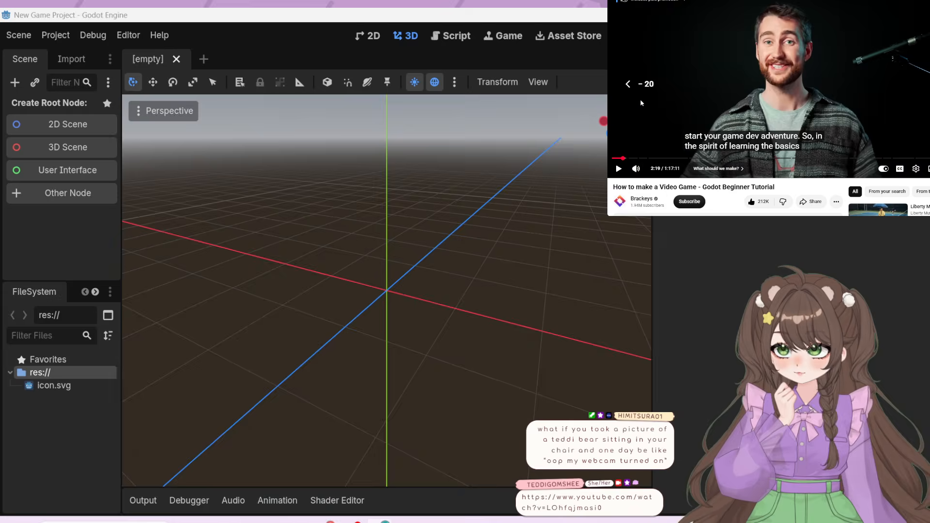
key(Left)
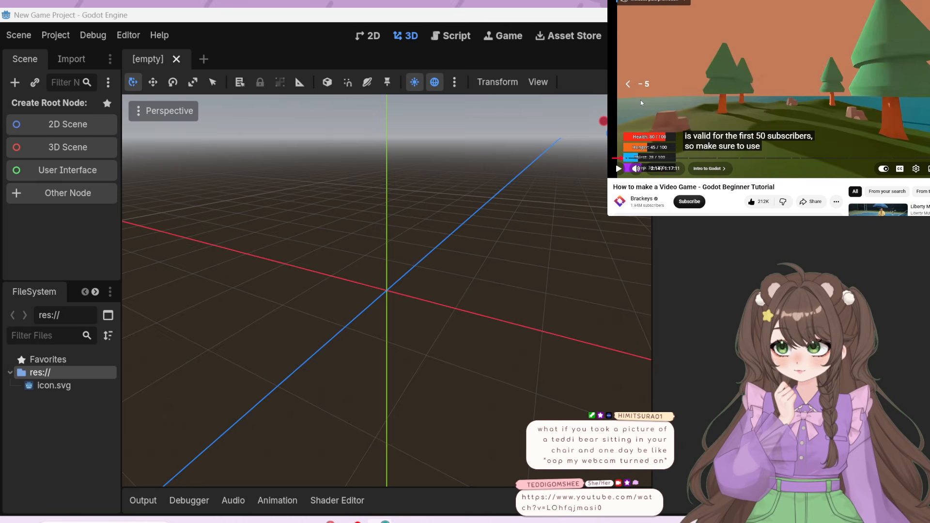
key(Left)
click(726, 101)
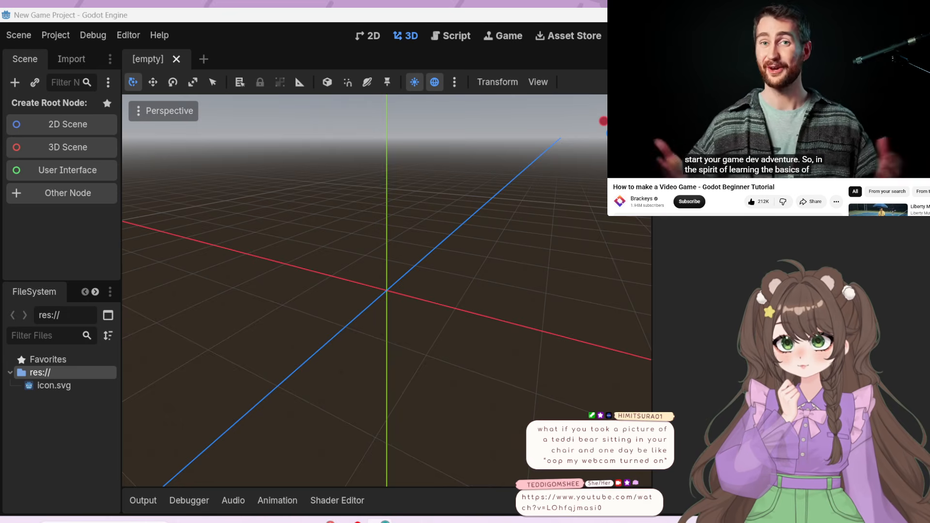
Lower the system volume and watch the tutorial through to "Cooking with Assets", pausing at 4:52
key(XF86AudioLowerVolume)
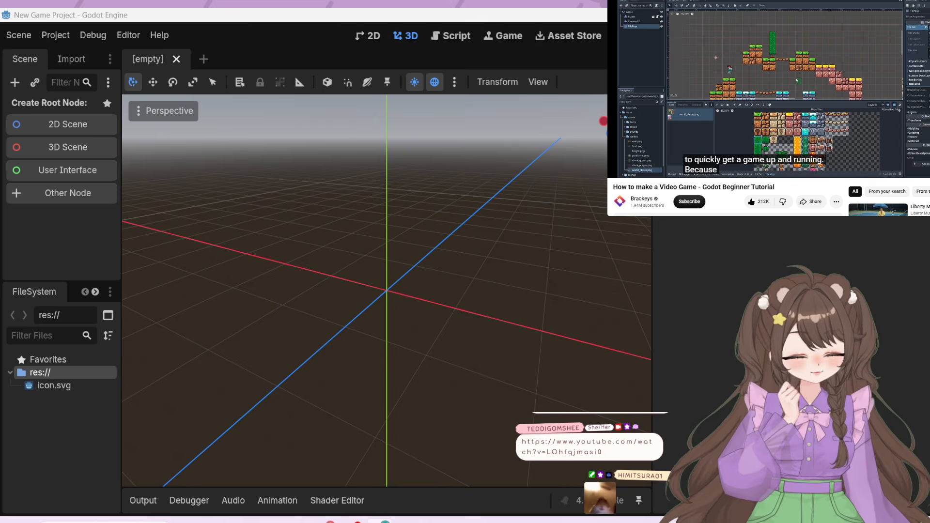
click(764, 125)
click(849, 130)
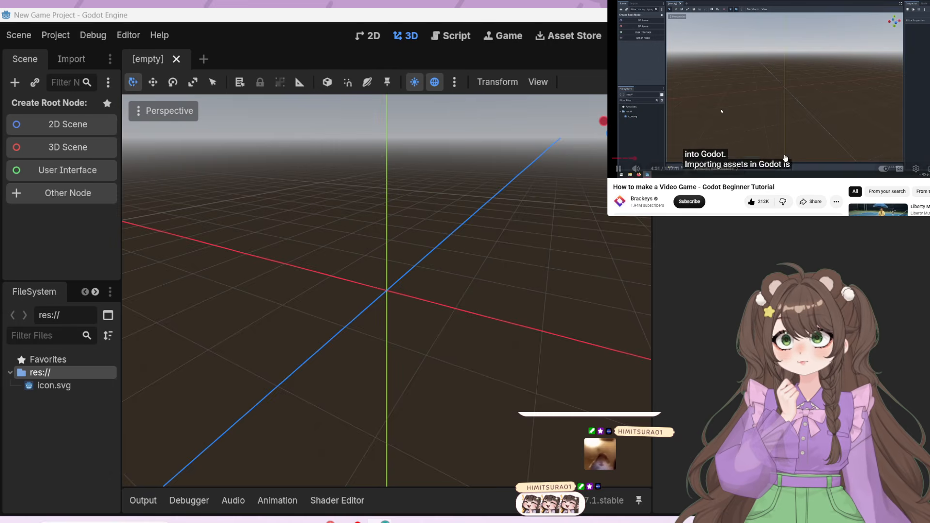
click(780, 119)
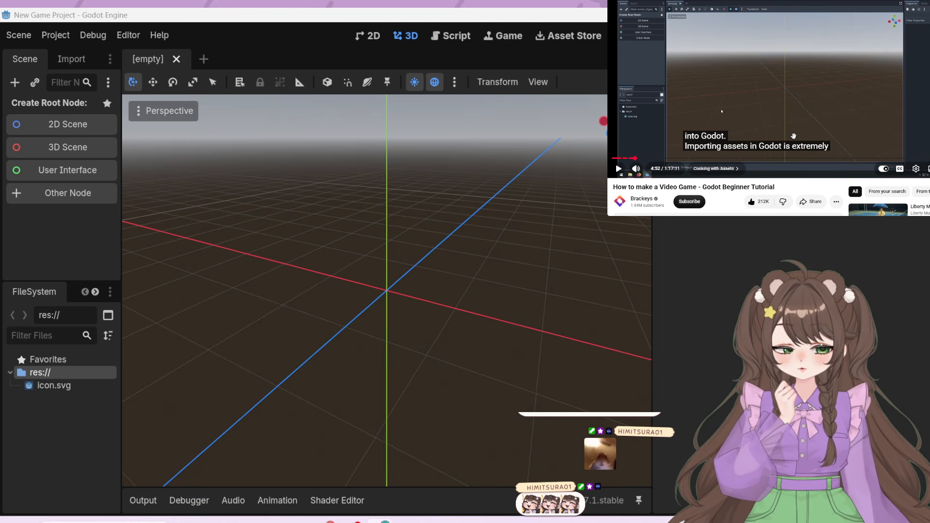
Expand the tutorial's description and open its asset link to the Brackeys' Platformer Bundle page
scroll(793, 136, down, 1)
scroll(795, 139, down, 4)
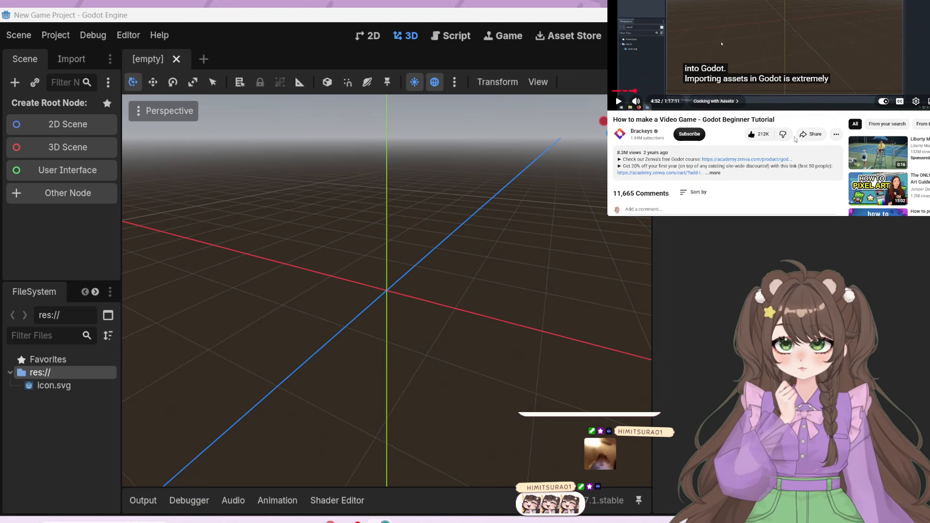
scroll(795, 140, down, 1)
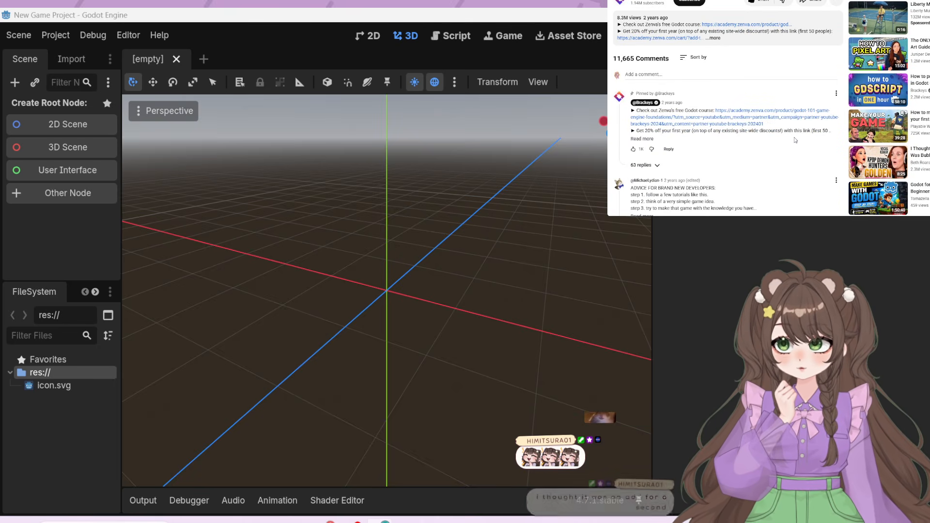
scroll(794, 140, up, 2)
click(724, 105)
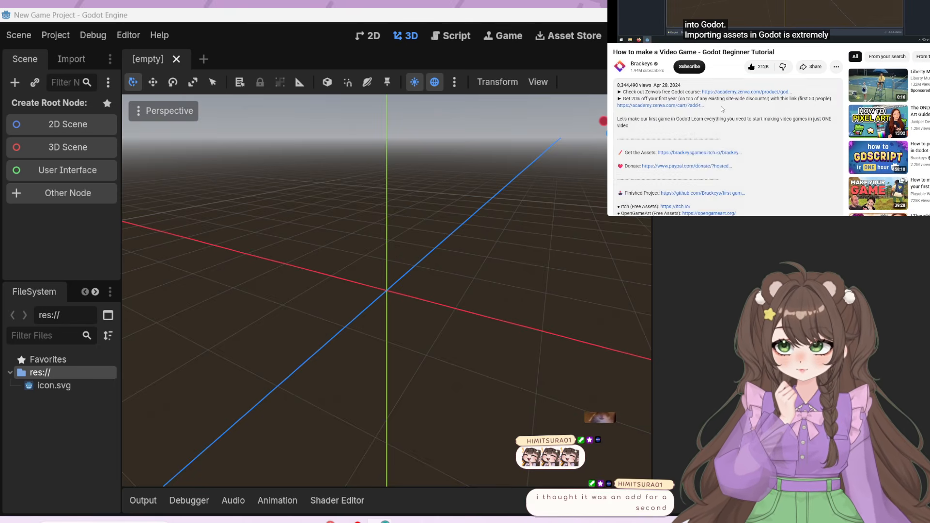
scroll(801, 188, down, 1)
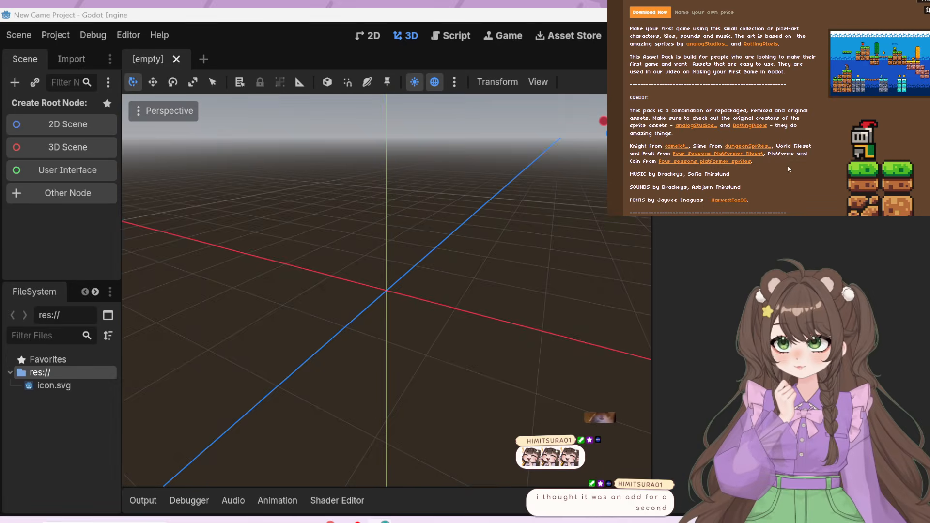
Check the download options for the Brackeys' Platformer Bundle, then close the dialog and the asset page
click(653, 14)
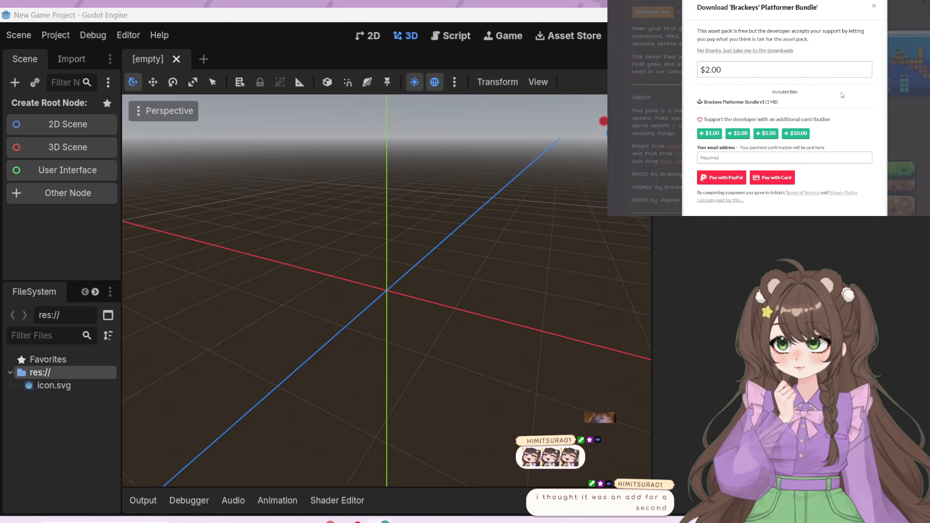
click(877, 7)
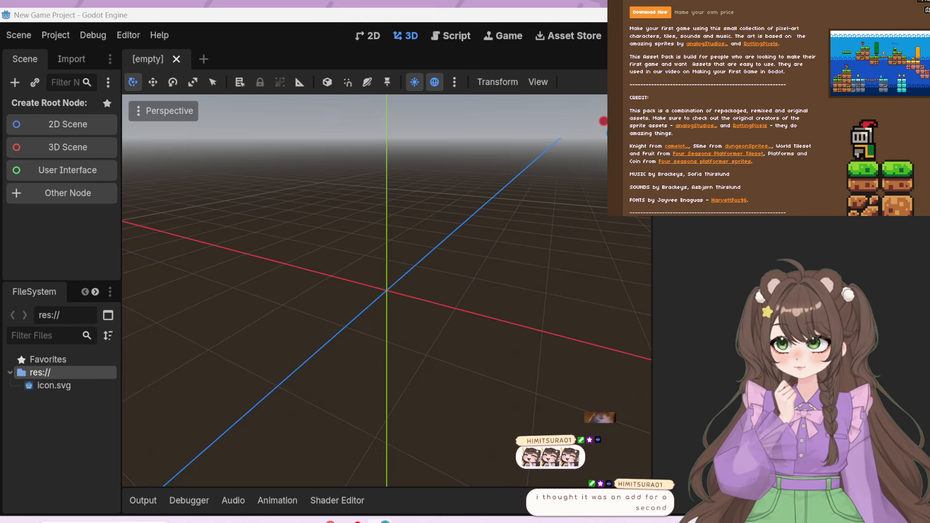
key(ctrl+w)
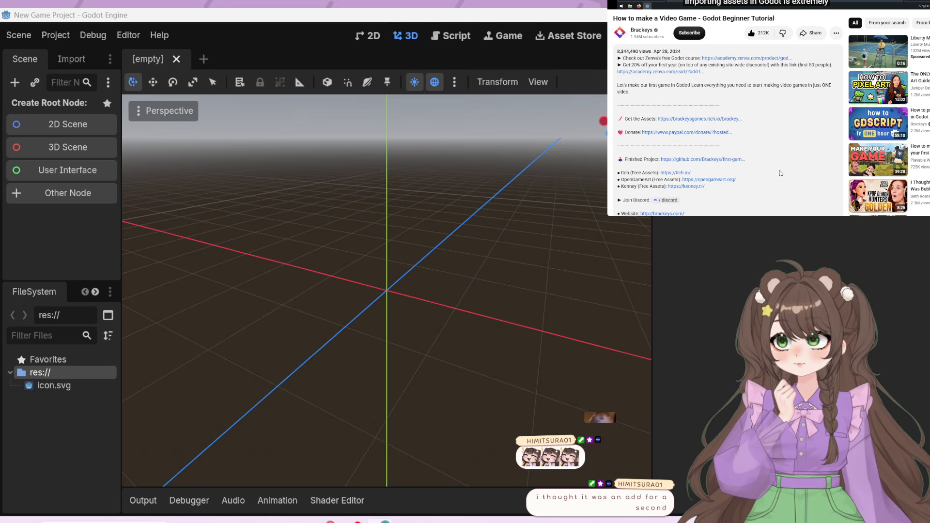
Return to the tutorial's player, continue into the explanation of importing assets and pause it there
scroll(780, 173, up, 3)
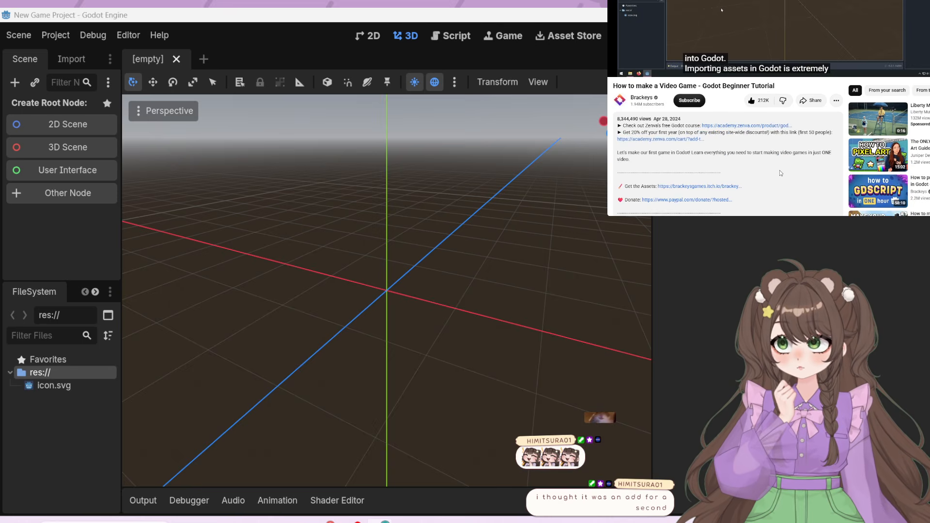
scroll(780, 173, up, 4)
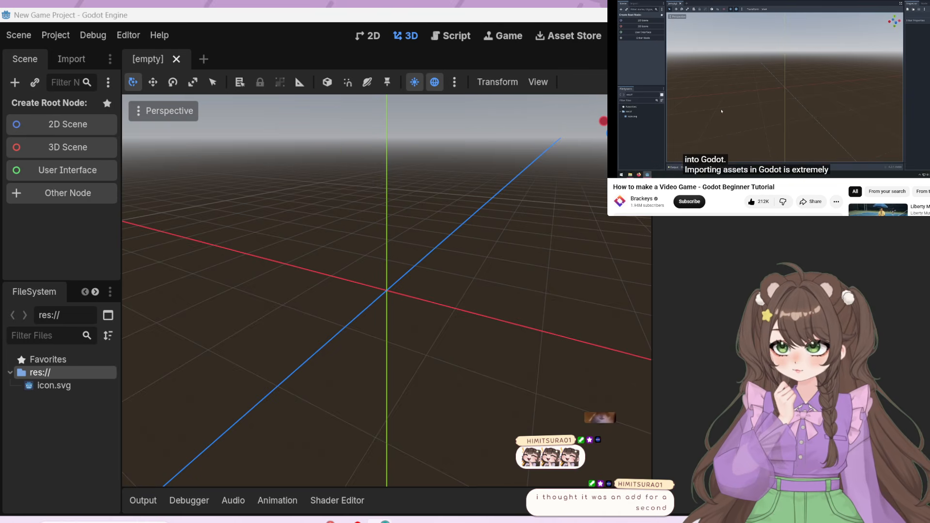
click(745, 33)
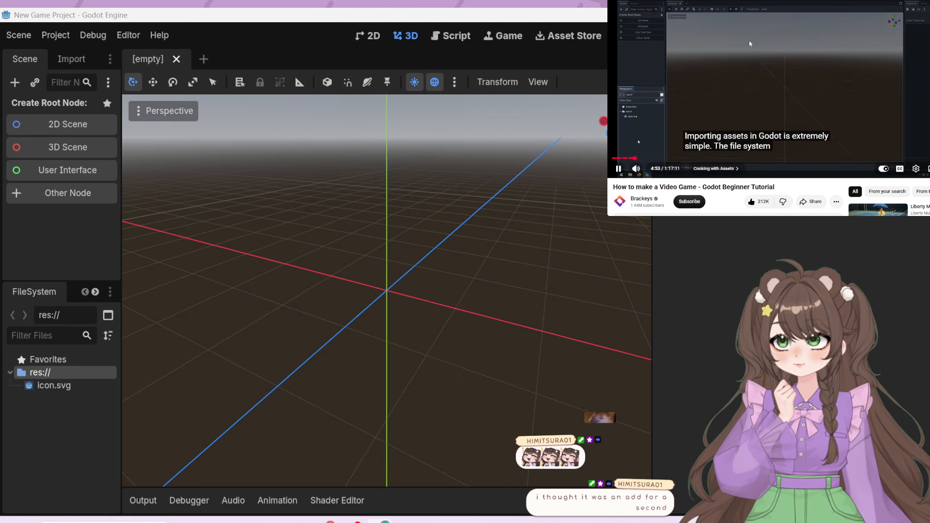
click(749, 41)
Switch to Spotify, pause the playing music and return to the Godot window with the tutorial
drag(527, 0, 546, 67)
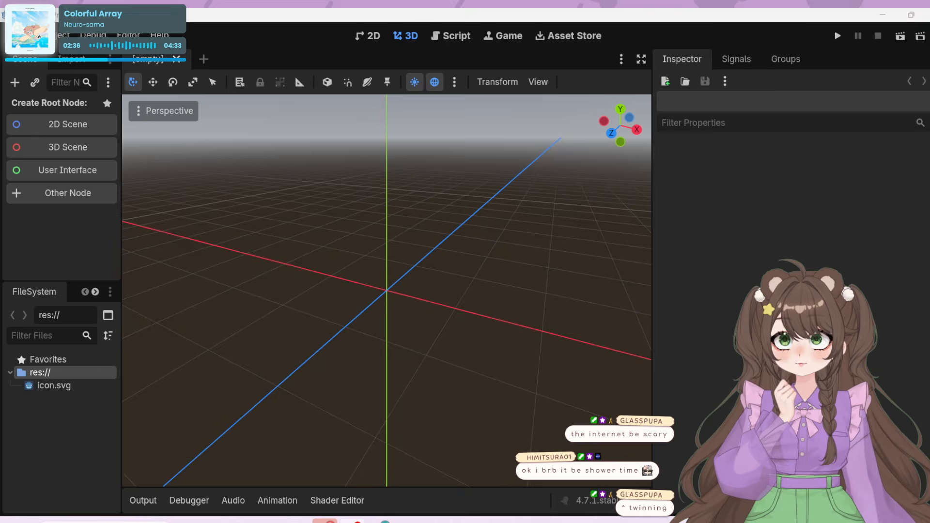
key(alt+Tab)
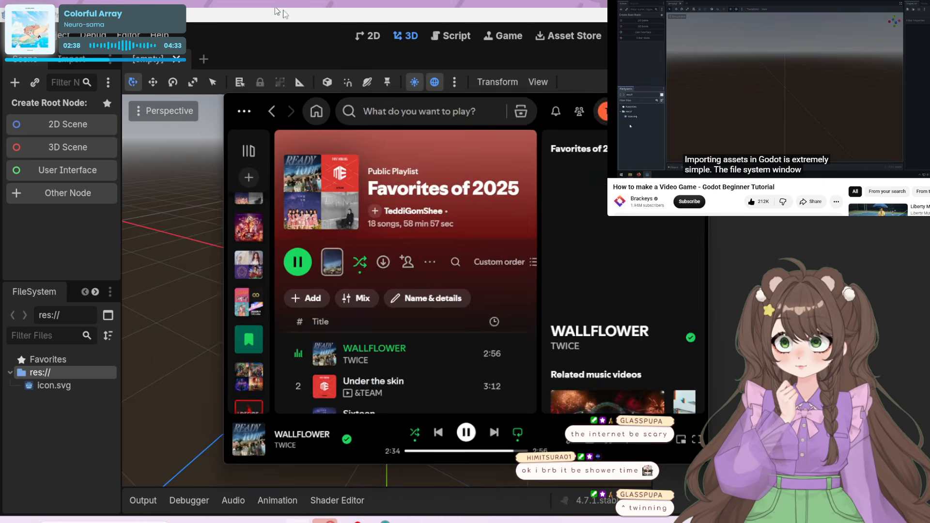
click(478, 427)
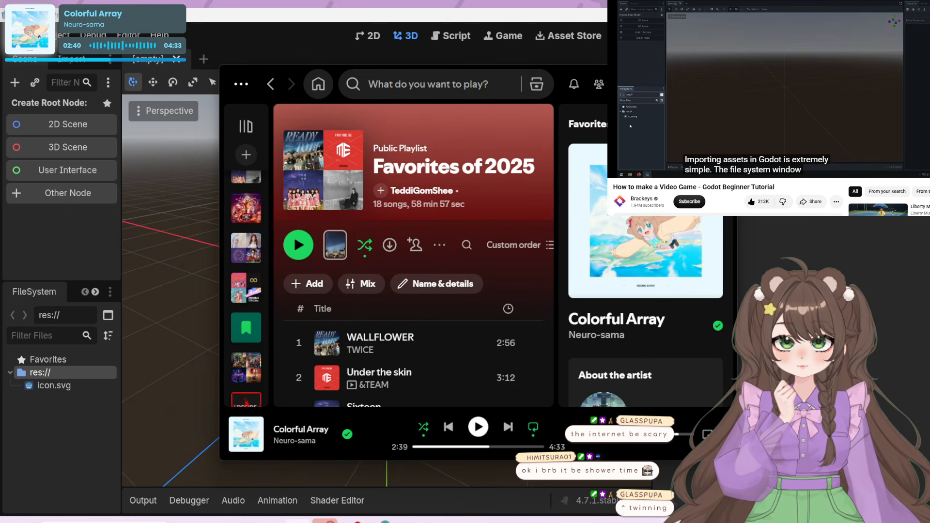
key(alt+Tab)
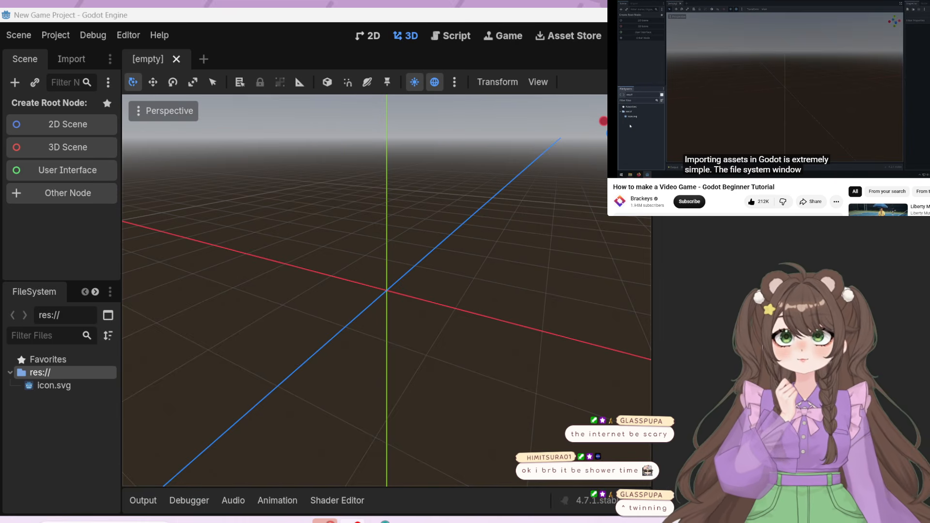
Resume the tutorial and create a folder named Assets in the project's res:// root
click(736, 108)
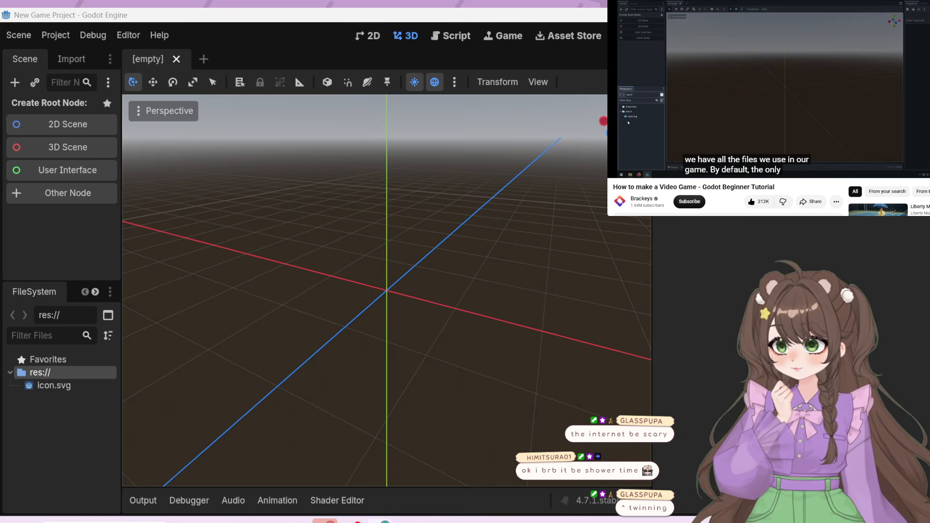
click(45, 439)
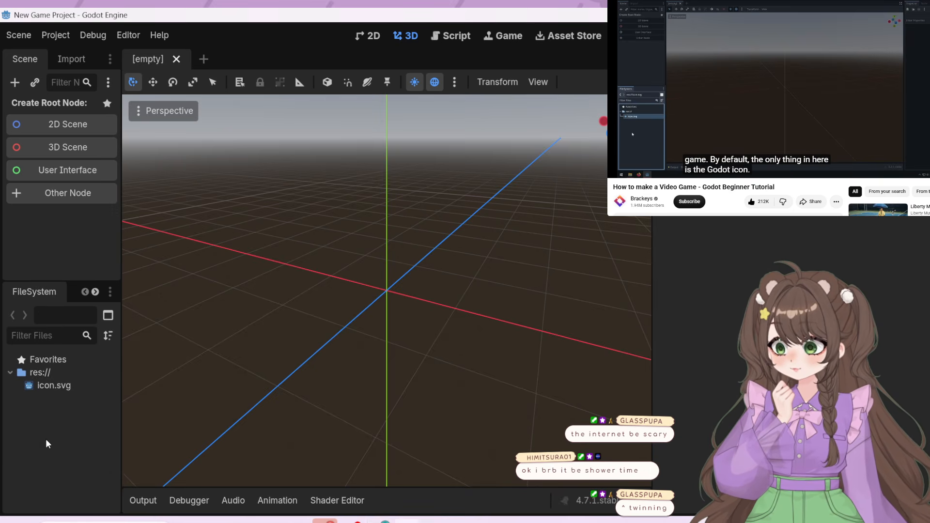
right_click(25, 409)
click(57, 413)
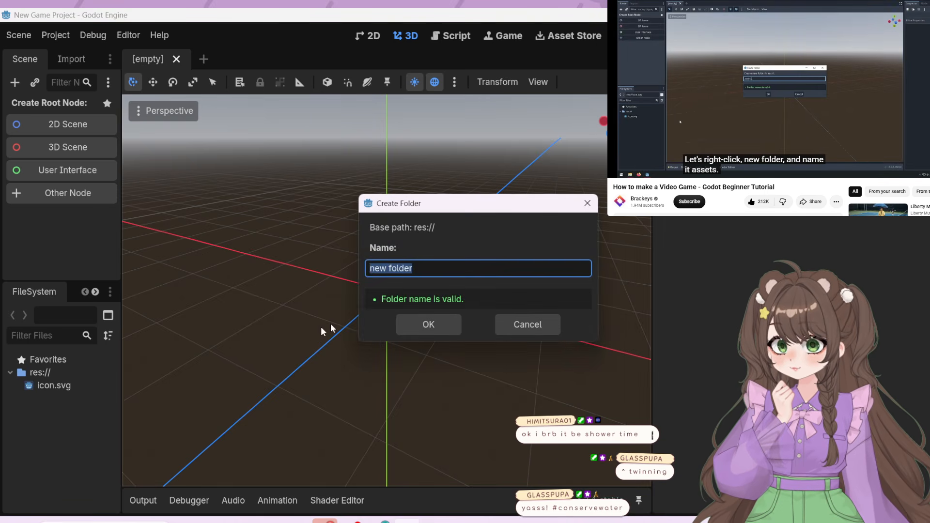
text(Assets)
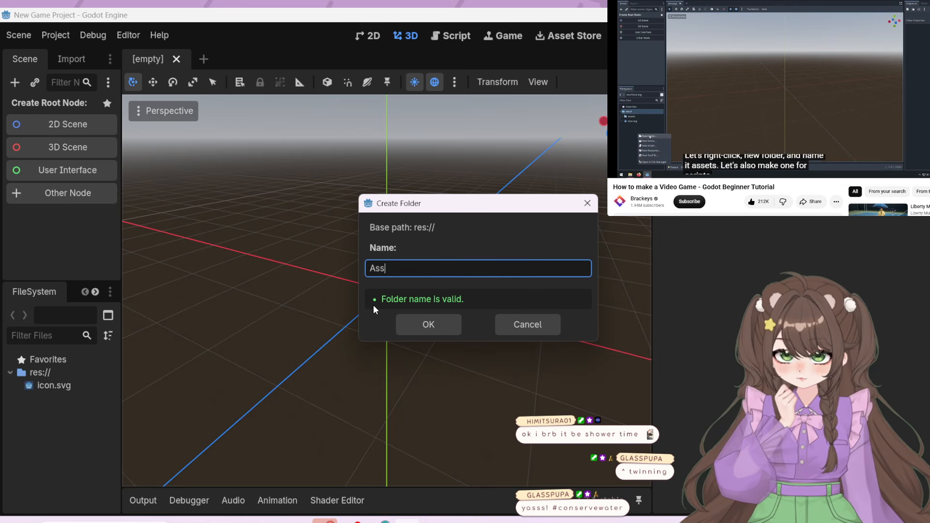
click(444, 326)
Pause the tutorial and create a second folder in res:// named Scritps
click(775, 92)
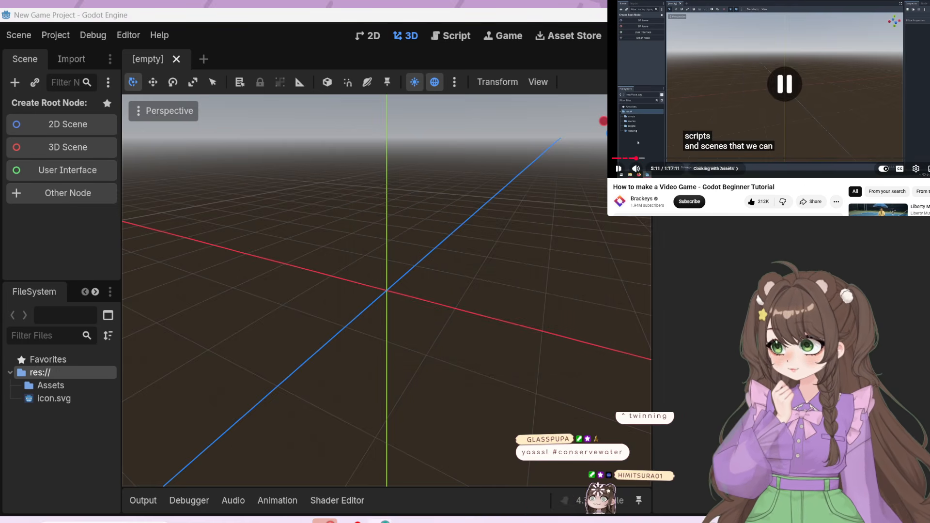
right_click(66, 438)
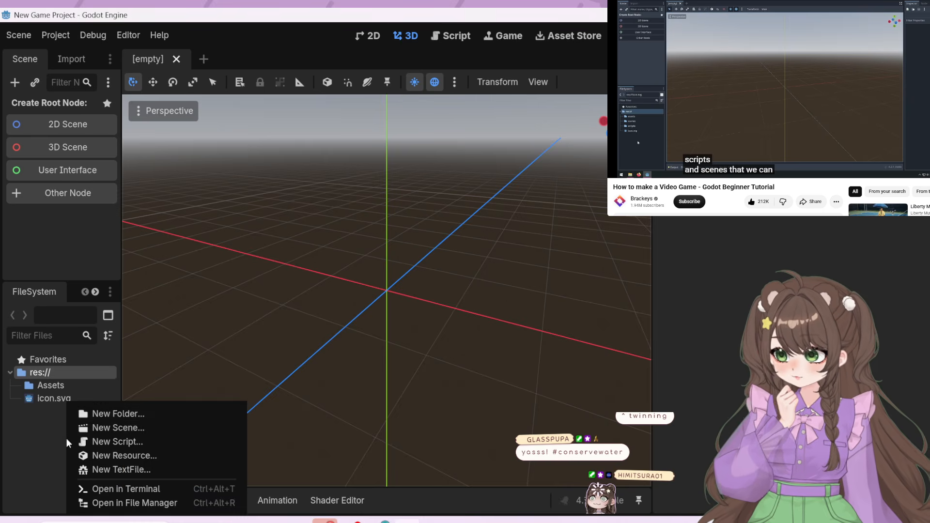
click(101, 413)
text(Scritps)
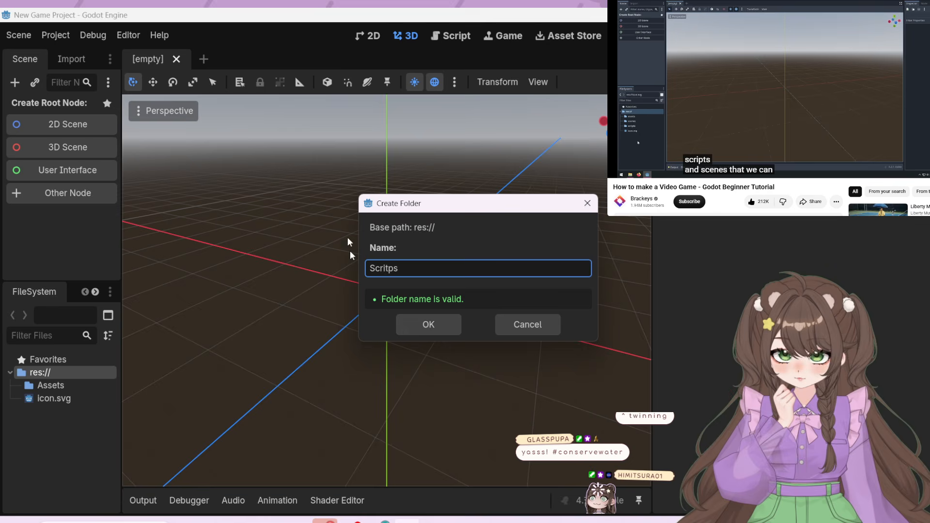
click(431, 322)
Create a third folder in res:// named Scenes
right_click(37, 400)
click(89, 414)
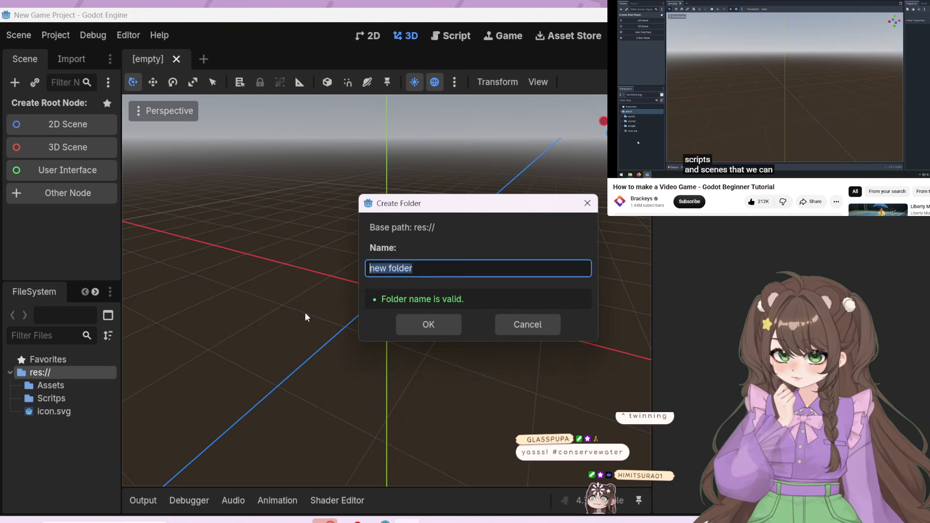
text(Scenes)
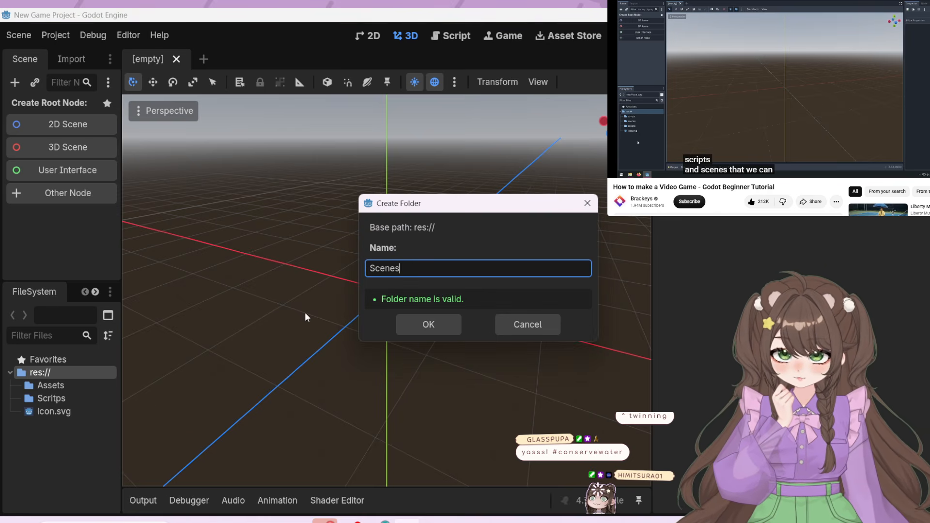
click(412, 321)
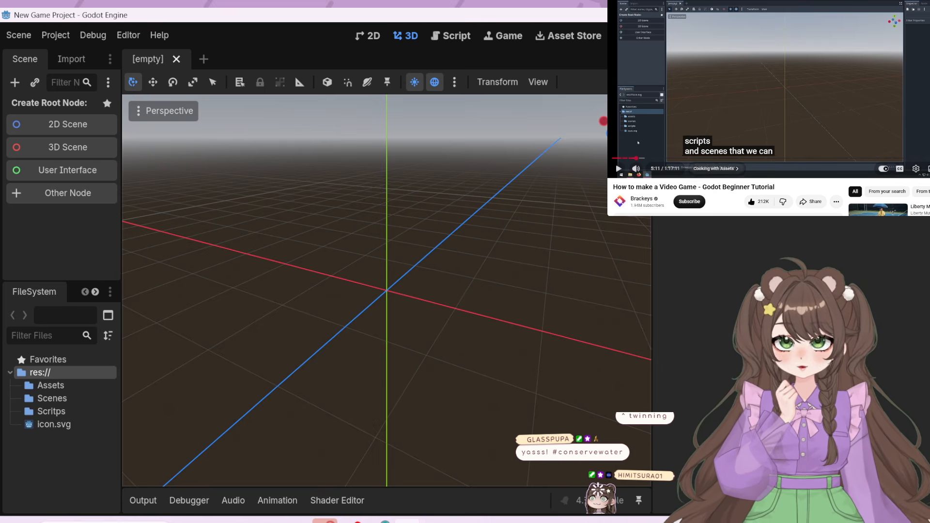
Continue the tutorial to 5:20, pause it, and examine the asset subfolder selection in full screen before leaving that view
click(781, 115)
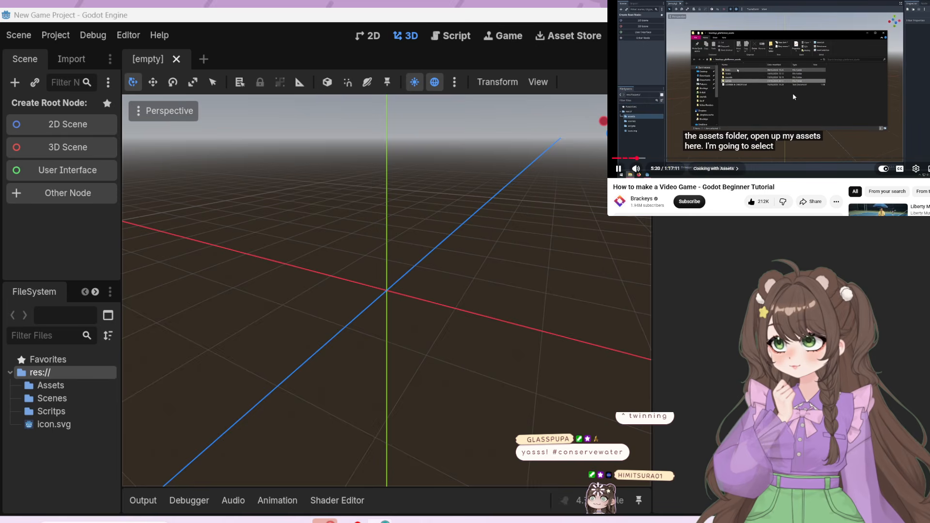
click(795, 96)
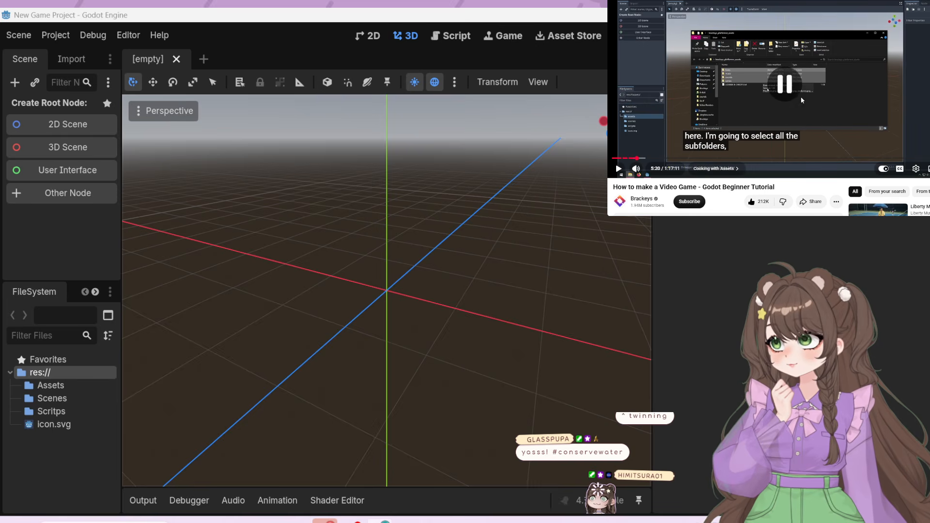
click(927, 169)
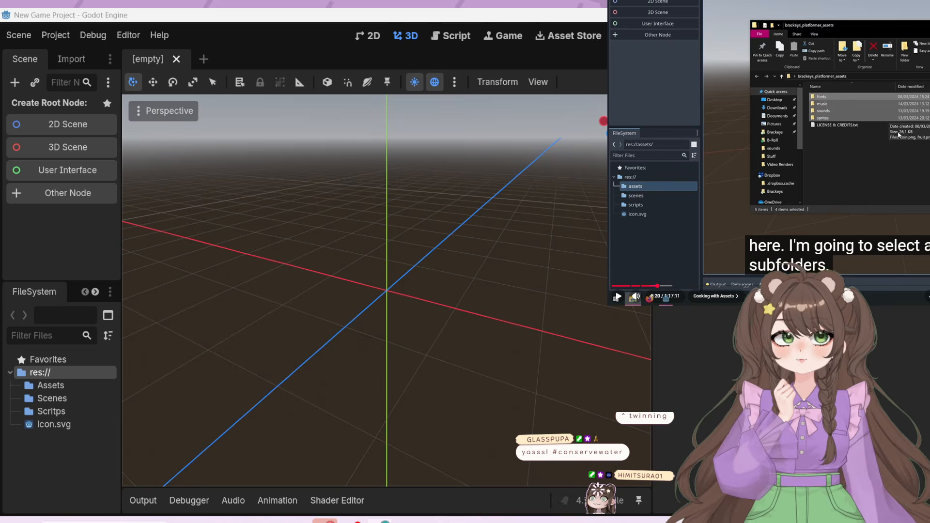
key(Escape)
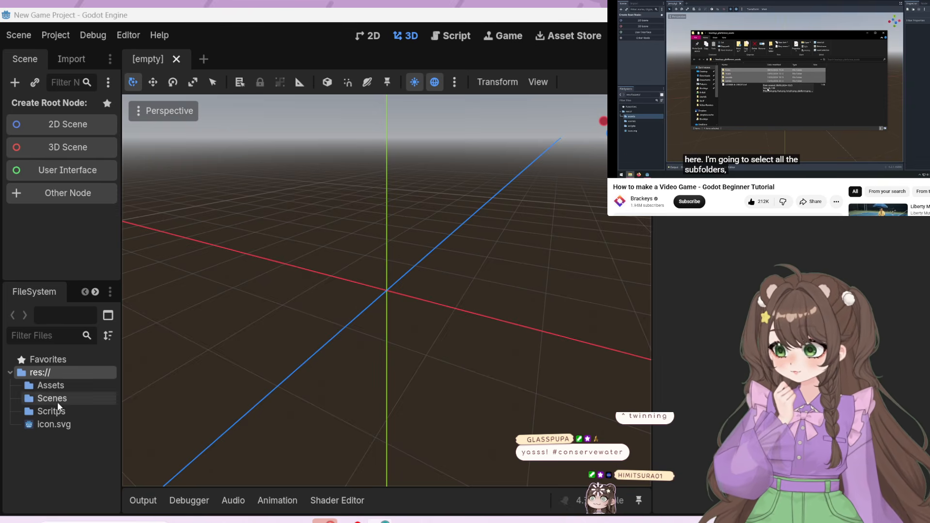
click(54, 386)
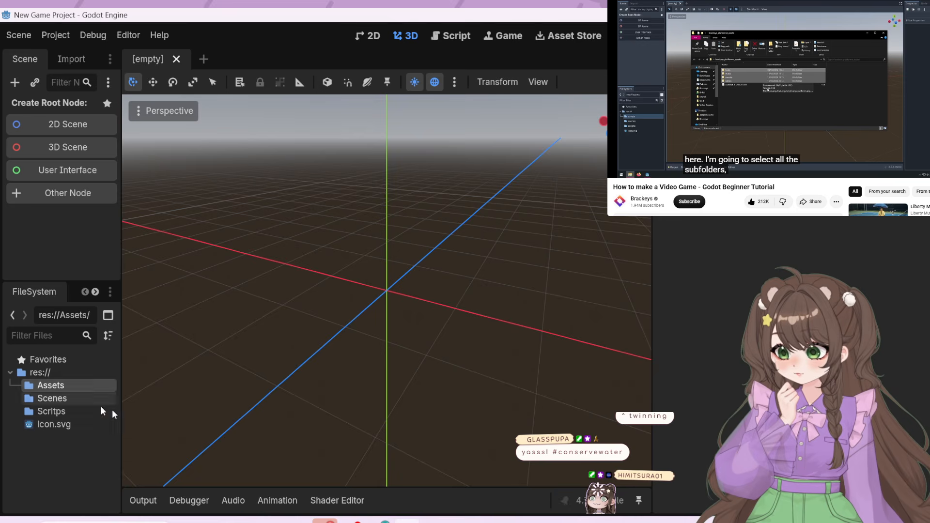
right_click(56, 386)
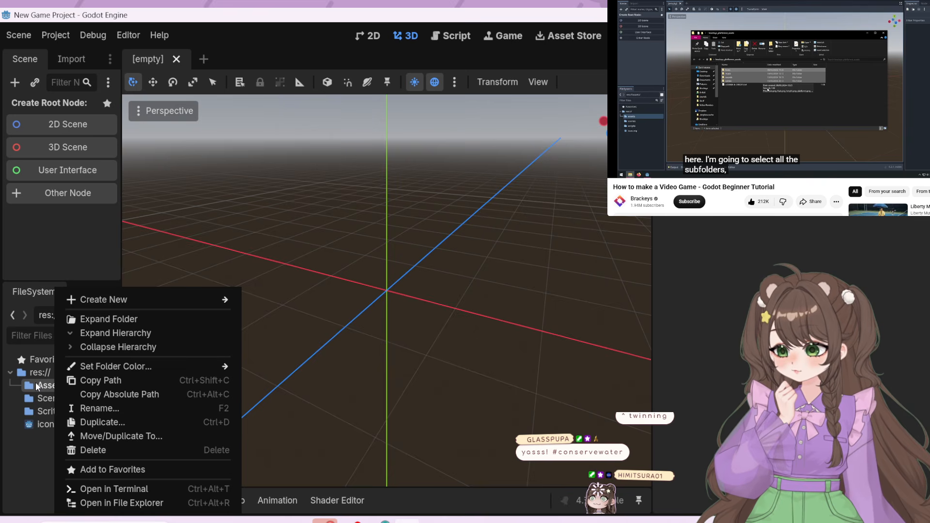
click(132, 490)
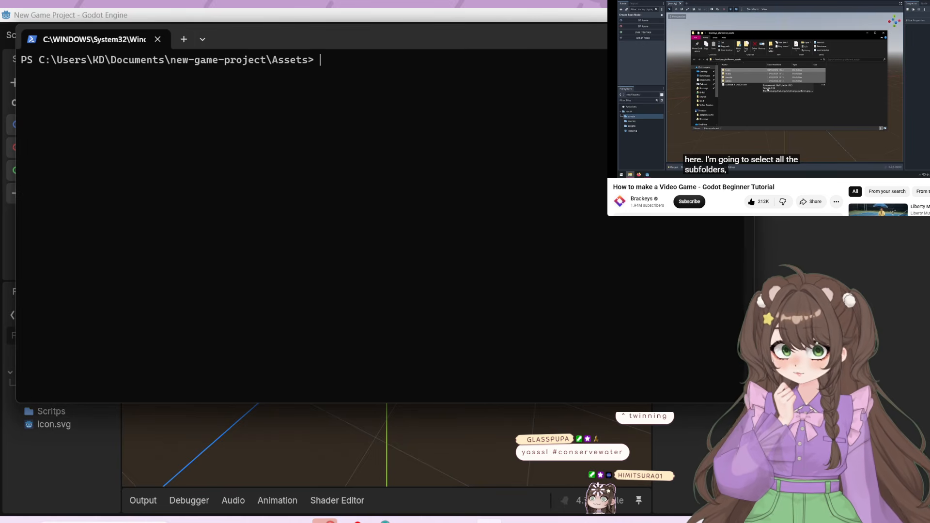
click(741, 35)
right_click(42, 386)
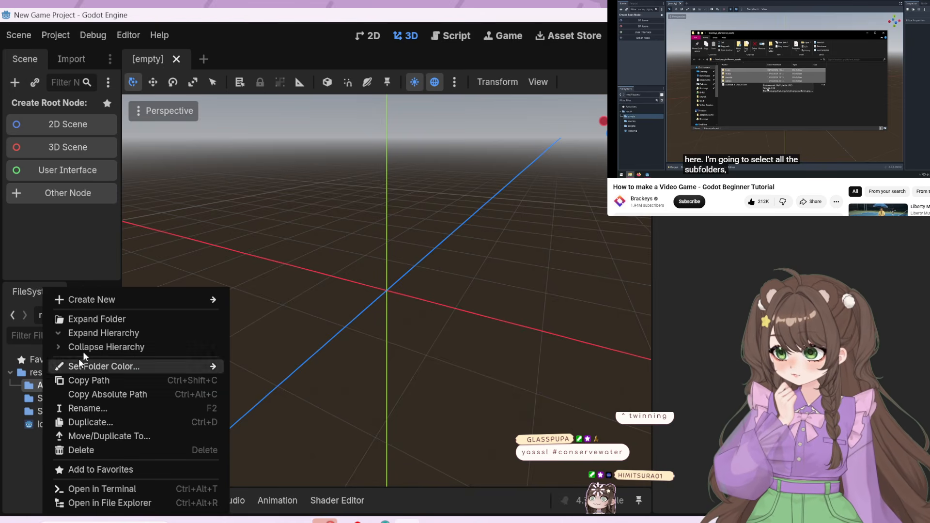
click(92, 316)
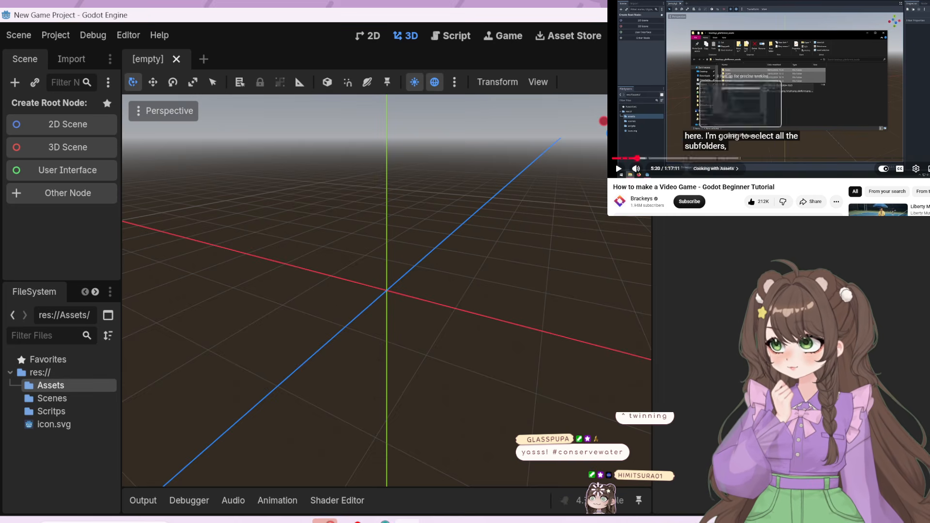
Replay the tutorial's asset selection passage and pause after the subfolders are moved into Godot
click(679, 123)
key(Left)
key(Left)
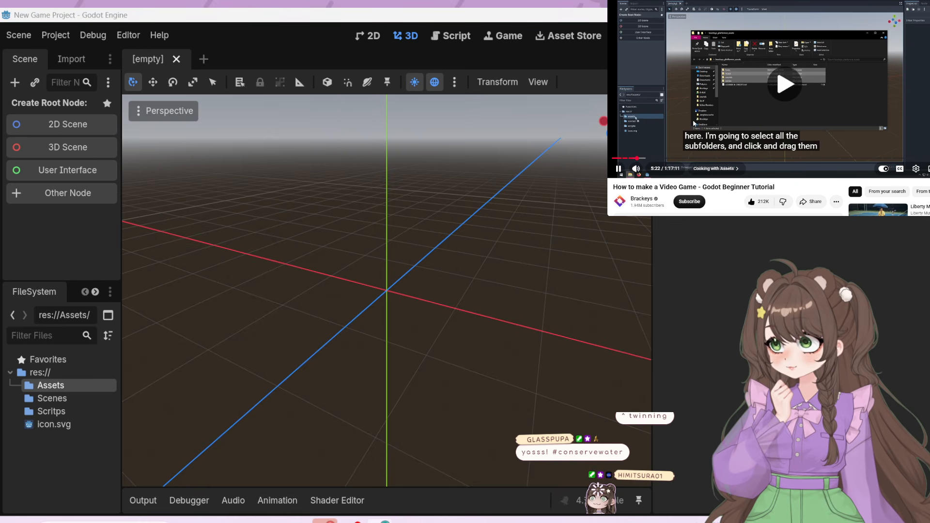
click(694, 124)
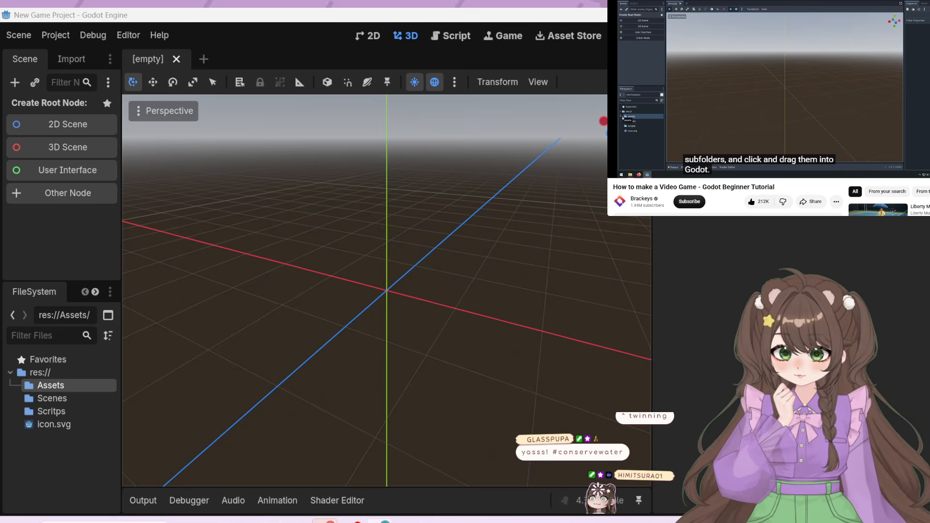
Extract the zipped craftpix-net-291971-free-top-down-animals-farm-pixel-art-sprites archive to its suggested destination folder
mouse_move(215, 521)
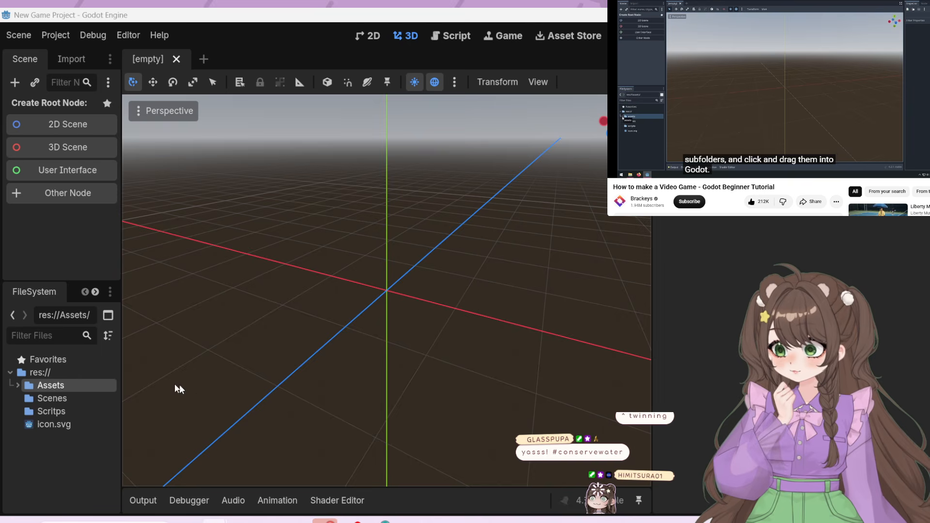
right_click(73, 386)
click(51, 389)
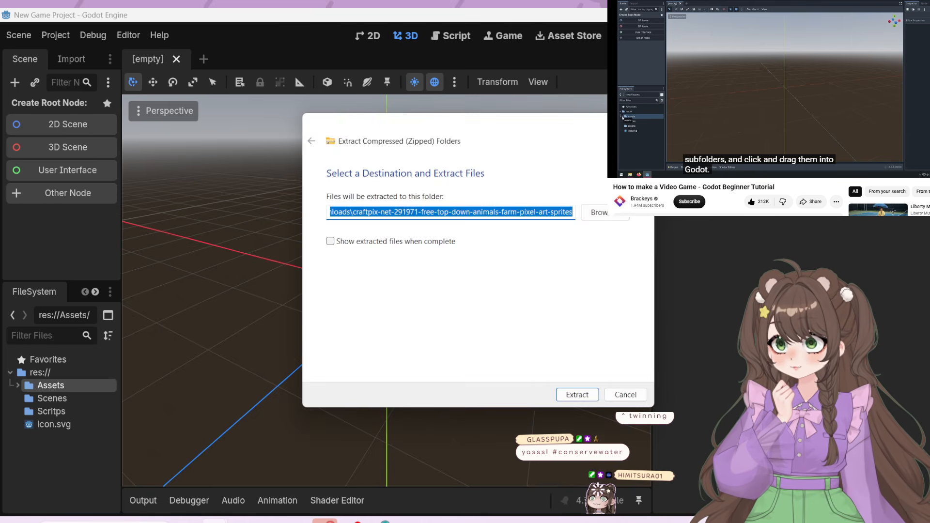
click(588, 394)
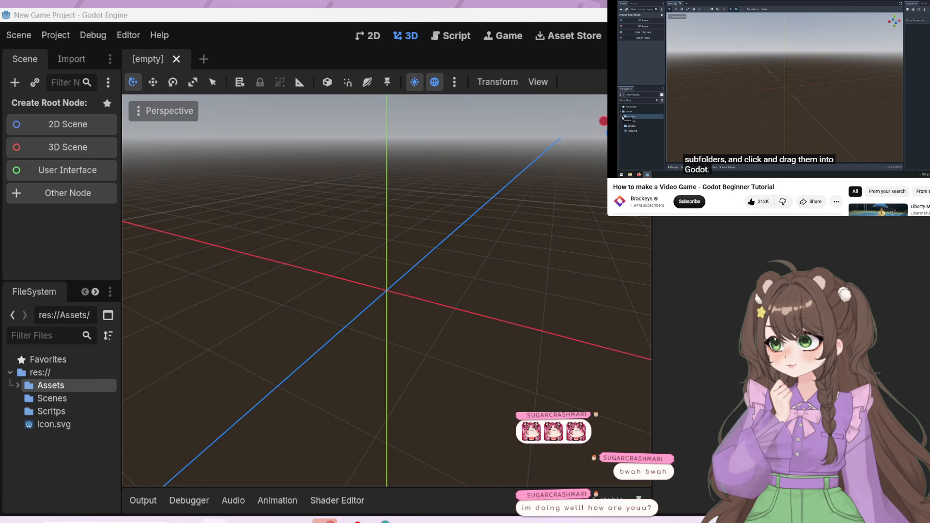
Bring the sprite files into the project's Assets folder and inspect the Idle subfolder inside Chick
drag(129, 127, 67, 385)
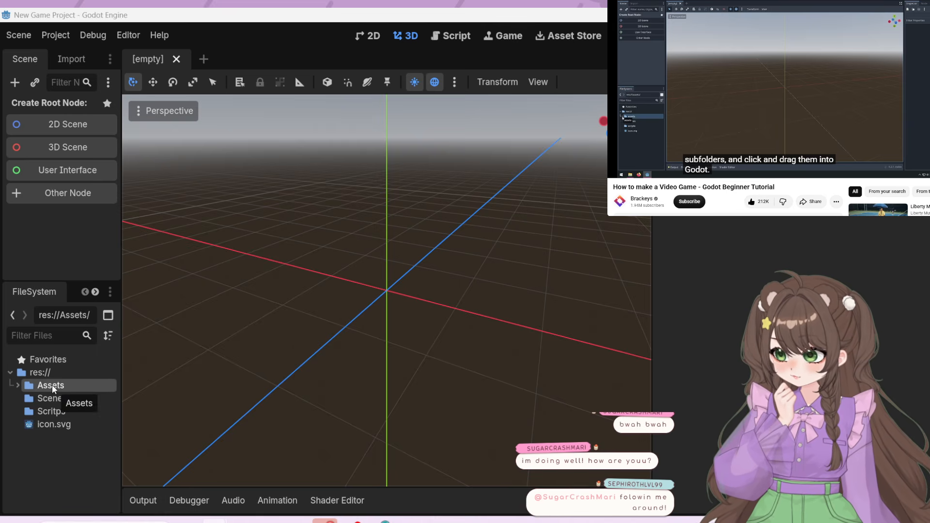
click(18, 385)
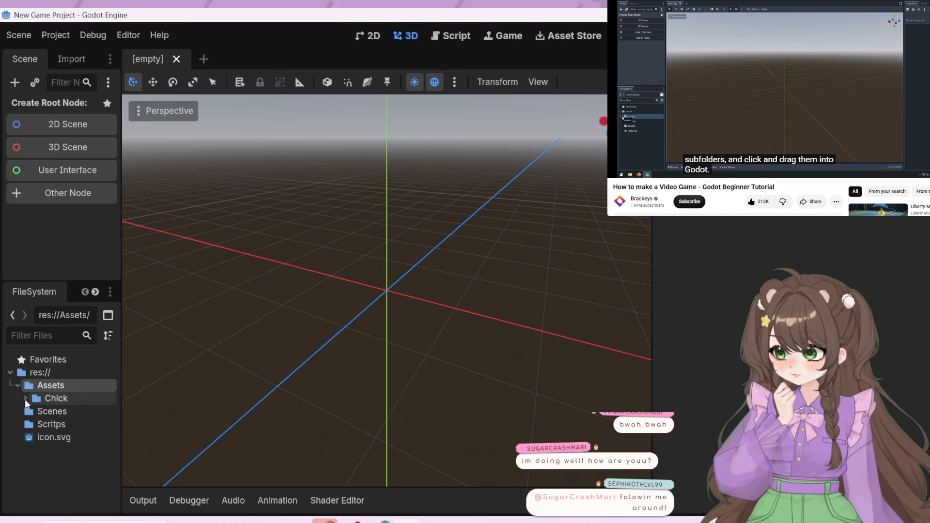
click(25, 398)
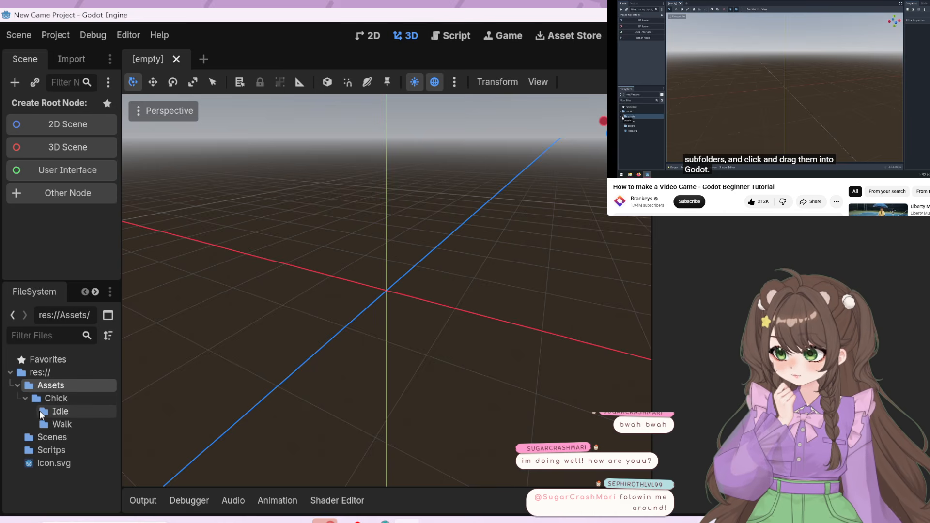
click(41, 411)
drag(69, 411, 349, 428)
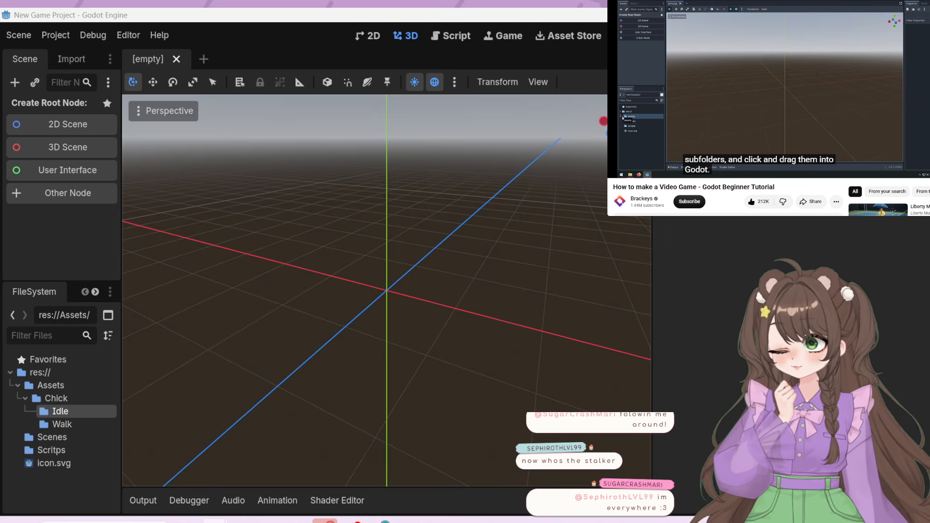
Collapse the Chick folder and bring the ASEPRITE folder from the extracted files into the project's Assets folder
click(24, 398)
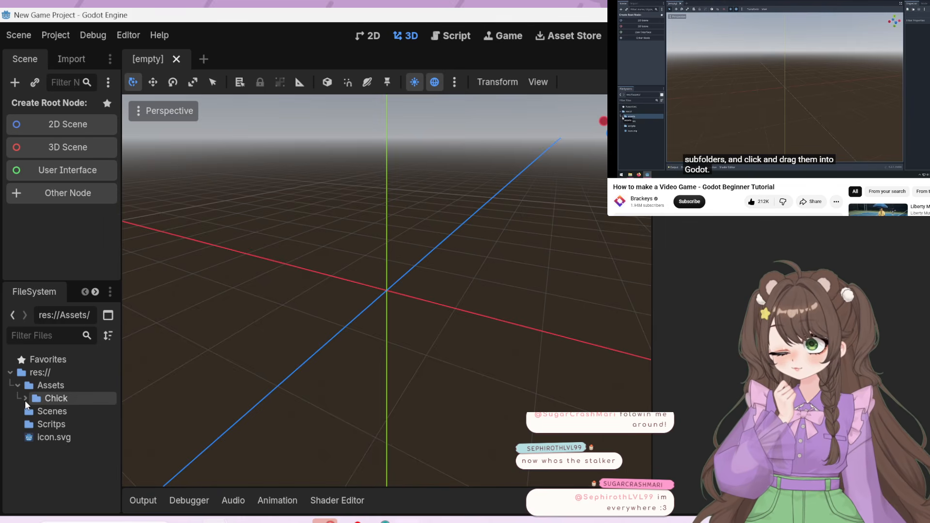
click(56, 383)
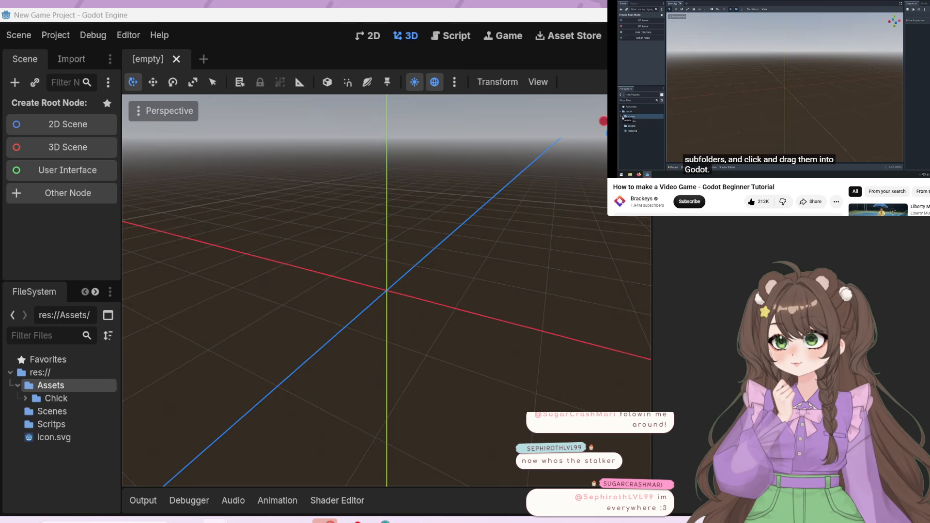
click(579, 395)
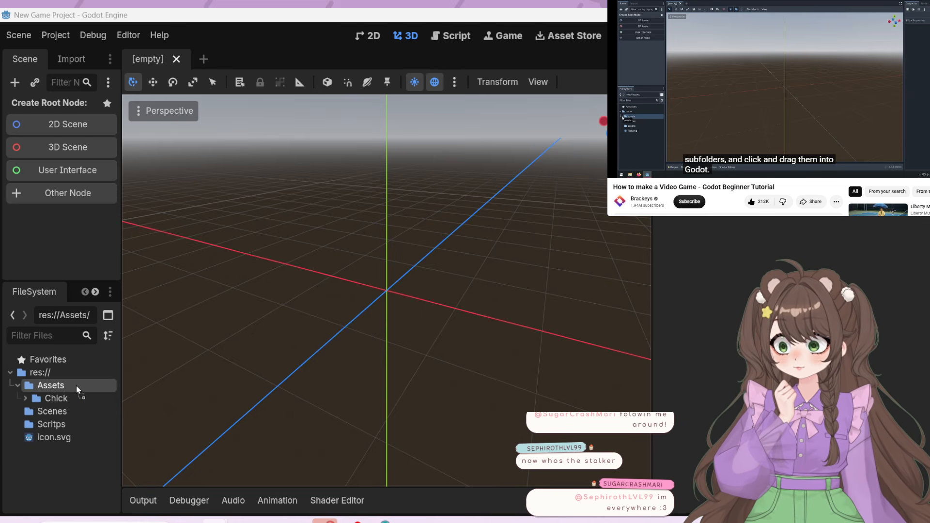
drag(78, 389, 74, 384)
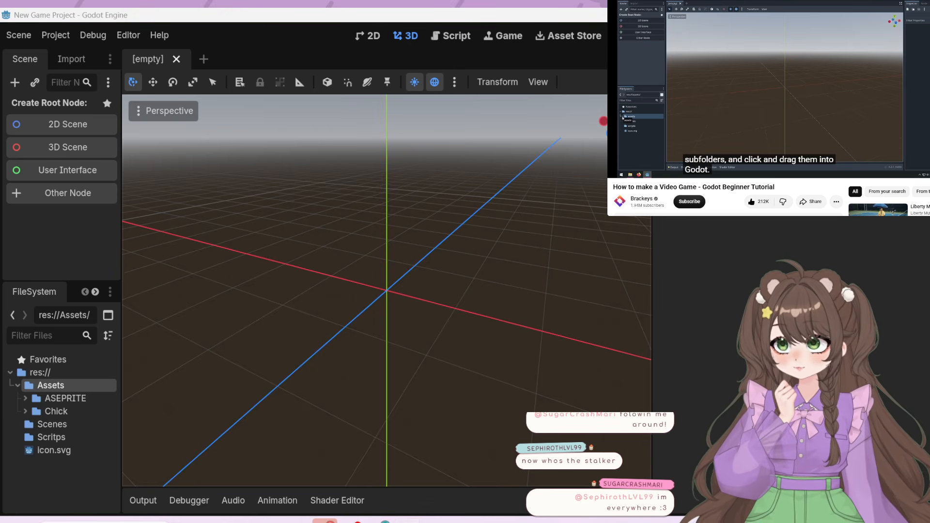
Extract the craftpix-net-672461-free-swamp-game-tileset-pixel-art archive and bring its 1 Tiles, 2 Background, 3 Objects and 4 Animated objects folders into Assets
key(alt+Tab)
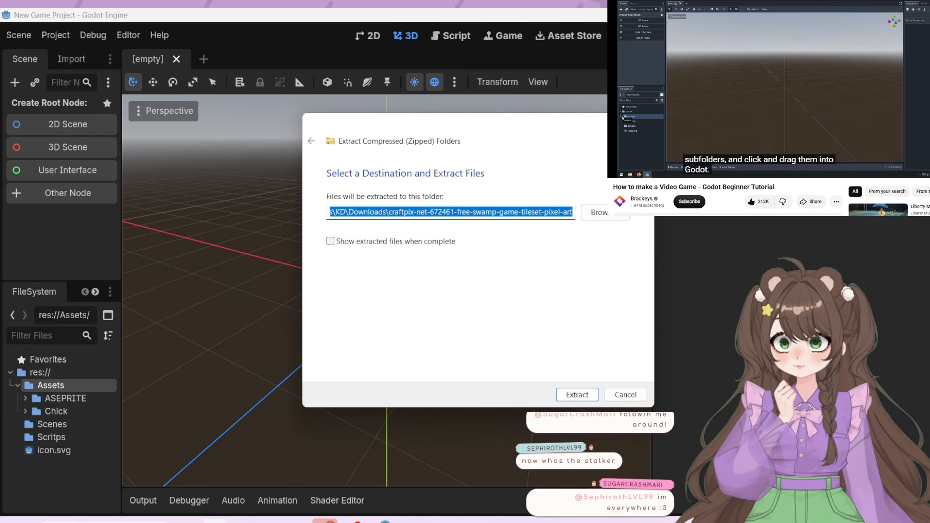
click(579, 396)
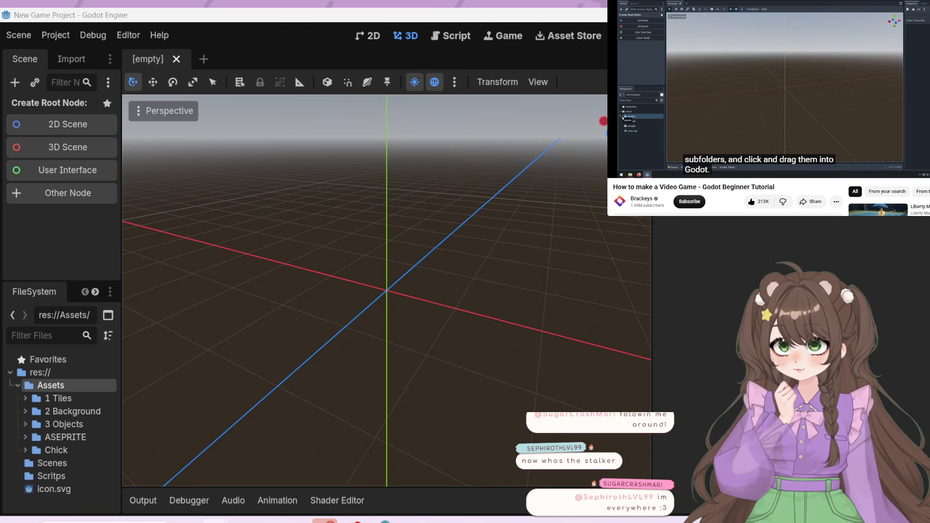
drag(54, 402, 52, 385)
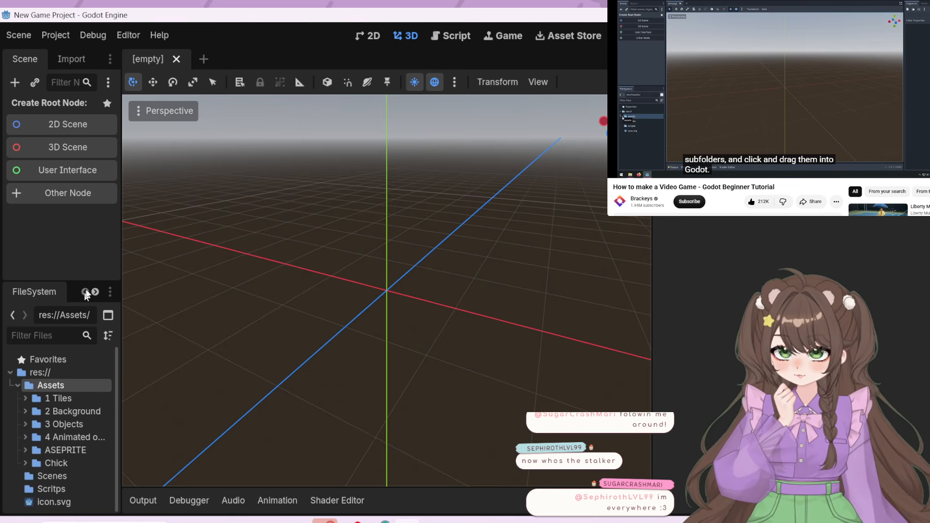
Widen the Scene and FileSystem docks and give the FileSystem dock more height
drag(121, 250, 187, 213)
drag(125, 281, 129, 223)
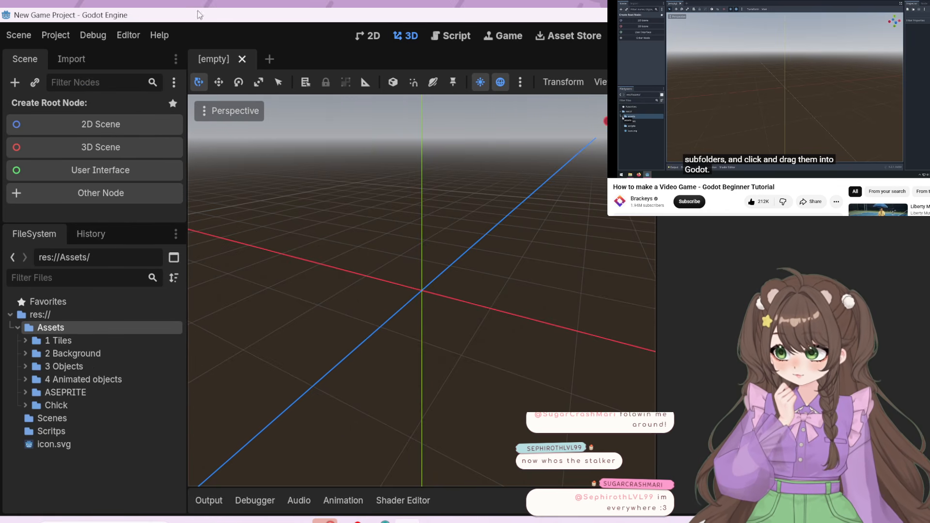
Continue the tutorial to the creation of the main 2D scene, skipping the advertisement
click(698, 96)
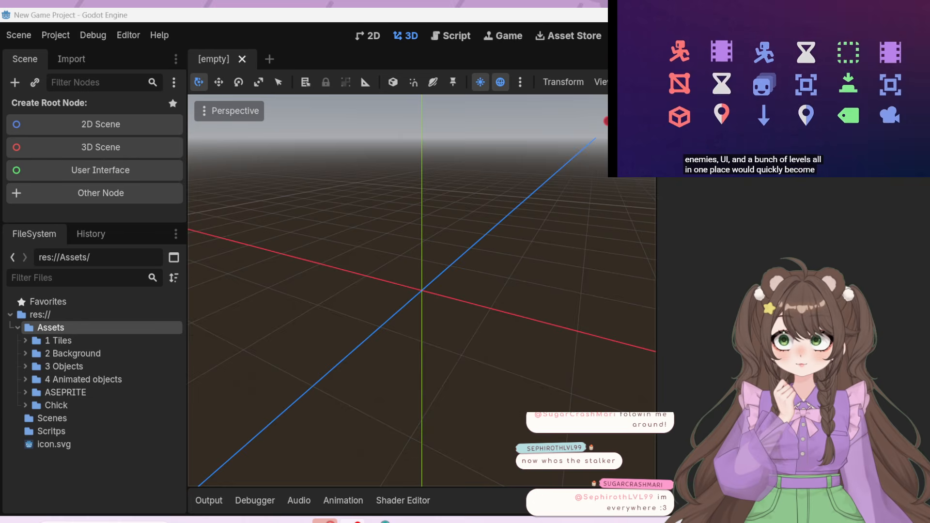
key(super+d)
key(super+d)
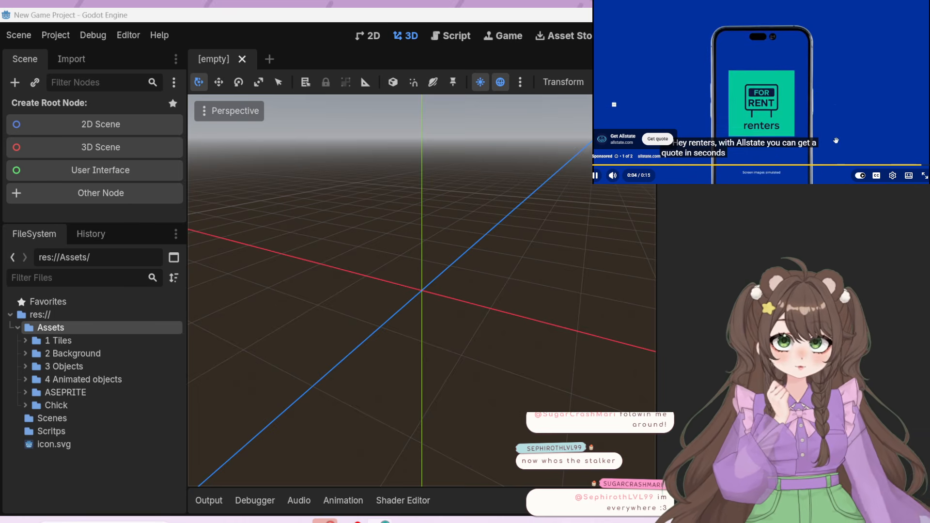
click(919, 158)
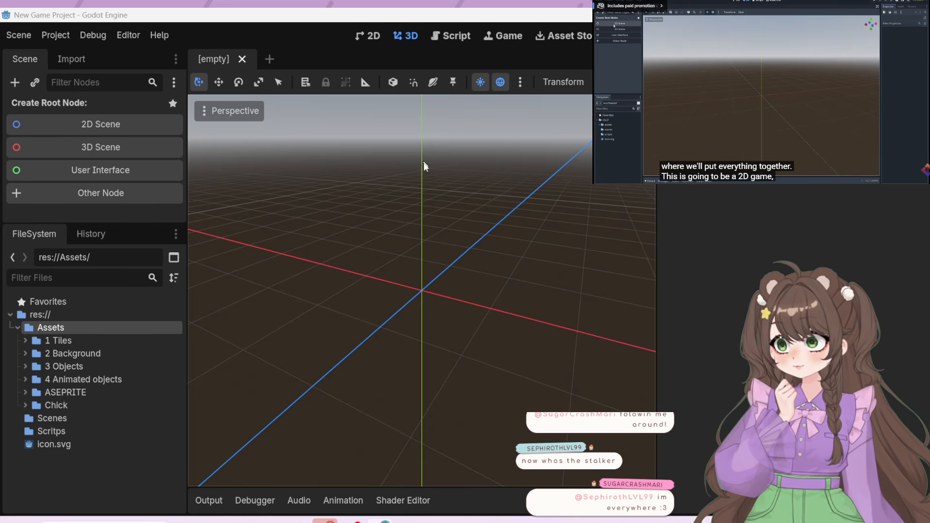
Create a 2D scene root node and rename it Game, pausing the tutorial meanwhile
click(100, 124)
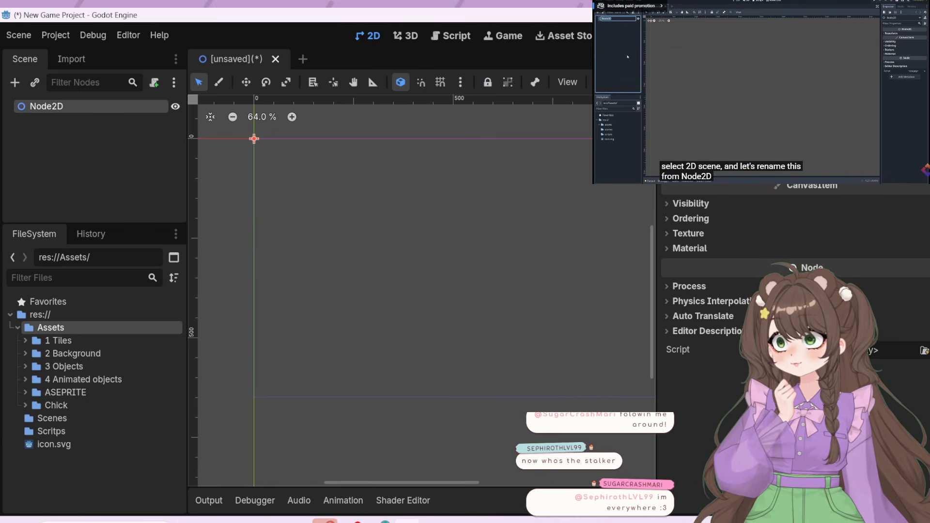
click(710, 124)
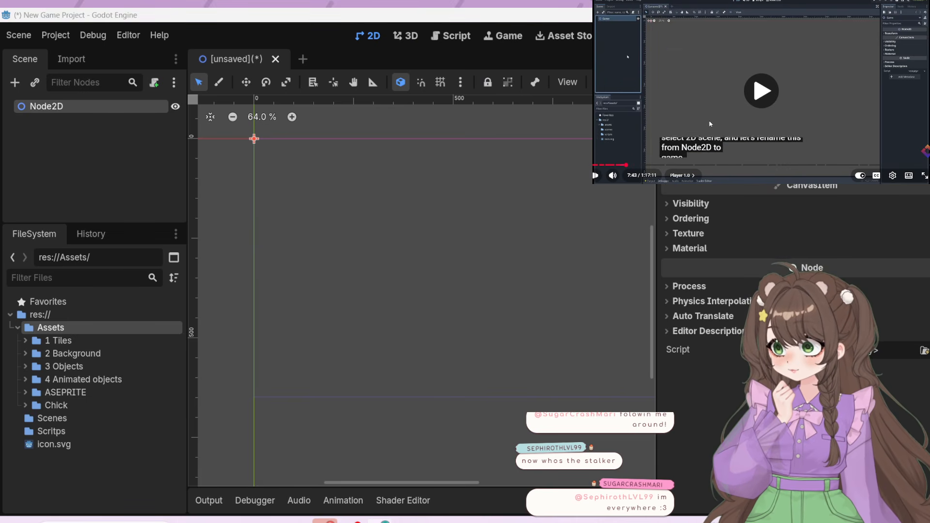
click(711, 124)
right_click(74, 109)
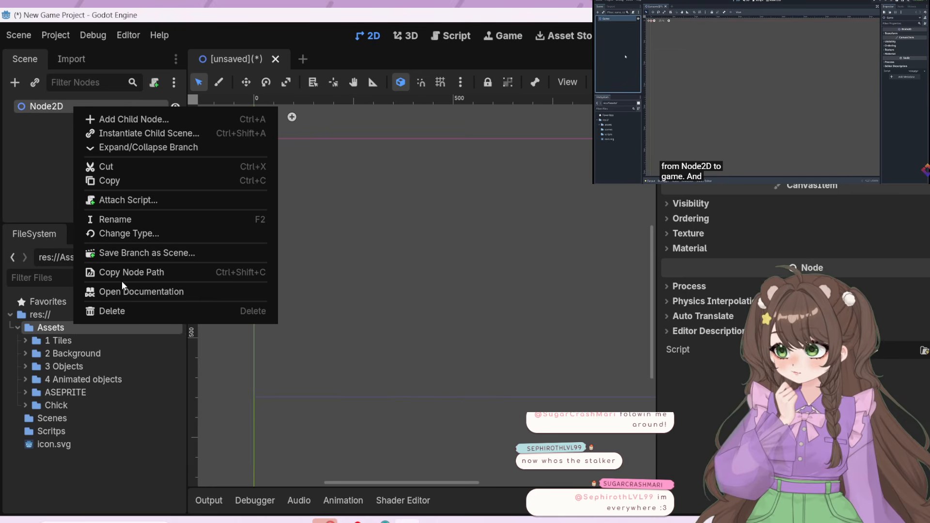
click(125, 219)
text(G)
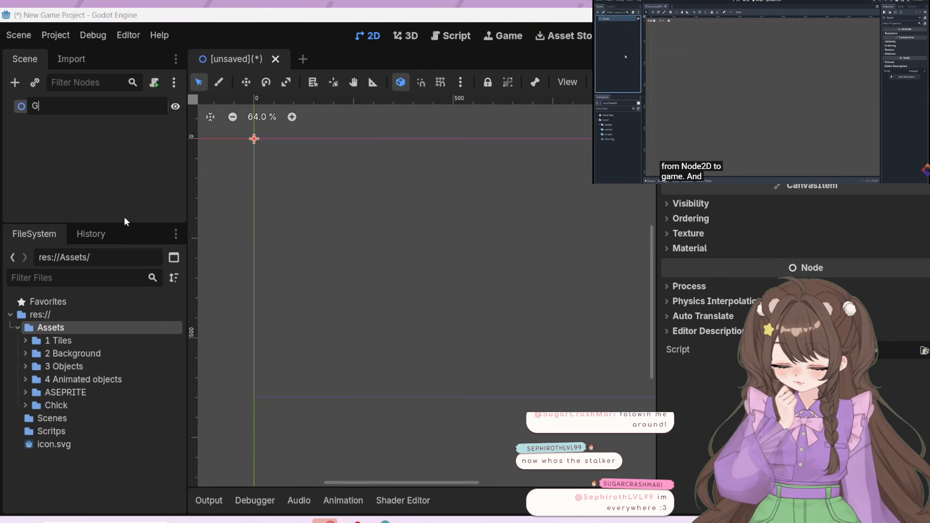
text(ame)
key(Return)
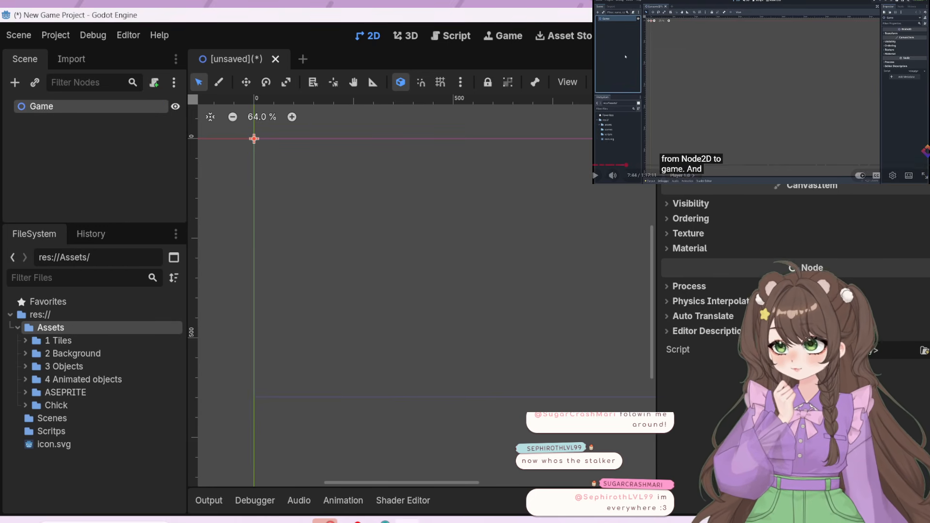
Follow the tutorial's saving instructions and save the scene as game.tscn in the project's Scenes folder
click(730, 129)
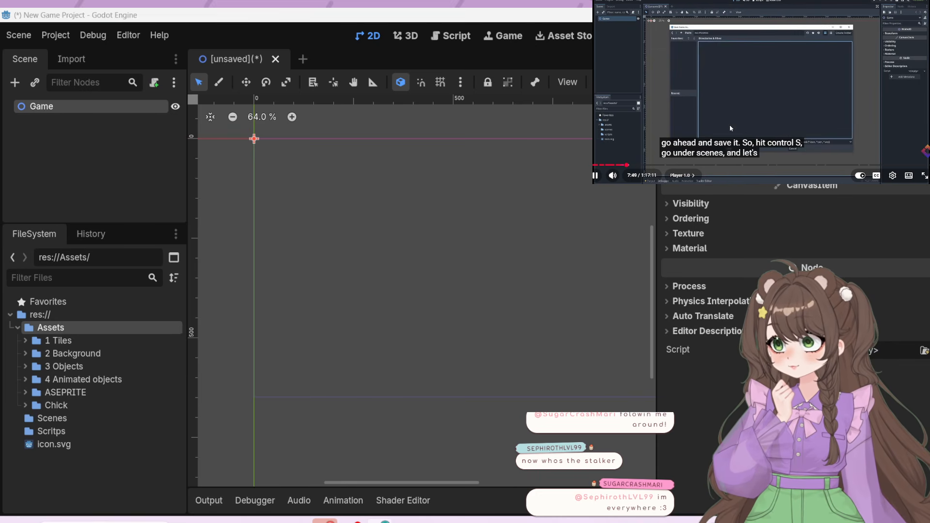
click(730, 128)
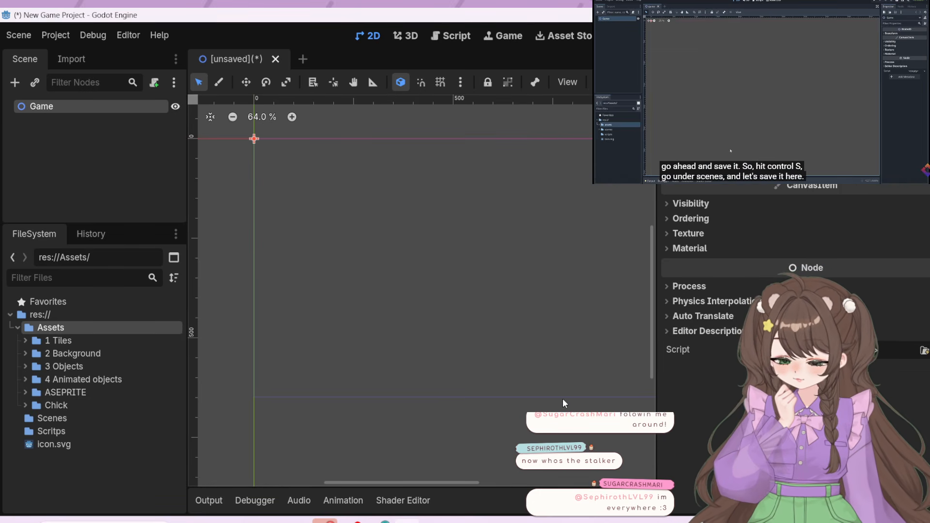
key(ctrl+s)
double_click(348, 138)
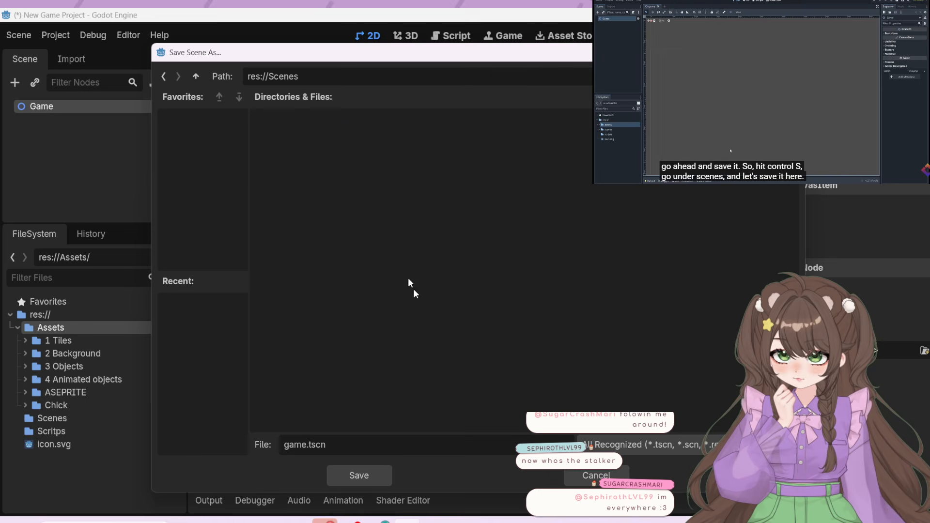
click(371, 476)
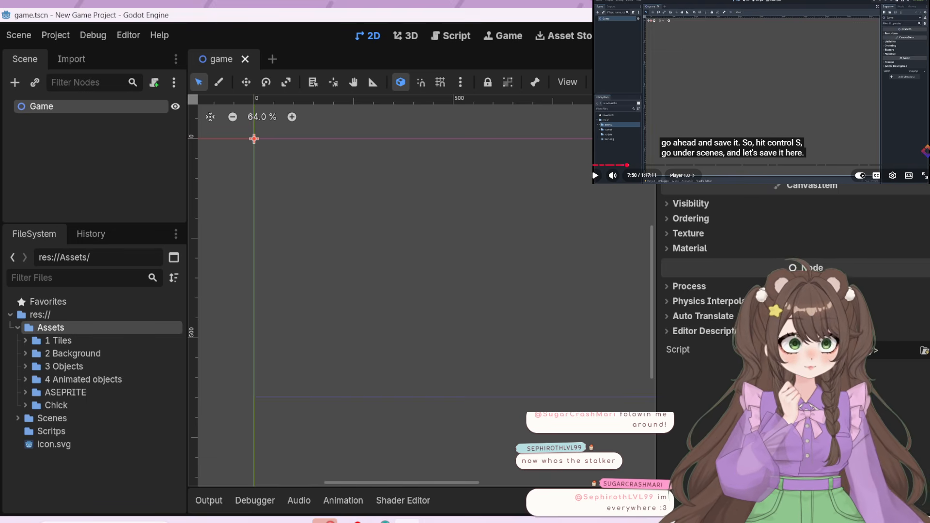
Resume the tutorial, run the project with the current scene as its main scene, and stop the run
click(793, 112)
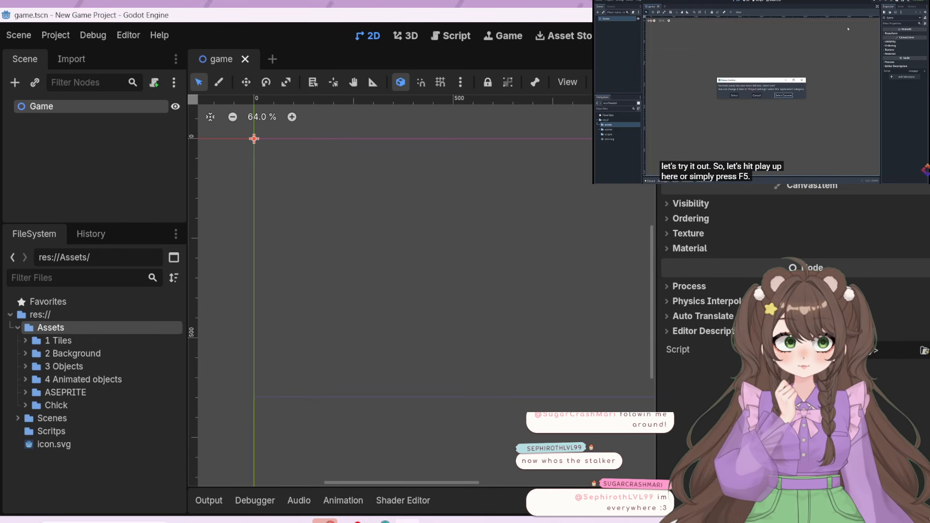
key(F5)
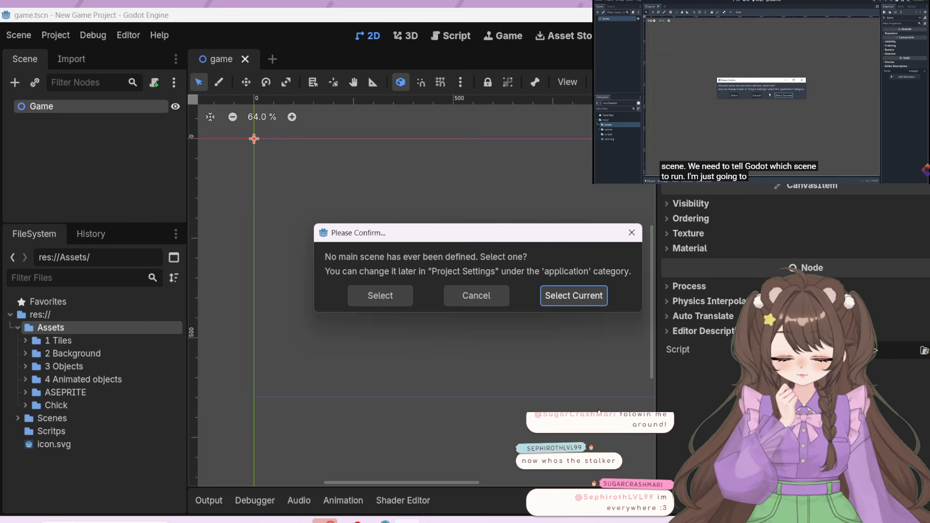
click(578, 298)
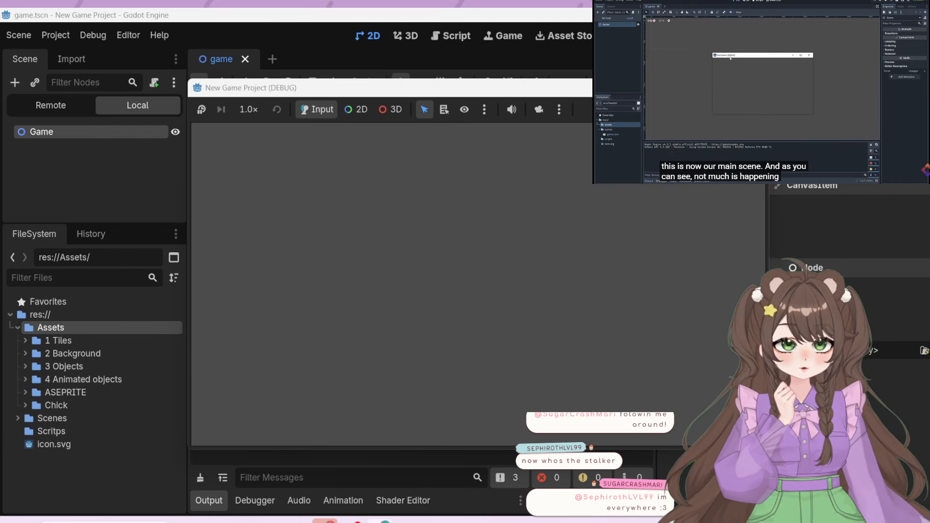
key(F8)
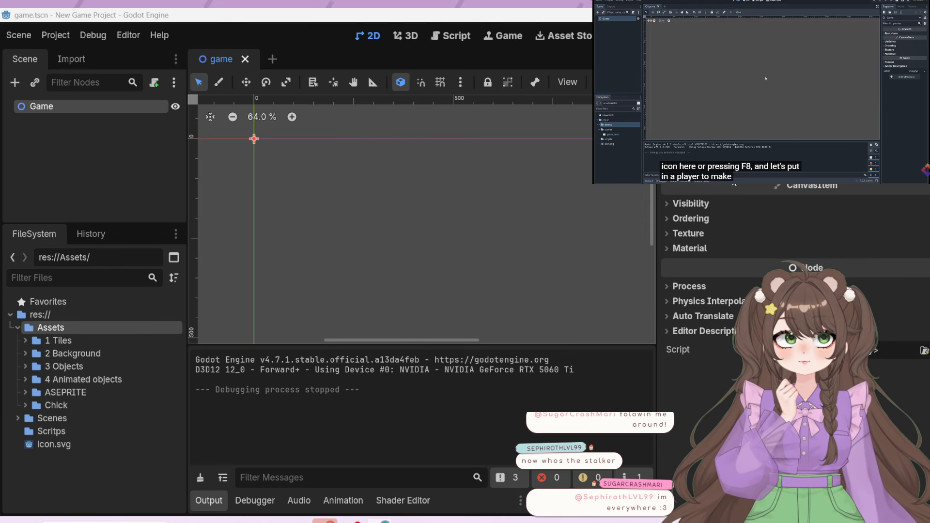
drag(387, 238, 413, 294)
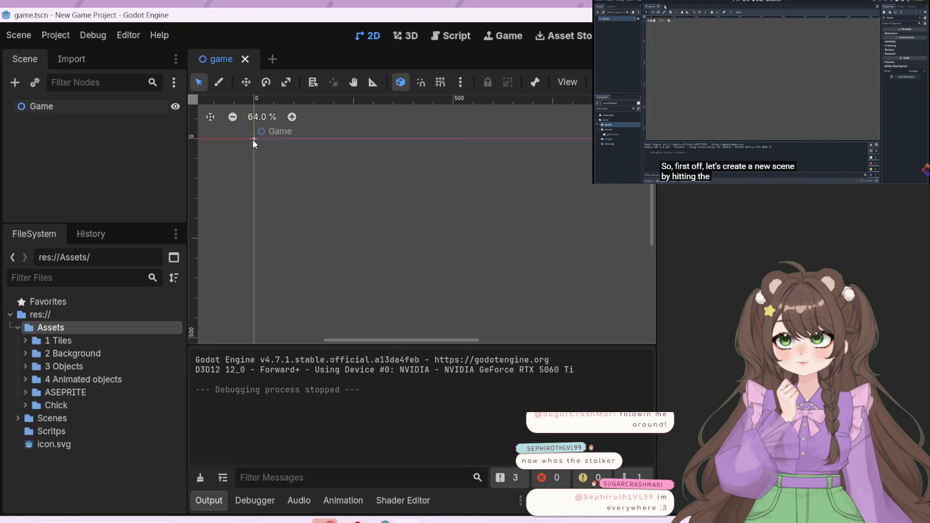
Start a new scene and add a CharacterBody2D as its root node
click(272, 59)
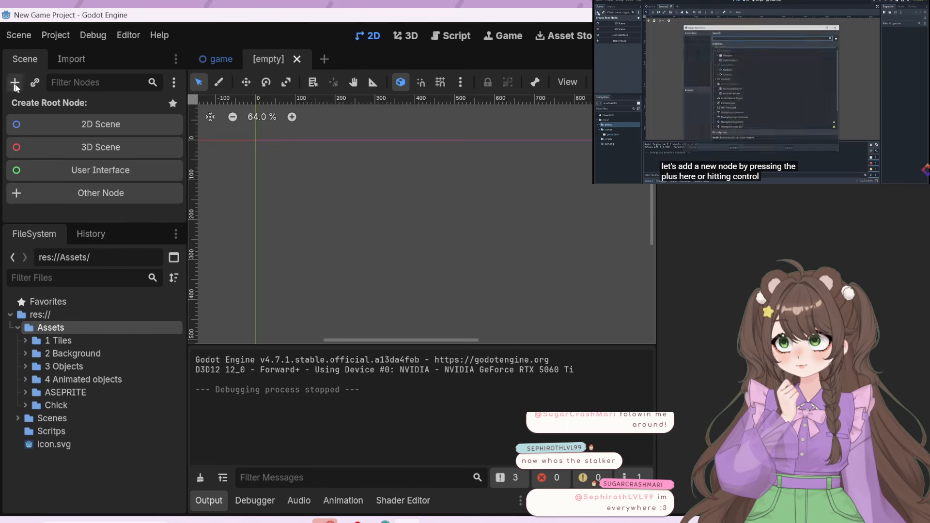
click(15, 84)
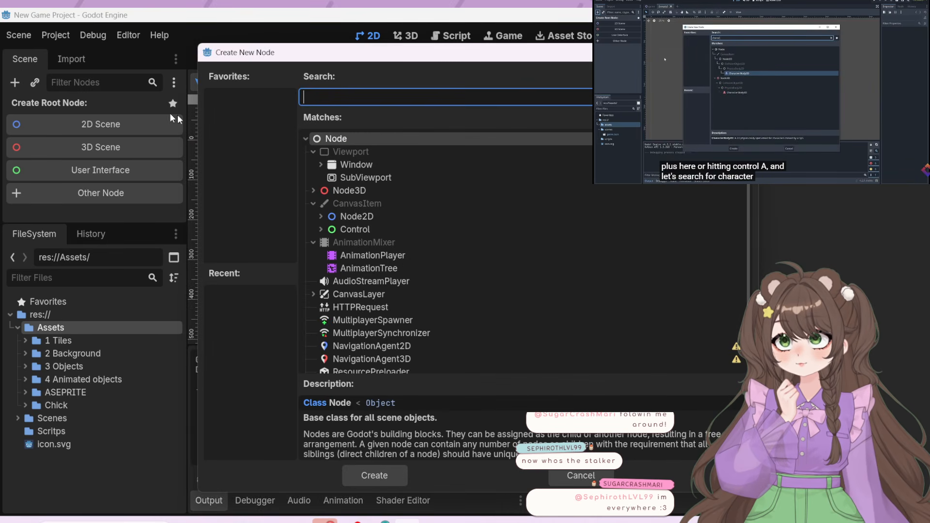
text(c)
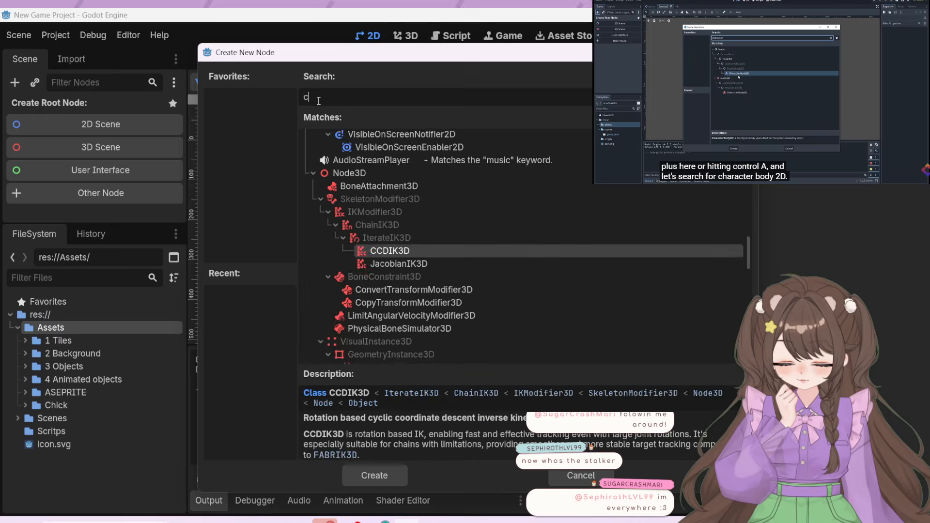
text(hara)
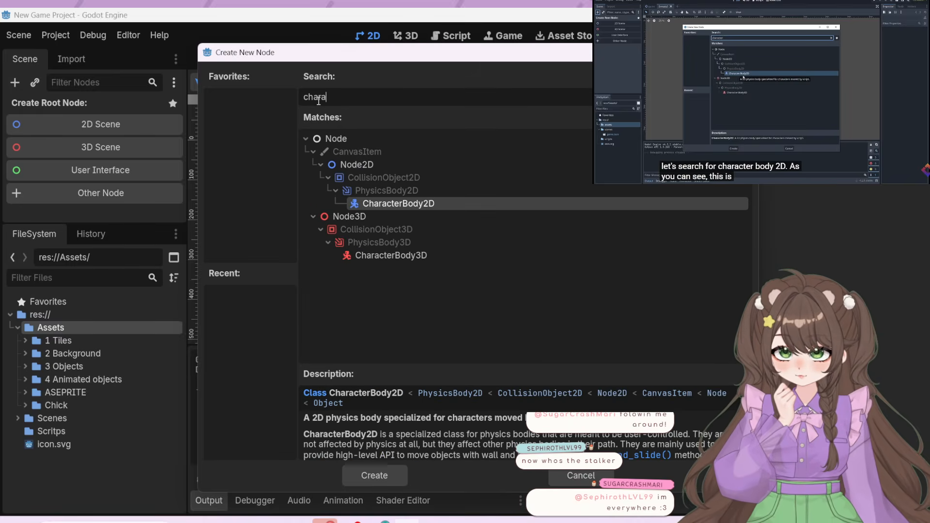
double_click(428, 204)
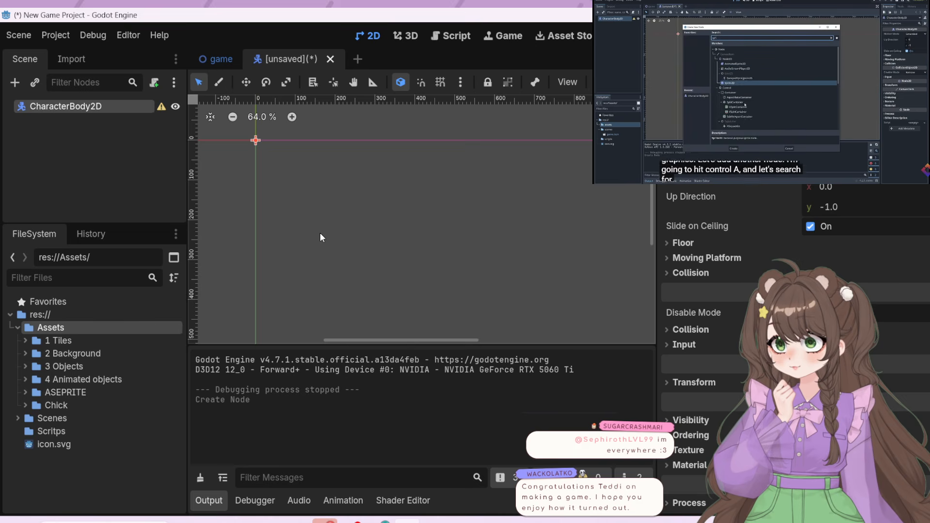
Search the node types for sprite and add an AnimatedSprite2D as a child of CharacterBody2D
click(16, 84)
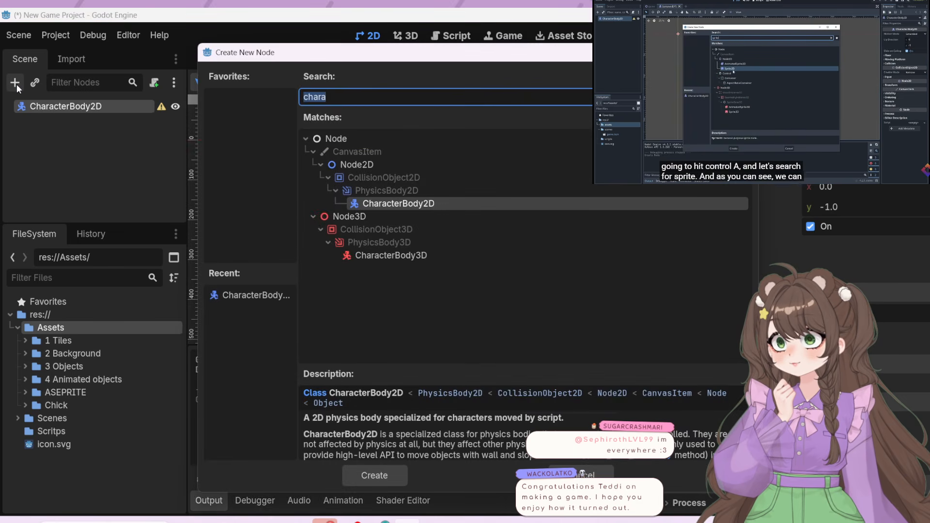
drag(324, 100, 313, 105)
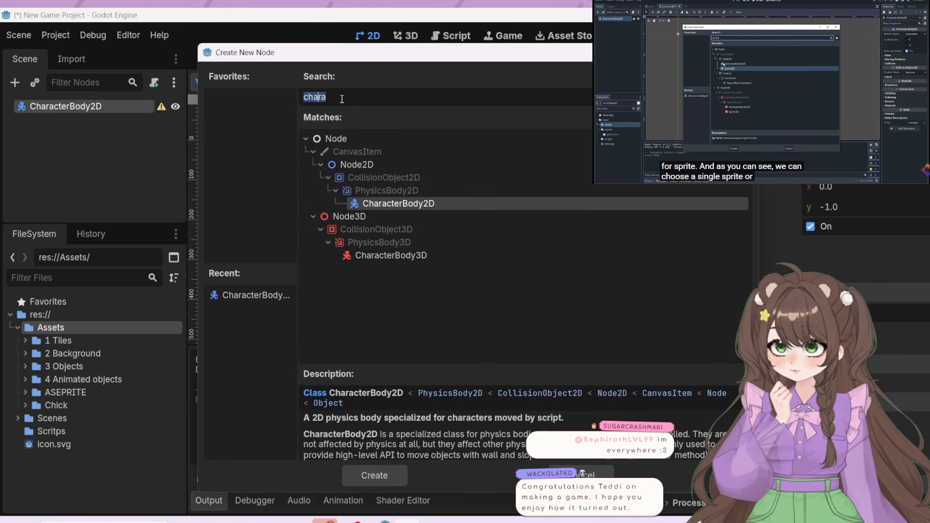
text(sprite)
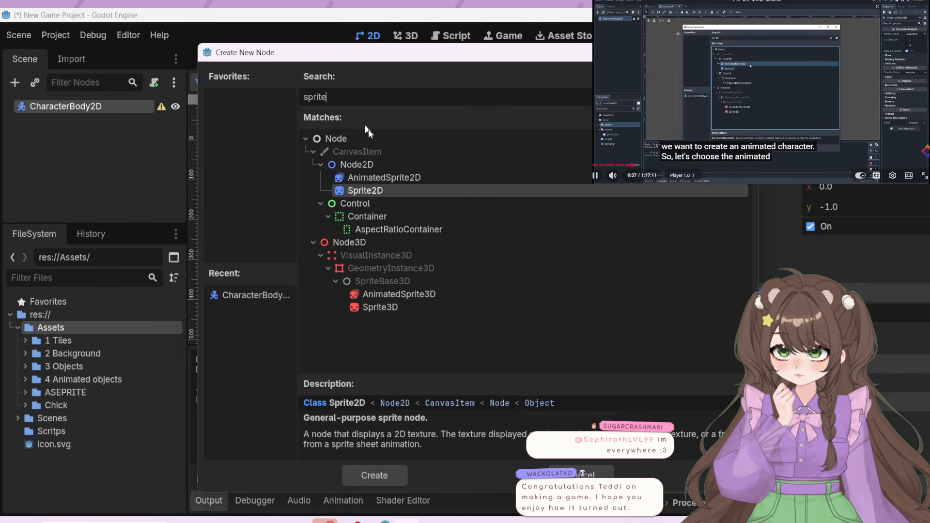
click(380, 177)
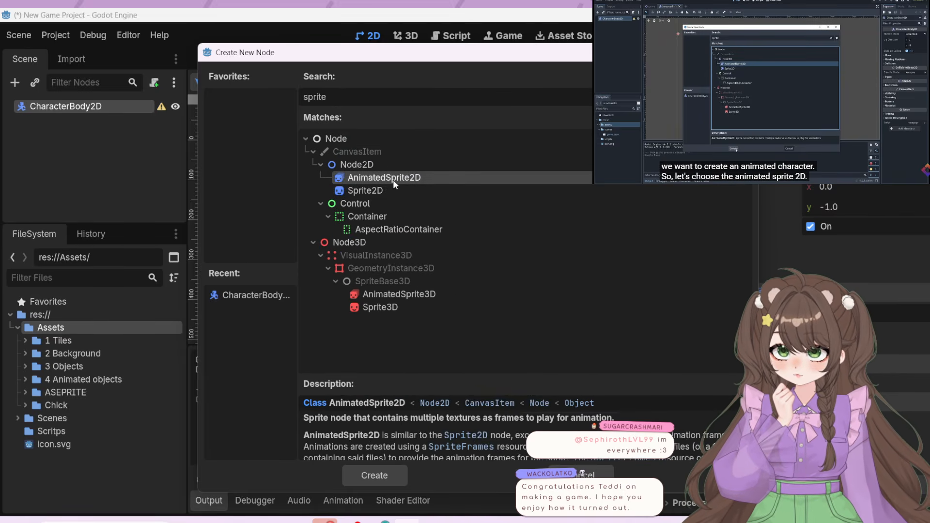
click(402, 479)
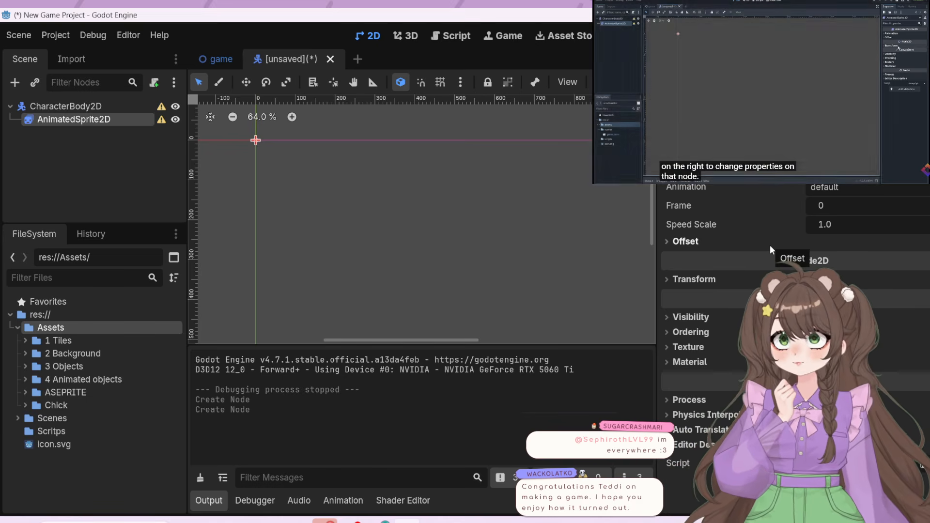
Narrow the Inspector to enlarge the 2D viewport, and reselect the AnimatedSprite2D node
drag(657, 254, 762, 251)
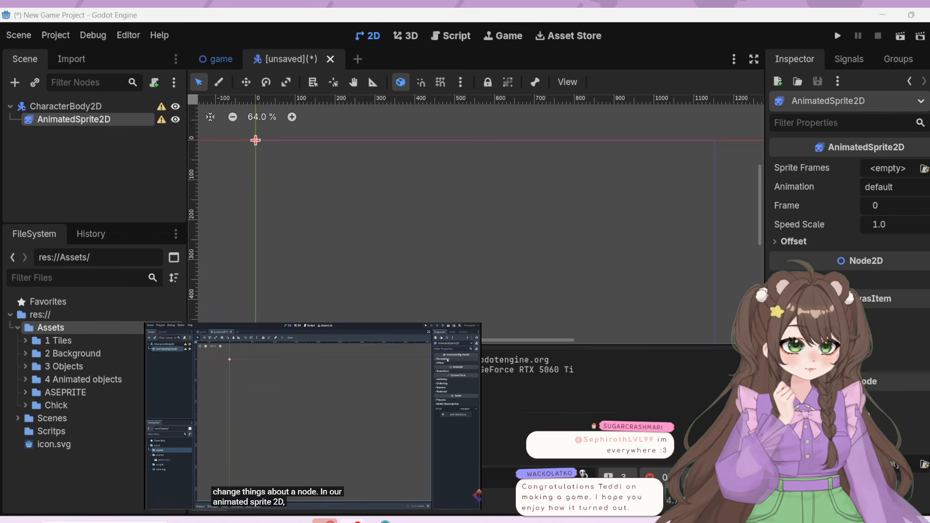
click(724, 283)
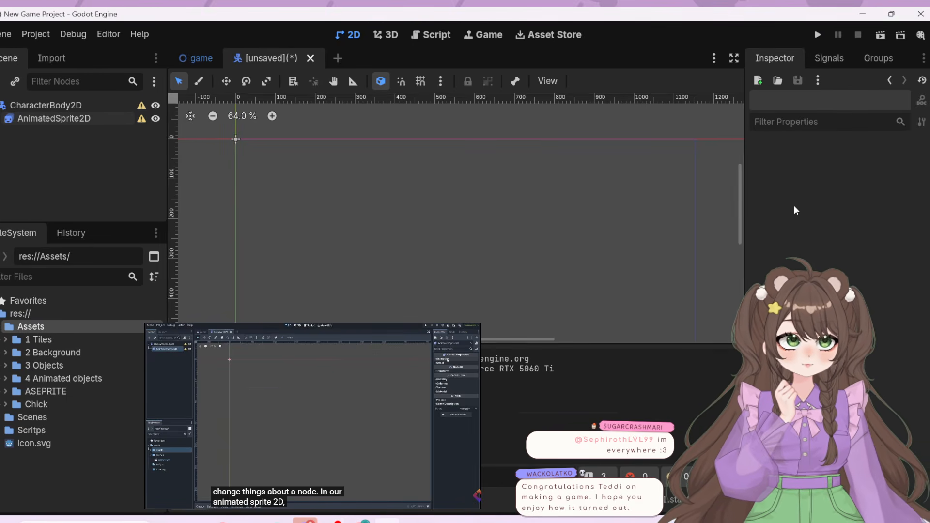
click(68, 119)
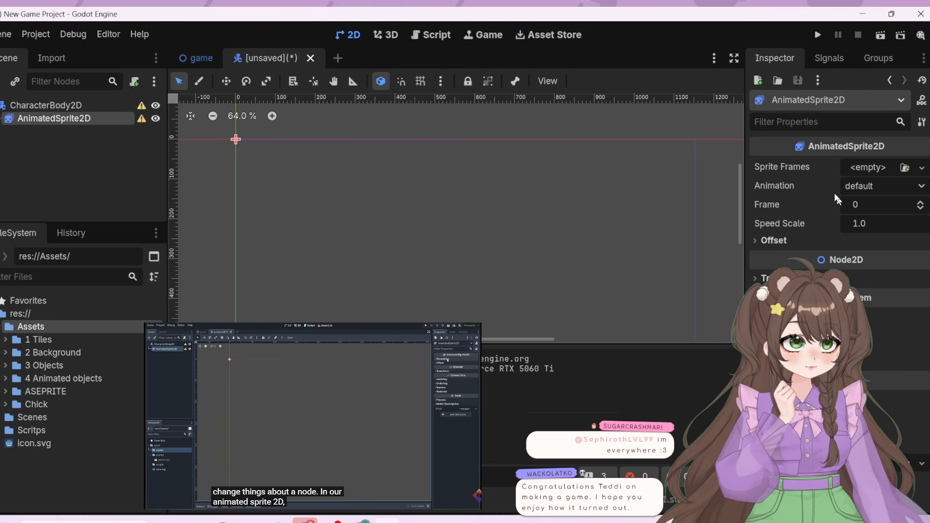
Compare the Inspector properties of CharacterBody2D and AnimatedSprite2D, and check CharacterBody2D's sub-resources and inherited CanvasItem section
click(86, 105)
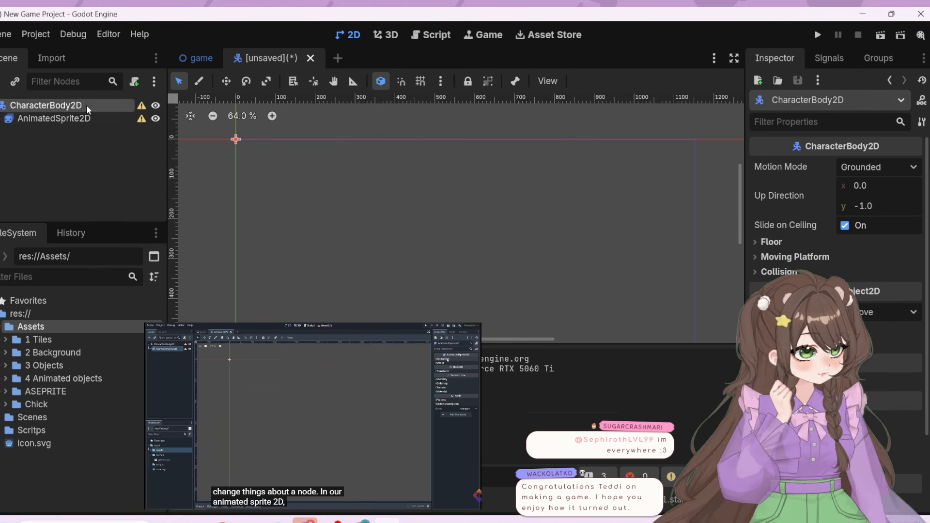
click(80, 118)
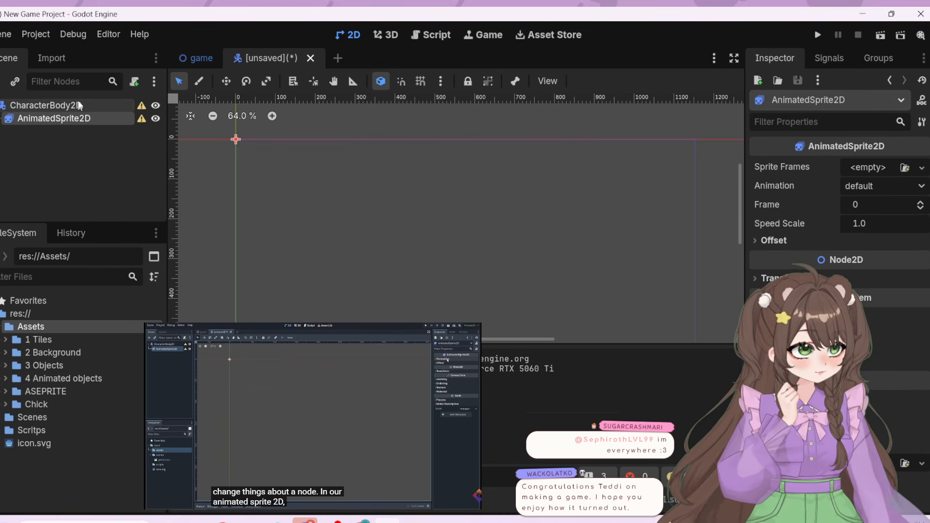
click(73, 103)
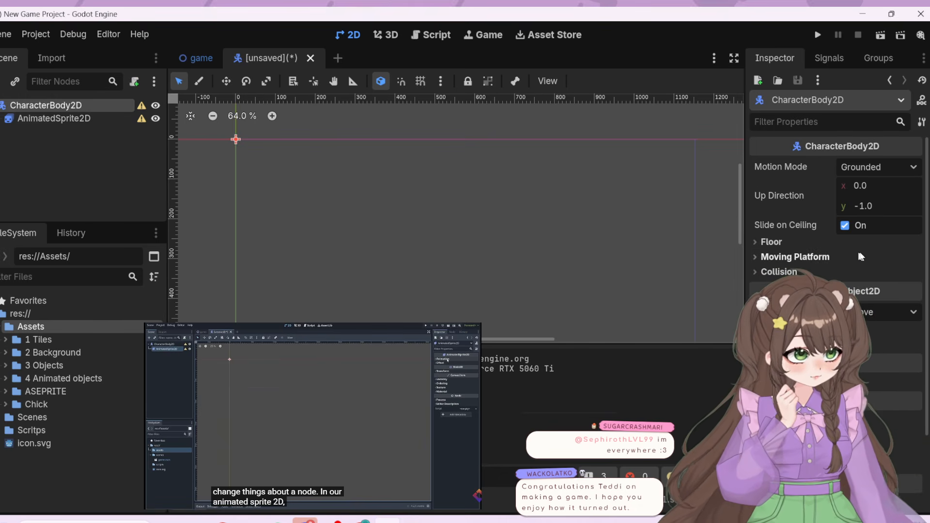
scroll(869, 291, down, 3)
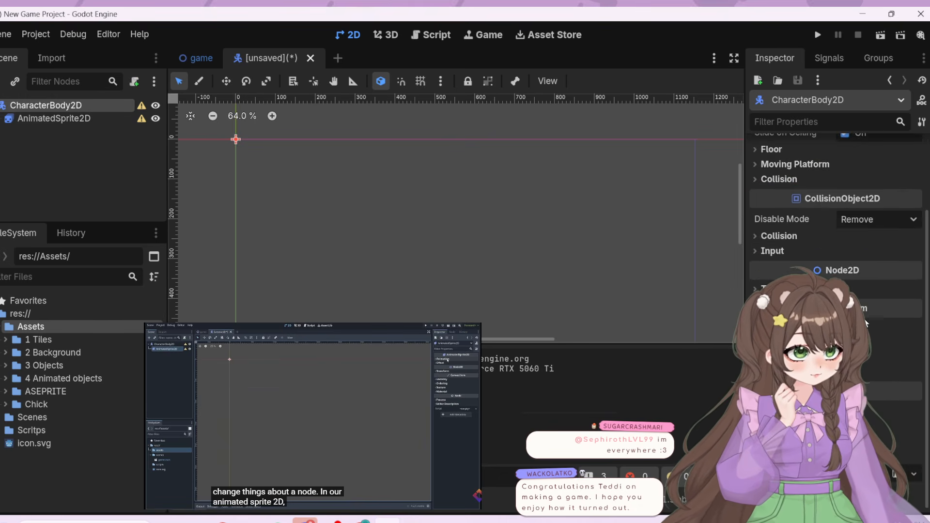
scroll(868, 323, up, 3)
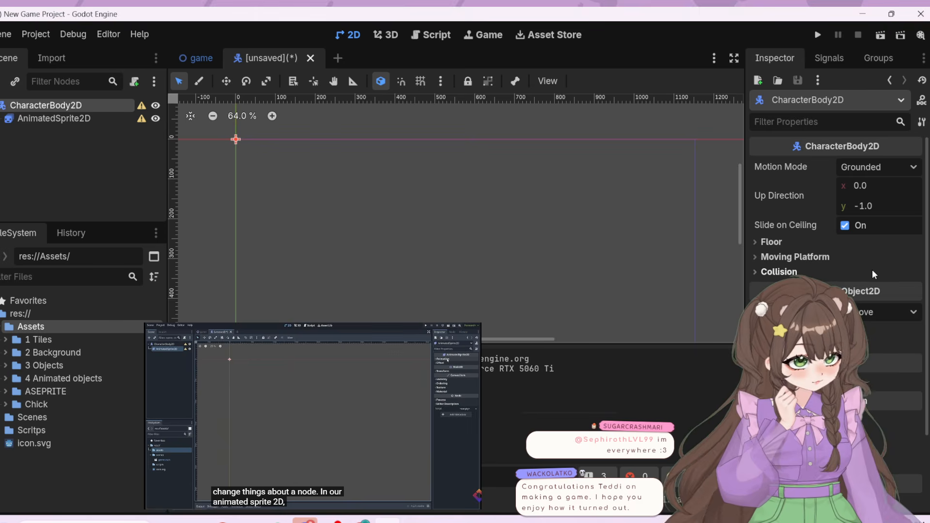
click(902, 100)
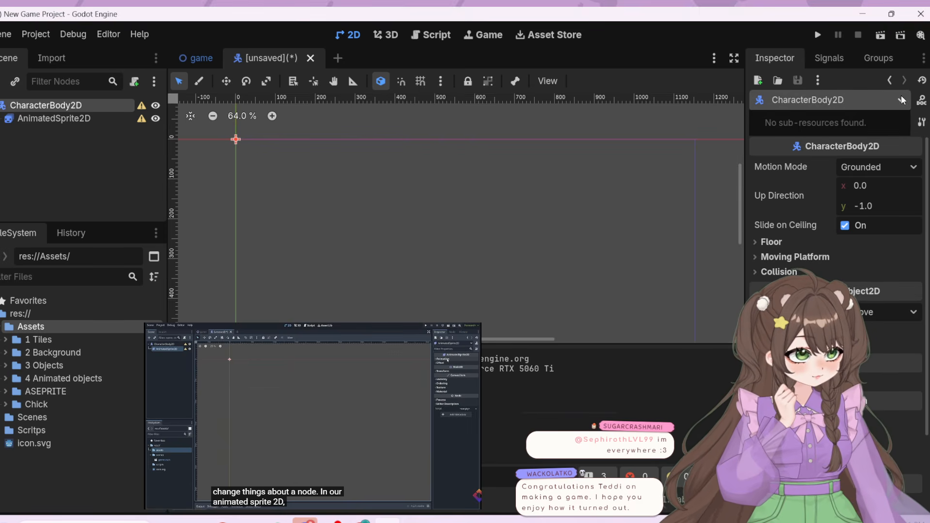
click(901, 96)
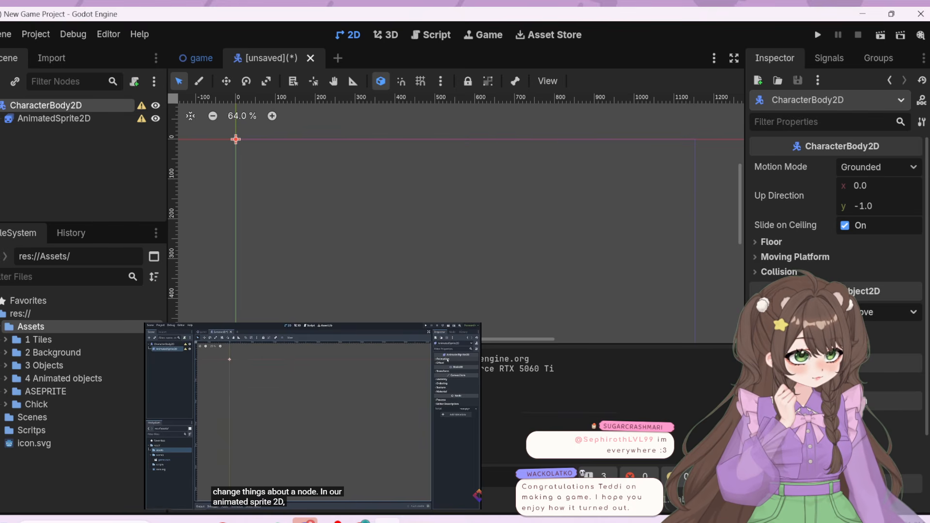
scroll(836, 218, down, 2)
scroll(859, 278, down, 2)
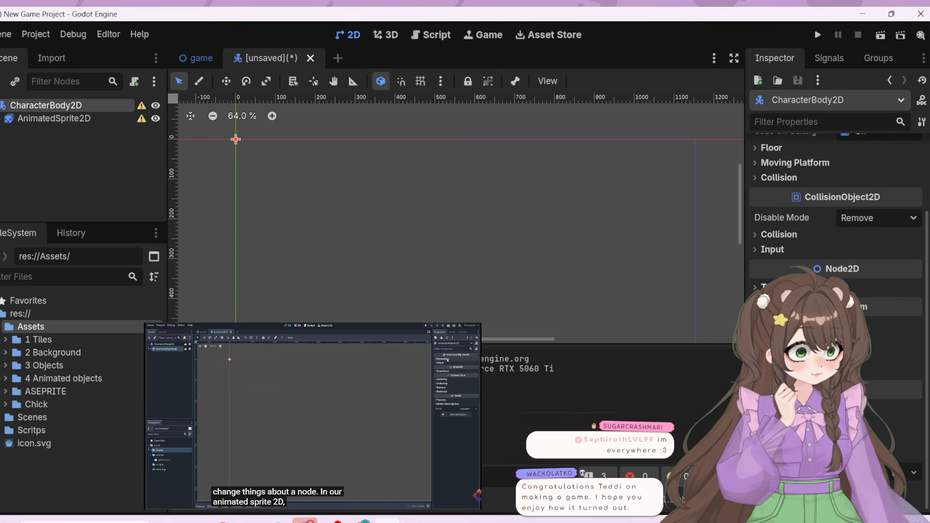
mouse_move(855, 308)
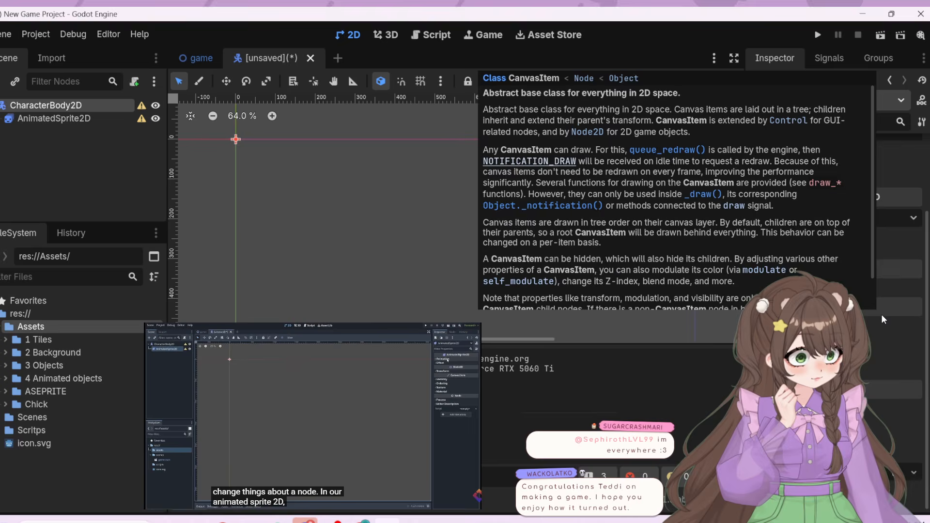
scroll(881, 314, up, 4)
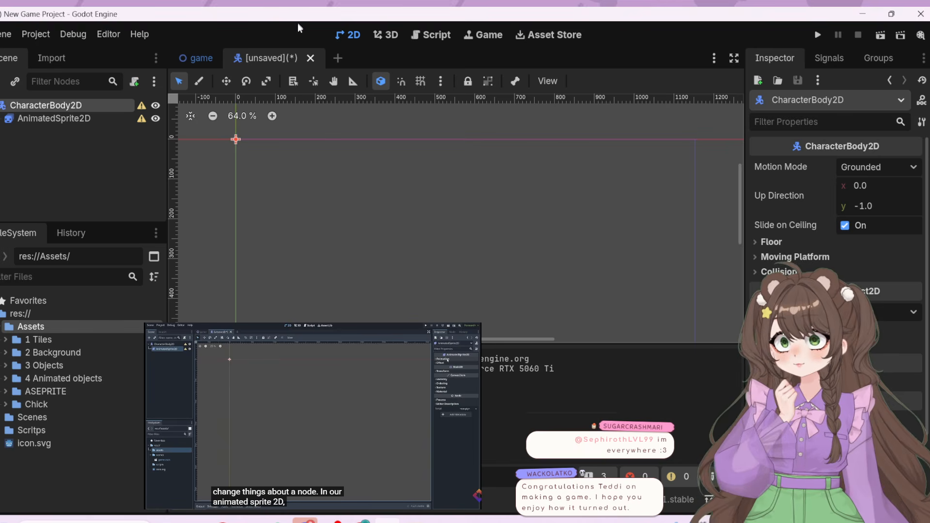
Rewind and replay the tutorial's Inspector explanation while switching between the two nodes, finishing with AnimatedSprite2D selected
mouse_move(265, 438)
click(260, 414)
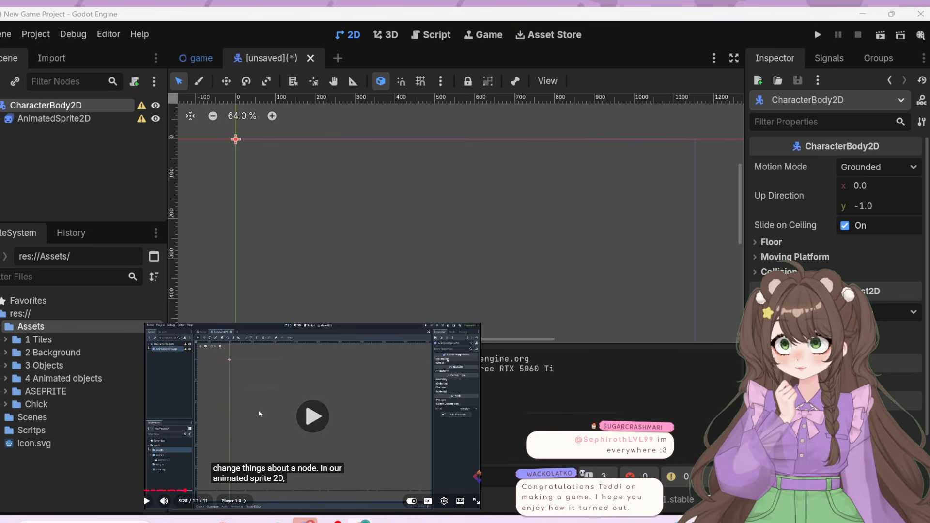
key(Left)
key(Left)
key(Left)
key(Left)
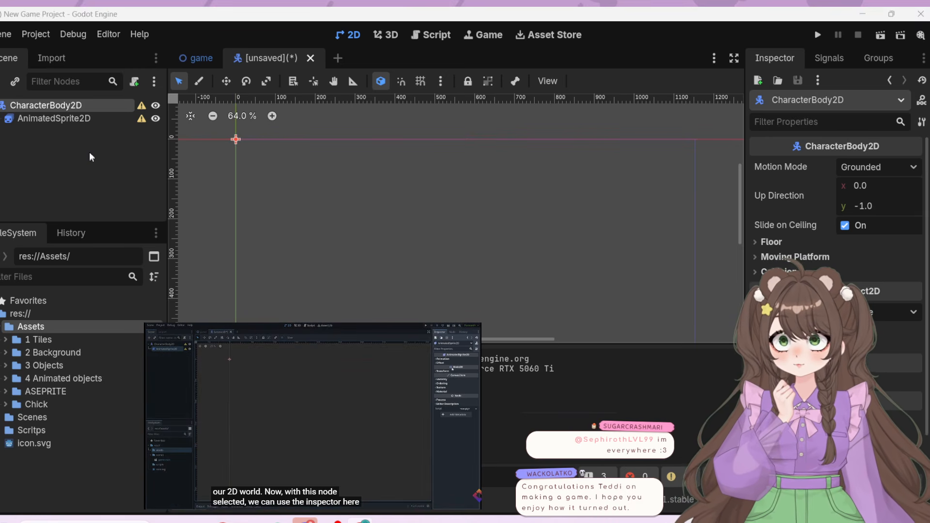
click(83, 118)
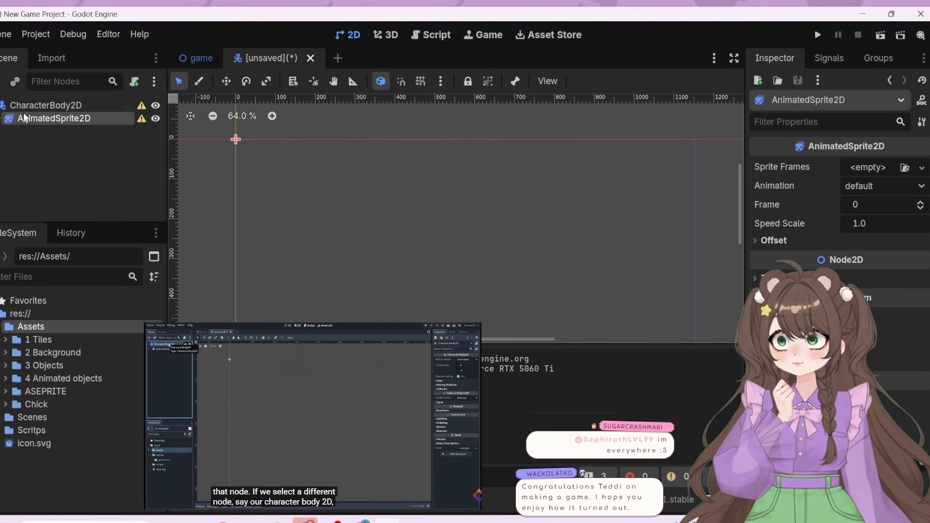
click(46, 106)
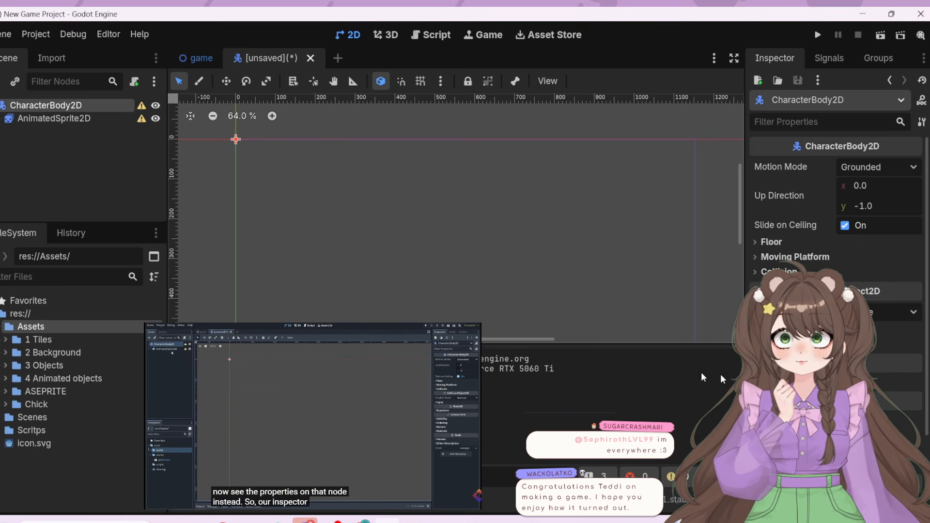
click(72, 119)
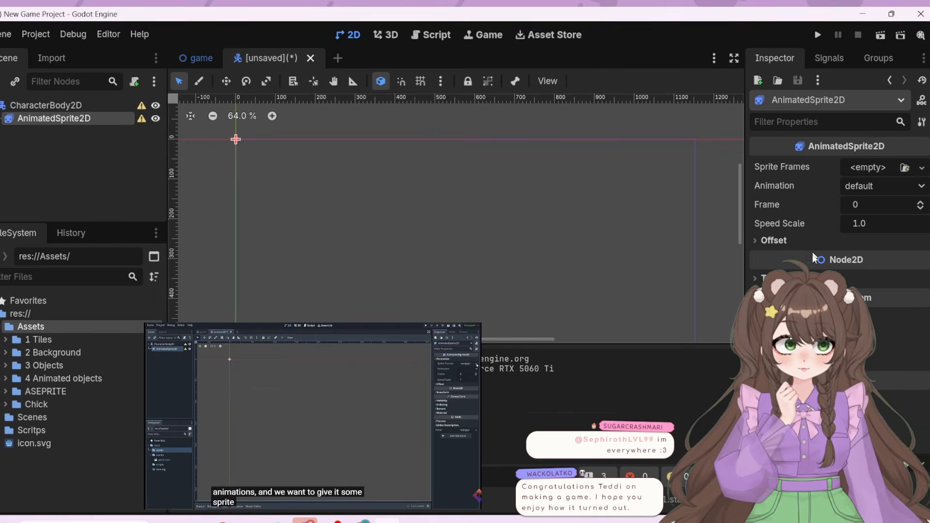
Pause the tutorial, check the choices for AnimatedSprite2D's Animation property, and resume playback
click(386, 460)
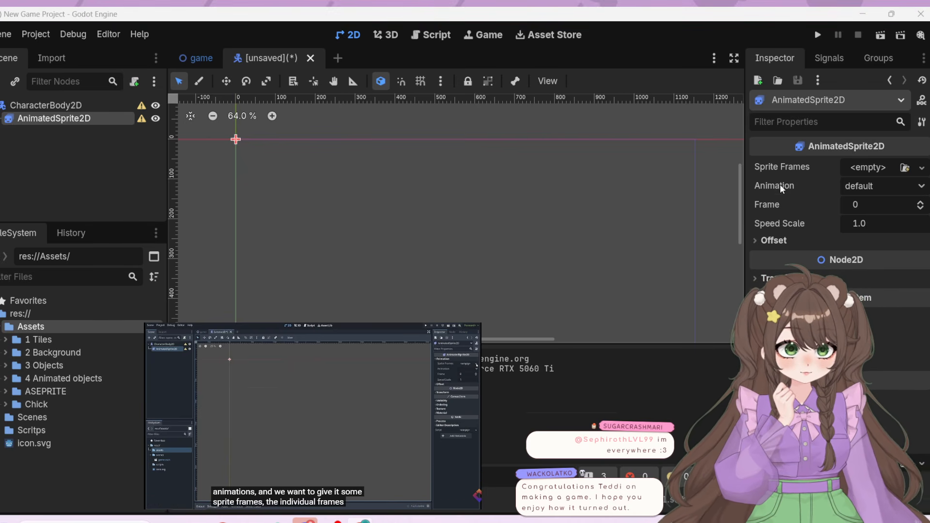
click(881, 188)
click(917, 191)
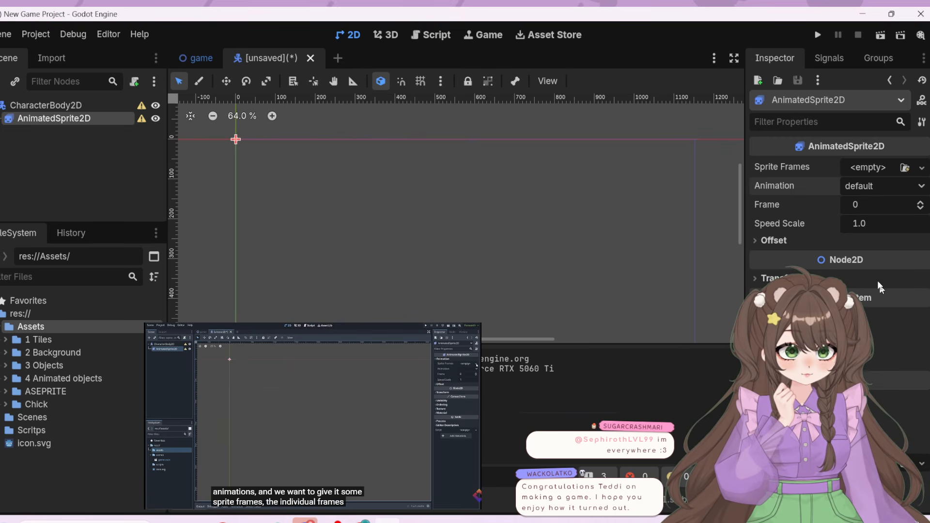
click(853, 189)
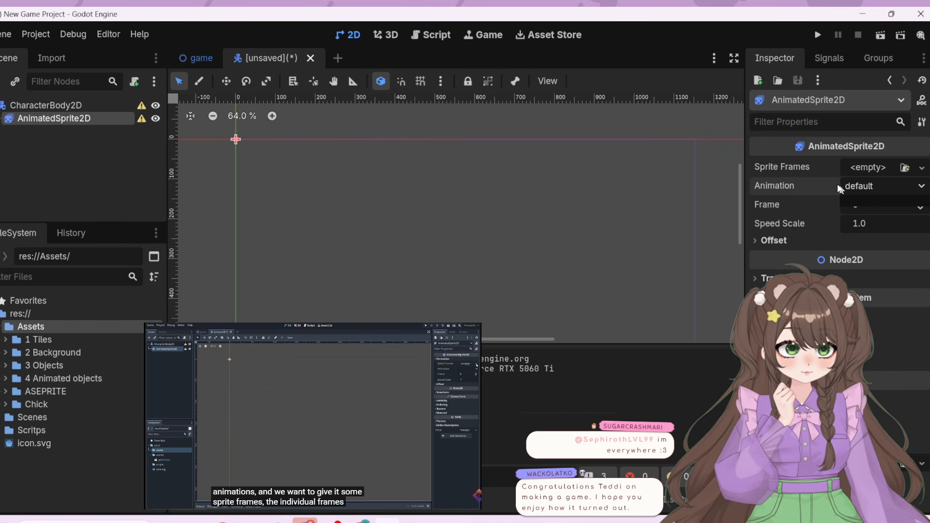
click(816, 184)
click(390, 412)
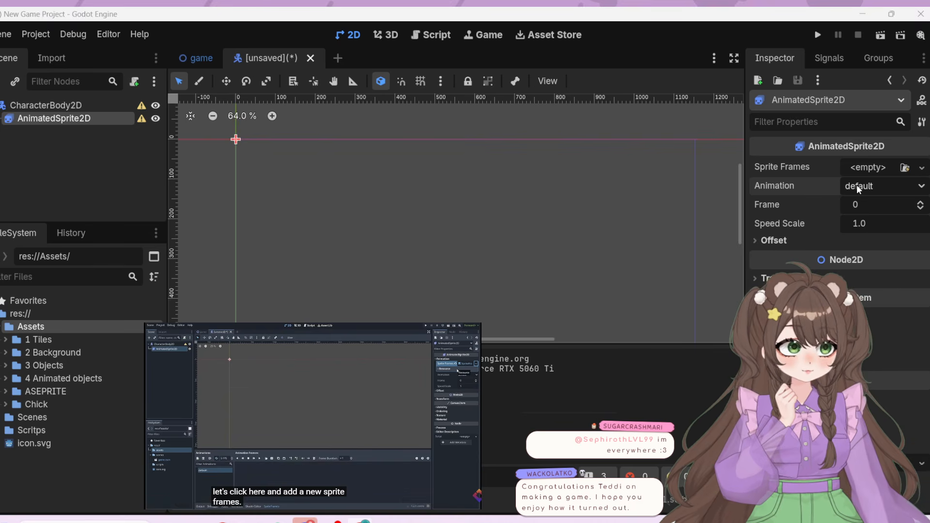
Assign a new SpriteFrames resource to AnimatedSprite2D's Sprite Frames property and resume the tutorial
click(875, 167)
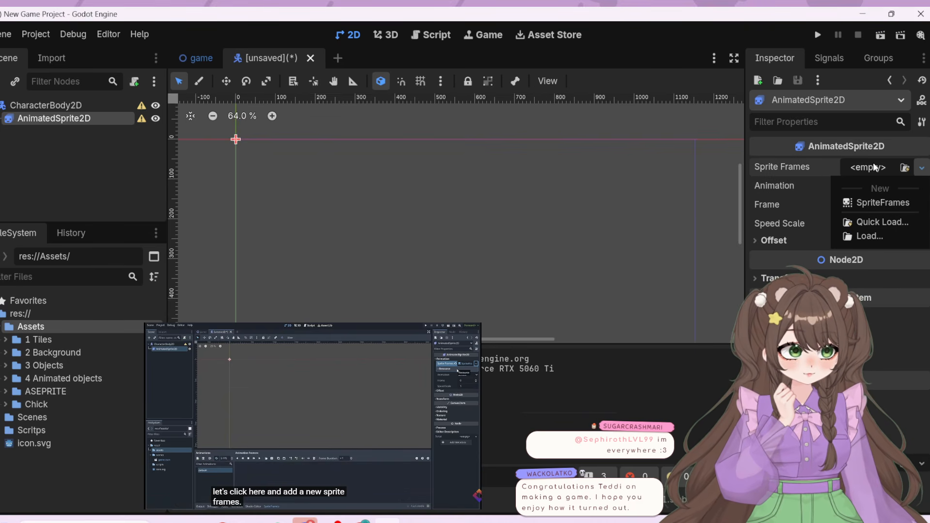
click(888, 203)
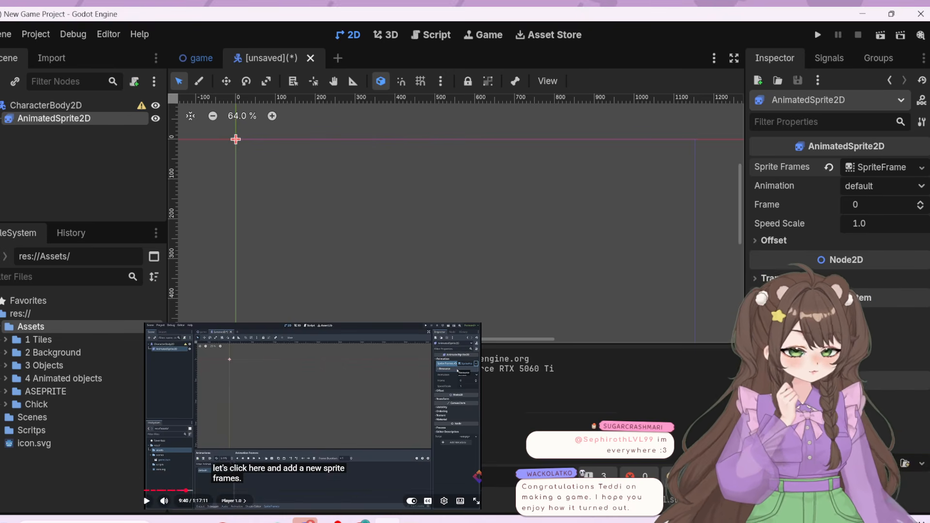
click(307, 419)
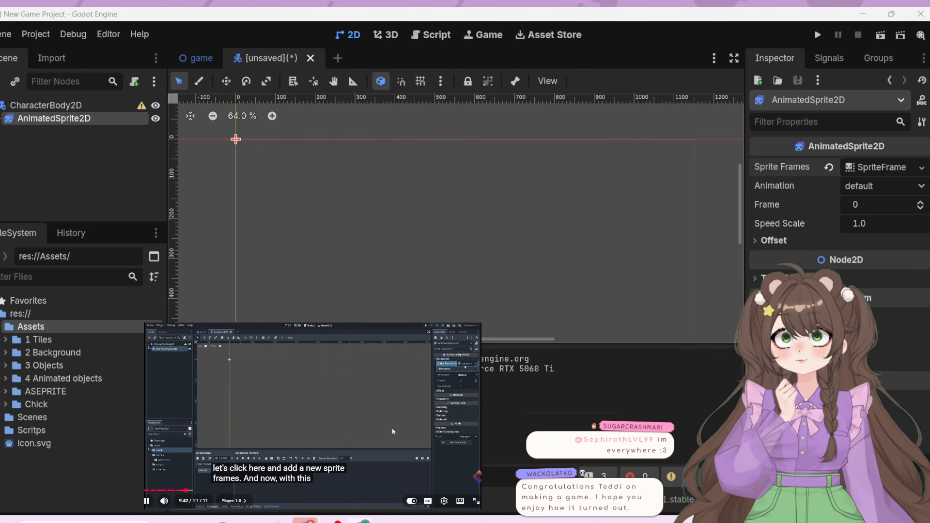
Open the new SpriteFrames resource for editing, expand its Resource properties, and continue the tutorial
click(887, 169)
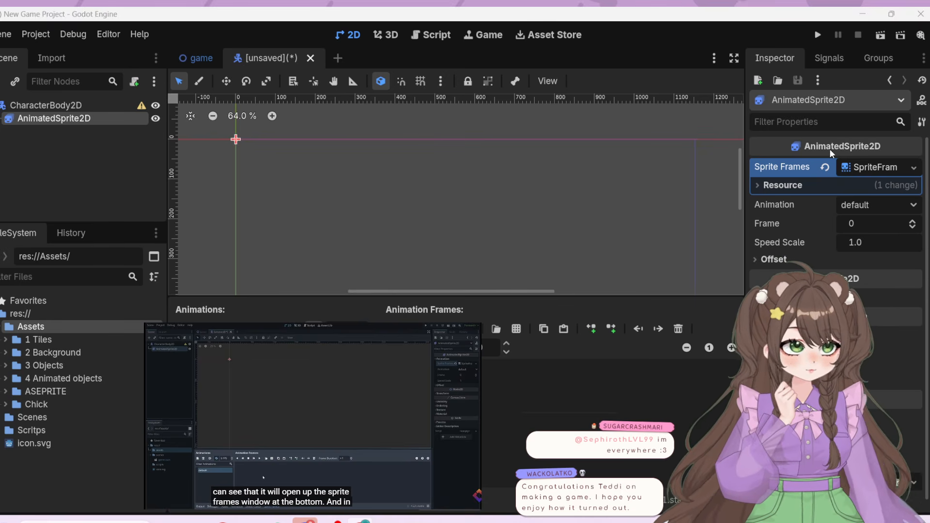
click(788, 184)
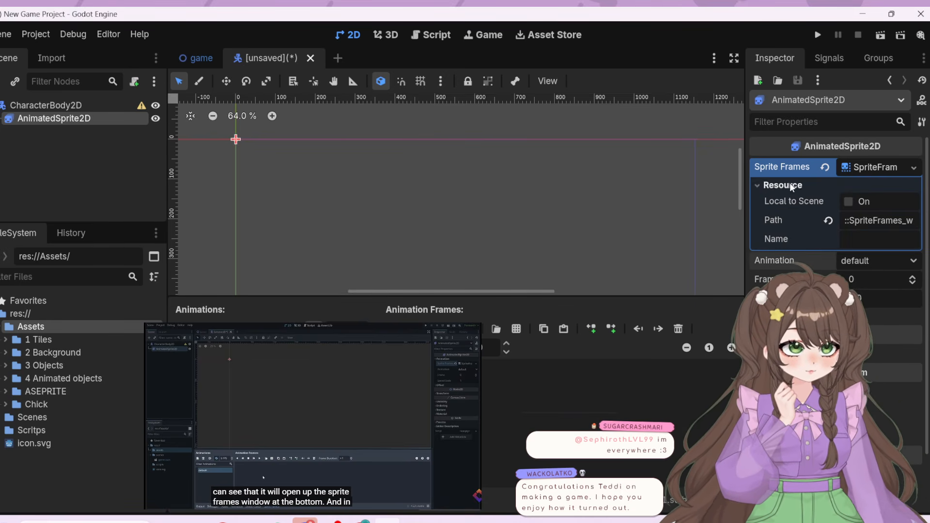
click(850, 168)
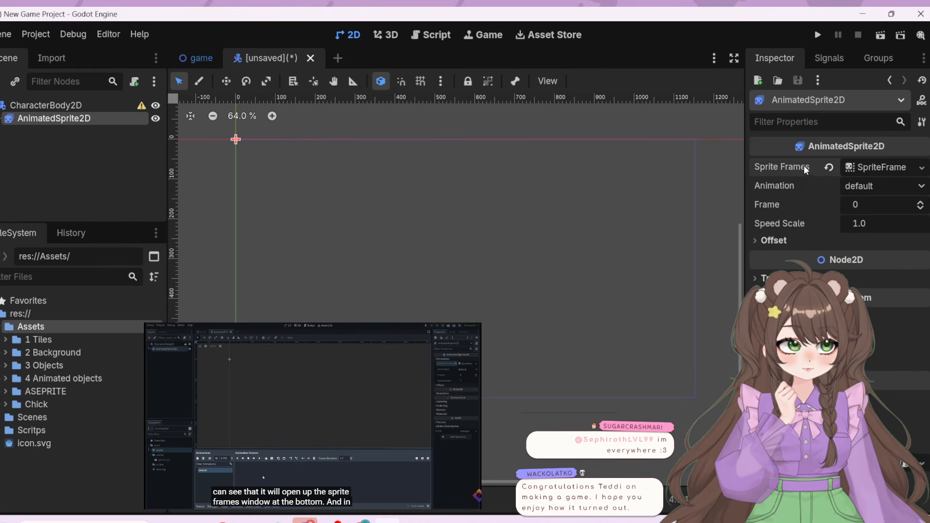
click(859, 167)
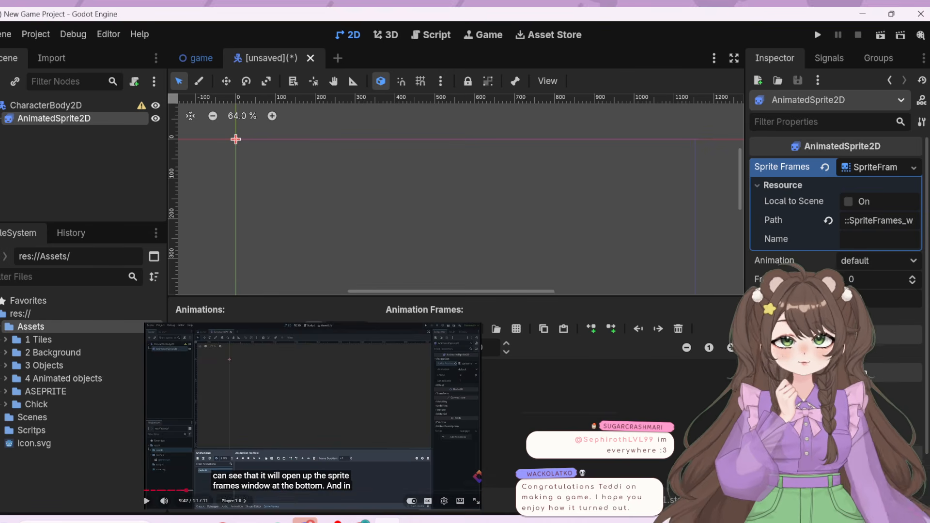
click(393, 420)
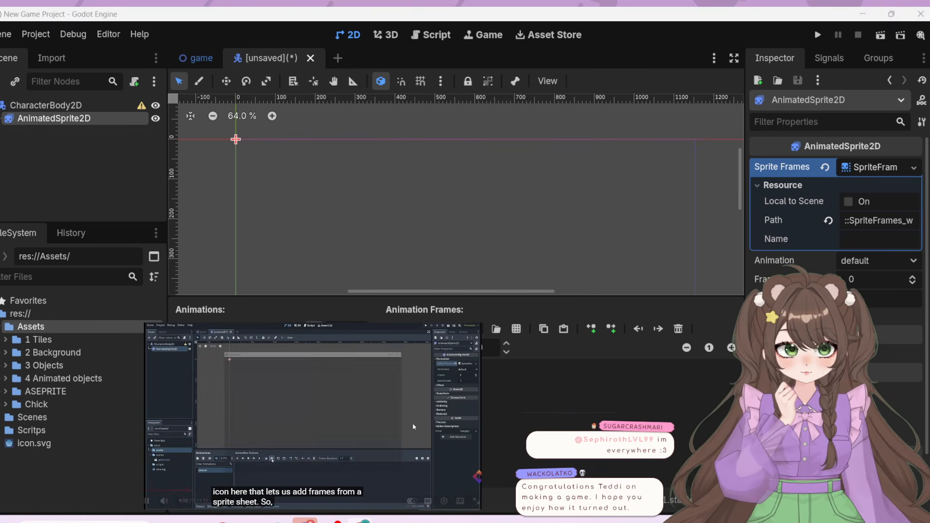
Pause the tutorial, start adding frames from a sprite sheet, browse to Assets/Chick, and play the next bit of the tutorial
click(414, 427)
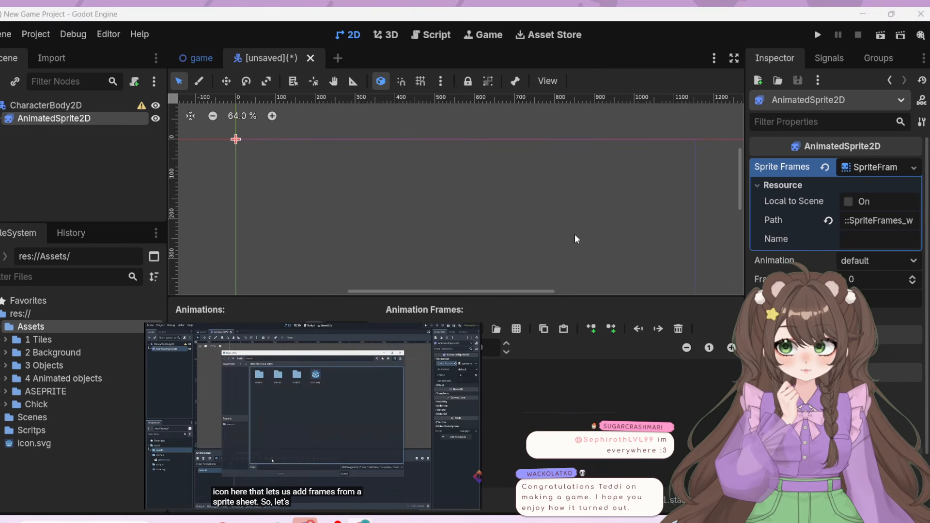
click(517, 329)
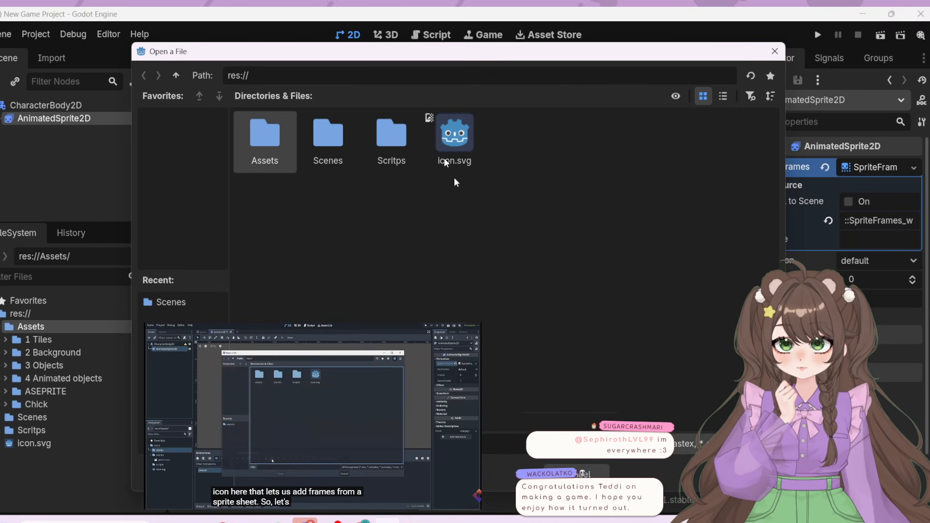
double_click(261, 141)
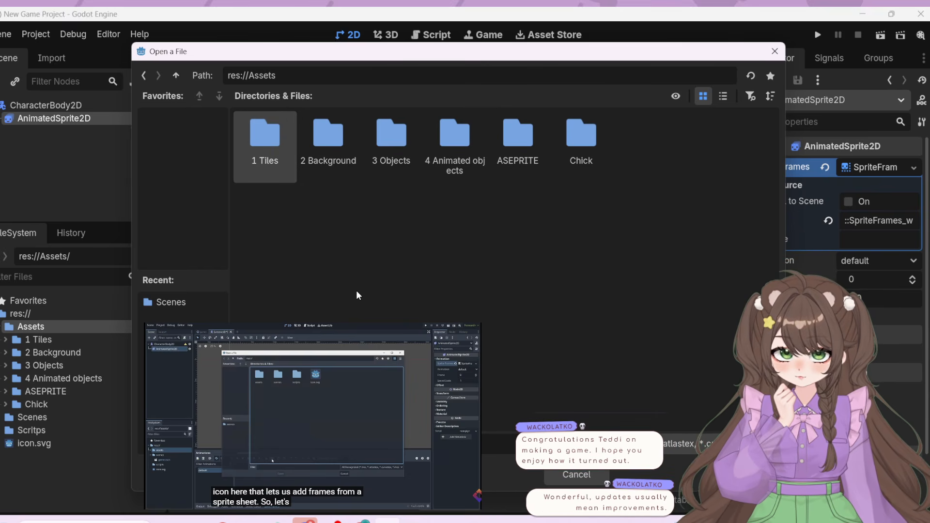
double_click(562, 154)
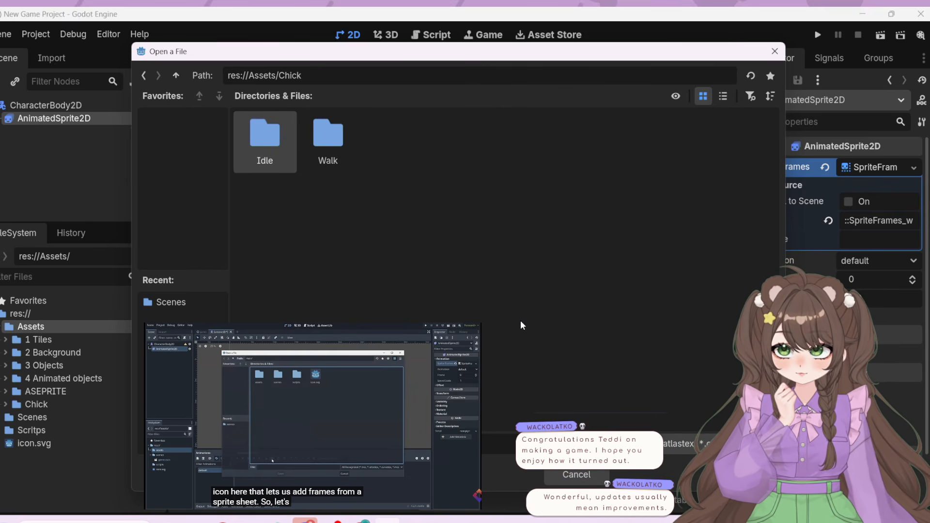
click(297, 451)
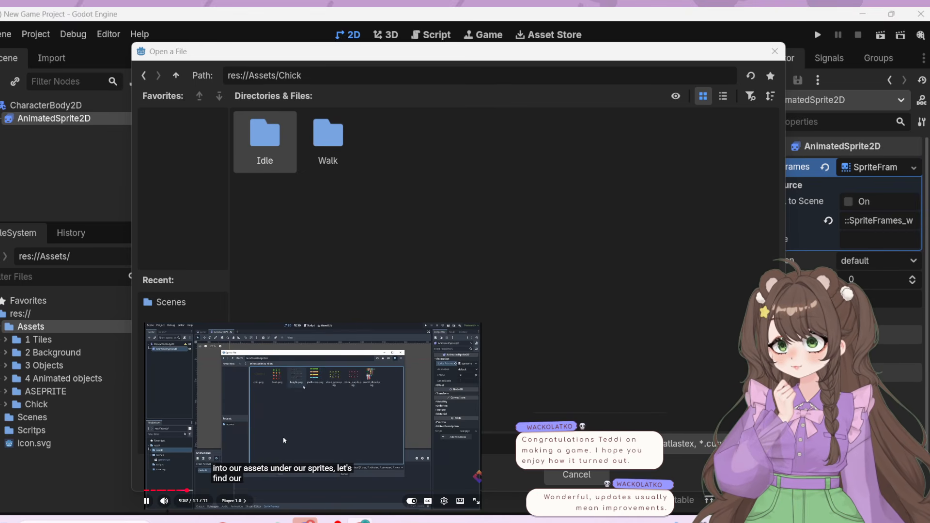
click(270, 408)
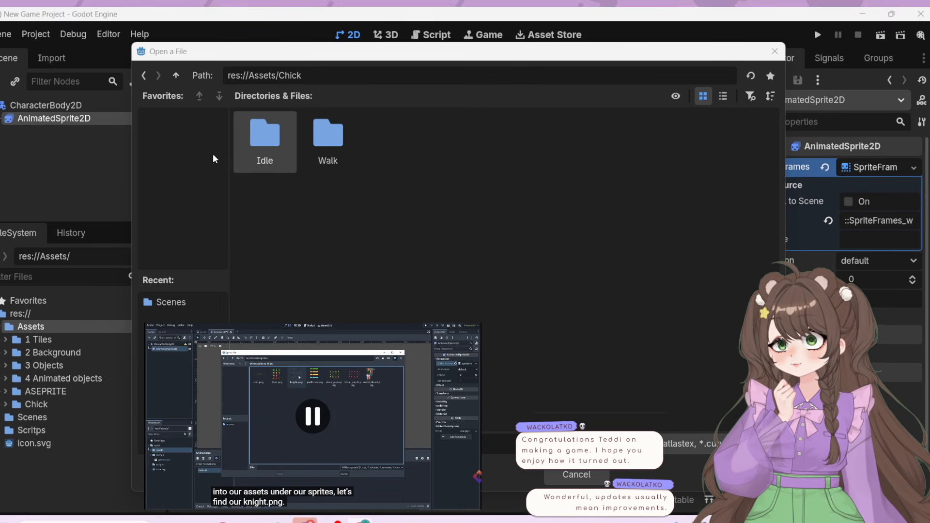
Check the Idle and Walk folders inside Assets/Chick for a usable sprite sheet and return to the project root
double_click(273, 130)
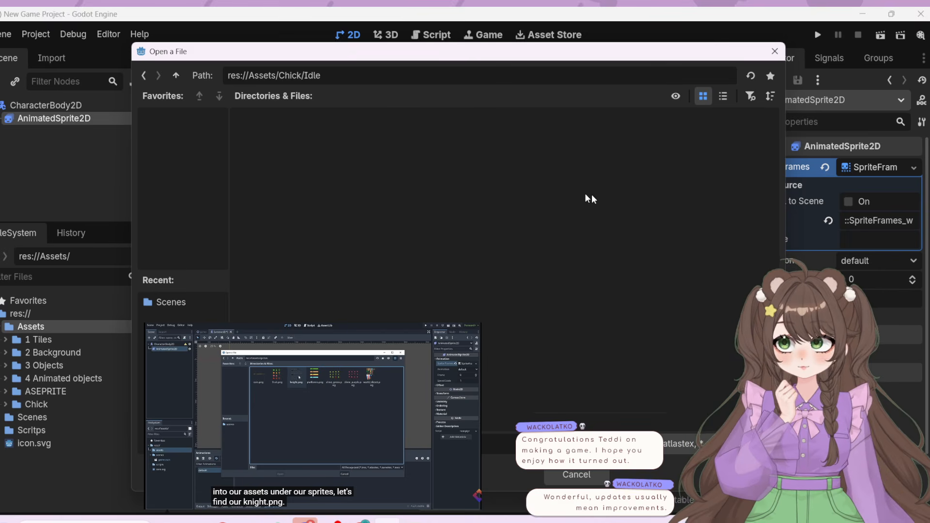
click(139, 76)
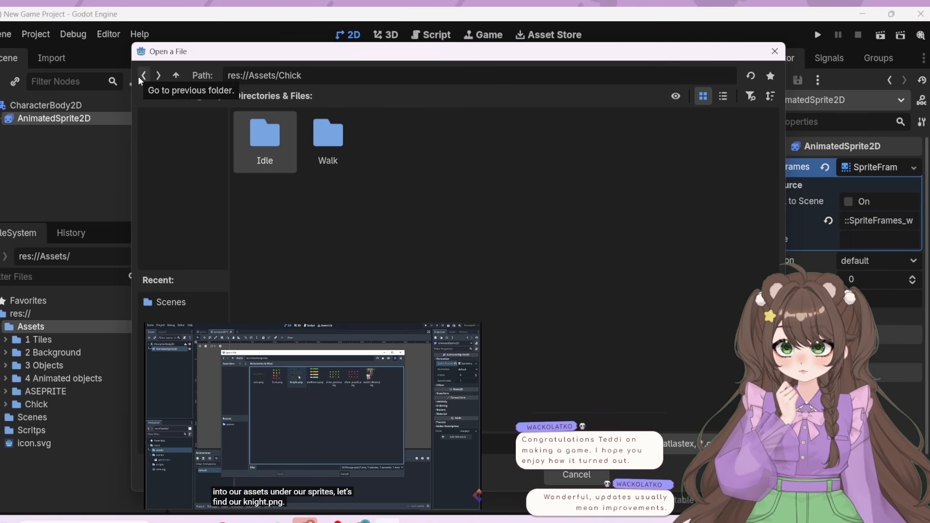
click(333, 167)
double_click(328, 158)
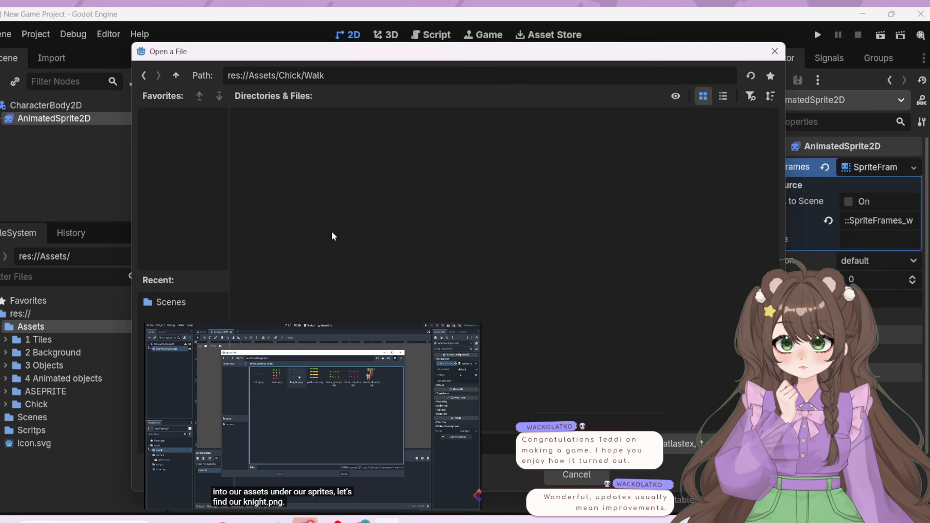
click(142, 76)
click(142, 76)
click(142, 76)
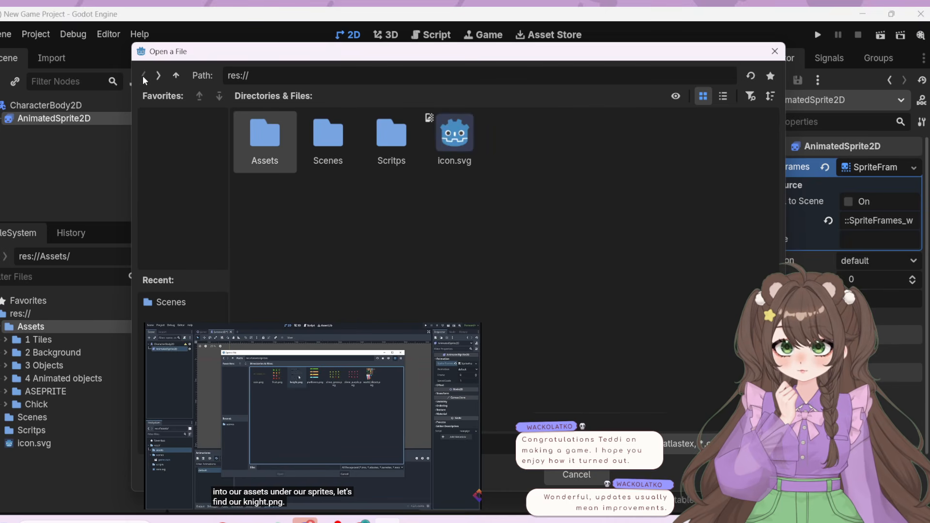
Look for a sprite sheet in the ASEPRITE assets folder and its Unarmed_Walk subfolder, ending back at the project root
click(159, 76)
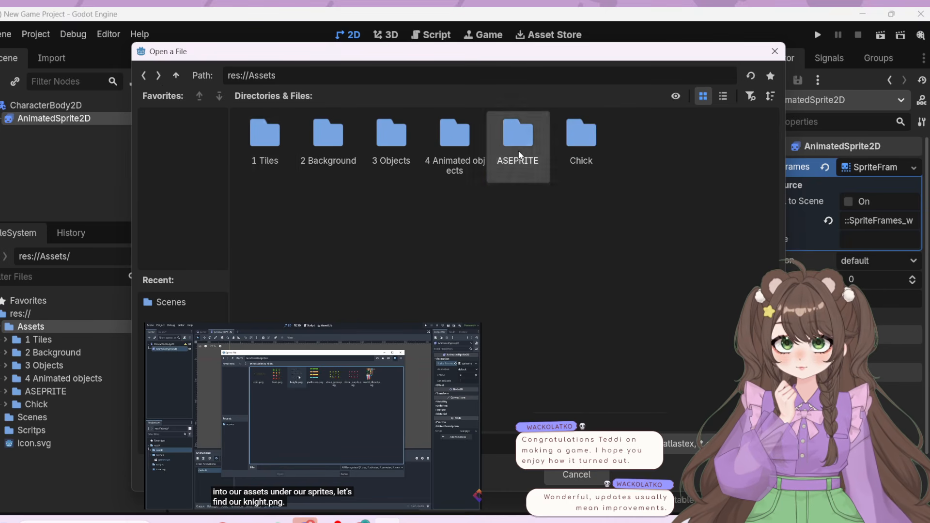
double_click(517, 138)
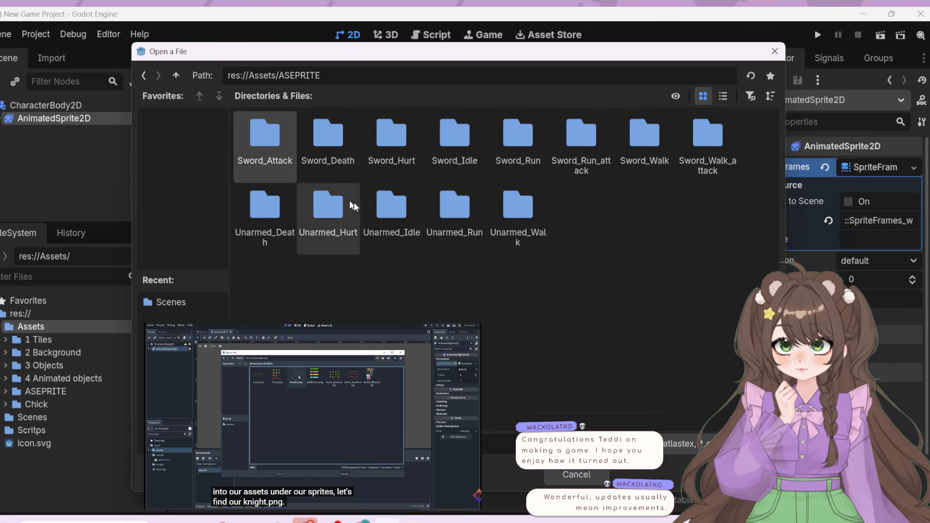
double_click(503, 208)
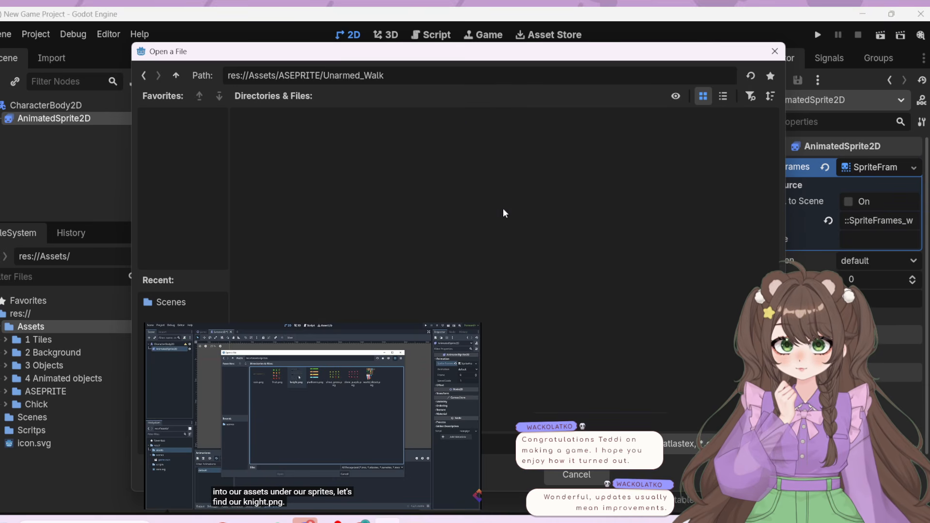
click(138, 80)
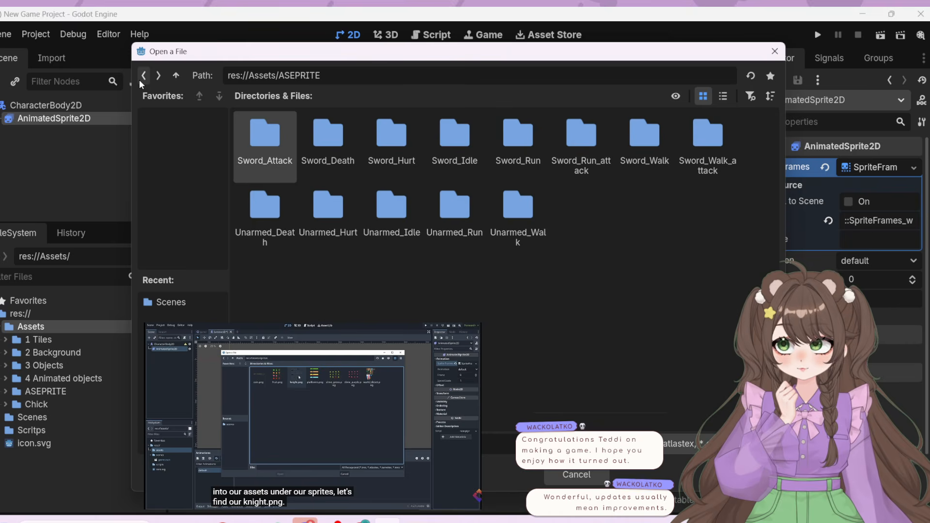
click(139, 80)
click(139, 79)
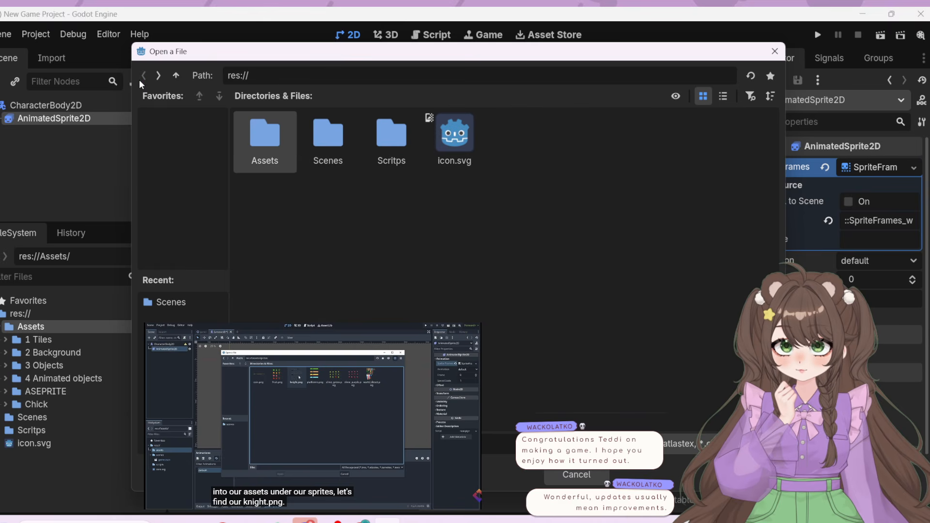
Check the Scenes folder and the accepted file types for a sprite sheet, and close the file chooser without choosing anything
double_click(300, 129)
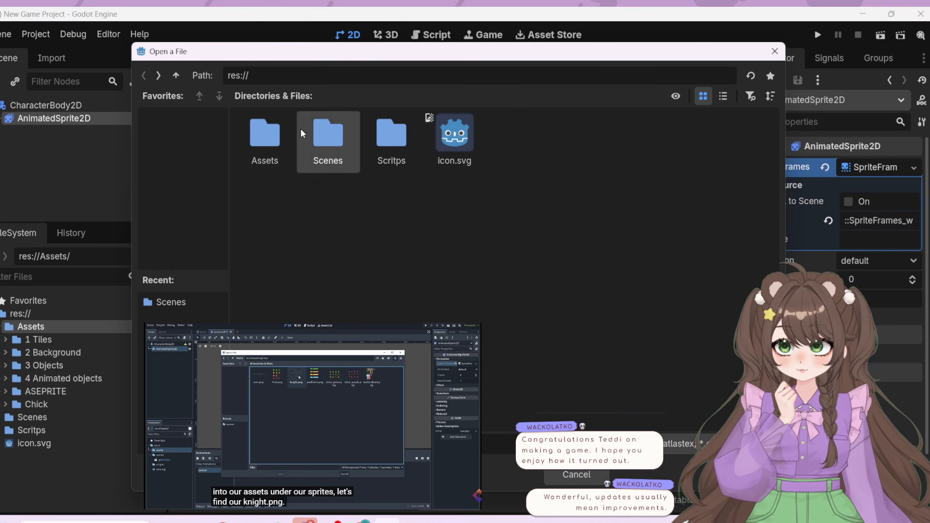
click(143, 76)
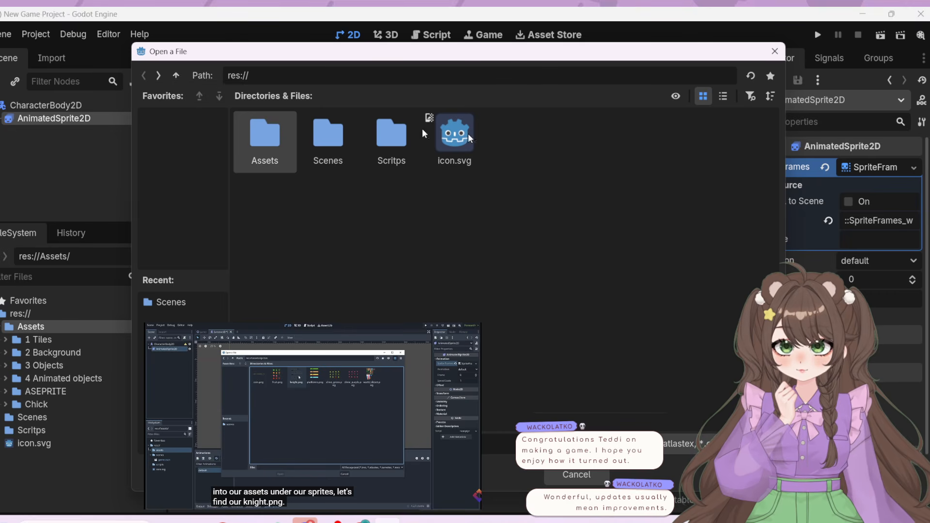
click(691, 444)
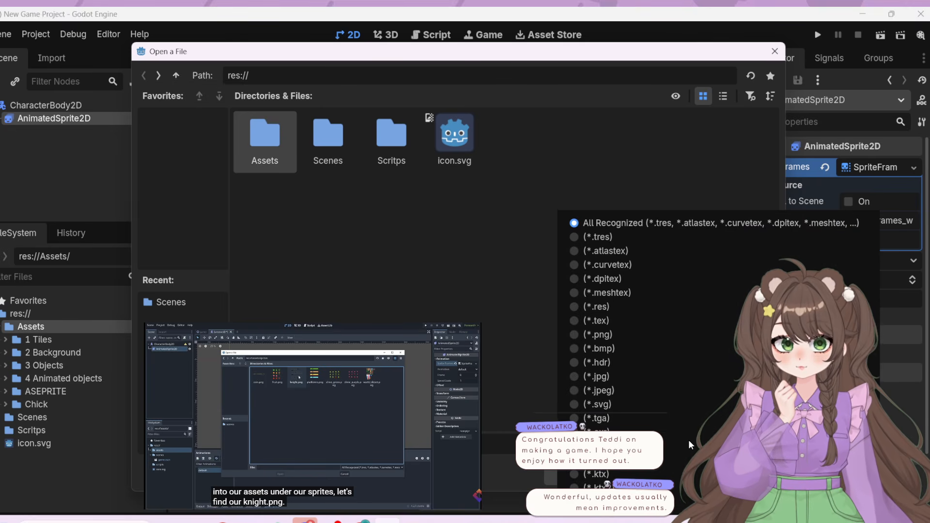
key(Escape)
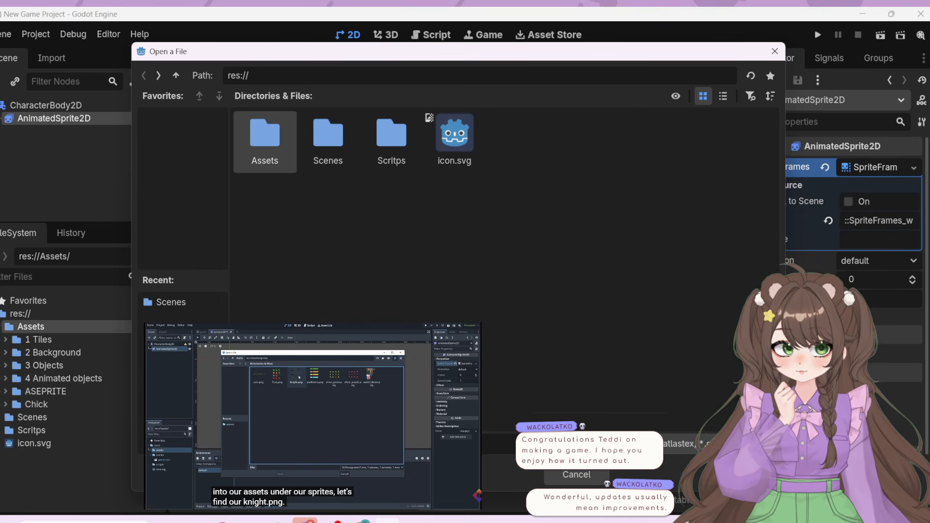
click(774, 52)
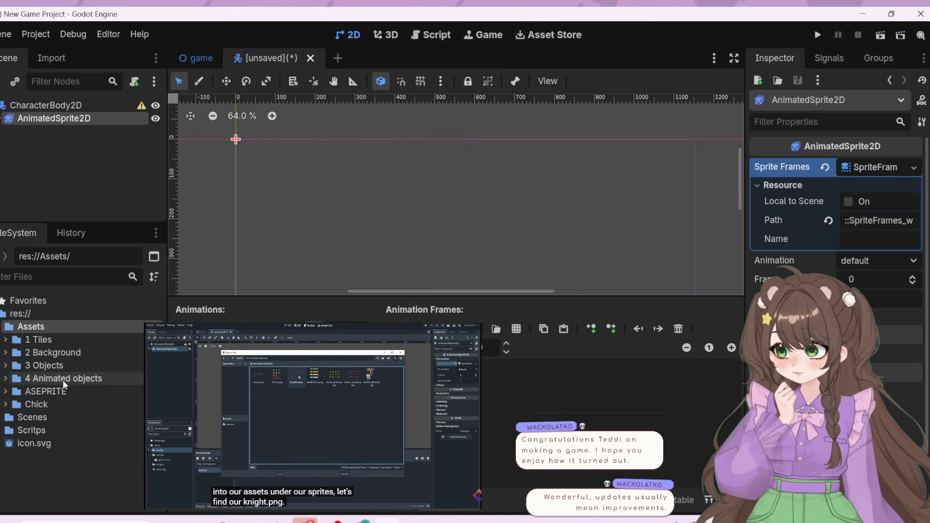
Switch to File Explorer, add the chick animation sprite sheet without shadow to the project's Assets folder, and expand that folder in Godot
click(195, 522)
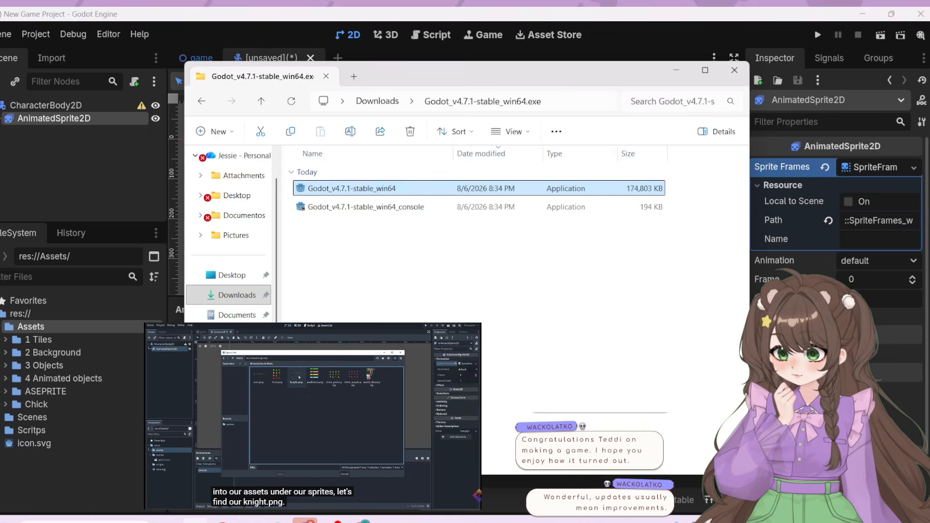
click(0, 329)
click(1, 329)
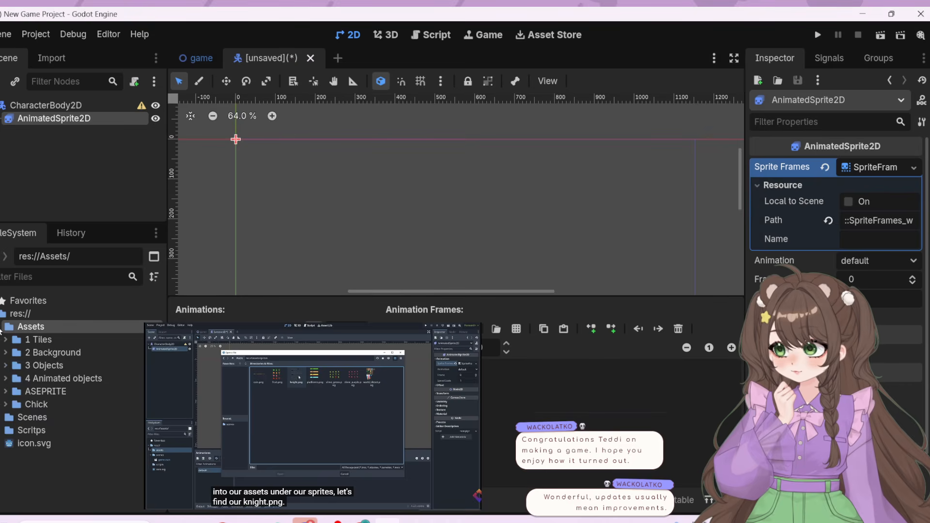
click(1, 329)
click(195, 521)
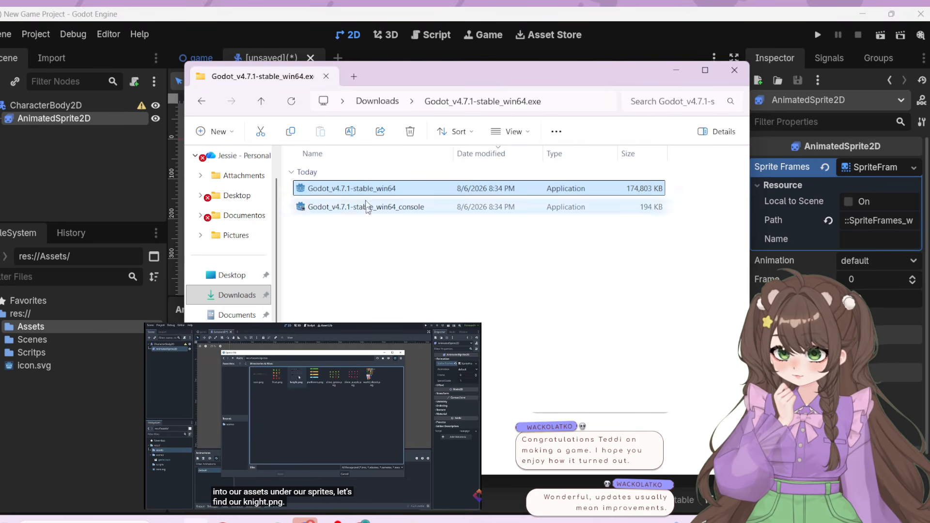
drag(475, 77, 342, 7)
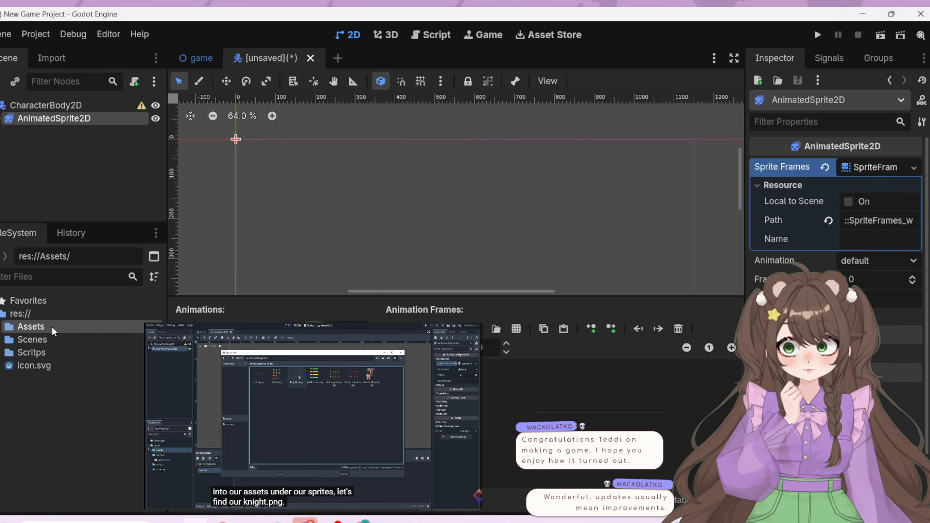
click(2, 328)
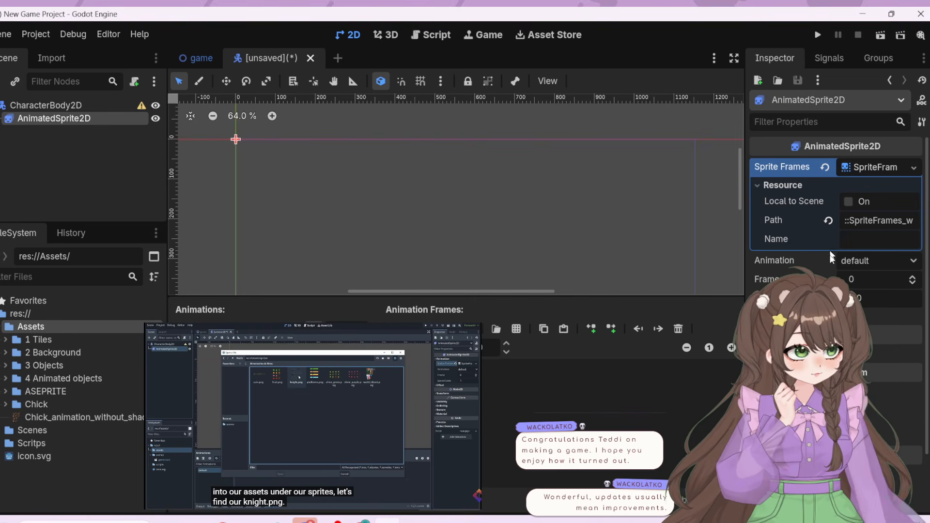
Open the chick animation sprite sheet from res://Assets for frame selection and resume the tutorial
click(518, 329)
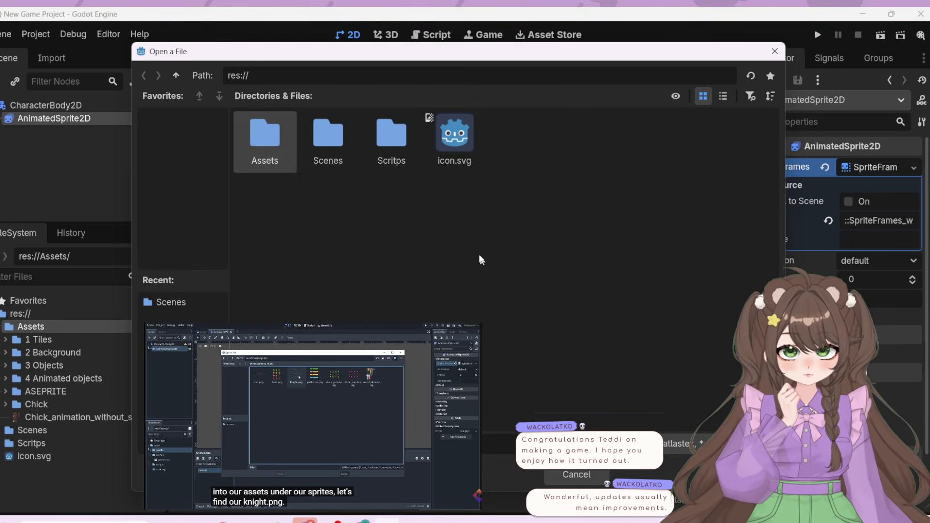
double_click(277, 123)
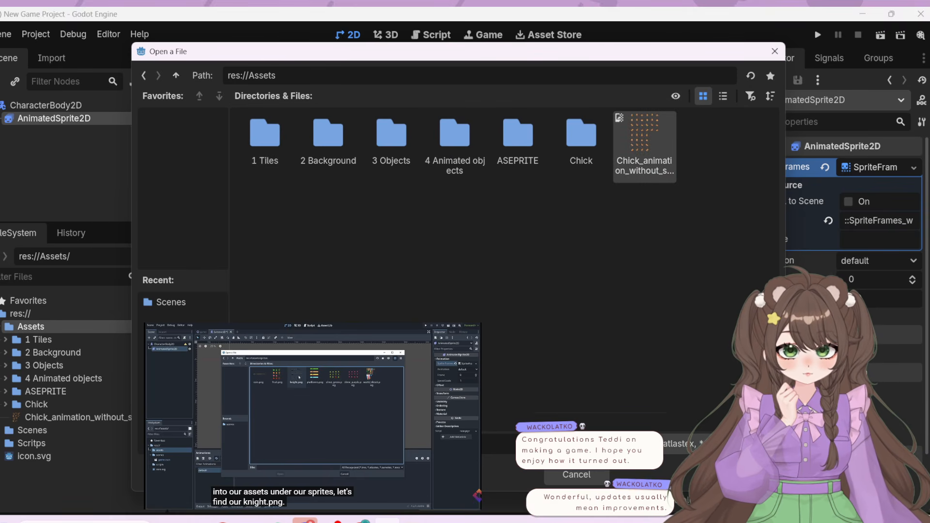
click(340, 475)
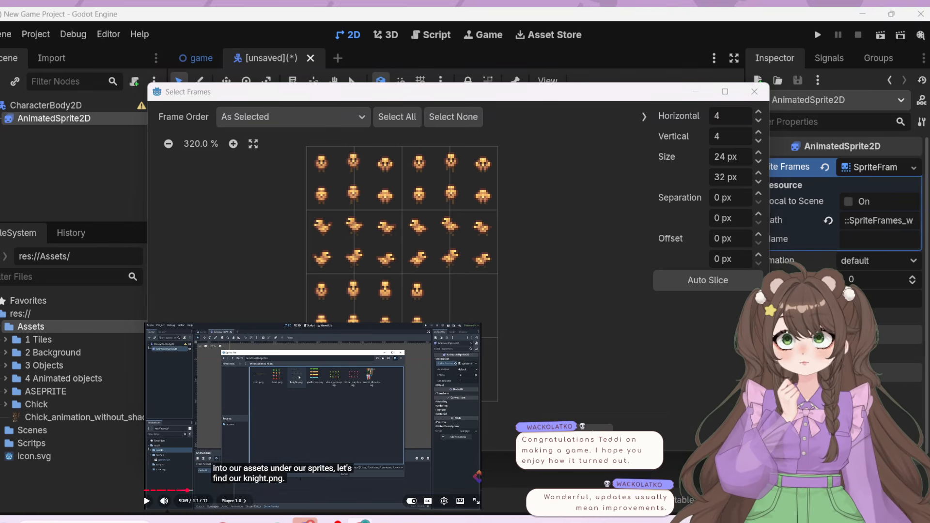
click(381, 434)
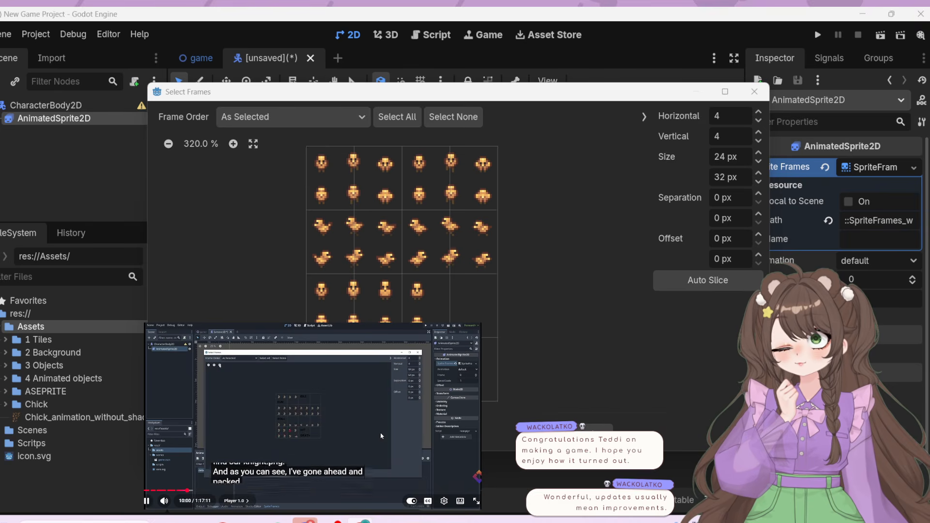
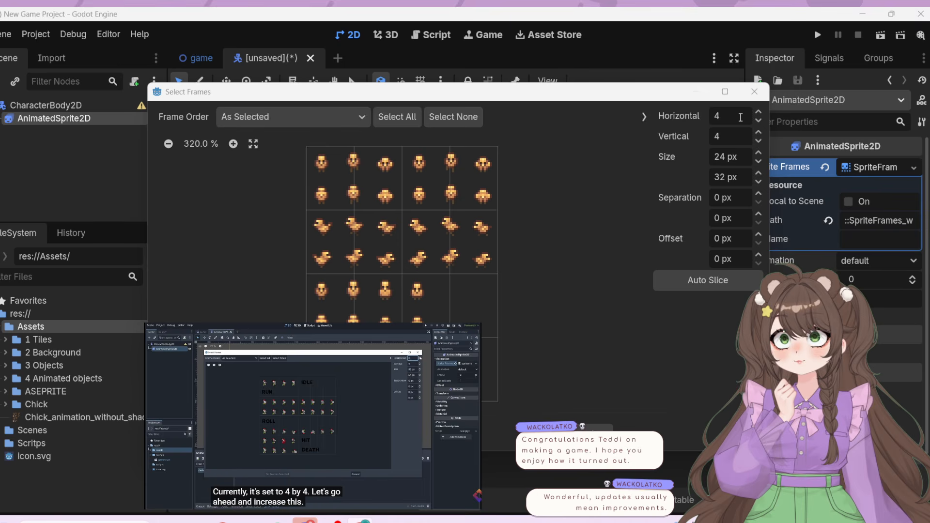
Pause the tutorial and set the chick sprite sheet's frame grid to 6 horizontal by 8 vertical
mouse_move(348, 413)
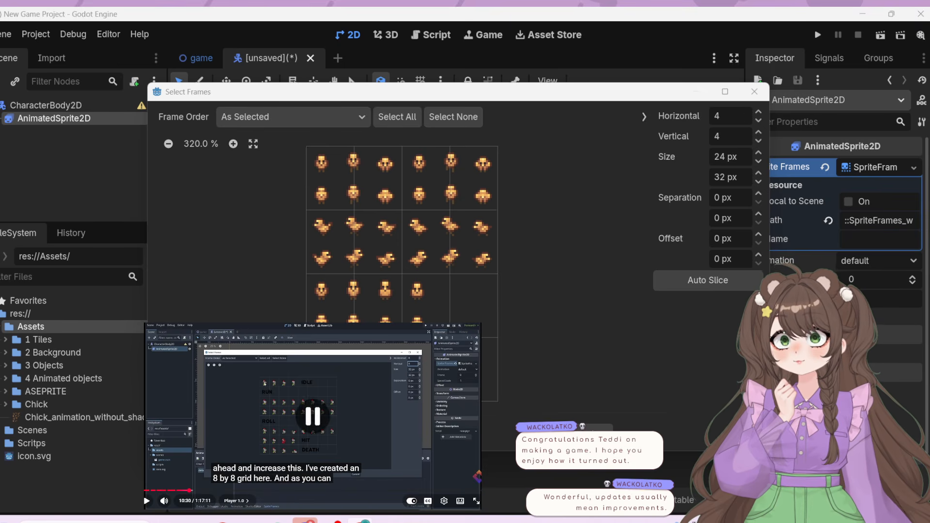
click(759, 112)
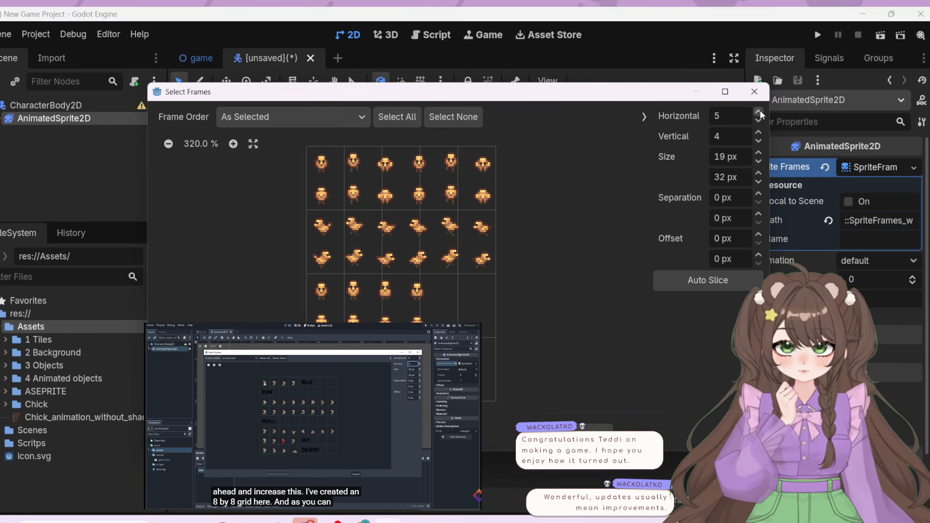
click(759, 112)
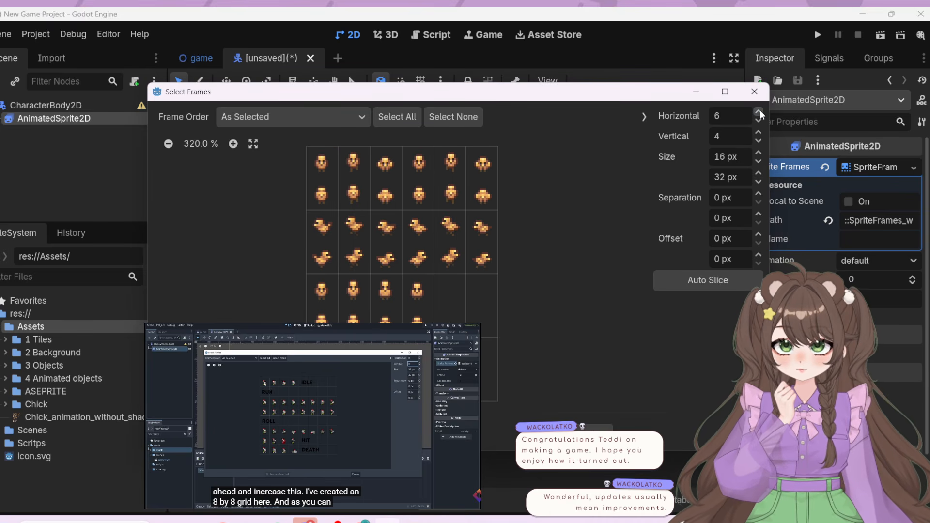
click(759, 133)
click(758, 133)
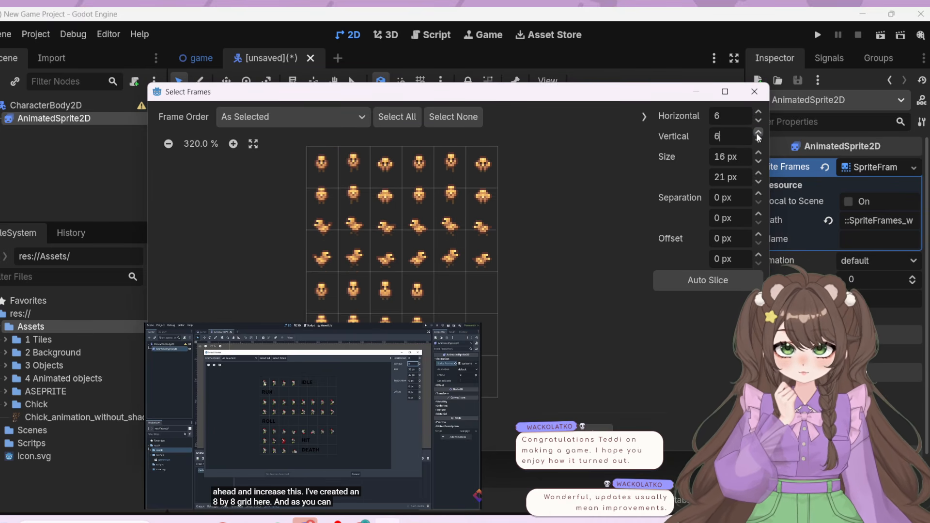
click(759, 133)
click(759, 133)
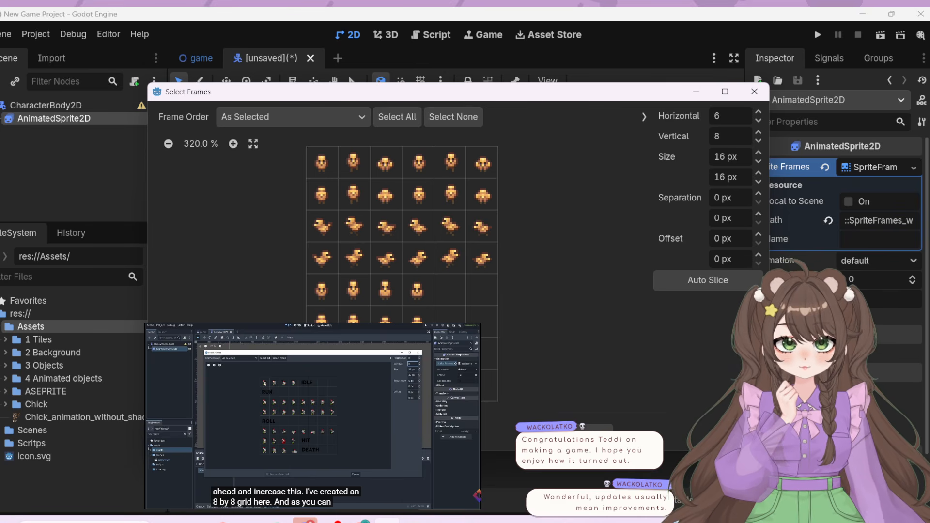
Follow the tutorial's frame-selection explanation and add the side-facing chick frames from the sprite sheet to the default animation
click(342, 434)
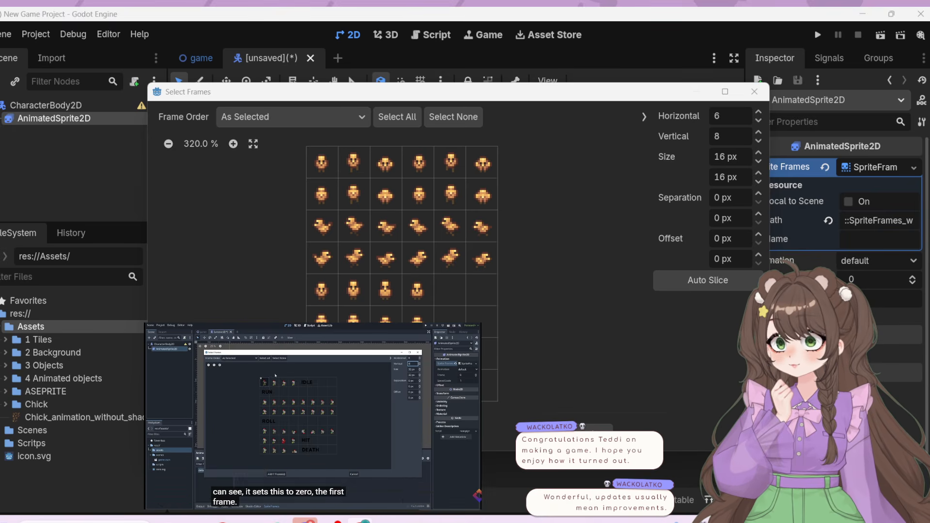
click(353, 438)
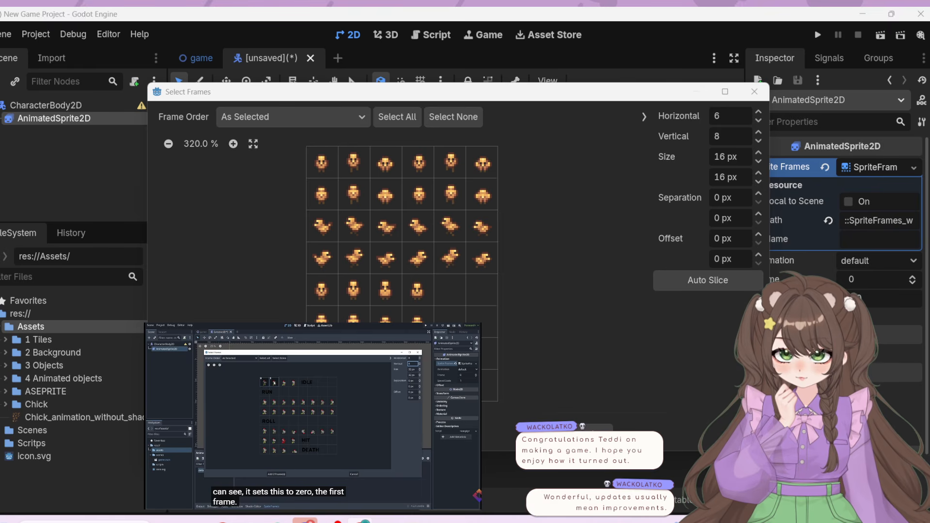
click(322, 354)
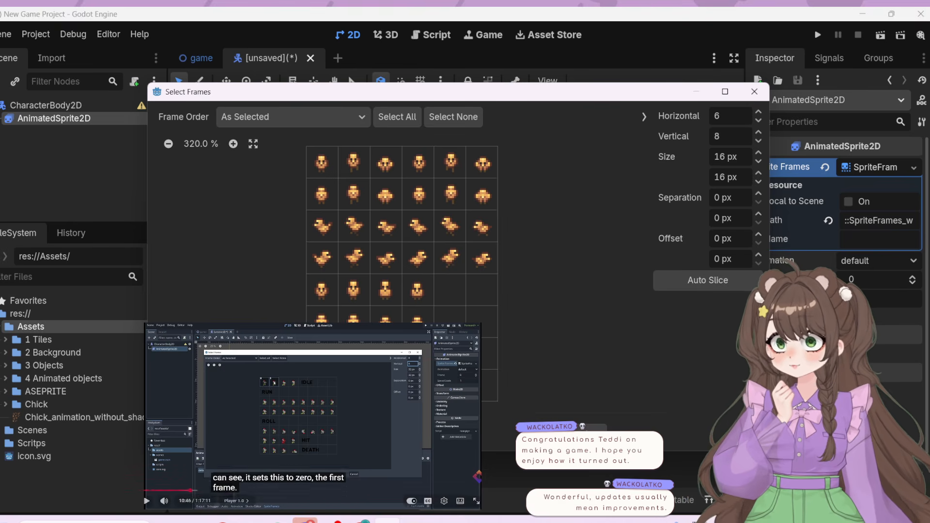
click(320, 437)
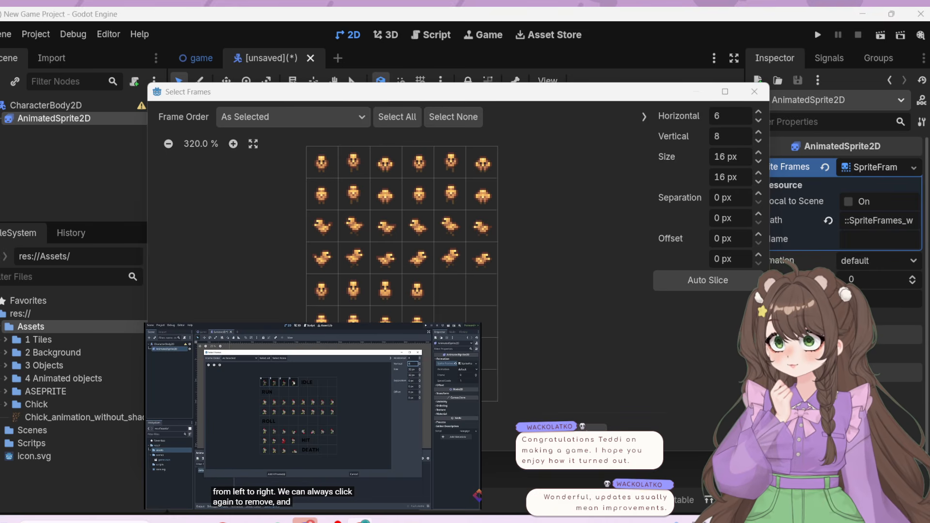
mouse_move(335, 443)
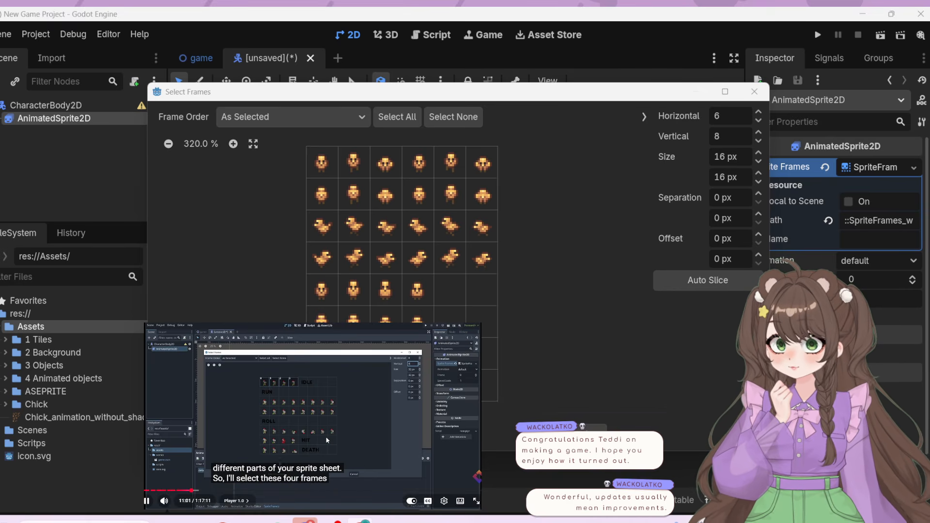
click(323, 435)
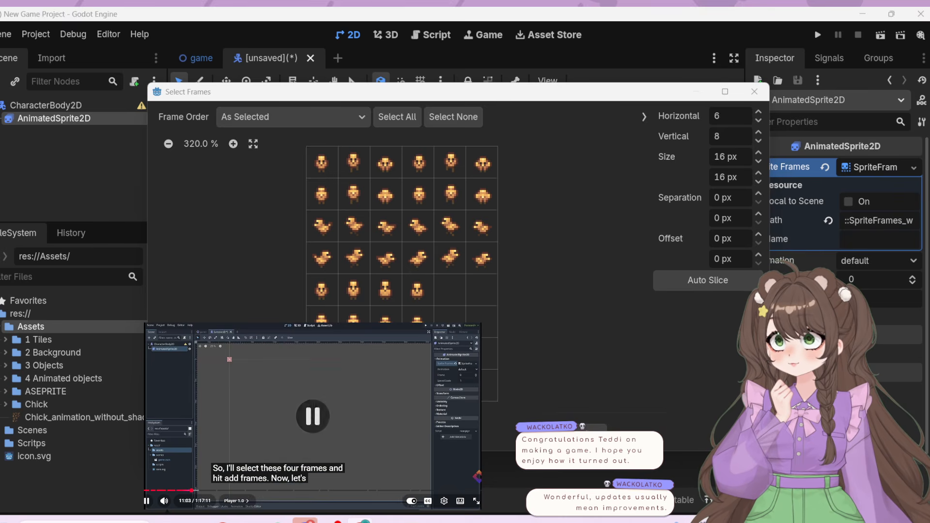
click(587, 434)
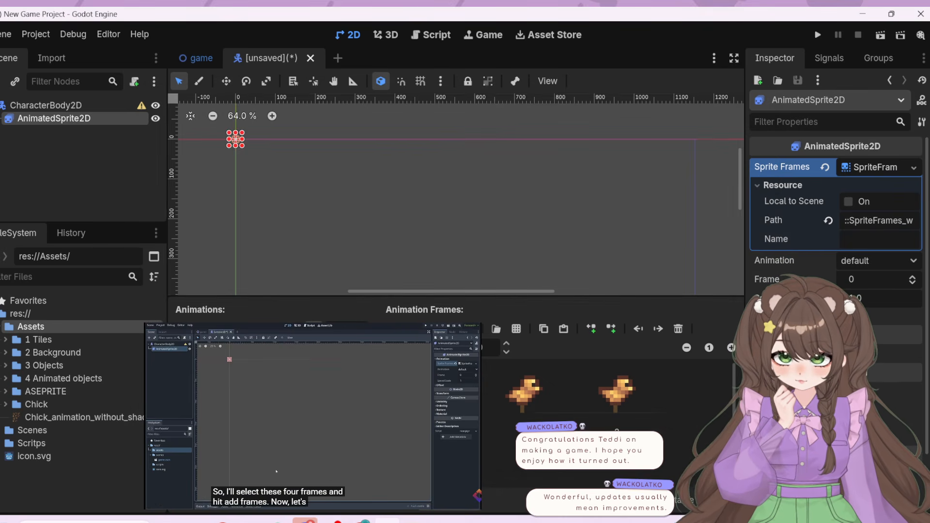
Examine the chick sprite up close in the 2D viewport while following the tutorial's zoom and pan explanation
drag(278, 156, 333, 189)
scroll(200, 139, up, 11)
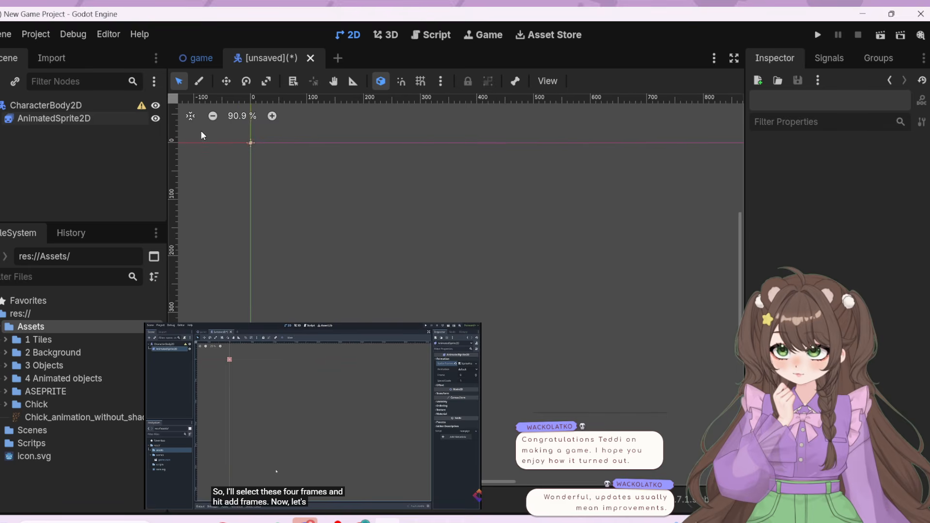
scroll(230, 209, up, 2)
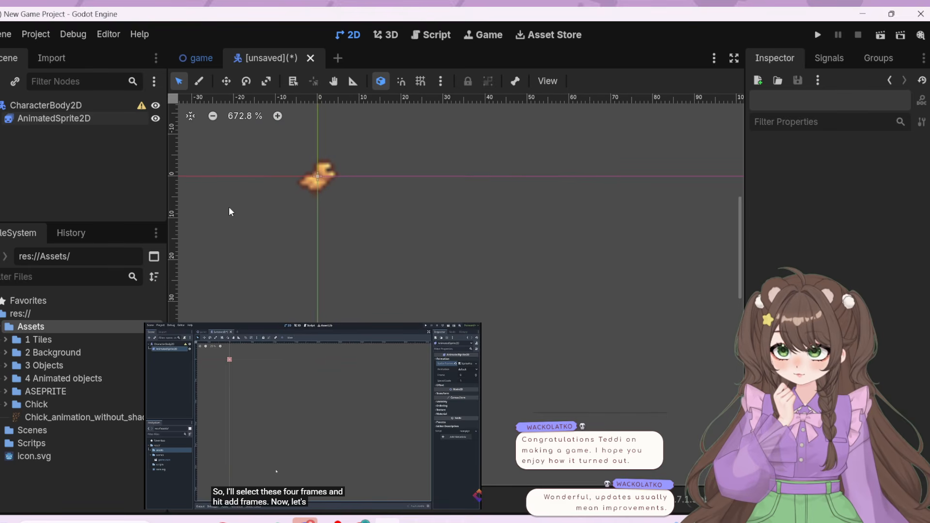
scroll(277, 127, down, 3)
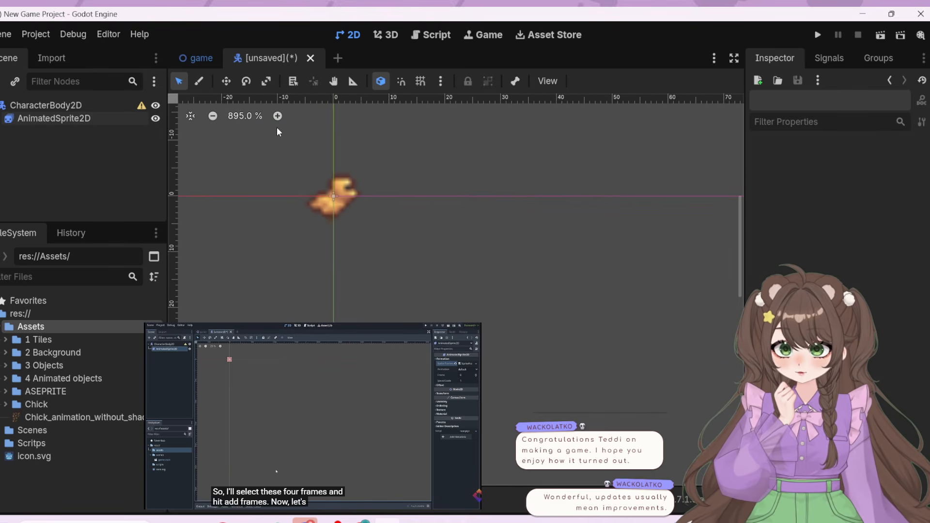
scroll(265, 170, down, 3)
scroll(191, 127, up, 3)
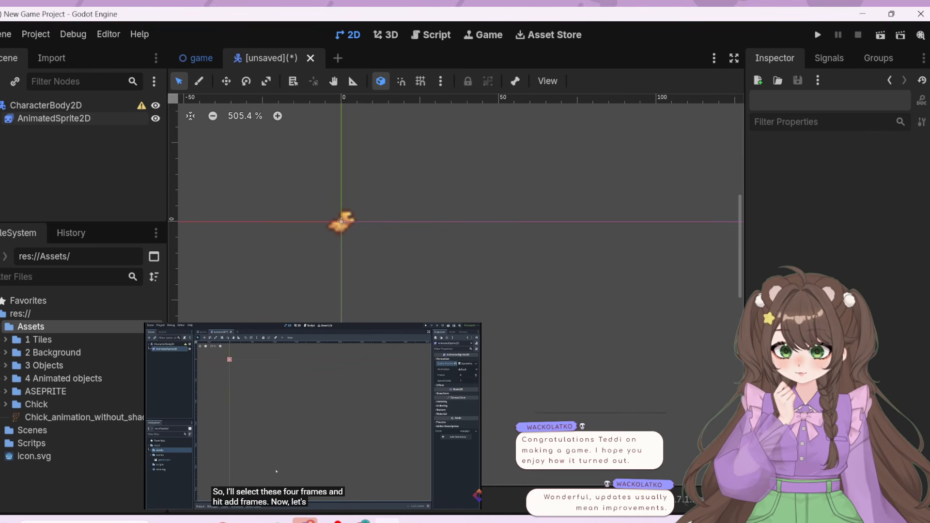
click(318, 385)
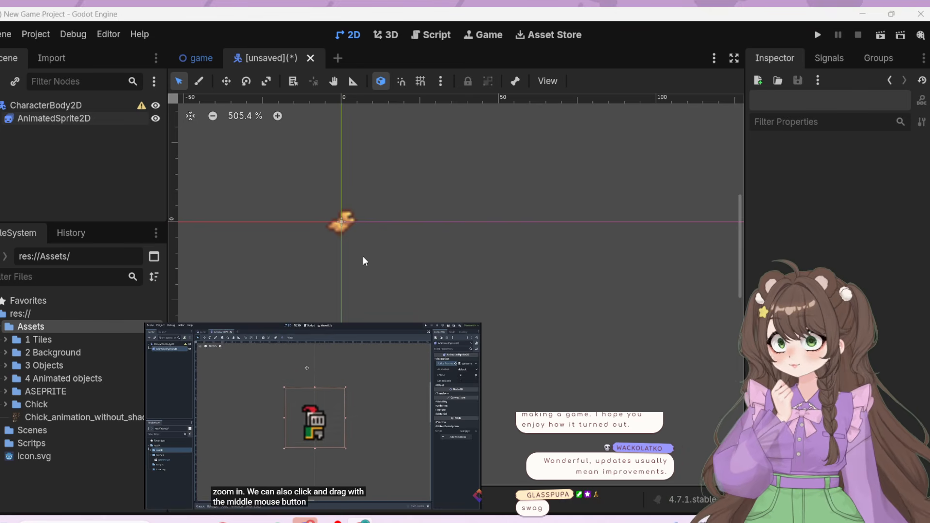
scroll(427, 295, down, 1)
scroll(392, 267, up, 1)
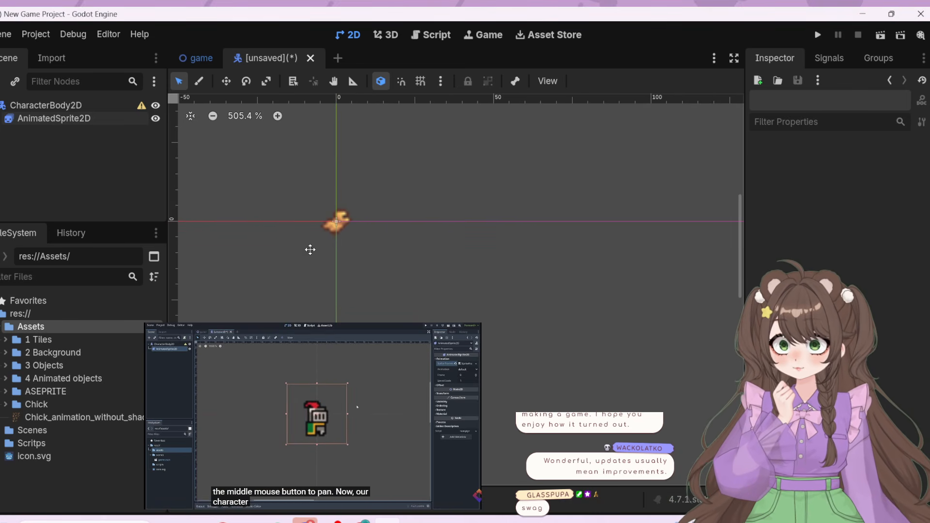
middle_drag(309, 249, 370, 259)
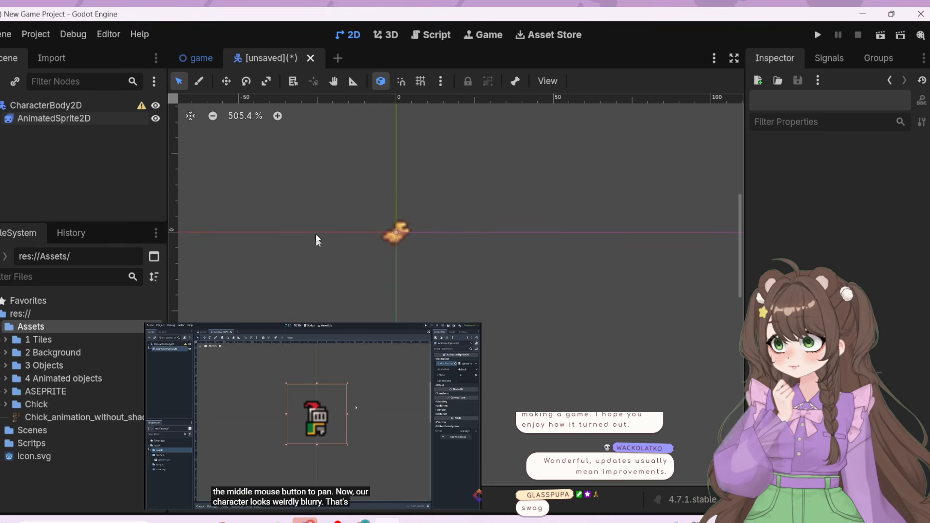
scroll(321, 204, up, 2)
middle_drag(467, 302, 420, 280)
scroll(499, 289, up, 1)
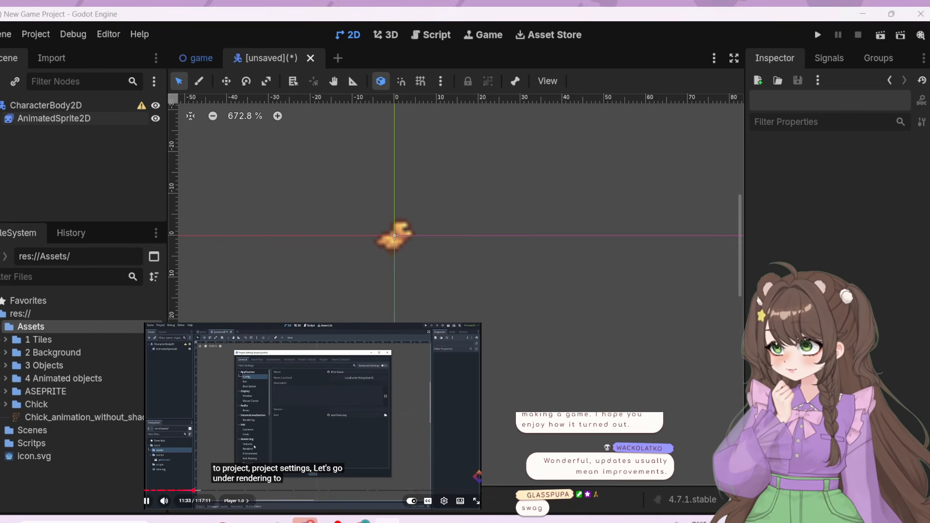
Open the project settings at the Textures category under Rendering, following the tutorial
click(313, 416)
click(30, 34)
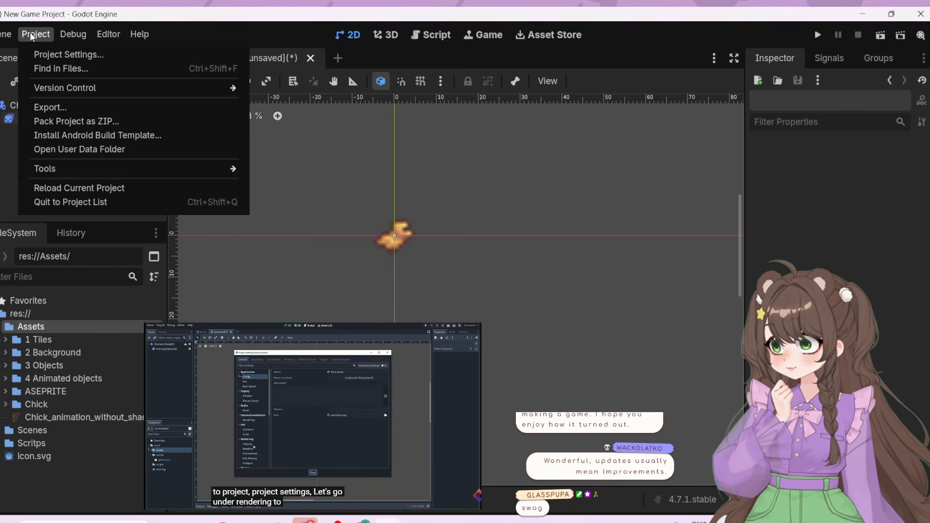
click(42, 54)
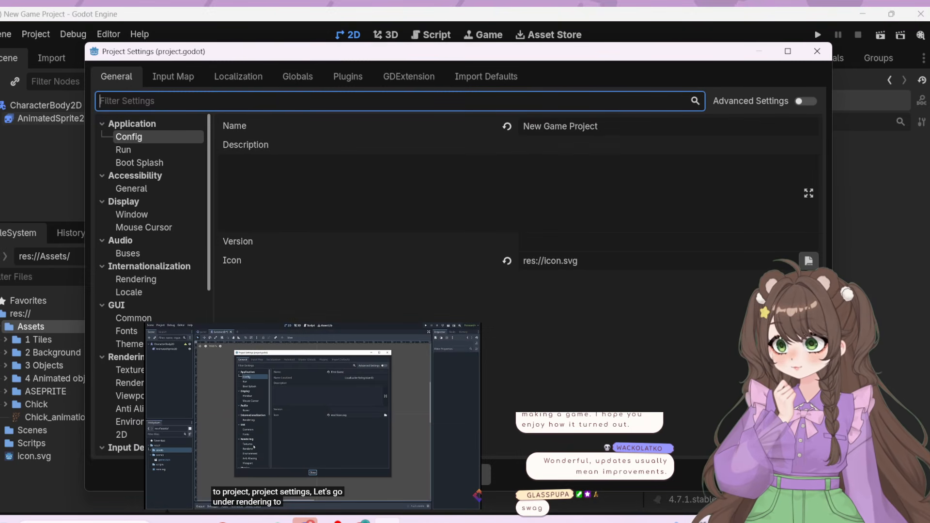
click(145, 279)
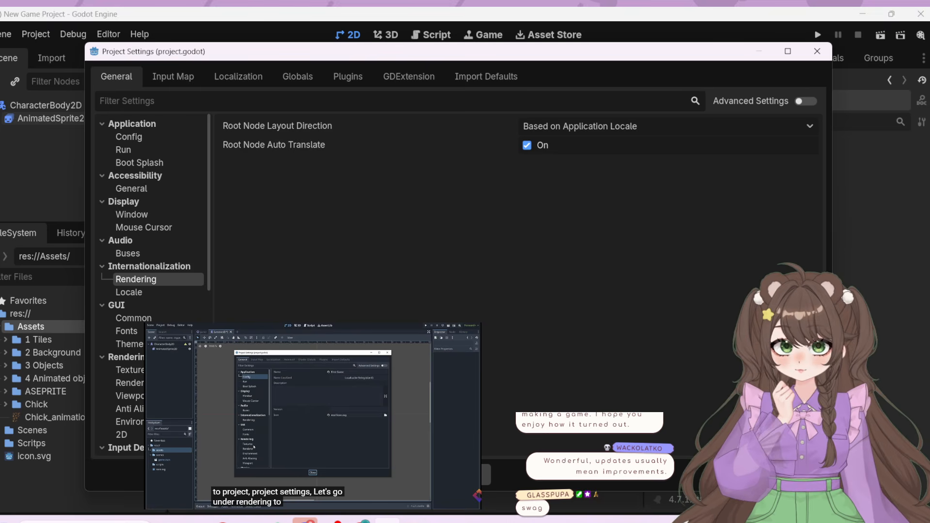
click(304, 417)
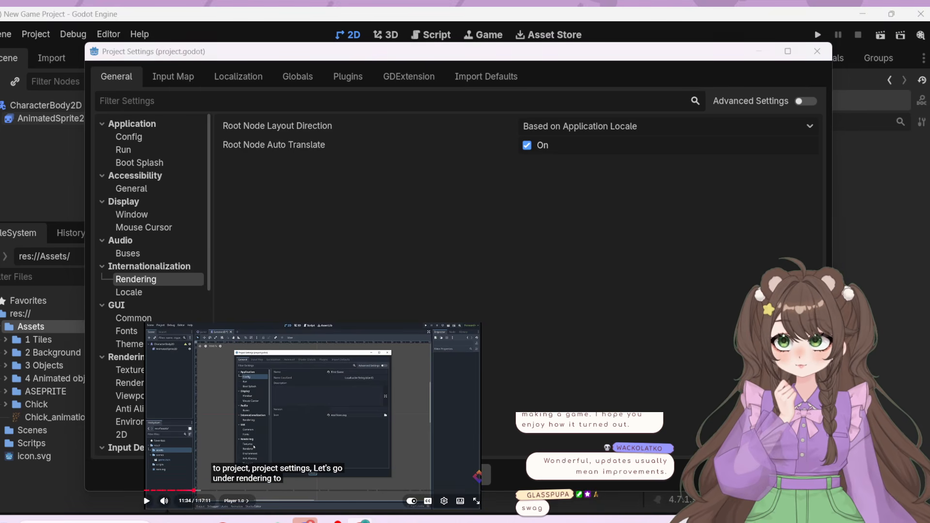
click(305, 419)
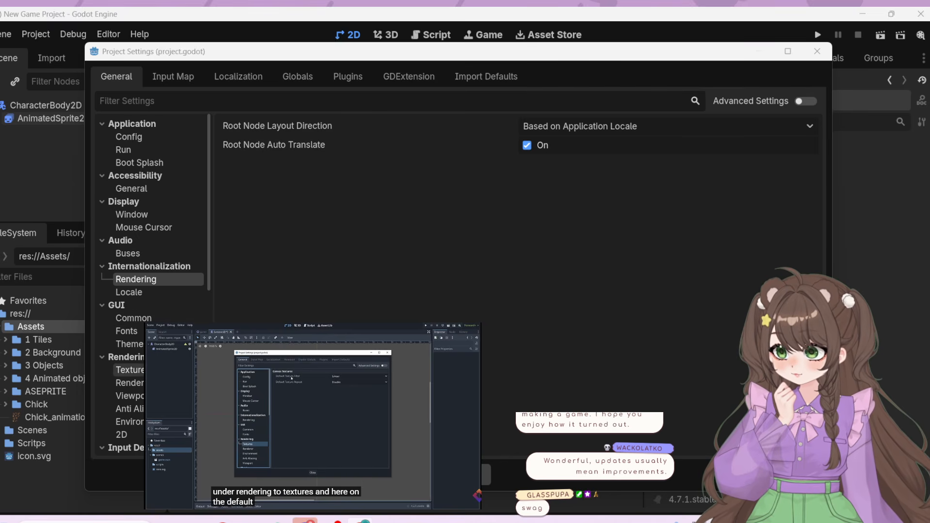
click(130, 370)
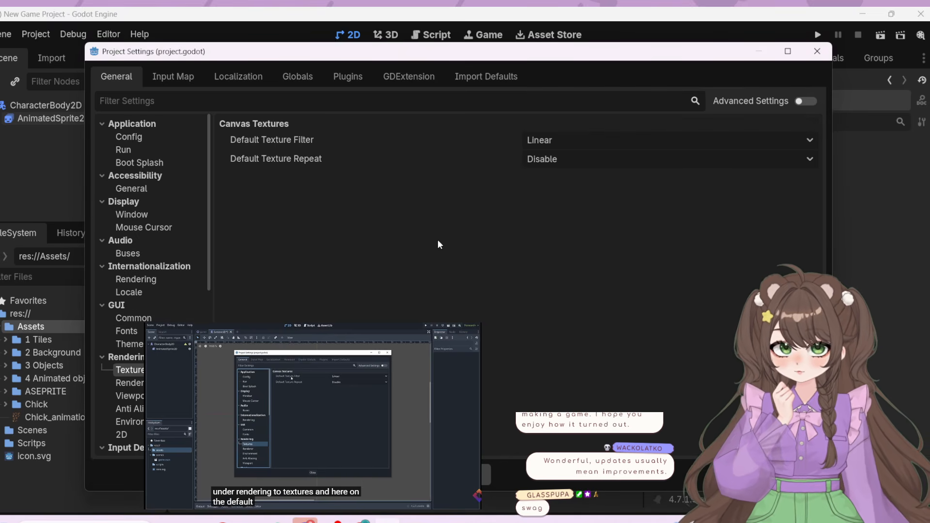
Set the Default Texture Filter for canvas textures to Nearest and close the project settings
click(332, 431)
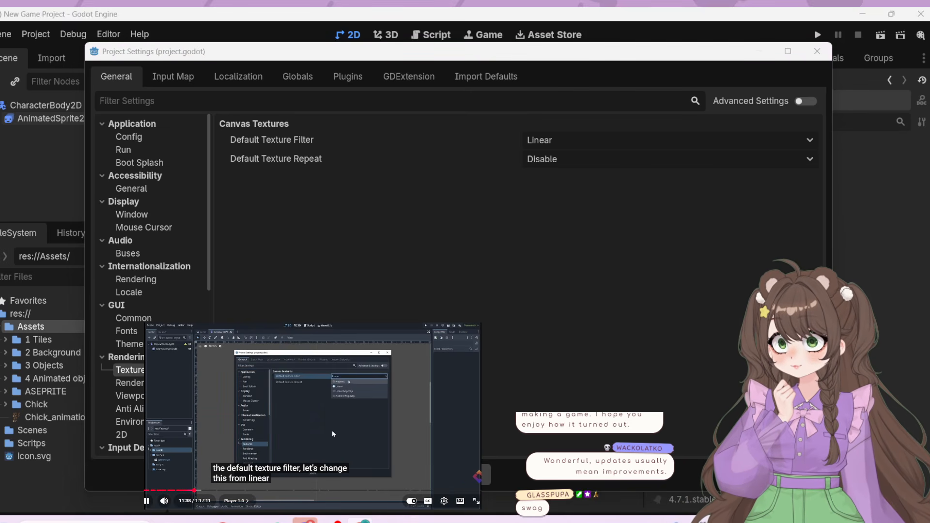
click(332, 432)
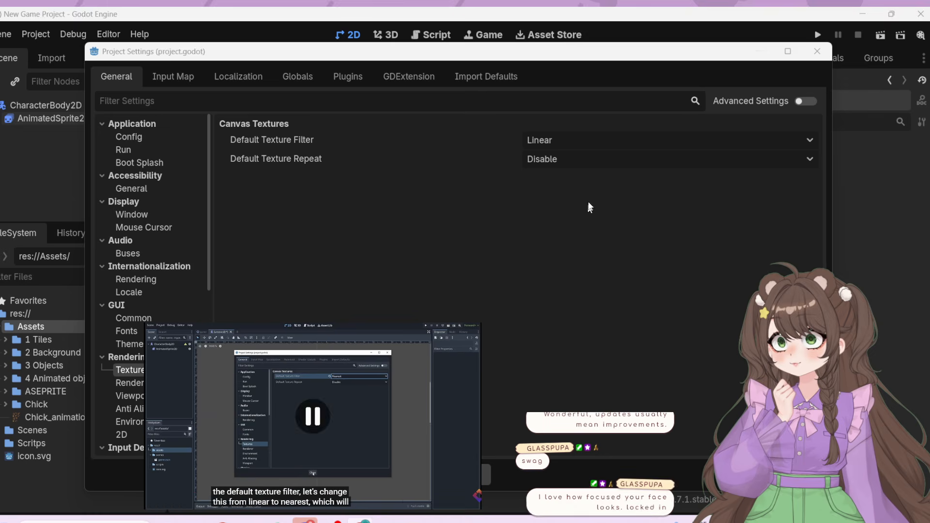
click(559, 139)
click(557, 161)
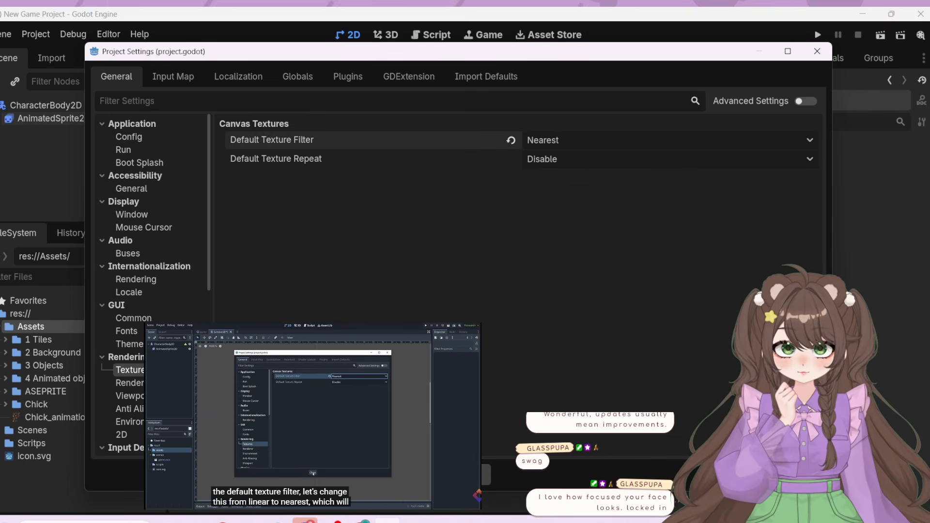
click(458, 475)
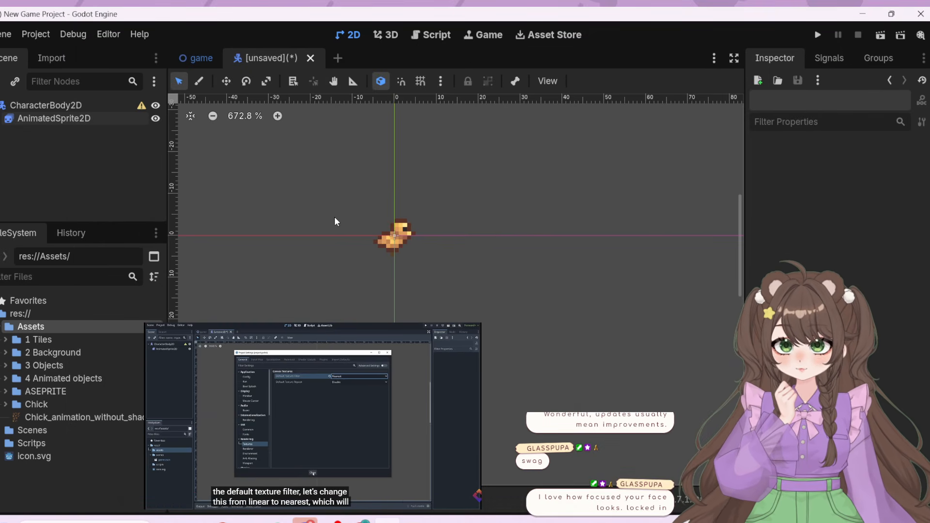
Resume the tutorial, select the AnimatedSprite2D node and preview the chick's default animation in the viewport
scroll(387, 209, up, 4)
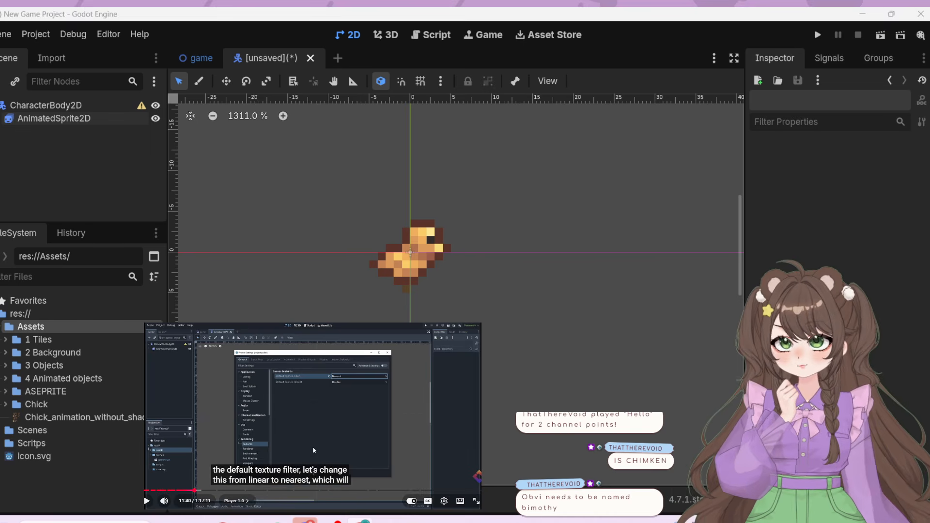
click(308, 410)
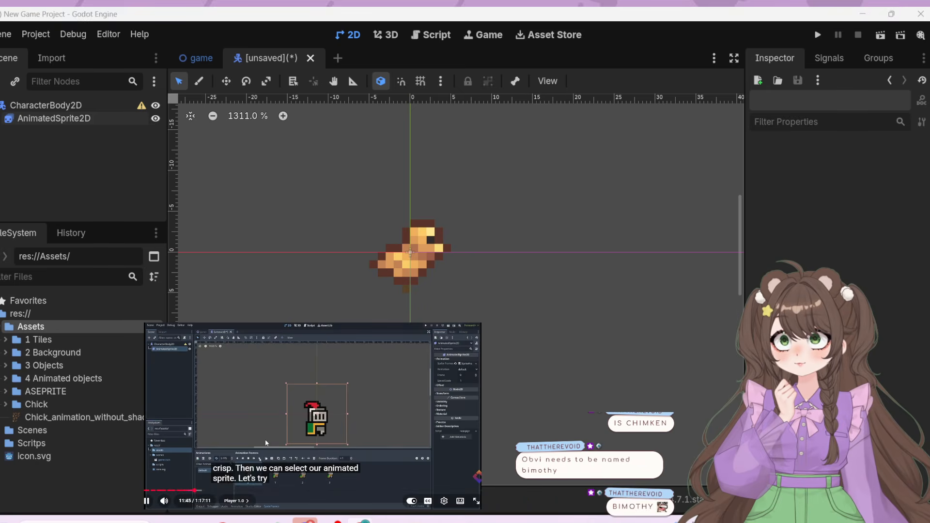
click(88, 119)
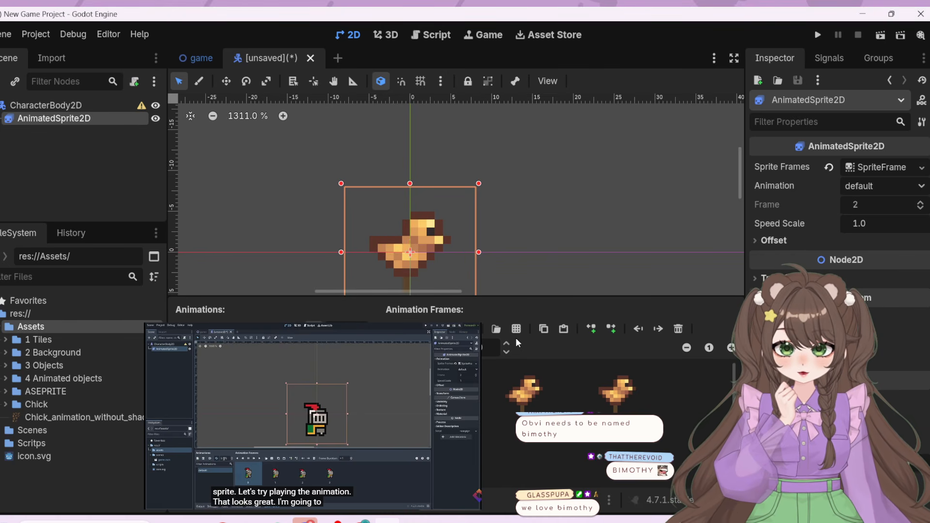
middle_drag(524, 233, 526, 199)
click(542, 283)
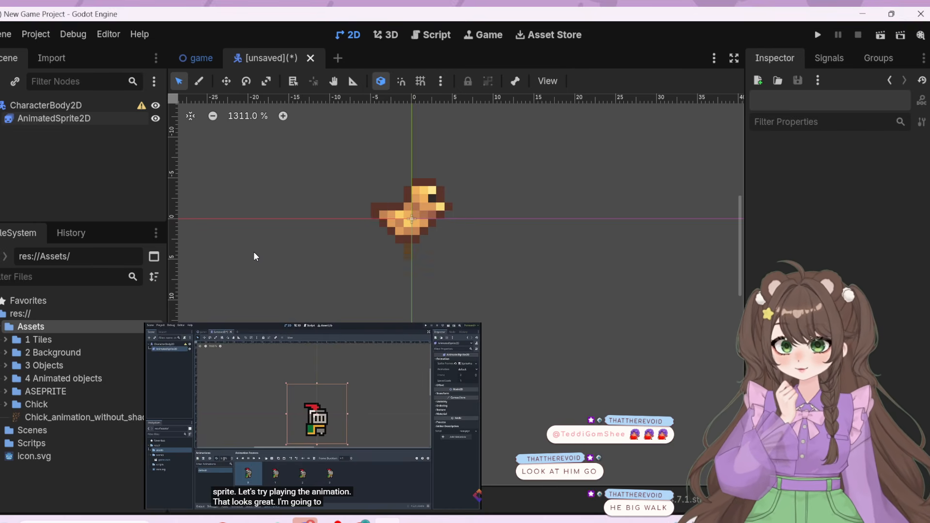
click(98, 118)
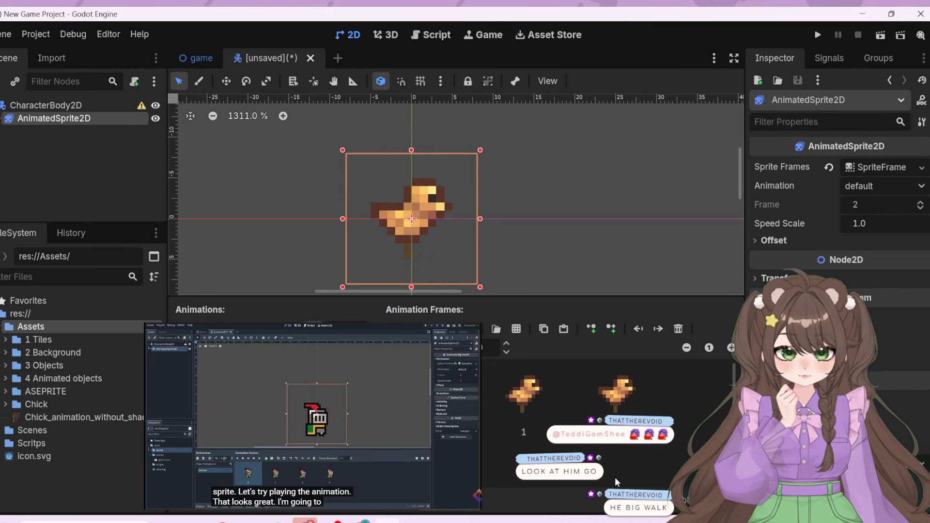
Try the chick's default animation at a slower speed of 2 FPS
scroll(615, 478, down, 1)
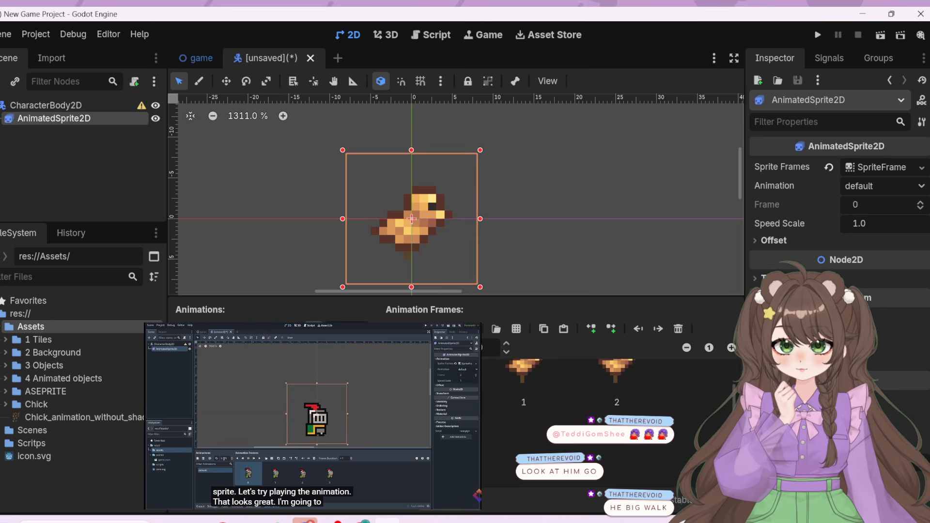
scroll(484, 439, down, 1)
scroll(512, 439, up, 2)
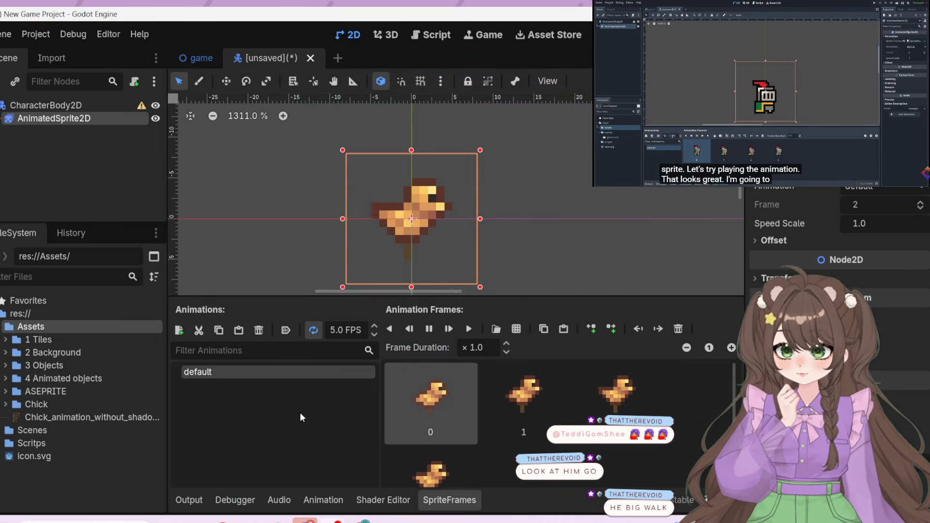
click(374, 335)
click(374, 334)
click(374, 334)
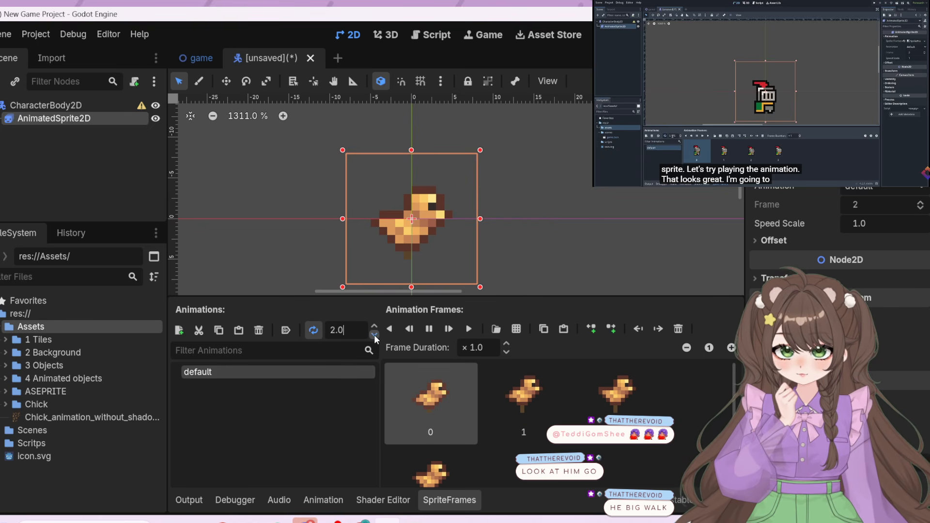
click(374, 327)
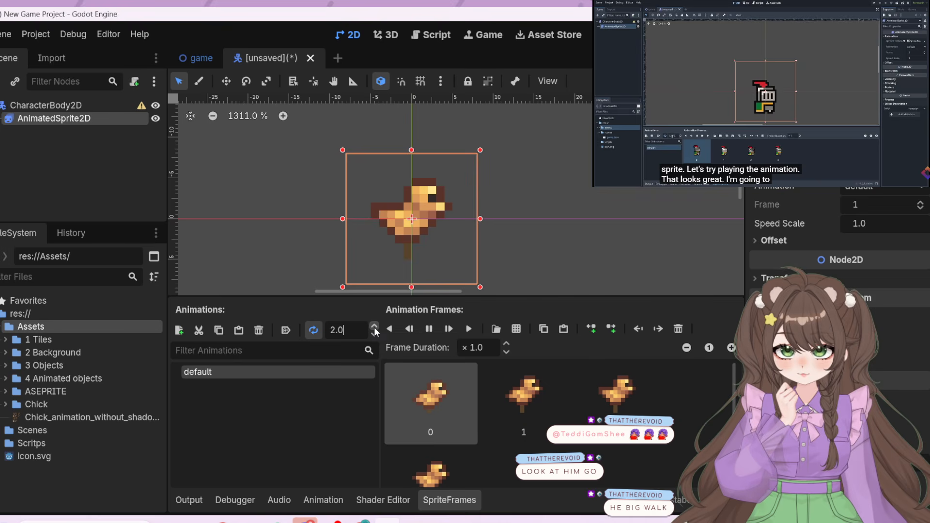
click(374, 327)
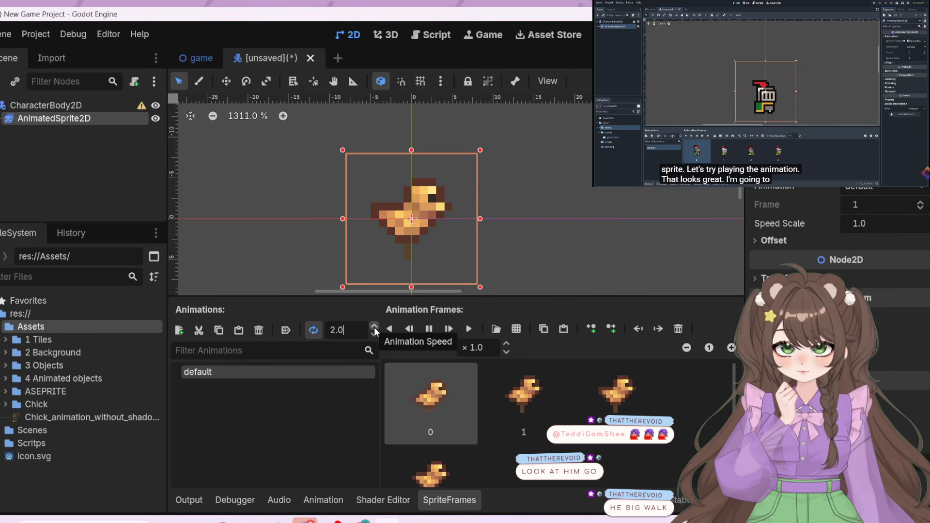
Set the speed of the chick's default animation to 10 FPS
click(374, 327)
click(374, 327)
click(374, 327)
click(374, 327)
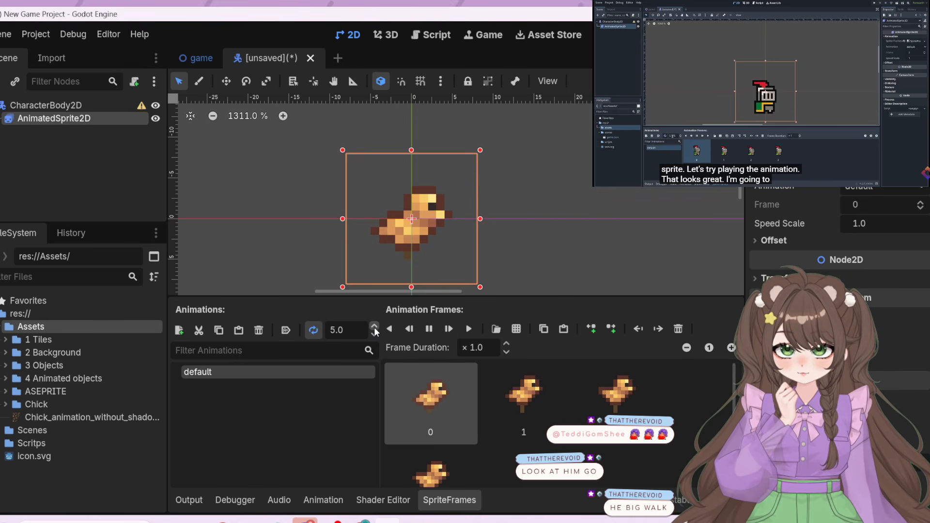
click(374, 327)
click(374, 327)
click(374, 327)
click(375, 327)
click(374, 327)
click(375, 328)
click(375, 327)
click(375, 327)
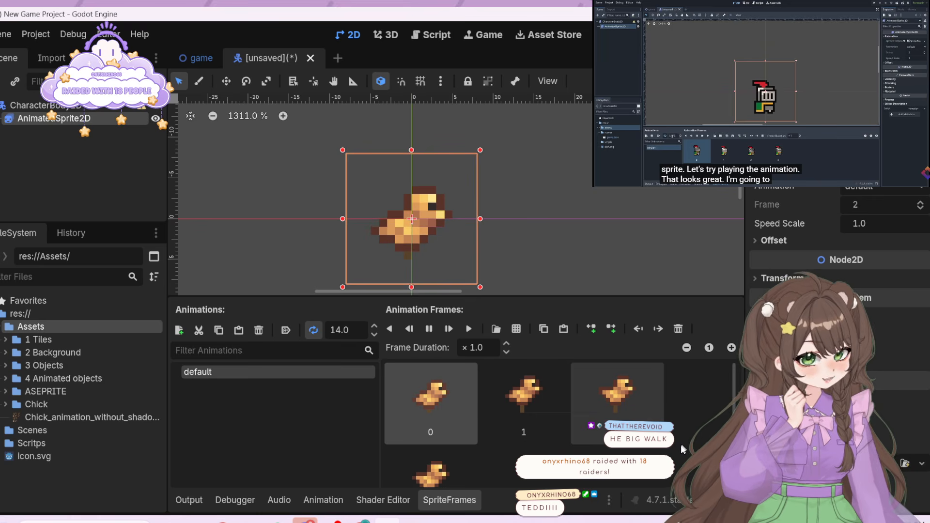
click(374, 335)
click(374, 334)
click(374, 334)
click(374, 335)
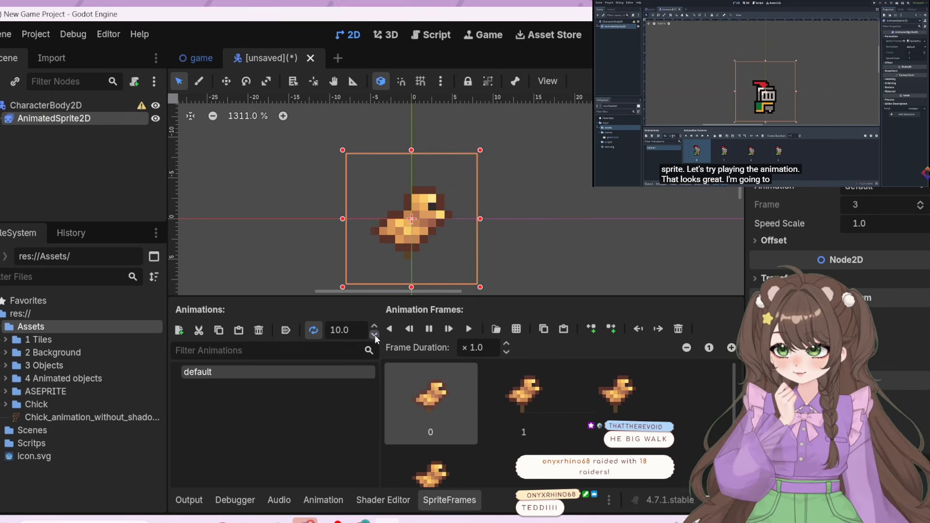
Add a second AnimatedSprite2D node as a child of CharacterBody2D
click(77, 143)
click(8, 105)
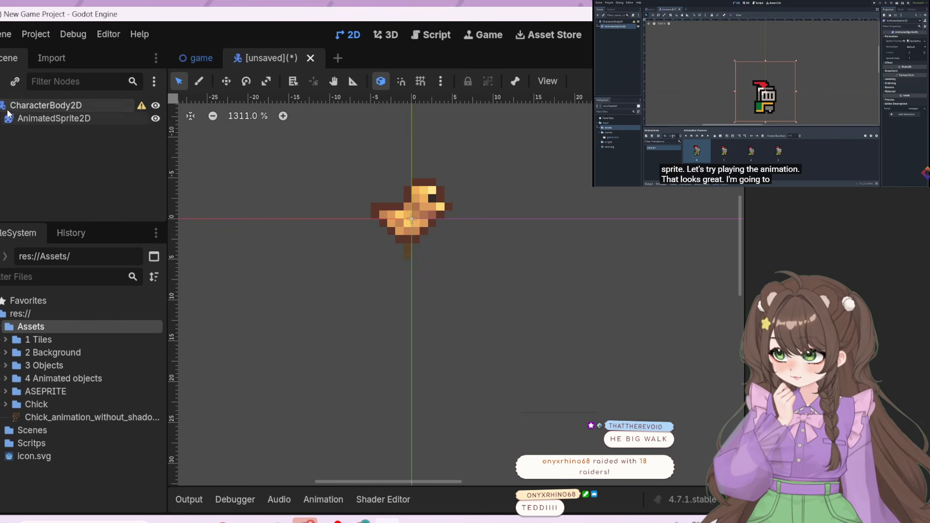
click(0, 88)
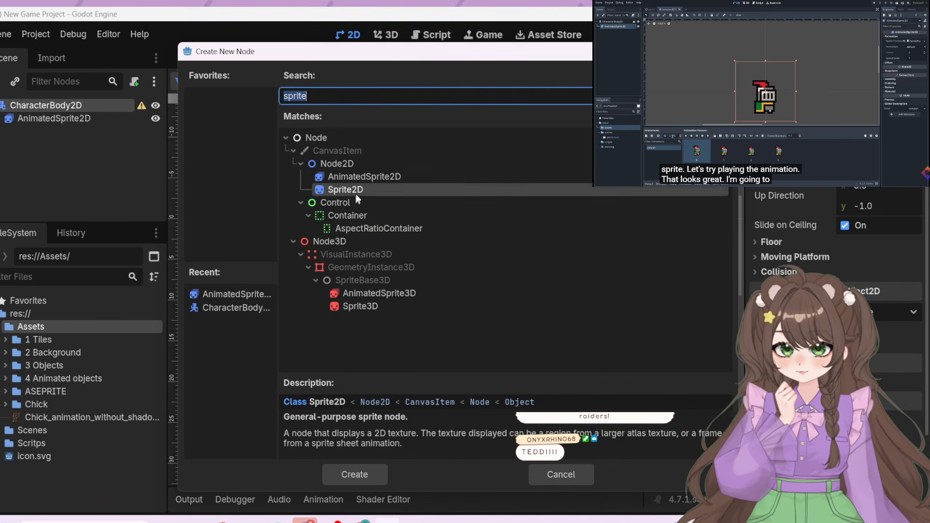
click(358, 177)
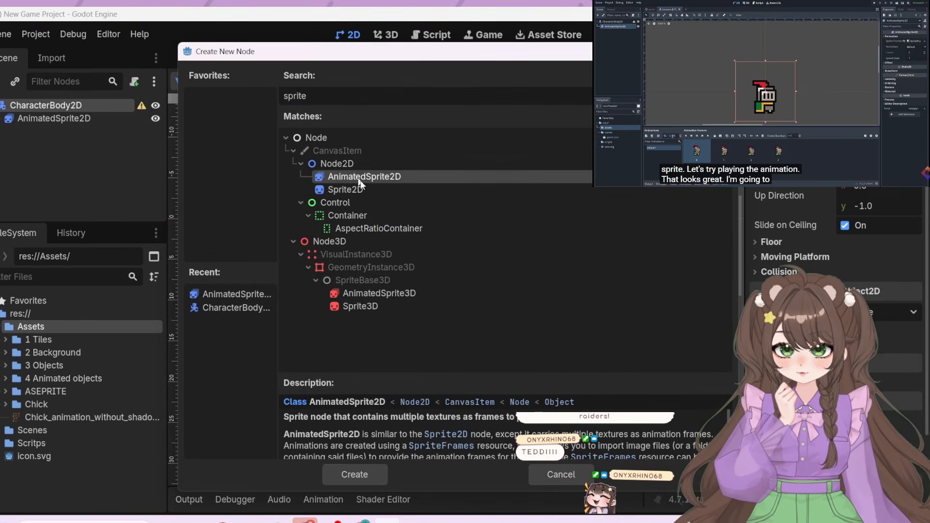
click(363, 475)
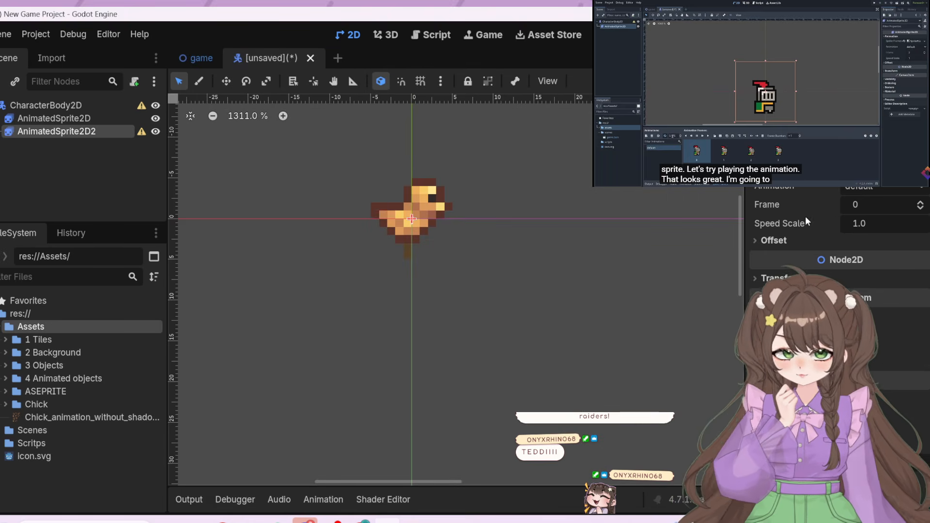
Assign a new SpriteFrames resource to the second animated sprite node
click(865, 187)
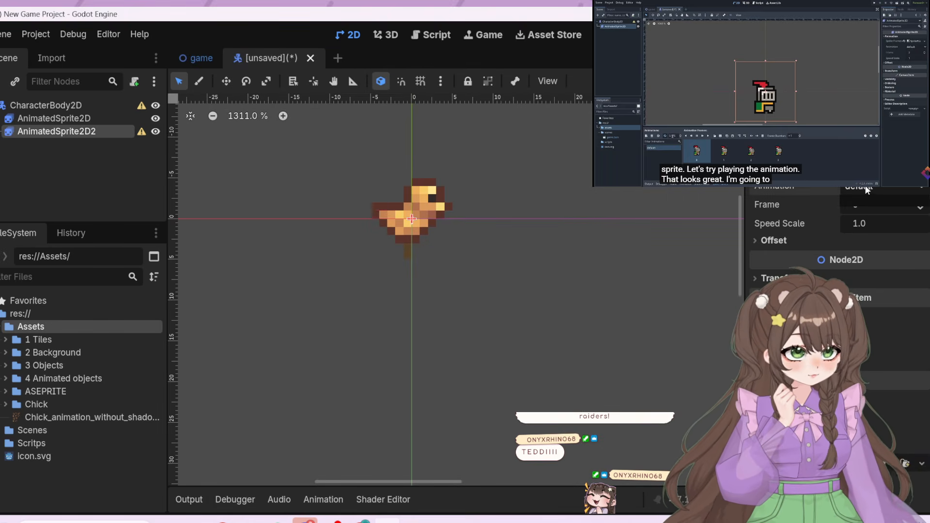
click(811, 188)
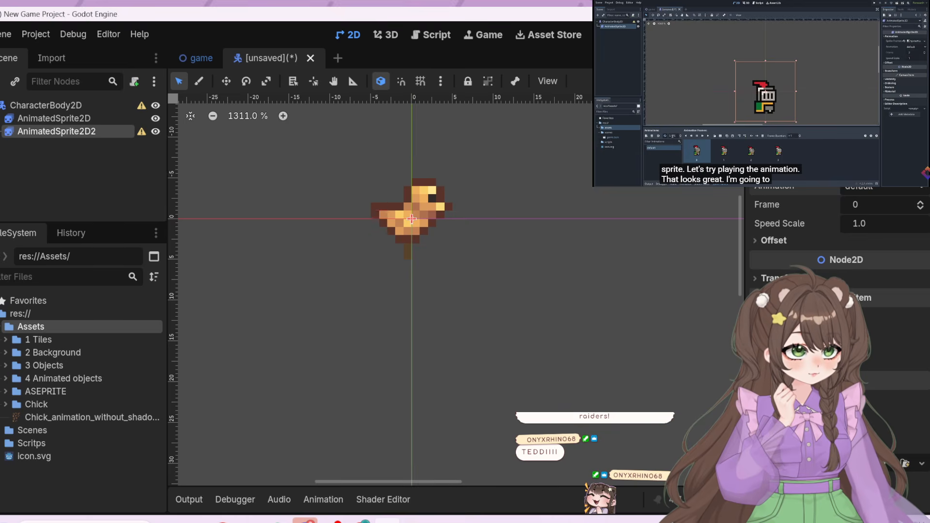
click(887, 168)
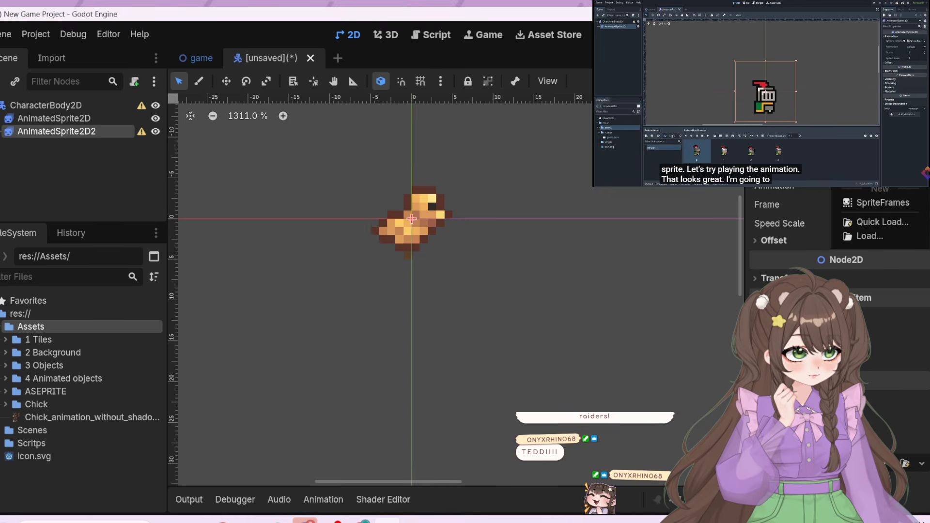
click(890, 203)
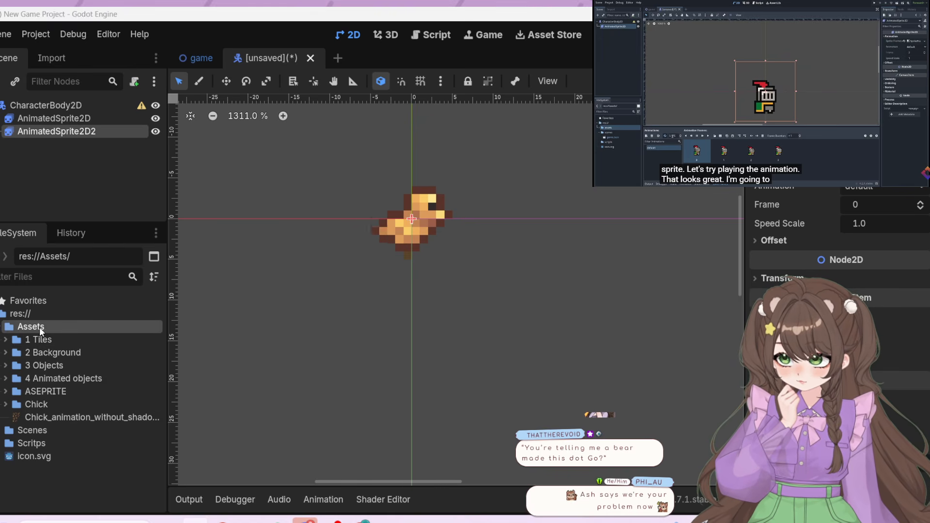
Add Calf_animation_without_shadow.png to the Assets folder and open it as a sprite sheet for the new SpriteFrames resource
click(3, 327)
click(3, 328)
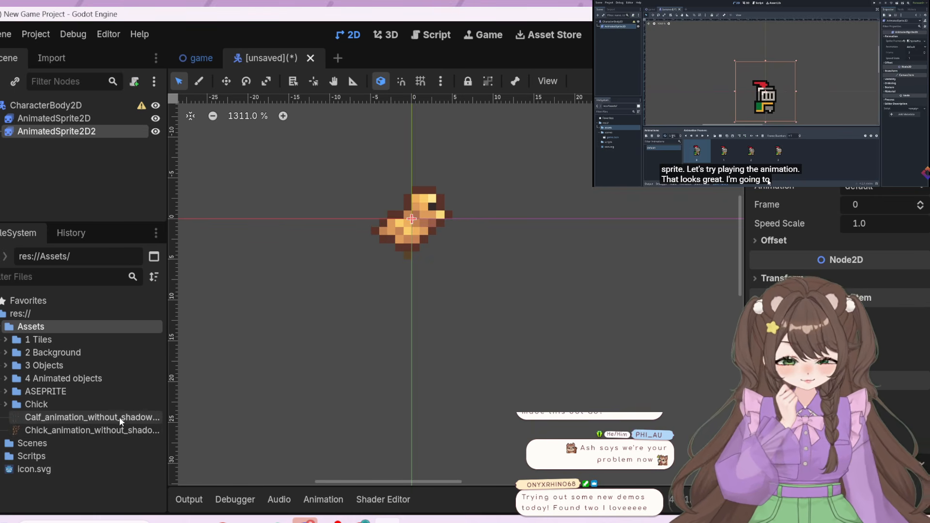
click(872, 167)
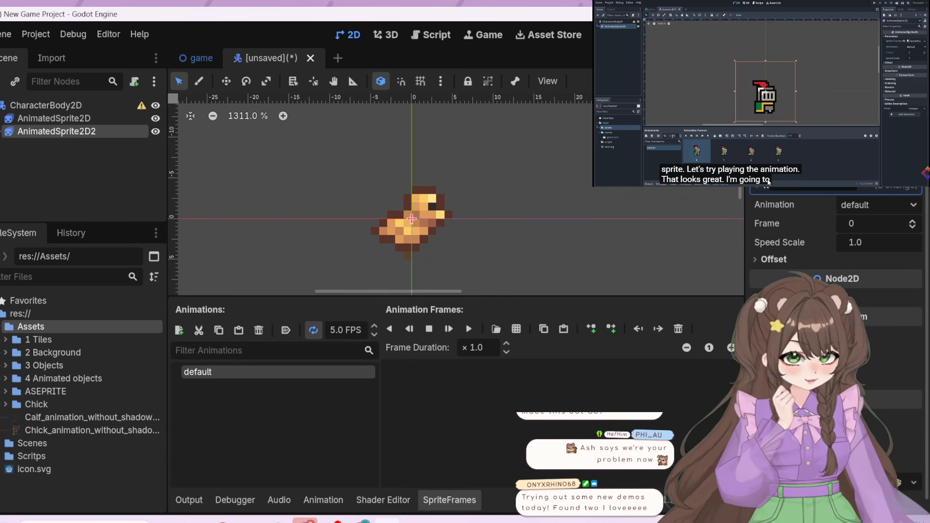
click(516, 329)
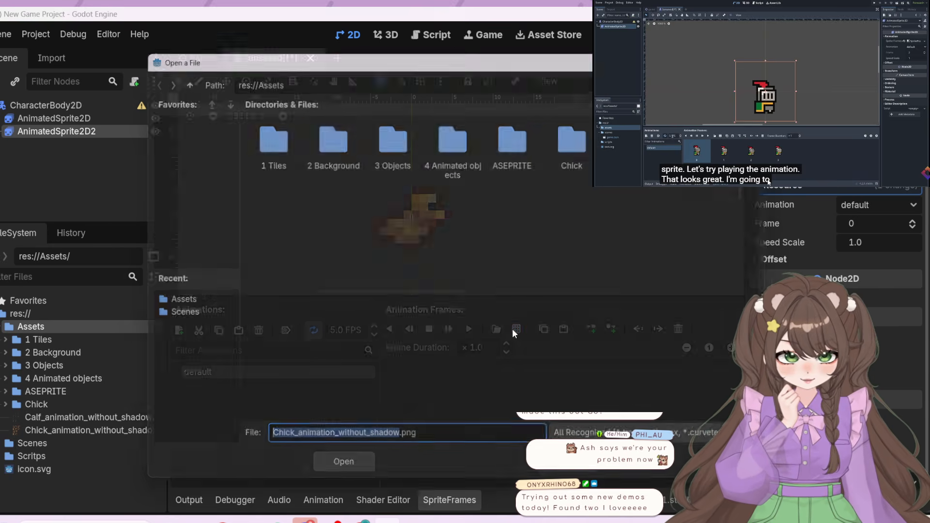
click(644, 141)
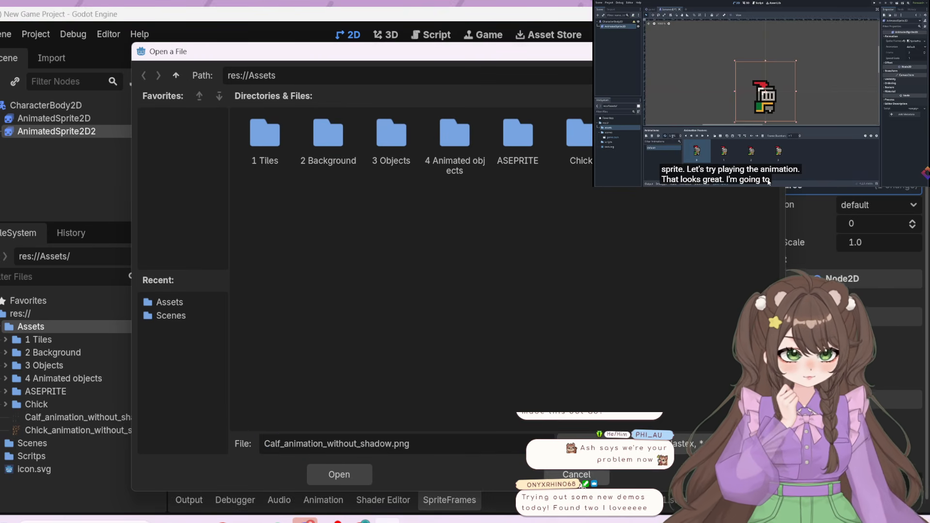
click(367, 479)
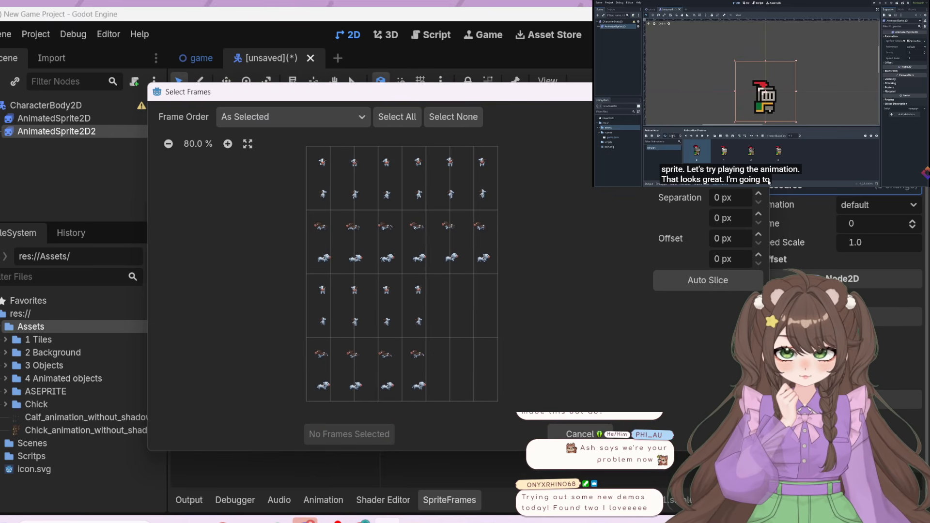
Slice the calf sheet into 6 columns and 8 rows, and add the four frames of its last row to the default animation
click(759, 112)
click(758, 120)
click(759, 120)
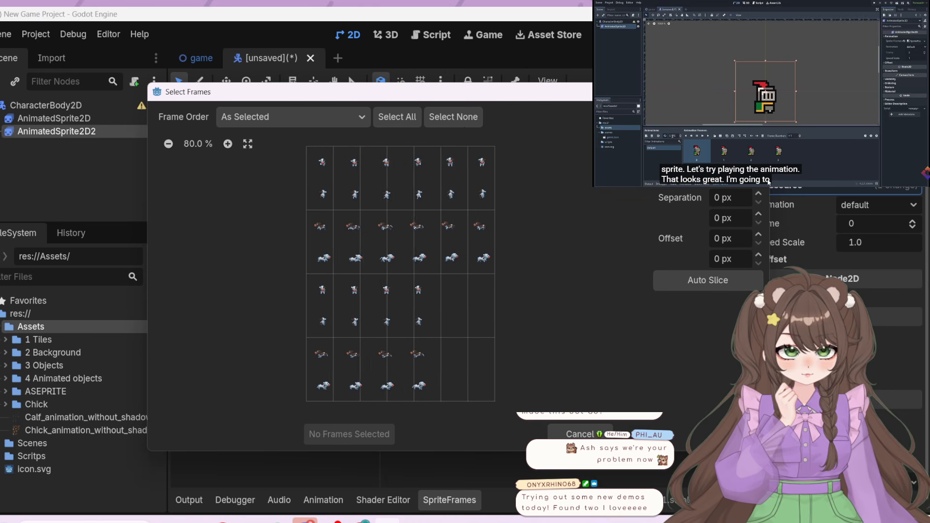
click(758, 121)
click(759, 120)
click(759, 112)
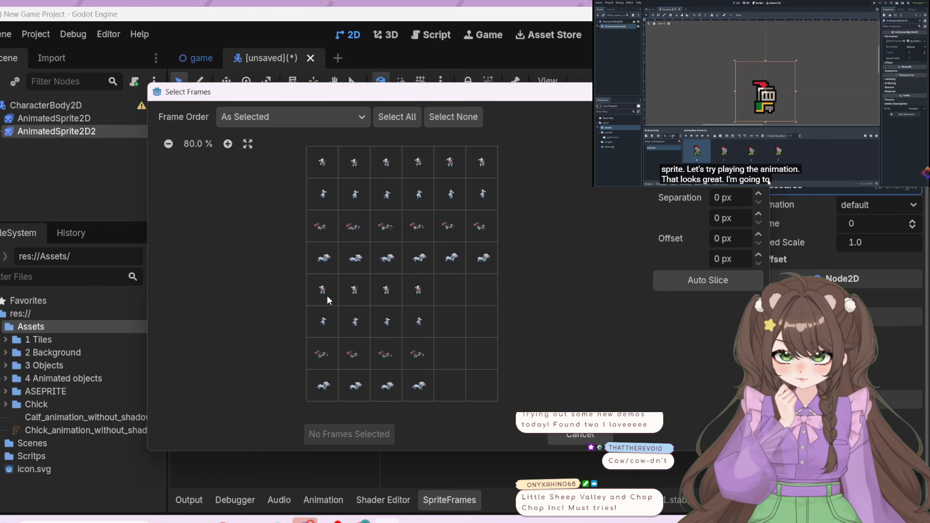
click(326, 386)
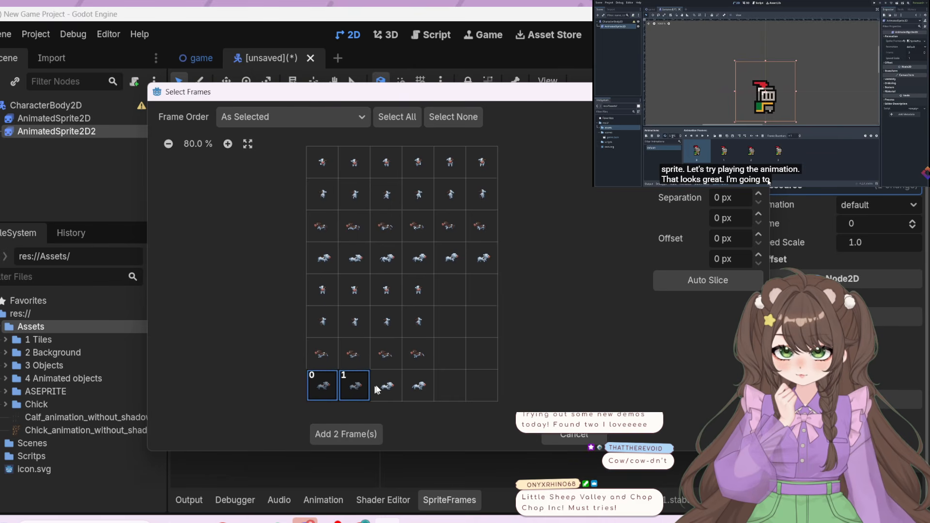
click(347, 434)
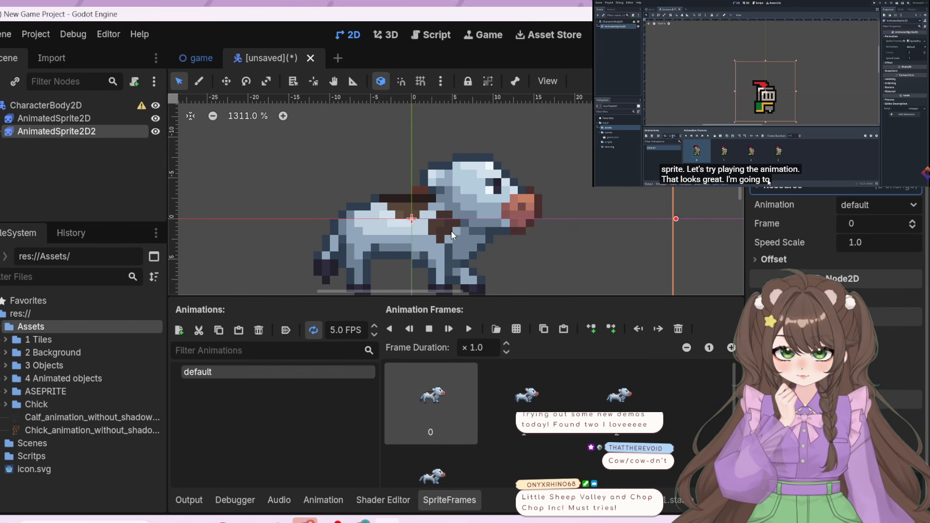
Play the calf's default animation and raise its speed to 18 FPS
click(469, 330)
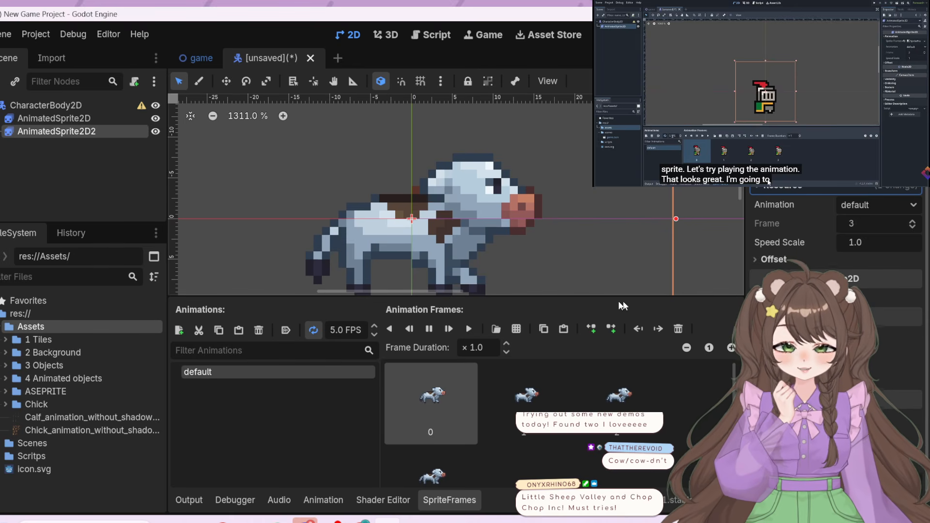
click(374, 325)
click(374, 325)
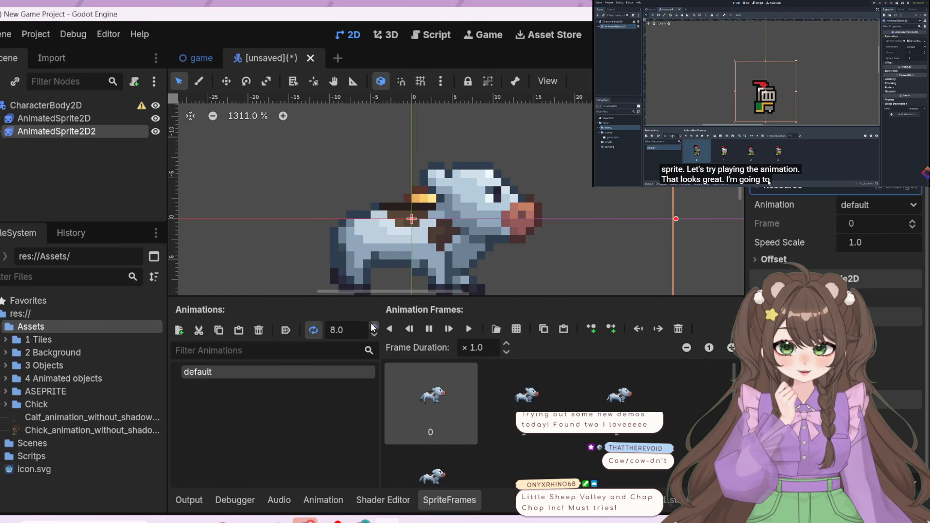
click(374, 326)
click(374, 325)
click(374, 326)
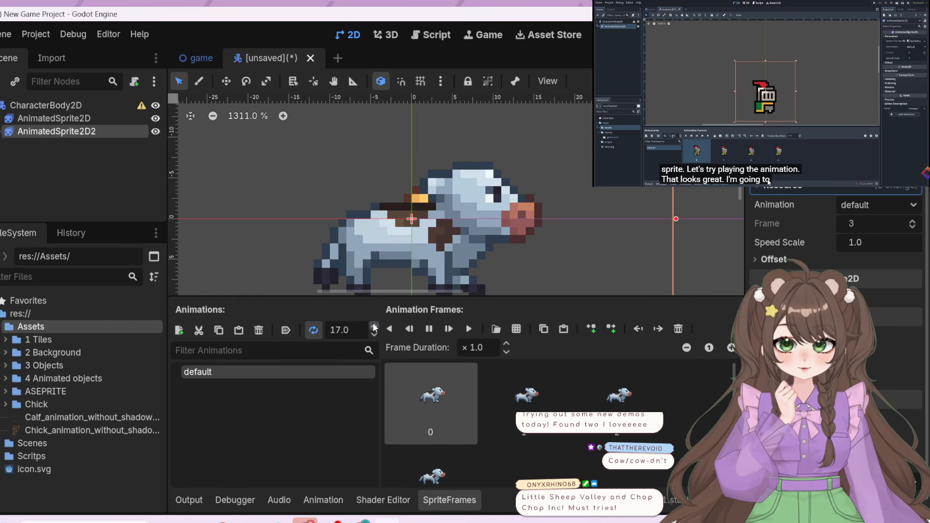
click(374, 327)
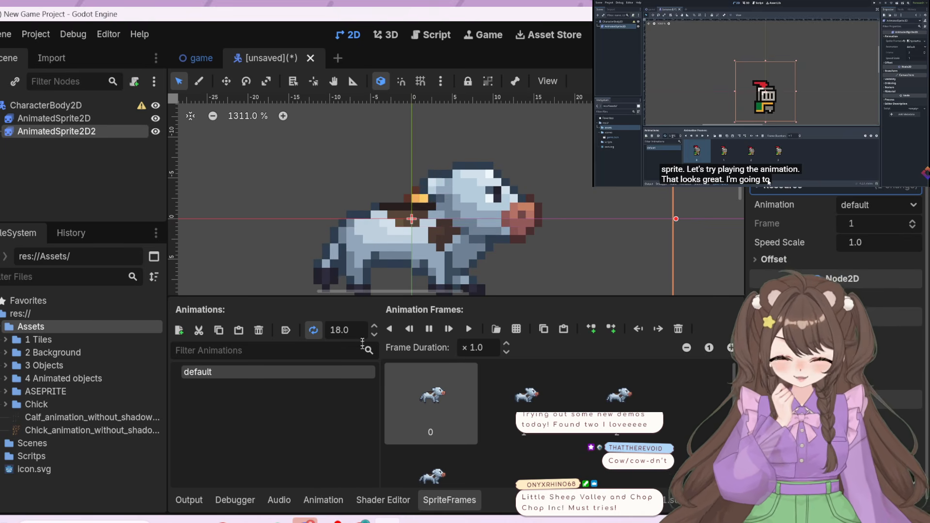
Slow the calf's default animation down to 7 FPS
click(374, 335)
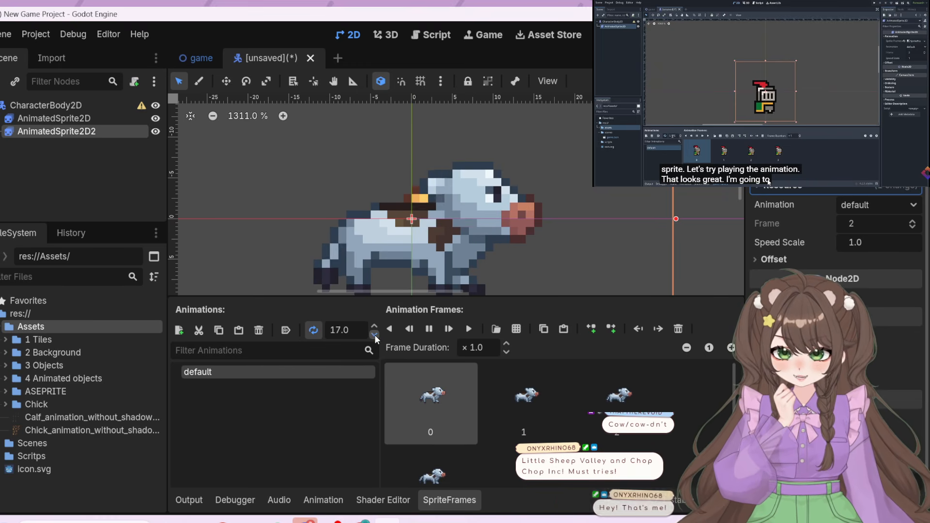
click(374, 334)
click(374, 334)
click(374, 334)
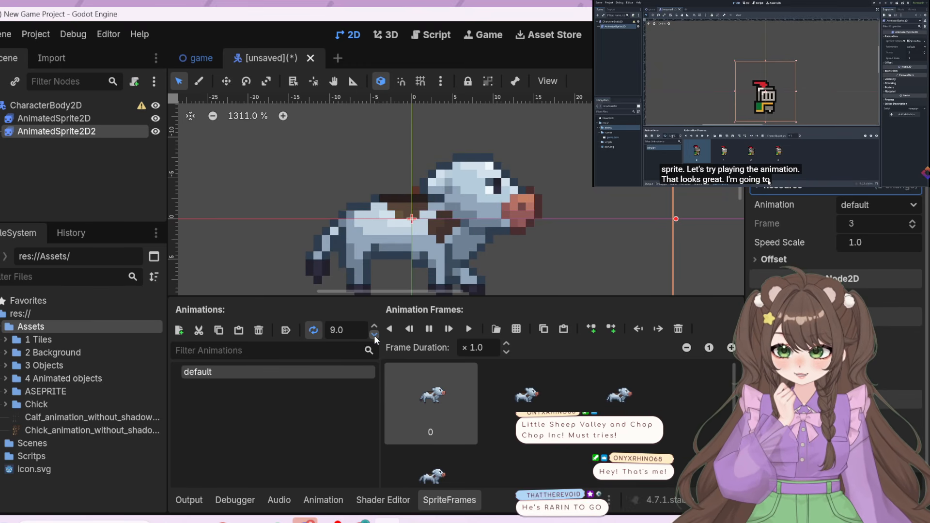
click(374, 334)
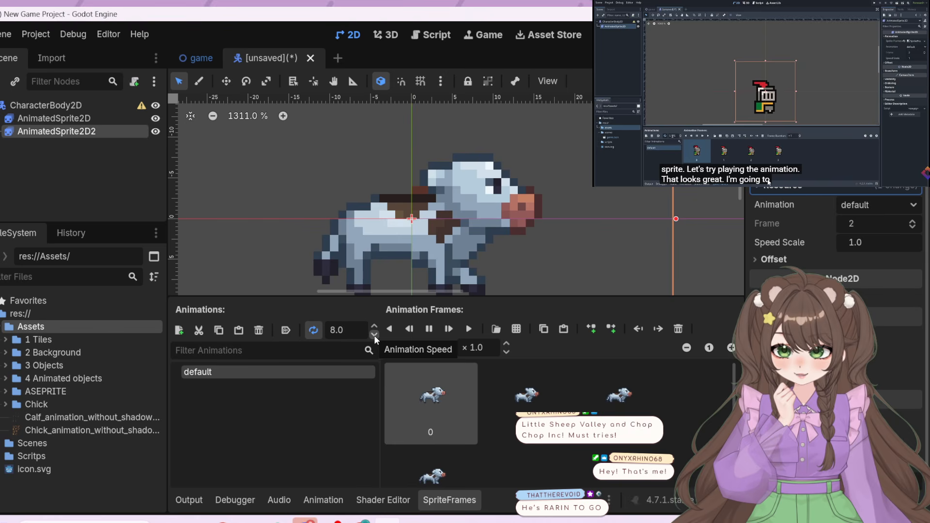
click(374, 334)
click(374, 334)
click(374, 334)
click(374, 328)
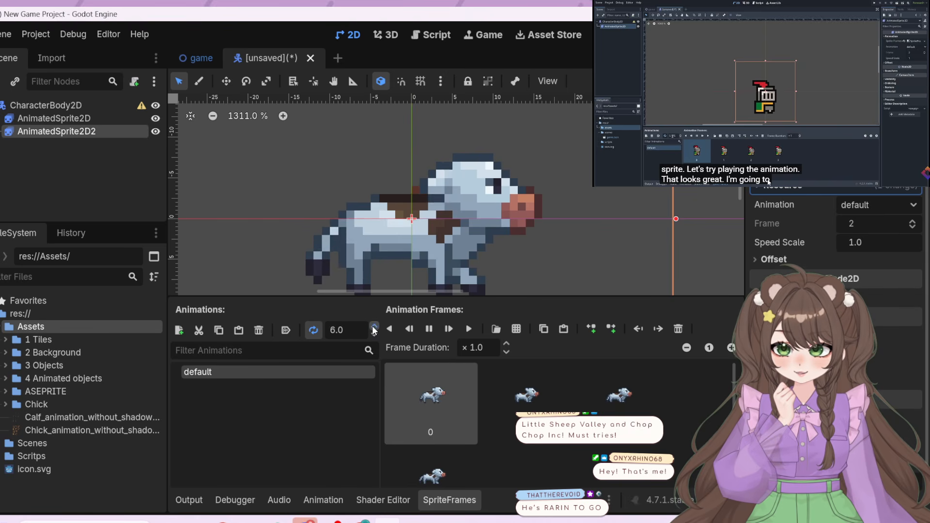
click(374, 328)
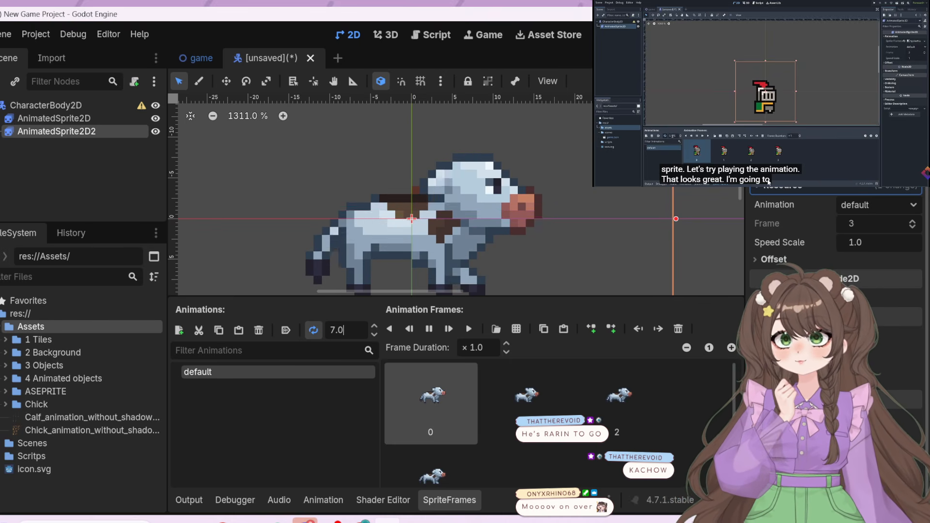
scroll(769, 182, down, 2)
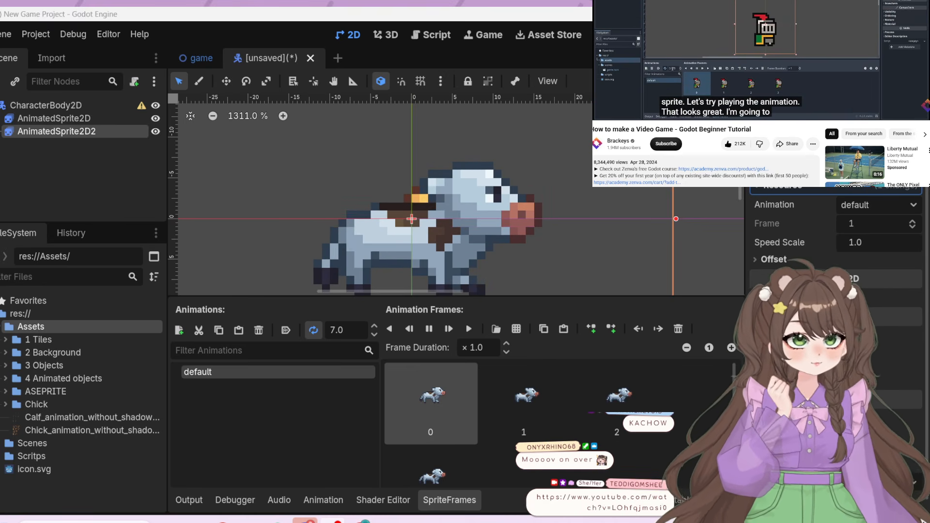
Move the calf sprite sideways so it stands in front of the chick without covering it
scroll(675, 156, up, 3)
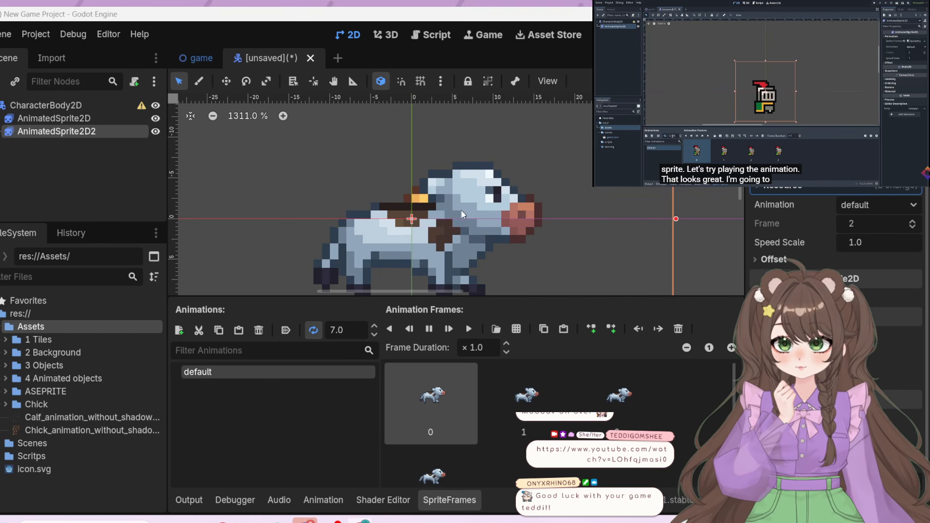
drag(461, 214, 601, 212)
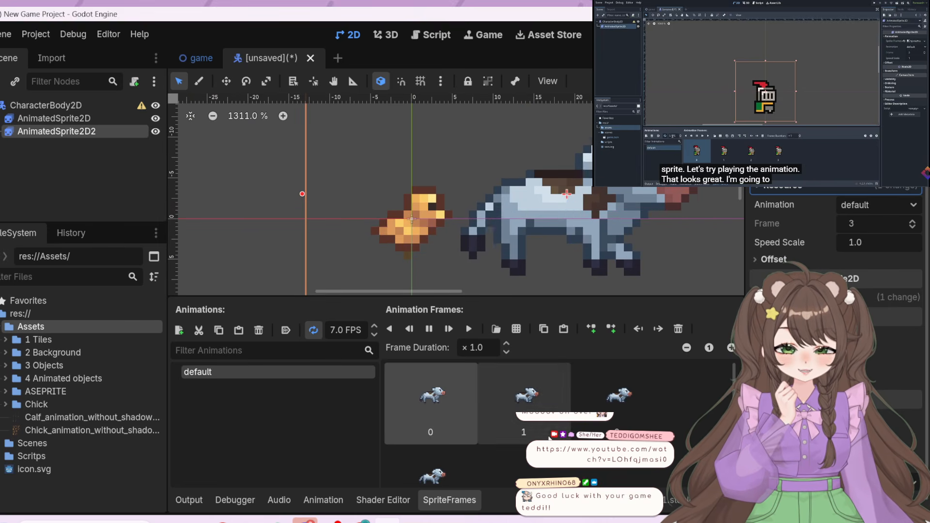
Slow the chick's default animation down to 4 FPS and watch it beside the calf
click(90, 116)
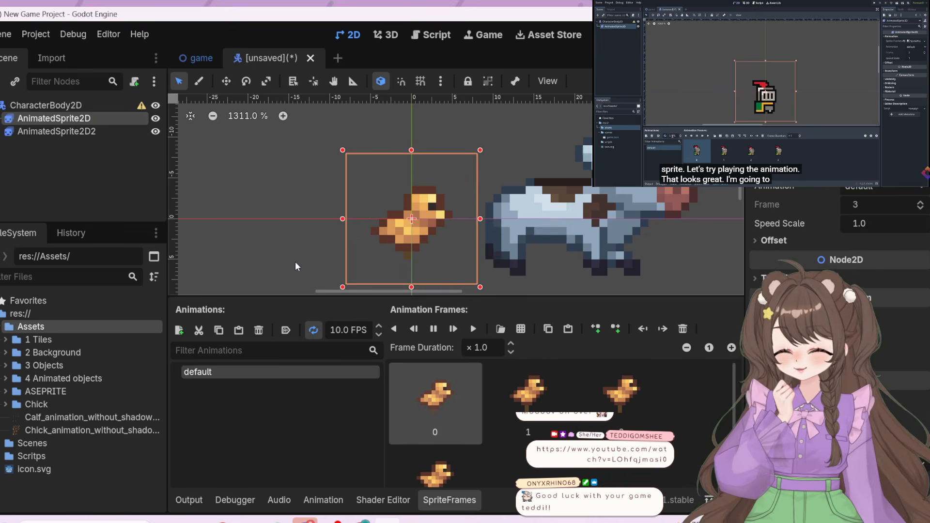
click(379, 334)
click(380, 334)
click(380, 334)
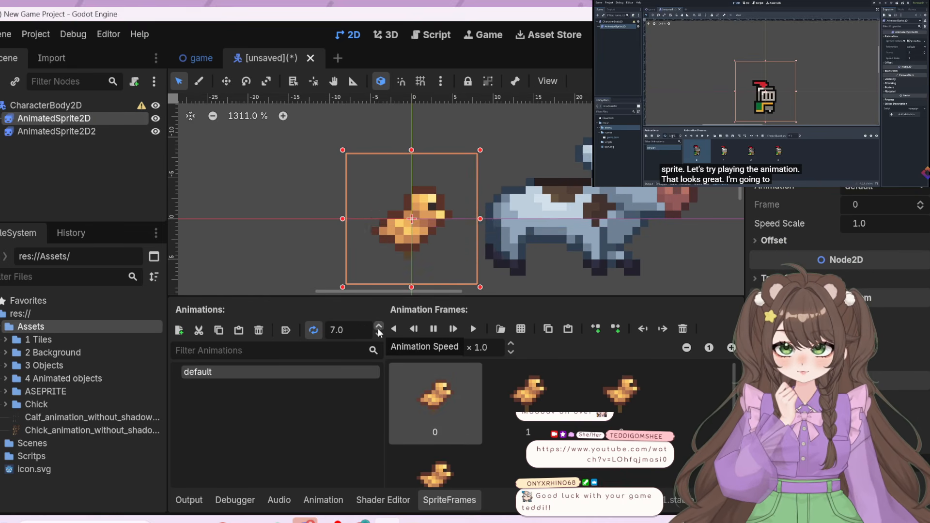
click(379, 328)
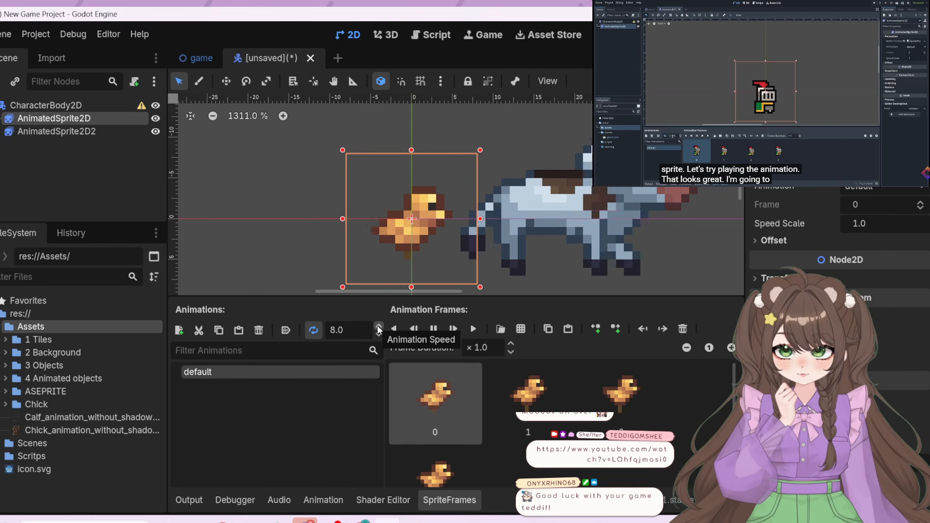
click(379, 328)
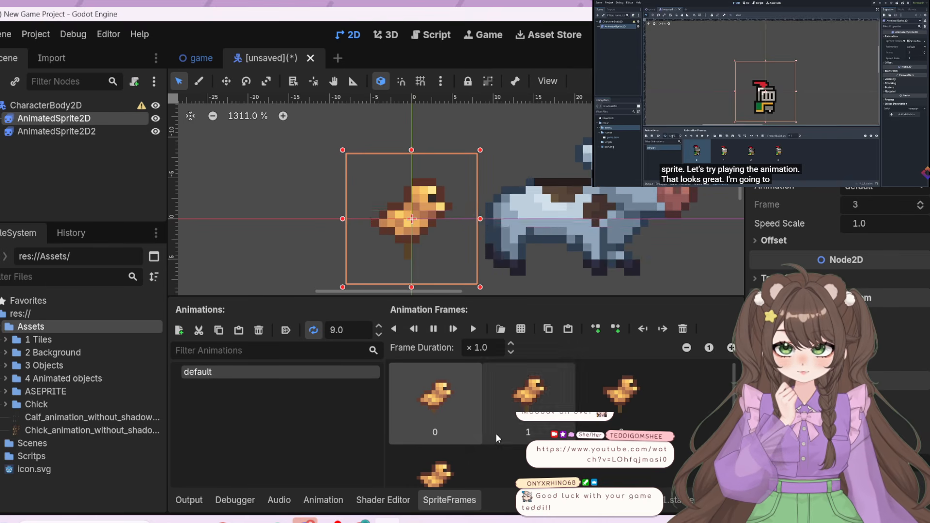
click(380, 334)
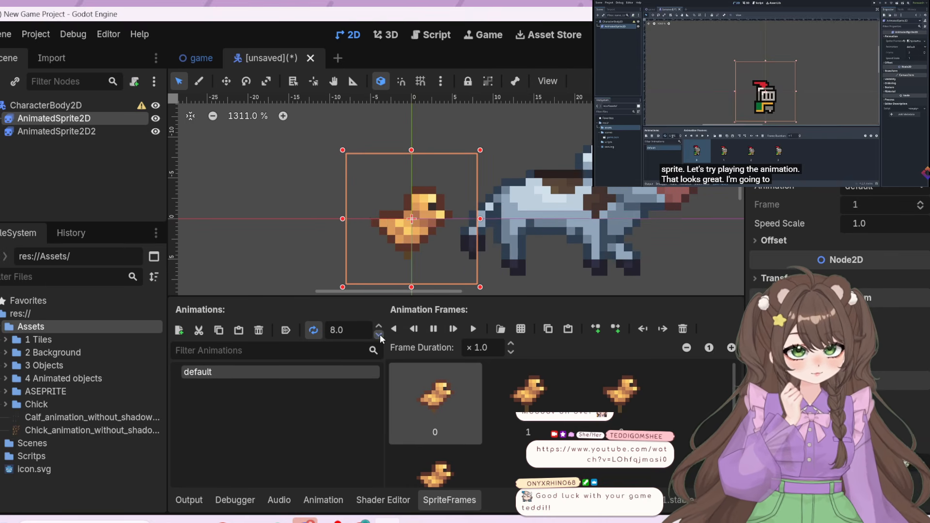
click(379, 334)
click(379, 334)
click(380, 334)
click(379, 334)
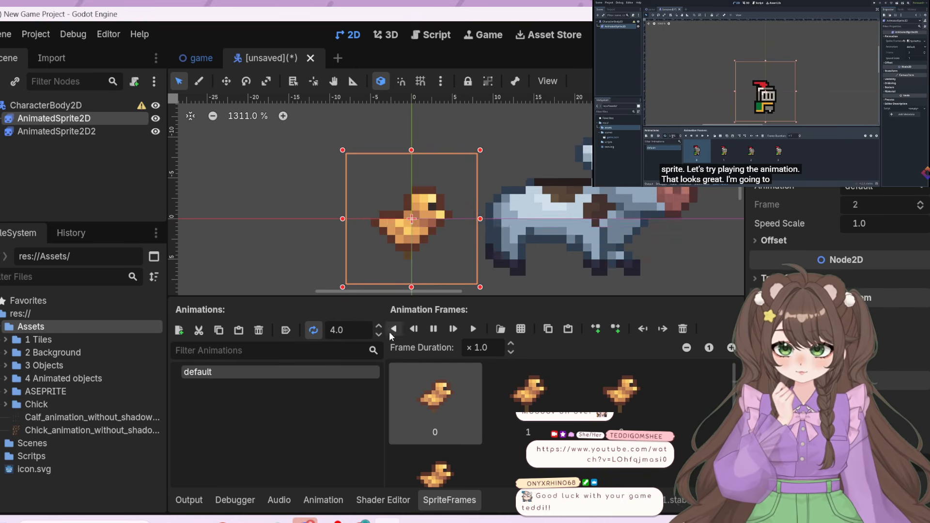
click(350, 323)
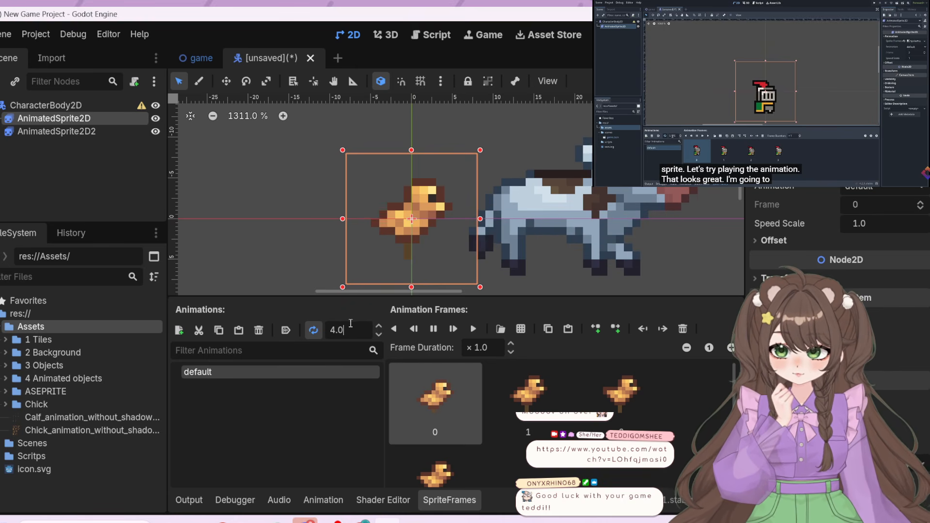
click(505, 447)
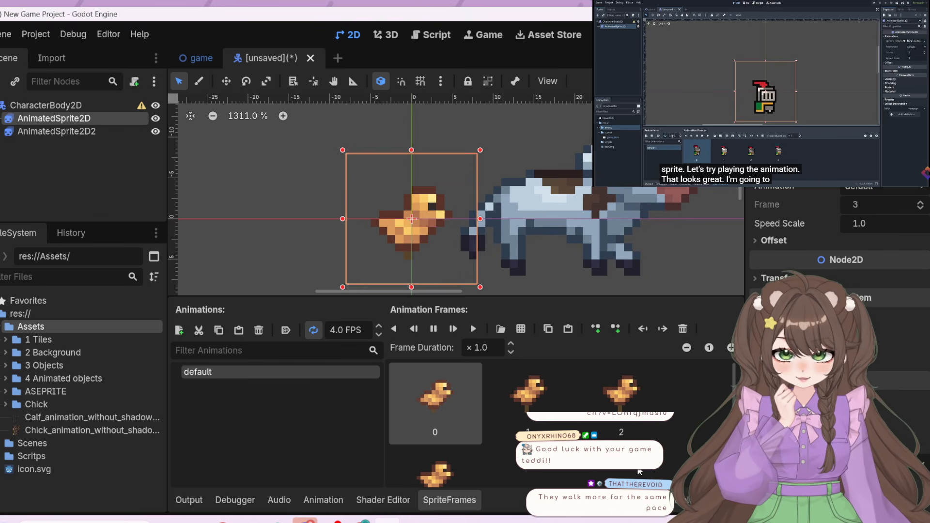
Try faster and slower speeds for the chick's default animation, and settle on 6 FPS
click(380, 324)
click(380, 325)
click(380, 325)
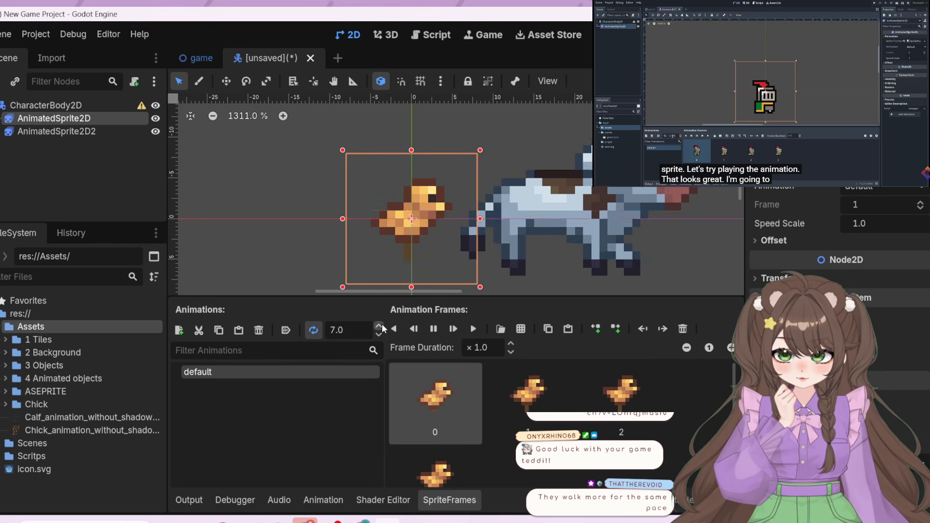
click(380, 325)
click(379, 325)
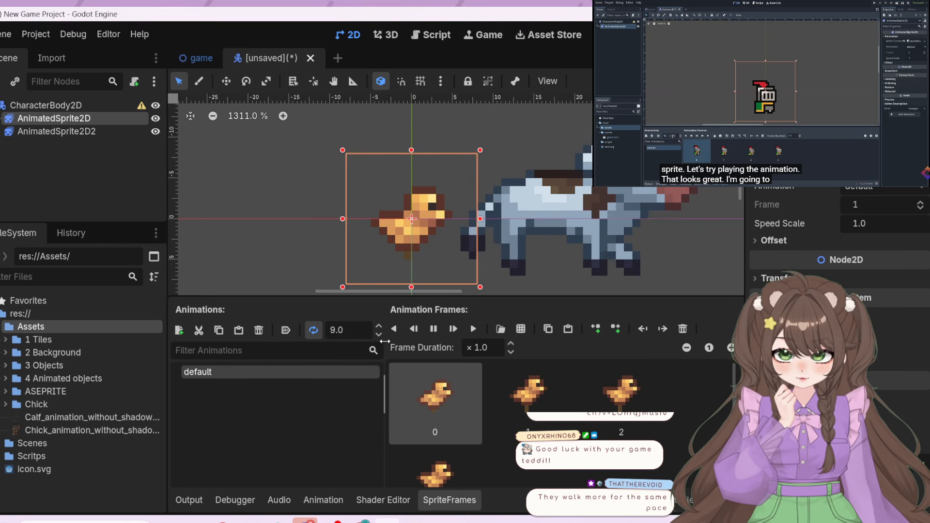
click(379, 334)
click(379, 334)
click(379, 334)
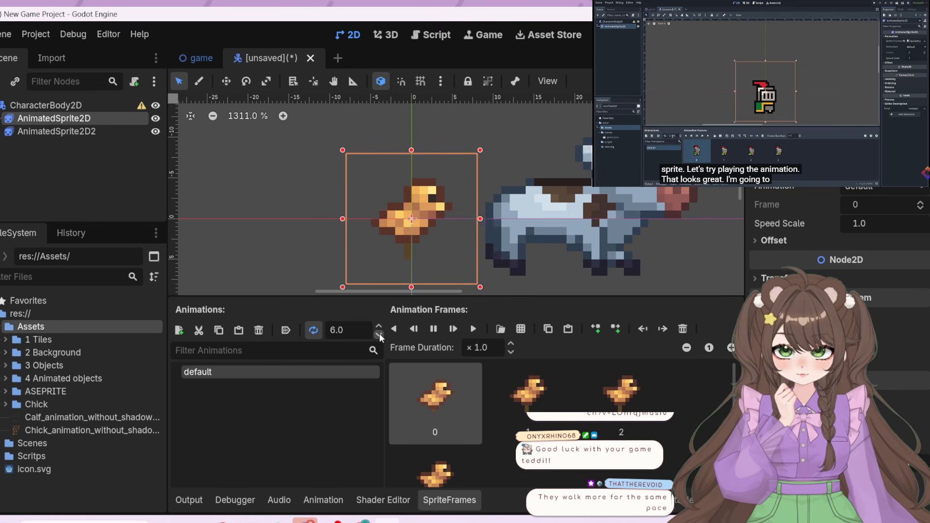
click(379, 334)
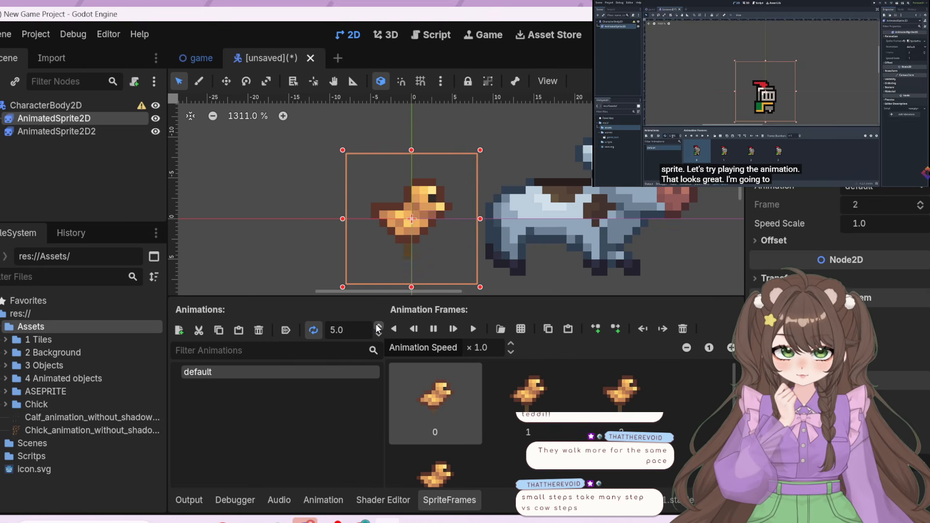
click(379, 327)
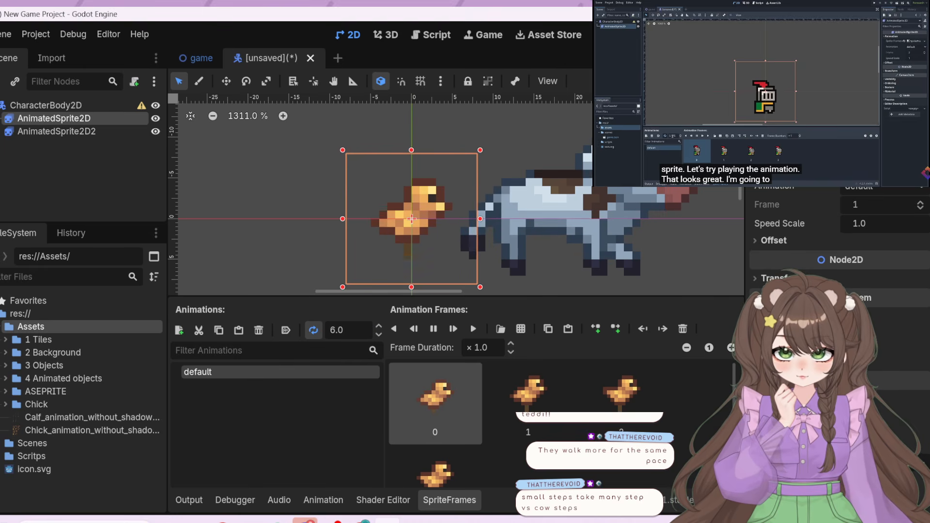
key(Return)
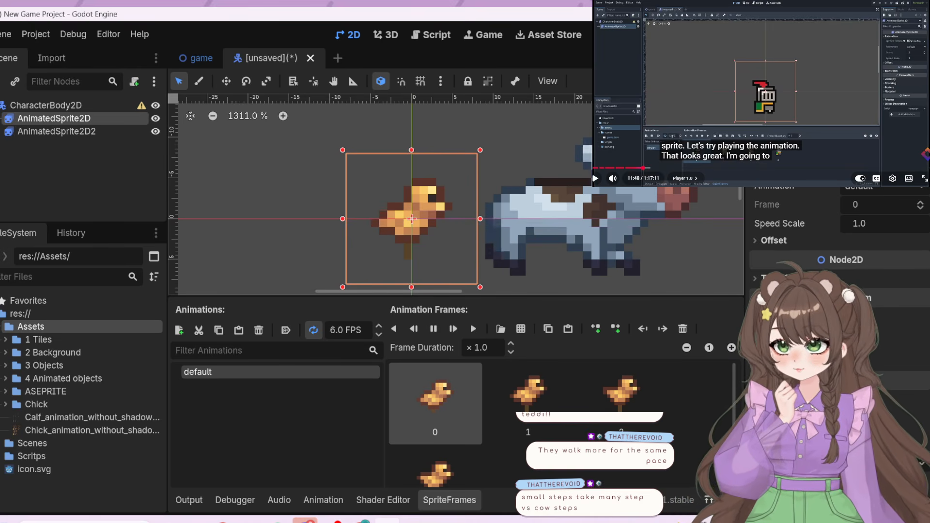
Continue the tutorial video briefly, and rename the chick's default animation to Idle
click(785, 74)
click(785, 73)
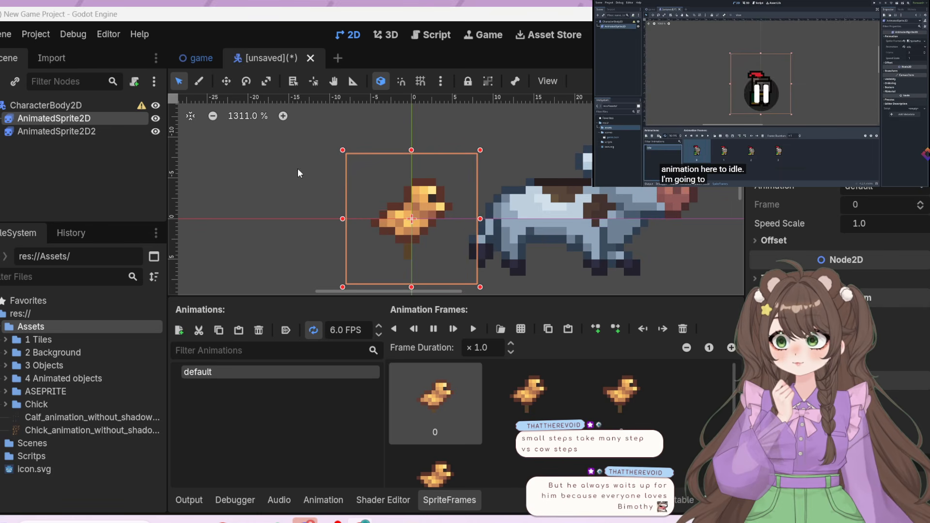
double_click(209, 374)
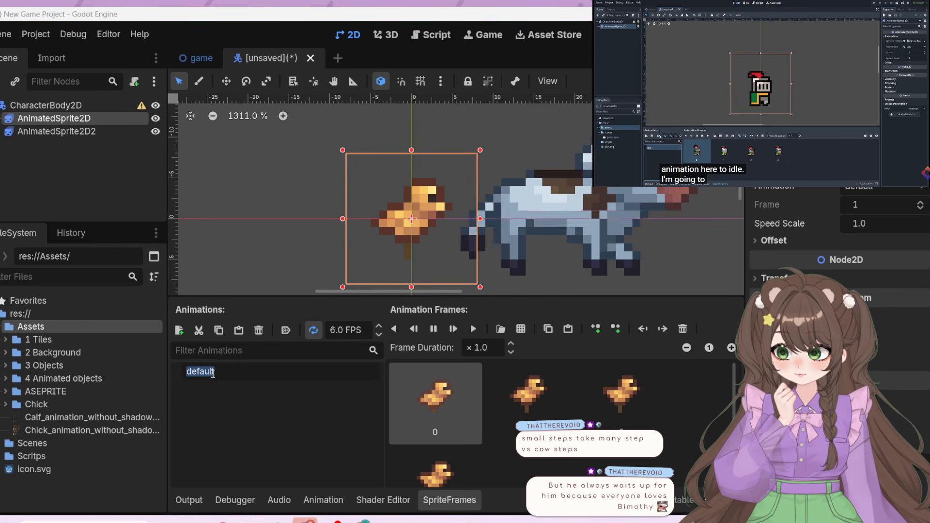
text(Idle)
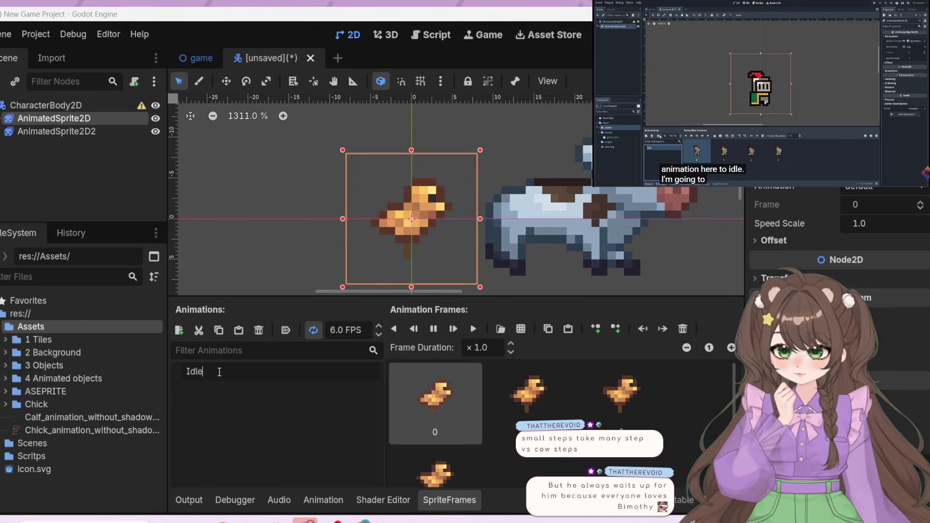
key(Return)
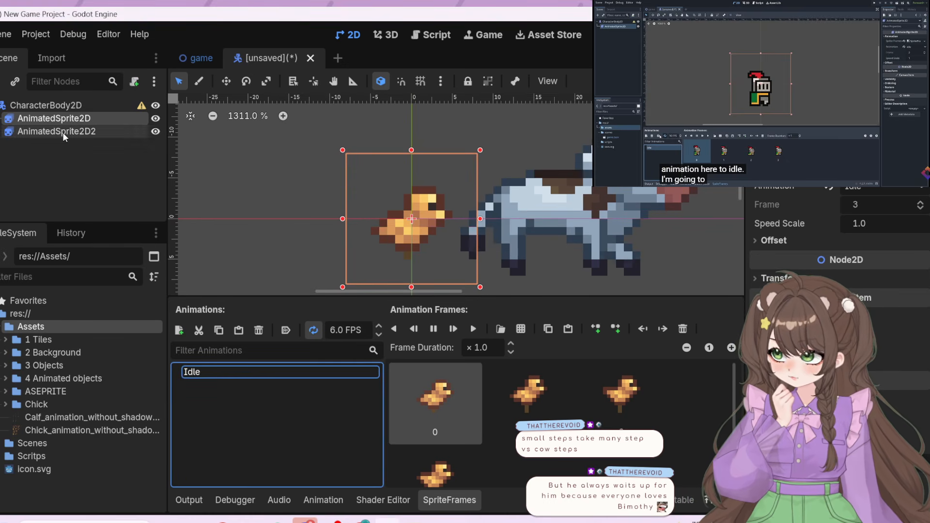
Rename the calf's default animation in AnimatedSprite2D2 to Idle
click(62, 133)
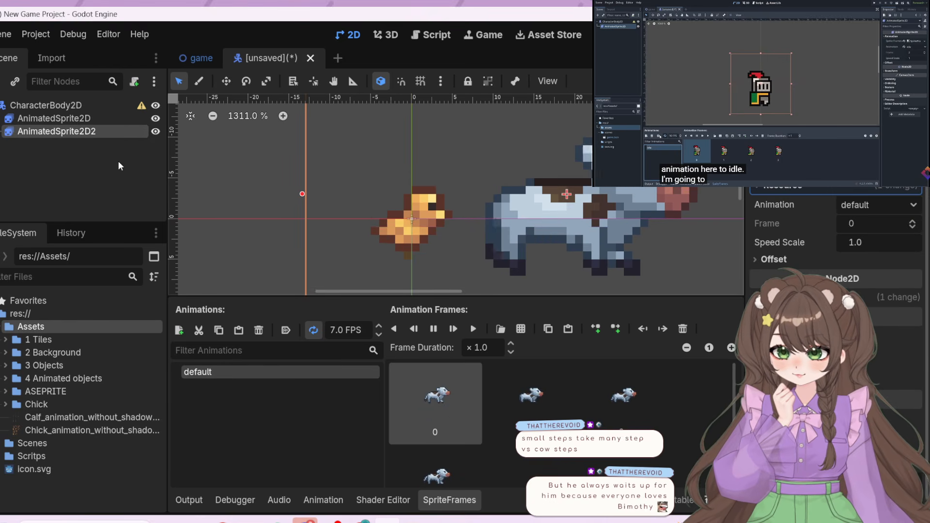
click(63, 120)
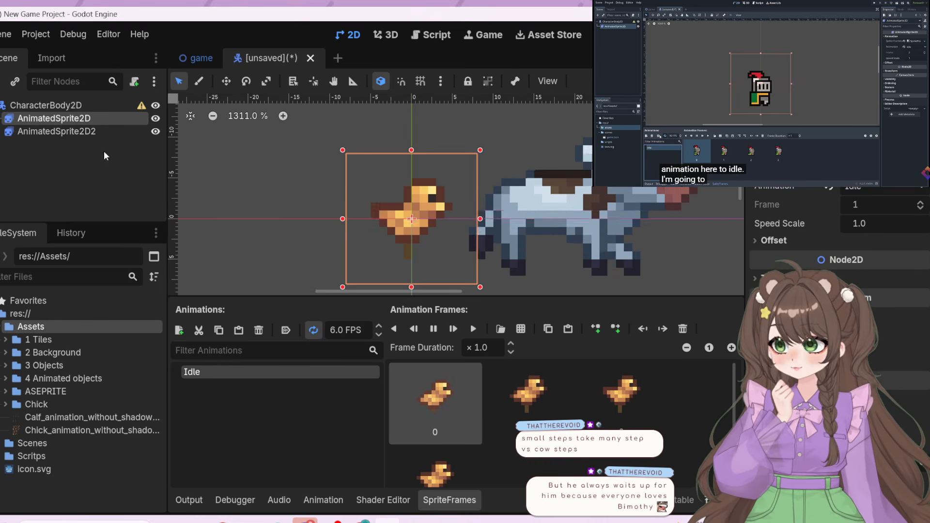
click(67, 132)
double_click(199, 372)
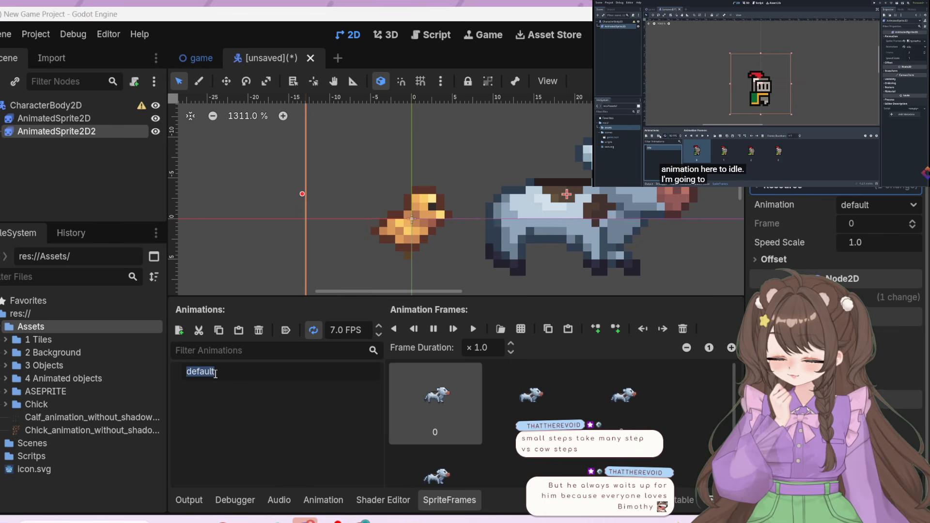
key(BackSpace)
text(Idle)
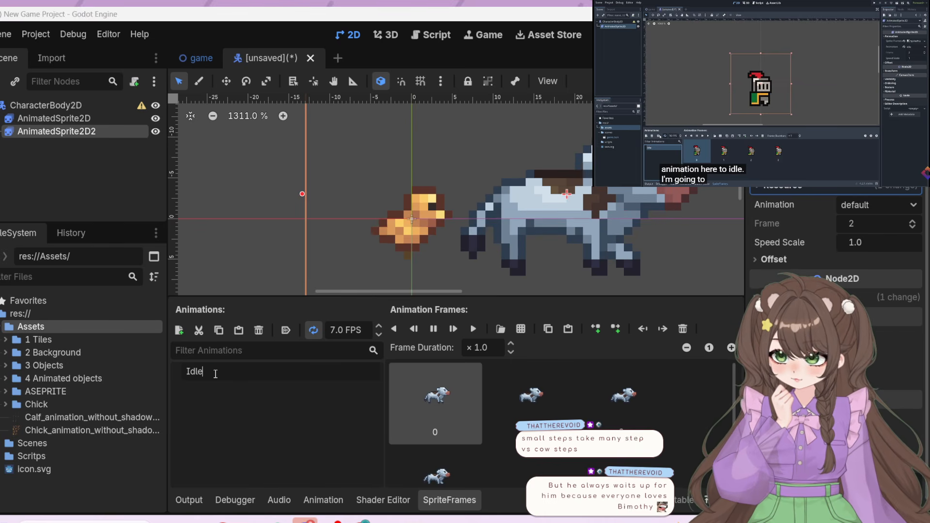
key(Return)
Follow the next part of the tutorial and enable autoplay on load for the chick's and calf's Idle animations
click(63, 119)
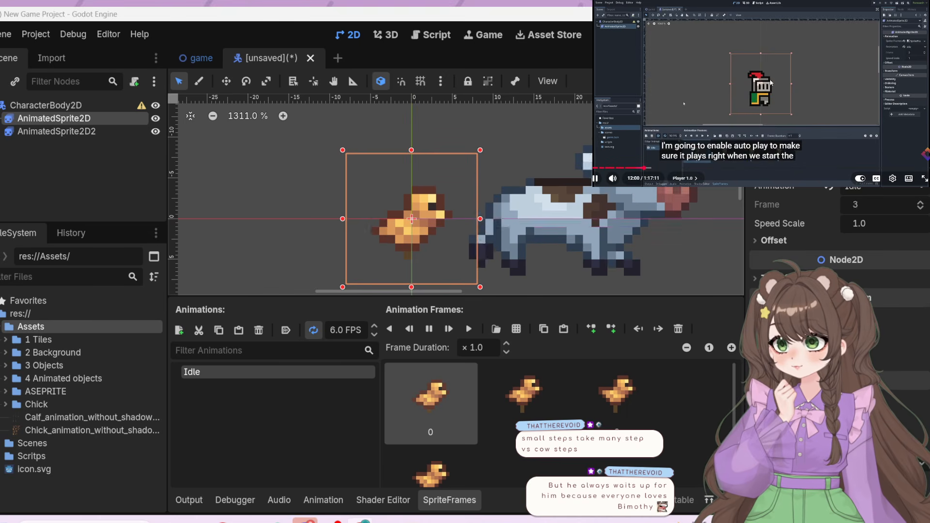
click(764, 122)
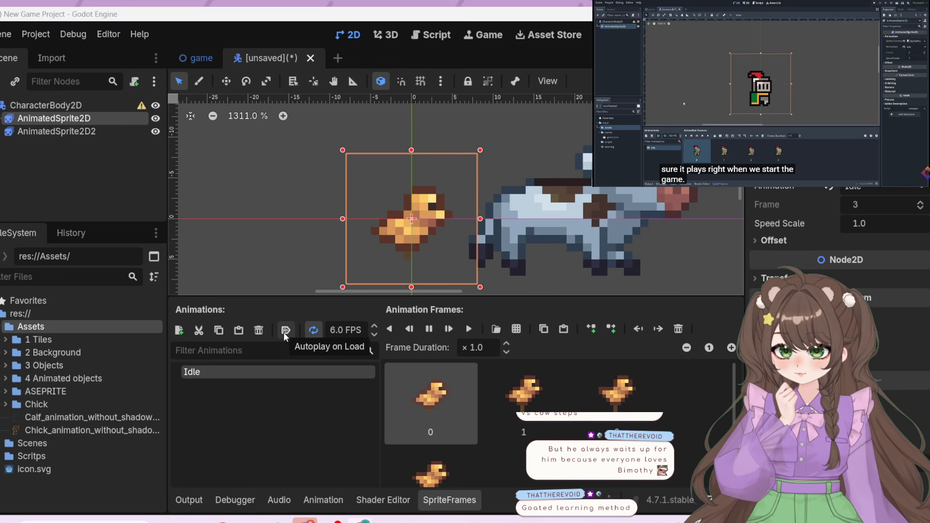
click(286, 331)
click(57, 131)
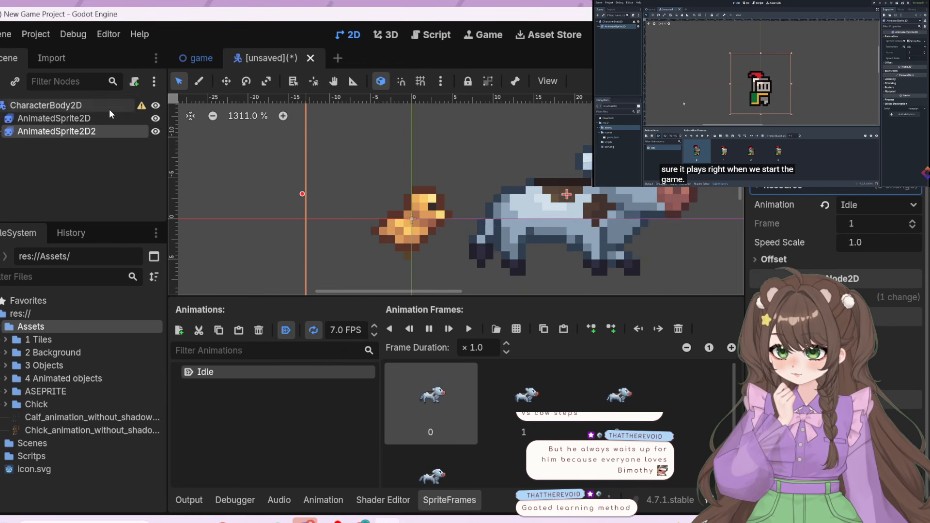
click(53, 118)
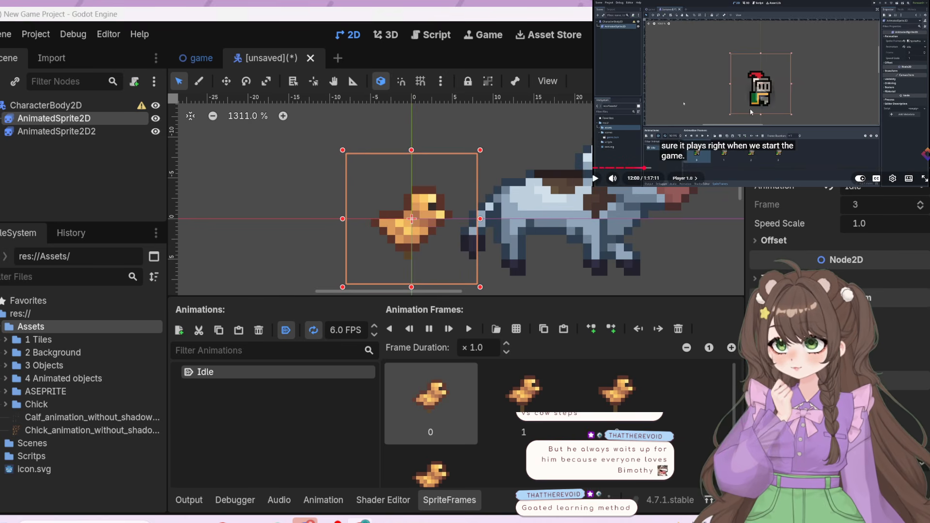
Continue the tutorial and move the calf sprite up so its feet stand on the horizontal axis line
click(810, 140)
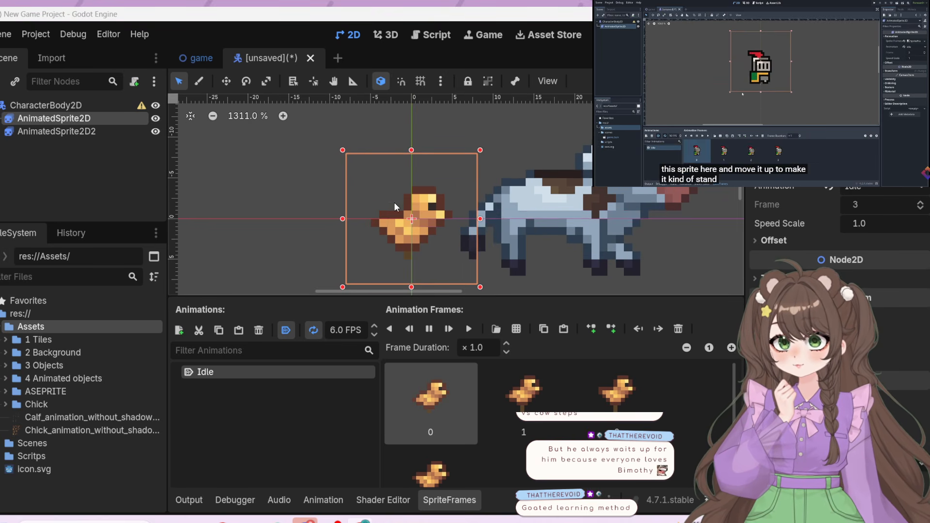
scroll(297, 184, down, 3)
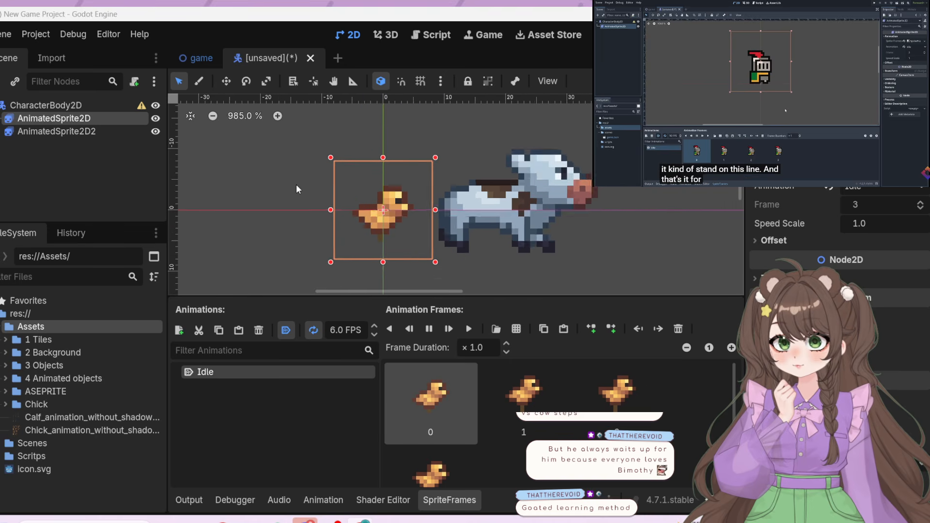
drag(377, 189, 388, 150)
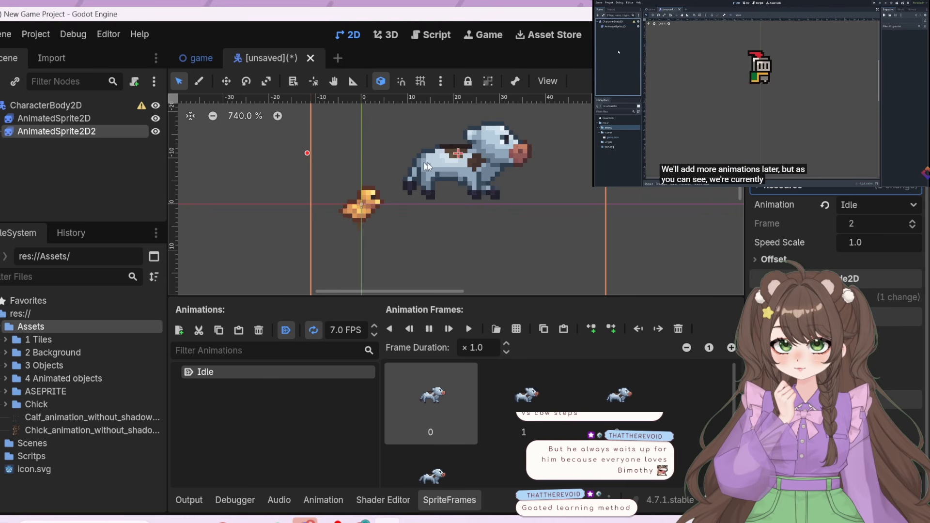
drag(437, 166, 452, 168)
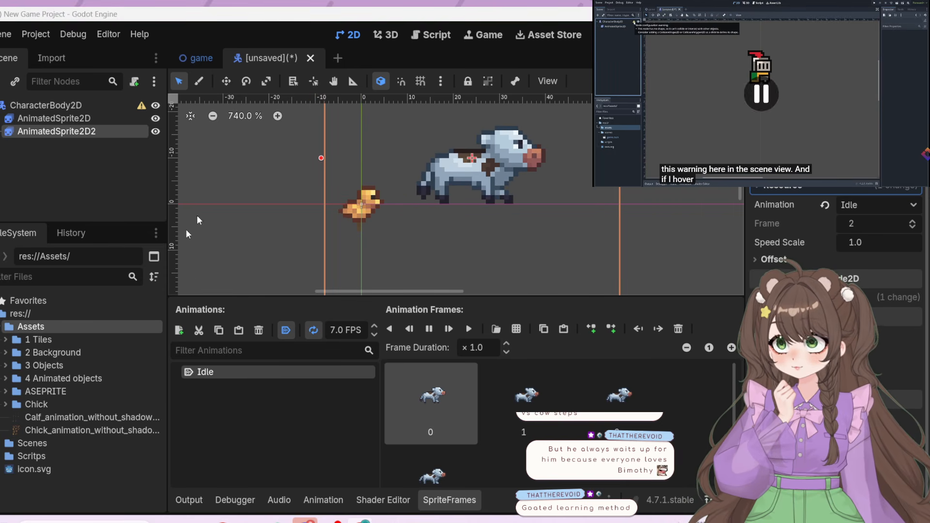
Try to move the chick sprite up onto the horizontal axis line in the 2D viewport
click(80, 118)
mouse_move(374, 199)
mouse_down()
mouse_move(359, 189)
mouse_move(373, 196)
mouse_up()
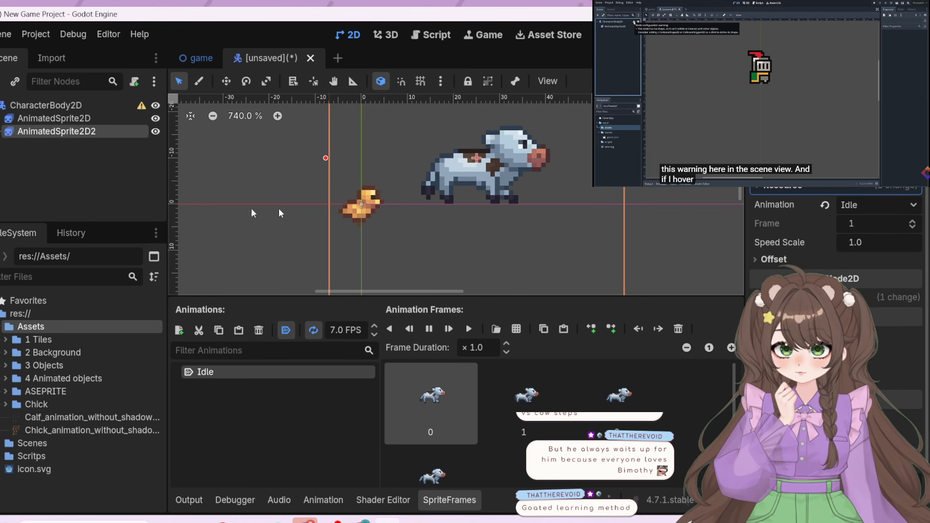
click(43, 117)
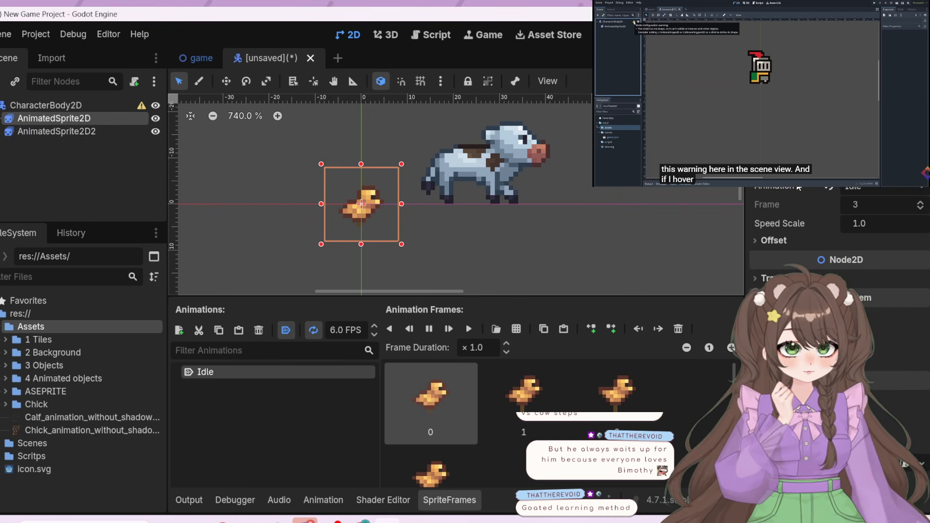
click(359, 207)
drag(359, 203, 358, 203)
click(57, 119)
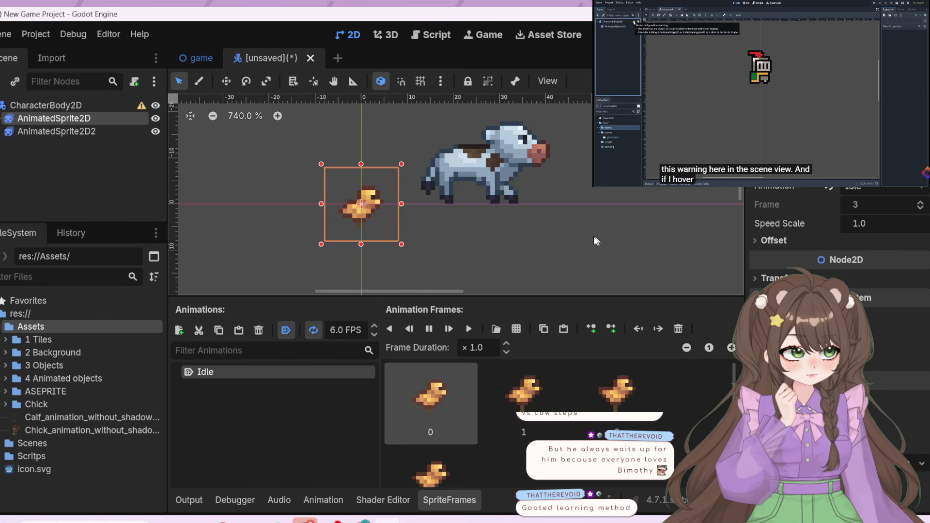
mouse_move(362, 200)
mouse_down()
mouse_move(356, 192)
mouse_move(361, 203)
mouse_up()
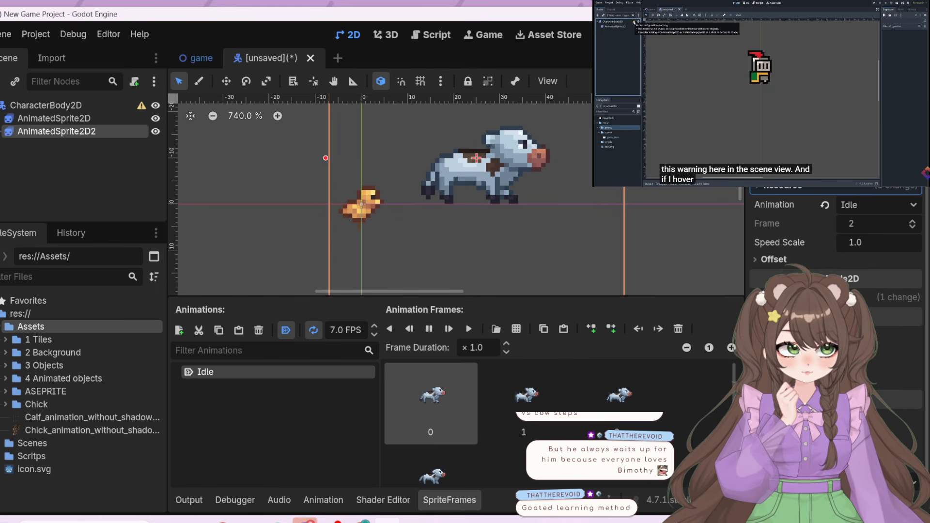
scroll(842, 195, down, 1)
click(68, 121)
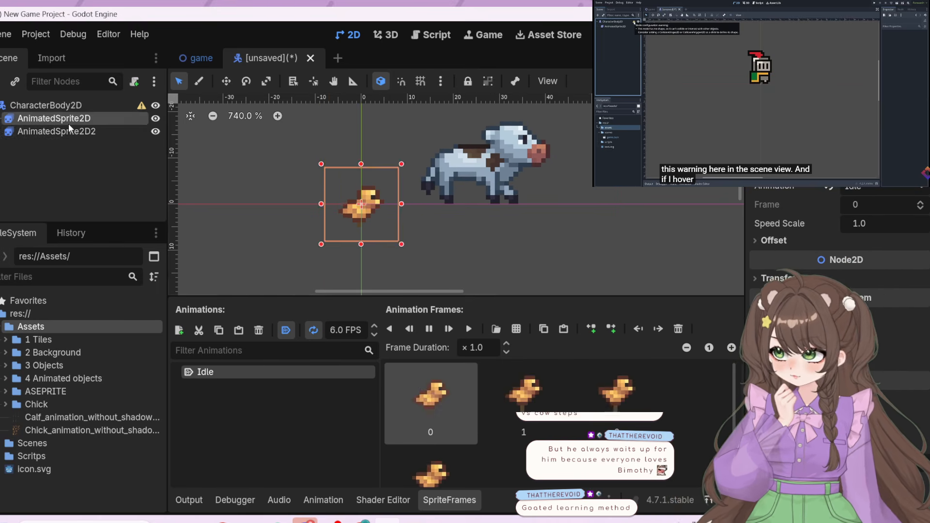
mouse_move(380, 213)
mouse_down()
mouse_move(377, 206)
mouse_move(378, 214)
mouse_up()
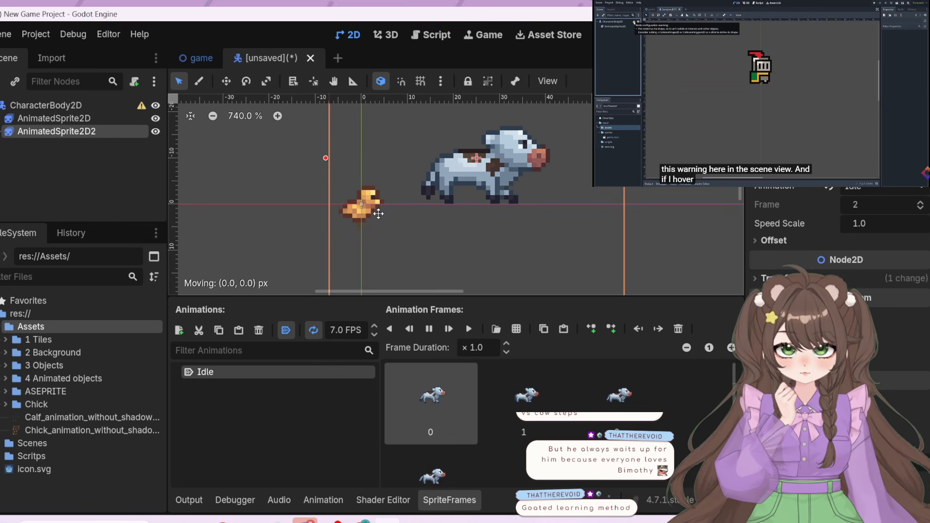
Move the calf farther right and place the chick just right of the origin with its feet near the horizontal axis line
click(103, 118)
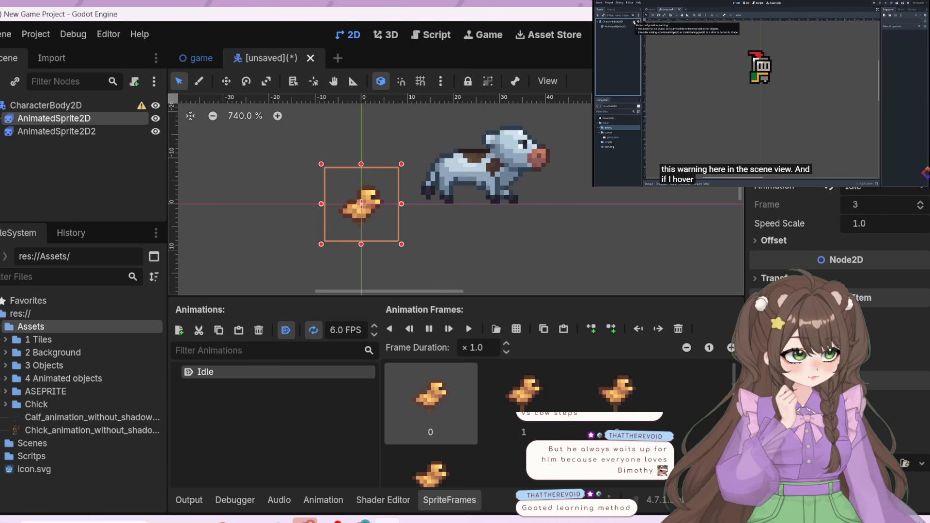
scroll(805, 218, up, 3)
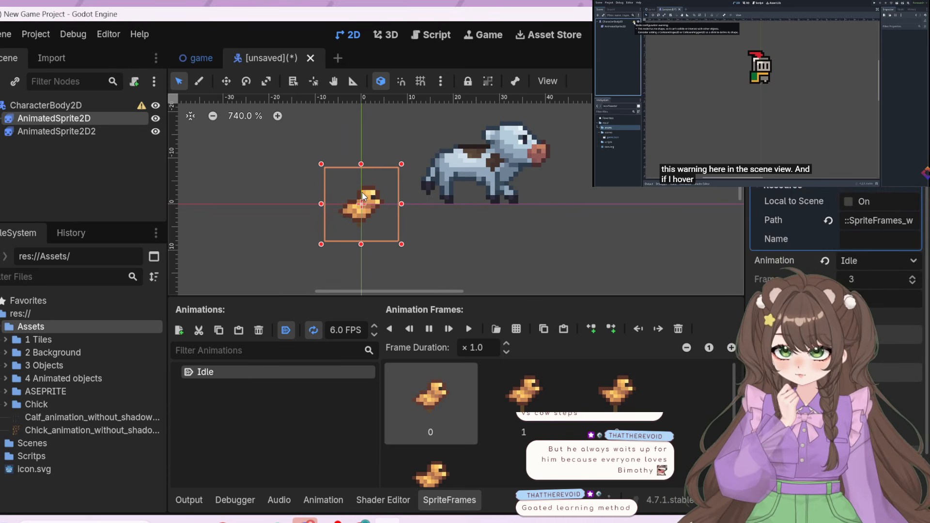
drag(362, 193, 479, 190)
drag(348, 205, 377, 185)
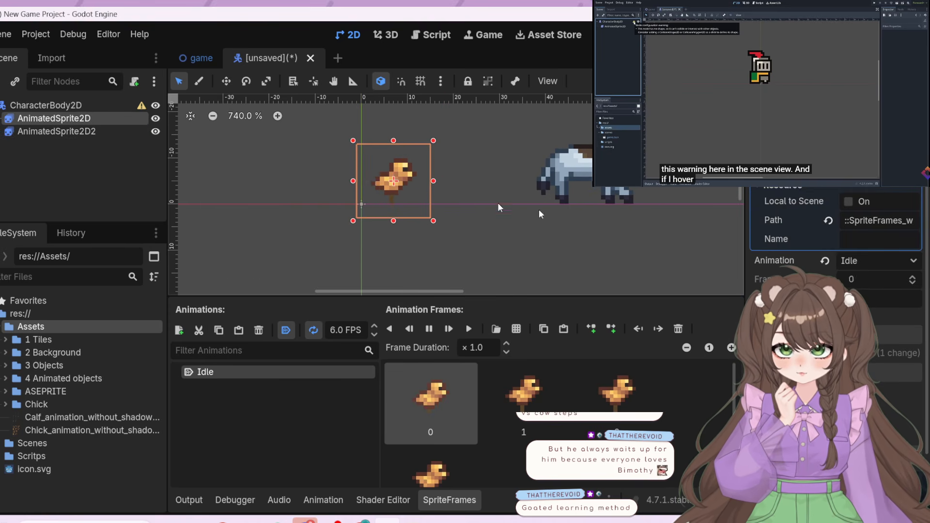
click(637, 254)
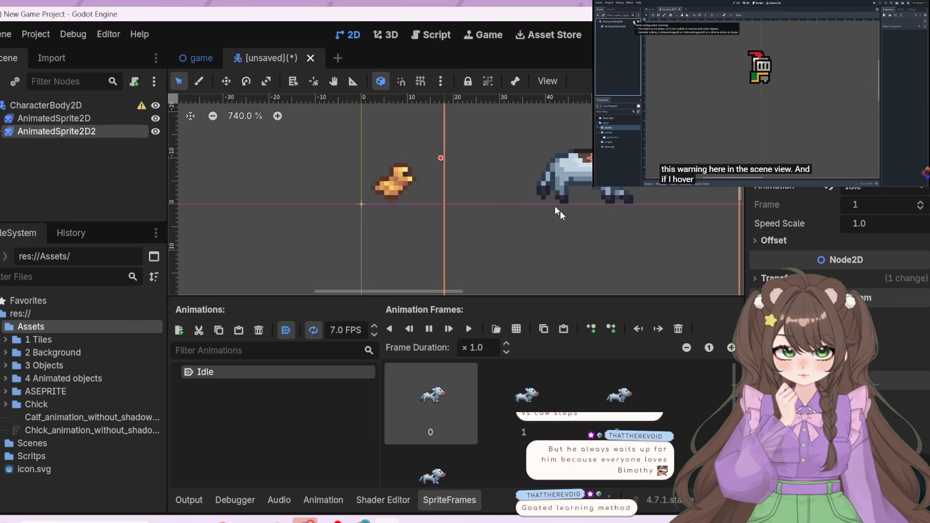
right_click(557, 235)
click(481, 242)
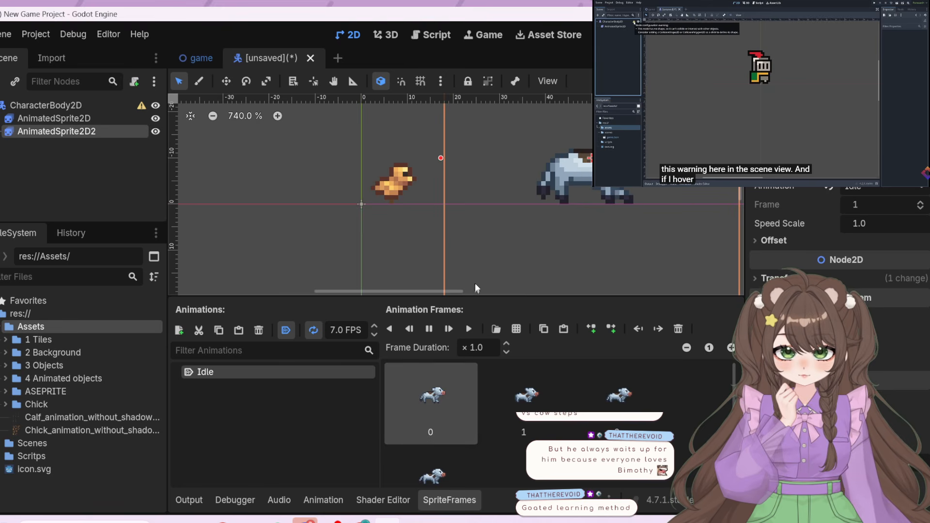
click(431, 245)
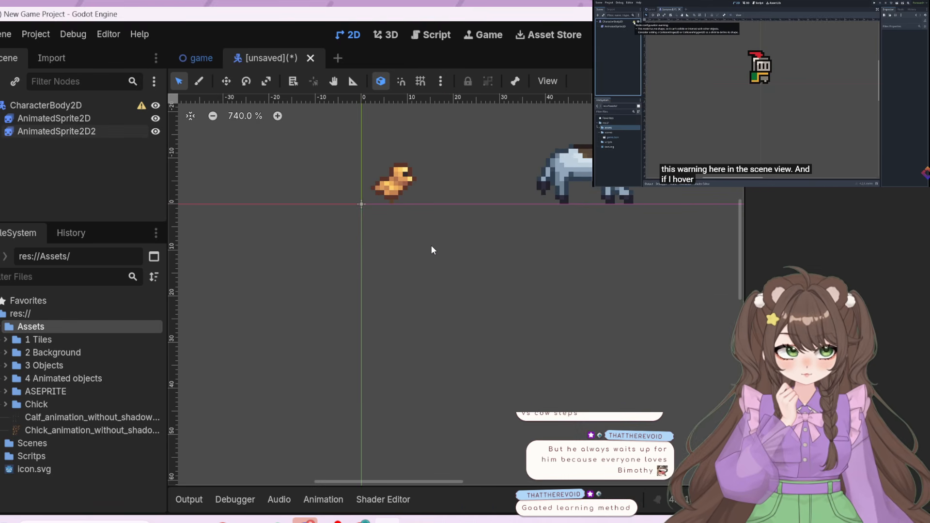
scroll(703, 226, down, 1)
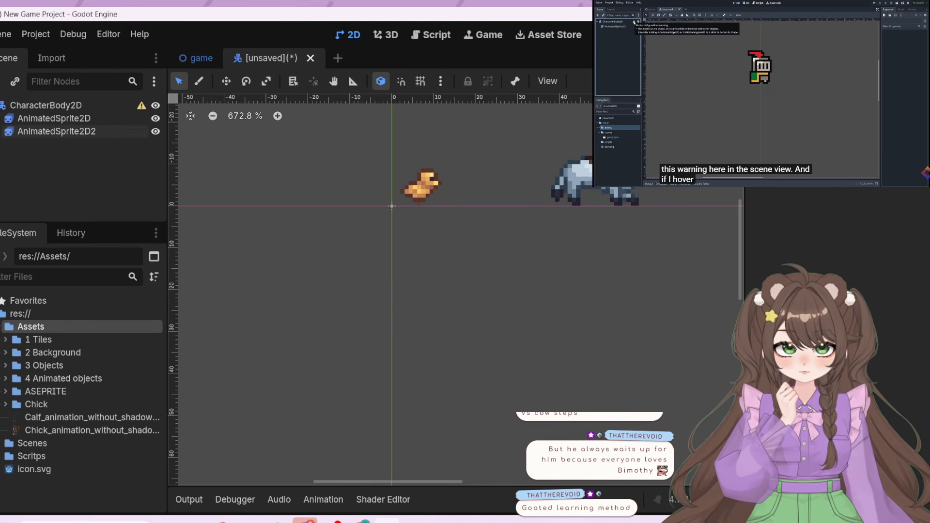
scroll(721, 218, up, 2)
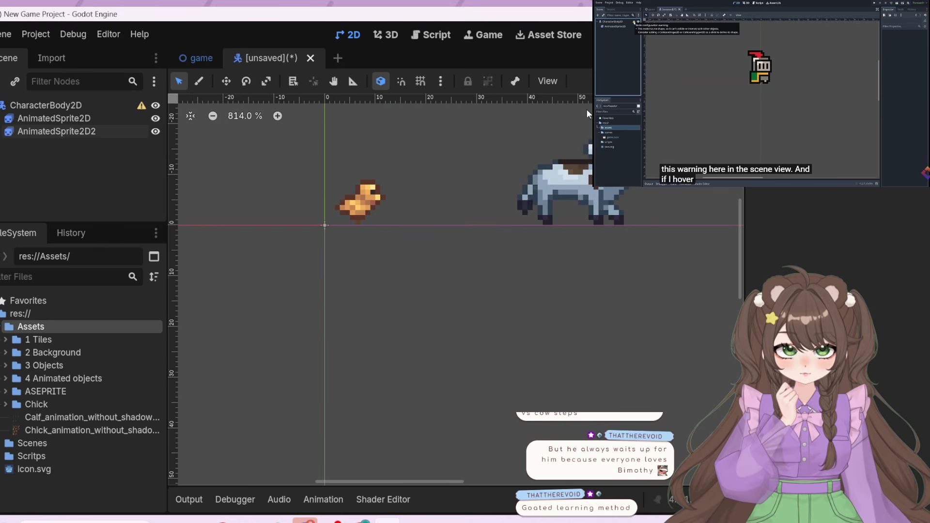
scroll(591, 324, down, 1)
scroll(588, 181, down, 1)
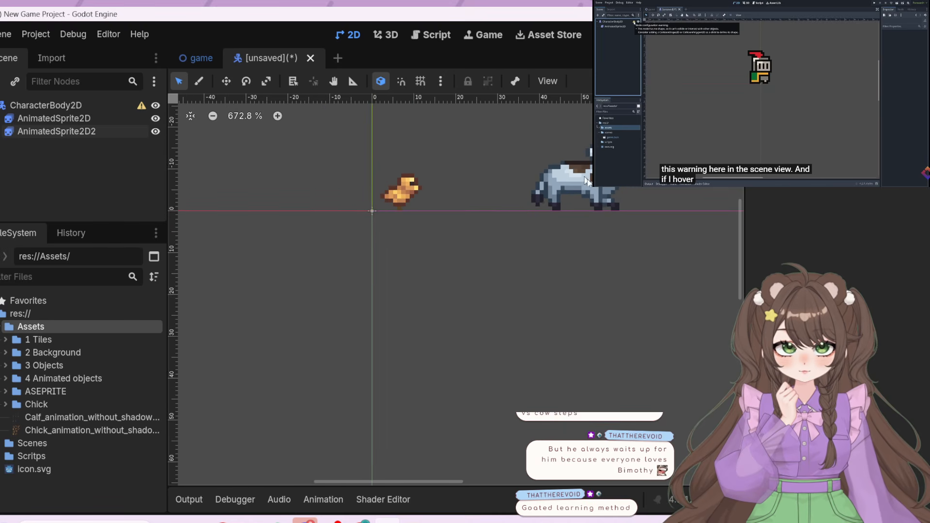
scroll(616, 402, down, 2)
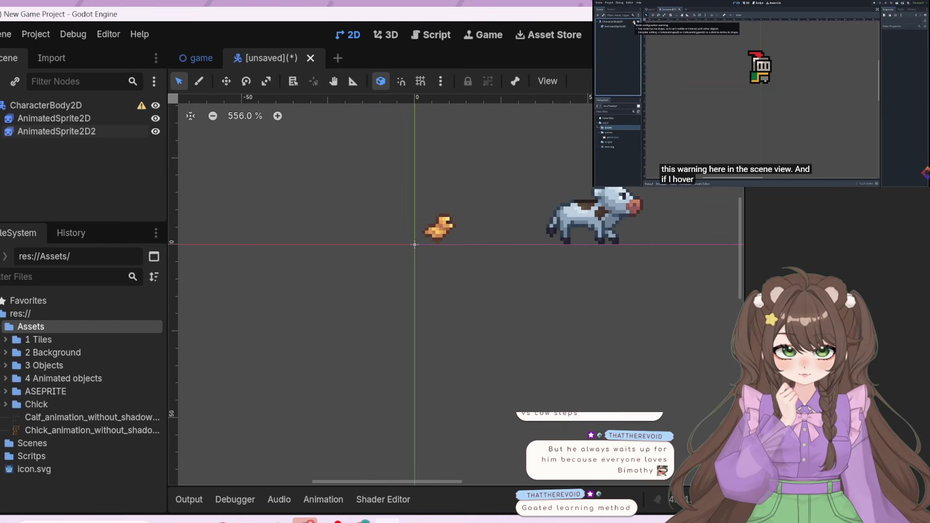
scroll(649, 141, up, 2)
scroll(649, 141, up, 1)
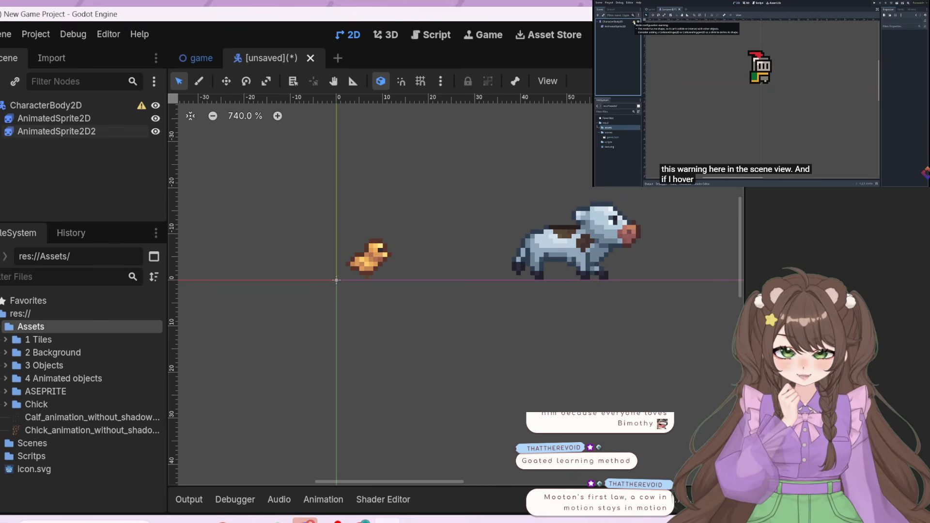
Continue the tutorial video briefly and read the configuration warning on the CharacterBody2D root node
key(space)
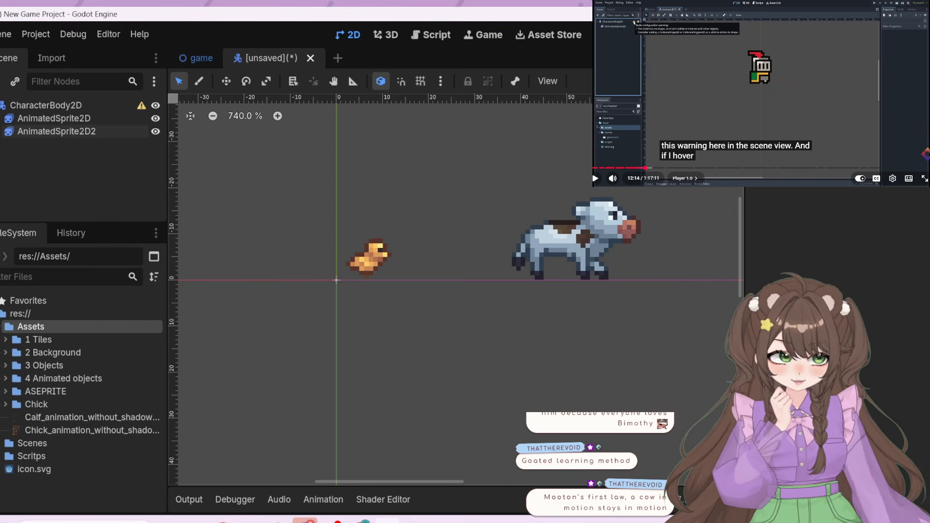
click(819, 125)
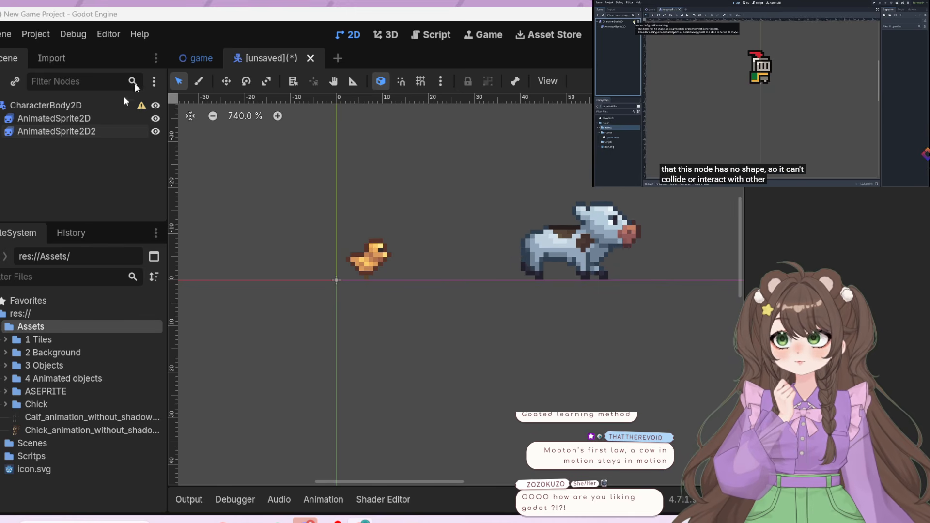
mouse_move(141, 106)
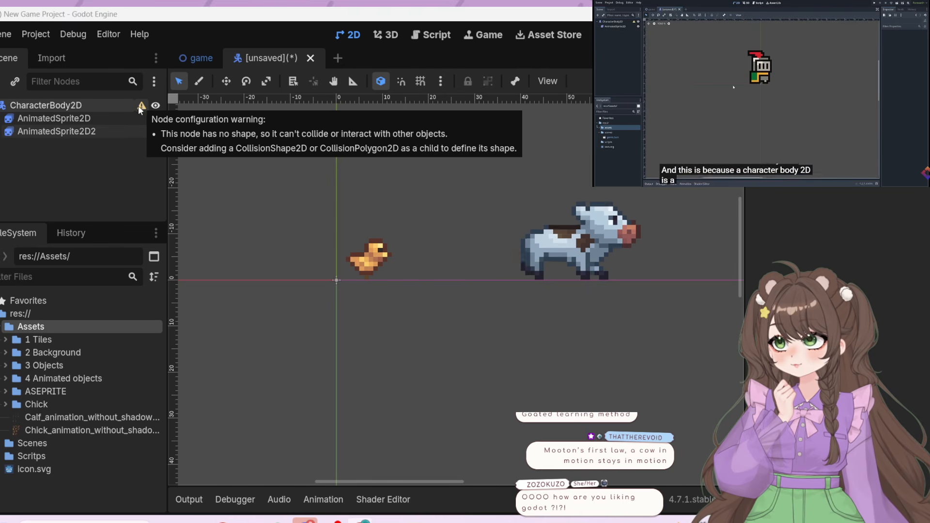
click(89, 106)
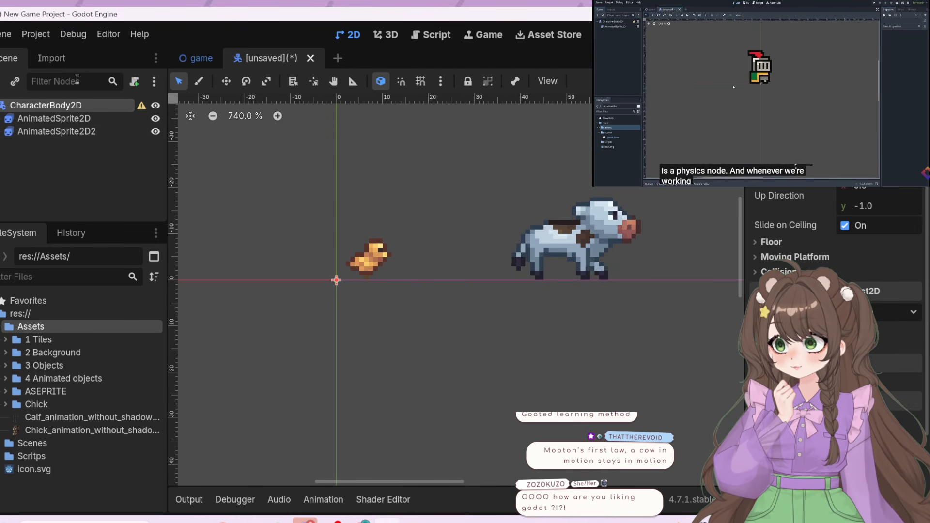
click(710, 112)
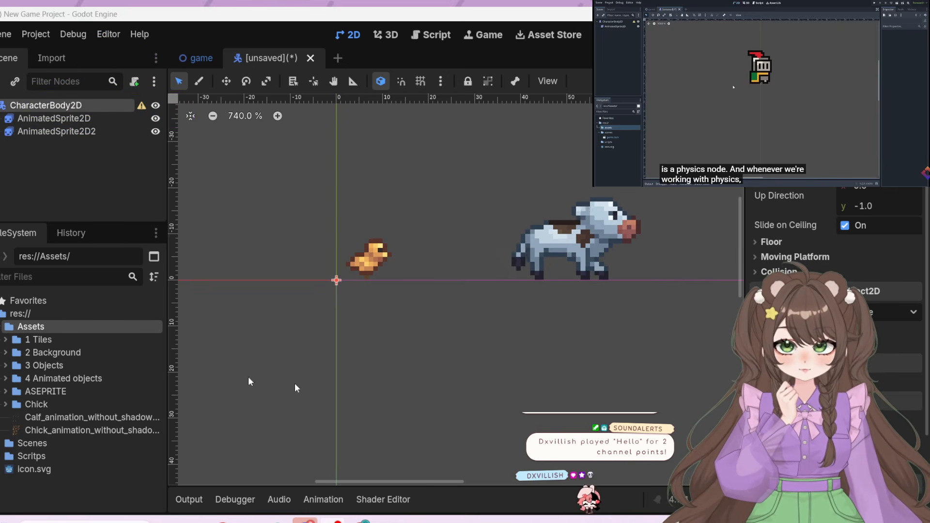
click(51, 154)
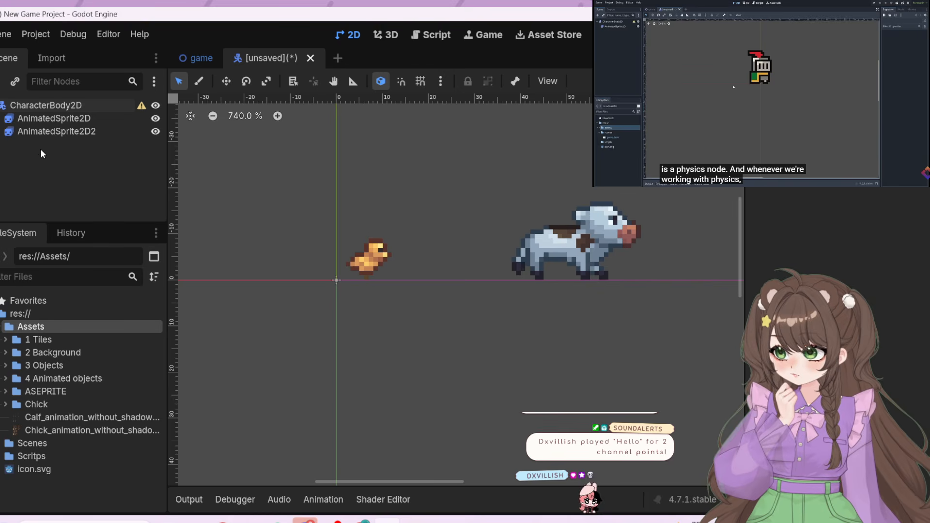
right_click(40, 149)
click(28, 158)
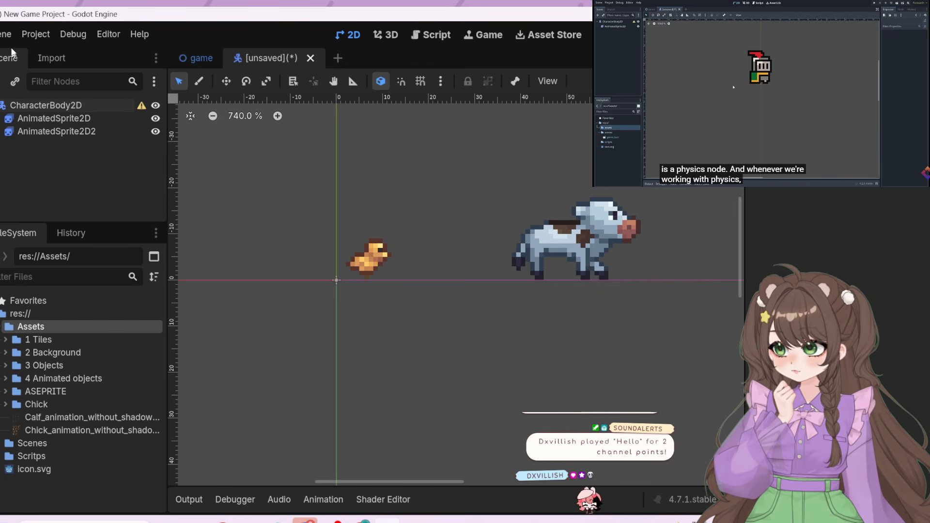
click(11, 106)
click(12, 107)
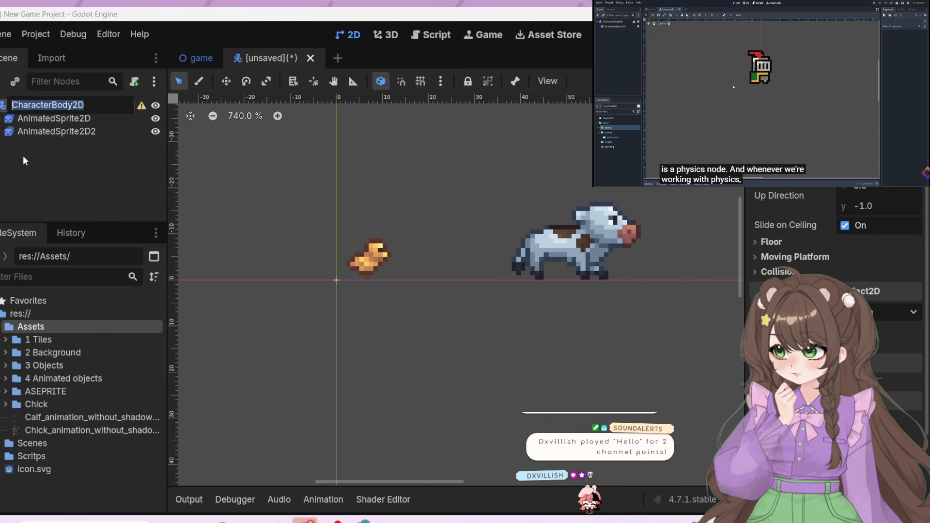
click(24, 160)
click(0, 105)
click(1, 106)
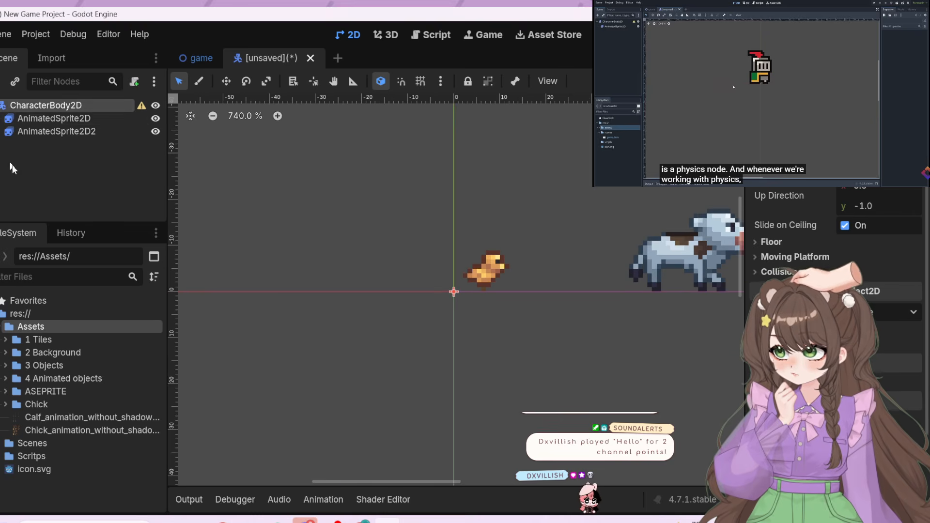
click(10, 164)
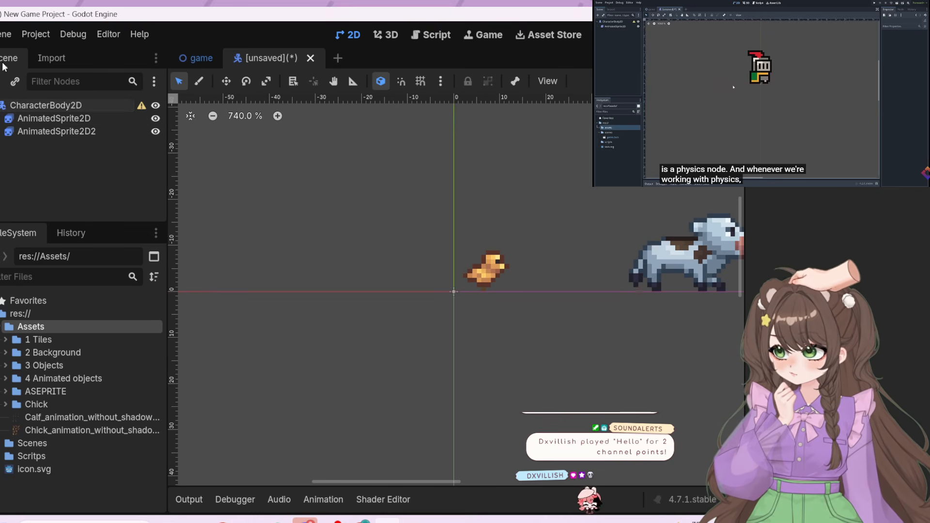
Search the node types for "char" and add a second CharacterBody2D node under the root node
click(1, 85)
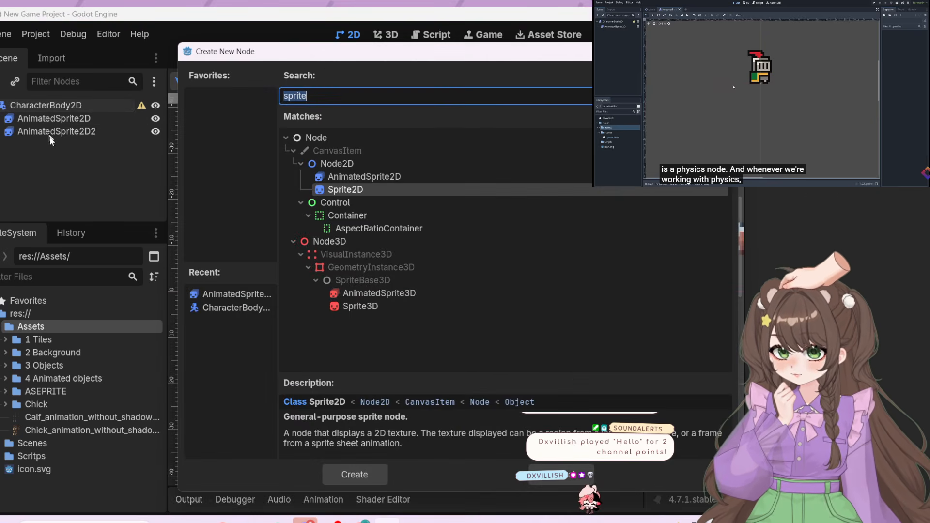
text(char)
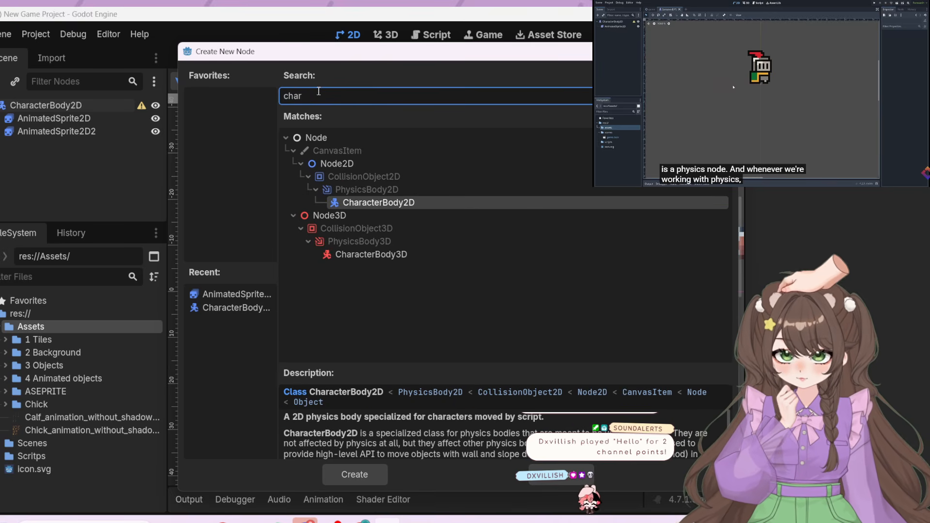
click(403, 207)
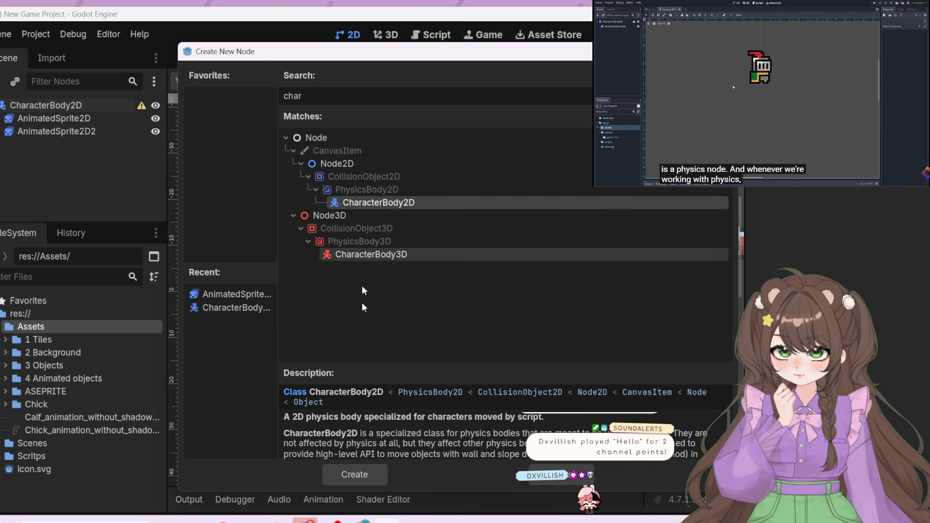
click(357, 476)
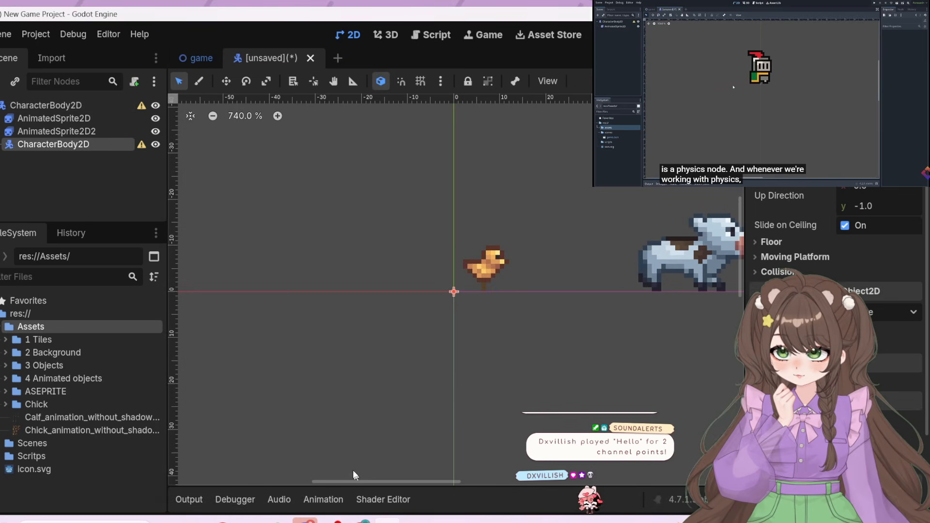
right_click(47, 146)
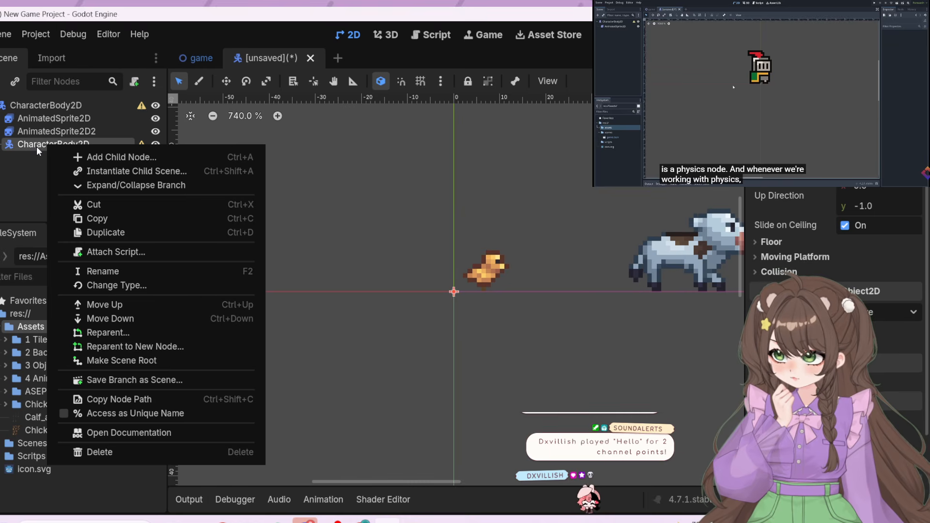
click(101, 171)
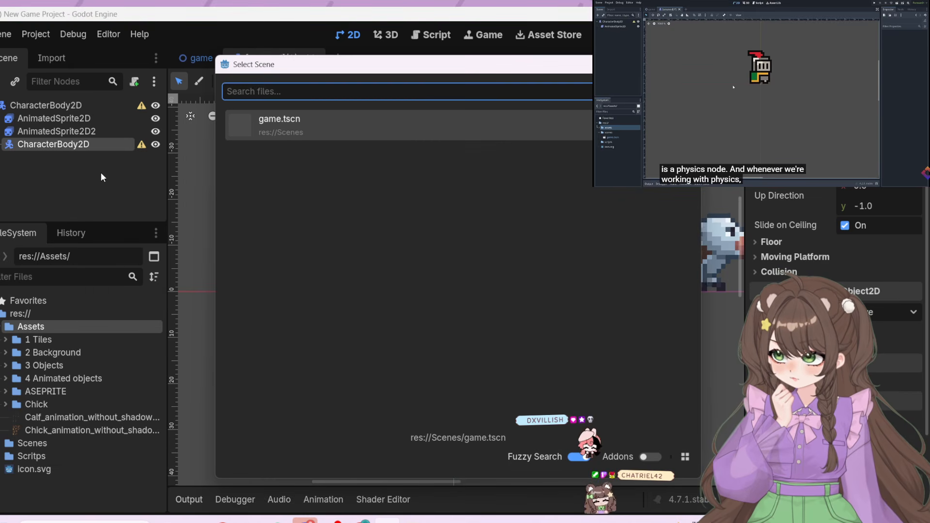
key(Escape)
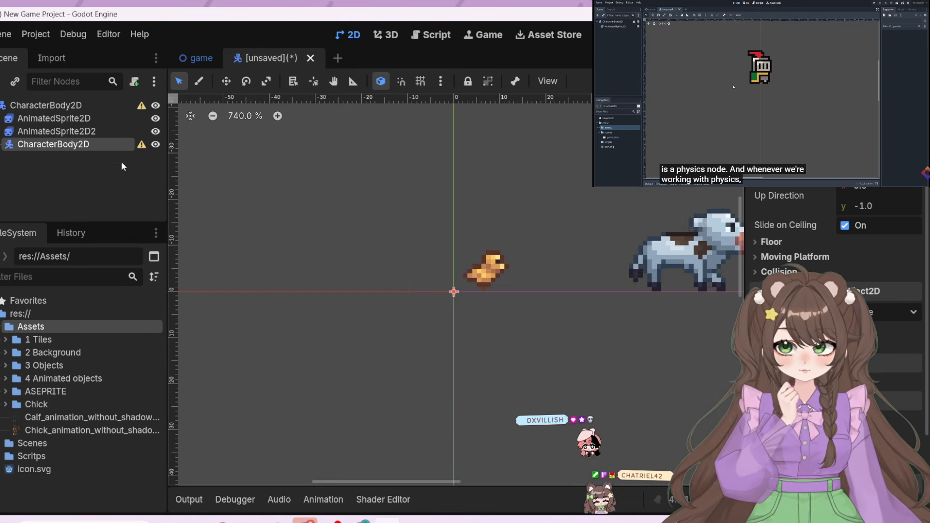
Try to make the nested CharacterBody2D the scene root, and look at the option of reparenting it to a new node
right_click(104, 146)
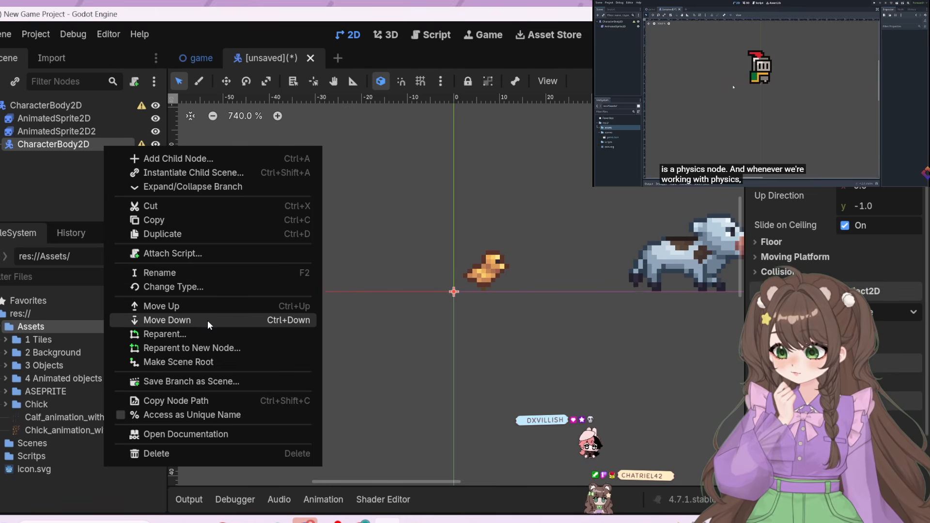
click(216, 363)
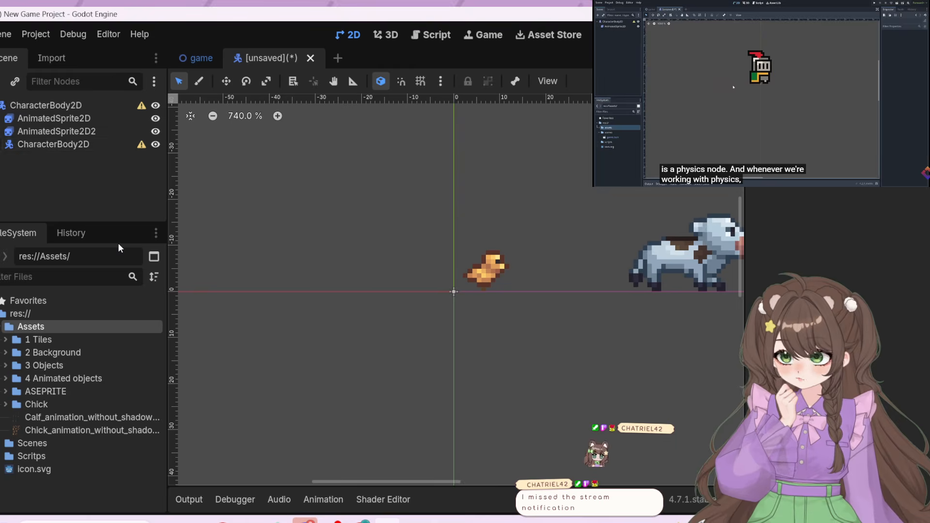
right_click(33, 144)
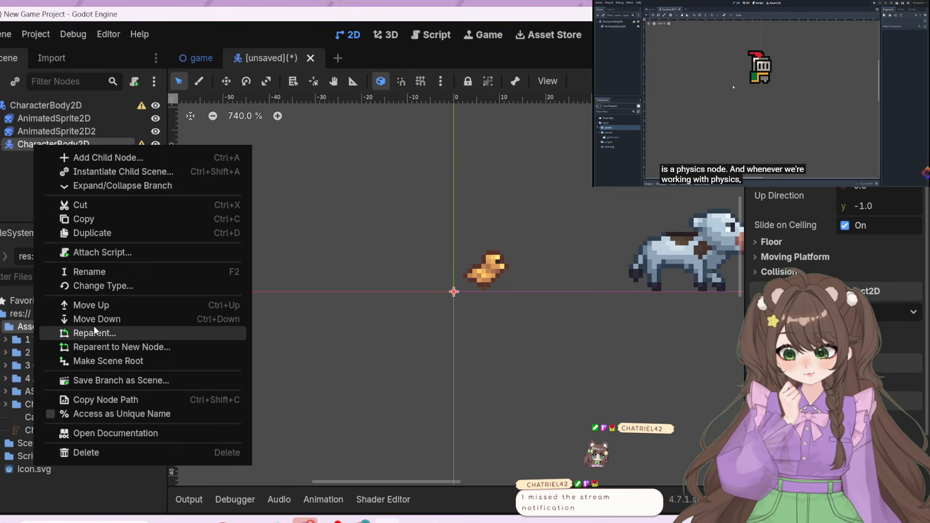
click(116, 347)
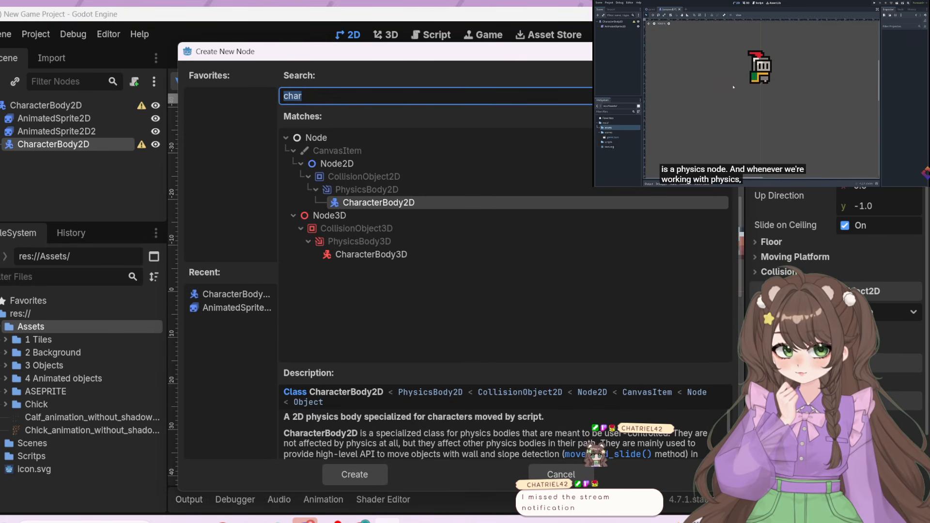
key(Escape)
Try to reparent the nested CharacterBody2D with its own entry chosen as the new parent, keeping the global transform
right_click(99, 148)
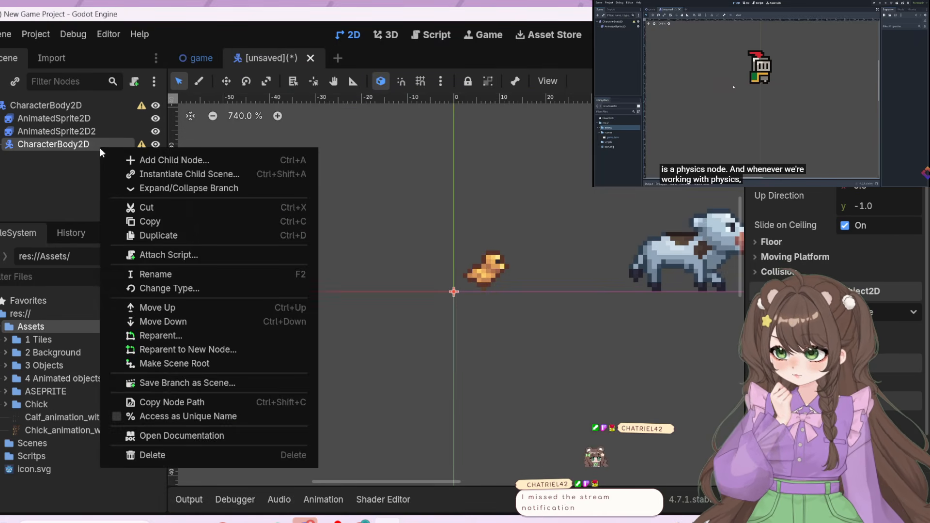
click(153, 334)
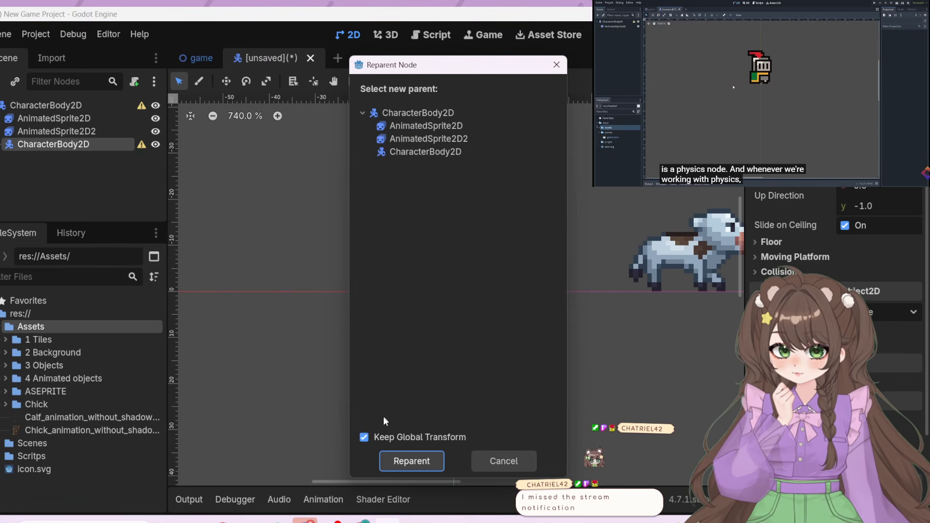
click(403, 151)
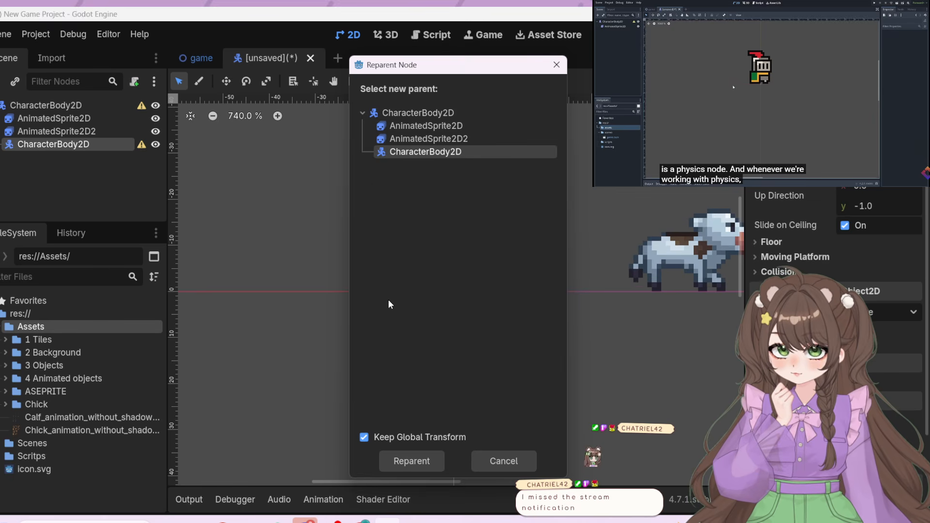
click(390, 461)
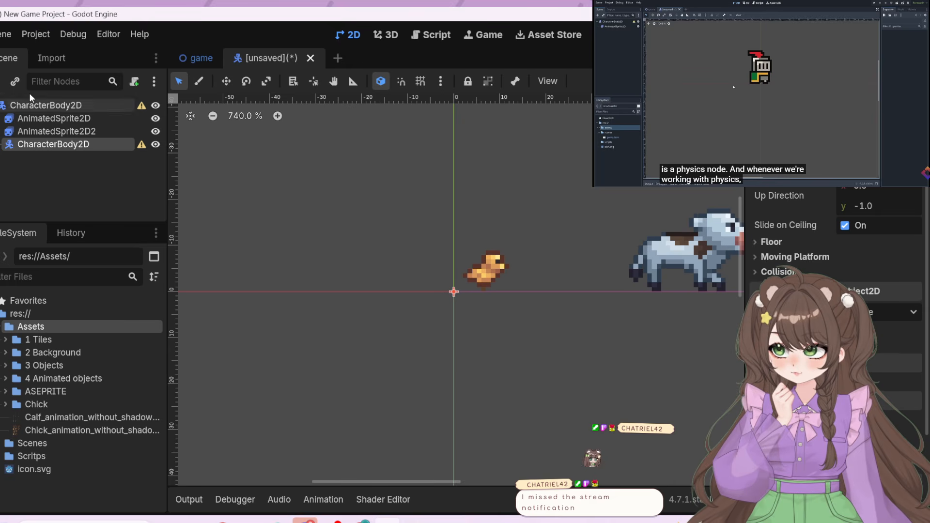
click(0, 105)
click(0, 105)
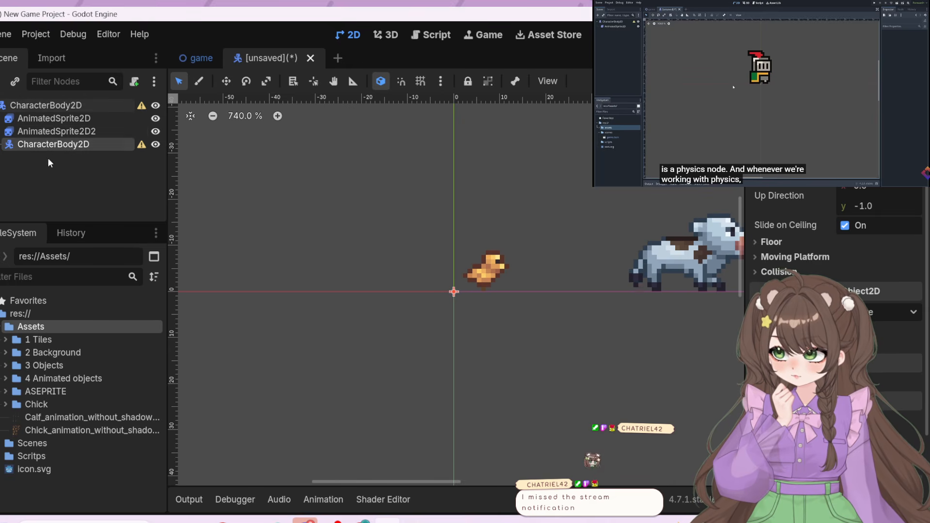
Make the calf's AnimatedSprite2D2 a child of the nested CharacterBody2D and collapse that branch
mouse_move(54, 129)
mouse_down()
mouse_move(58, 149)
mouse_move(58, 142)
mouse_up()
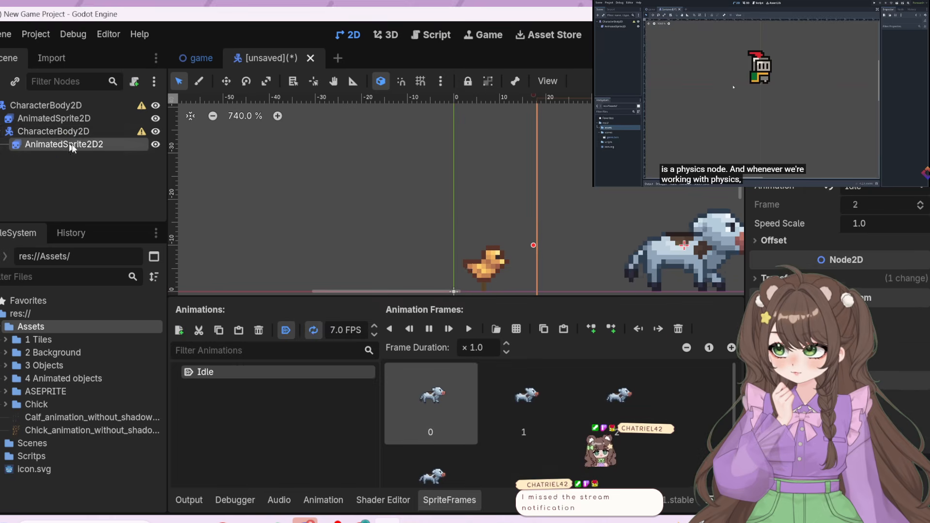
click(52, 128)
click(1, 132)
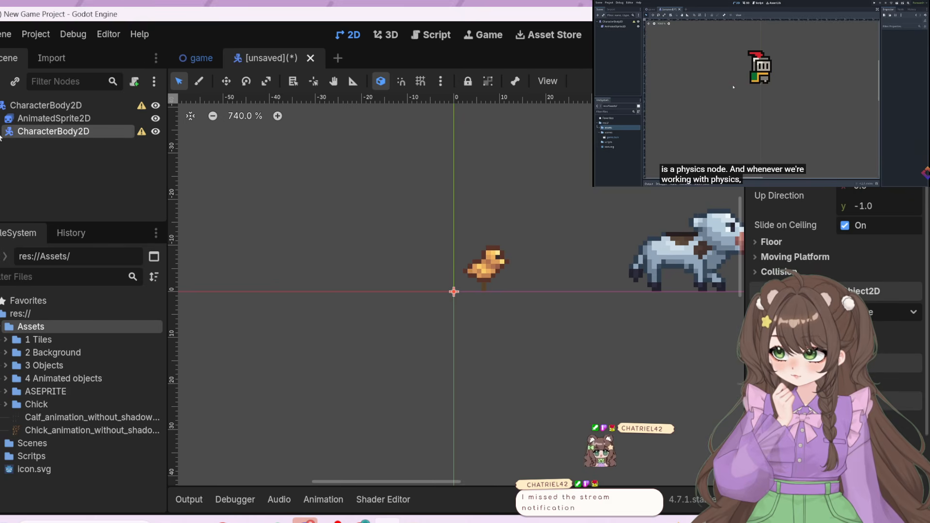
Instantiate game.tscn as a child of the nested CharacterBody2D, and cut the resulting Game node out again
right_click(36, 132)
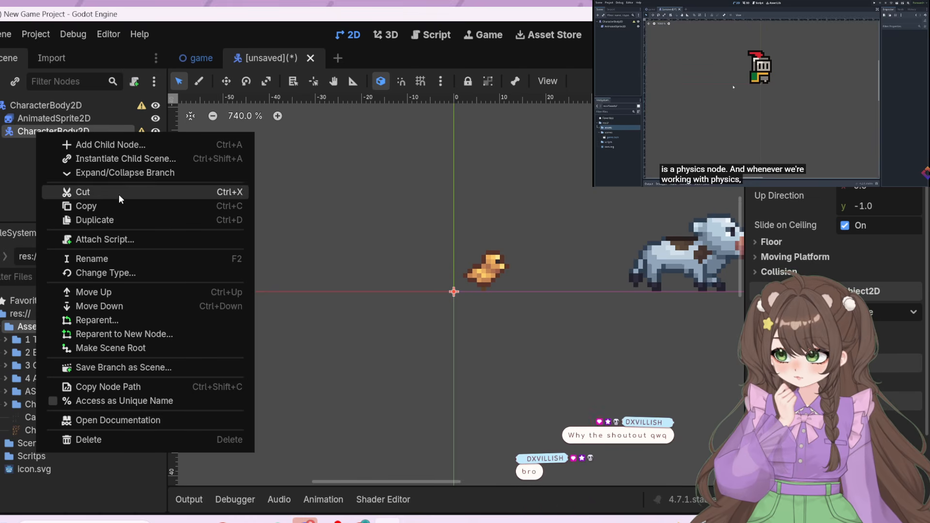
click(107, 161)
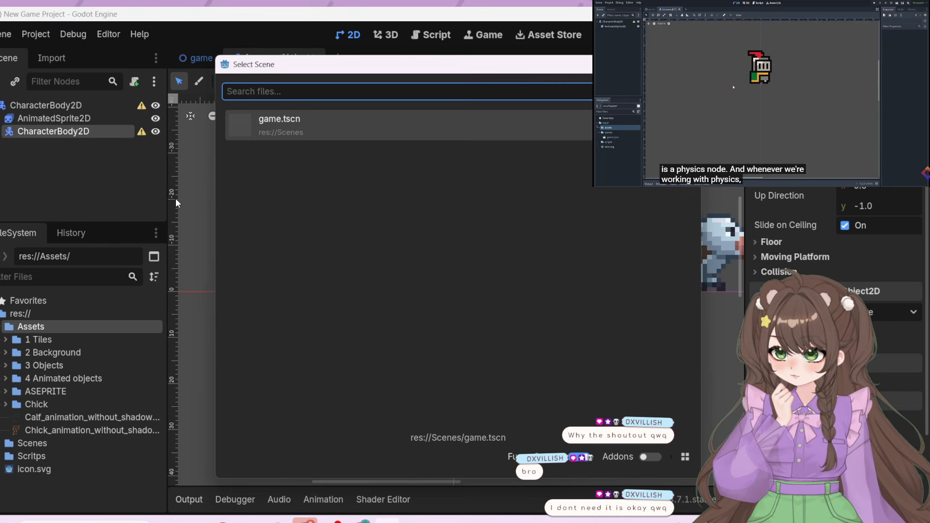
double_click(359, 127)
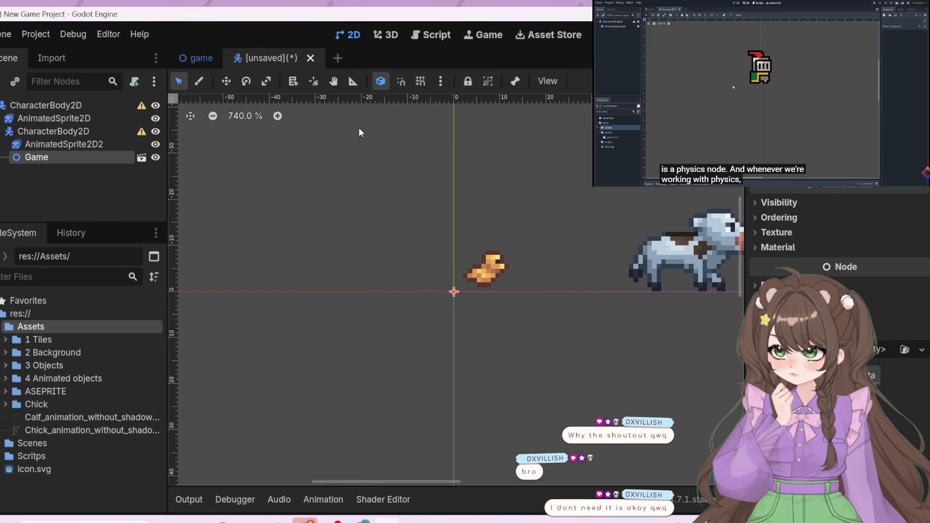
right_click(110, 154)
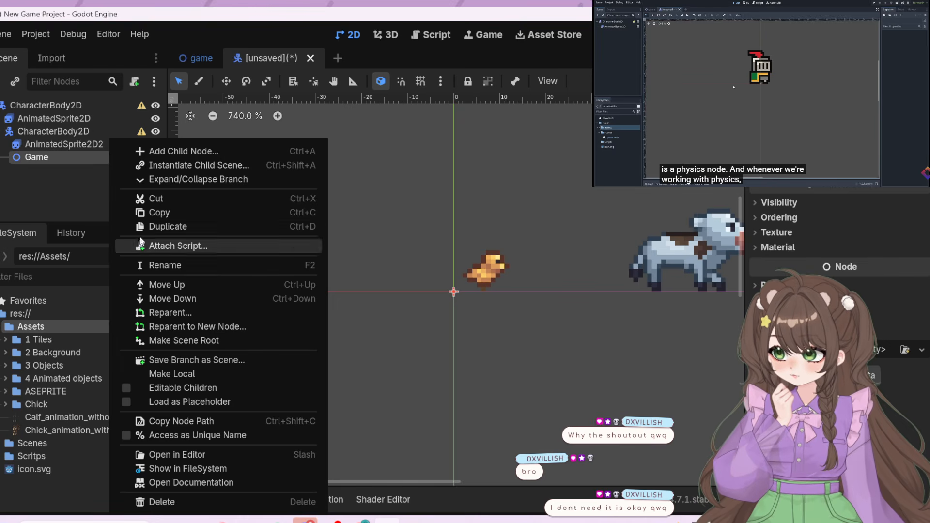
click(163, 199)
Try to move the nested CharacterBody2D to another level of the scene tree
click(33, 131)
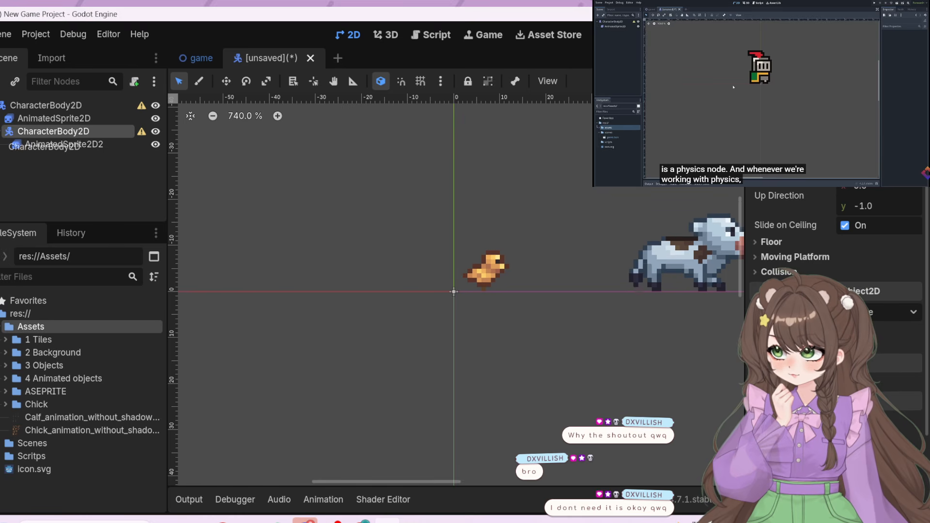
right_click(10, 120)
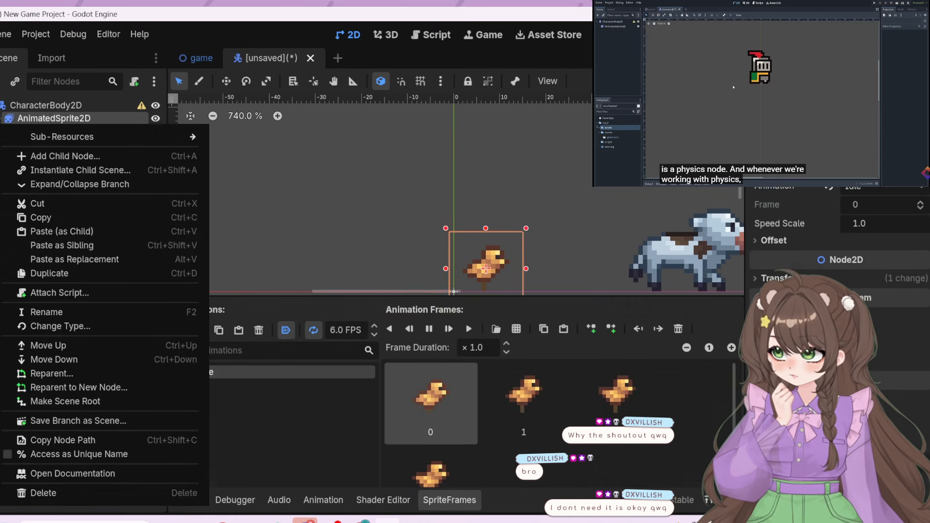
click(73, 119)
click(16, 131)
click(73, 118)
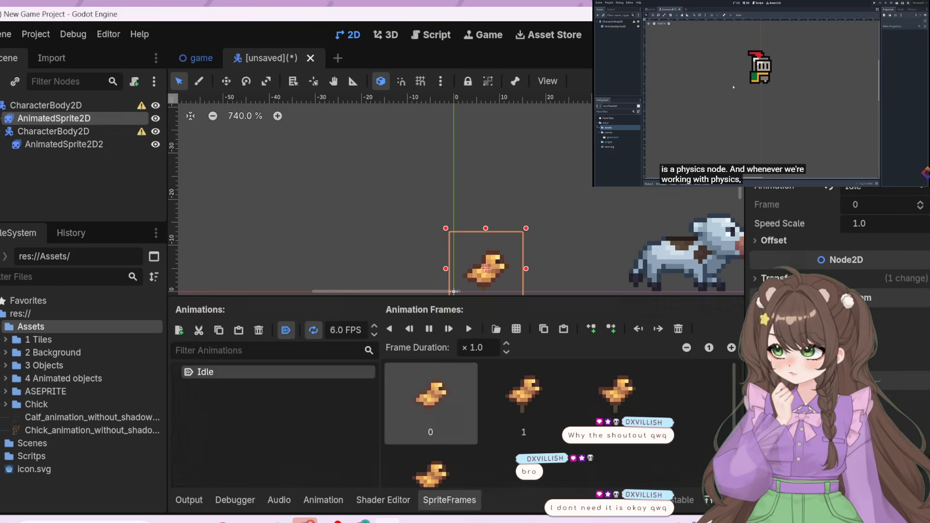
click(49, 131)
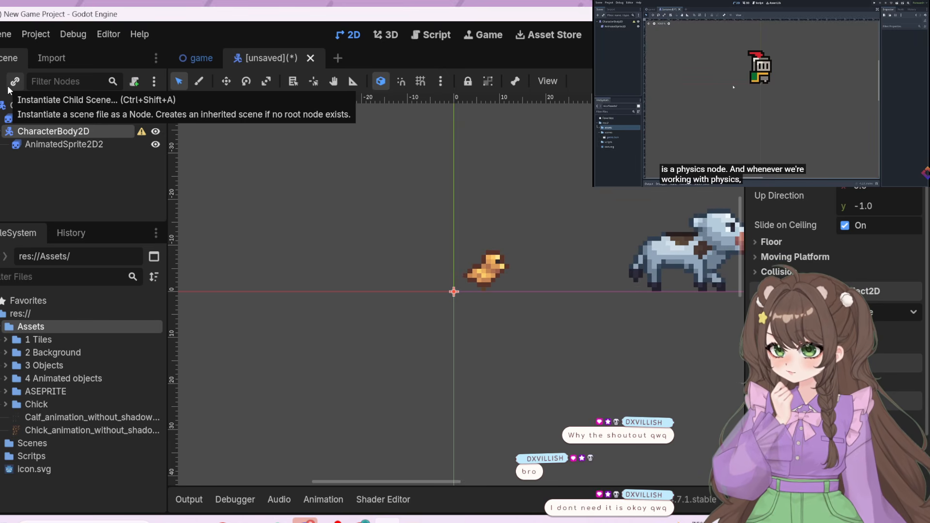
click(7, 86)
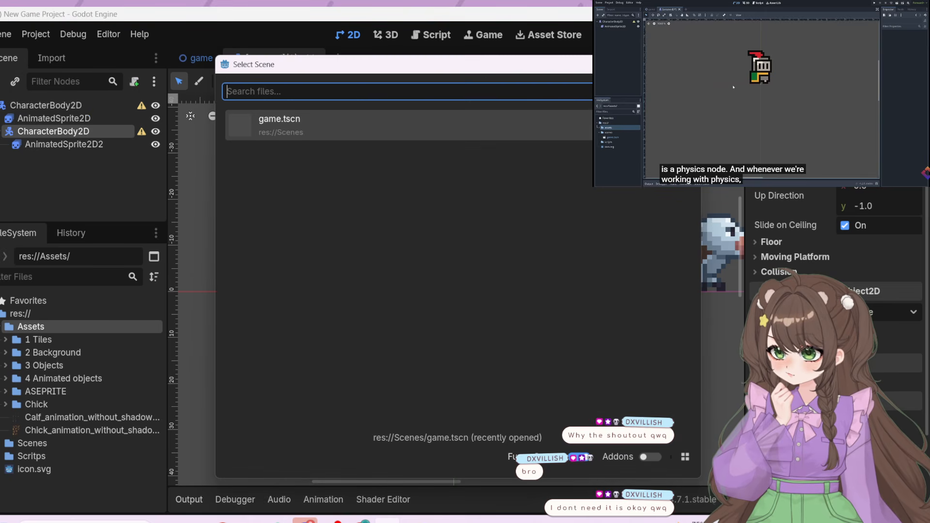
key(Escape)
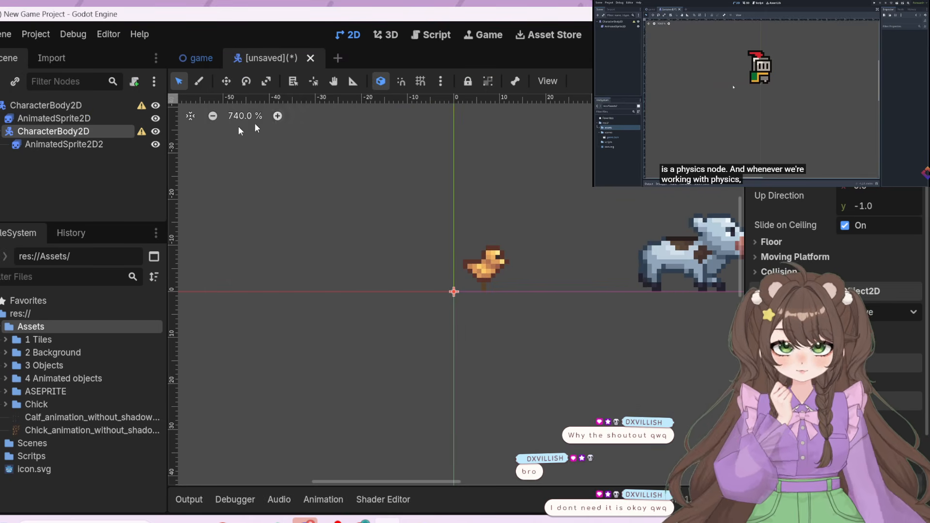
click(156, 86)
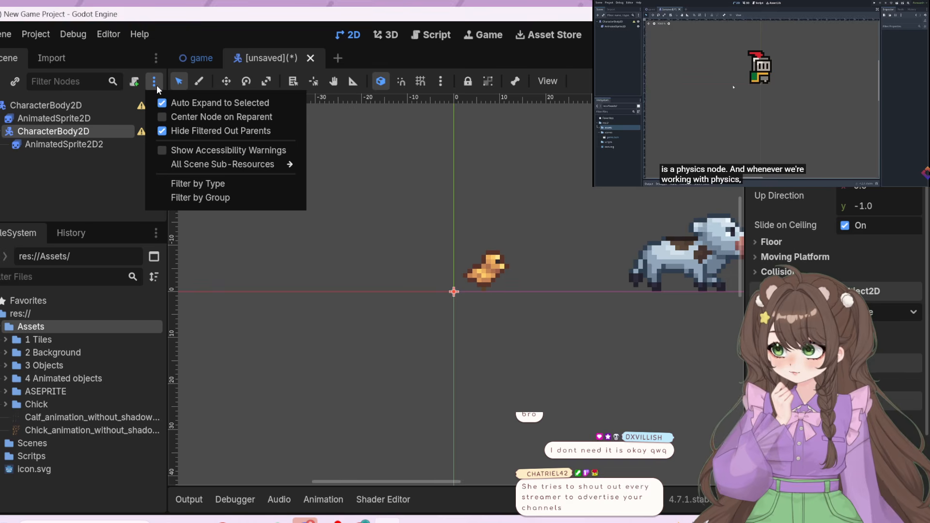
click(155, 82)
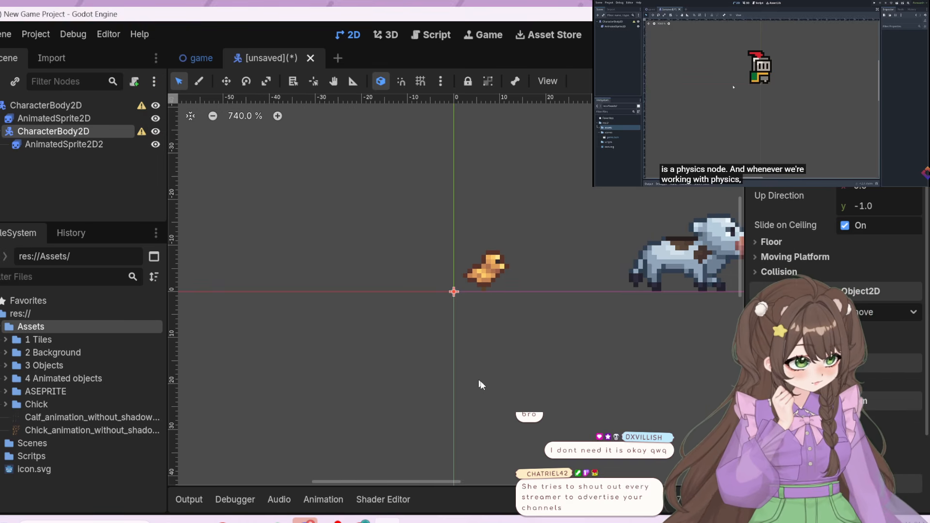
Try to move the root CharacterBody2D onto the chick's AnimatedSprite2D in the scene tree, with the calf's branch collapsed
middle_drag(605, 345, 466, 346)
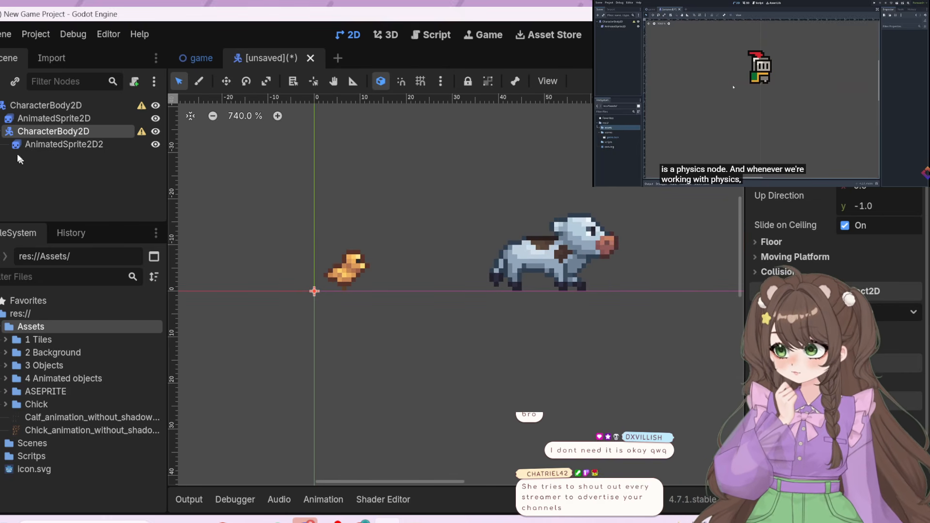
click(2, 131)
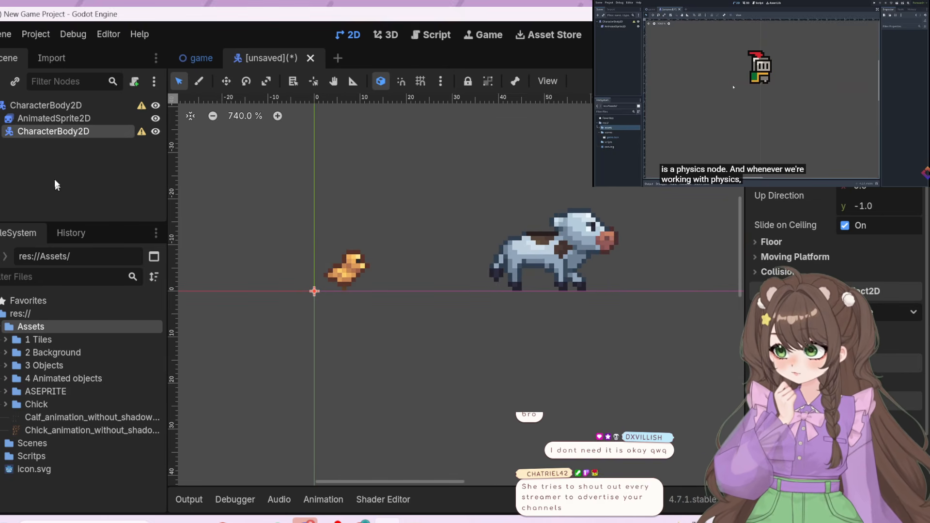
click(2, 132)
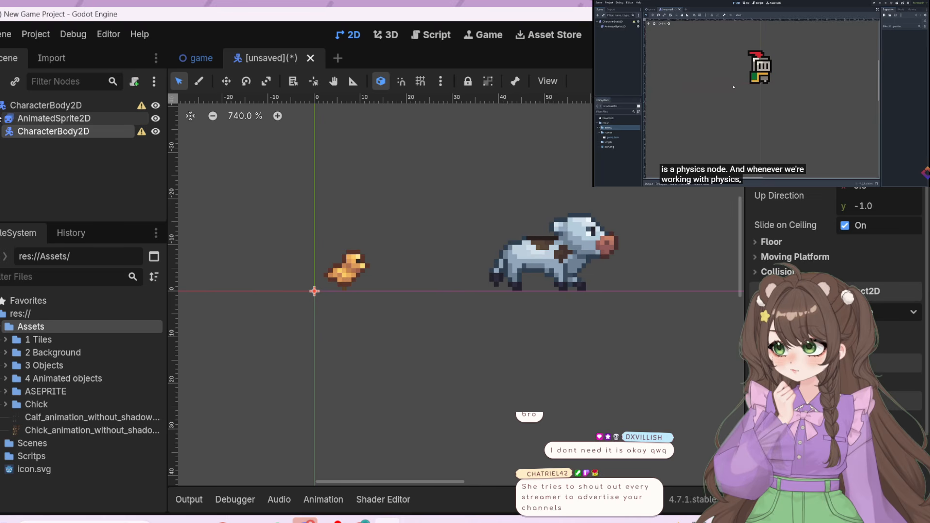
drag(3, 107, 44, 120)
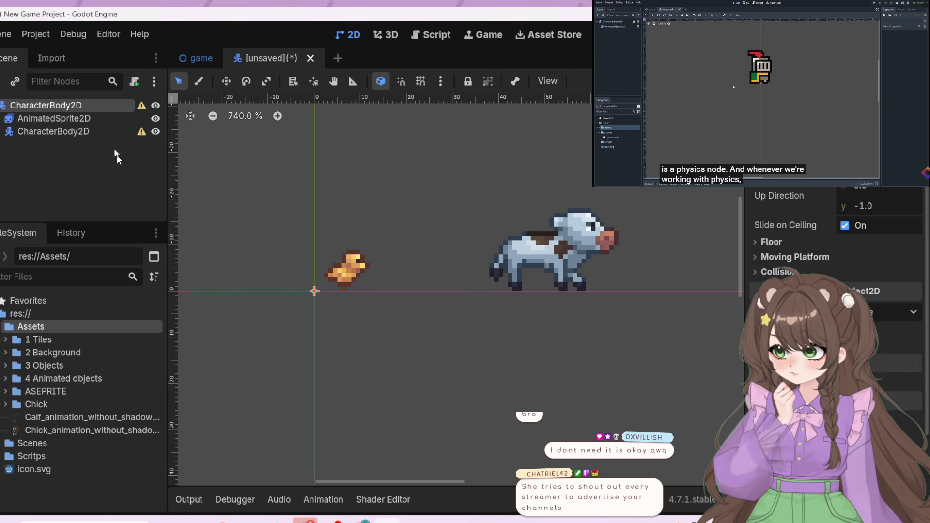
right_click(103, 100)
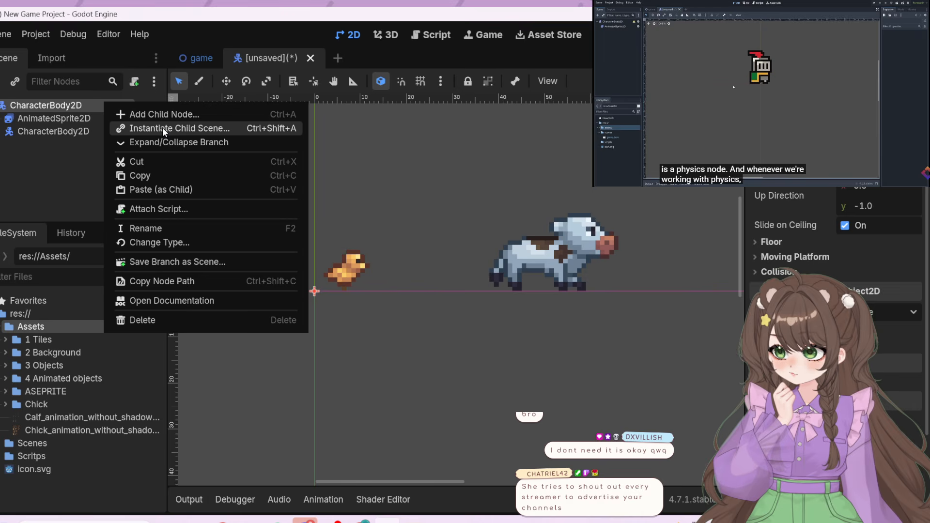
click(5, 181)
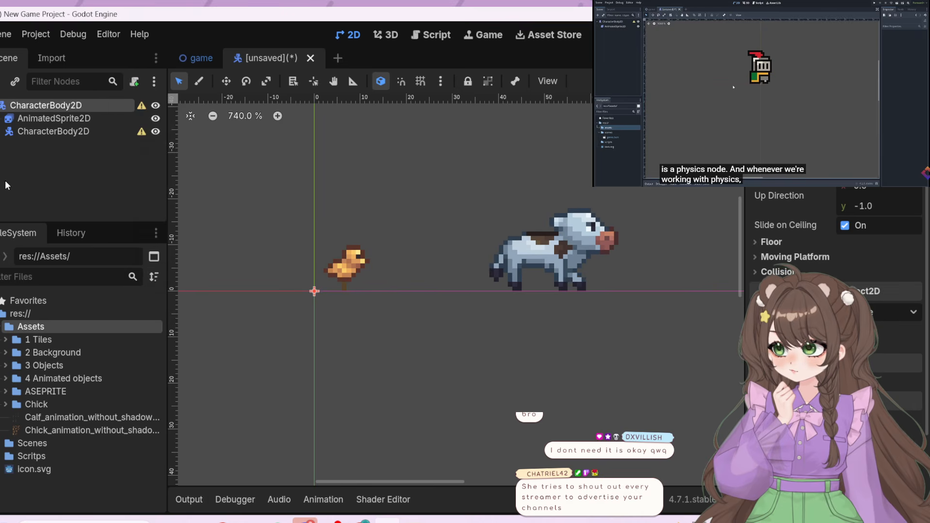
Try once more to reparent the nested CharacterBody2D with Keep Global Transform on, and check which child its branch holds
click(43, 133)
right_click(40, 131)
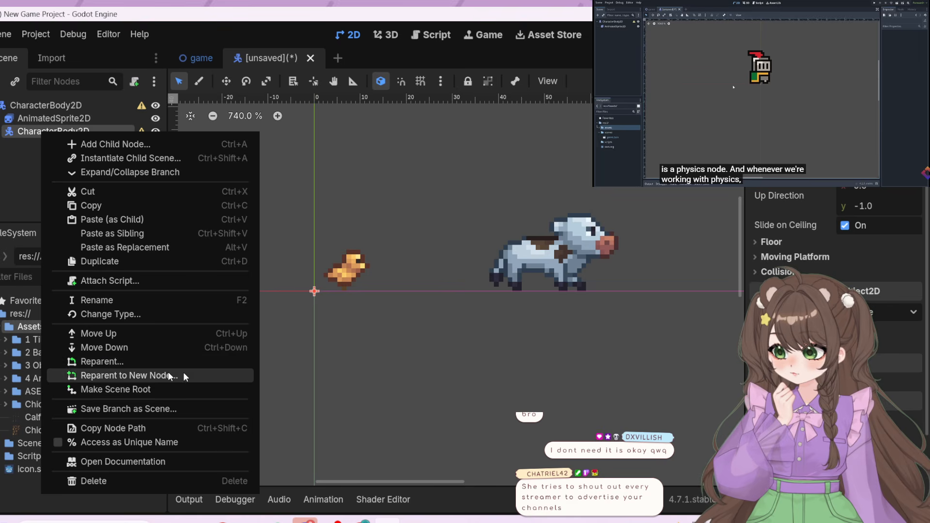
click(209, 362)
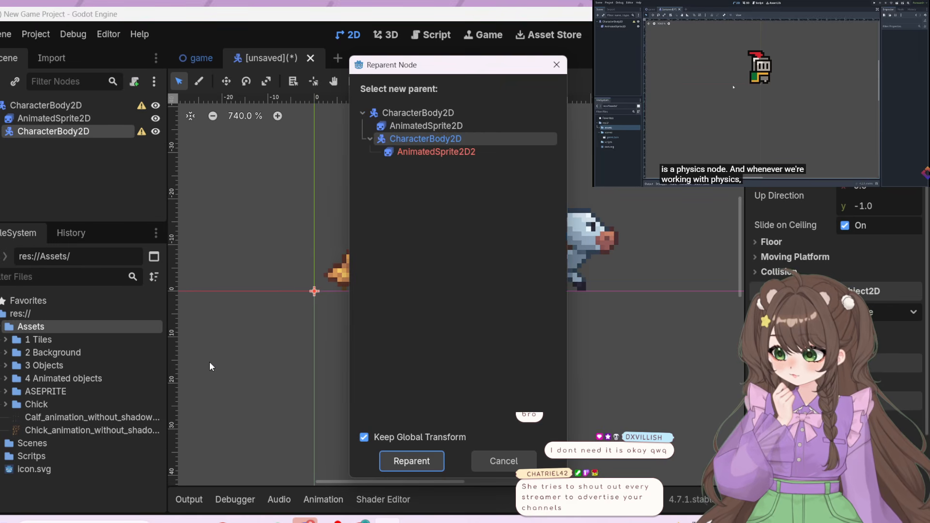
click(386, 137)
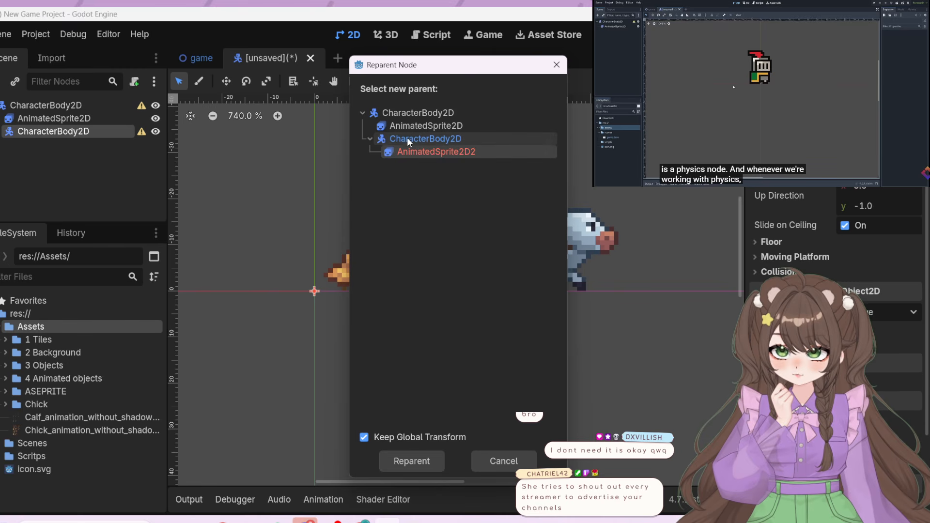
click(402, 459)
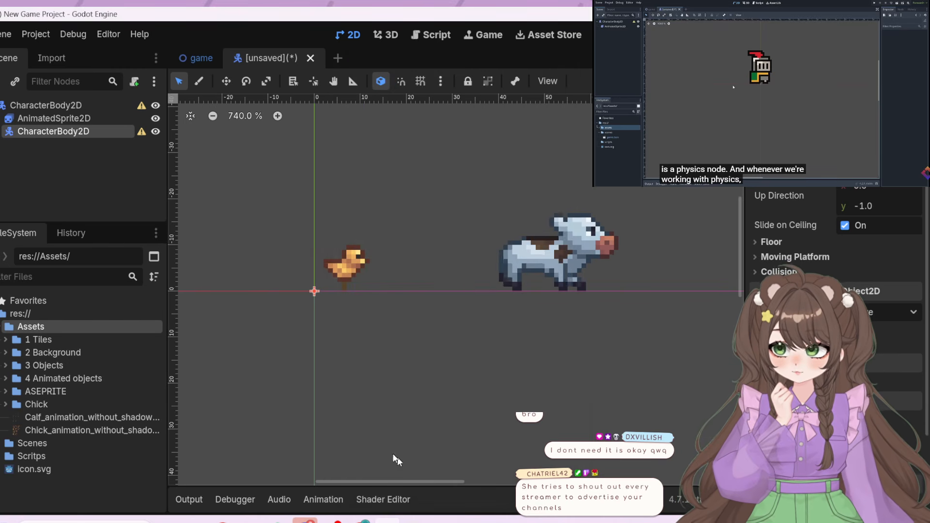
click(1, 132)
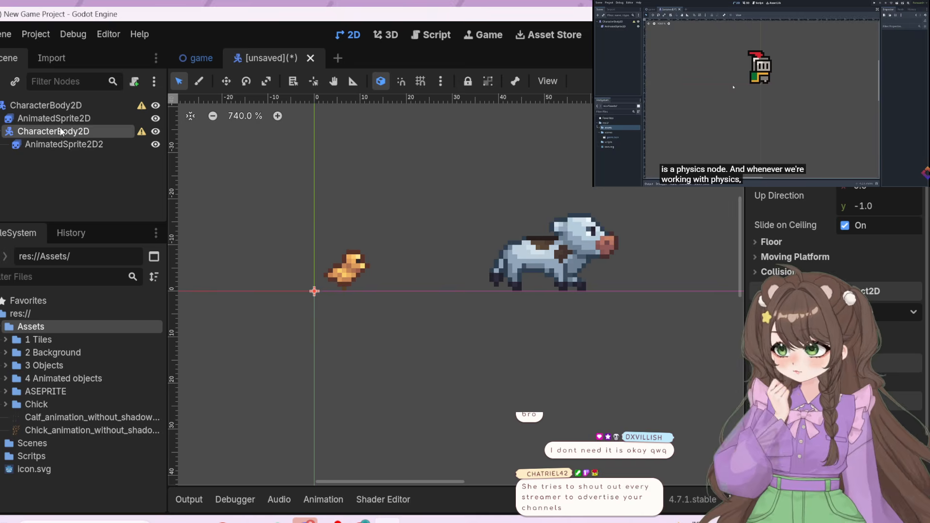
click(0, 132)
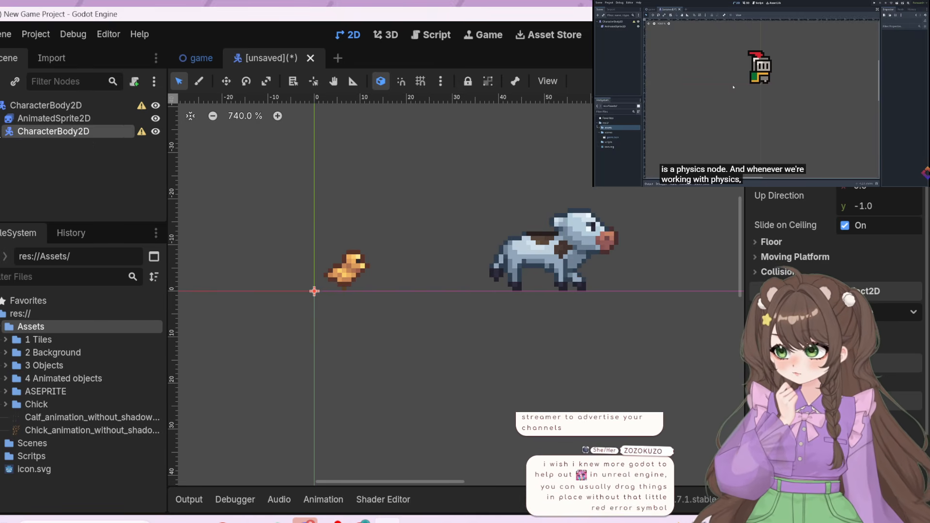
Move the calf's AnimatedSprite2D2 out of the nested CharacterBody2D so that it sits directly under the root node
click(0, 131)
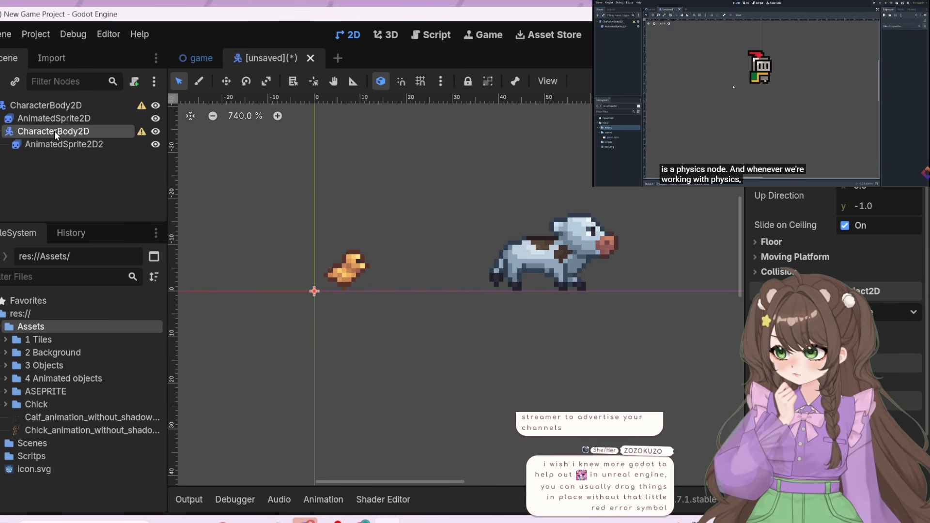
right_click(54, 131)
click(25, 130)
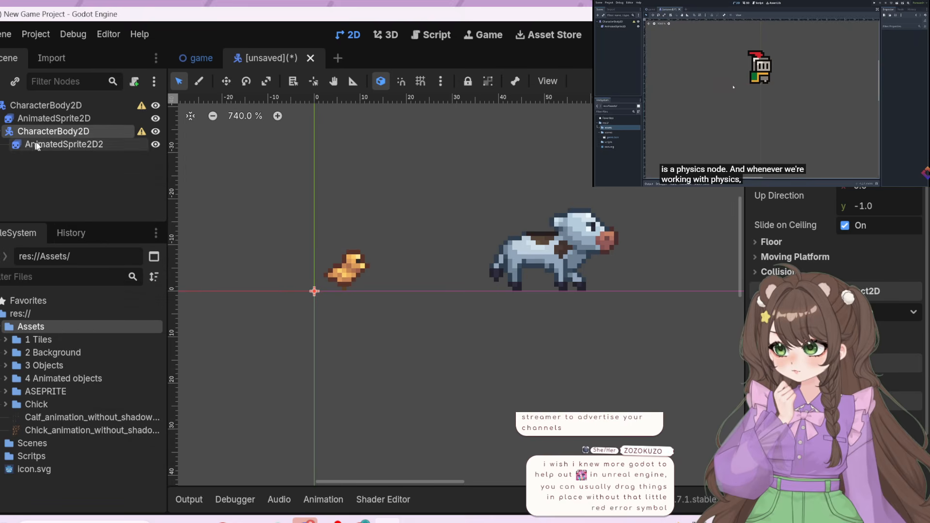
drag(36, 145, 29, 125)
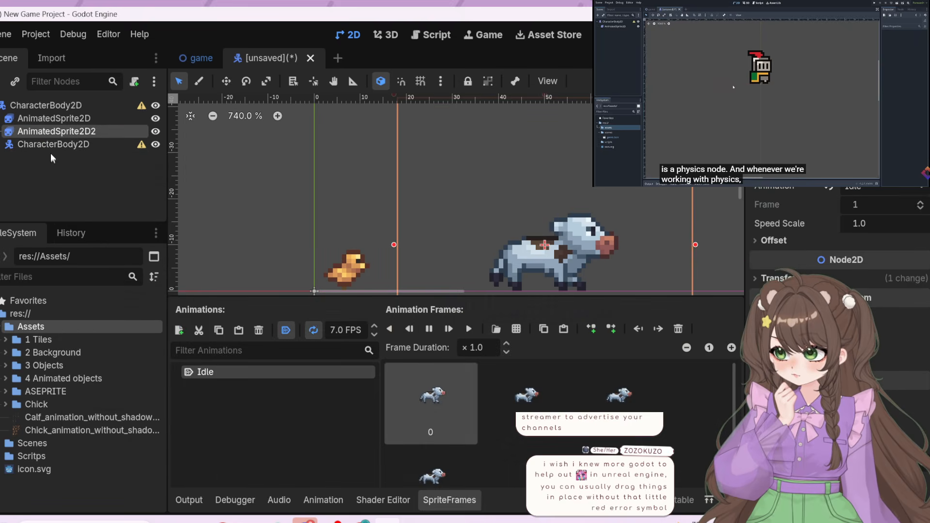
Cut the empty nested CharacterBody2D out of the scene tree
click(49, 143)
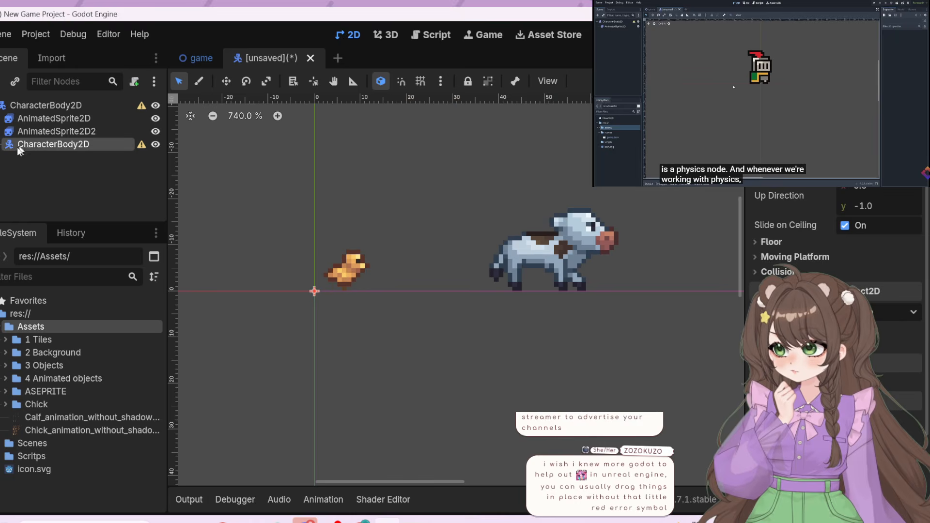
mouse_move(21, 141)
mouse_down()
mouse_move(2, 164)
mouse_move(2, 92)
mouse_move(9, 156)
mouse_move(22, 151)
mouse_up()
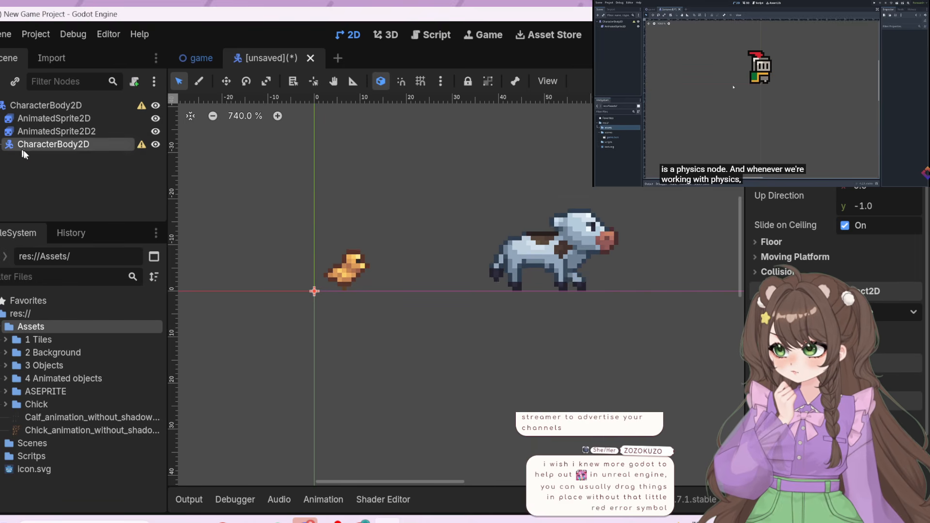
double_click(81, 145)
click(110, 153)
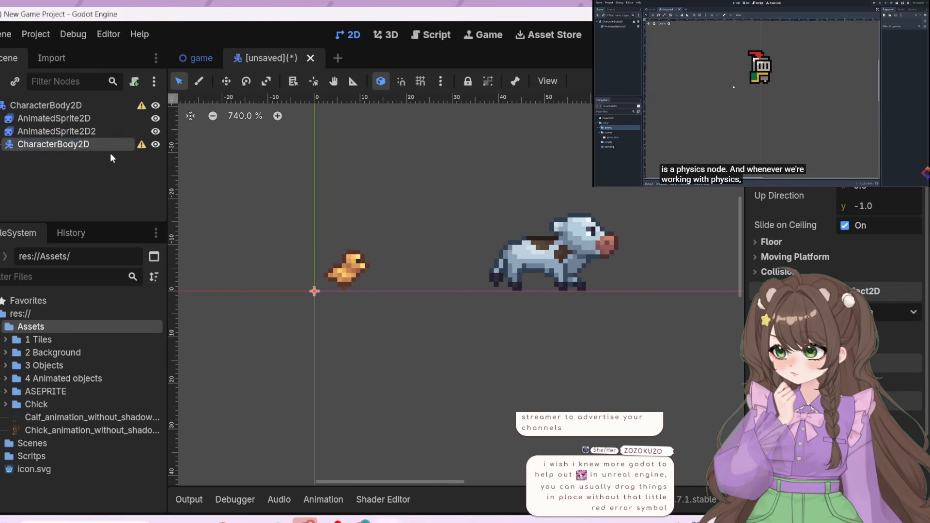
click(108, 146)
click(112, 159)
right_click(113, 146)
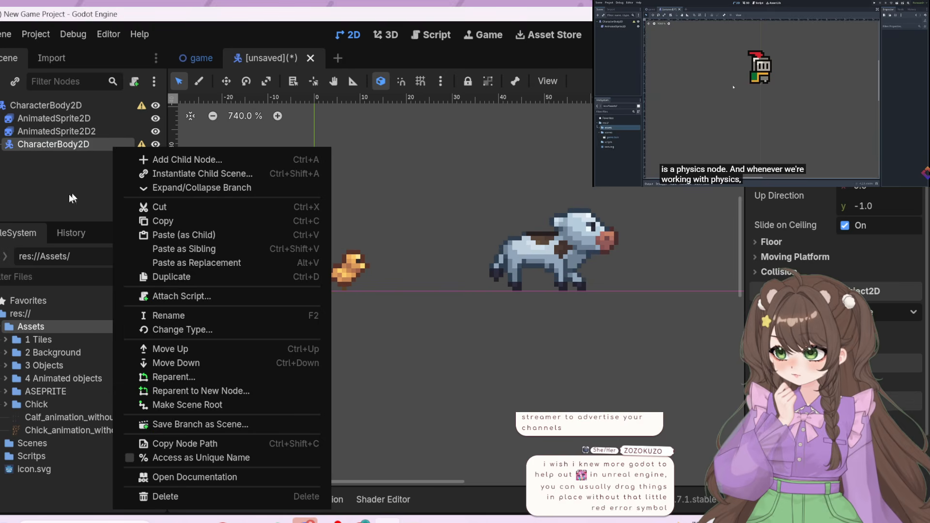
click(172, 206)
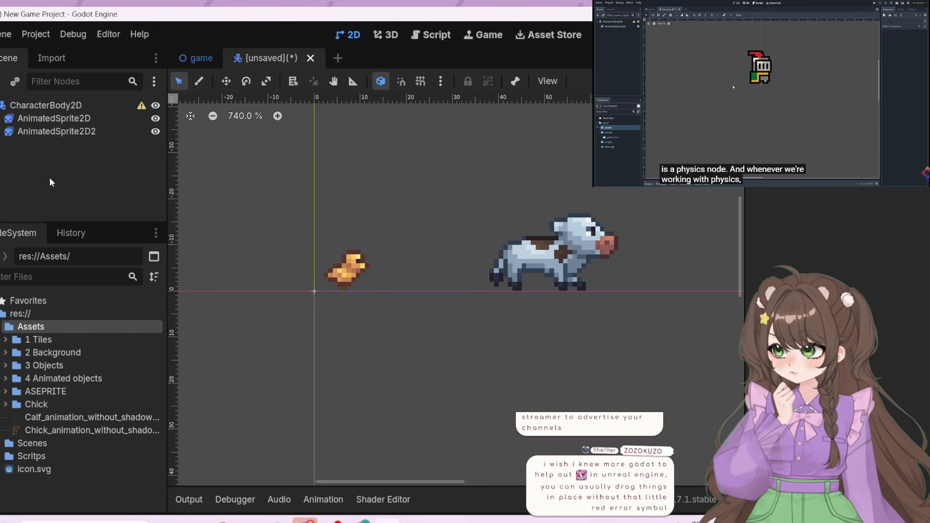
Add a new CharacterBody2D node as a child of the root CharacterBody2D
key(ctrl+a)
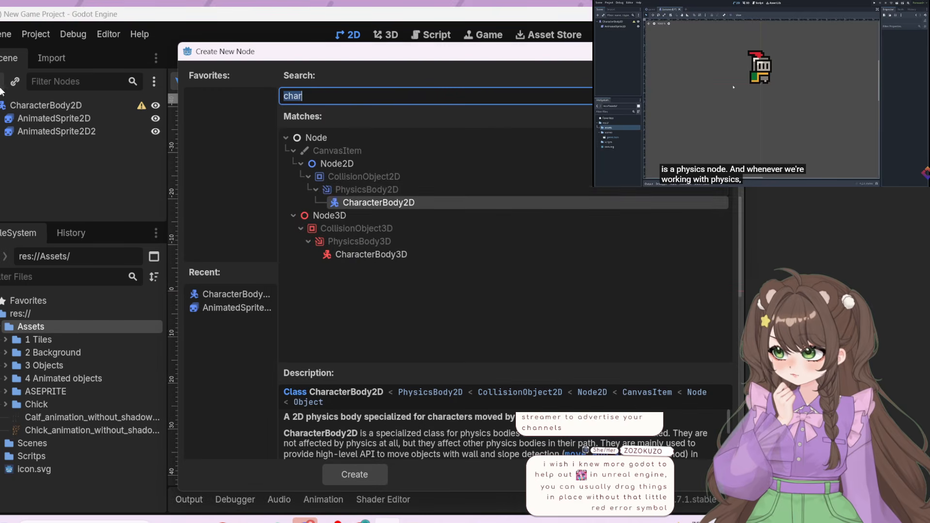
click(382, 202)
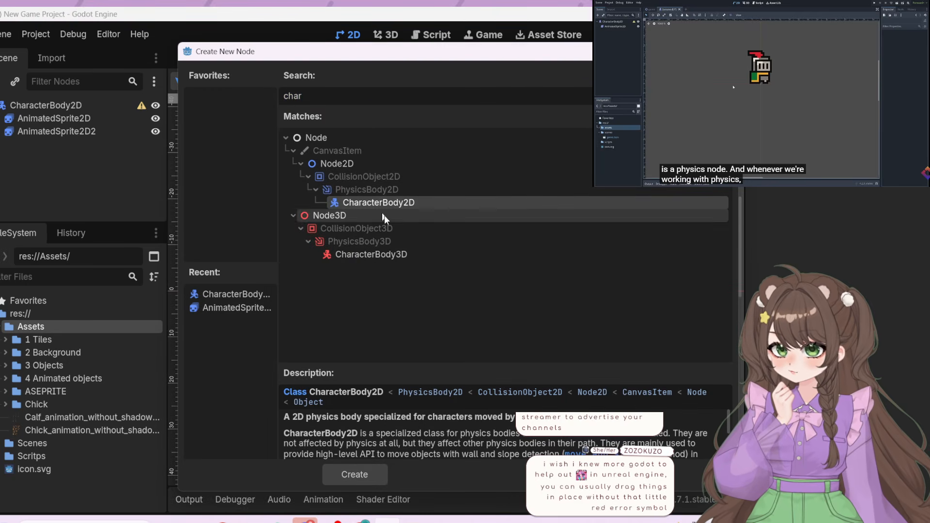
click(368, 476)
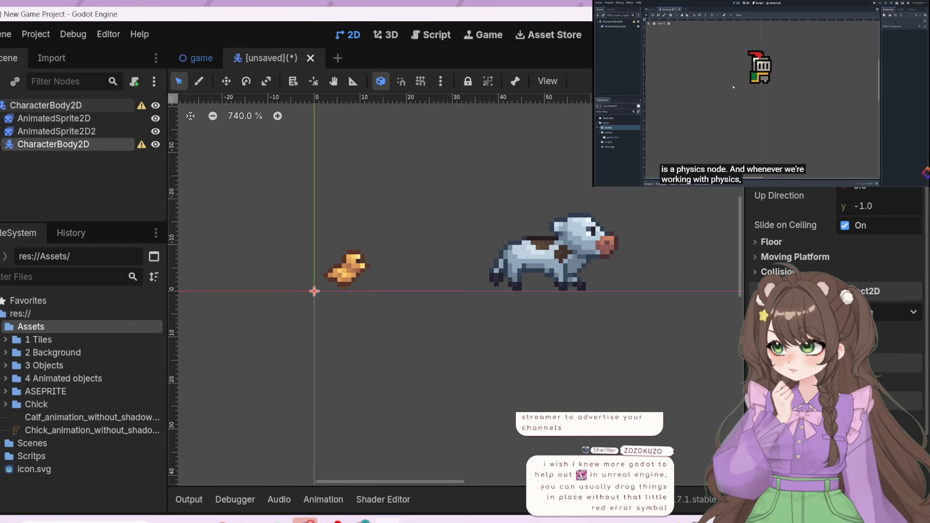
Delete the newly added child CharacterBody2D from the scene tree
click(2, 107)
click(2, 106)
right_click(92, 143)
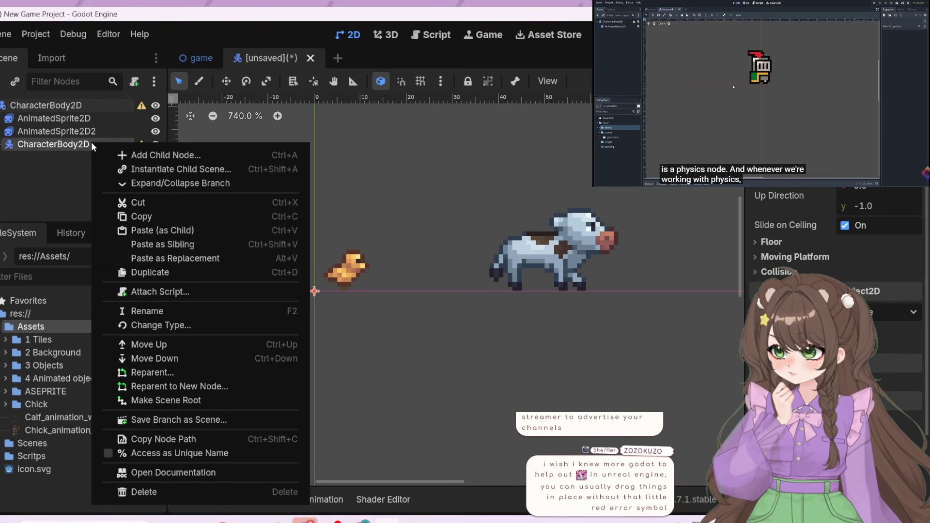
click(204, 492)
click(420, 287)
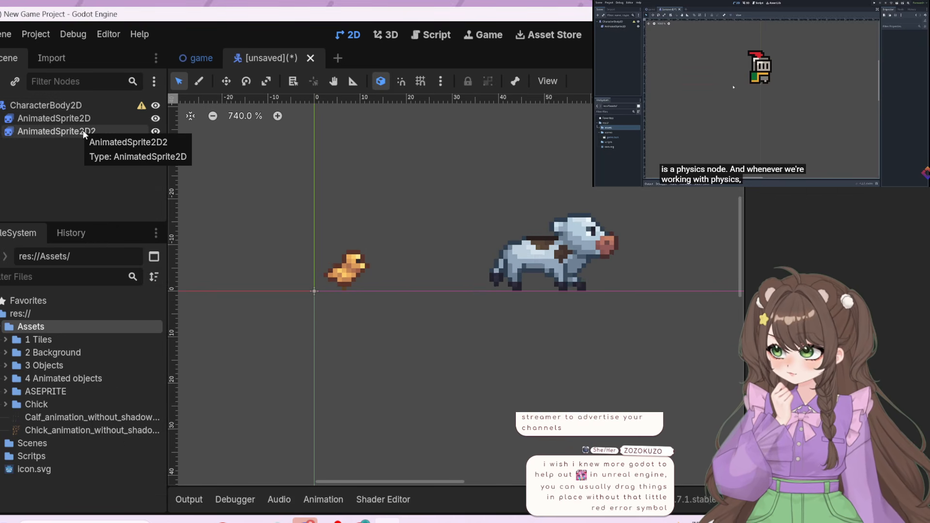
click(1, 105)
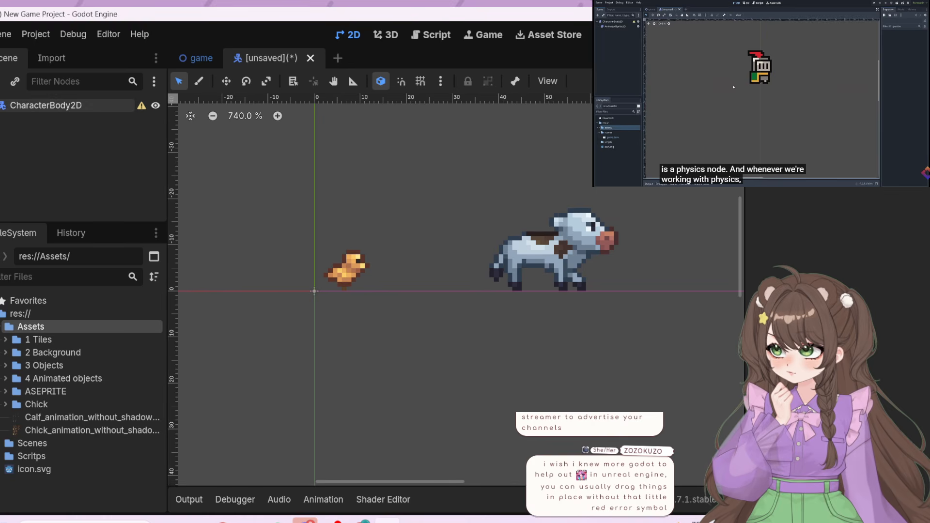
right_click(77, 139)
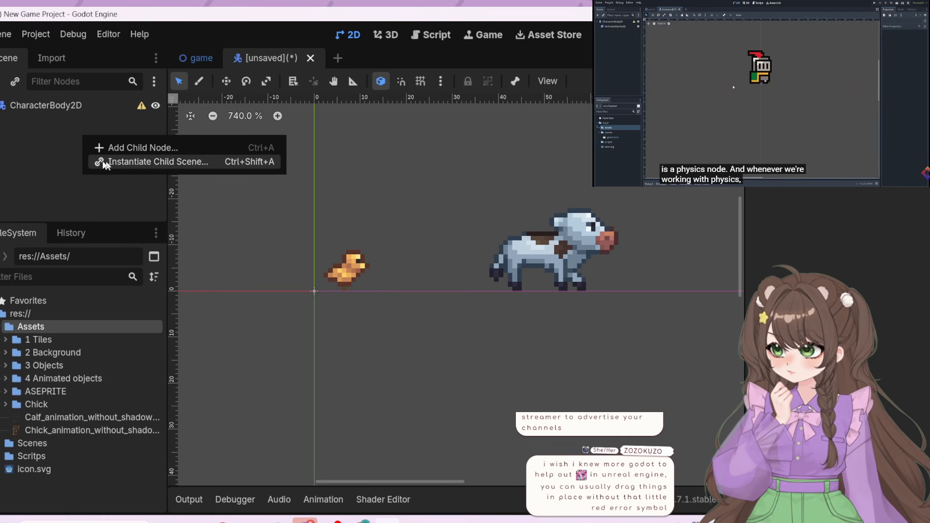
click(47, 151)
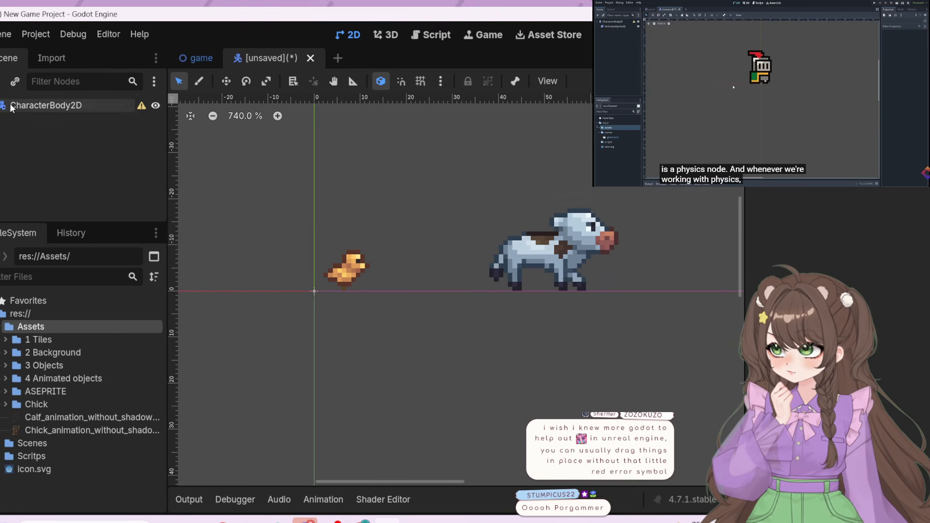
Create another CharacterBody2D under the root node and nest the calf's AnimatedSprite2D2 inside it
key(ctrl+a)
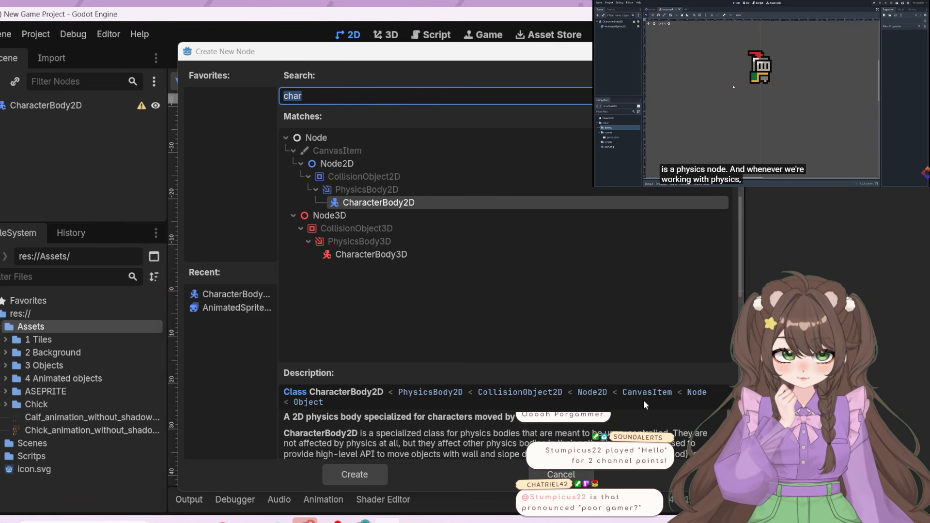
scroll(556, 433, down, 1)
scroll(556, 433, down, 4)
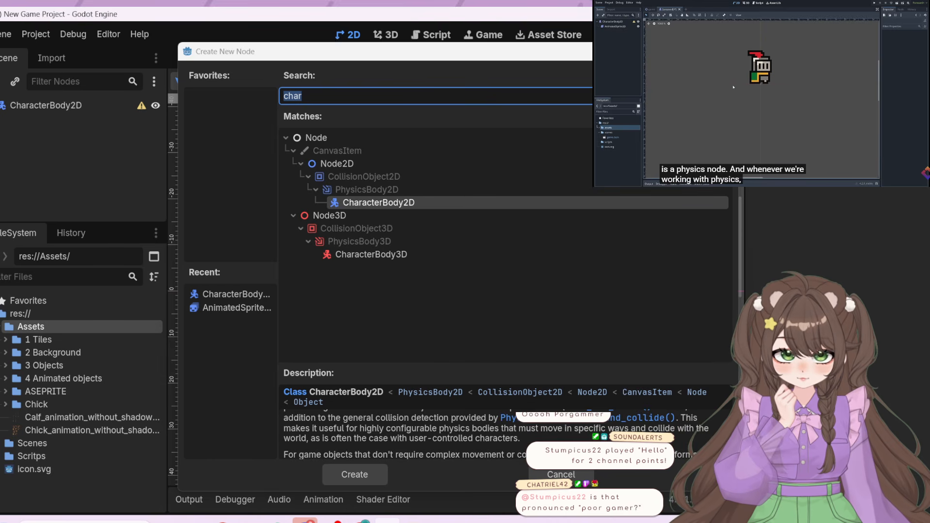
scroll(494, 433, up, 5)
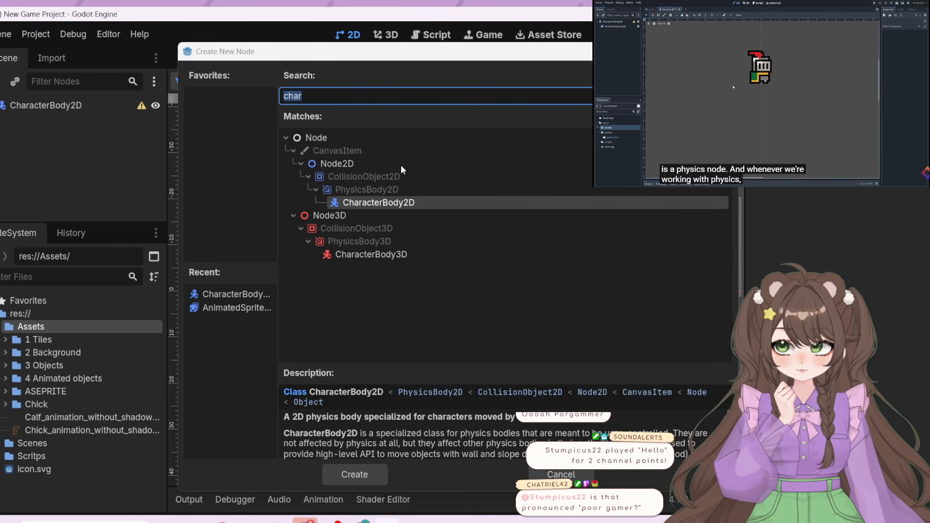
click(378, 475)
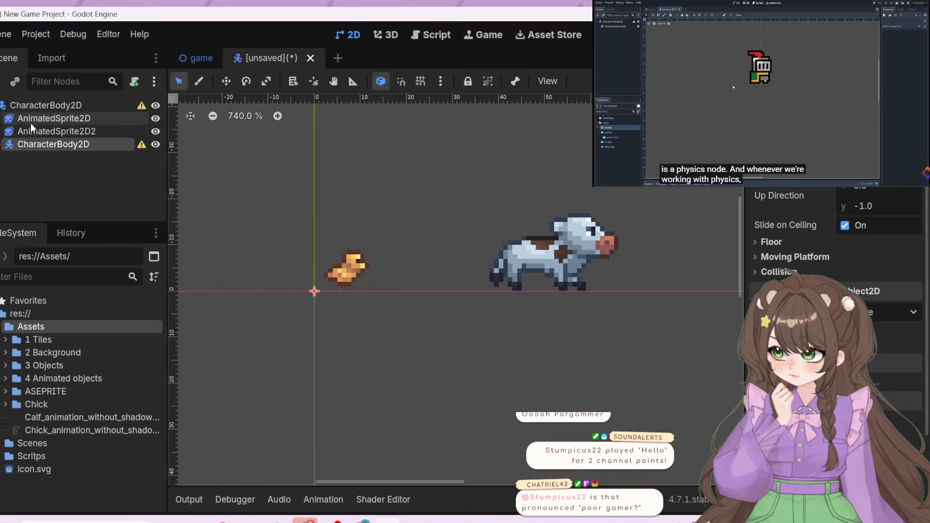
drag(32, 131, 33, 145)
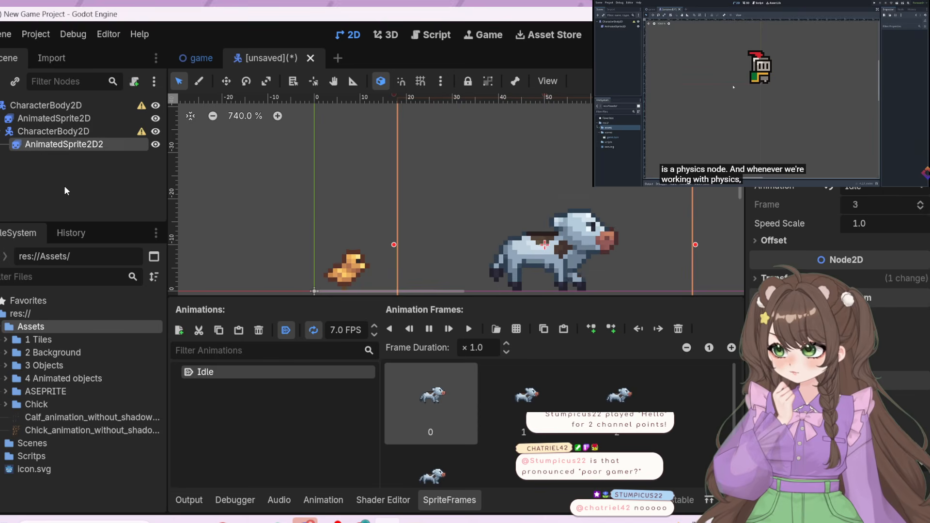
Rename the nested CharacterBody2D that holds the calf's sprite to "CharacterBody2D COW"
right_click(29, 131)
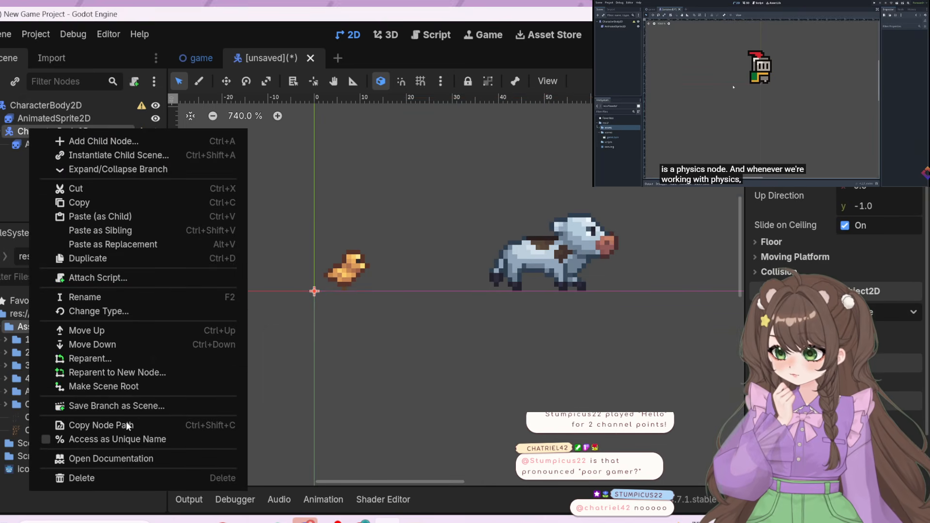
click(97, 298)
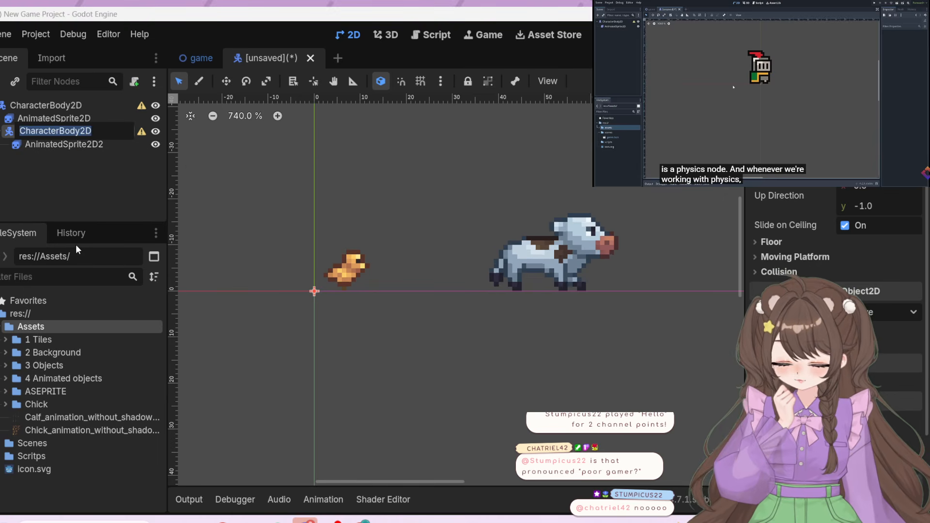
click(103, 135)
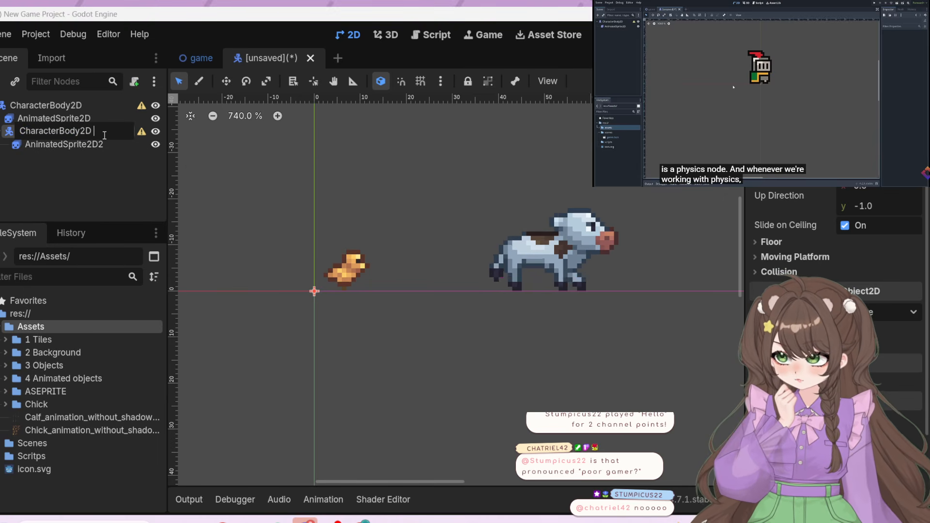
text(COW)
key(Return)
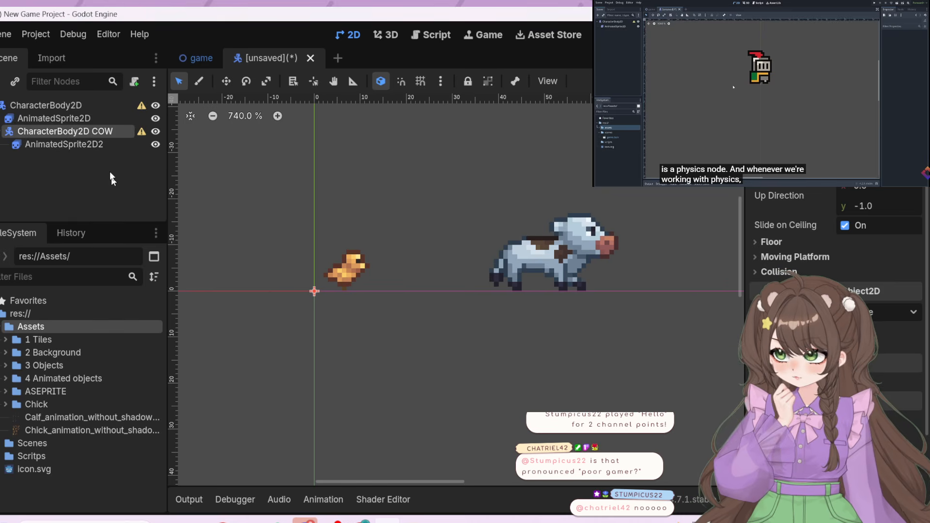
Rename the root CharacterBody2D to "CharacterBody2D CHICKEN"
right_click(92, 106)
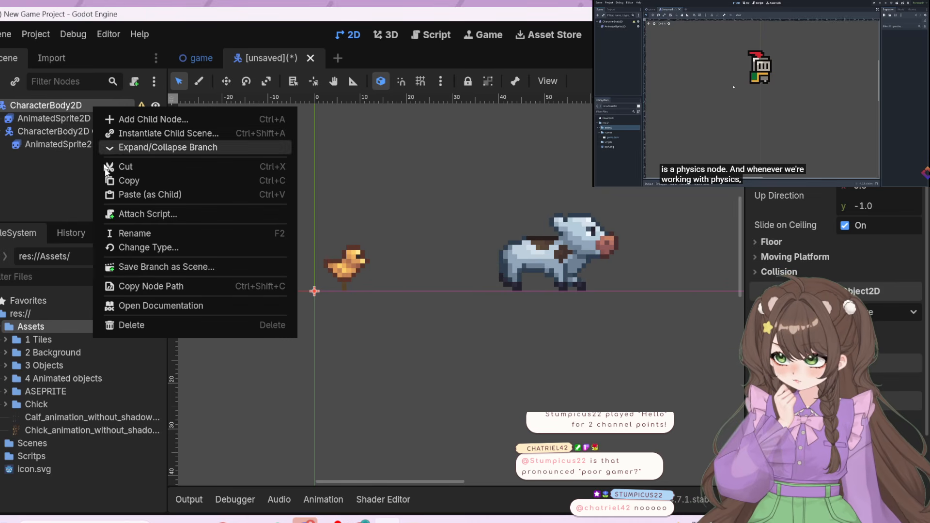
click(135, 234)
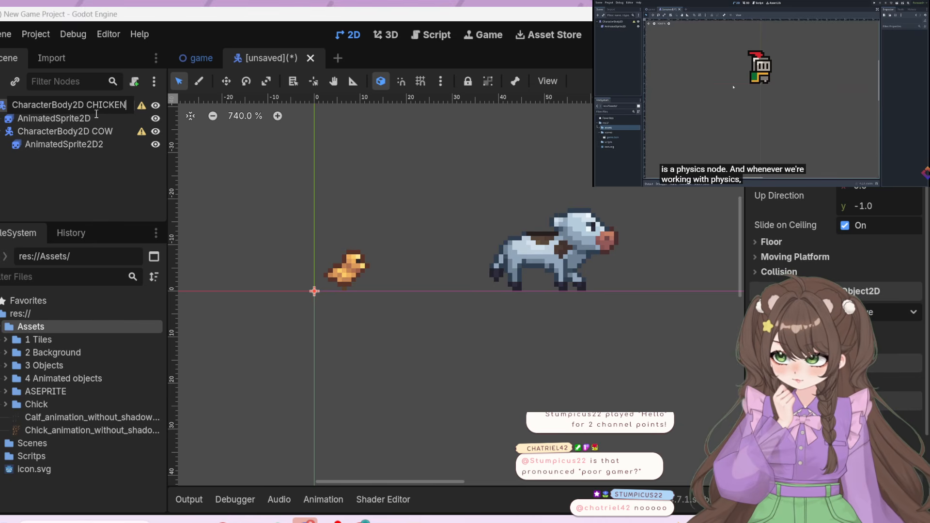
key(Return)
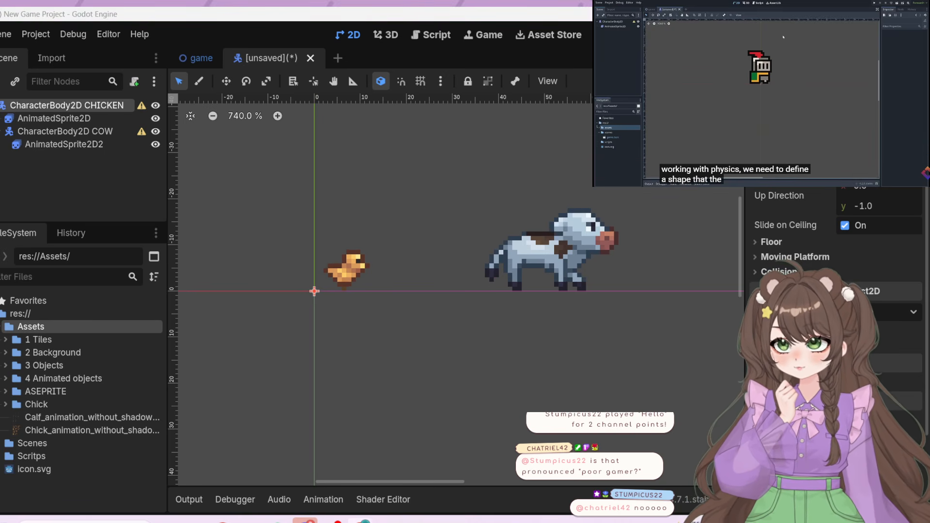
Add a CollisionShape2D to the CharacterBody2D CHICKEN node and nest it under the chick's AnimatedSprite2D
click(99, 119)
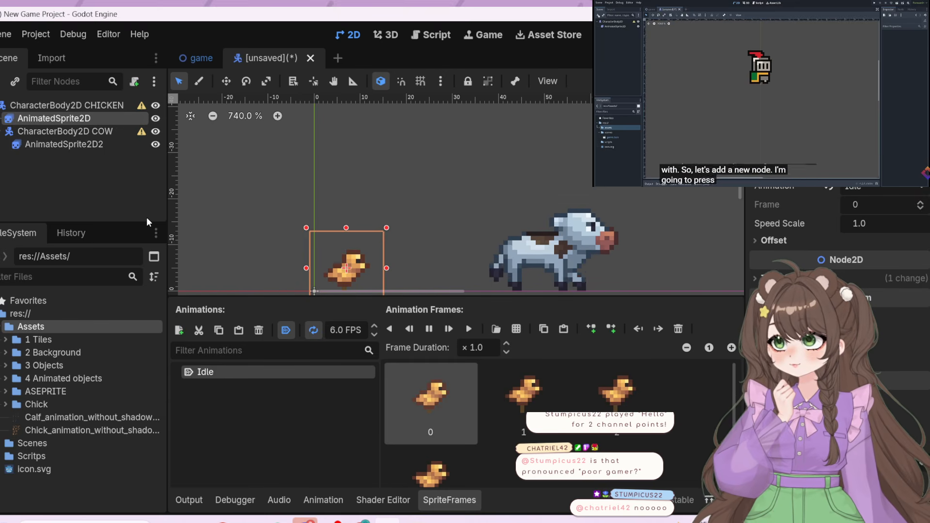
click(51, 106)
click(1, 81)
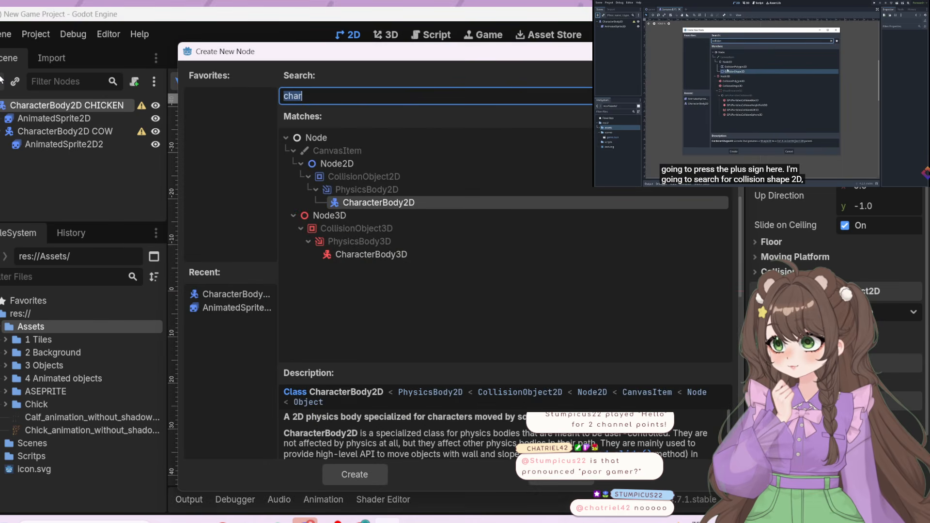
click(362, 96)
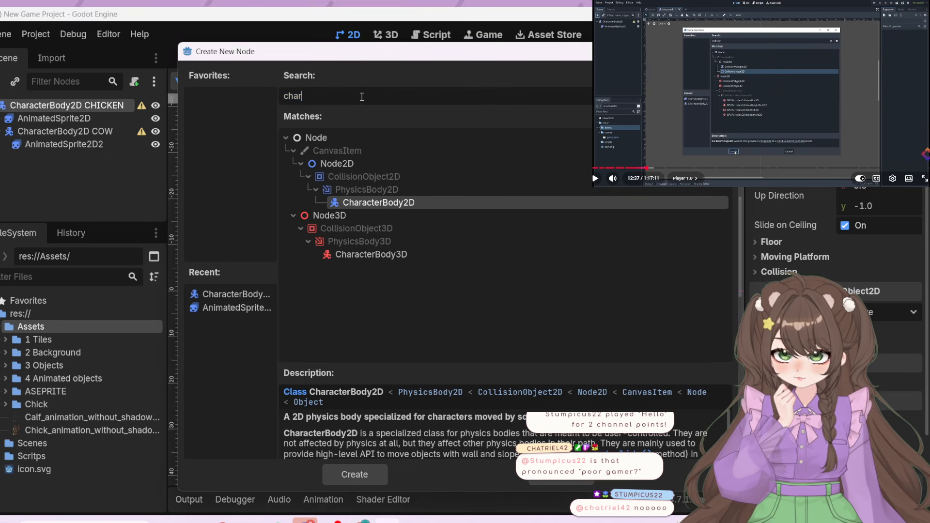
key(BackSpace)
key(BackSpace)
key(BackSpace)
text(olision)
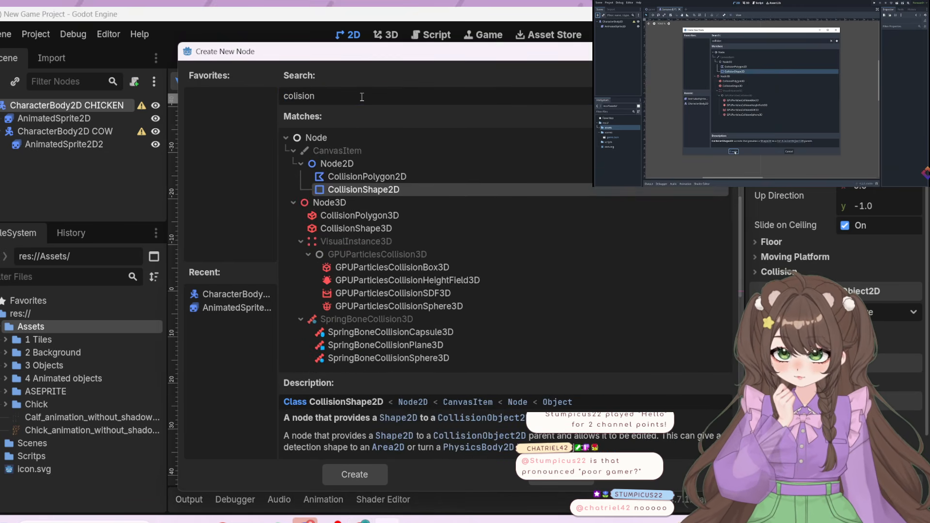
double_click(395, 191)
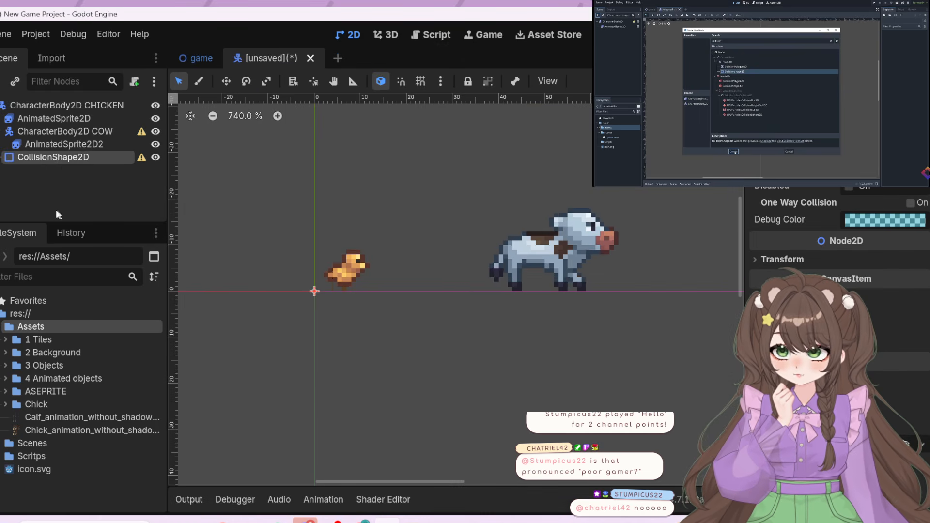
drag(45, 158, 33, 126)
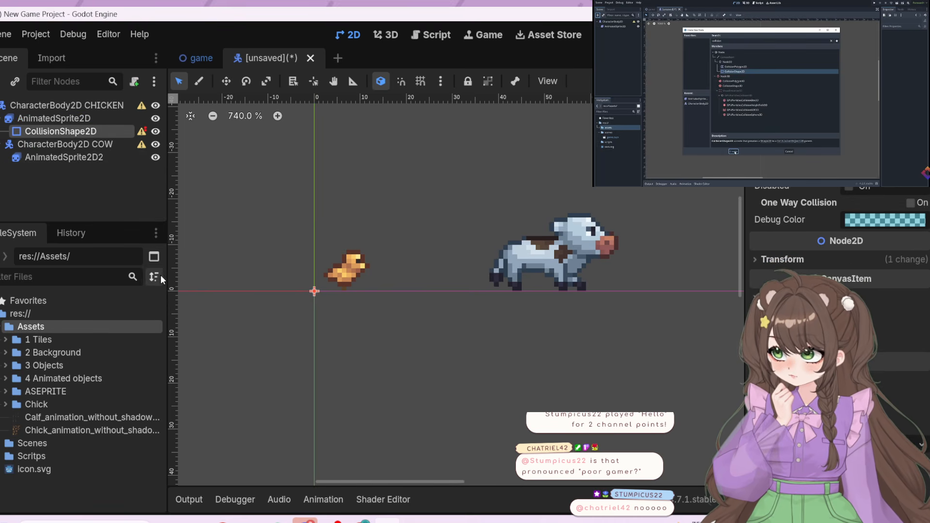
mouse_move(140, 133)
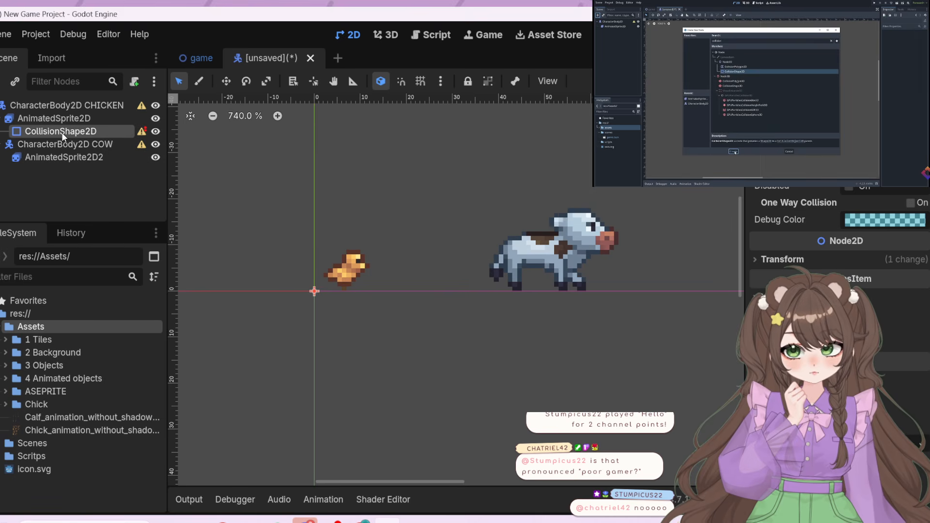
Move the CollisionShape2D directly under CharacterBody2D CHICKEN, placing it after the chick's AnimatedSprite2D
drag(62, 132, 29, 114)
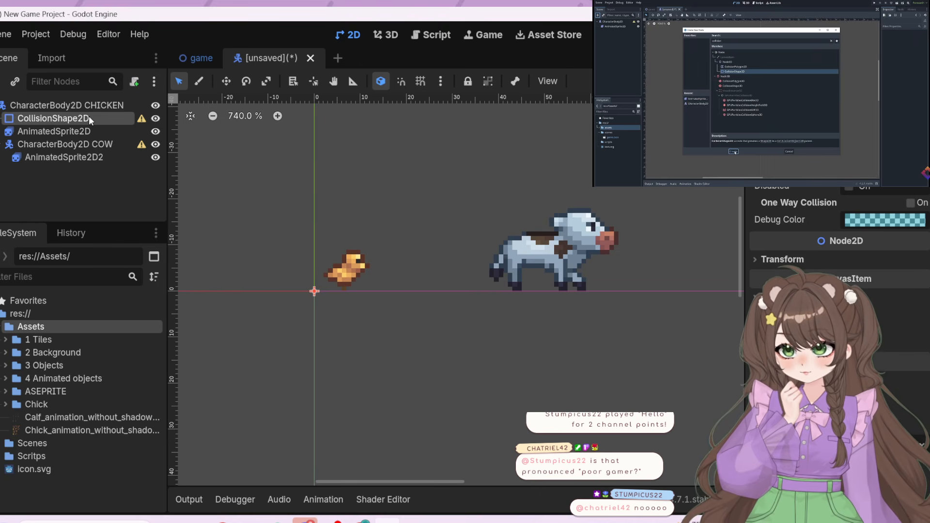
drag(85, 131, 75, 114)
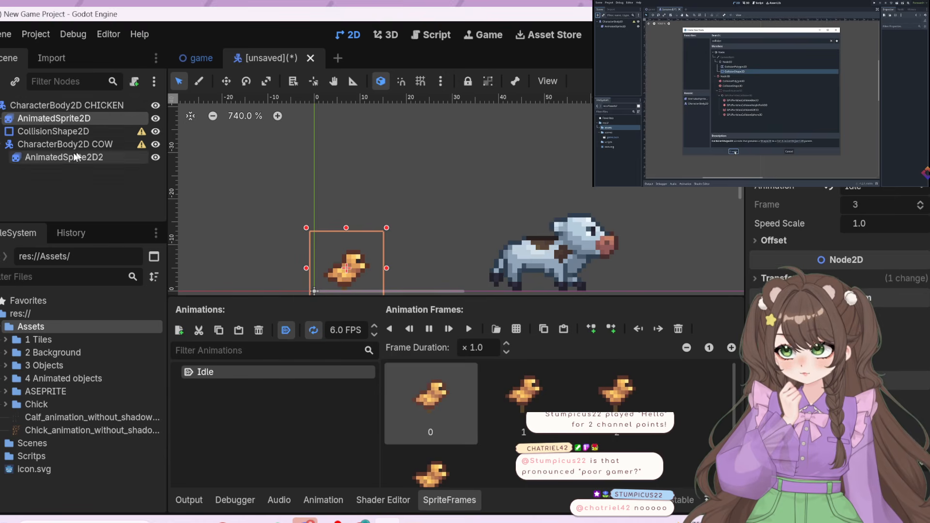
click(61, 181)
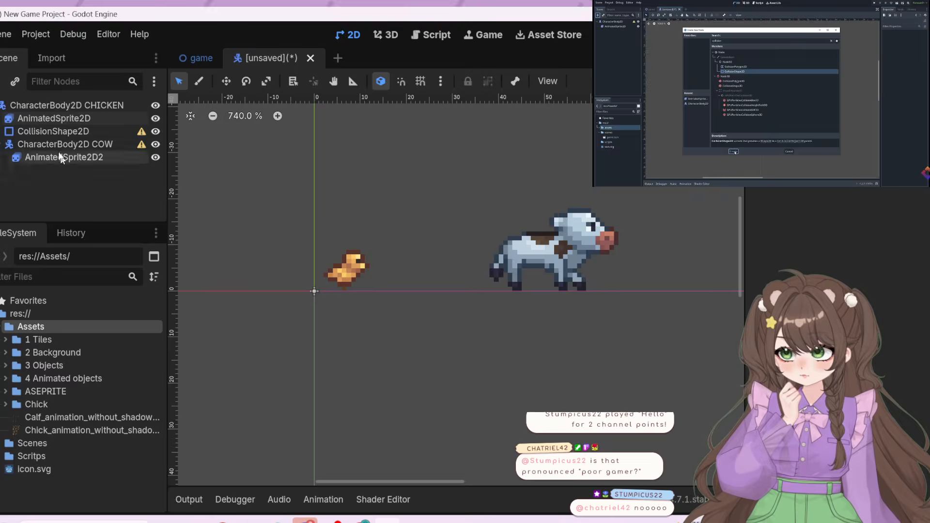
click(52, 129)
Assign a new CircleShape2D as the shape of the chick's CollisionShape2D
click(724, 114)
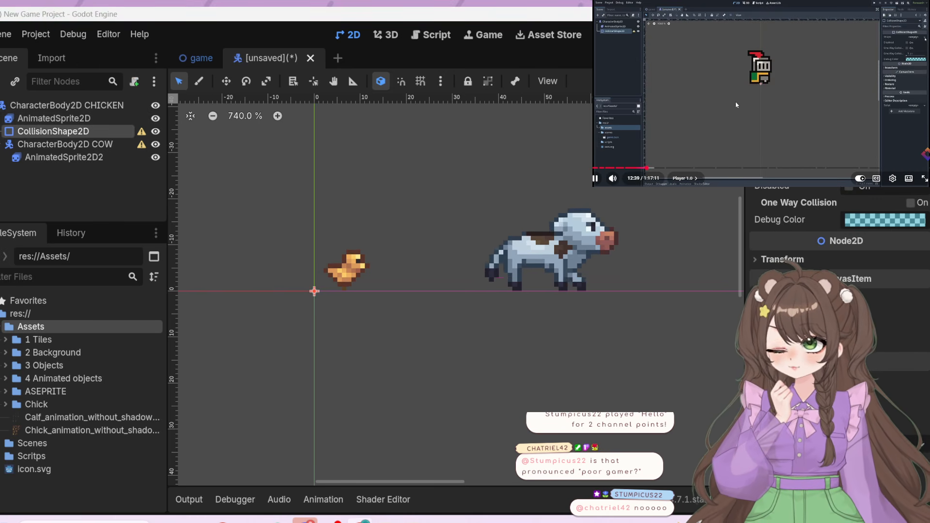
mouse_move(742, 103)
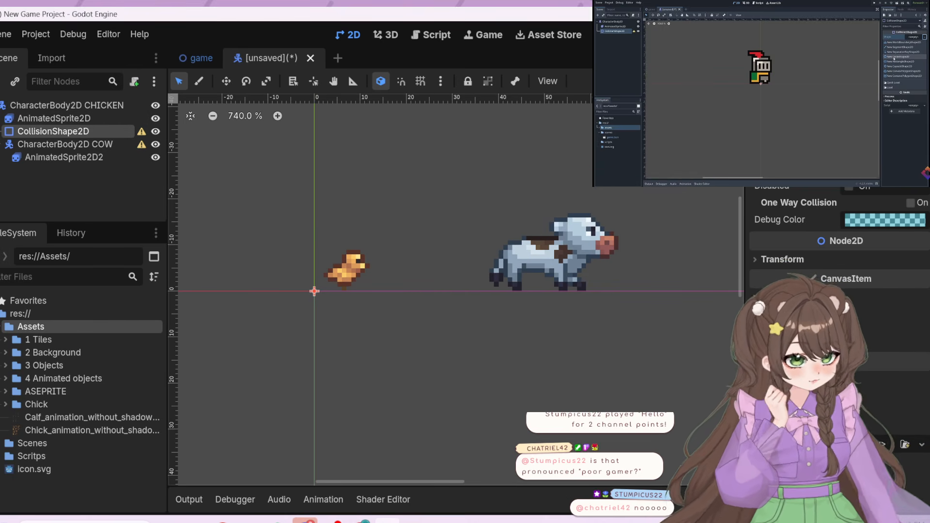
click(882, 169)
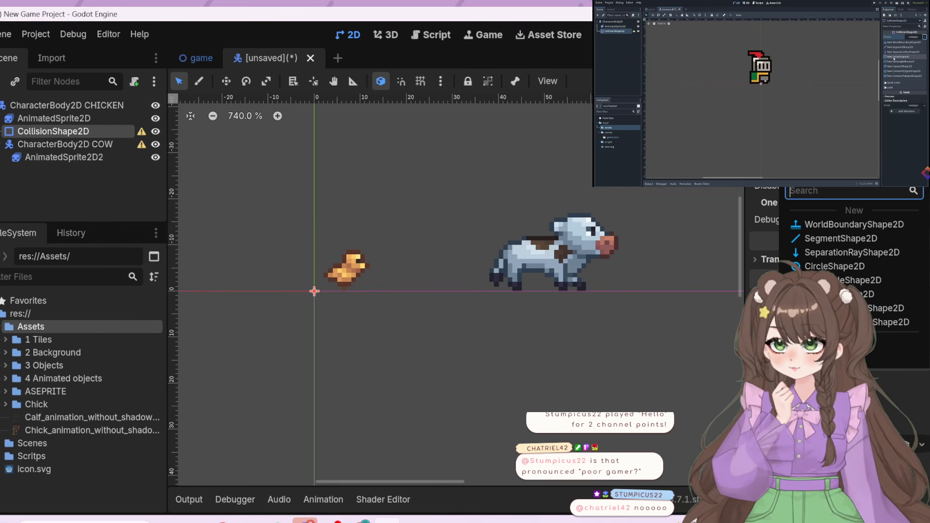
click(853, 122)
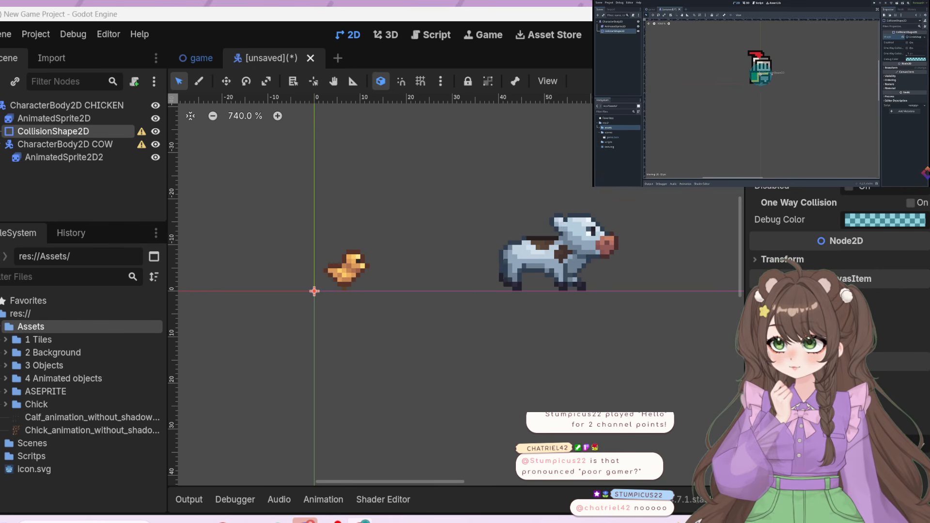
click(852, 124)
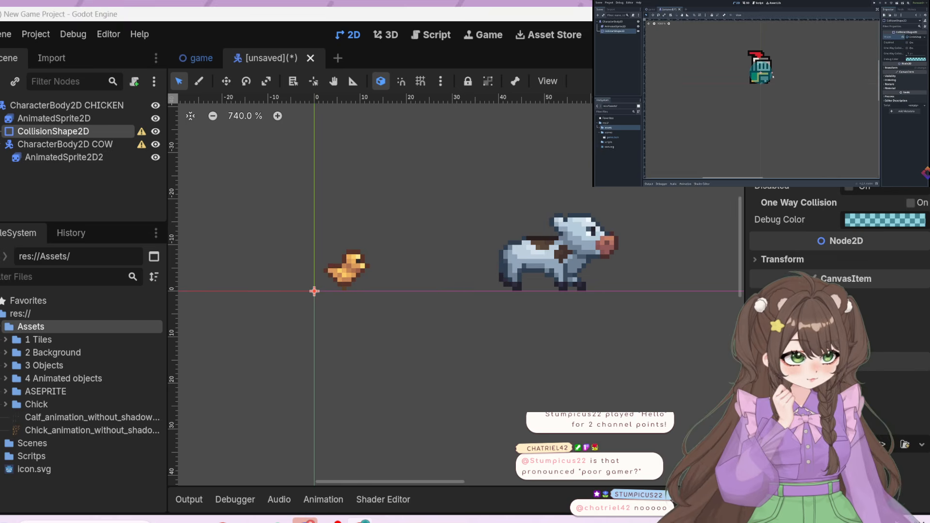
click(904, 170)
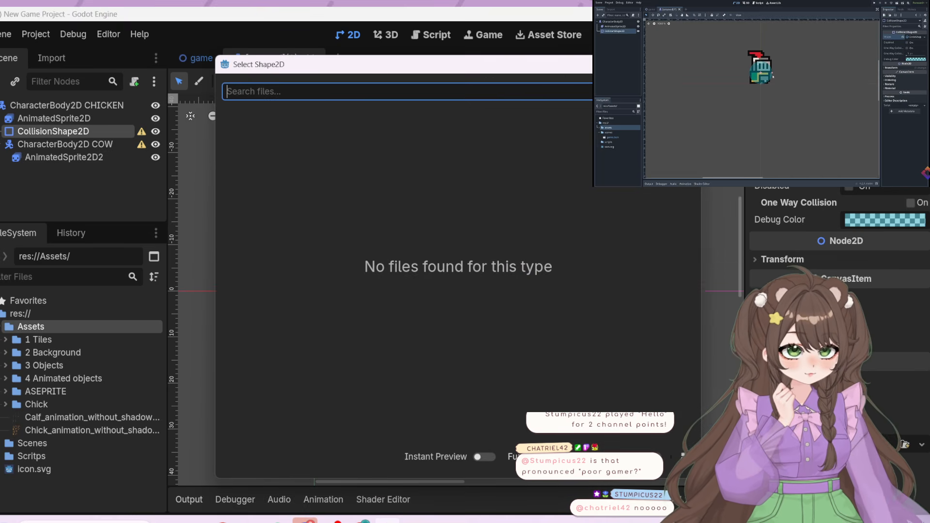
key(Escape)
click(922, 170)
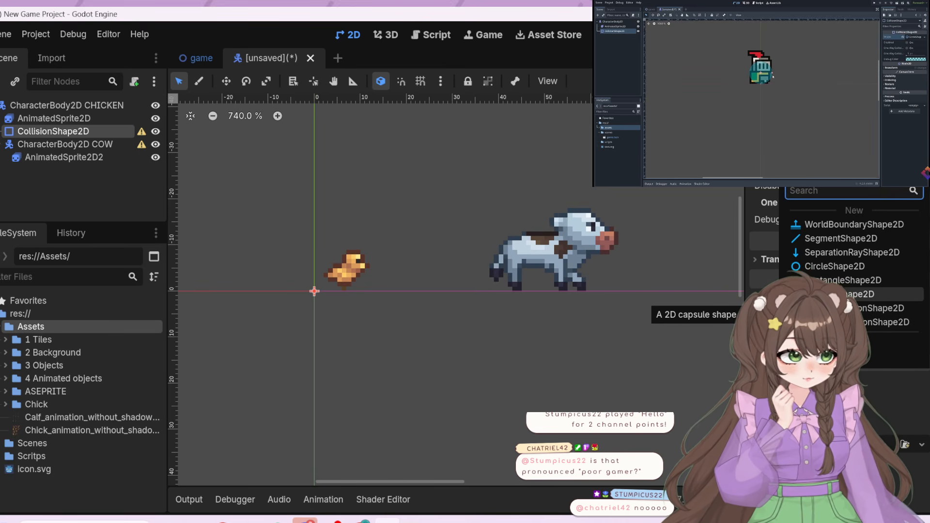
click(844, 268)
Shift CharacterBody2D COW about 15 px away from the chick along the x-axis, and centre the collision circle on the chick's sprite
drag(313, 290, 383, 291)
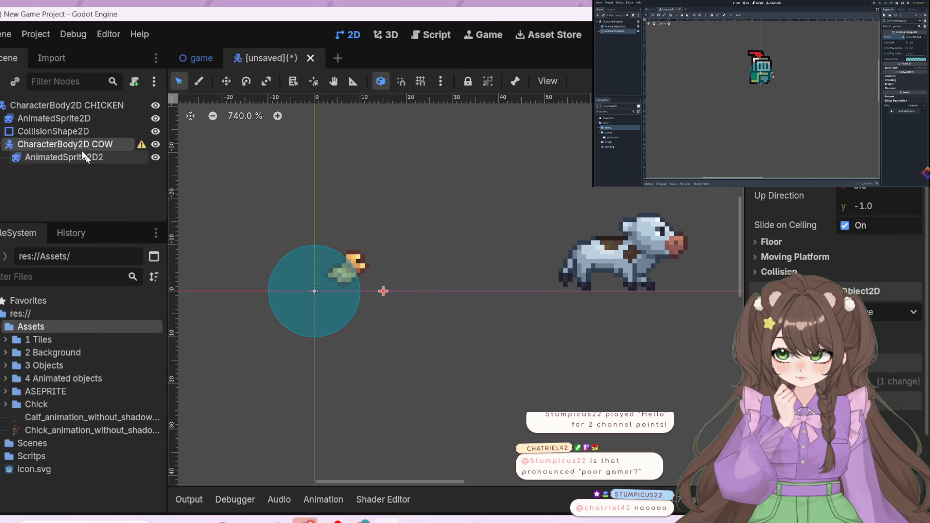
click(74, 120)
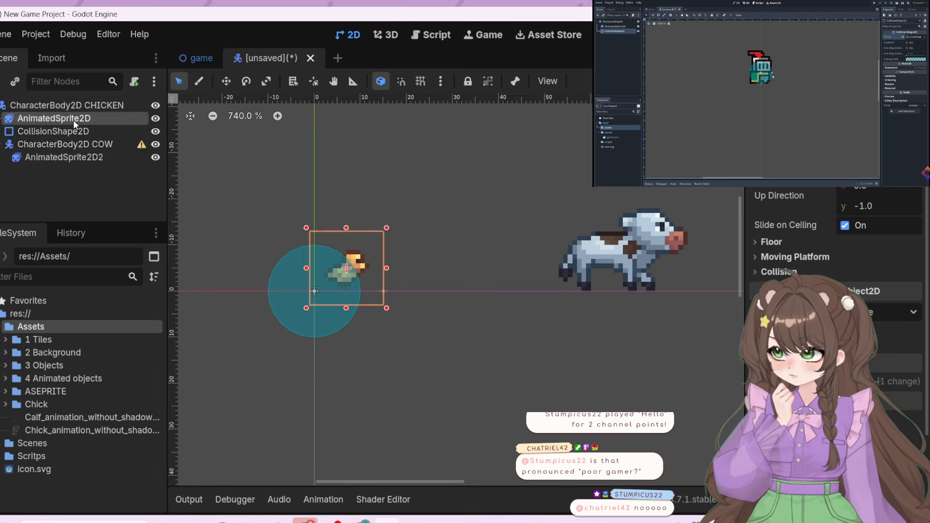
drag(291, 271, 318, 254)
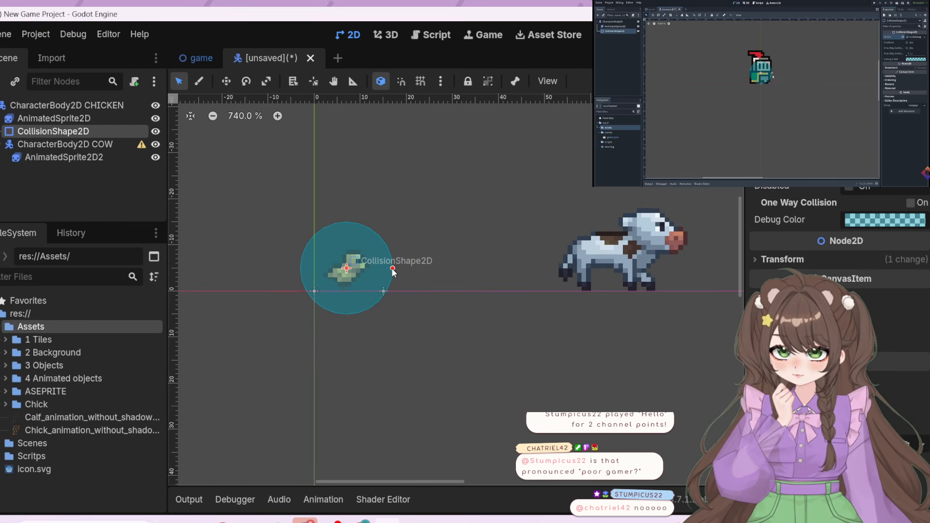
Shrink the collision circle to a radius of about 5 px, keeping it centred on the chick
drag(392, 268, 361, 271)
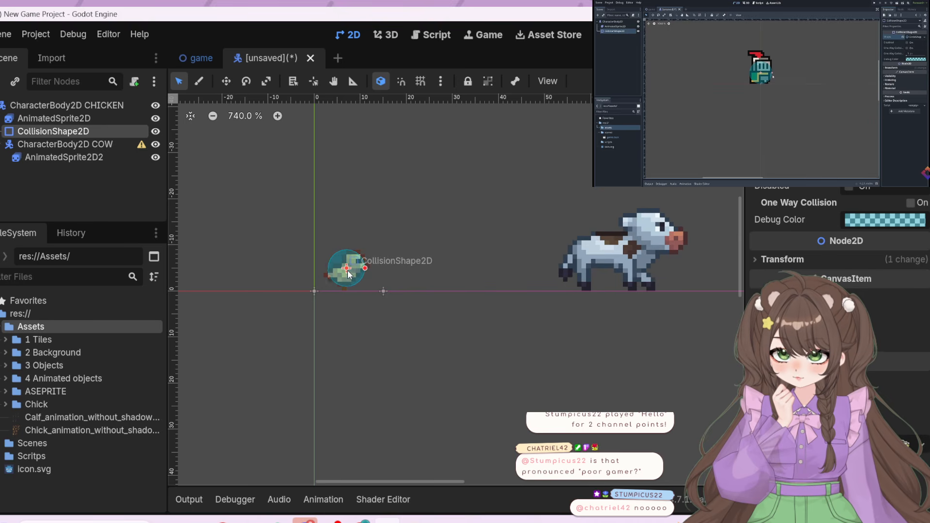
drag(348, 274, 347, 271)
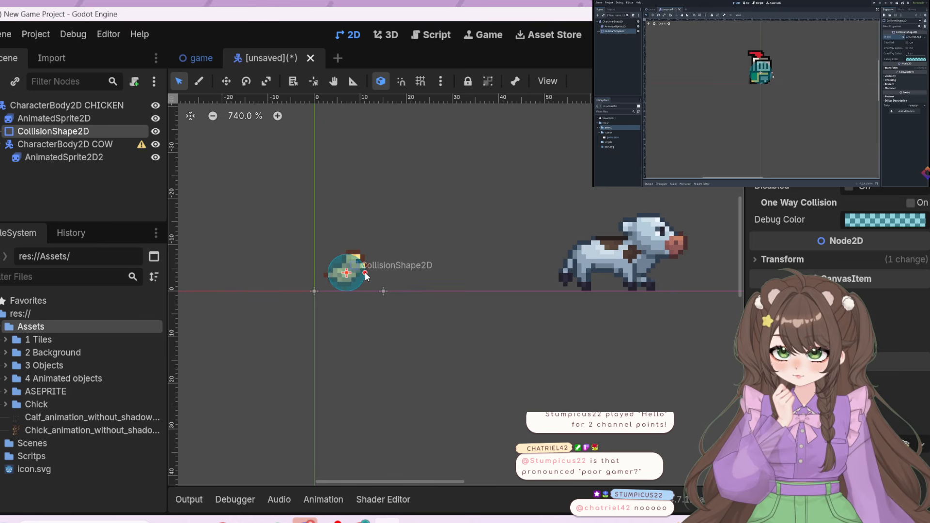
drag(365, 273, 347, 267)
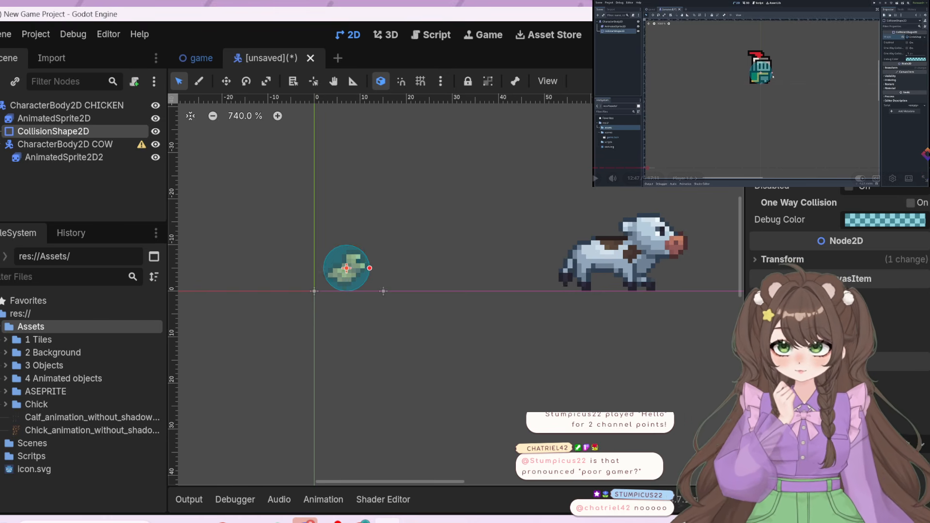
Reduce the collision circle's radius to about 4 px and lower it about 1 px onto the chick's body
click(805, 111)
click(804, 112)
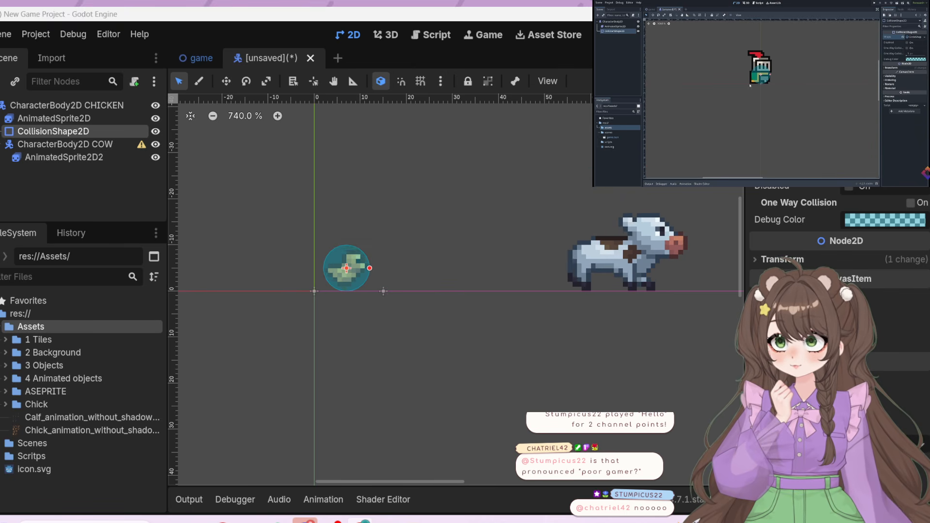
mouse_move(852, 103)
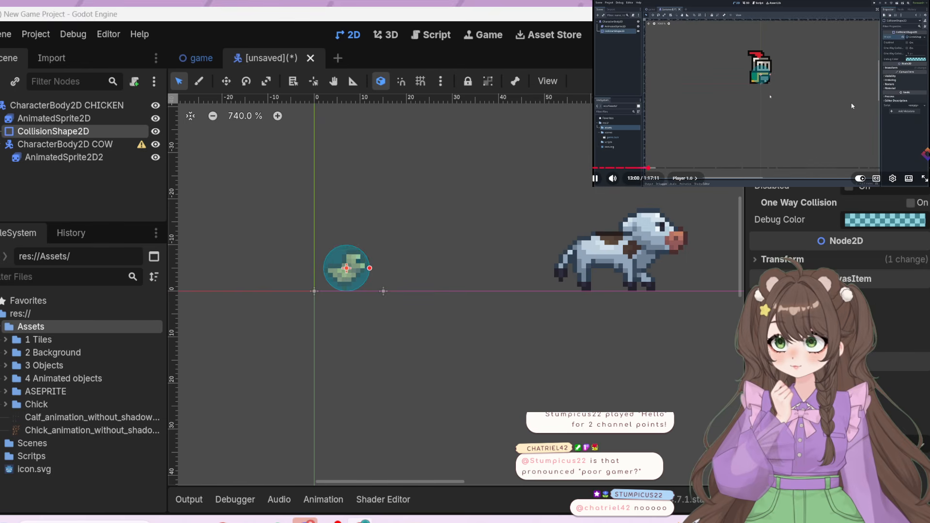
click(851, 102)
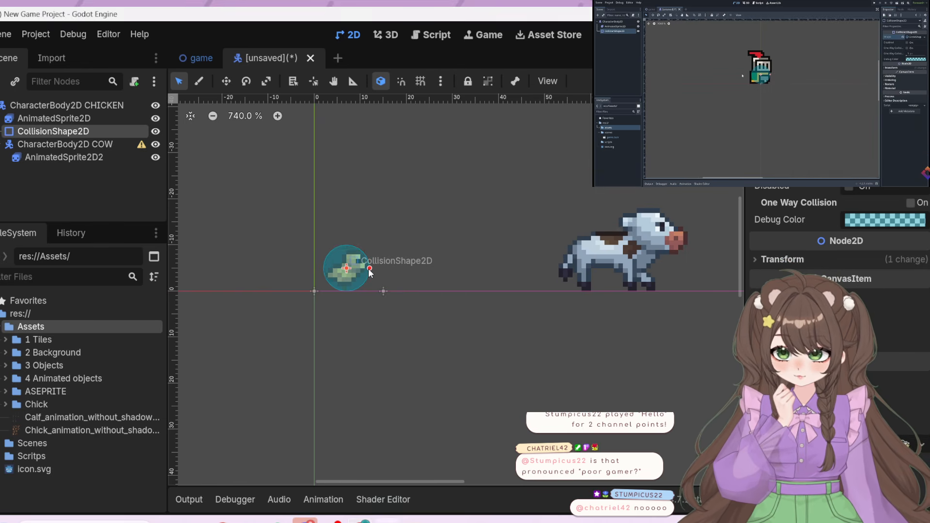
drag(369, 269, 362, 271)
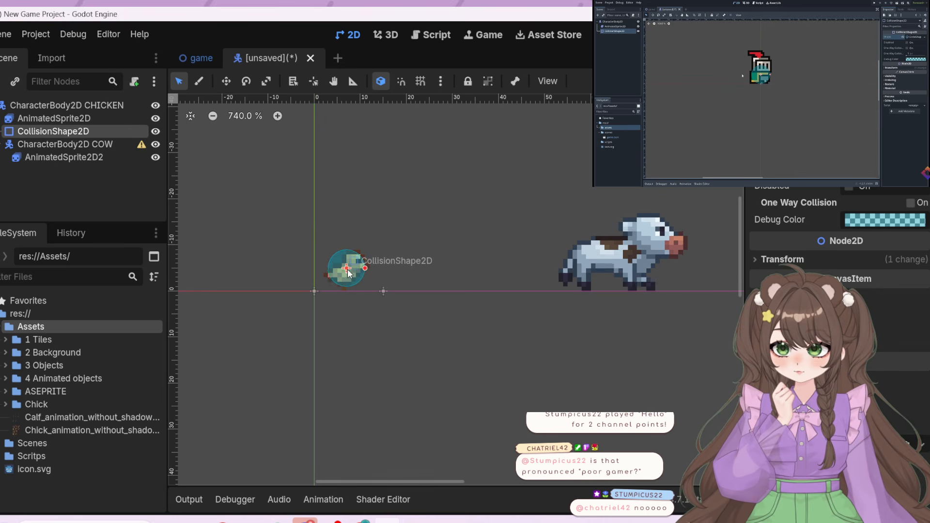
drag(350, 275, 348, 273)
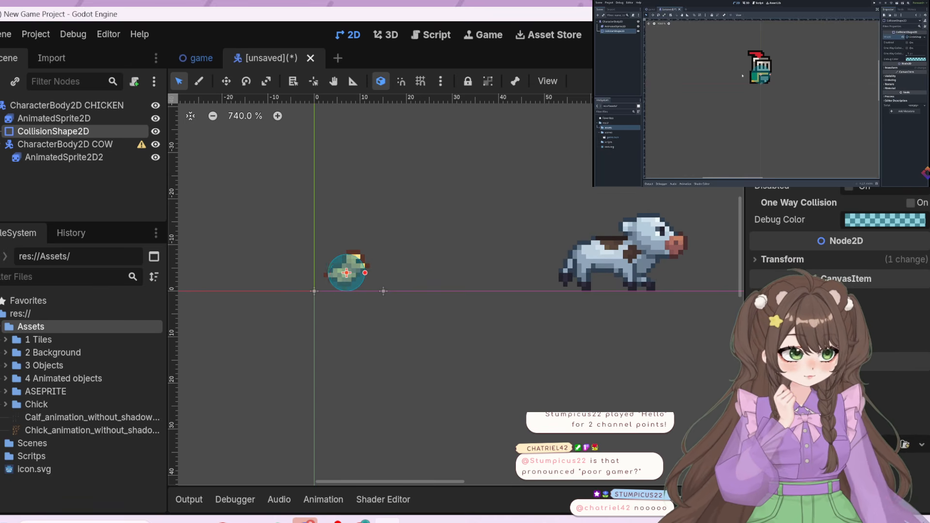
Save the chicken scene as character_body_2d_chicken.tscn in res://Scenes
key(space)
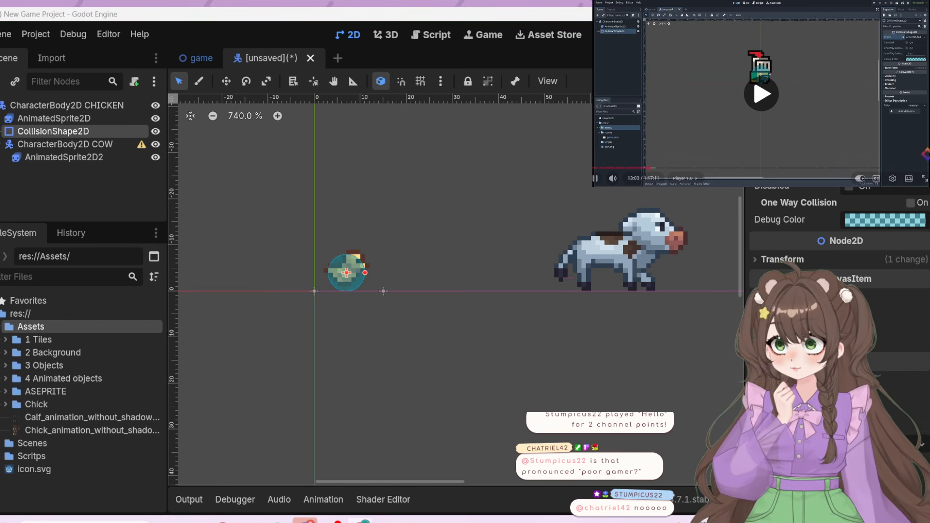
key(space)
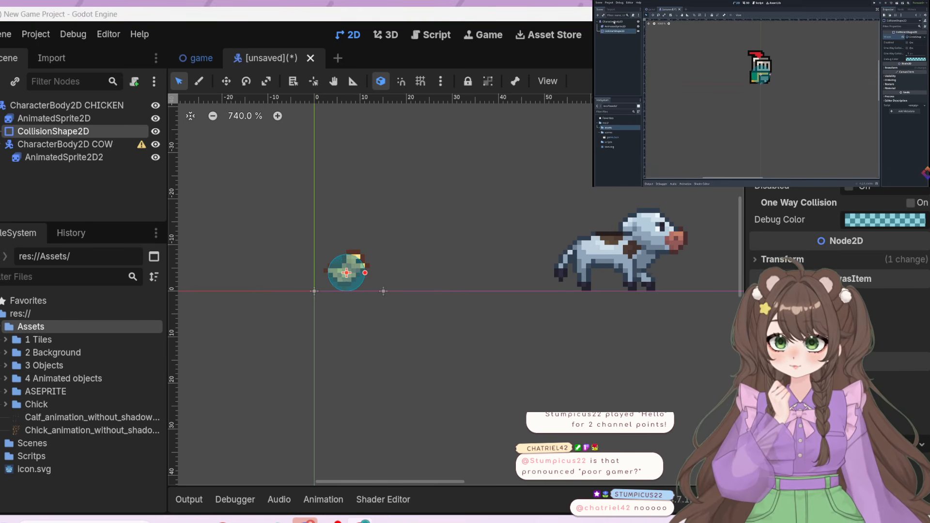
click(768, 112)
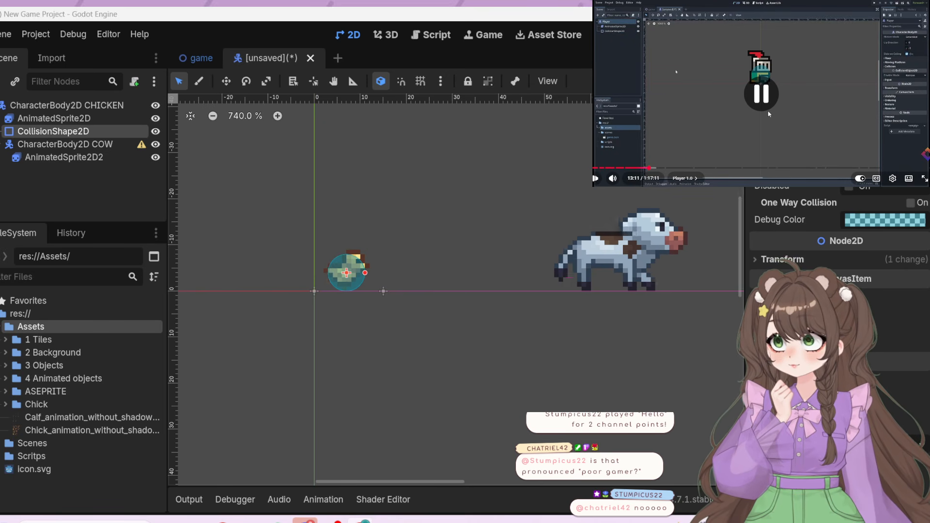
click(768, 112)
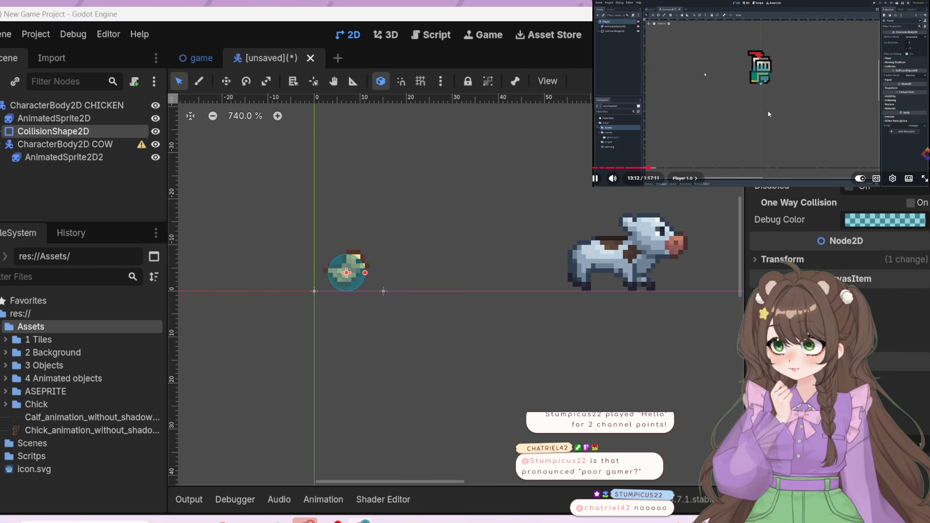
click(442, 333)
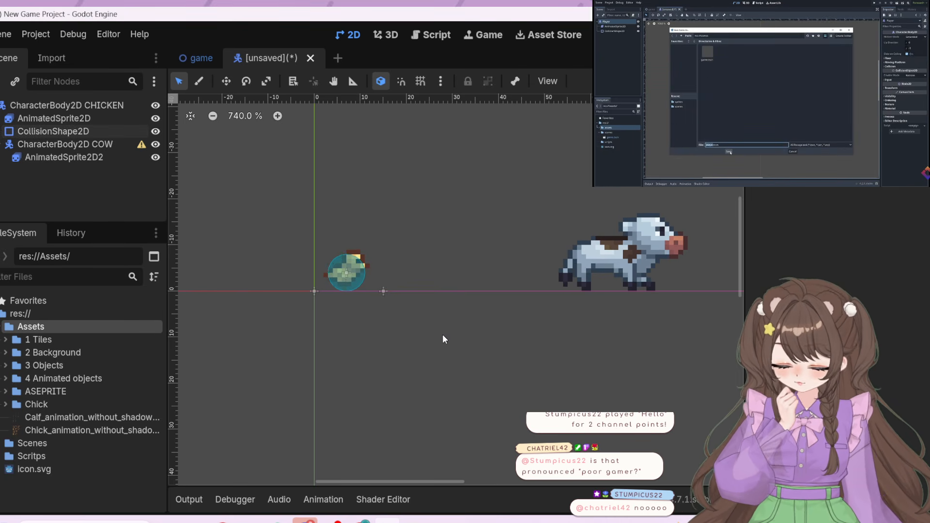
key(ctrl+s)
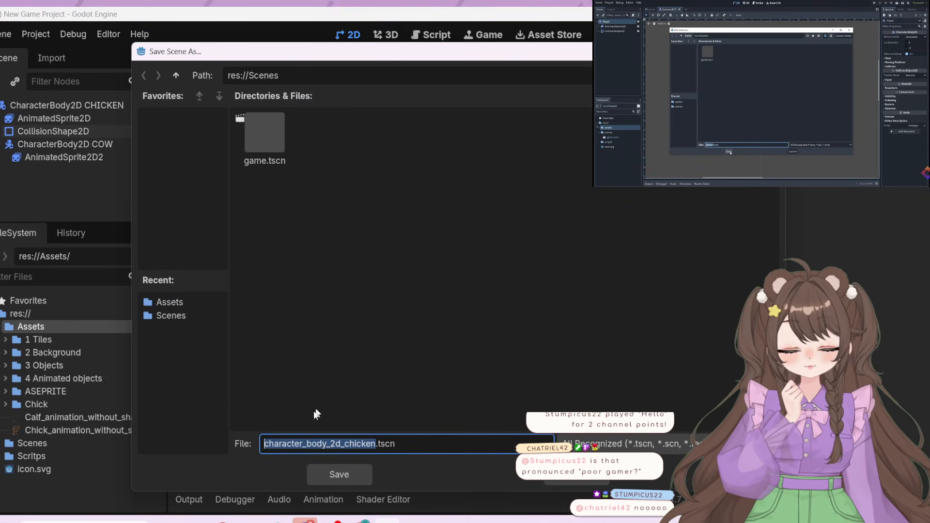
click(341, 476)
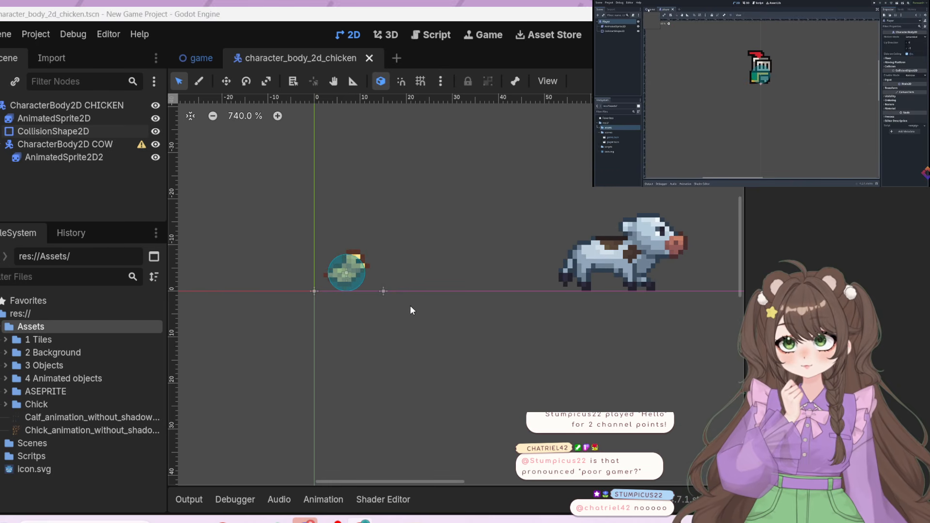
Instance character_body_2d_chicken.tscn from the Scenes folder into the game scene, about 40 px above the origin and slightly to its right
click(200, 57)
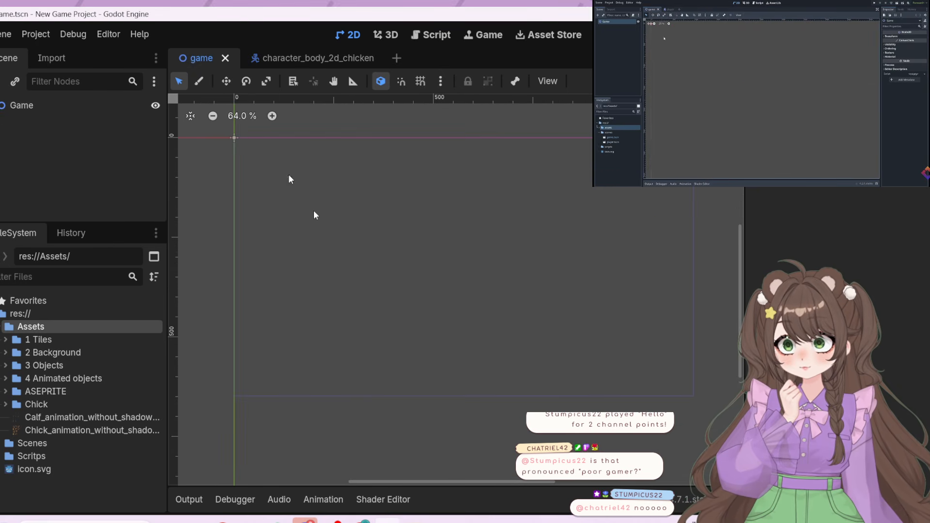
scroll(233, 244, down, 3)
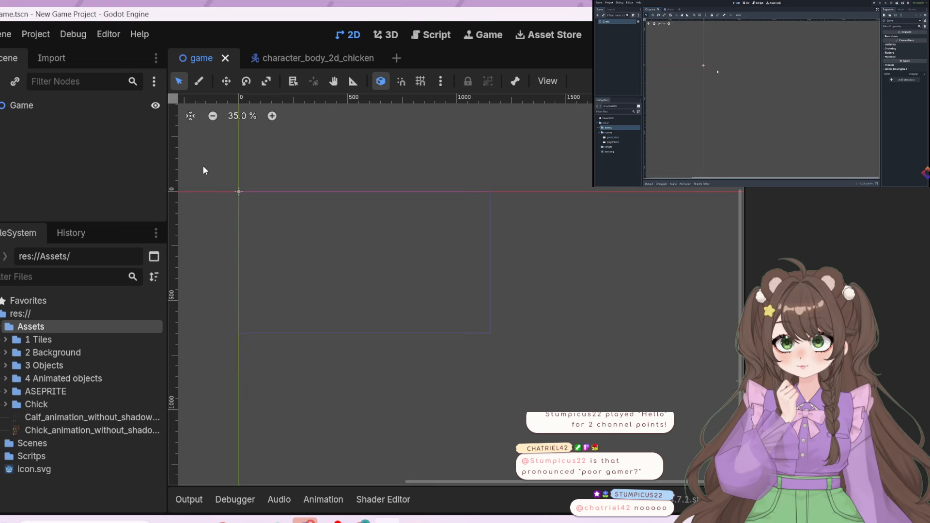
scroll(204, 169, up, 5)
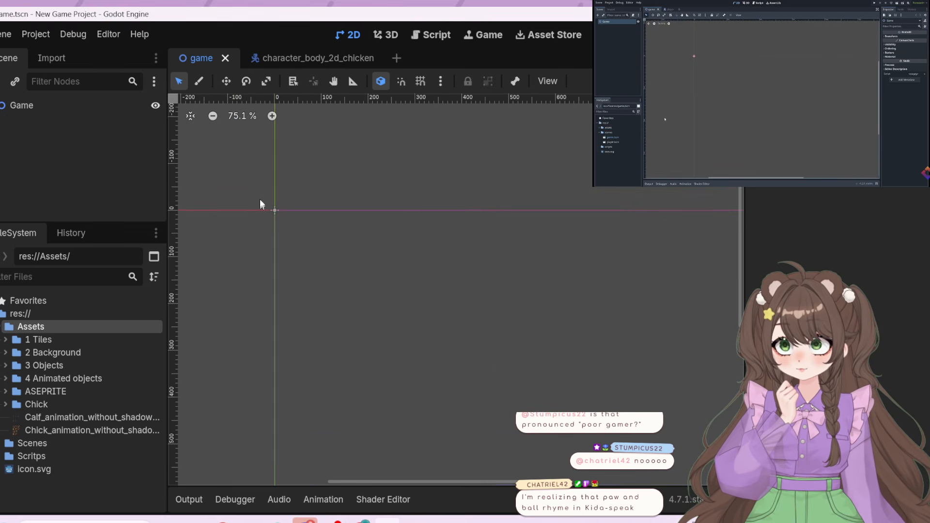
scroll(311, 154, up, 6)
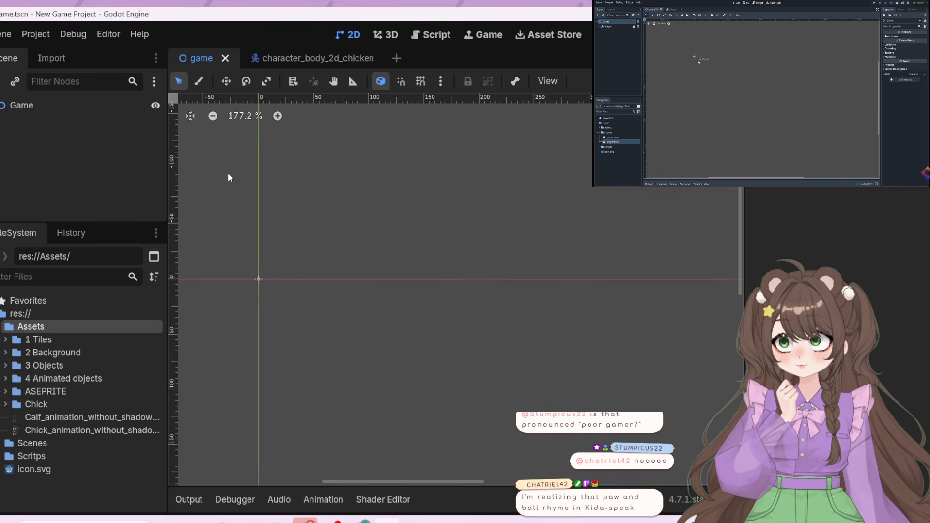
scroll(228, 175, up, 1)
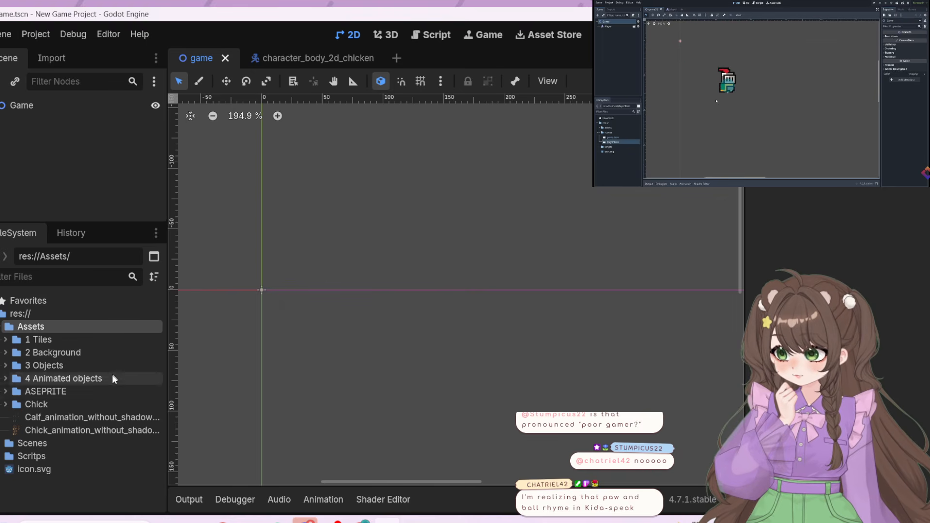
click(700, 127)
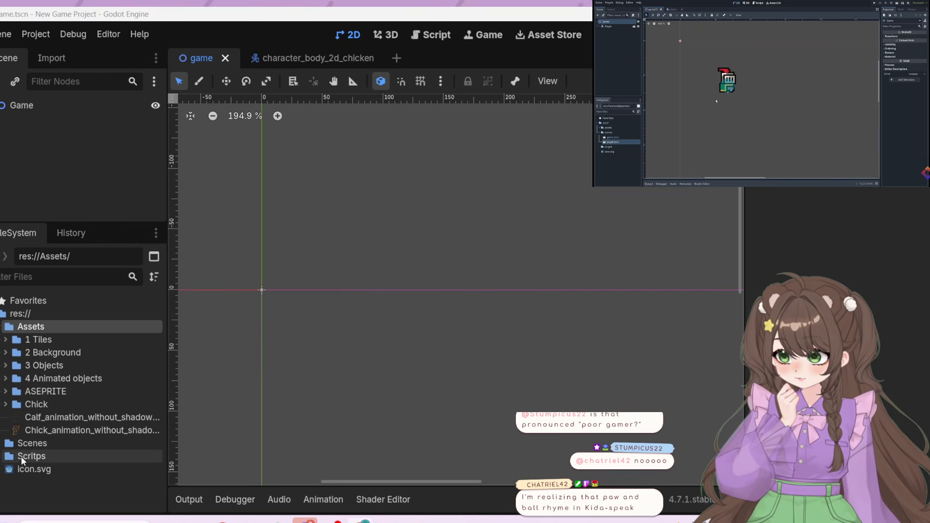
double_click(29, 443)
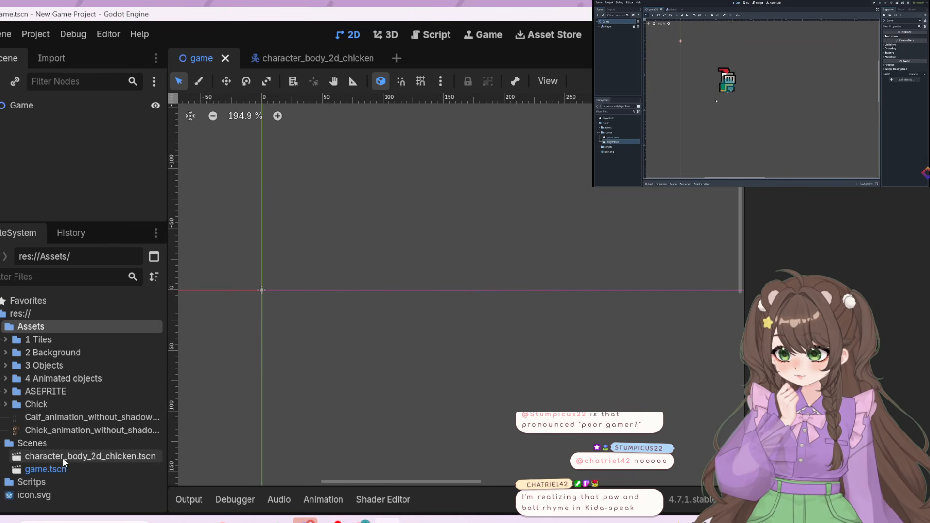
drag(63, 458, 308, 209)
drag(281, 232, 278, 239)
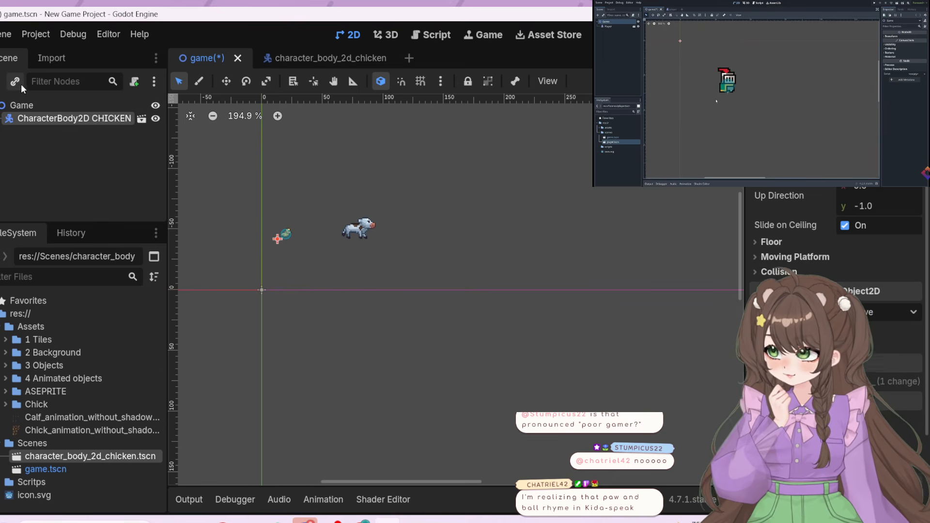
Delete the CharacterBody2D COW node and its children from the character_body_2d_chicken scene
click(269, 56)
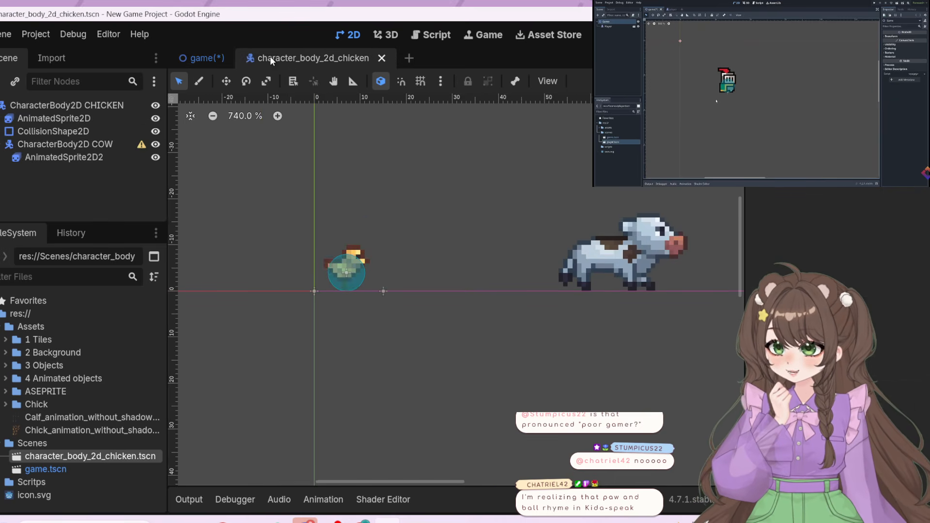
click(57, 146)
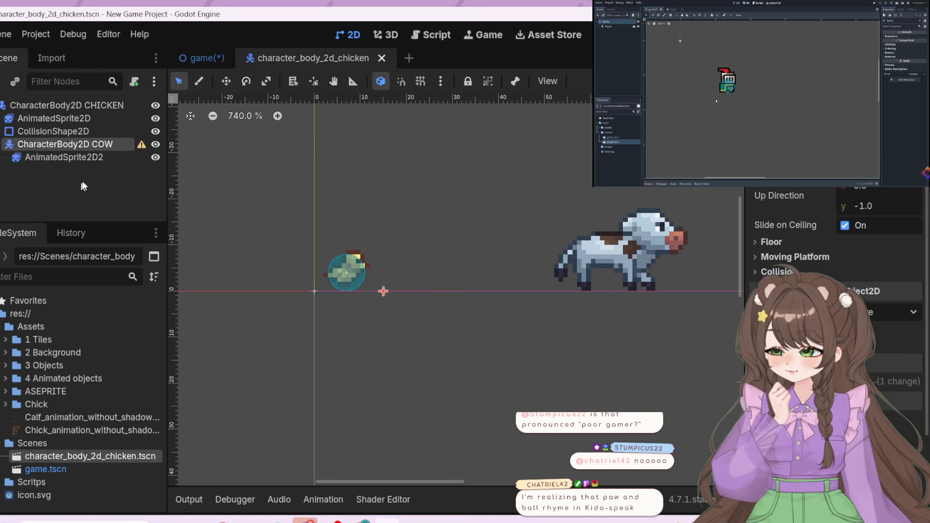
right_click(89, 143)
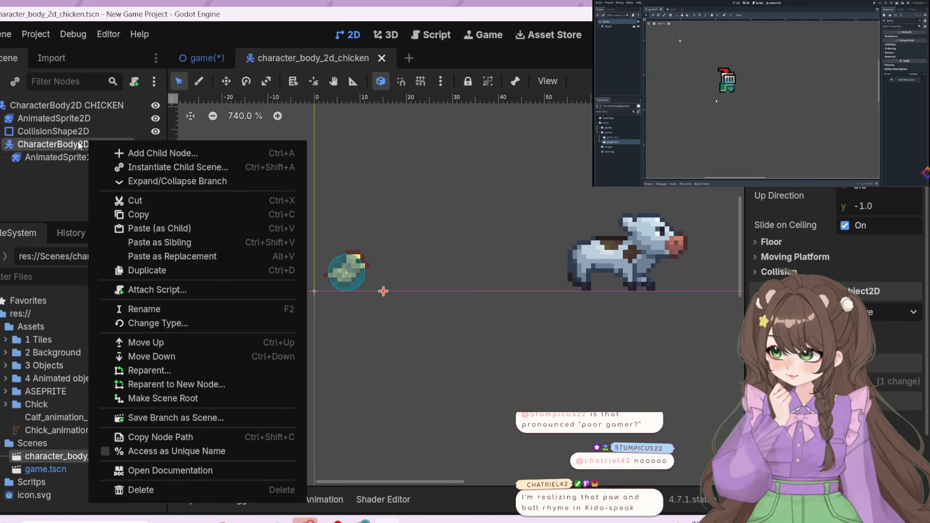
click(174, 492)
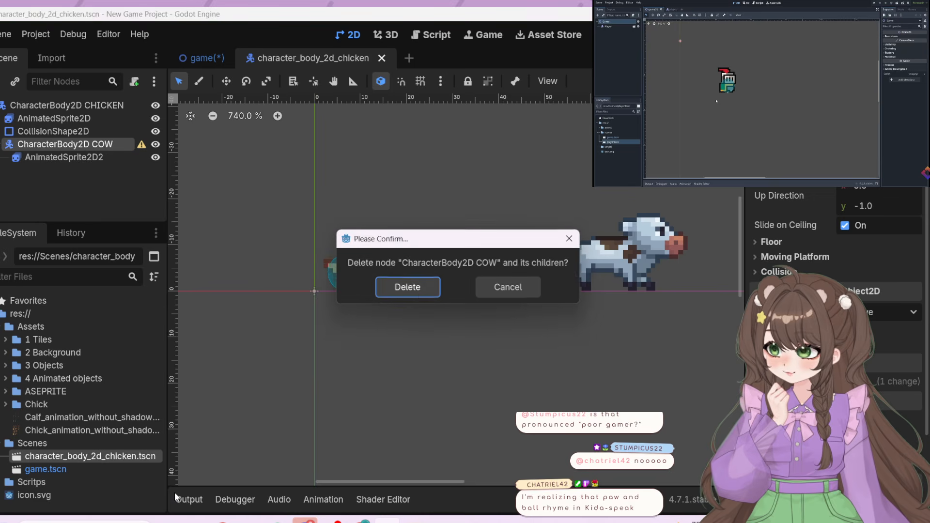
click(417, 290)
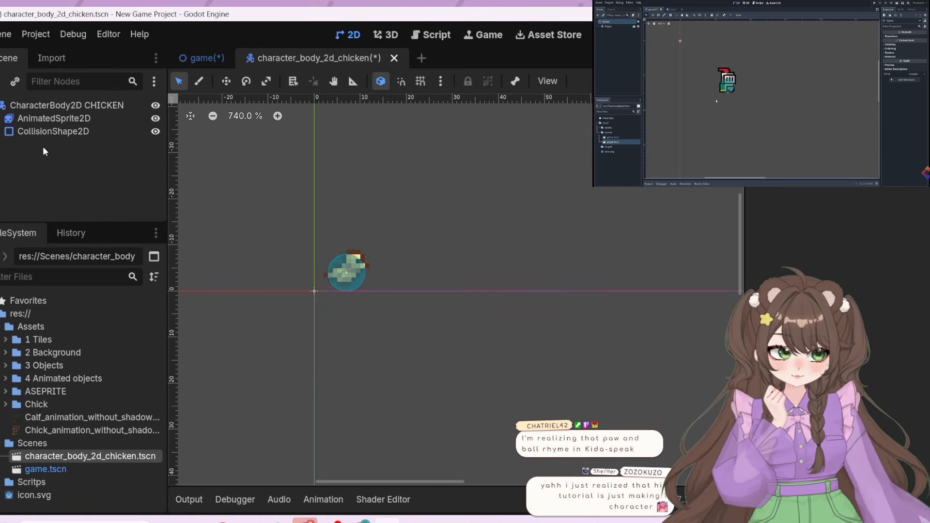
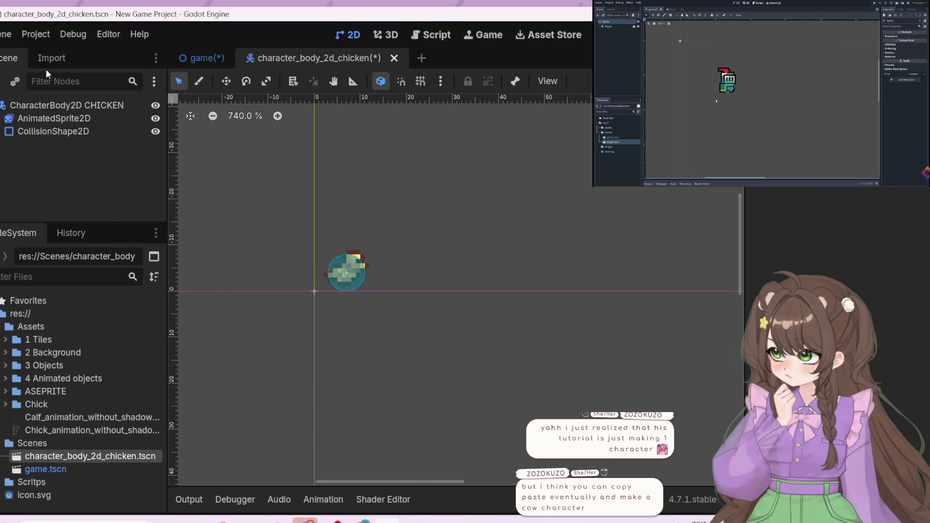
Save the edited character_body_2d_chicken scene and return to the game scene to check its chicken instance
click(188, 54)
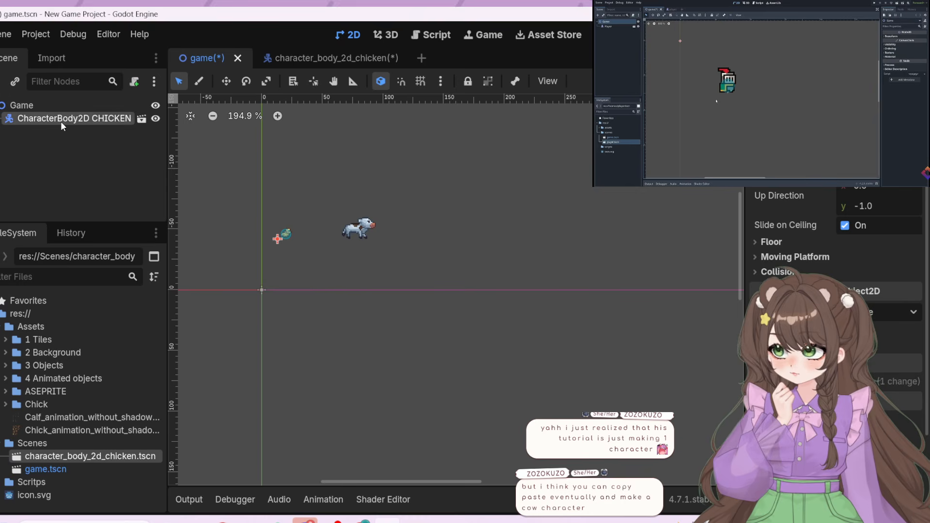
click(318, 62)
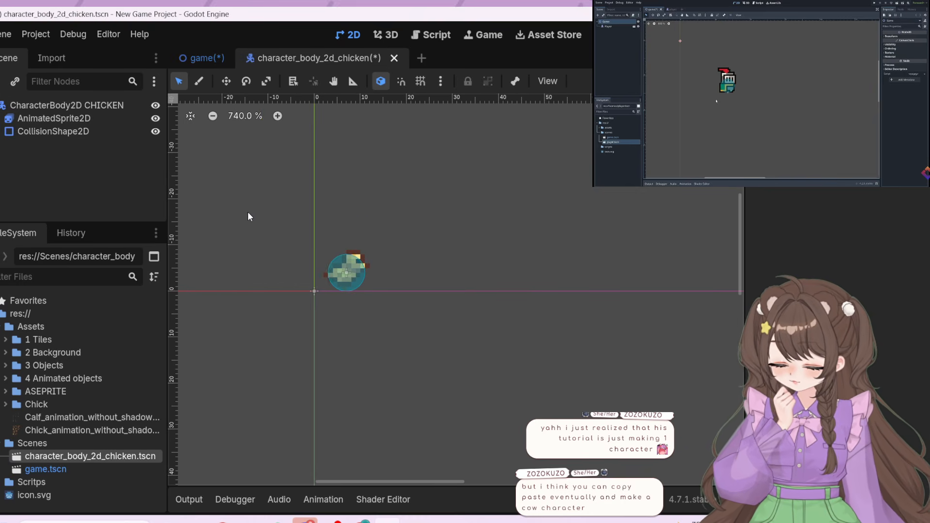
key(ctrl+s)
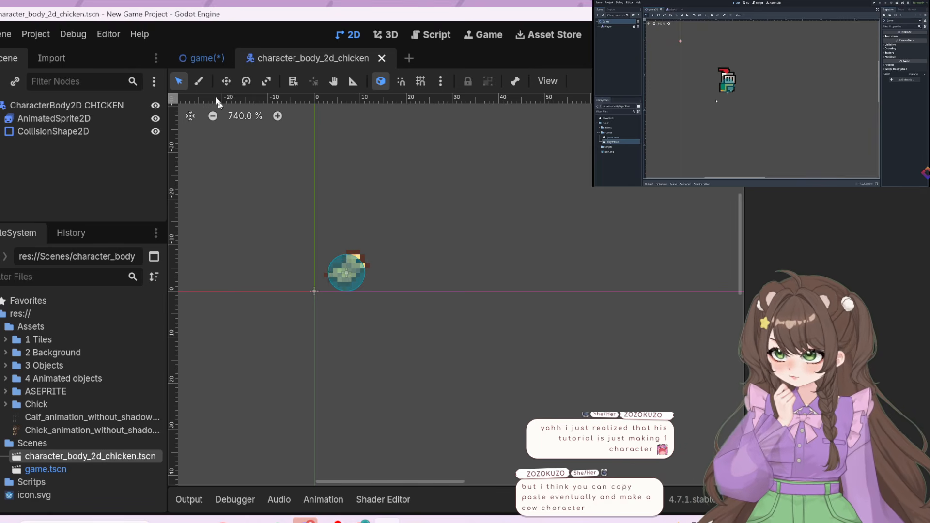
click(202, 59)
scroll(261, 221, up, 9)
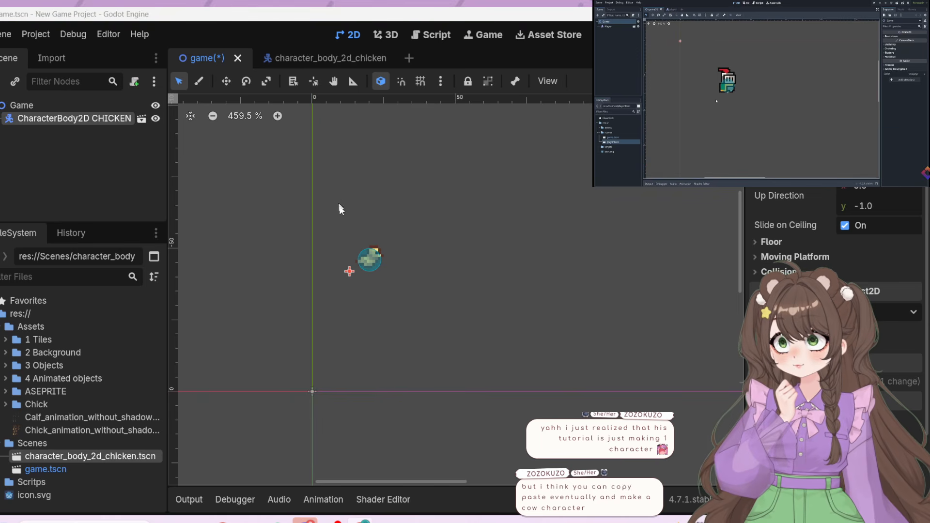
click(414, 301)
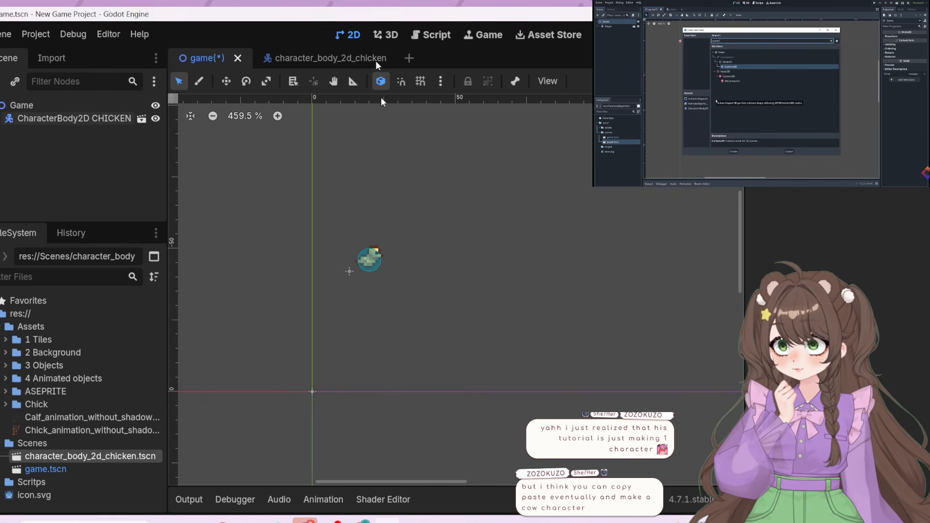
Add a Camera2D node as a child of the Game node in the game scene
click(741, 120)
key(Left)
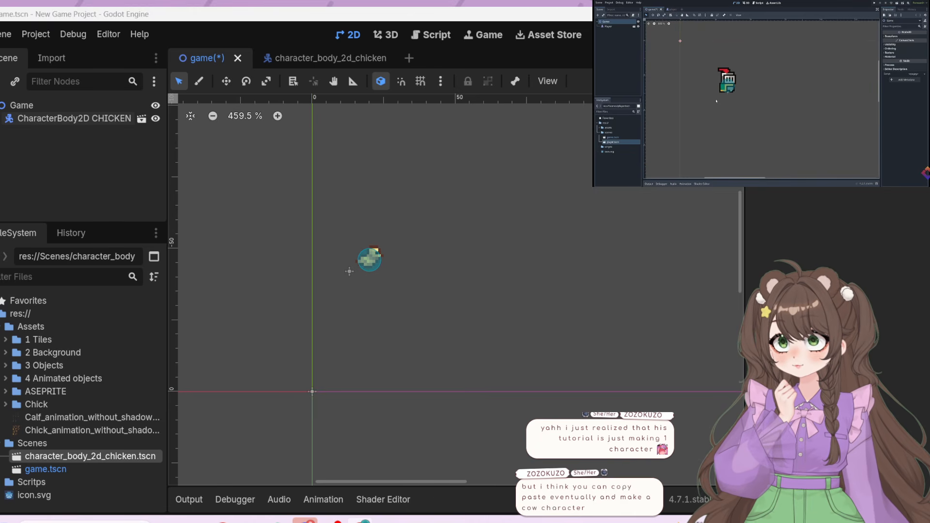
click(762, 98)
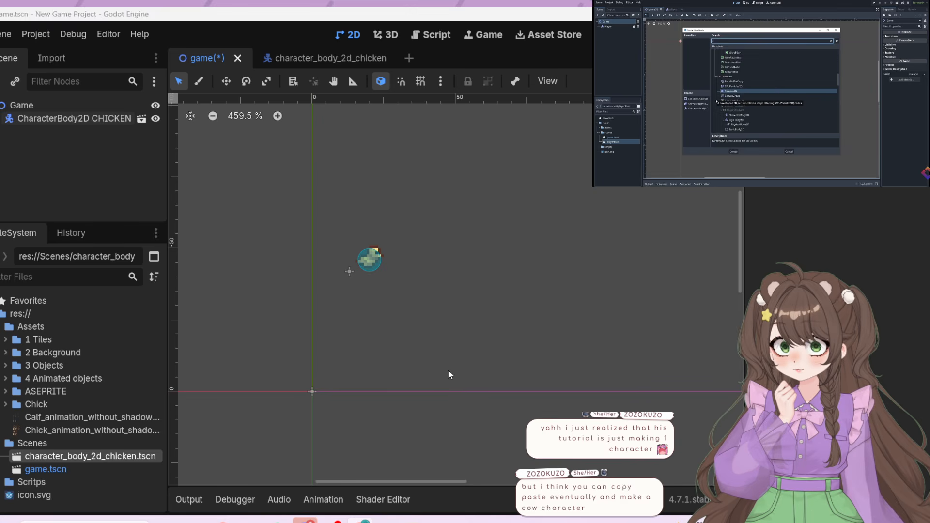
key(ctrl+a)
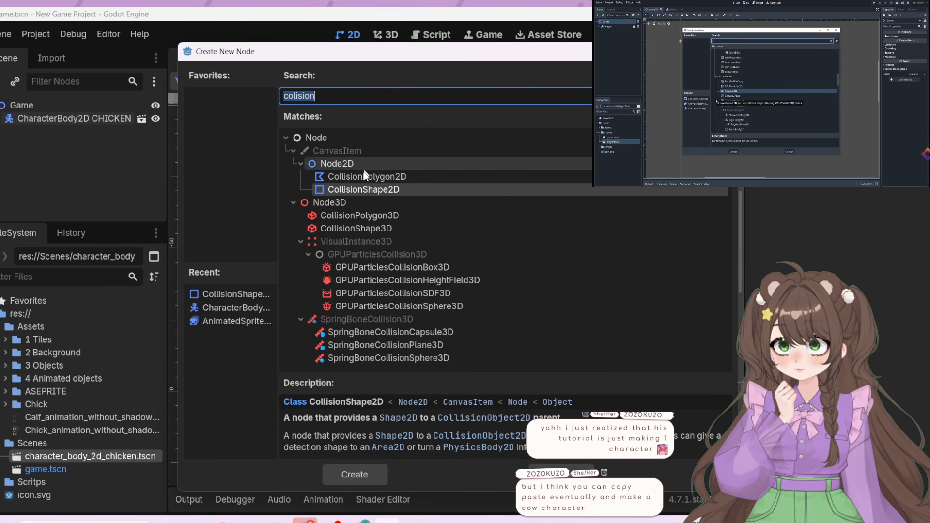
text(camera)
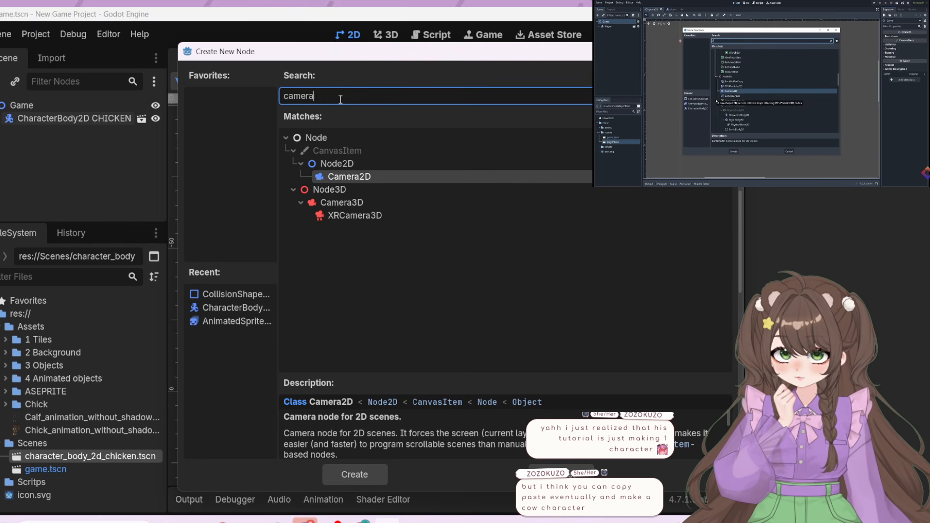
click(362, 178)
click(367, 469)
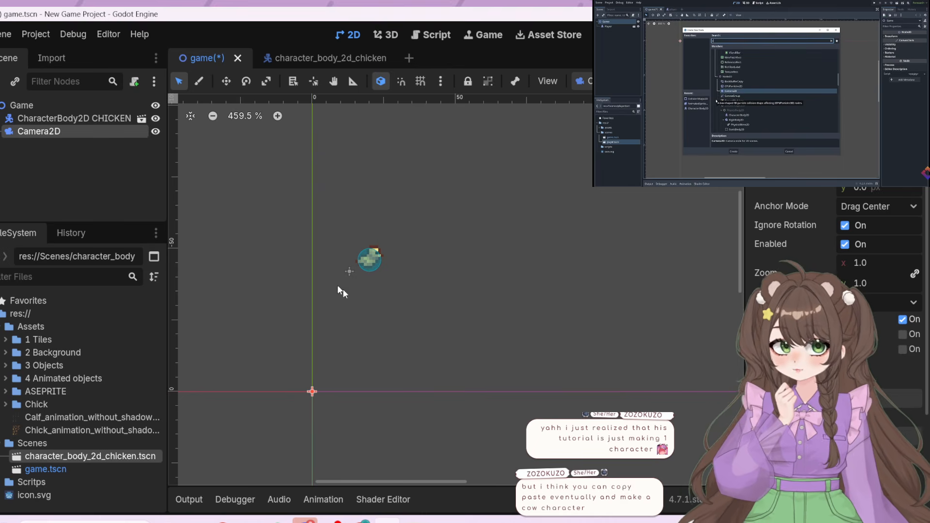
Set the Camera2D's zoom to 4 on both axes
scroll(473, 368, down, 7)
scroll(624, 426, down, 5)
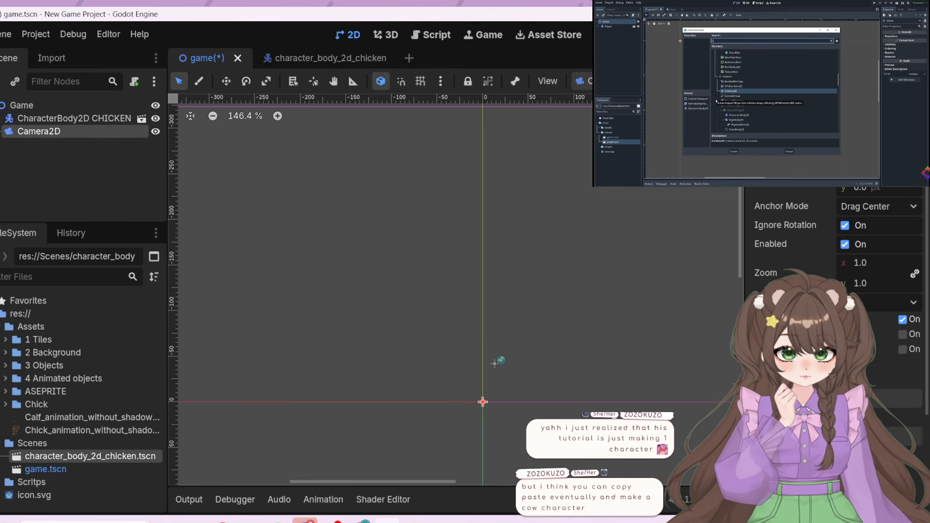
middle_drag(589, 379, 490, 369)
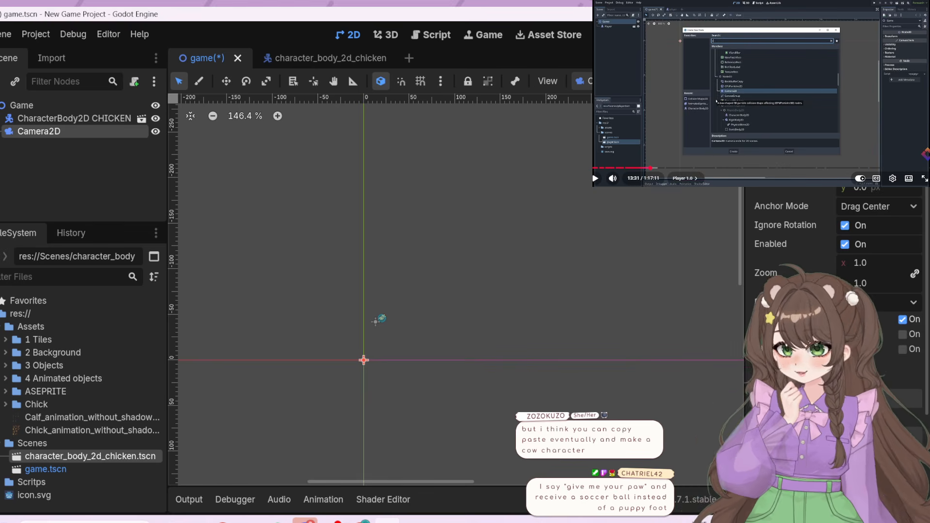
key(space)
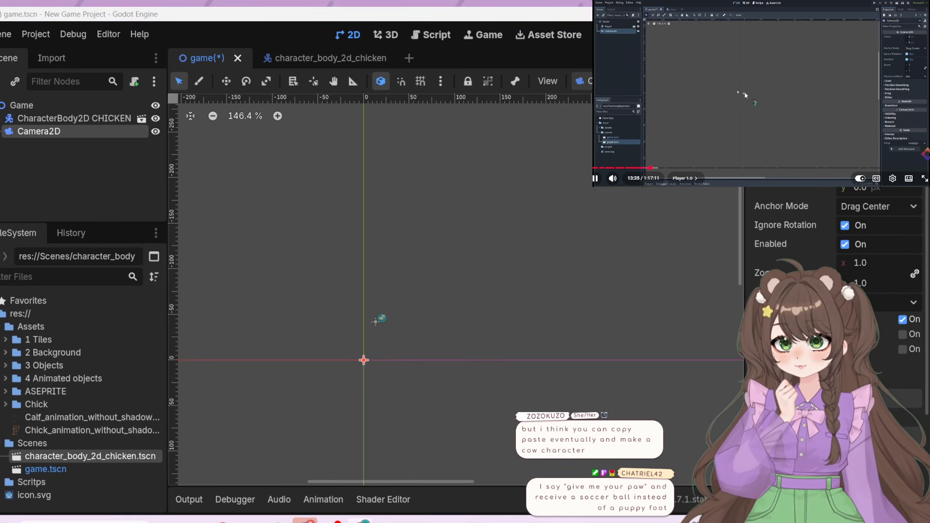
click(503, 318)
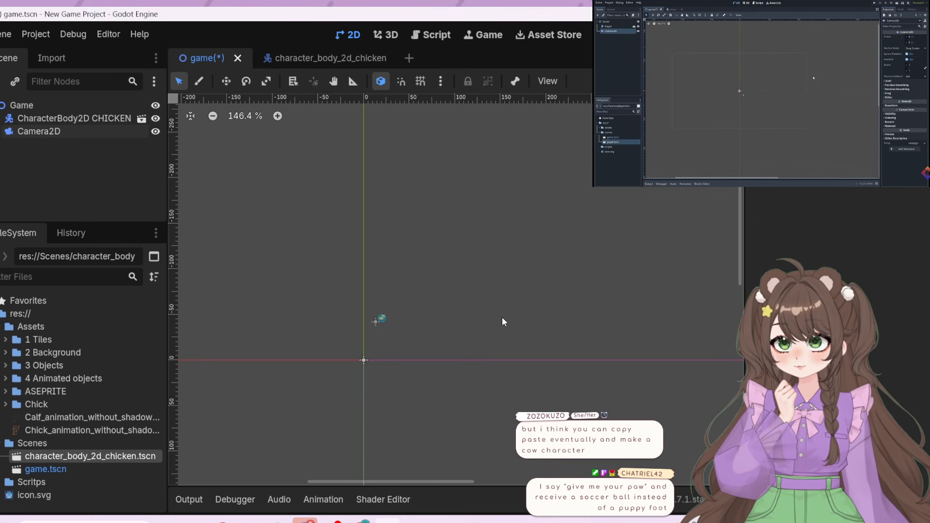
key(f)
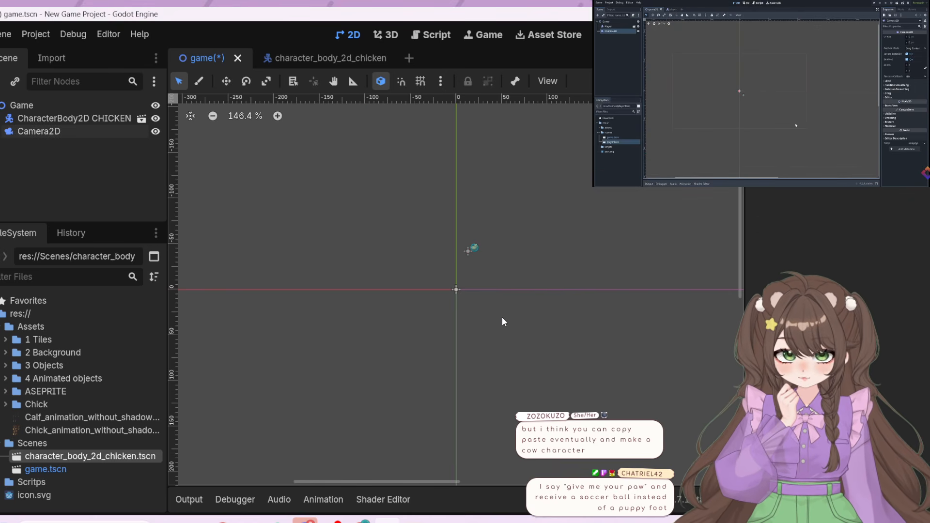
scroll(507, 317, down, 6)
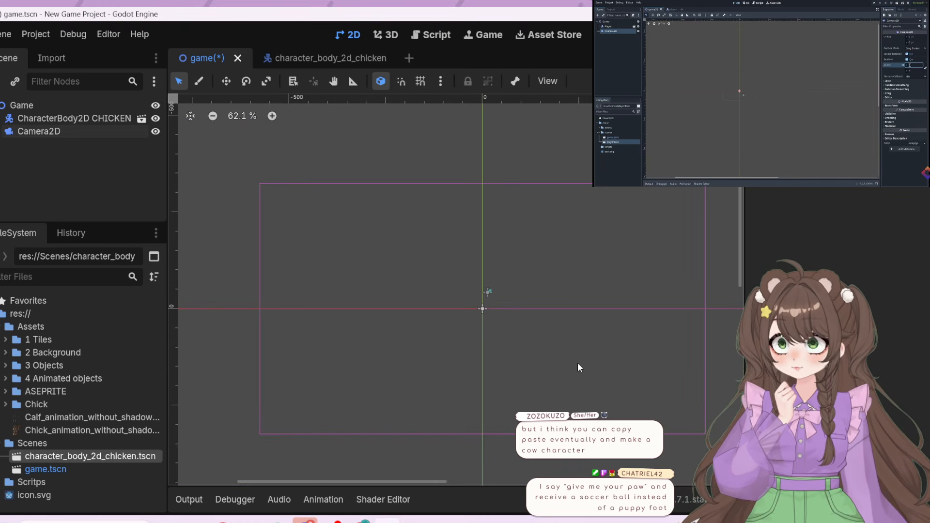
click(63, 129)
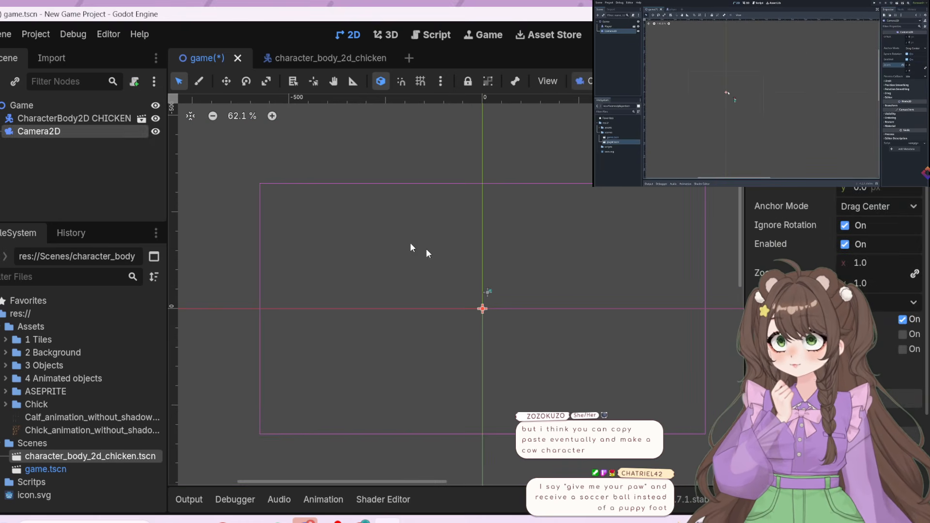
click(723, 131)
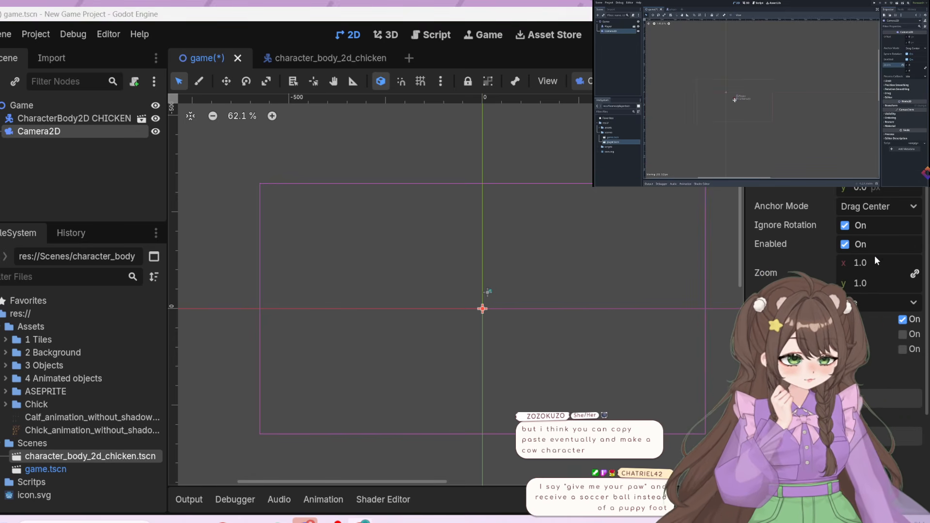
click(857, 263)
text(4)
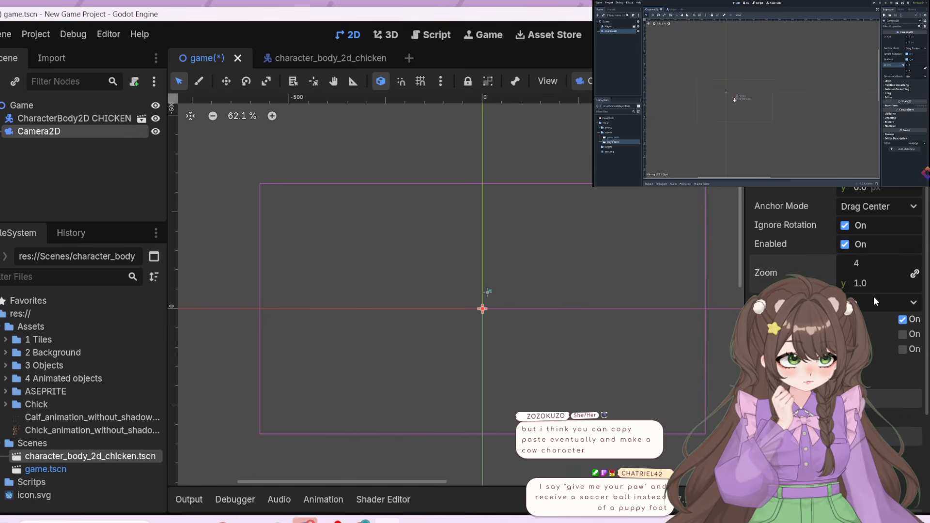
click(870, 281)
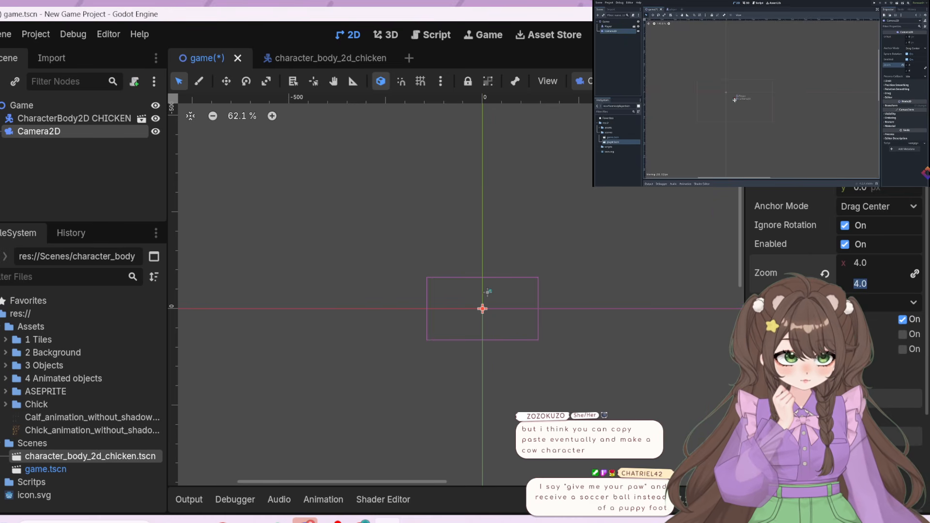
click(819, 238)
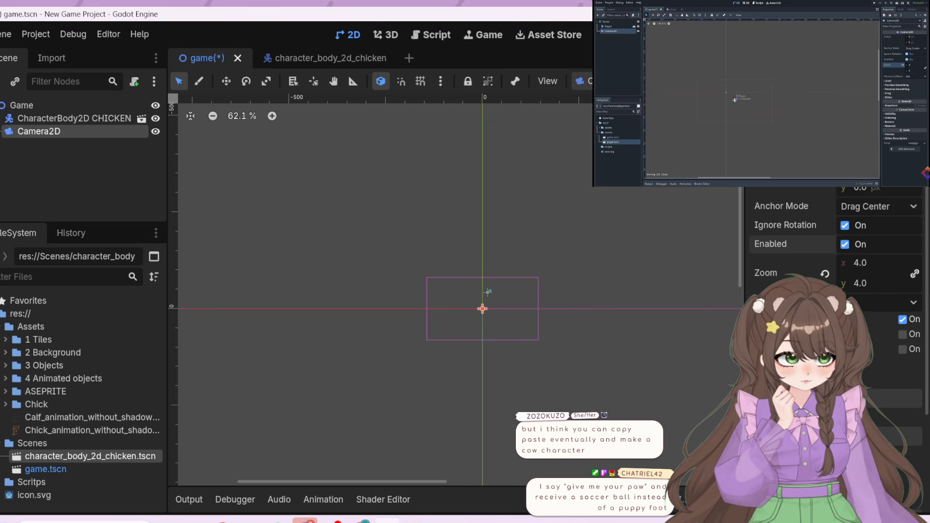
Set the Camera2D's zoom to 5 on both axes
scroll(608, 271, up, 4)
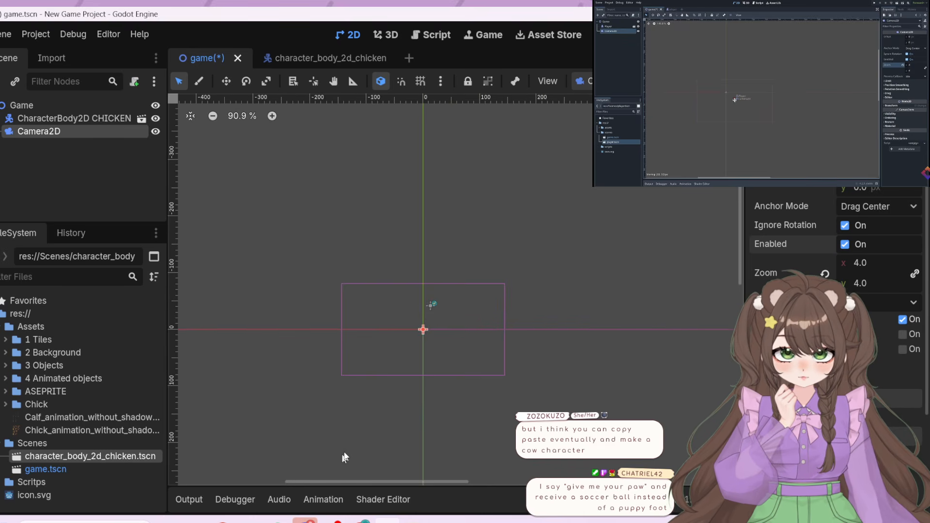
scroll(382, 433, up, 3)
scroll(463, 260, up, 5)
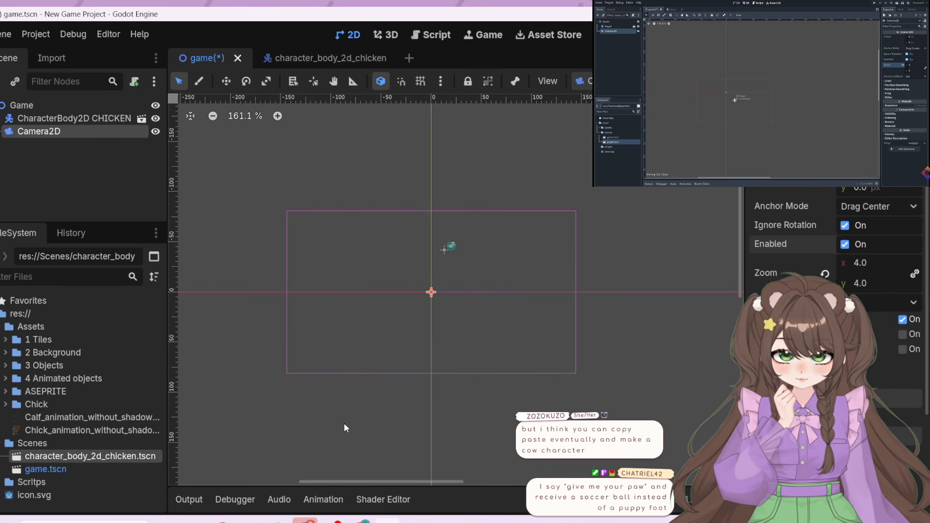
scroll(550, 185, up, 1)
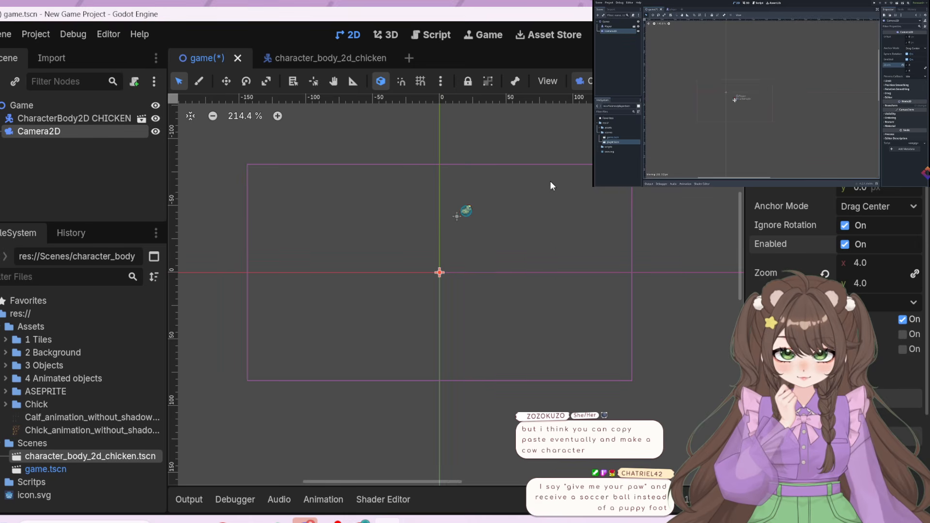
scroll(550, 181, up, 1)
click(859, 265)
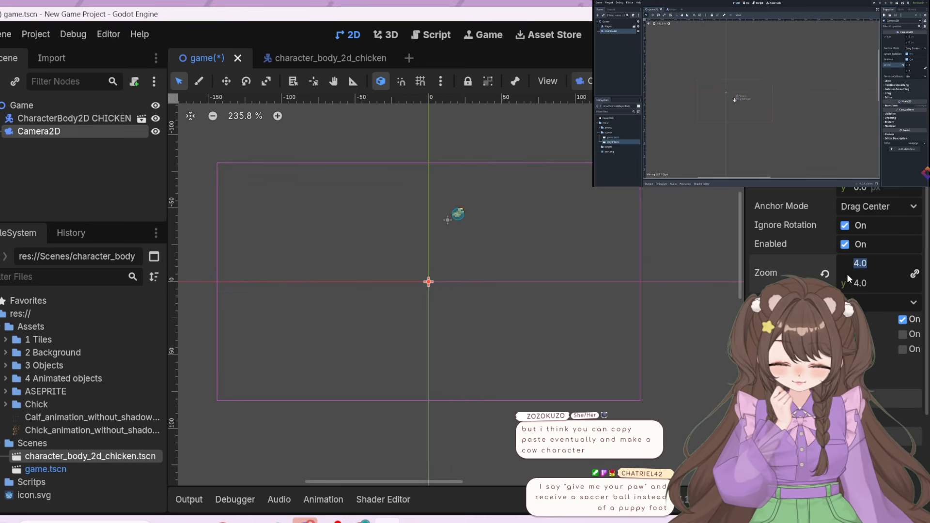
text(5)
key(Return)
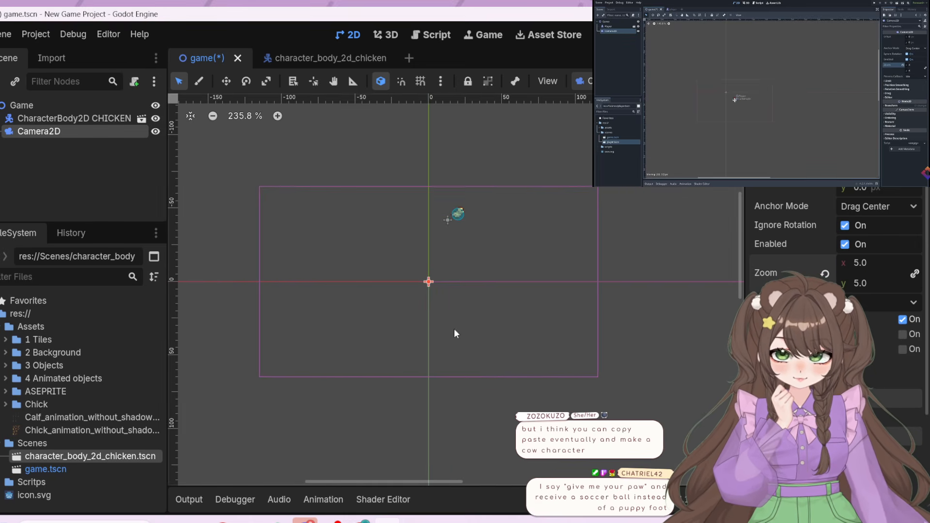
Move the chicken instance closer to the camera's centre, about 7 px right of and 6 px above the origin
drag(456, 330, 480, 308)
drag(452, 216, 448, 268)
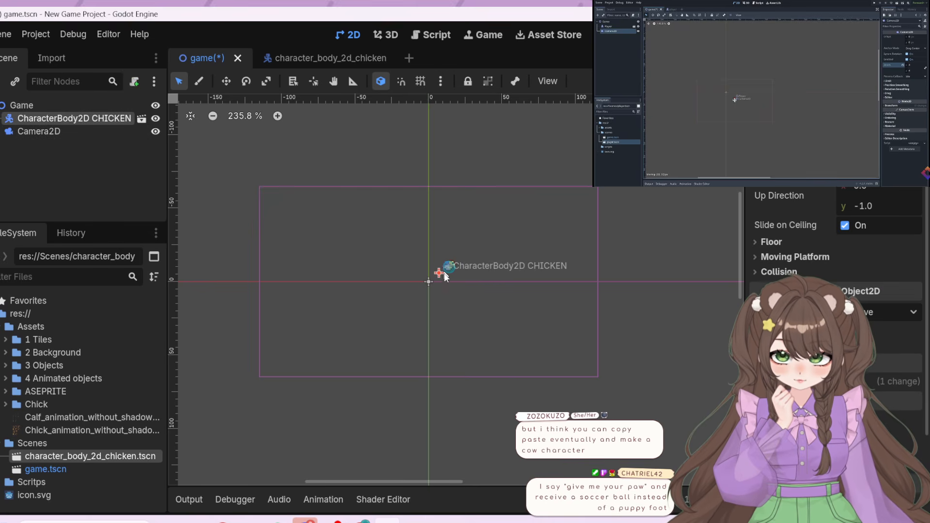
click(478, 375)
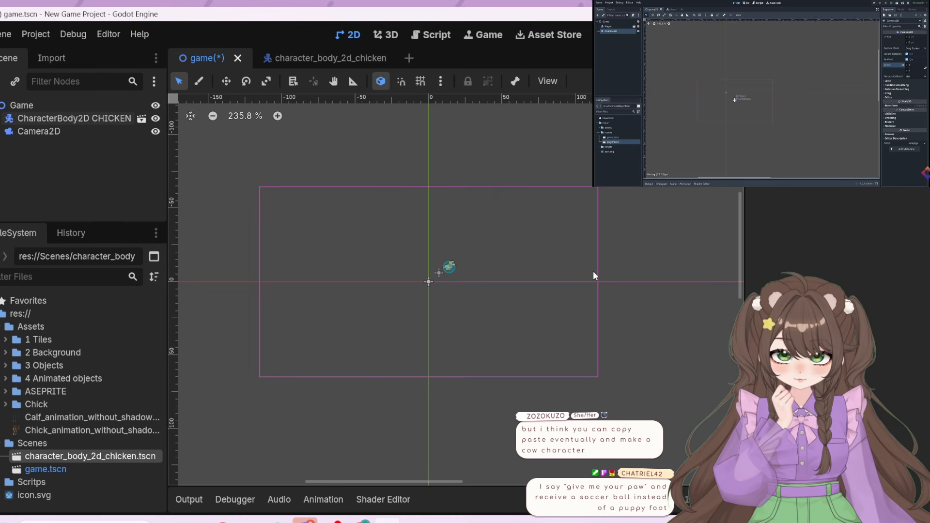
Examine the Camera2D's anchor mode options and its limit, smoothing, drag and editor properties
click(82, 132)
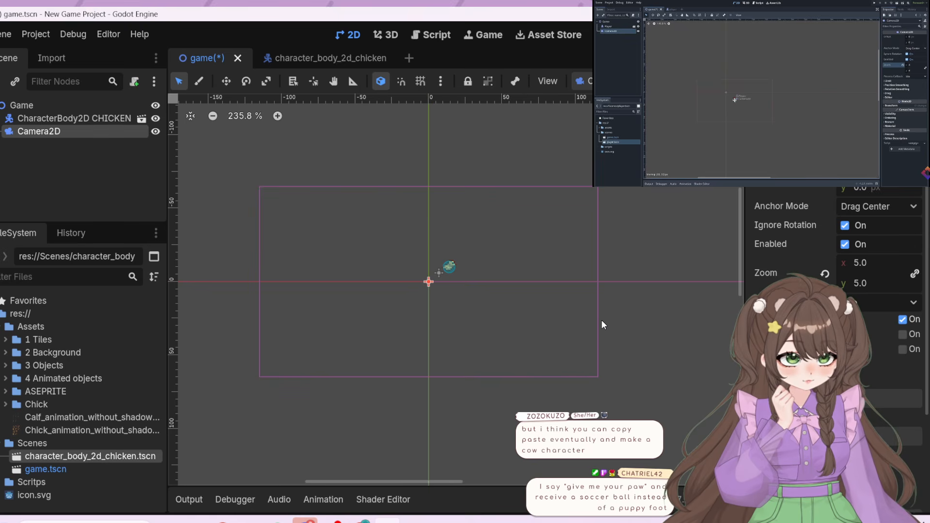
click(860, 206)
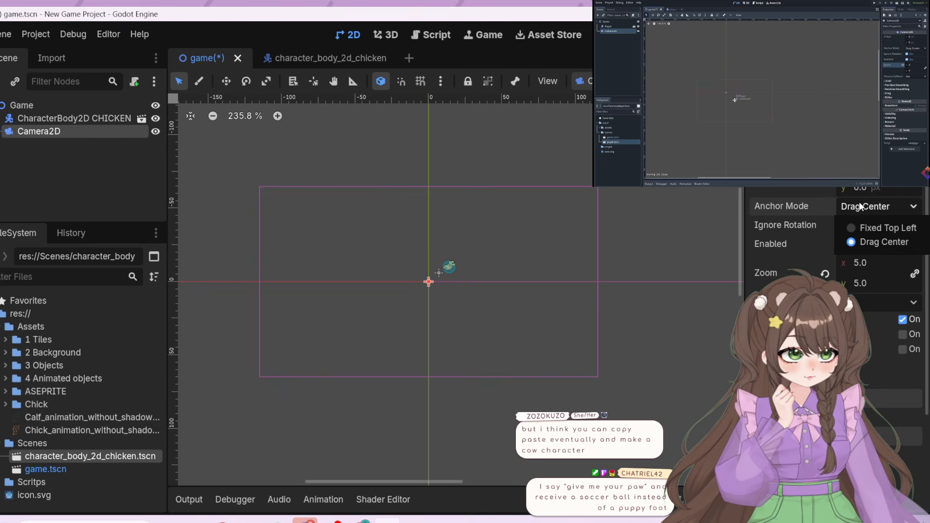
click(860, 206)
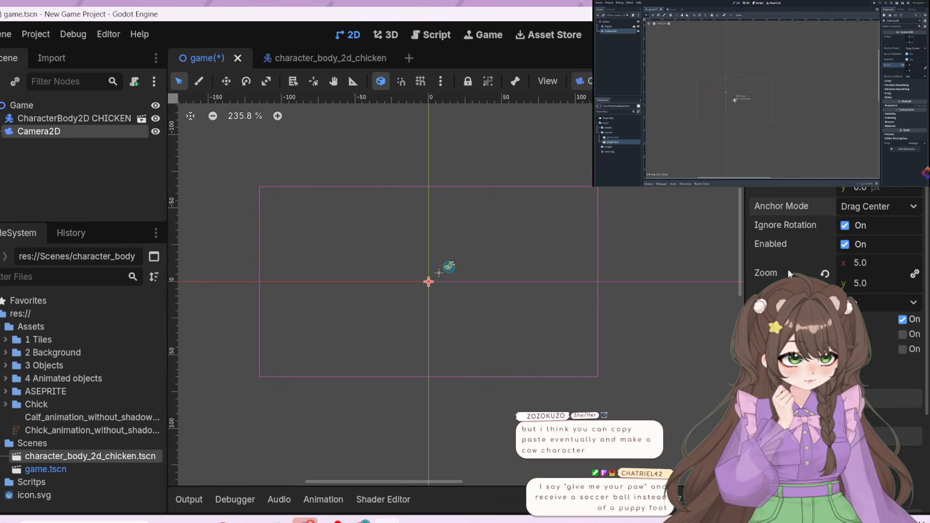
scroll(785, 303, down, 2)
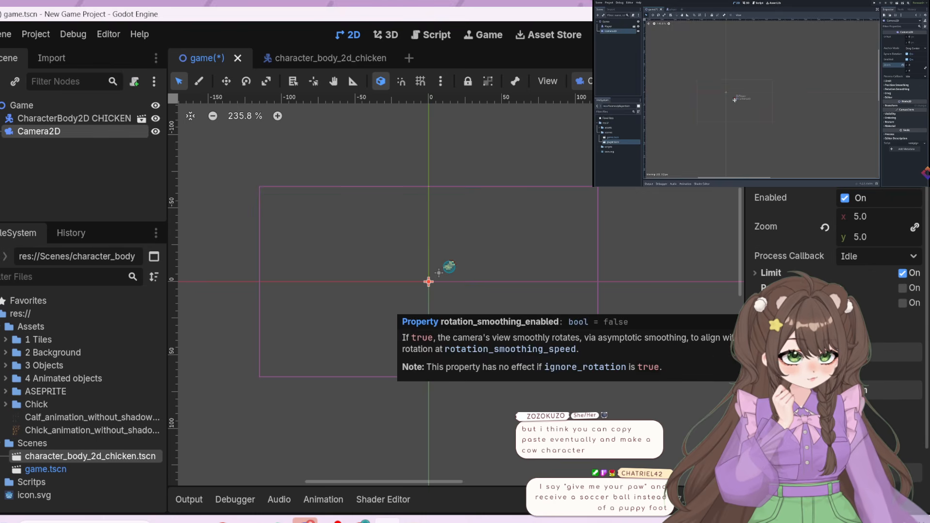
scroll(785, 303, down, 2)
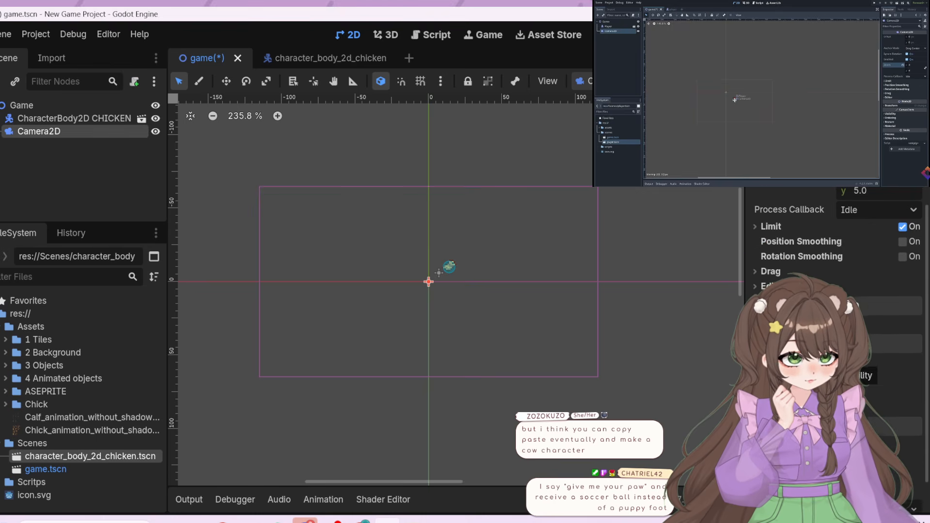
scroll(785, 302, down, 1)
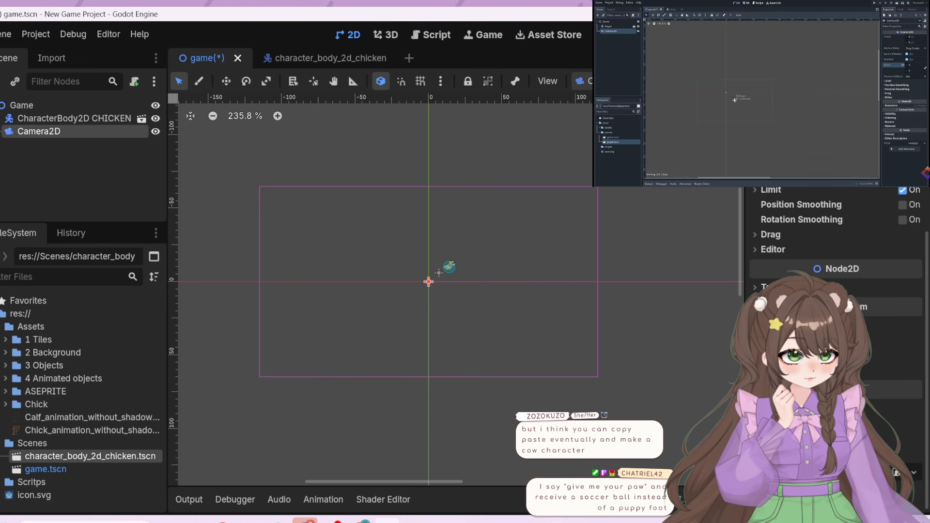
scroll(862, 362, up, 3)
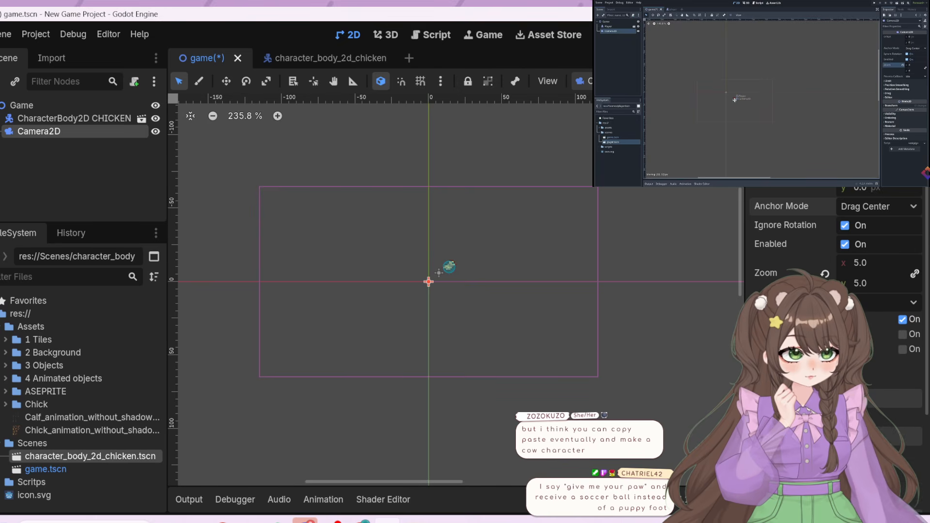
Move the Camera2D onto the chicken to centre it, about 13 px right of and 10 px above the origin
scroll(833, 290, down, 3)
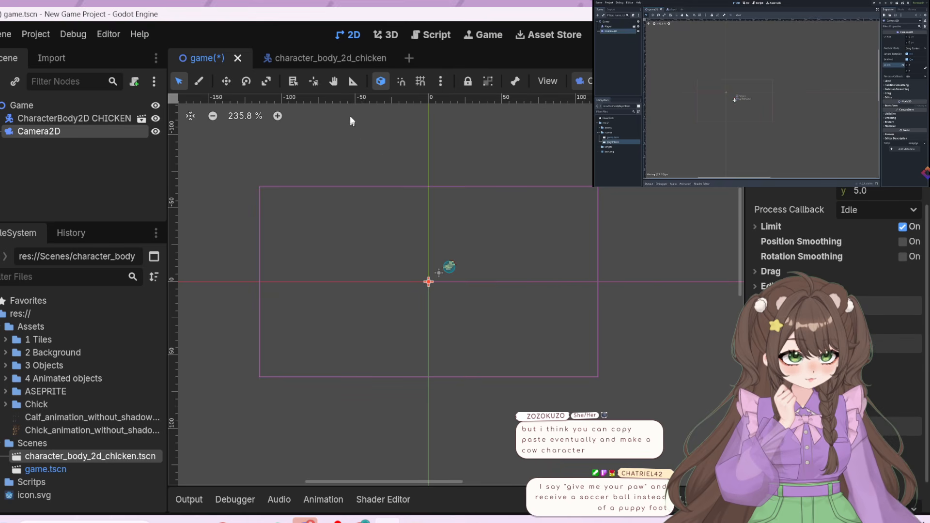
scroll(816, 250, up, 3)
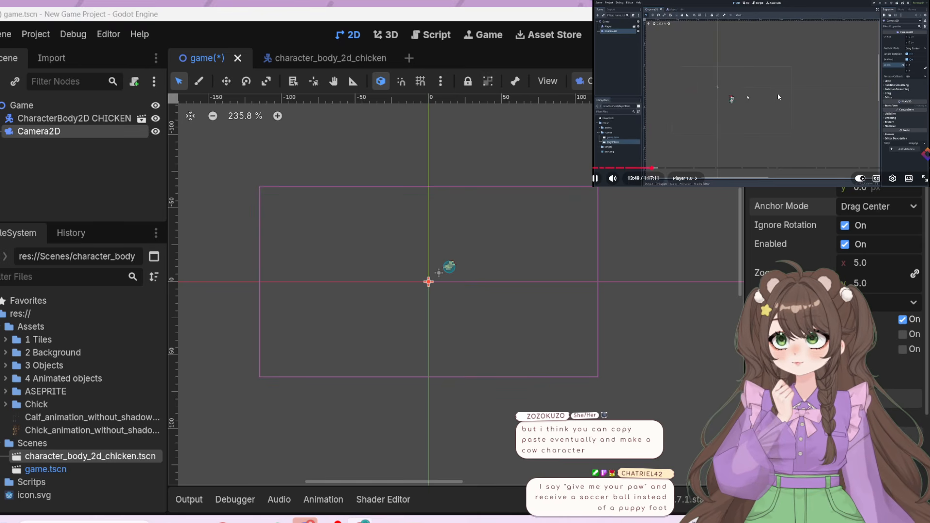
click(778, 97)
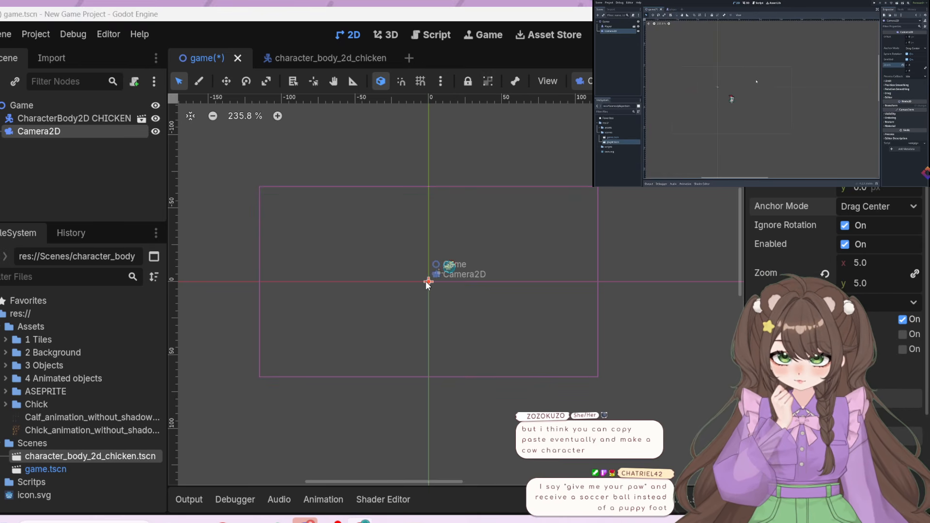
drag(429, 284, 449, 267)
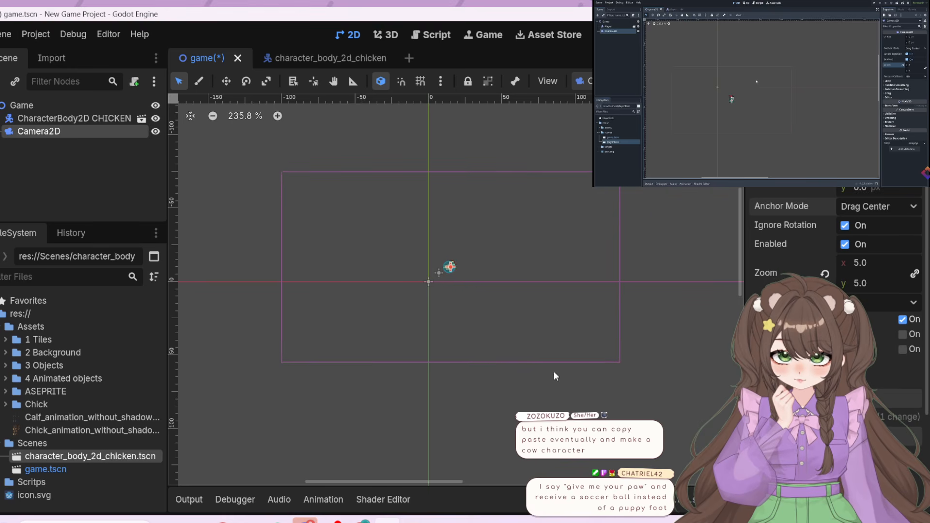
scroll(494, 239, up, 6)
scroll(343, 373, up, 2)
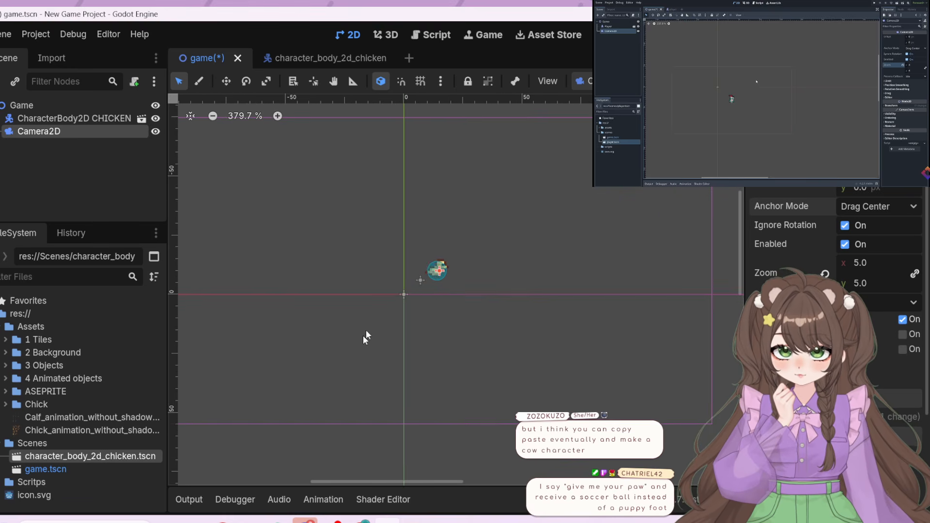
mouse_move(437, 271)
mouse_down()
mouse_move(428, 269)
mouse_move(437, 271)
mouse_up()
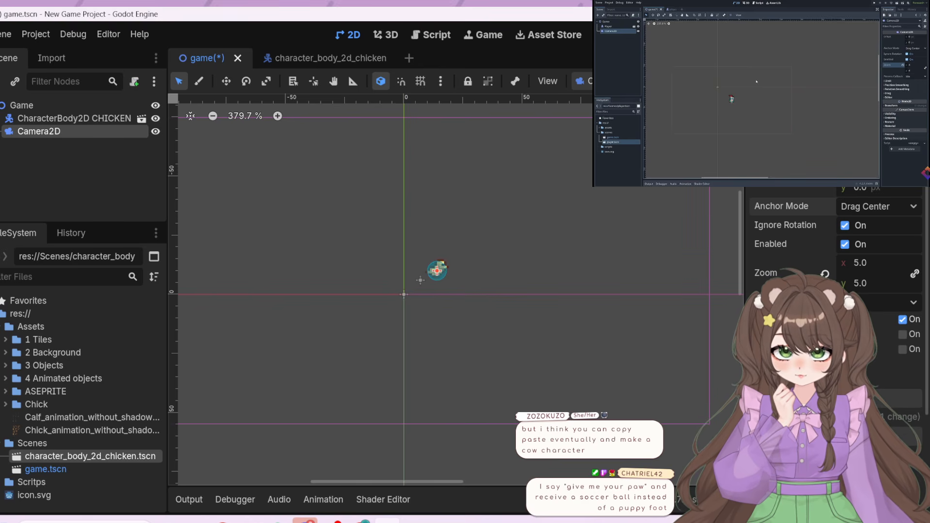
Save the game scene, run the game to check the chicken's framing, and close the running game
click(757, 83)
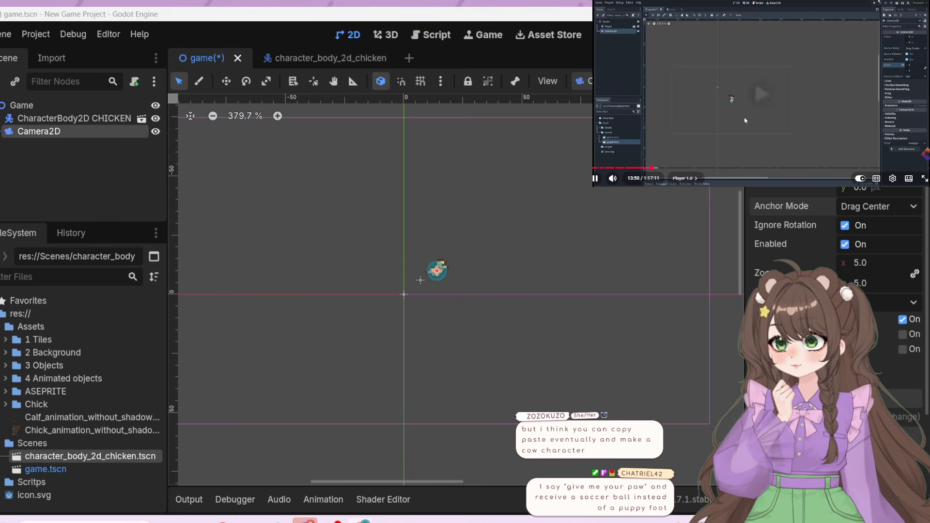
click(749, 105)
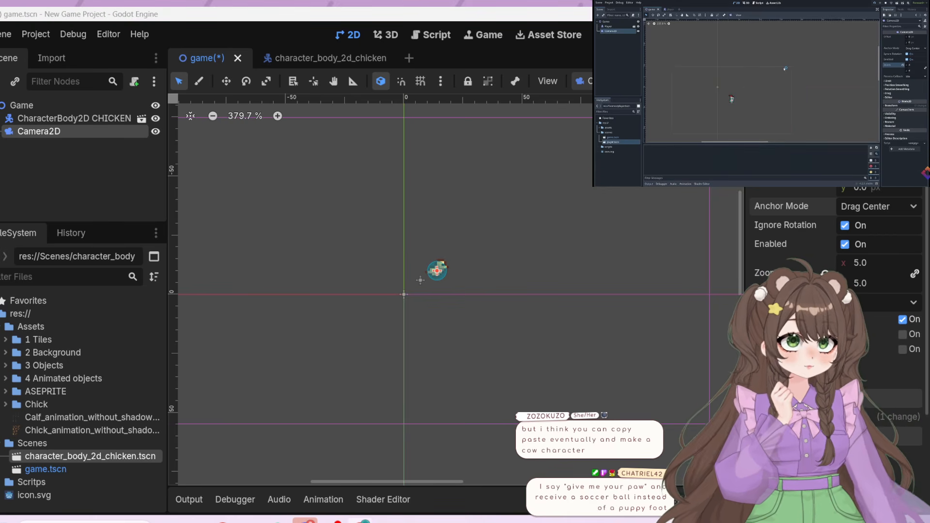
key(ctrl+s)
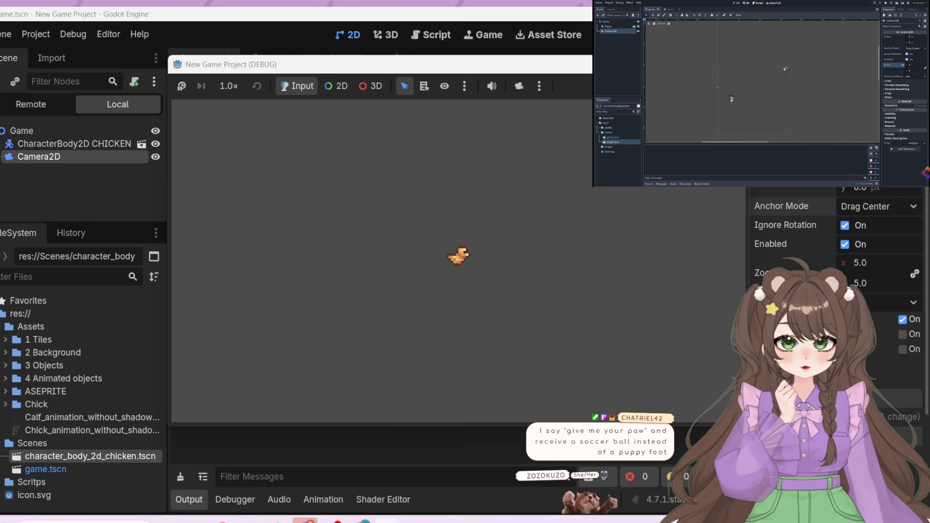
click(734, 64)
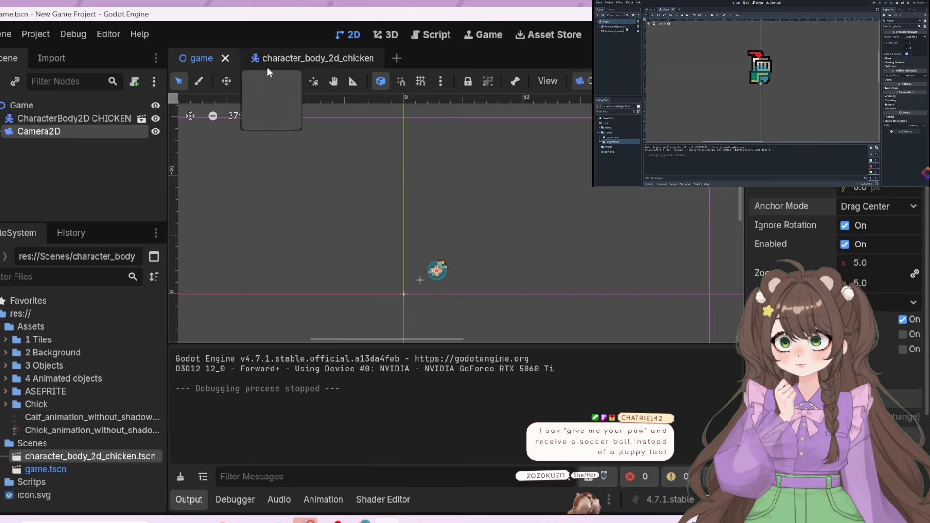
Open the chicken character scene and start attaching a GDScript with the Basic Movement template to its CharacterBody2D root
click(283, 58)
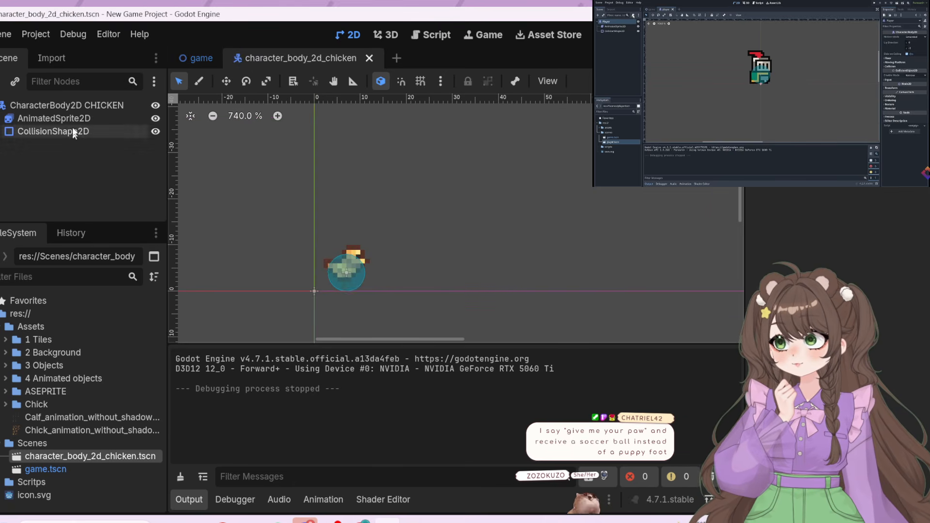
click(65, 105)
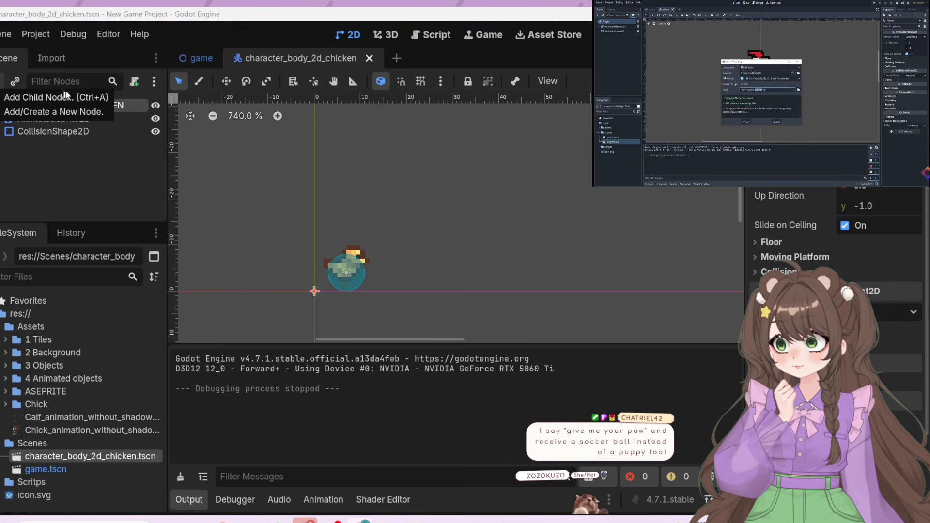
click(130, 81)
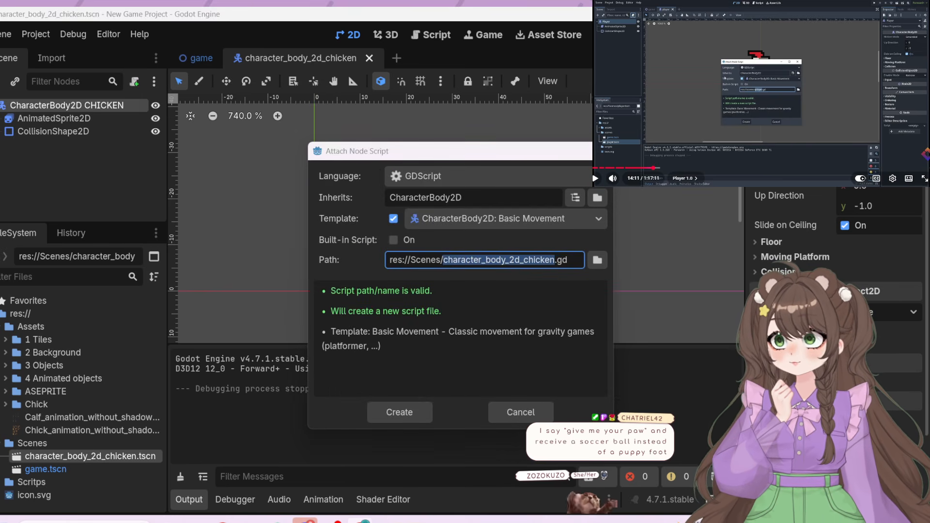
click(758, 138)
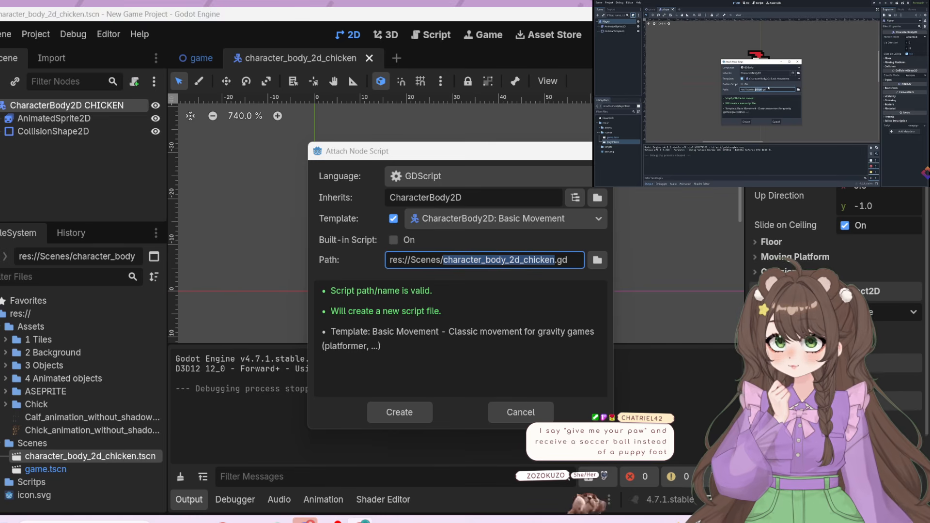
mouse_move(752, 144)
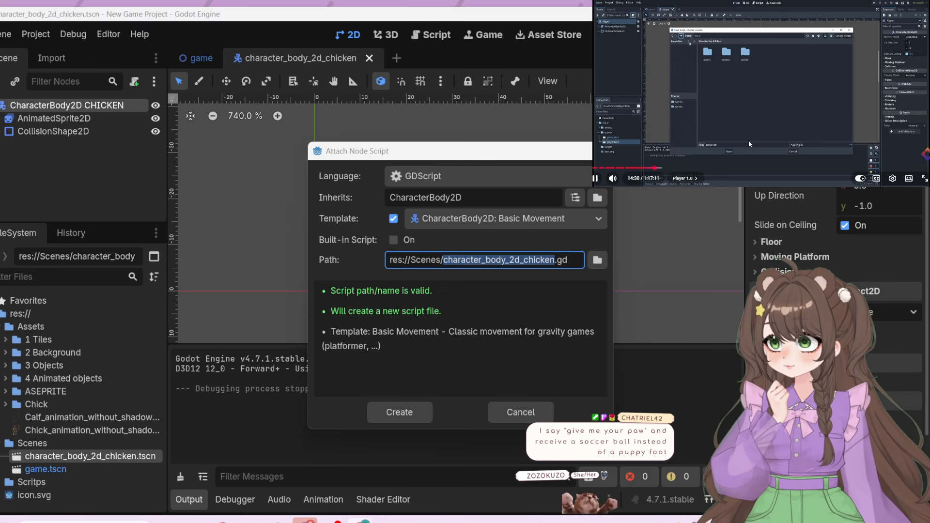
click(740, 129)
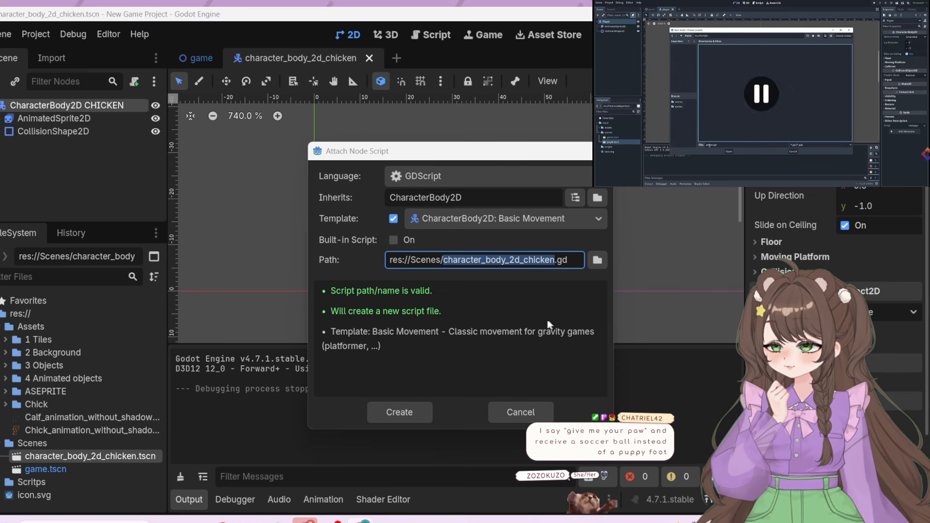
Set the script's location to res://Scritps/character_body_2d_chicken.gd and create it
click(597, 261)
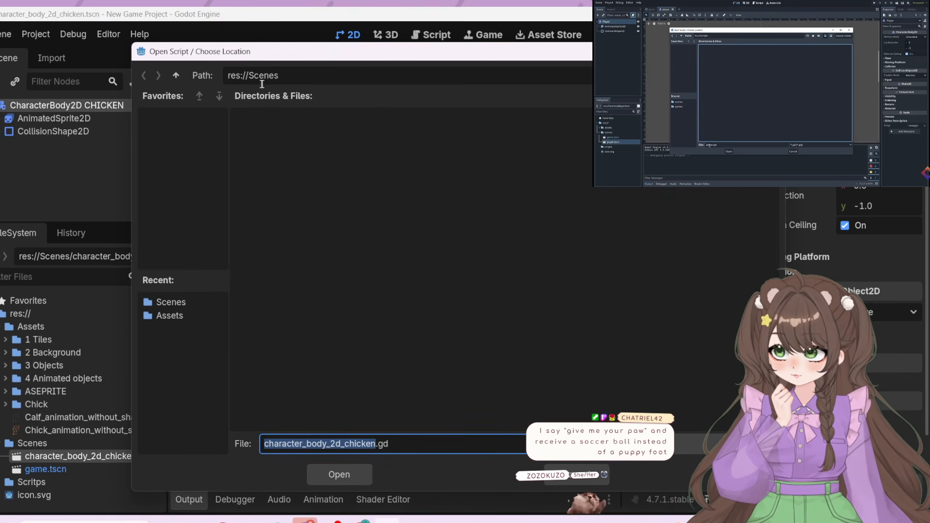
click(173, 76)
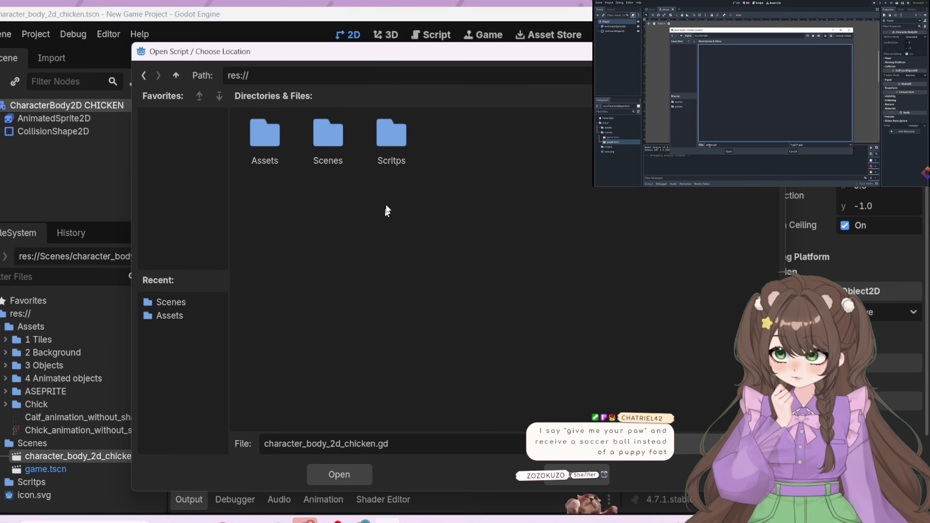
double_click(388, 155)
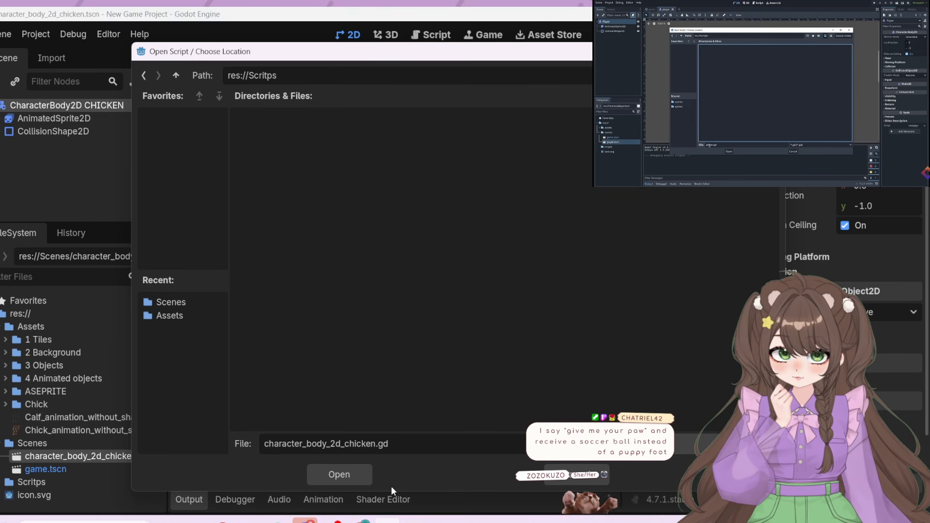
click(359, 477)
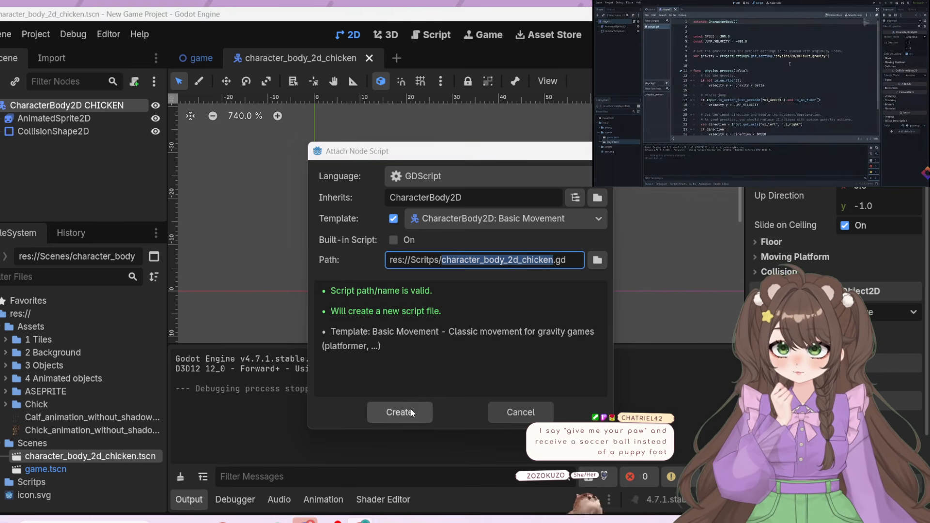
click(410, 408)
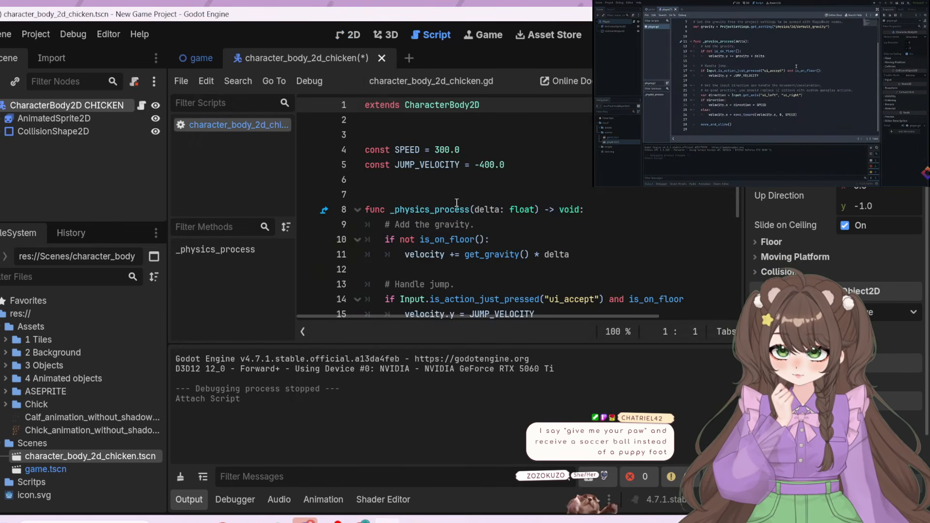
Review the chicken's movement script and run the game twice to test its behaviour, stopping it each time
scroll(533, 192, down, 2)
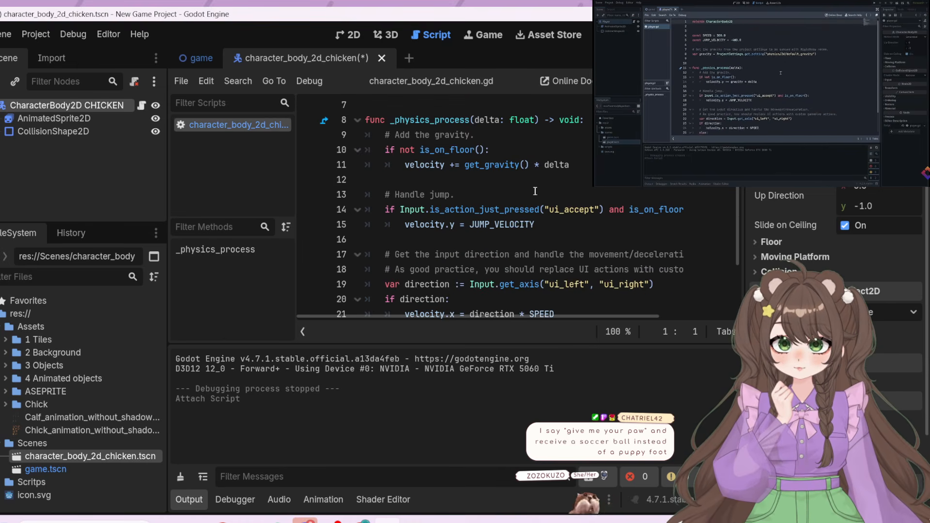
scroll(535, 191, down, 2)
scroll(570, 201, up, 3)
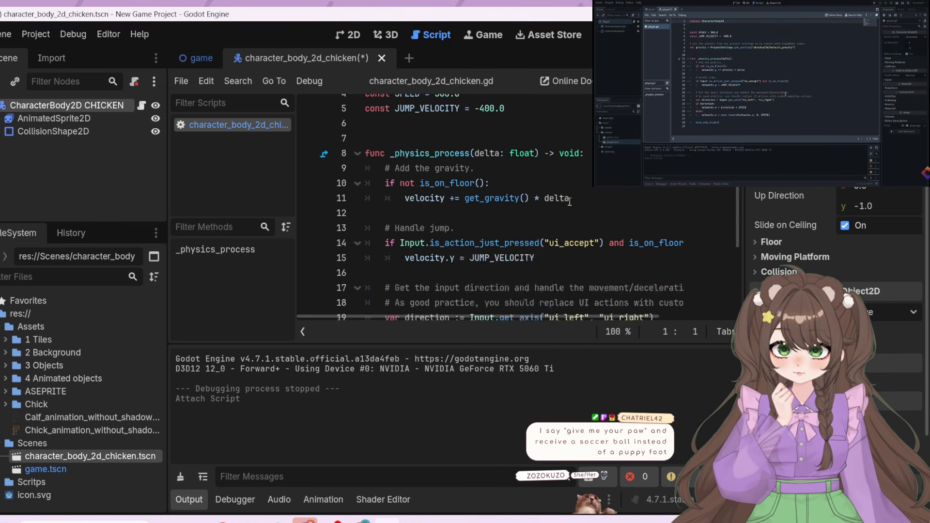
scroll(570, 202, up, 1)
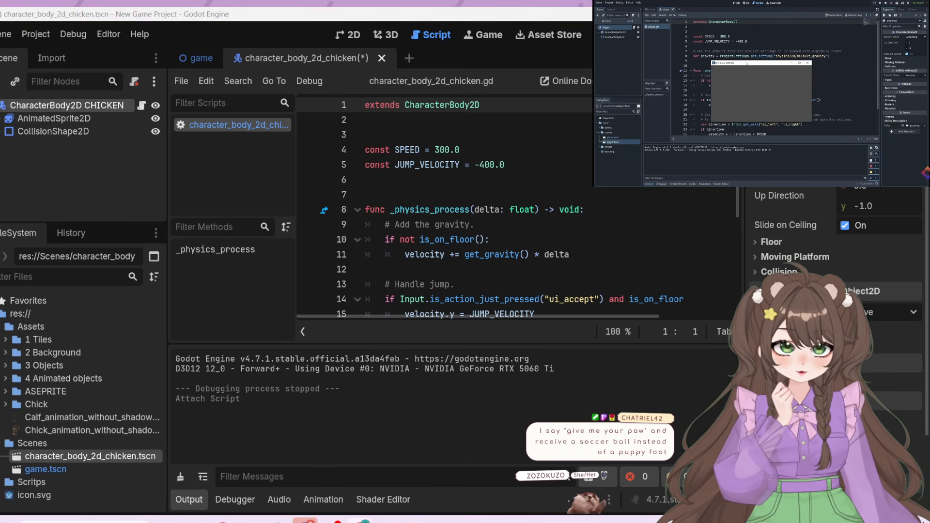
key(F6)
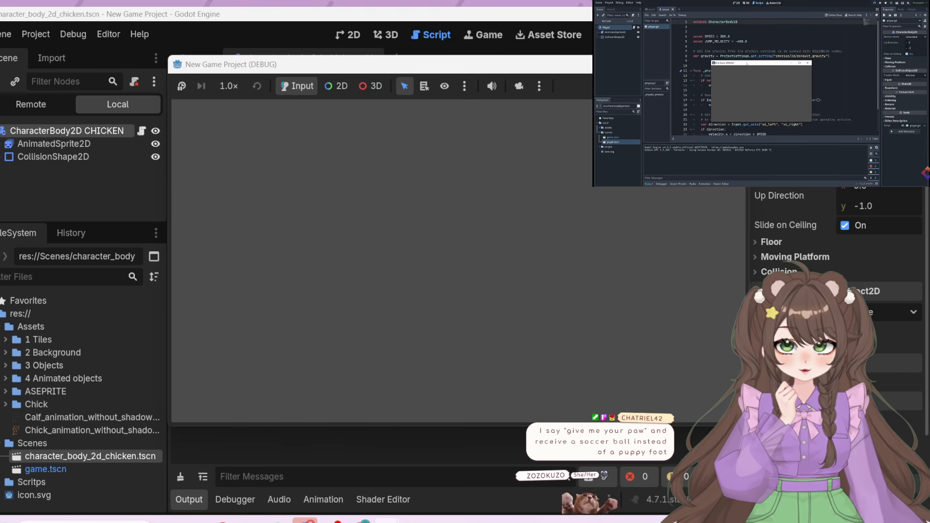
key(F8)
key(F6)
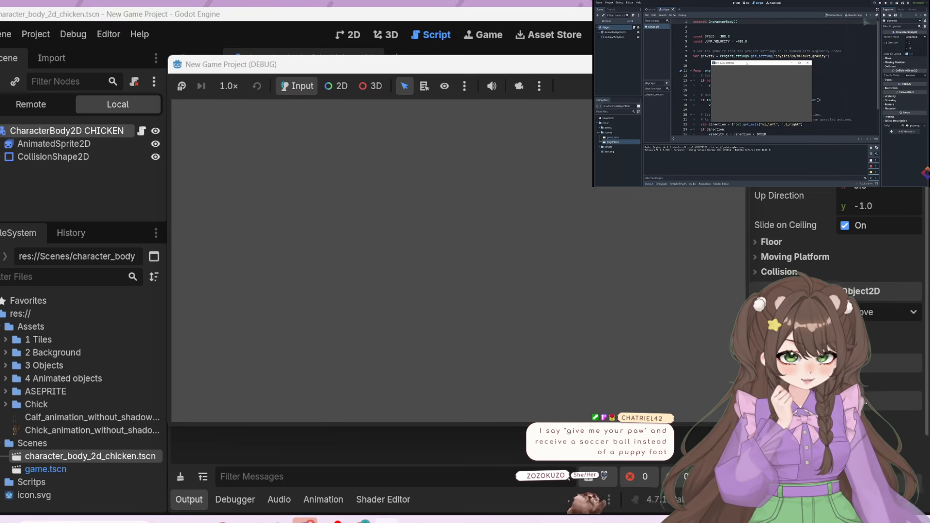
key(F8)
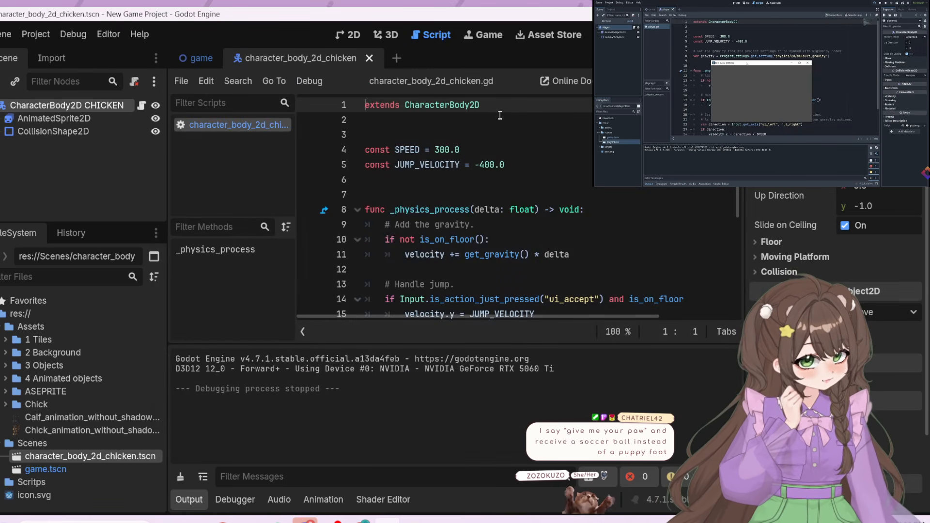
click(773, 128)
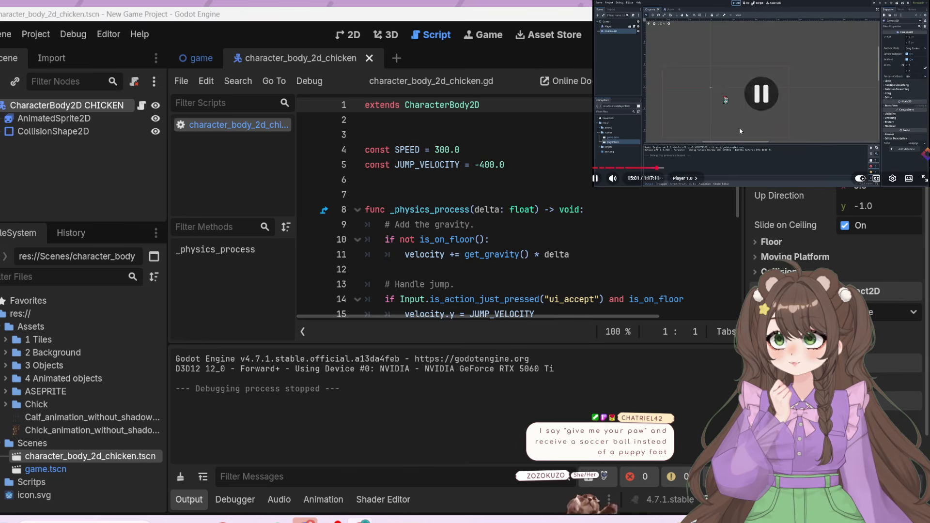
click(364, 35)
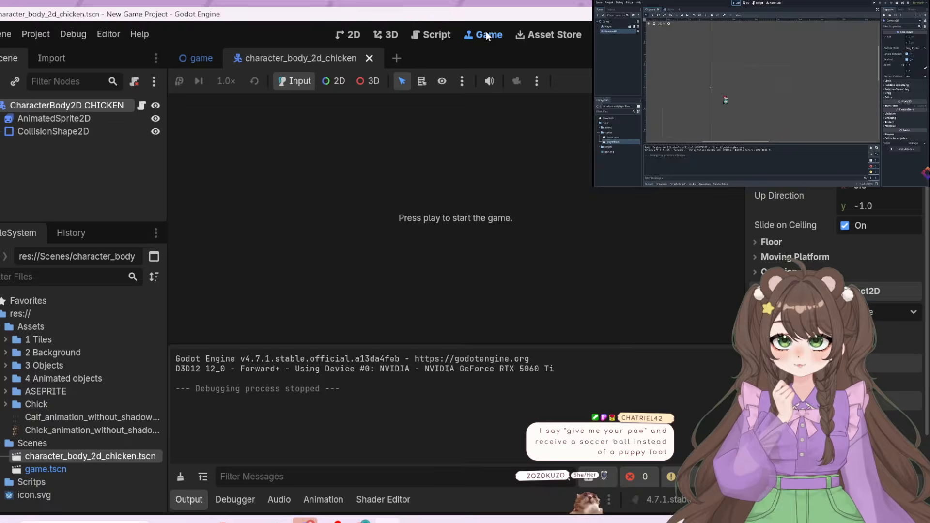
click(486, 32)
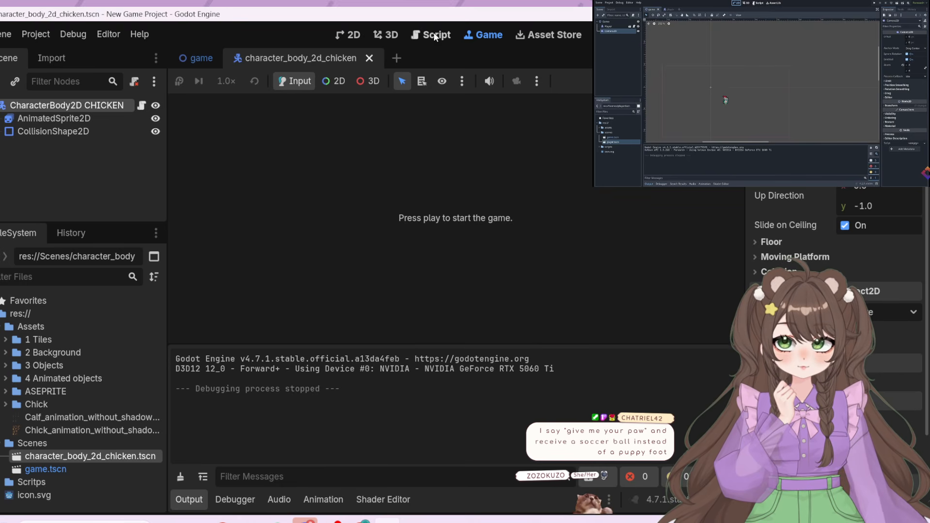
click(534, 37)
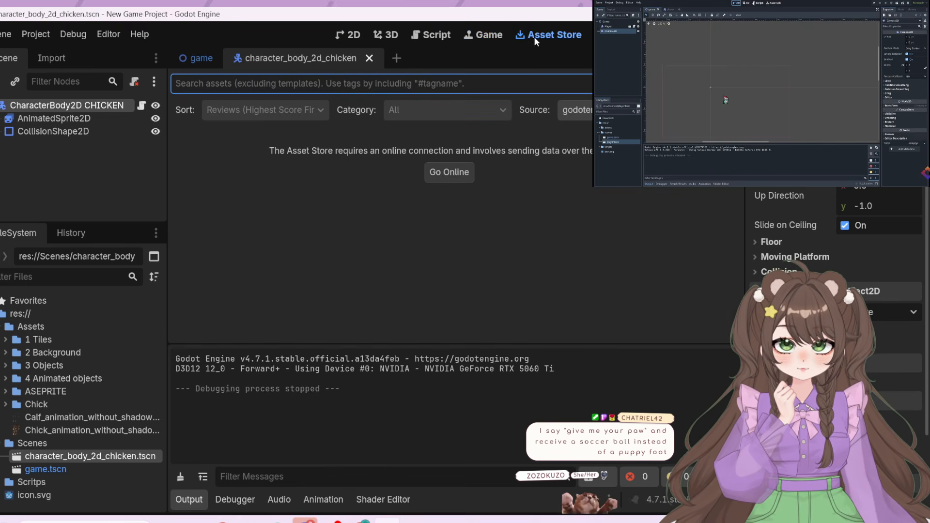
click(438, 35)
click(386, 34)
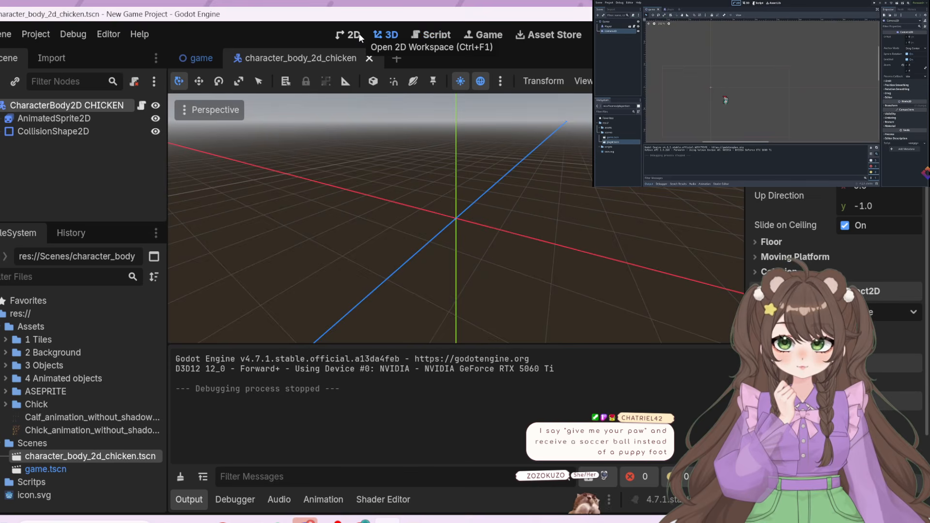
Return to the 2D workspace and switch to the game scene
click(358, 33)
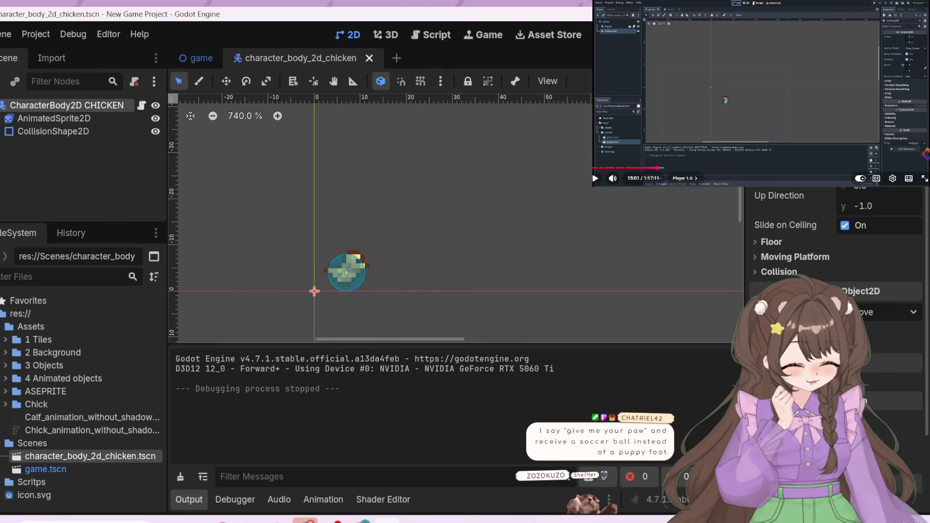
click(769, 130)
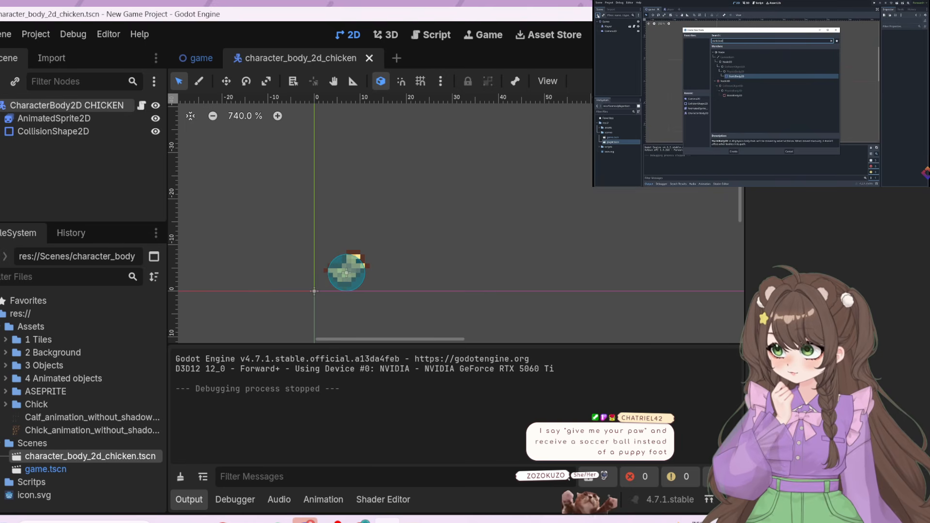
click(190, 53)
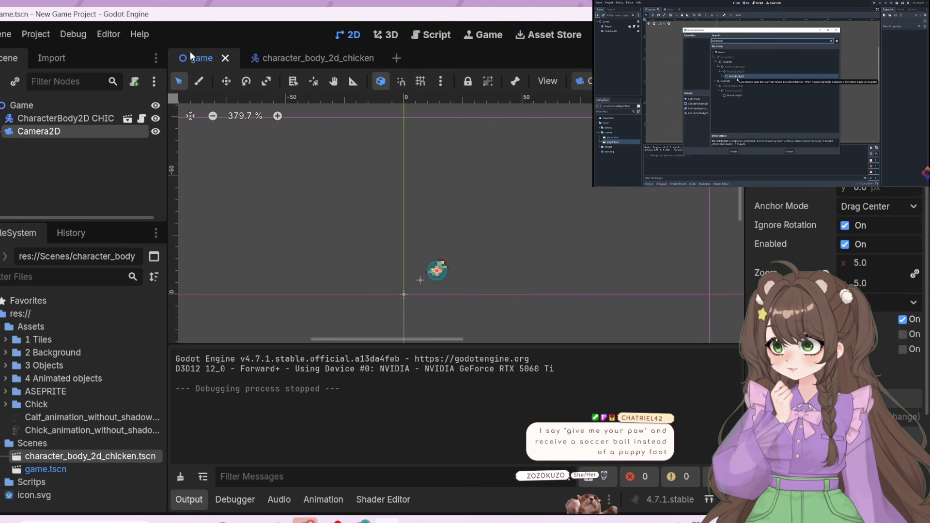
Add a StaticBody2D node to the game scene
click(3, 82)
text(static)
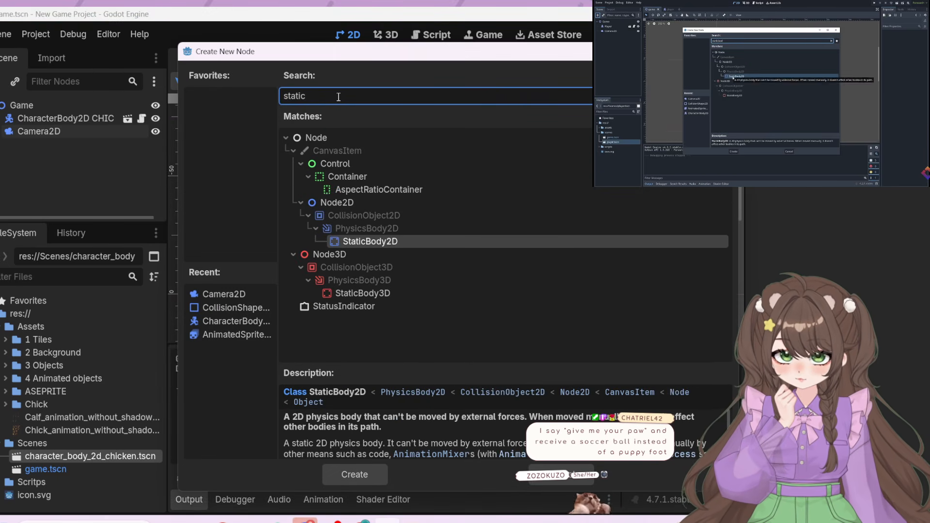
click(394, 241)
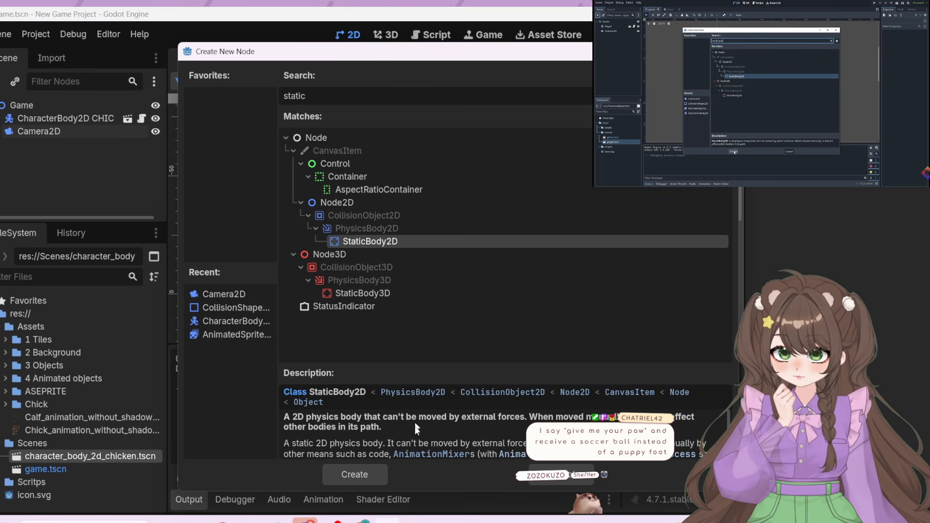
click(367, 479)
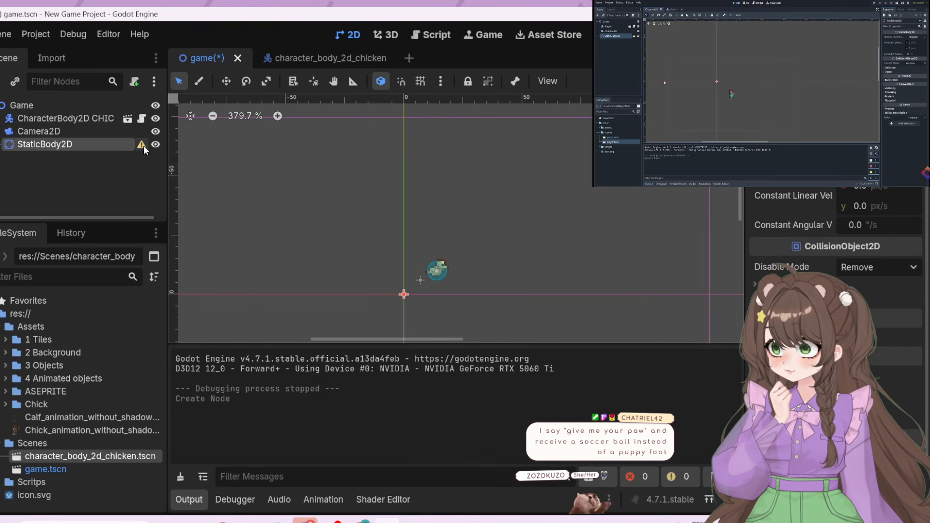
Add a CollisionShape2D child node to the StaticBody2D
mouse_move(143, 146)
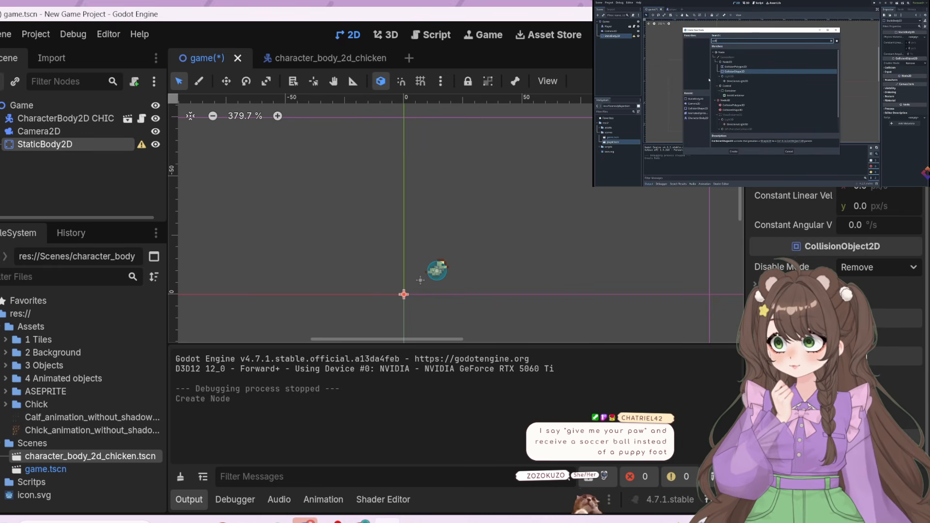
click(1, 81)
text(c)
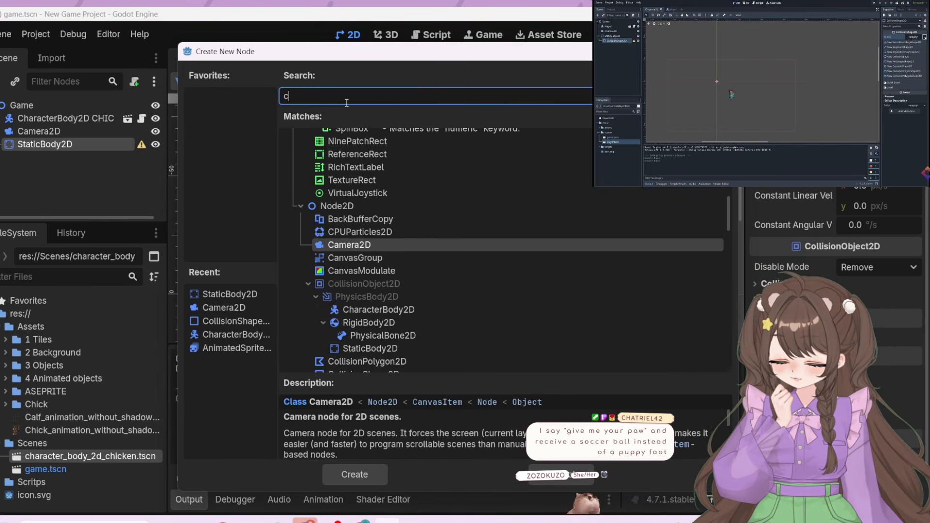
text(olli)
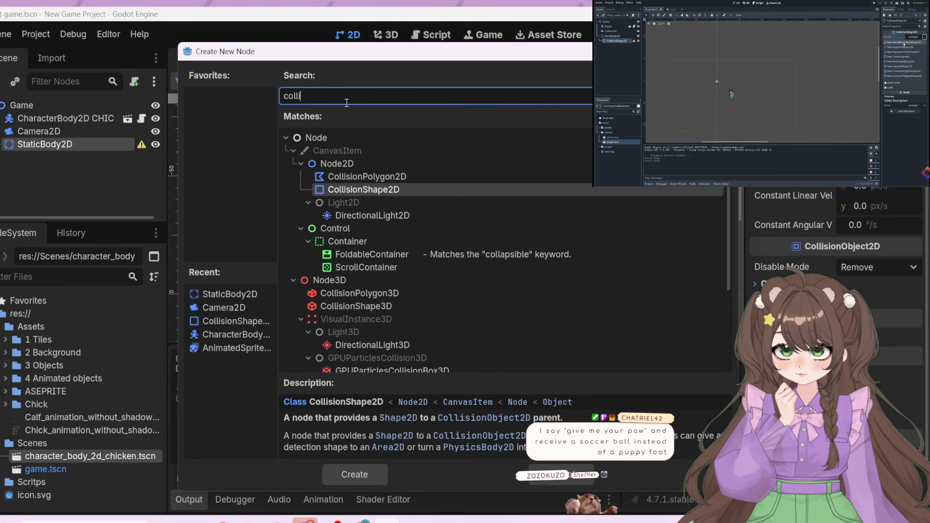
click(365, 186)
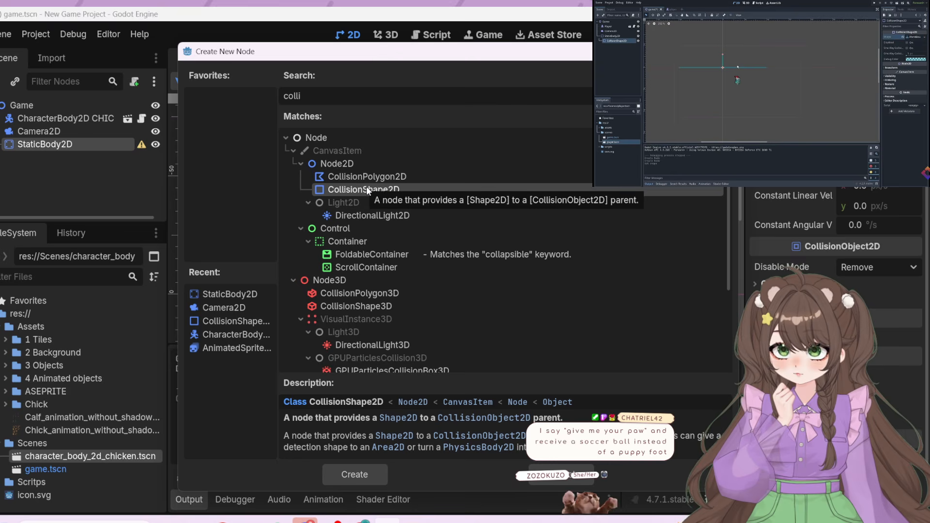
double_click(366, 186)
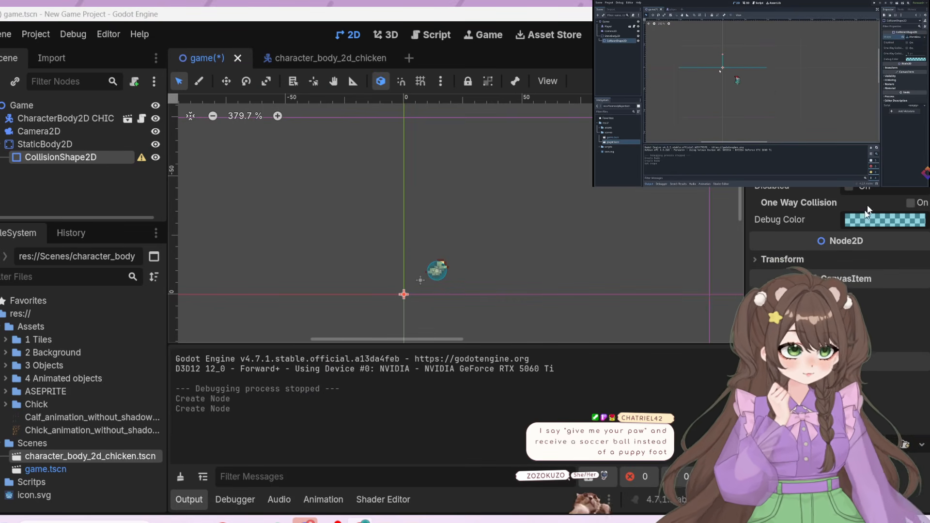
Assign a new WorldBoundaryShape2D to the StaticBody2D's collision shape and give the 2D viewport more room
click(885, 169)
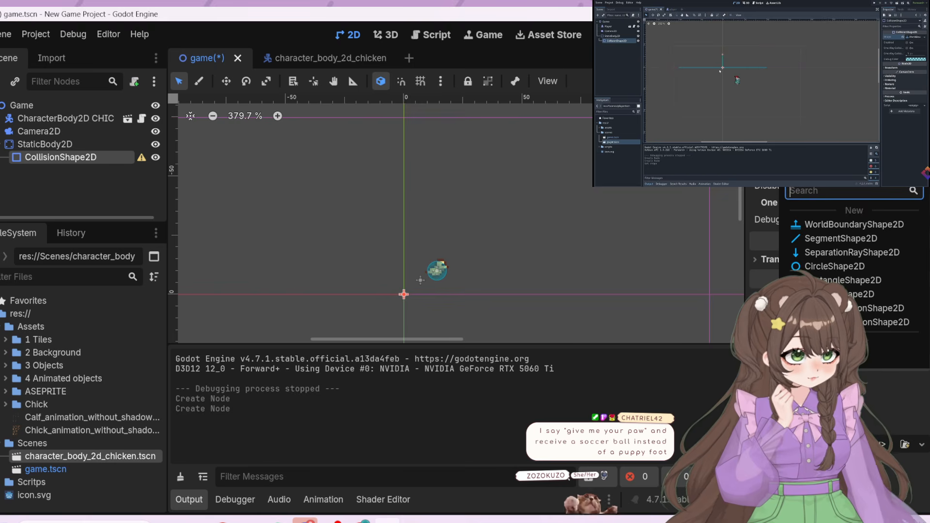
click(865, 226)
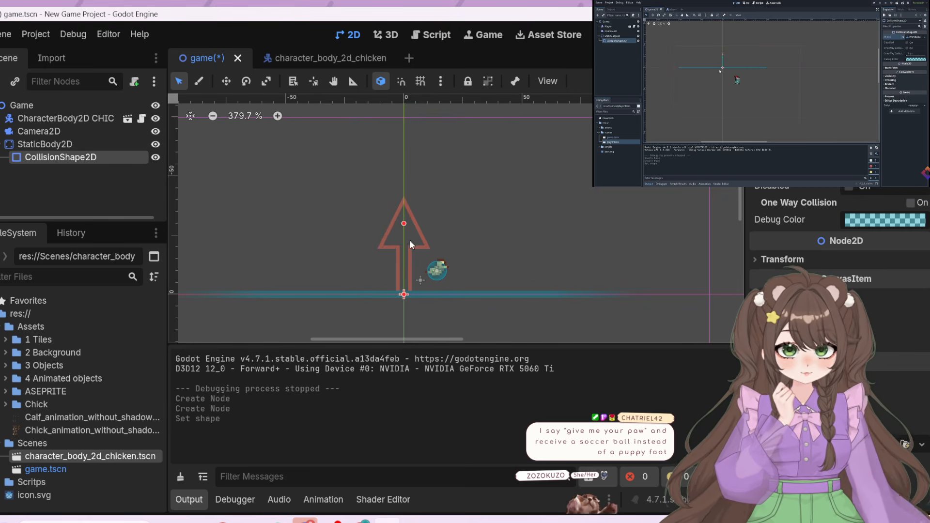
scroll(456, 324, down, 1)
scroll(409, 137, down, 1)
scroll(410, 140, down, 1)
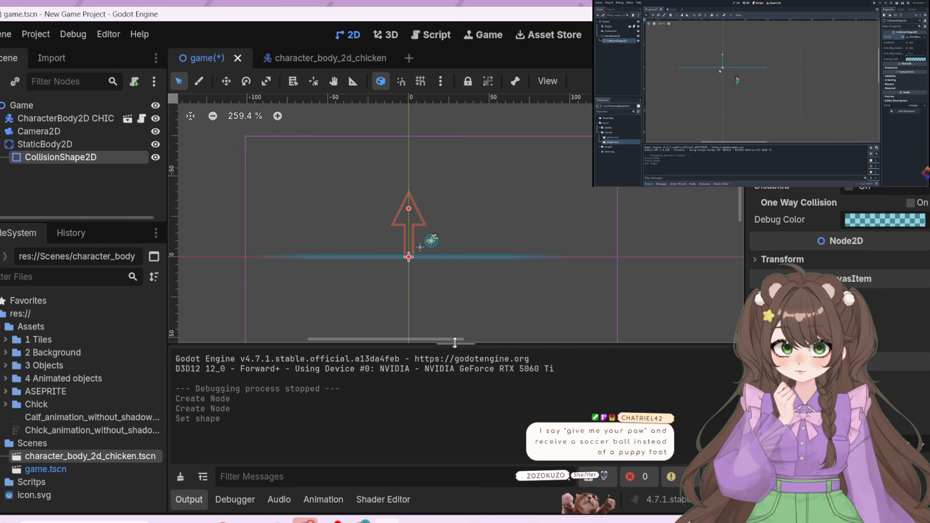
drag(455, 345, 458, 386)
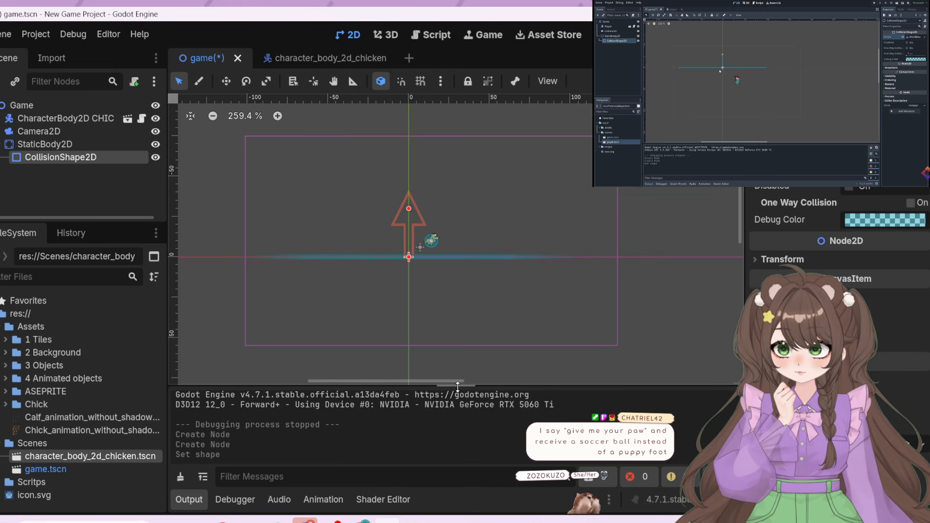
scroll(422, 269, up, 2)
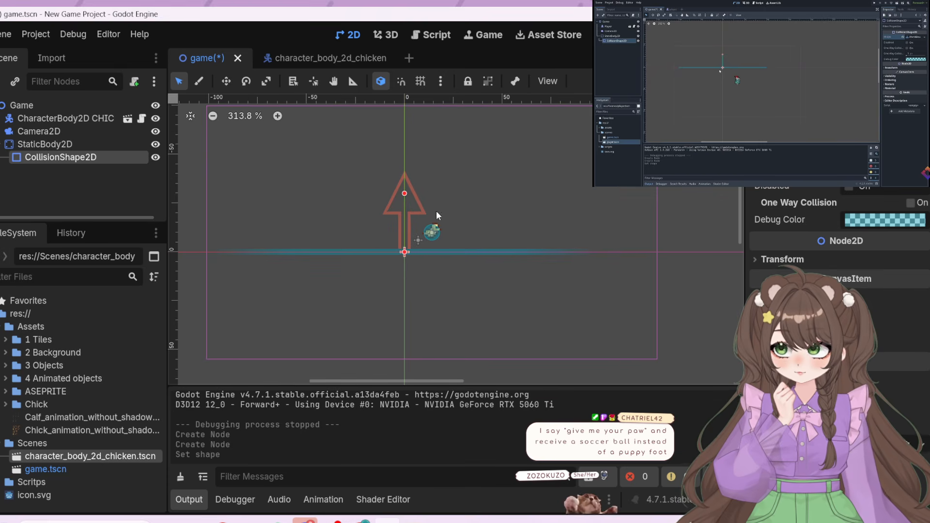
Run the game to test the chicken against the world boundary, close it and resume the tutorial video
key(F5)
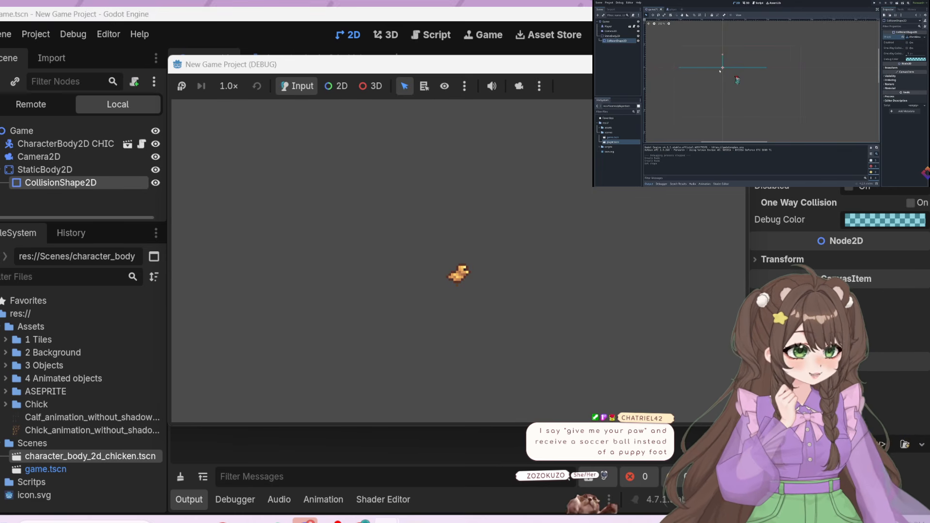
click(735, 65)
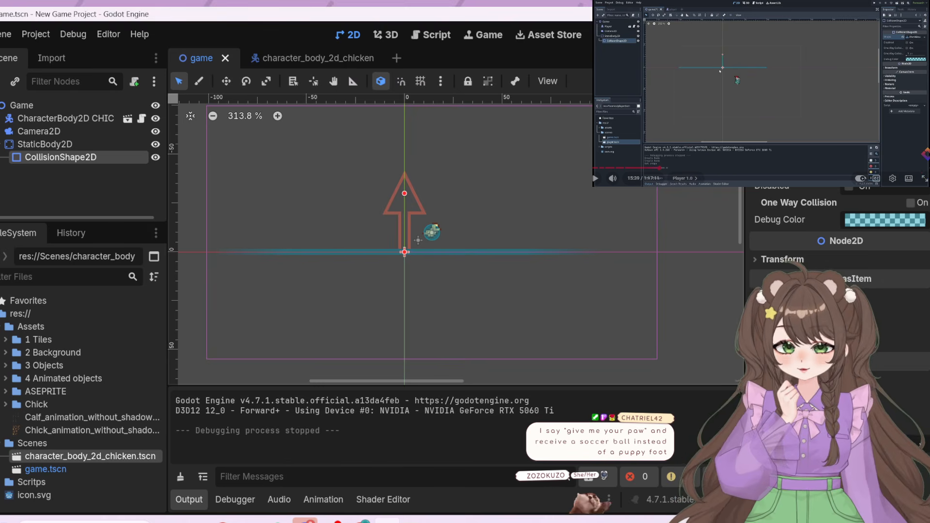
click(770, 122)
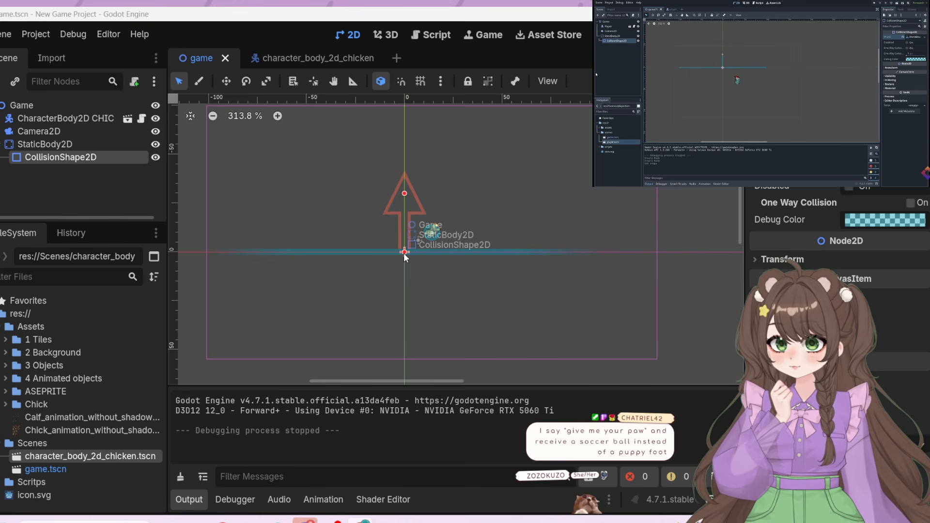
Lower the world boundary line to about 30 px below the origin and test it in a run of the game
drag(404, 253, 402, 311)
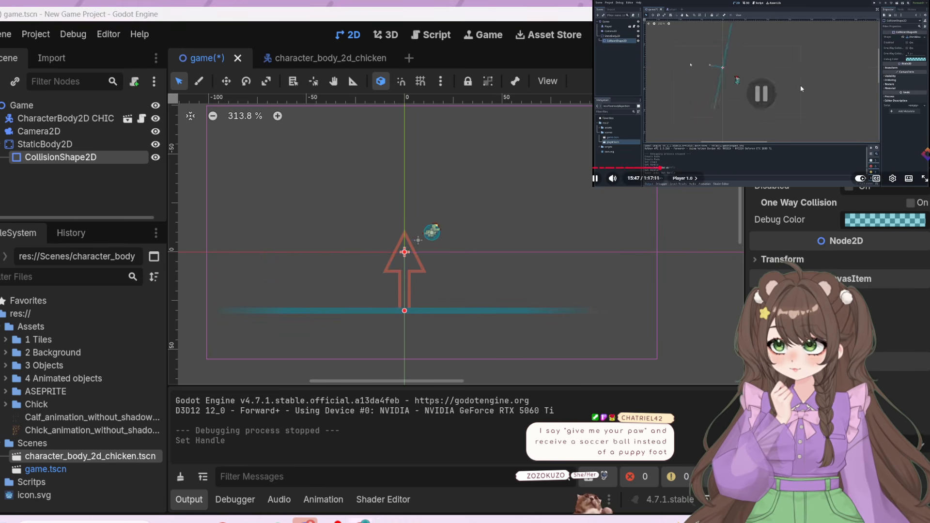
key(F5)
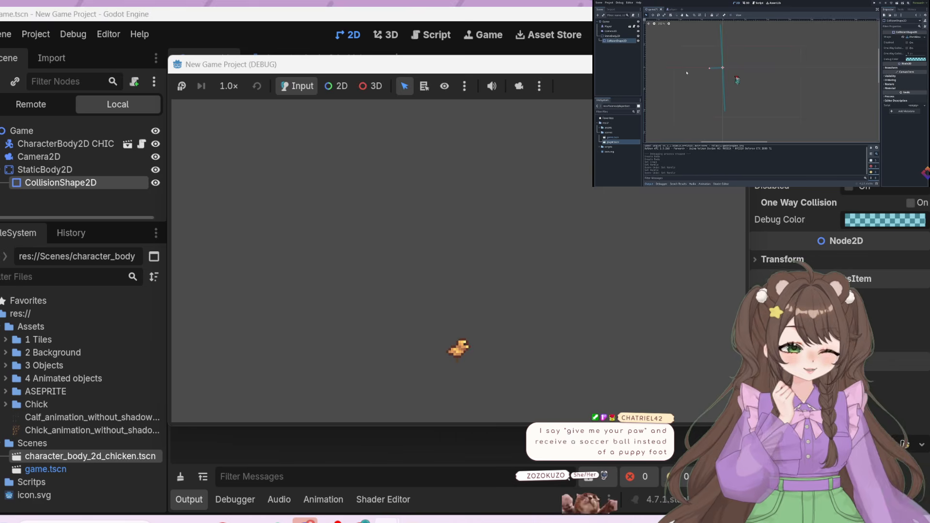
click(733, 65)
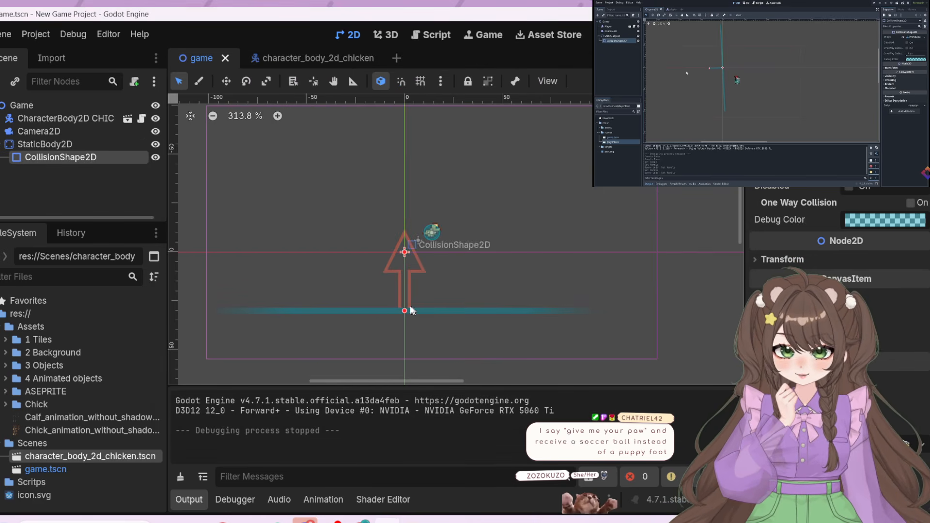
Tilt the world boundary line into a slope rising to the right and test it in a run of the game
drag(404, 249, 443, 355)
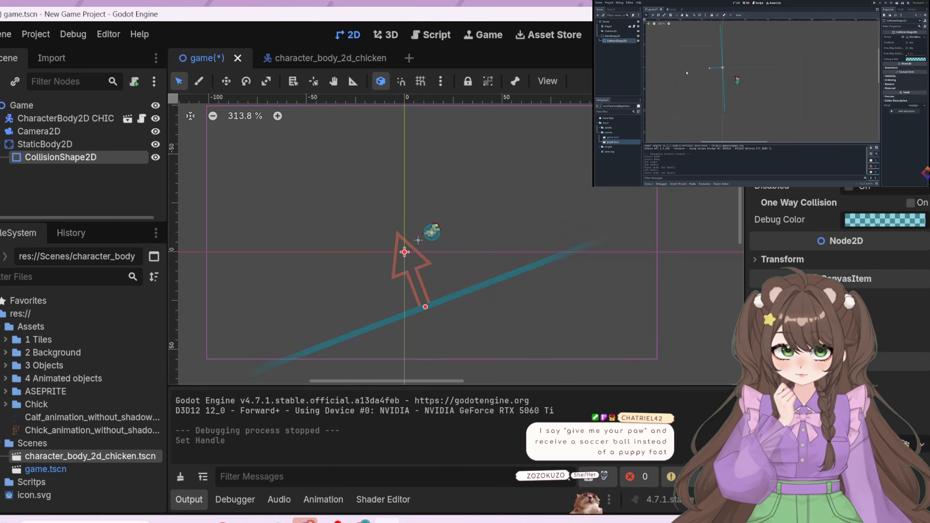
click(734, 35)
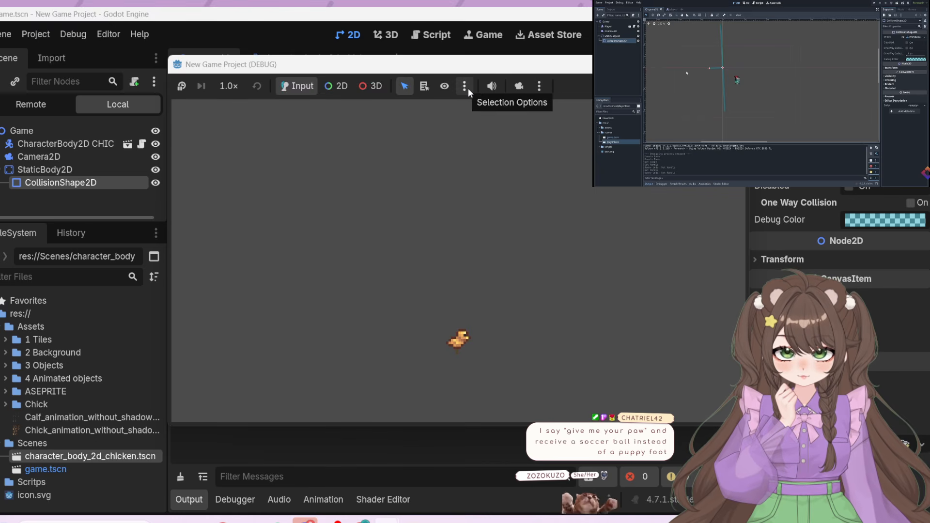
click(285, 89)
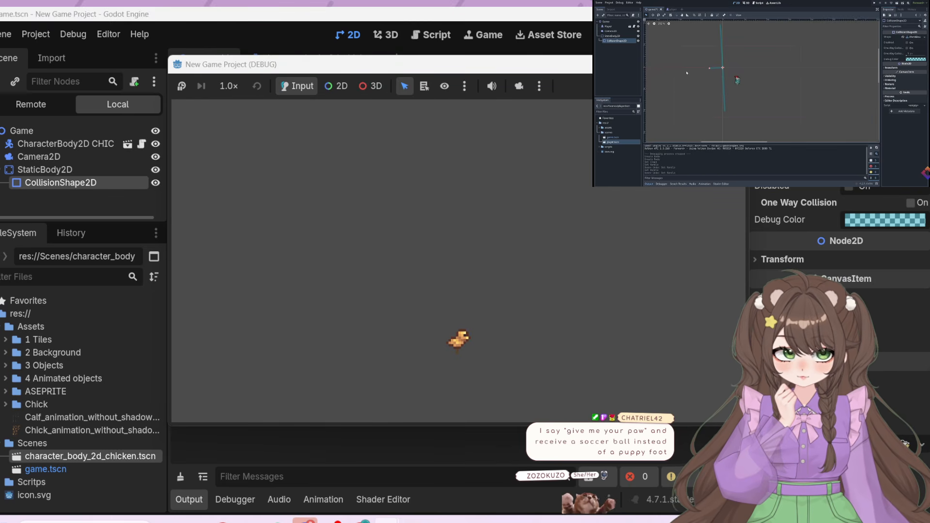
click(733, 64)
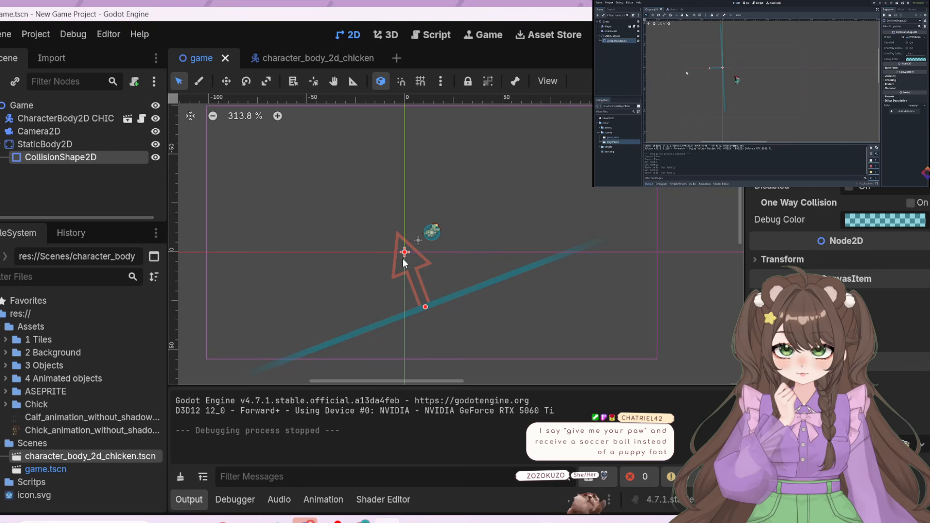
Level the tilted world boundary line and move it back up to the scene origin
mouse_move(425, 310)
mouse_down()
mouse_move(417, 319)
mouse_move(413, 310)
mouse_up()
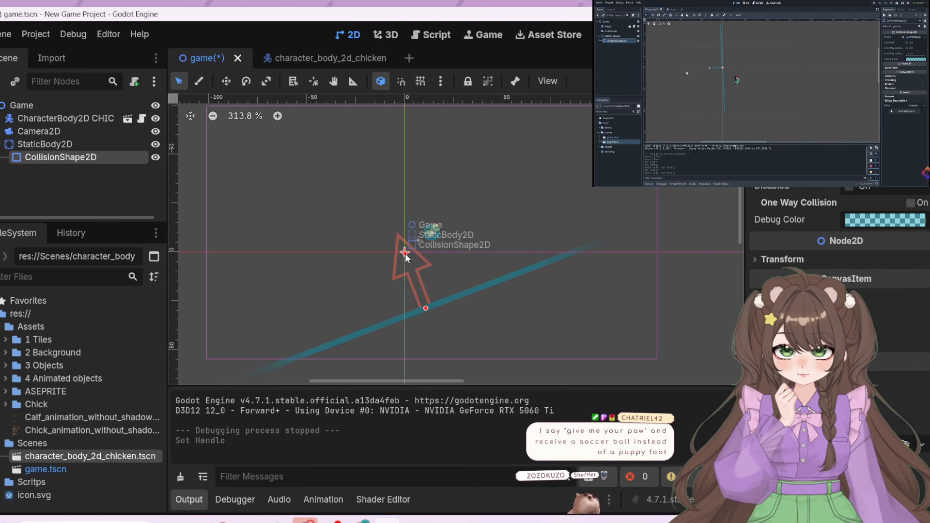
drag(406, 256, 405, 322)
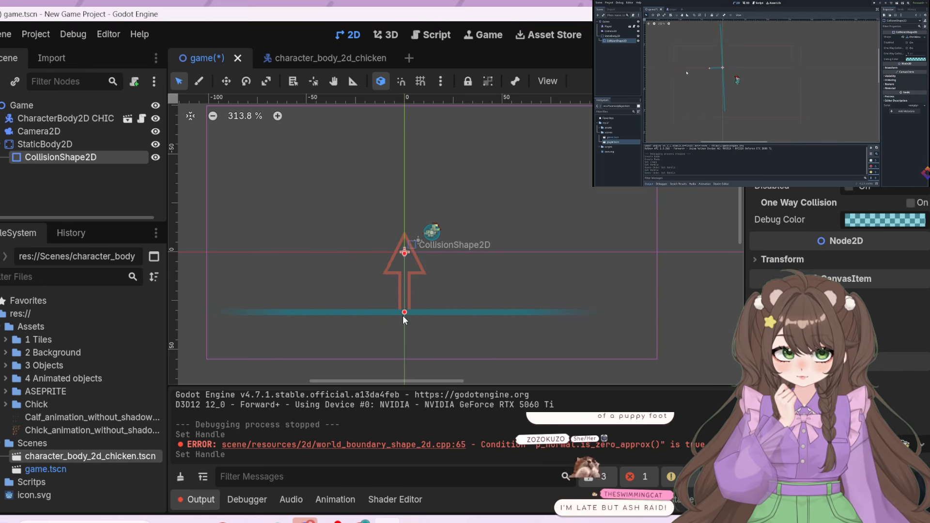
drag(405, 312, 404, 252)
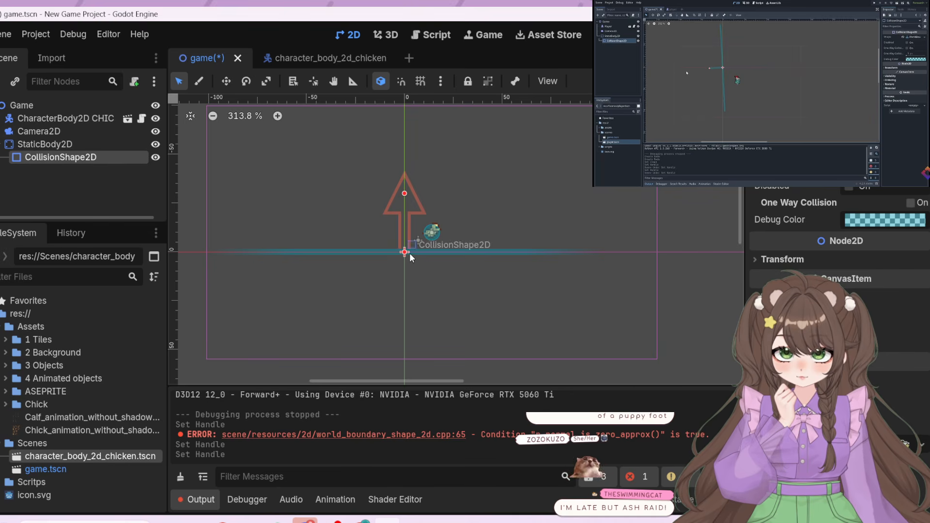
Compare the Camera2D, StaticBody2D and CollisionShape2D nodes by selecting them in turn, ending on StaticBody2D
click(83, 132)
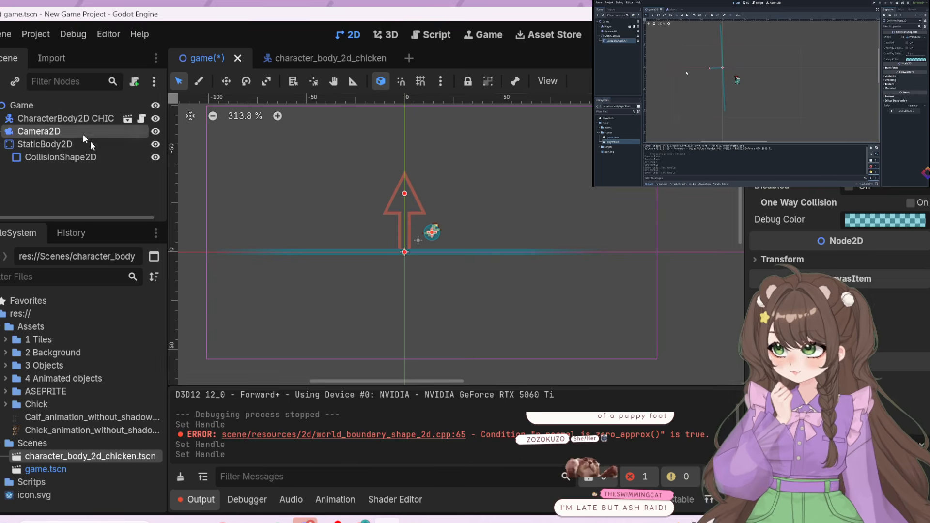
click(401, 252)
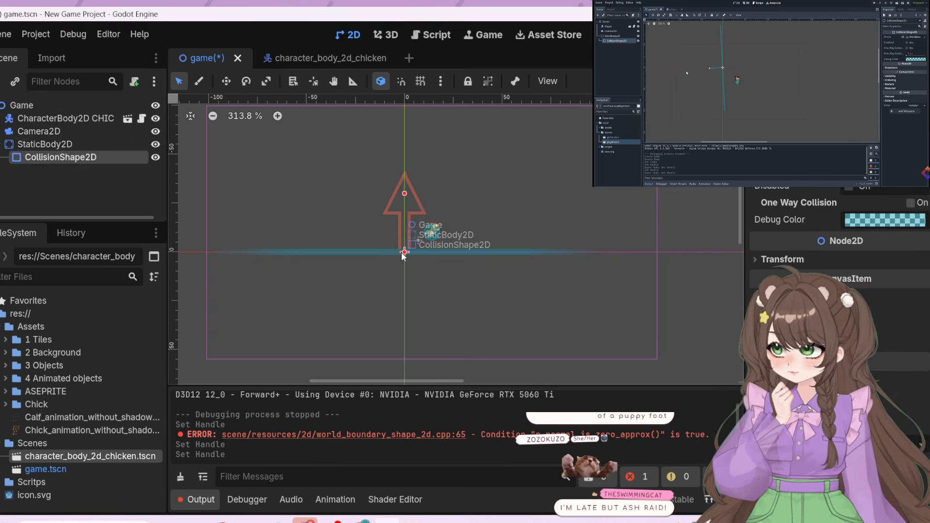
click(34, 147)
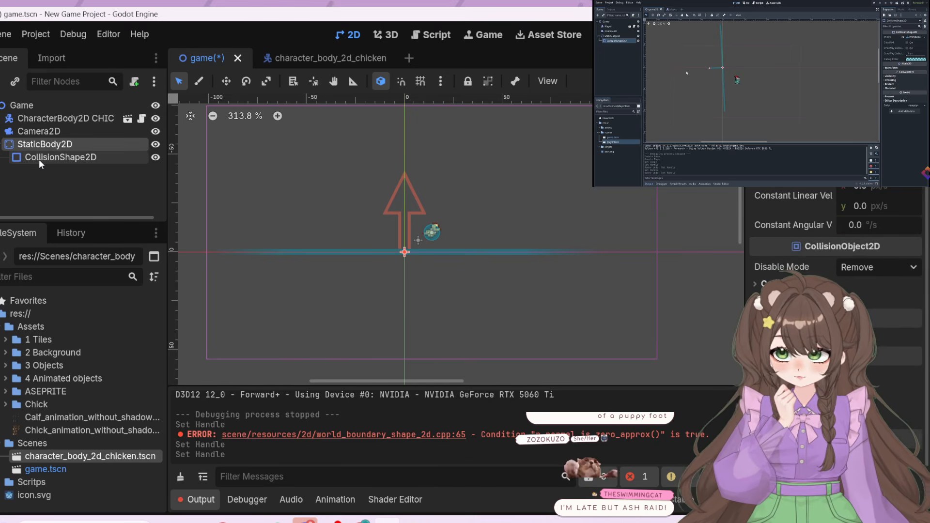
click(39, 159)
click(41, 147)
click(41, 156)
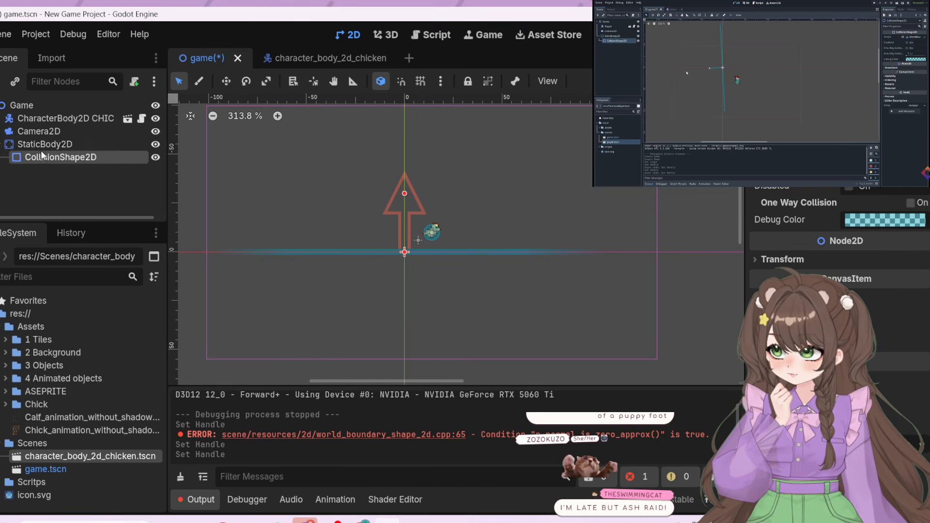
click(41, 149)
click(42, 159)
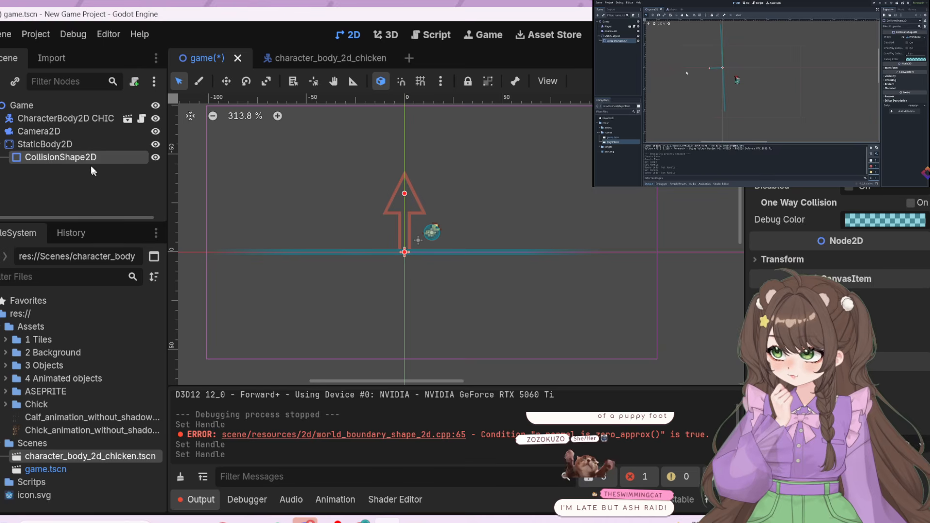
click(74, 148)
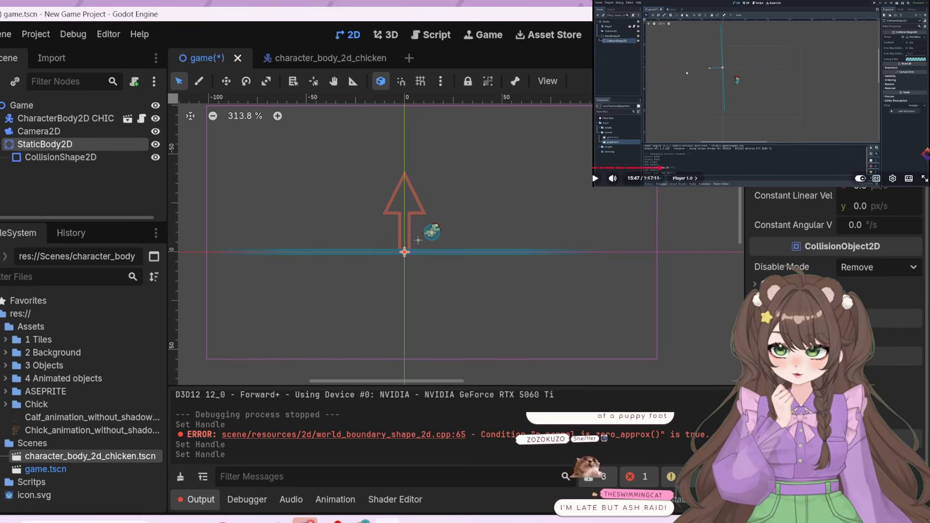
Play the tutorial video's section on moving the StaticBody2D, keeping that node selected, and pause the video
click(748, 151)
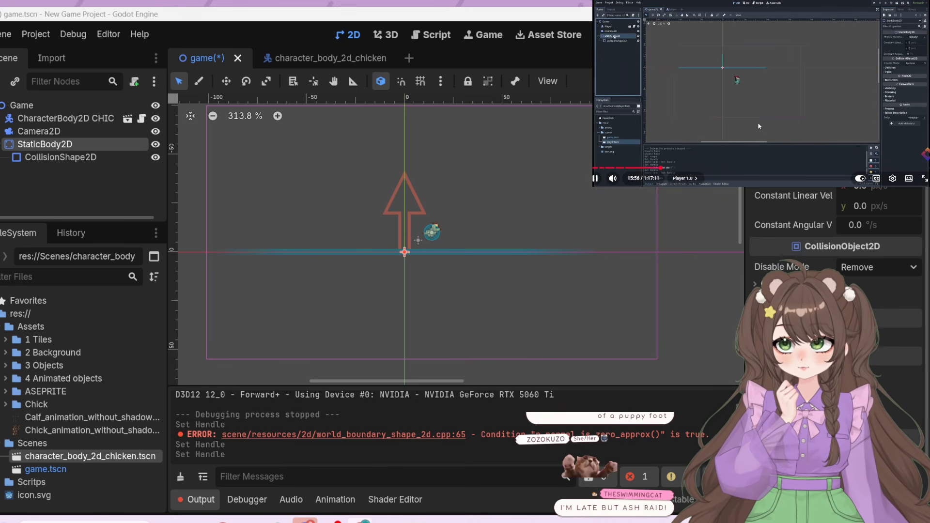
double_click(56, 146)
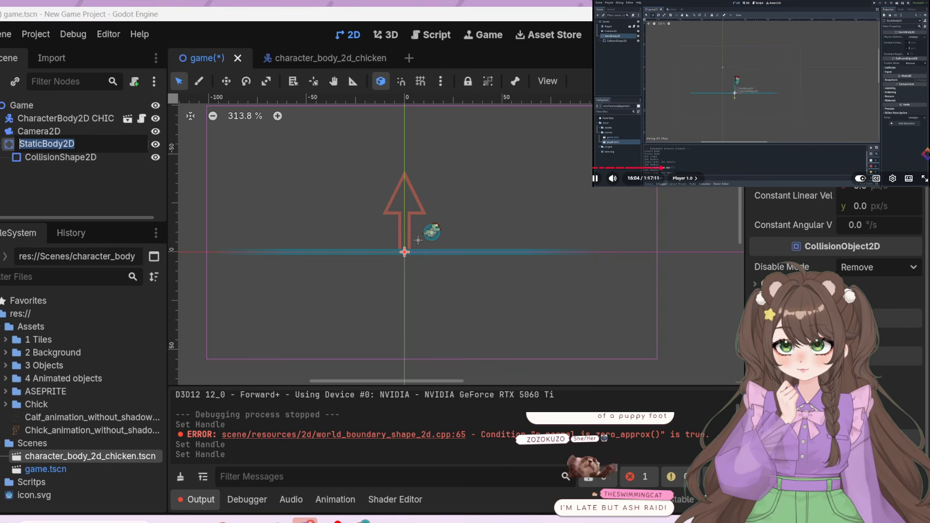
click(694, 119)
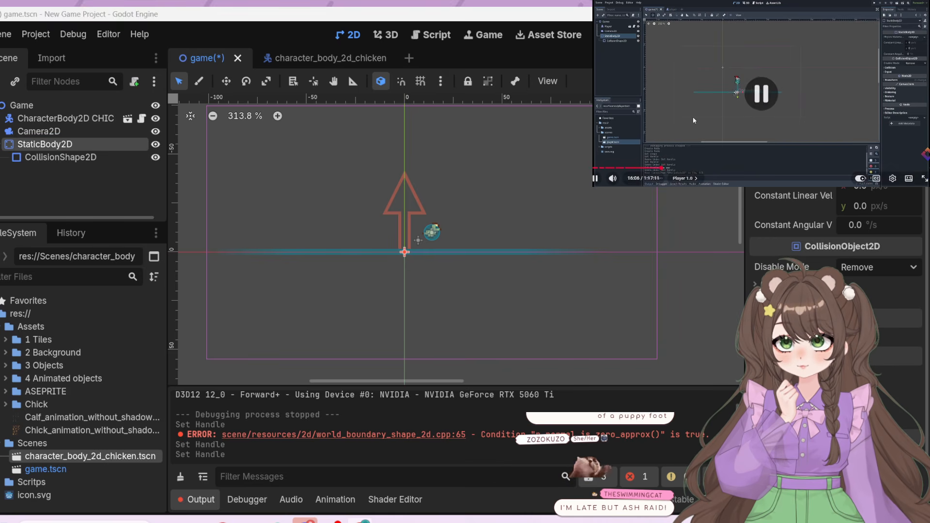
Move the StaticBody2D along the x axis beneath the chicken to (13, 0) and check it in a run of the game
click(226, 82)
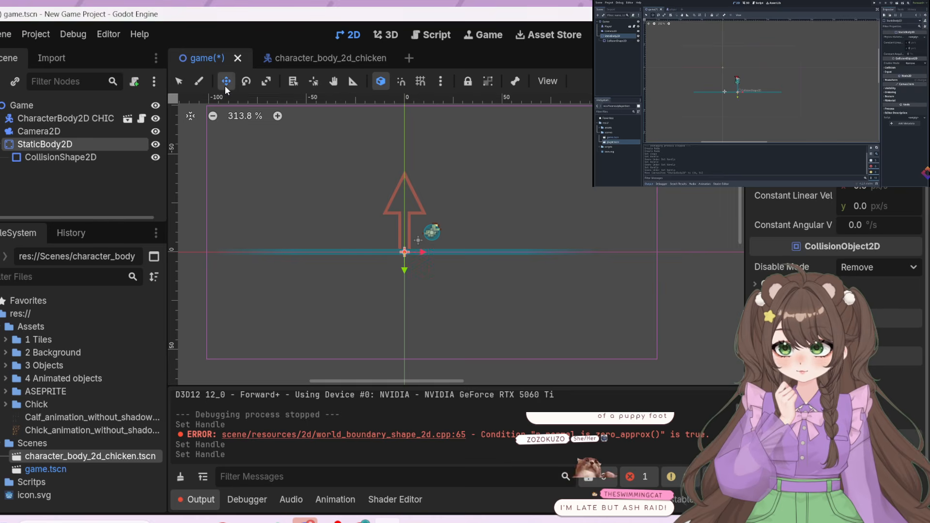
drag(411, 260, 433, 252)
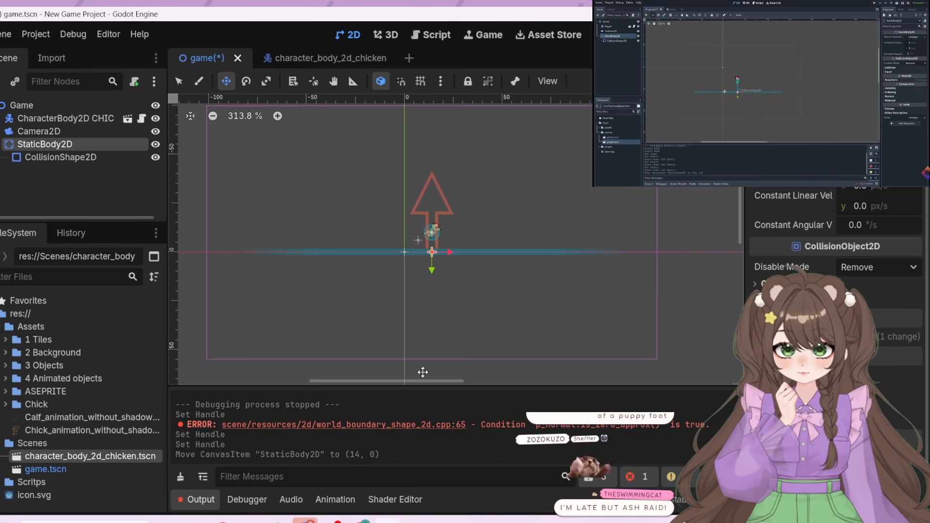
click(72, 161)
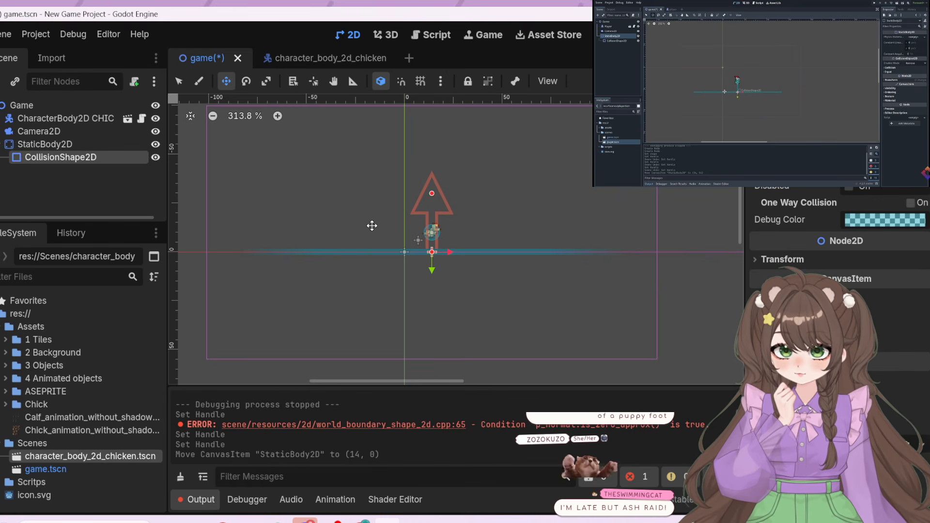
mouse_move(370, 228)
mouse_down()
mouse_move(421, 284)
mouse_move(413, 222)
mouse_move(373, 230)
mouse_up()
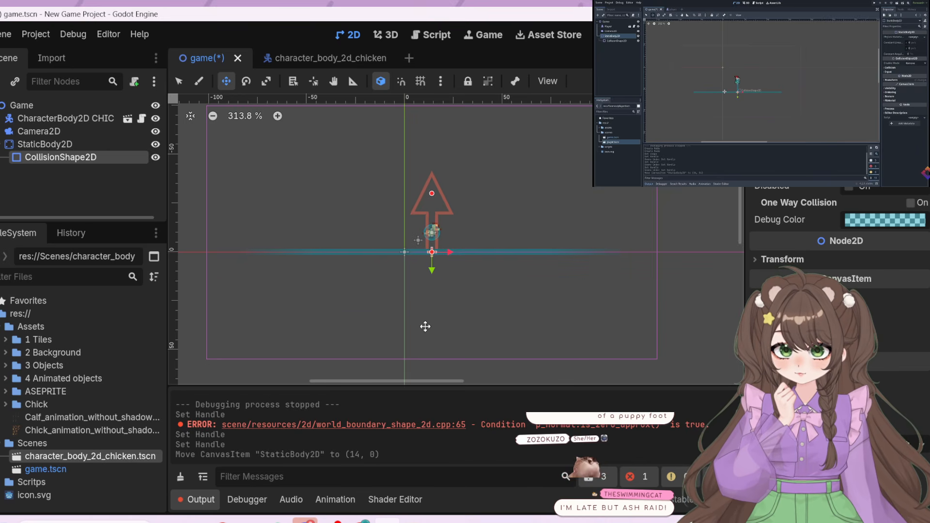
click(43, 144)
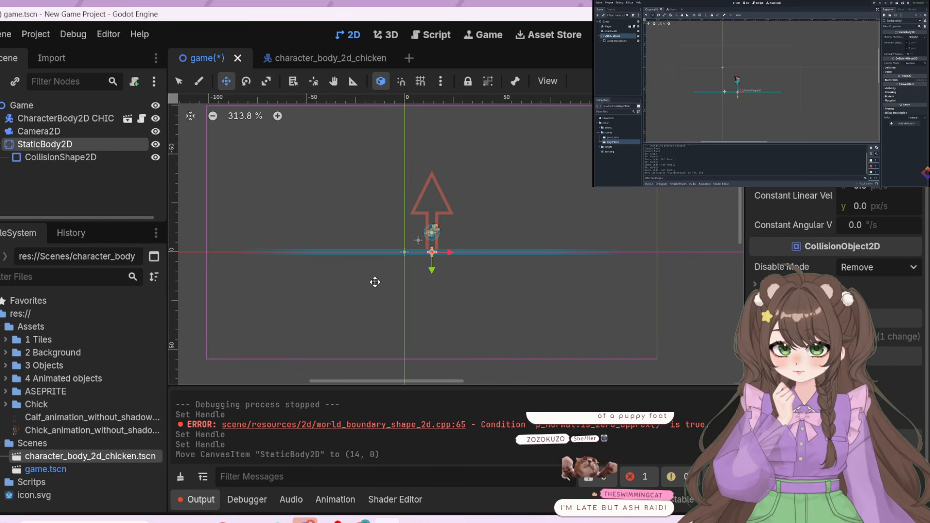
mouse_move(377, 279)
mouse_down()
mouse_move(318, 268)
mouse_move(325, 191)
mouse_move(409, 305)
mouse_move(399, 266)
mouse_move(390, 278)
mouse_up()
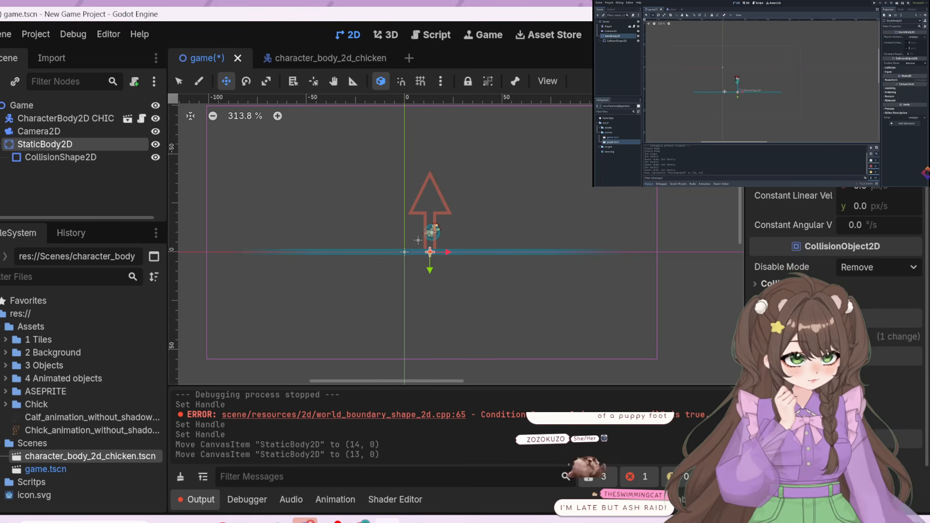
key(F5)
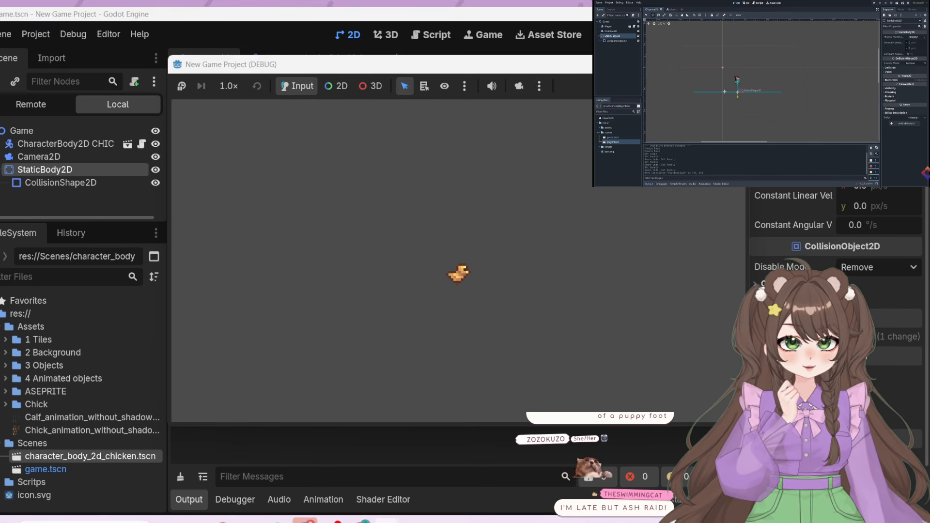
click(732, 64)
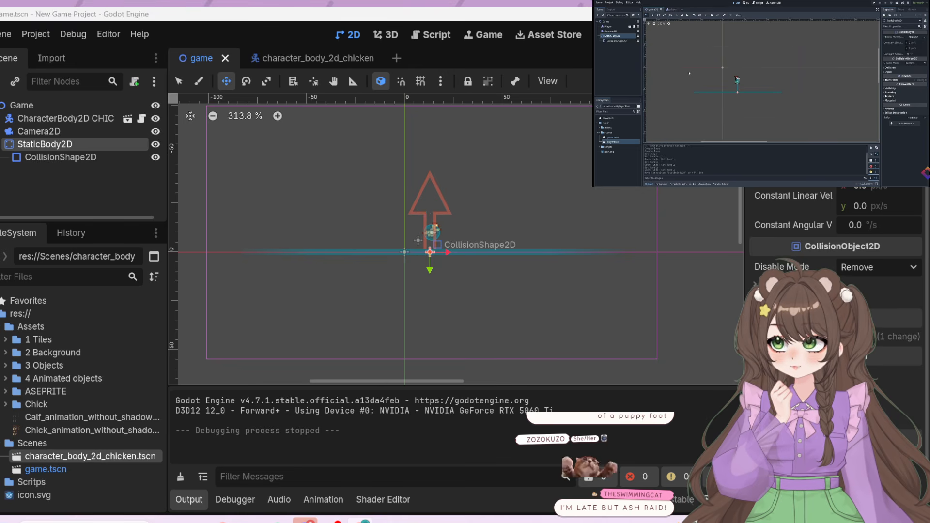
Run the game again and make the chicken jump repeatedly on the world boundary, ending the run when done
click(178, 81)
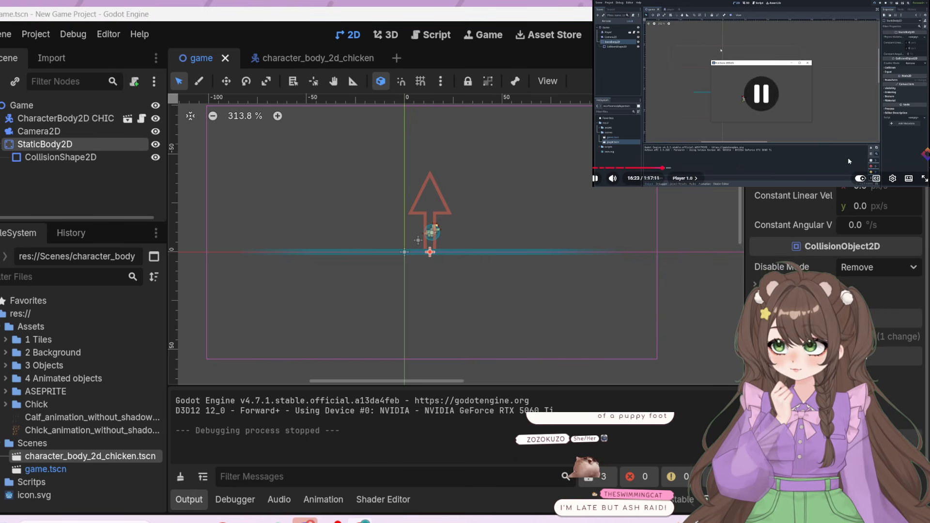
click(726, 35)
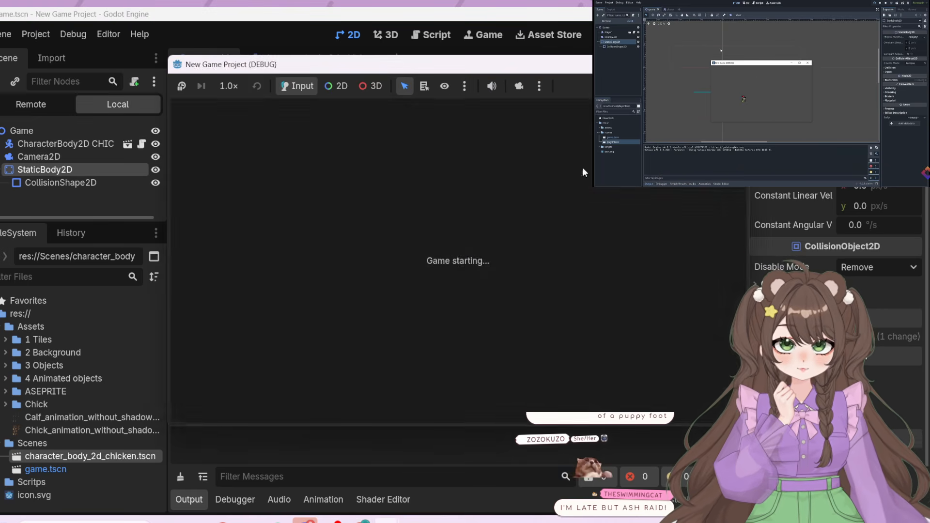
key(space)
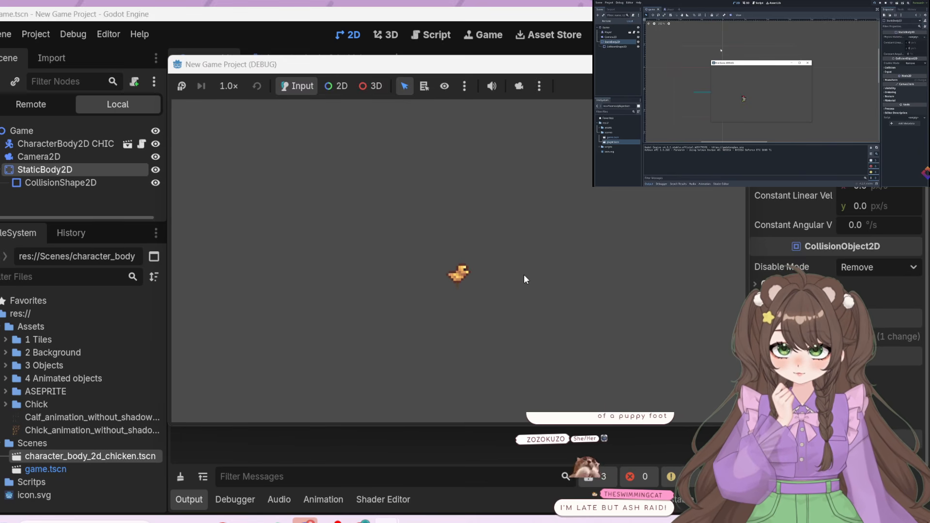
key(space)
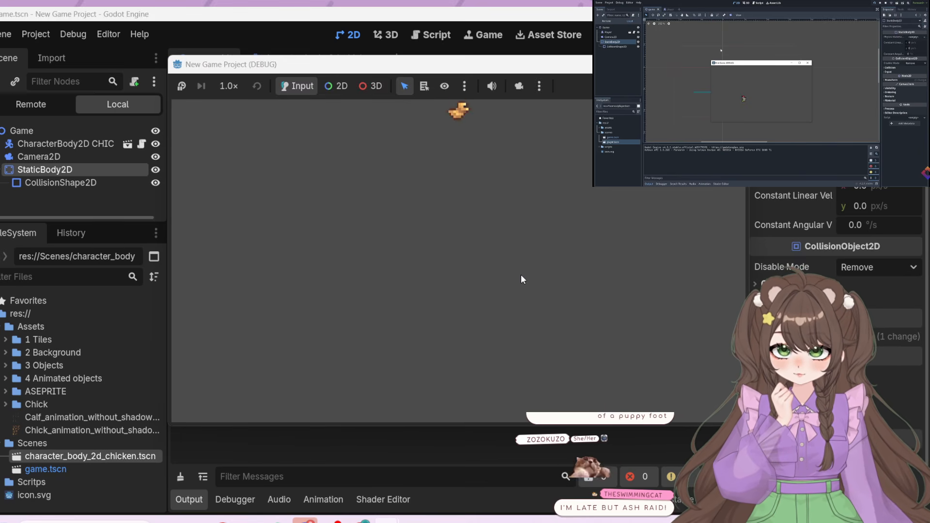
key(space)
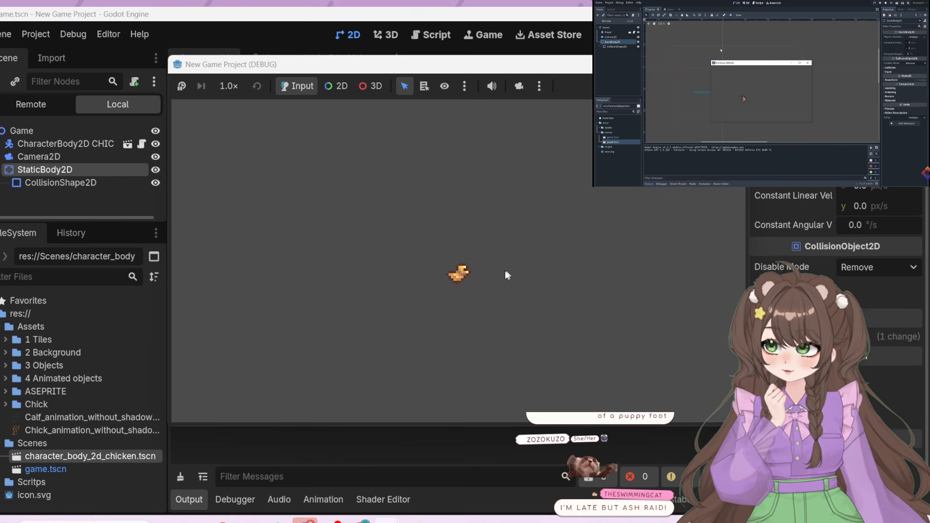
key(space)
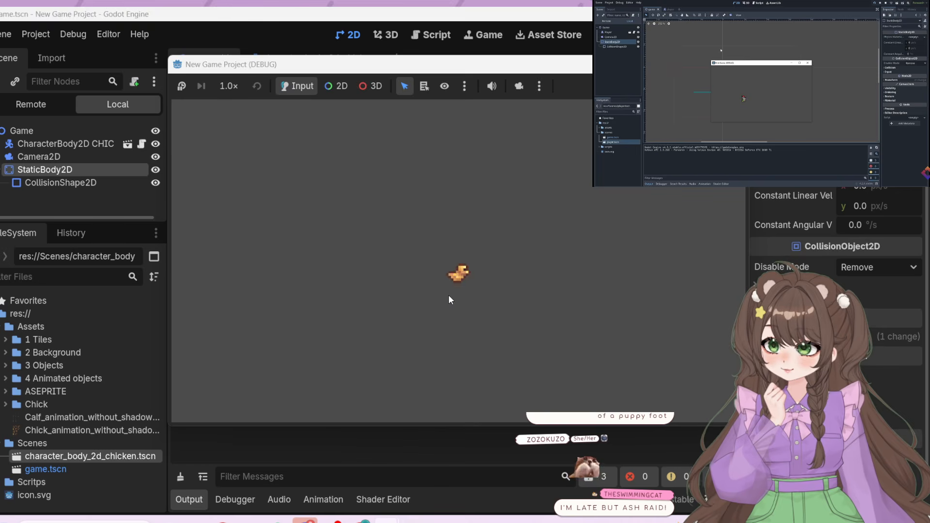
key(space)
key(space)
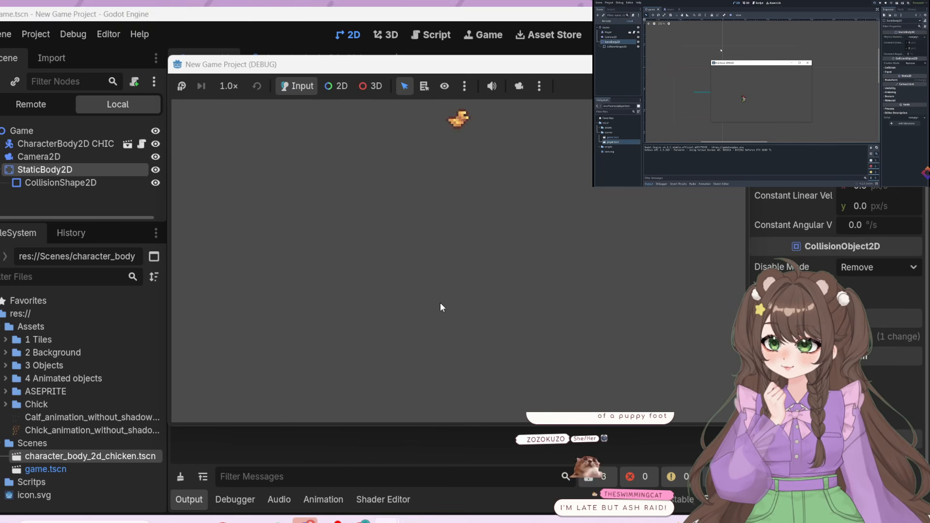
key(space)
key(space)
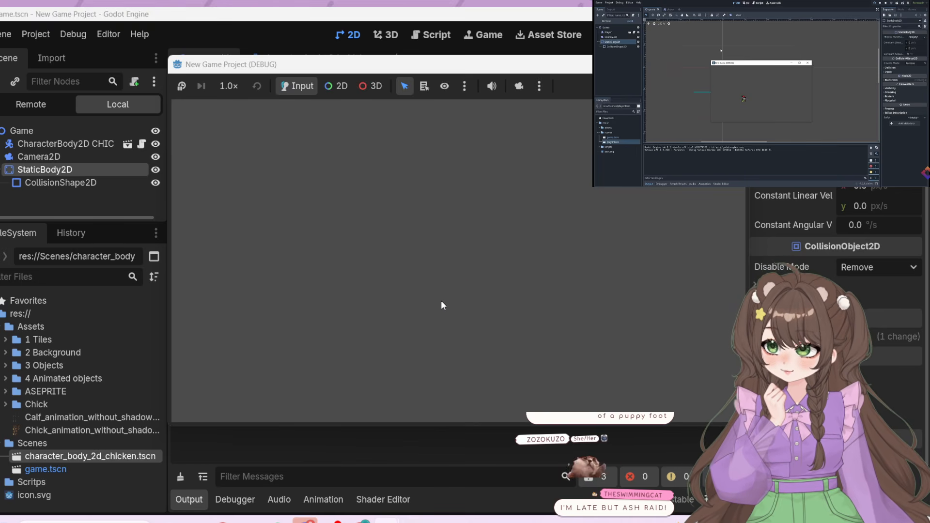
key(space)
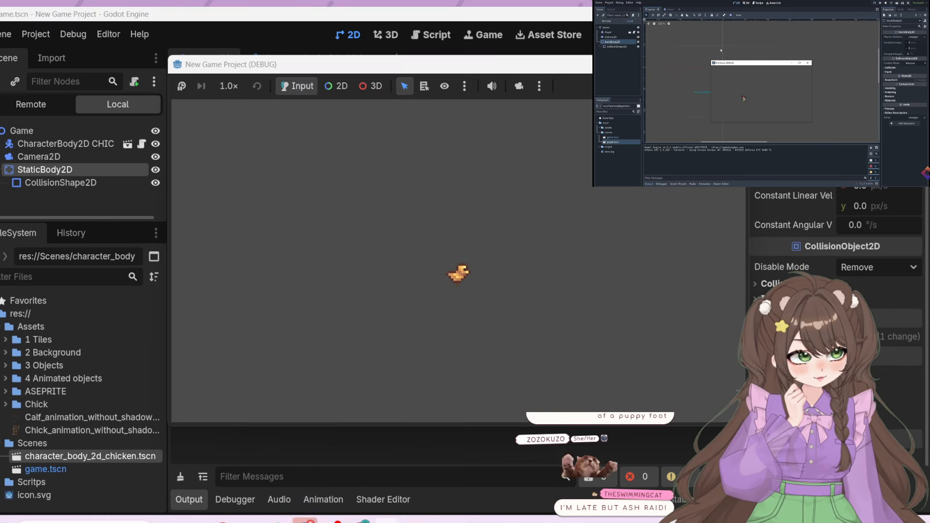
click(734, 64)
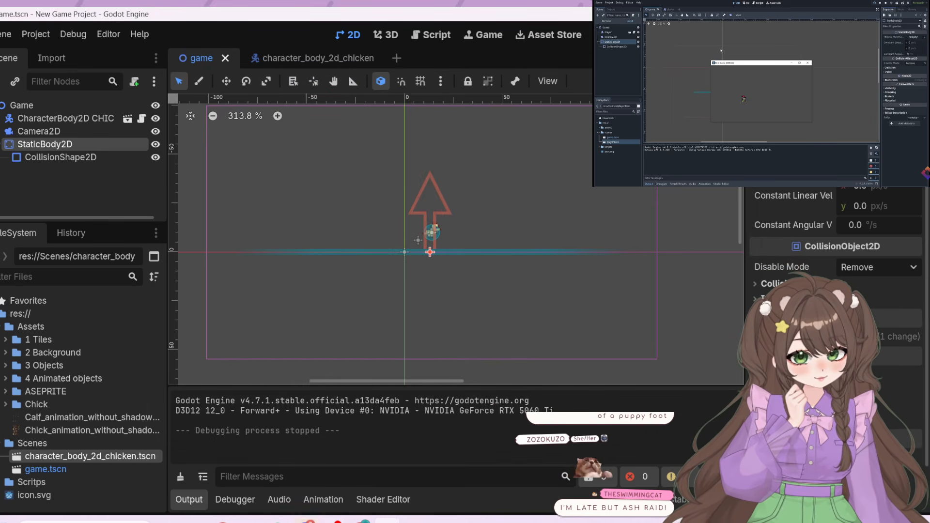
click(305, 522)
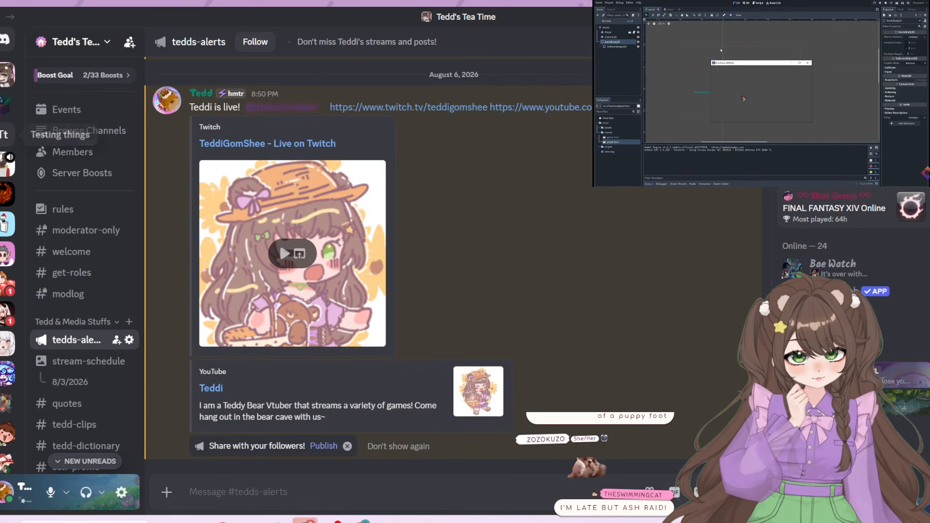
click(311, 521)
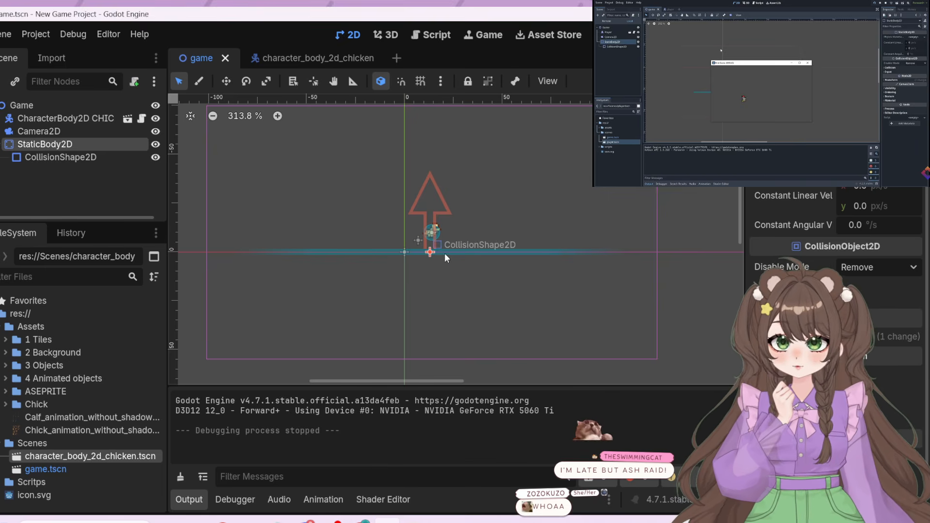
Try to move the Camera2D directly in the viewport, and undo the resulting shift of the CollisionShape2D
click(53, 128)
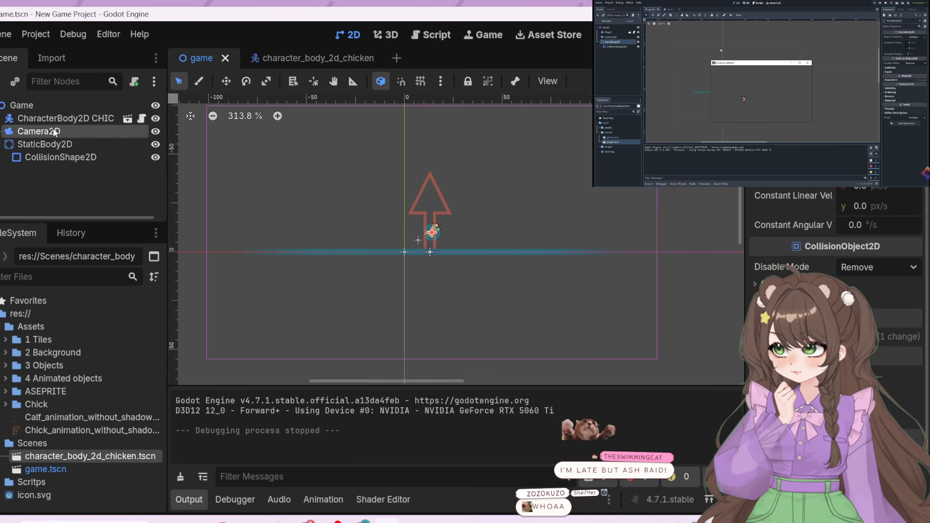
drag(431, 234, 441, 235)
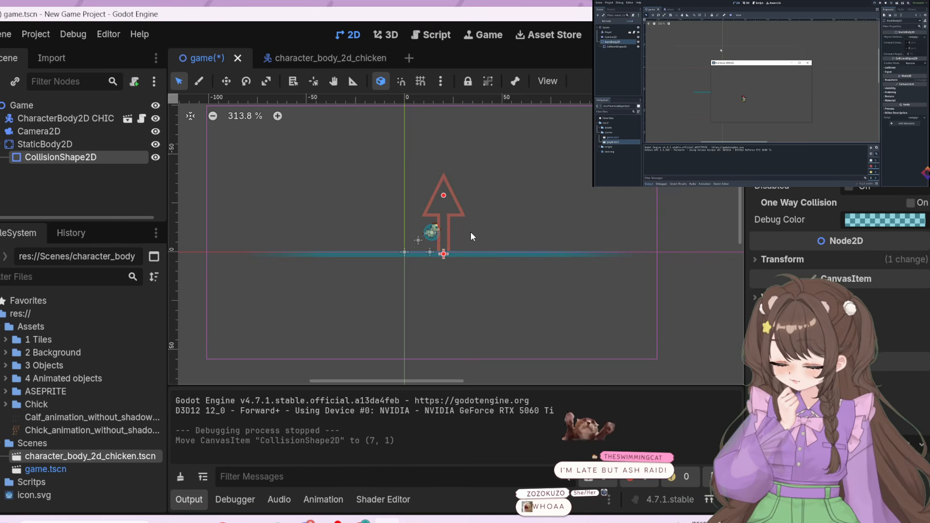
key(ctrl+z)
Test the Camera2D at (21, -10) in a run of the game and move it back to (14, -10)
click(50, 132)
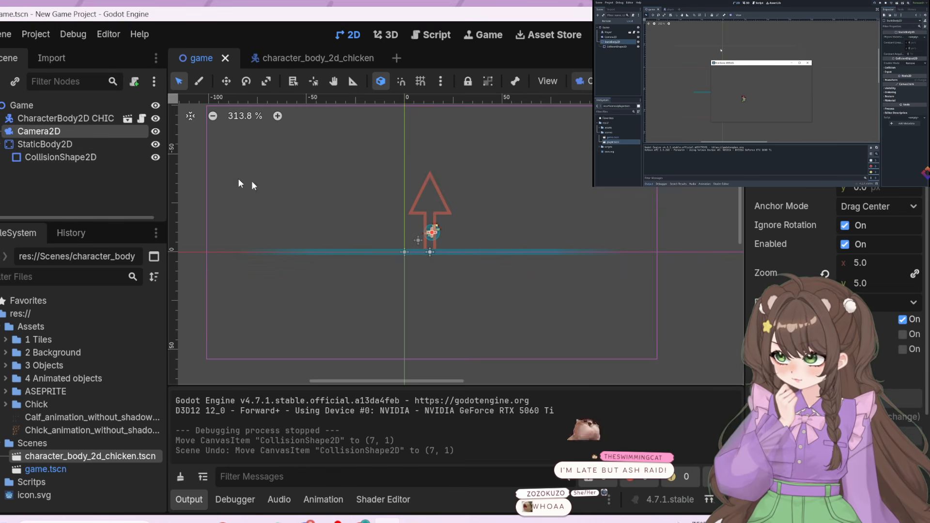
click(227, 81)
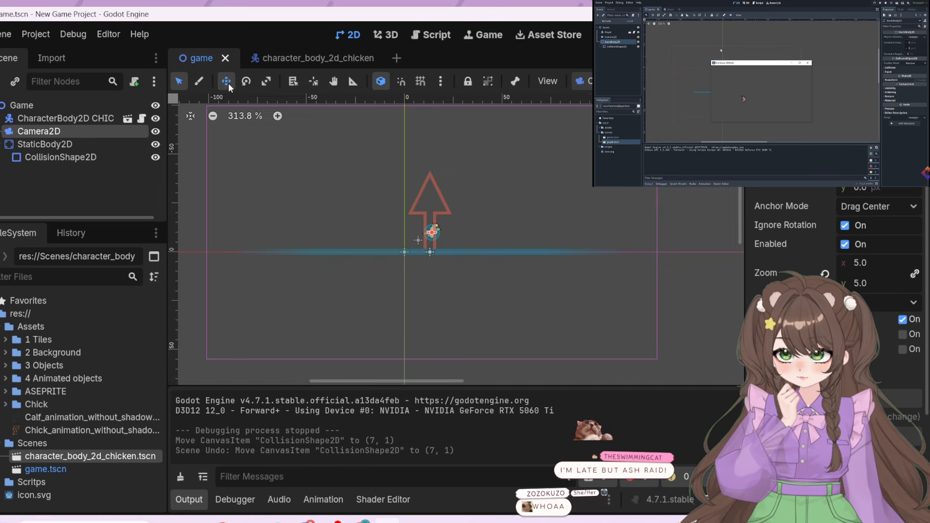
drag(378, 215, 388, 213)
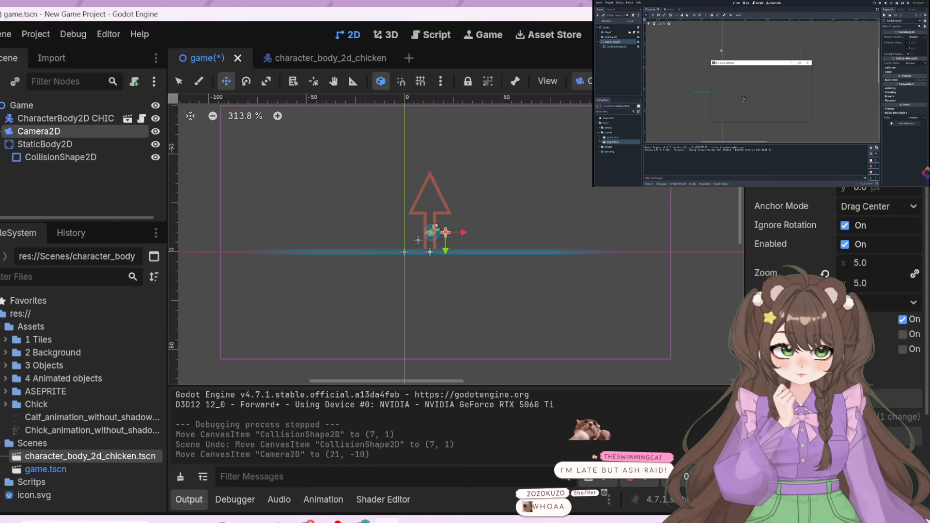
key(F5)
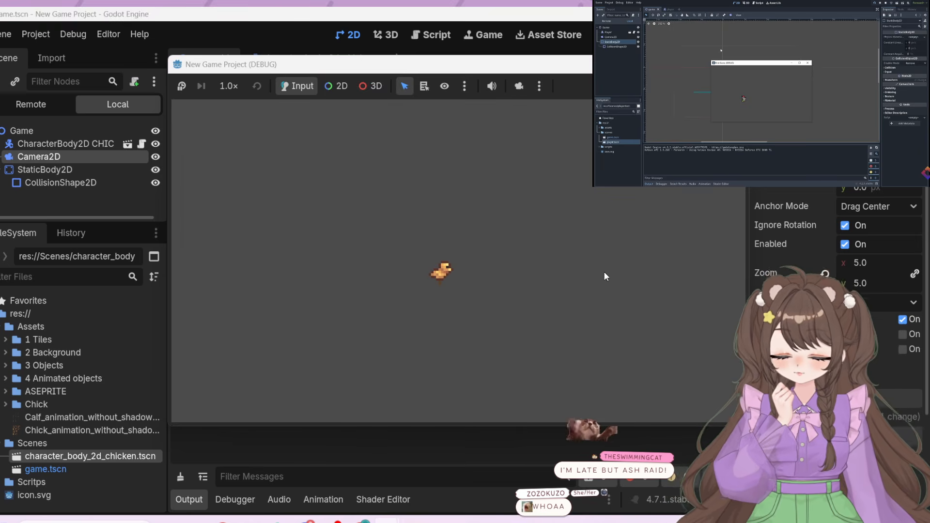
key(space)
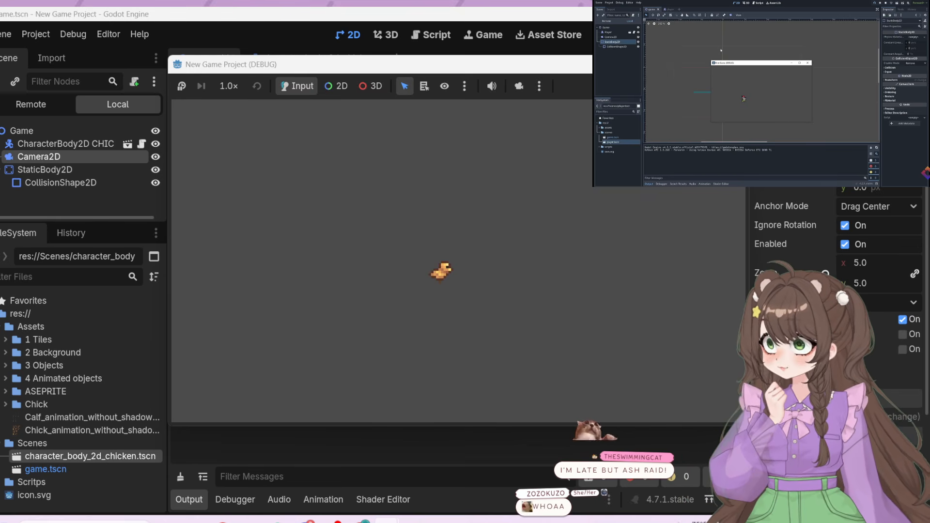
click(734, 64)
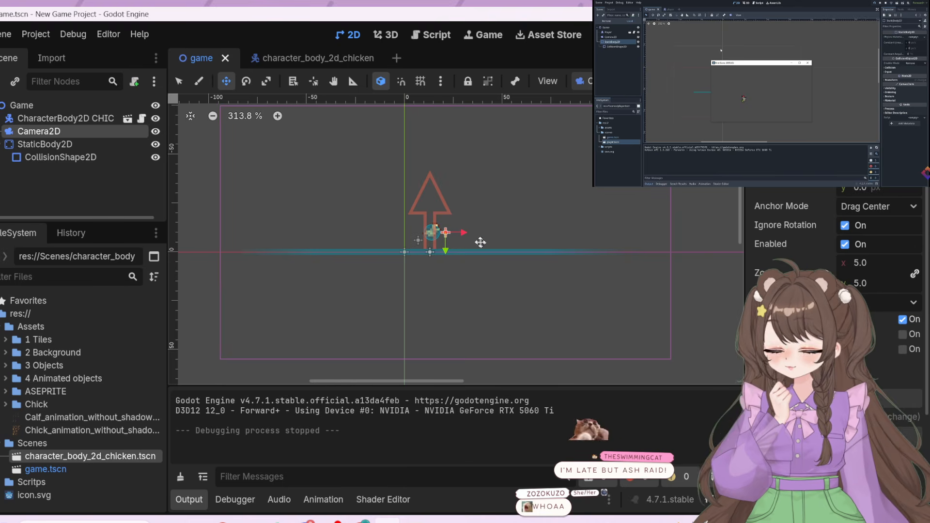
drag(447, 232, 434, 232)
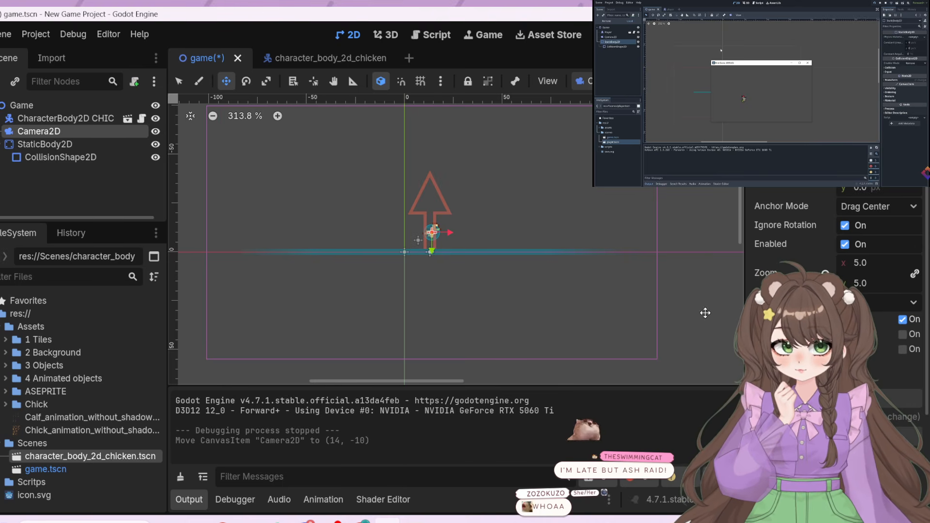
Resume the tutorial video, open the chicken's script and set the SPEED constant to 100.0
click(762, 93)
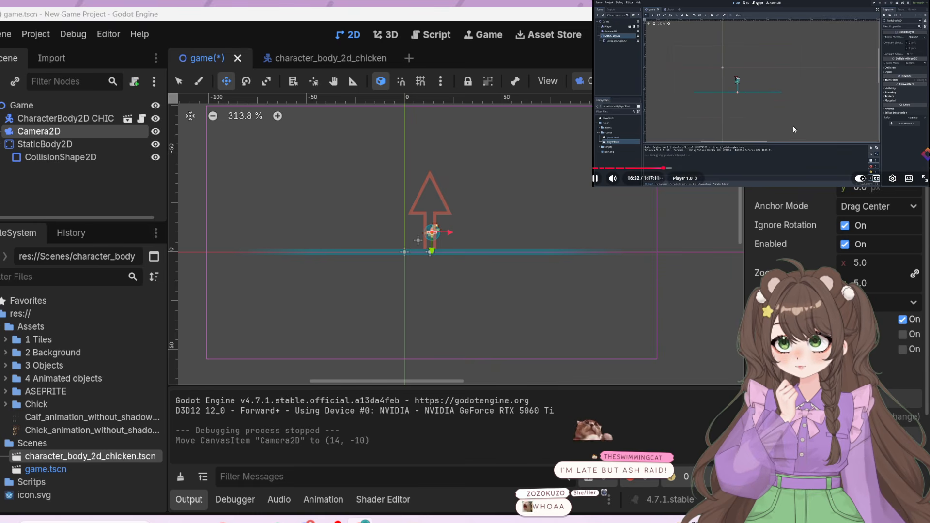
click(450, 36)
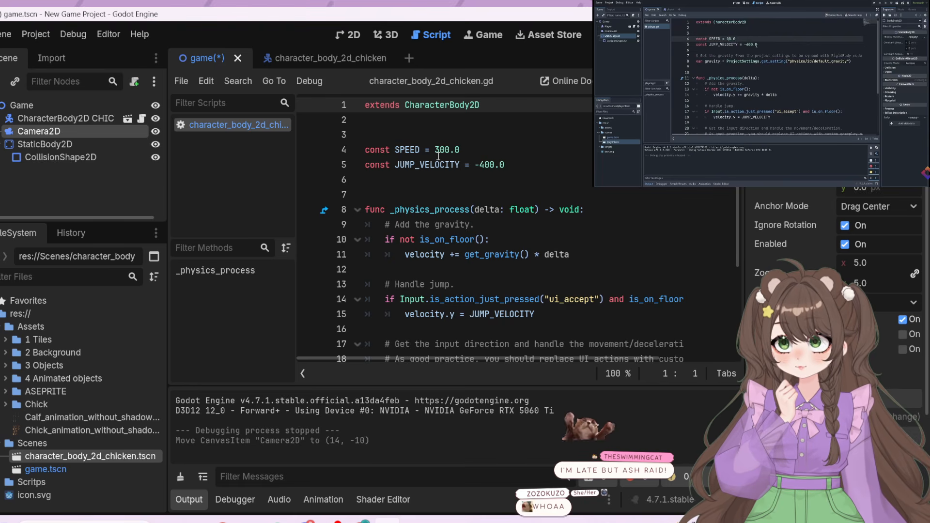
click(438, 154)
text(1)
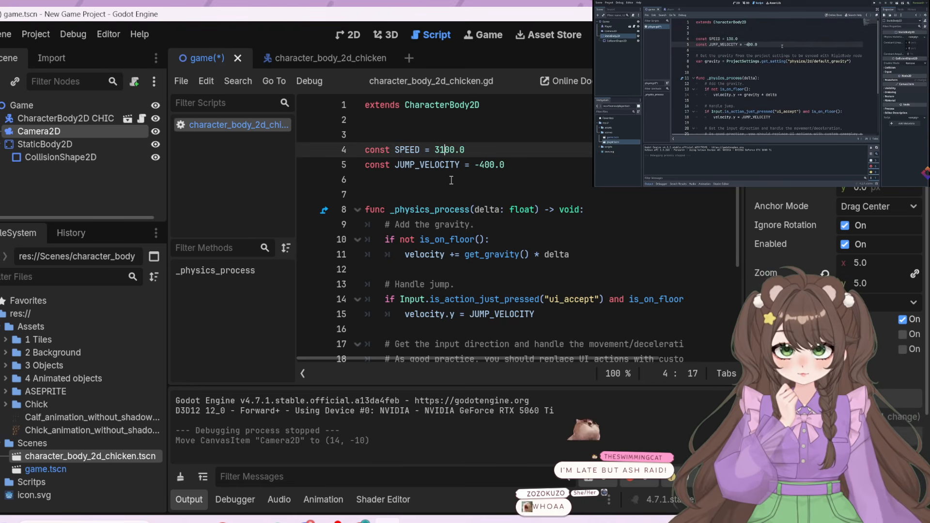
key(BackSpace)
key(BackSpace)
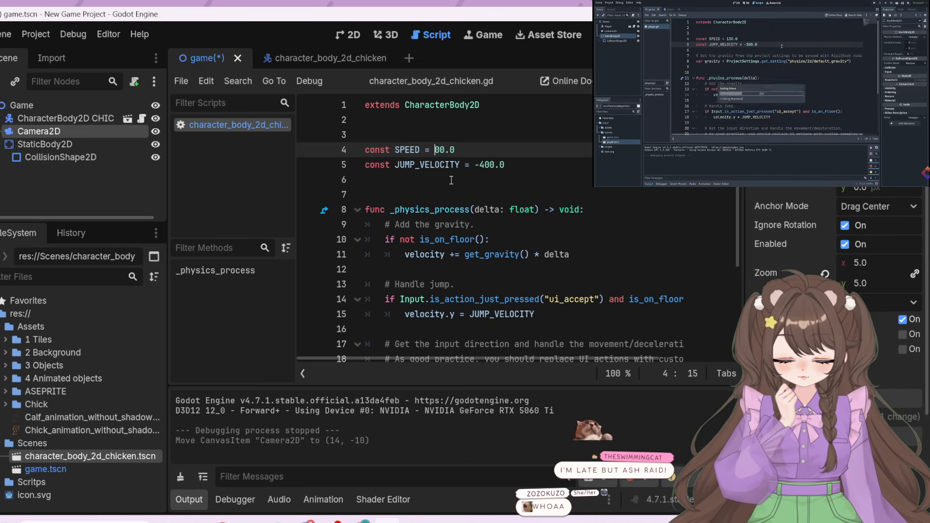
text(1)
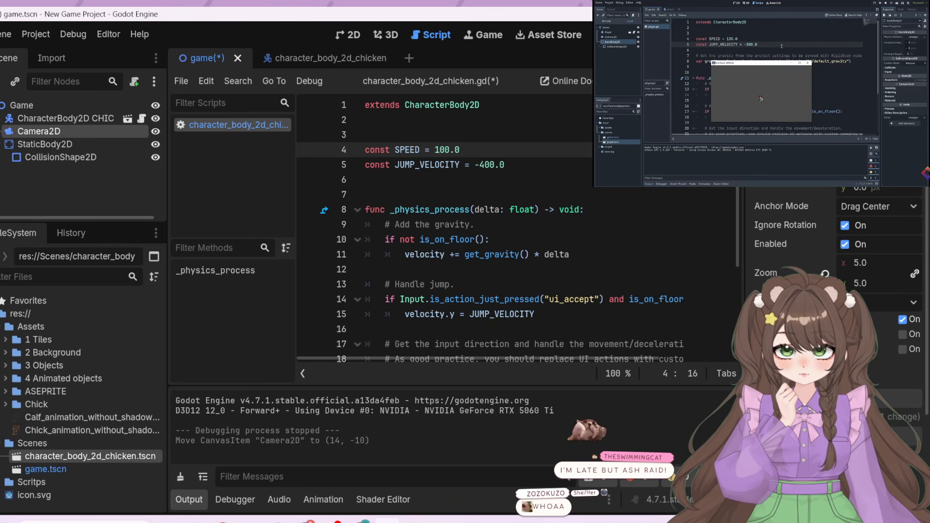
Set the JUMP_VELOCITY constant in the chicken's script to -300.0
click(486, 164)
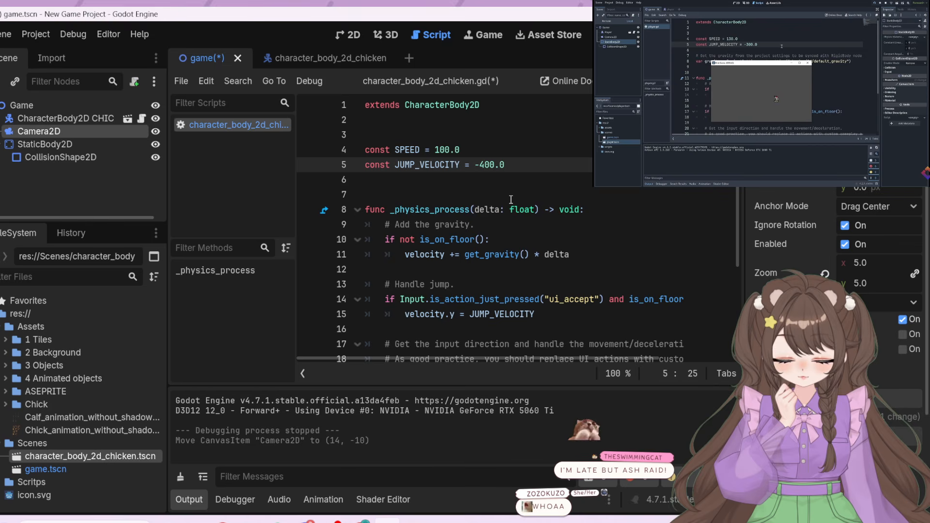
key(BackSpace)
text(3)
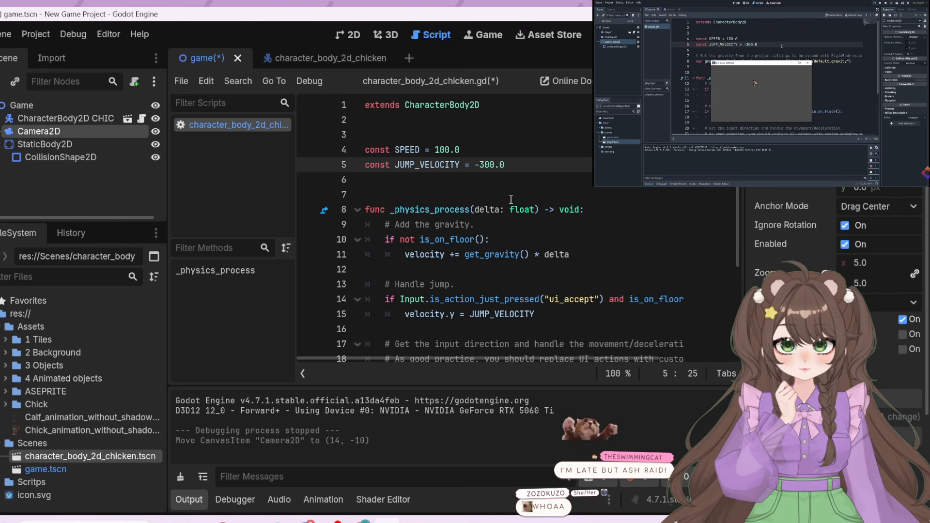
click(554, 183)
Read through the chicken script's _physics_process function, examining the gravity, jump and horizontal movement code down to the move_toward line
scroll(587, 252, down, 3)
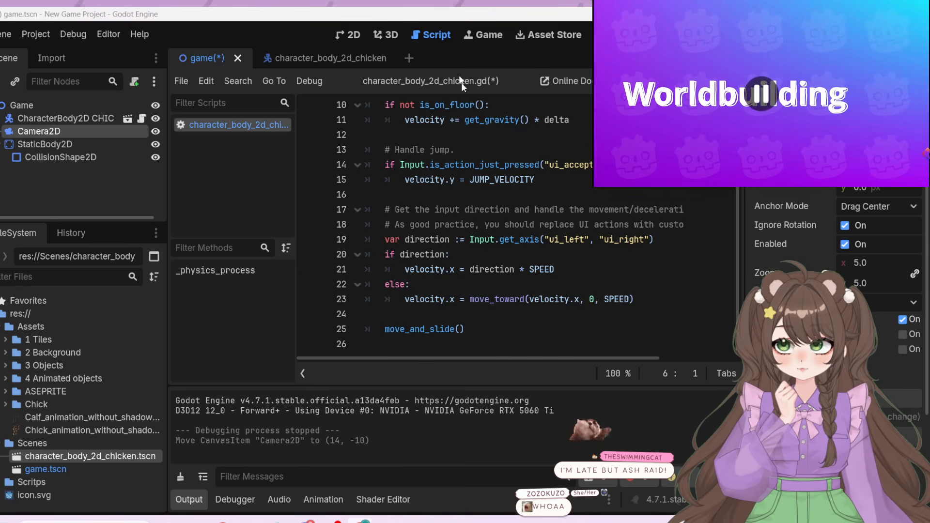
scroll(554, 276, up, 3)
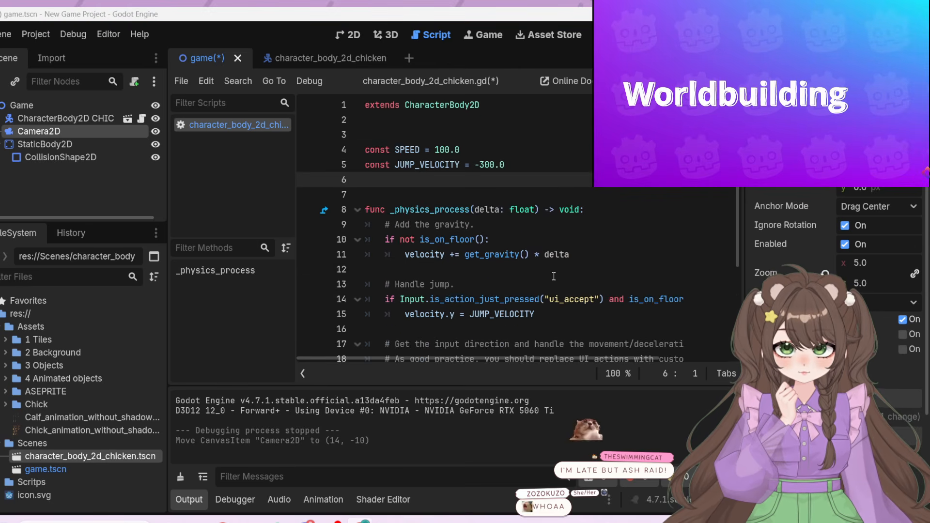
click(459, 106)
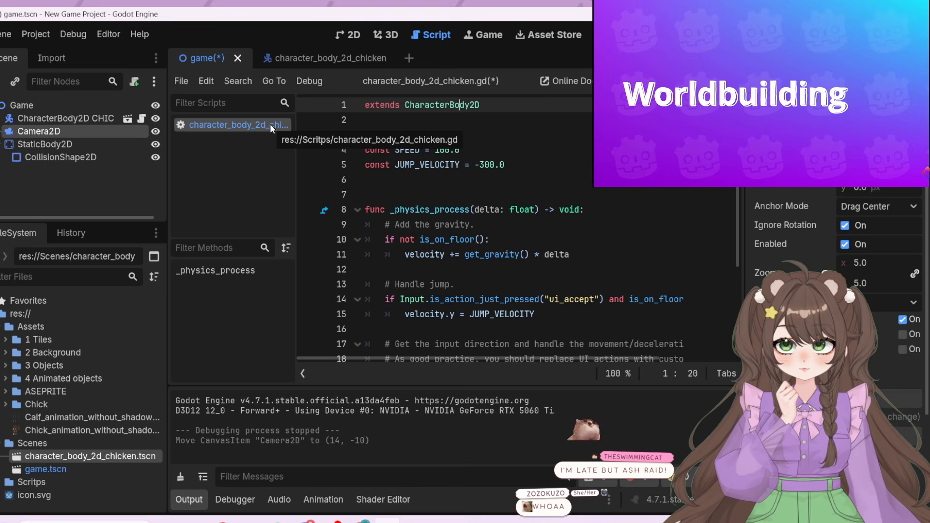
mouse_move(433, 107)
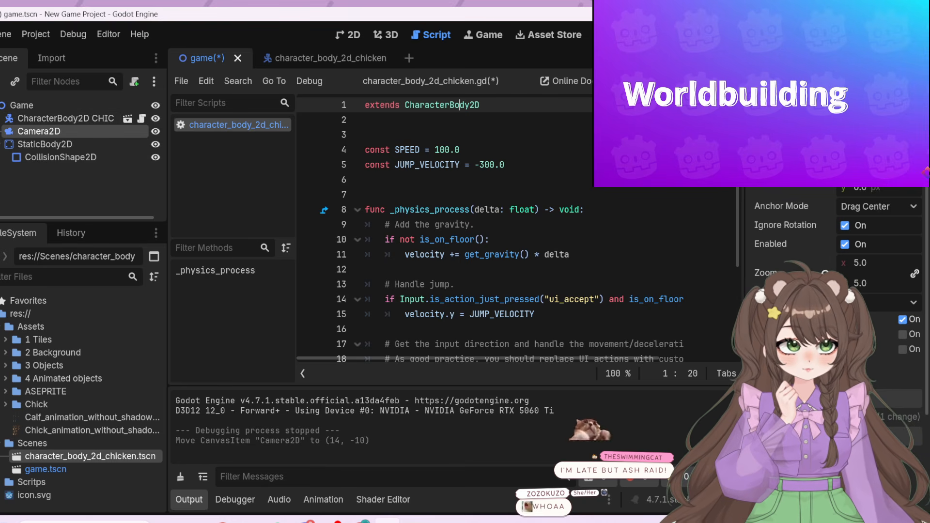
scroll(490, 227, down, 3)
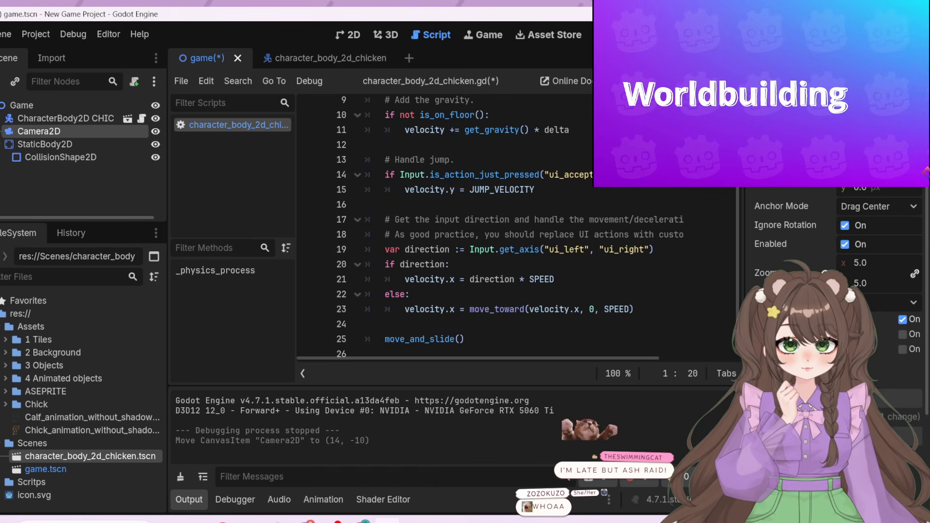
scroll(489, 228, down, 1)
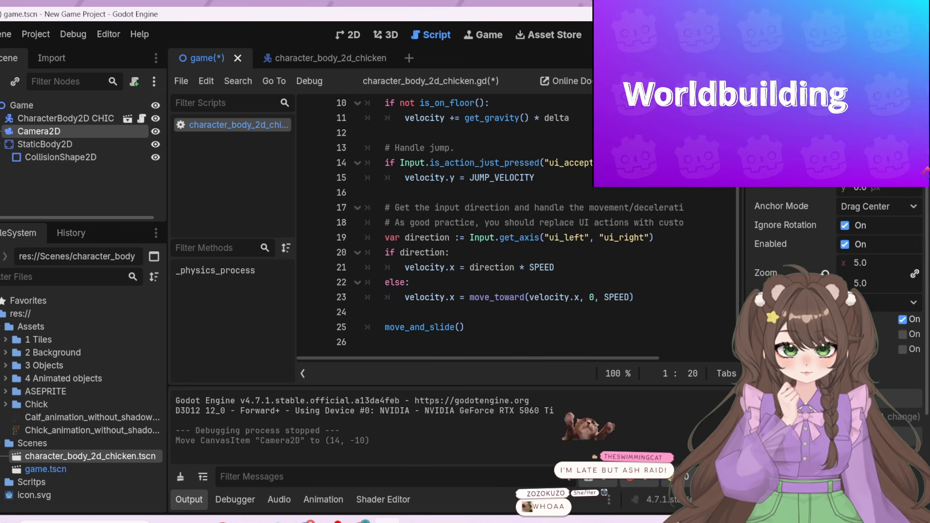
right_click(709, 137)
click(709, 137)
scroll(705, 137, up, 3)
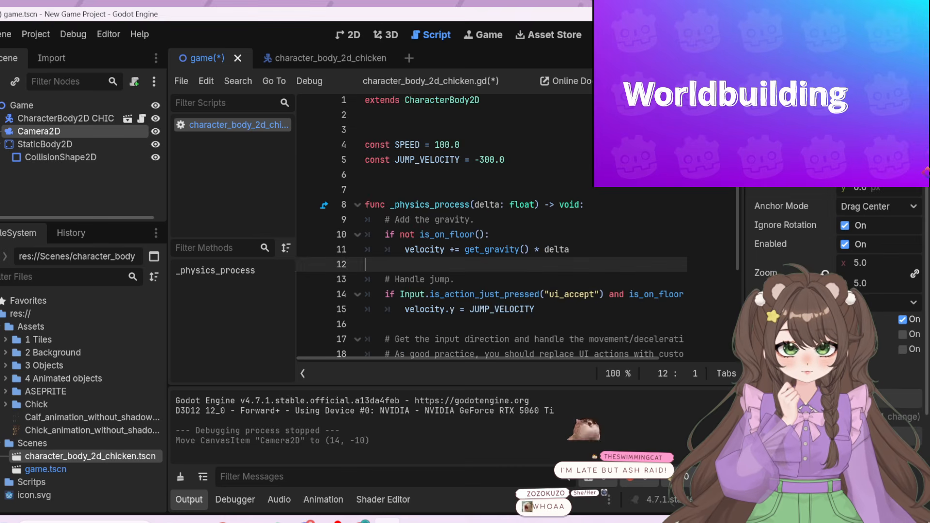
scroll(705, 137, down, 3)
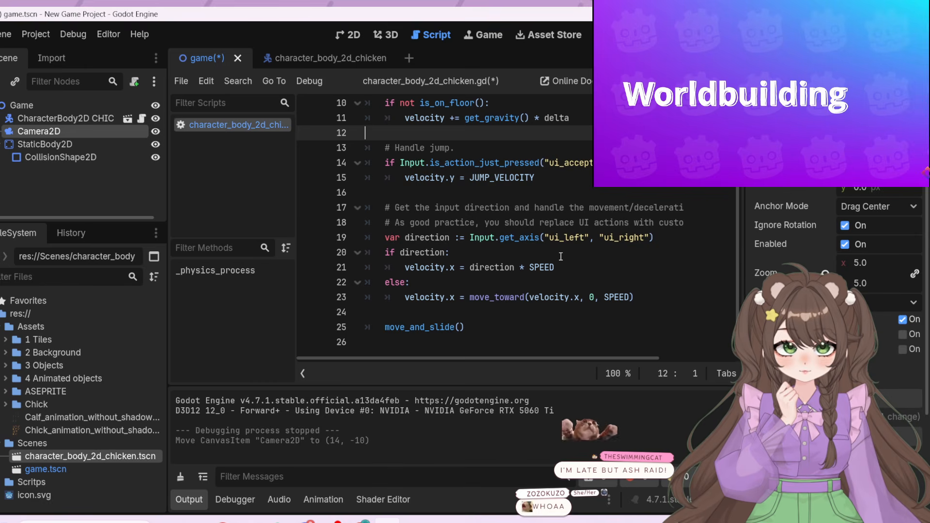
click(592, 297)
key(shift+Left)
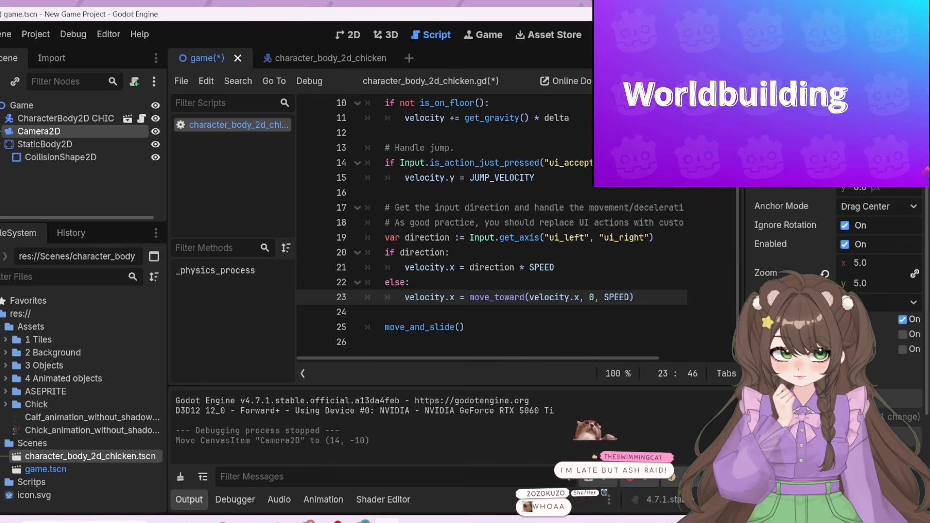
Run the game to test the new speed and jump velocity with repeated jumps, and end the run
key(F5)
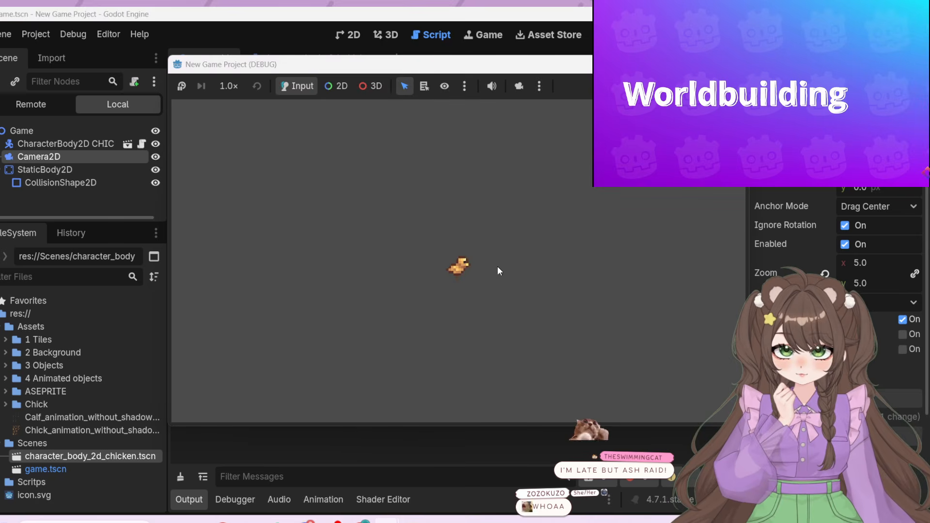
key(space)
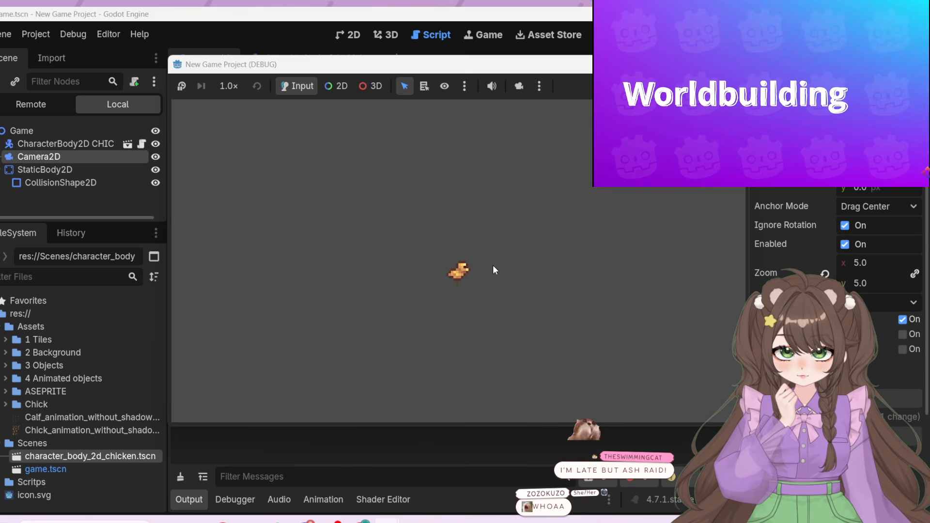
key(space)
key(space)
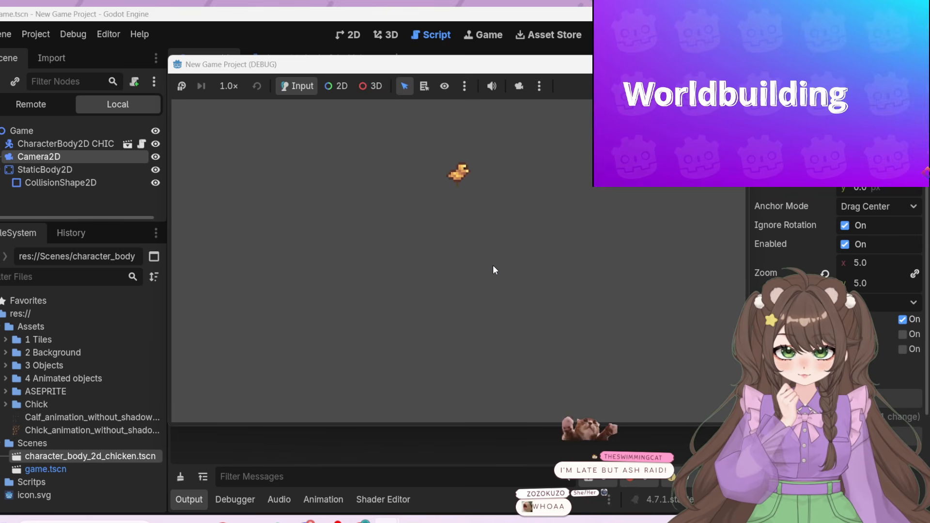
key(space)
key(space)
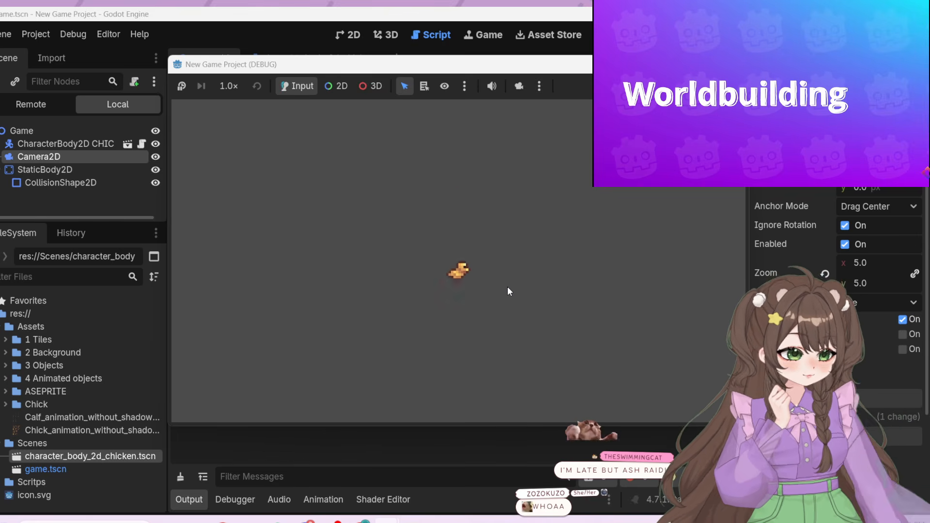
key(space)
key(space)
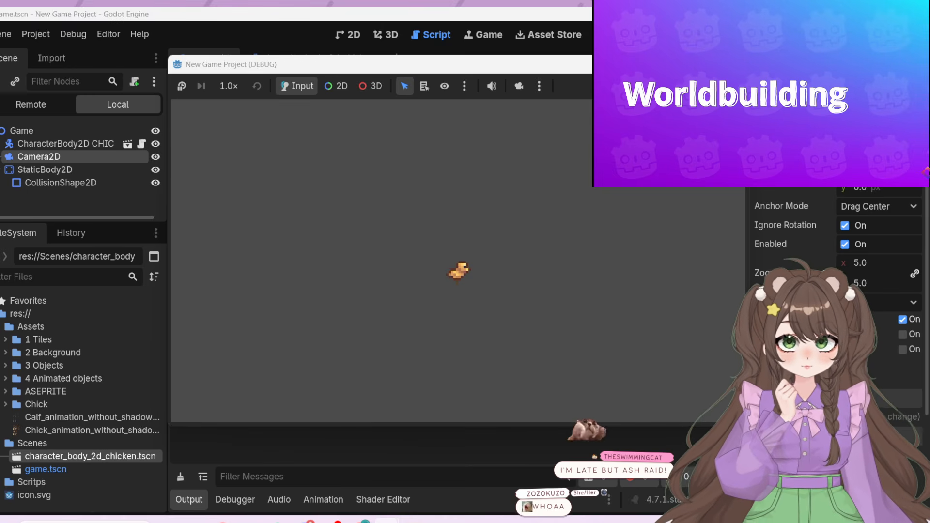
click(736, 64)
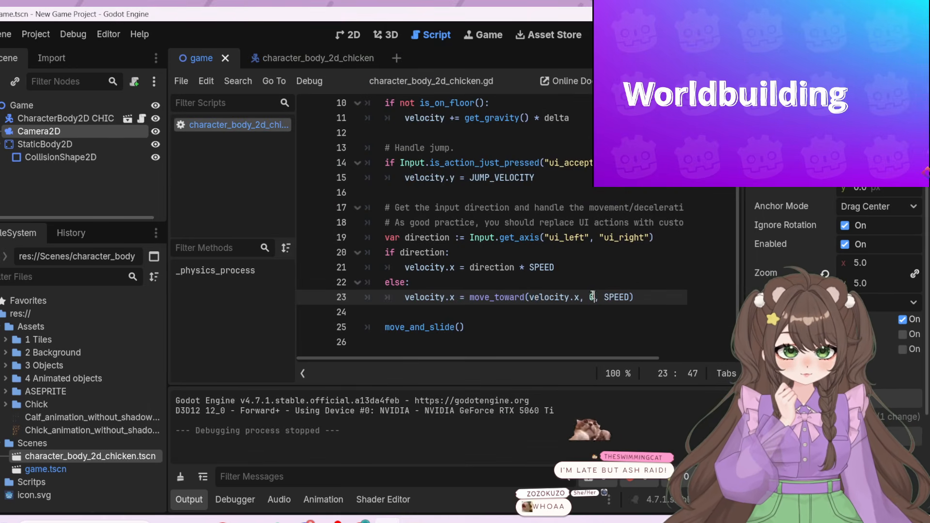
Set the second argument of move_toward in the else branch to 2 and test it in a run of the game
drag(593, 296, 589, 296)
text(2)
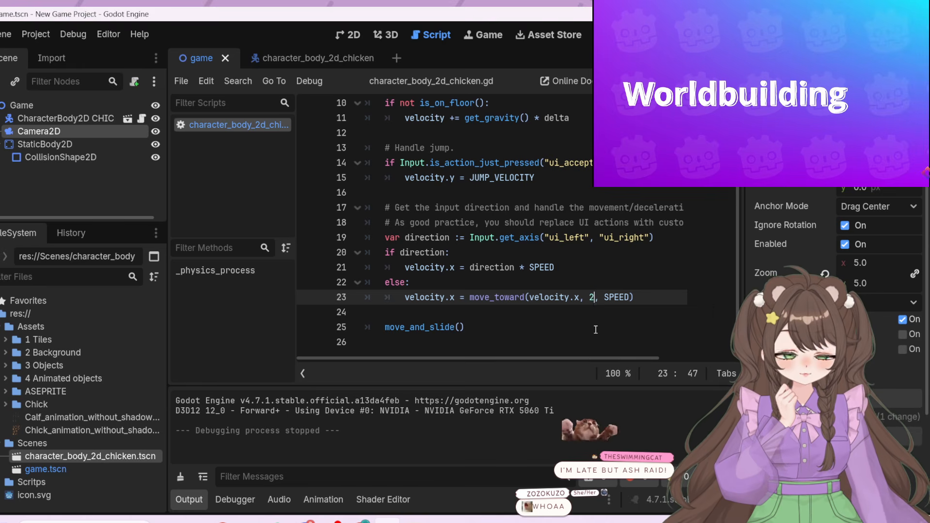
click(637, 297)
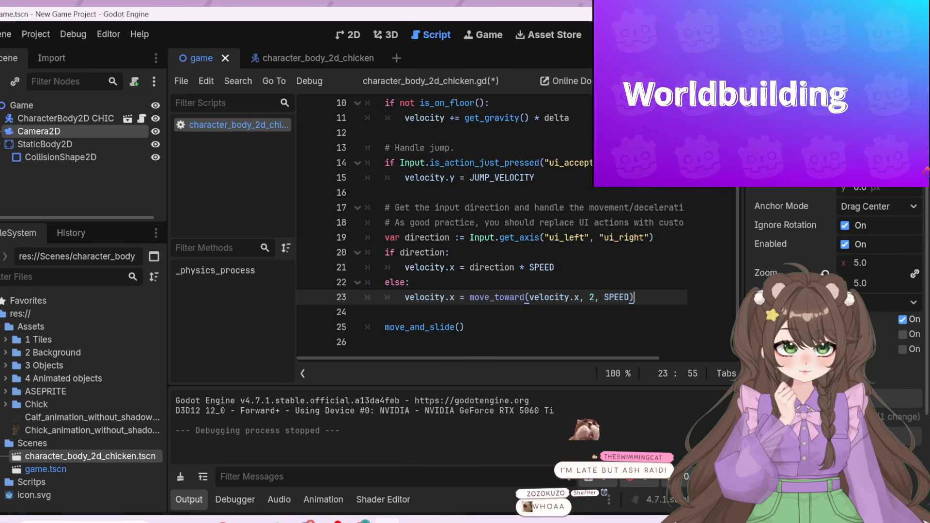
key(F5)
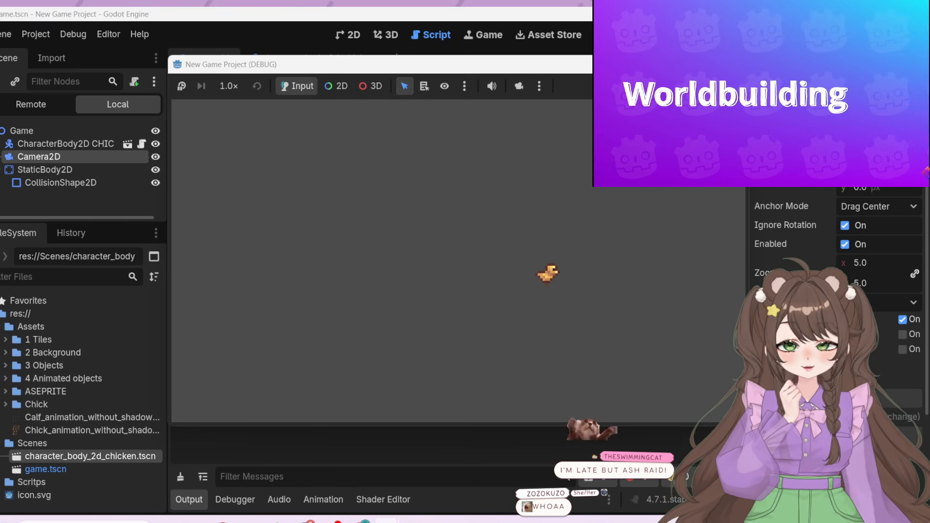
click(734, 64)
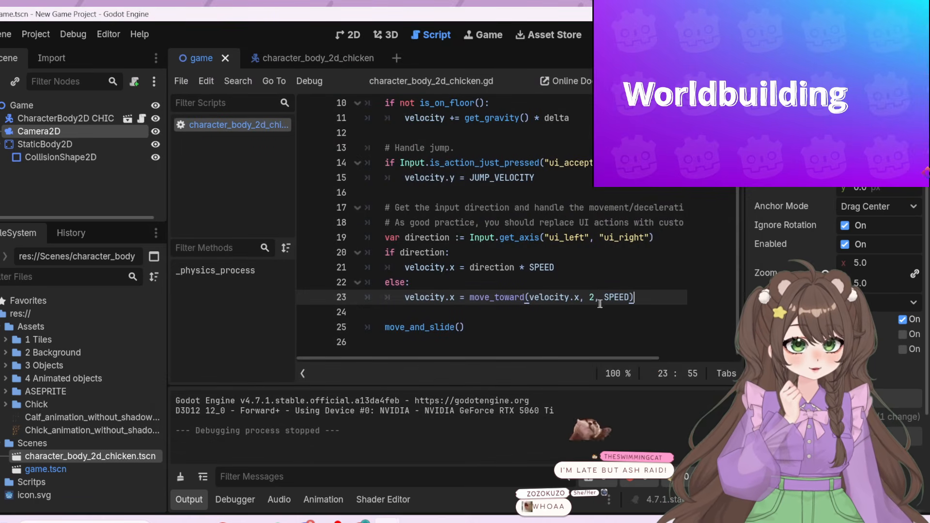
Restore the second argument of move_toward in the else branch to 0
drag(601, 300, 596, 301)
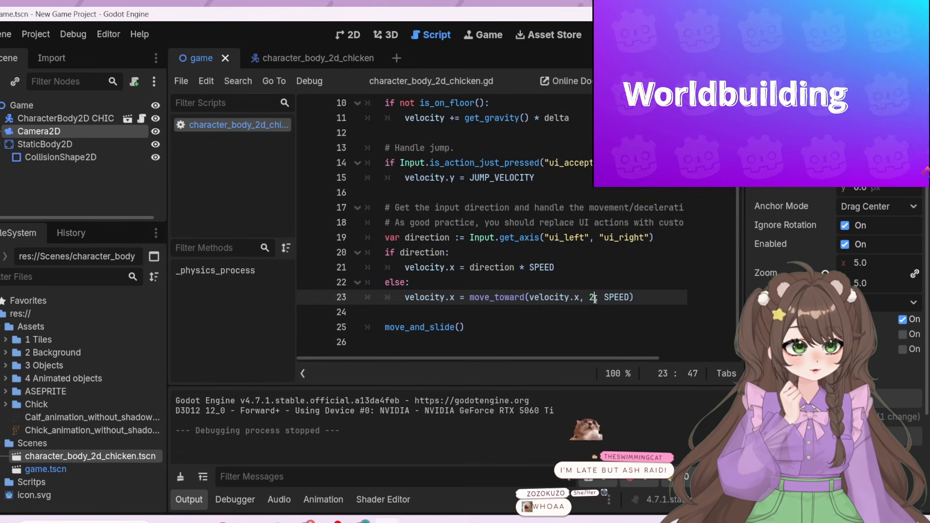
click(596, 298)
key(BackSpace)
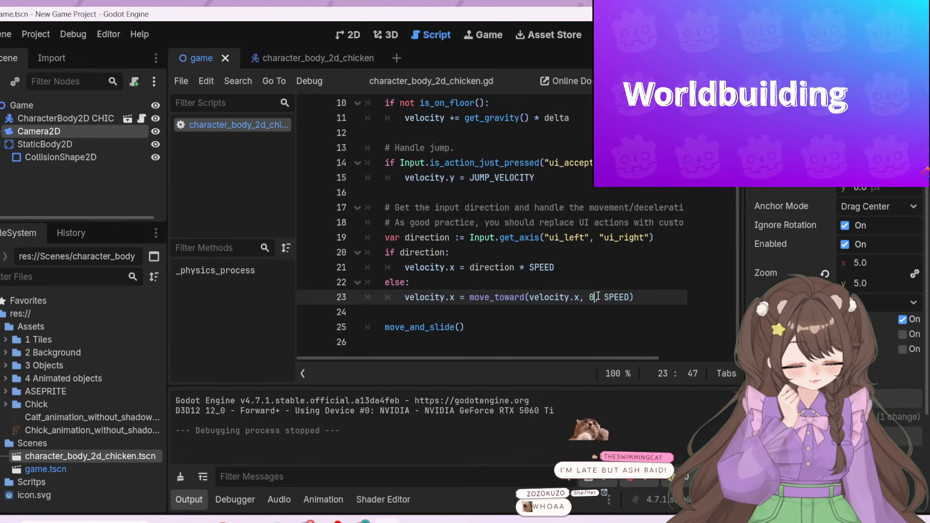
text(0)
Try replacing the multiplication operator with 1 in the velocity.x = direction * SPEED line
click(559, 260)
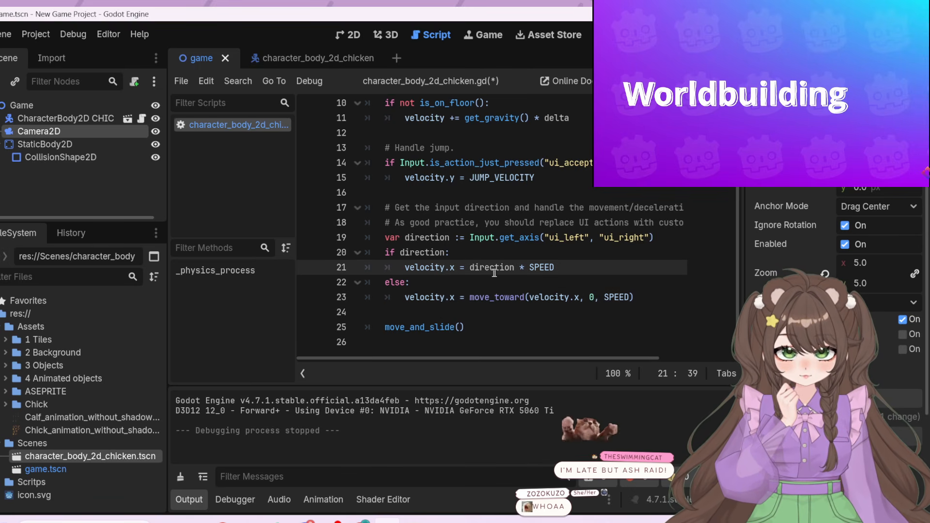
click(549, 268)
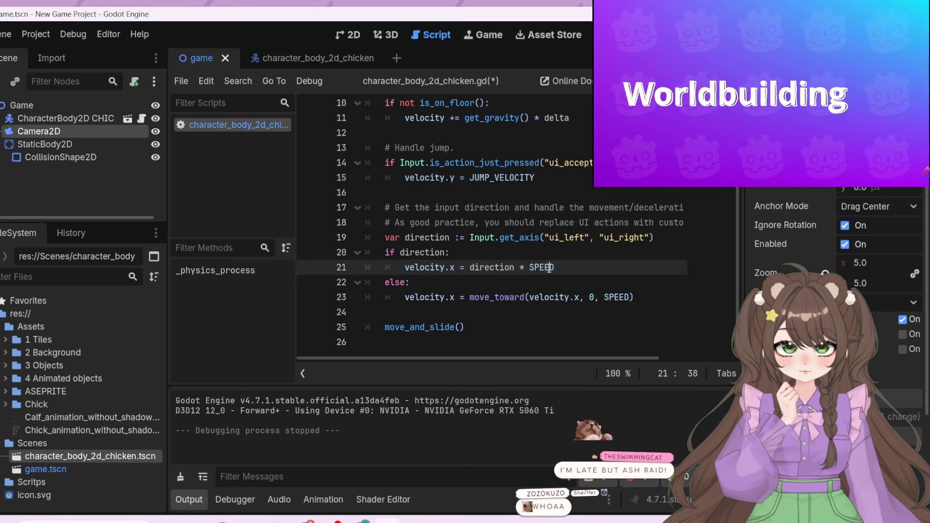
click(556, 267)
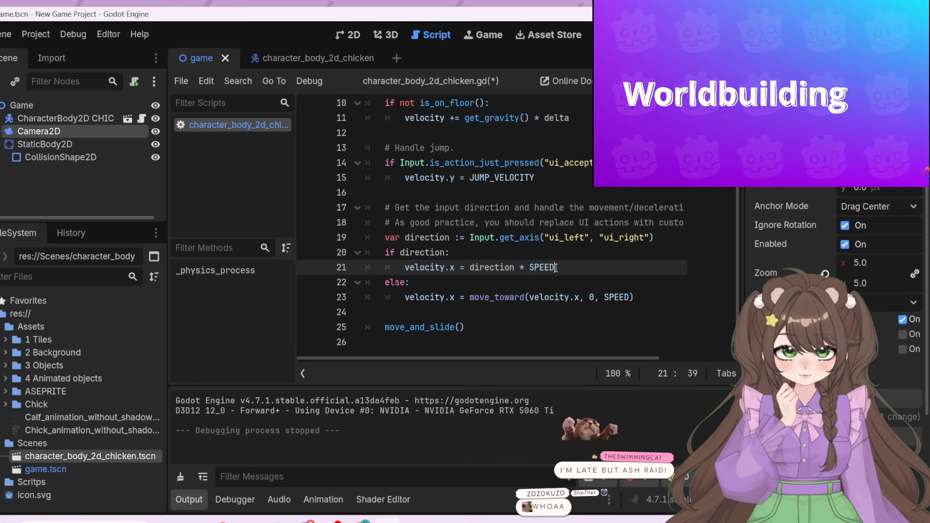
click(525, 268)
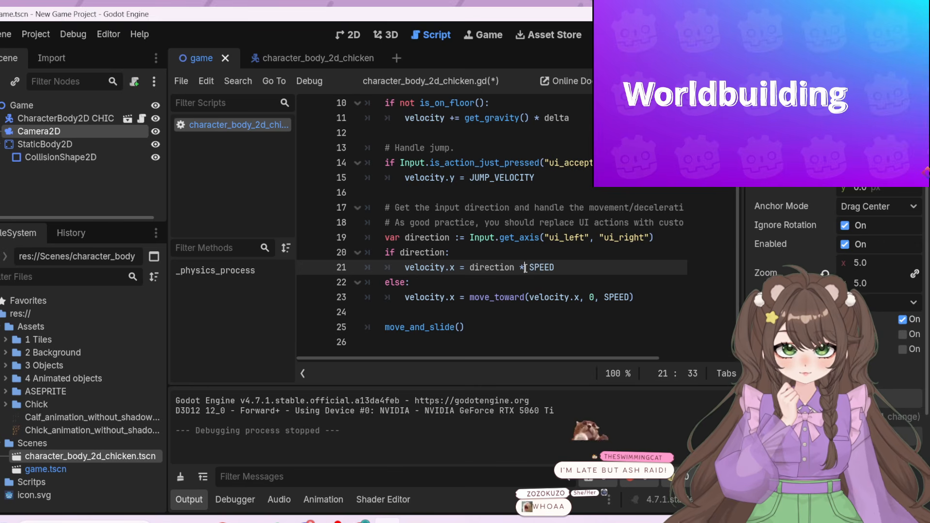
key(shift+Left)
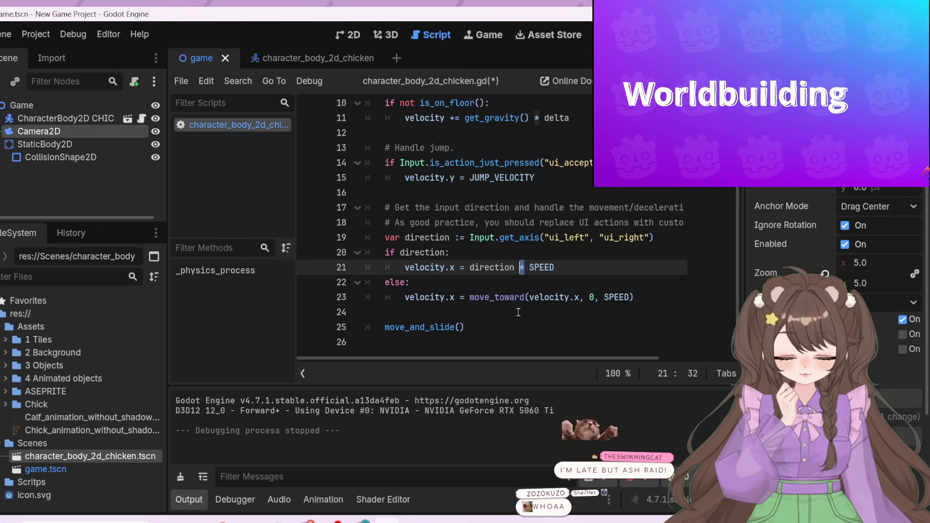
text(1)
click(601, 270)
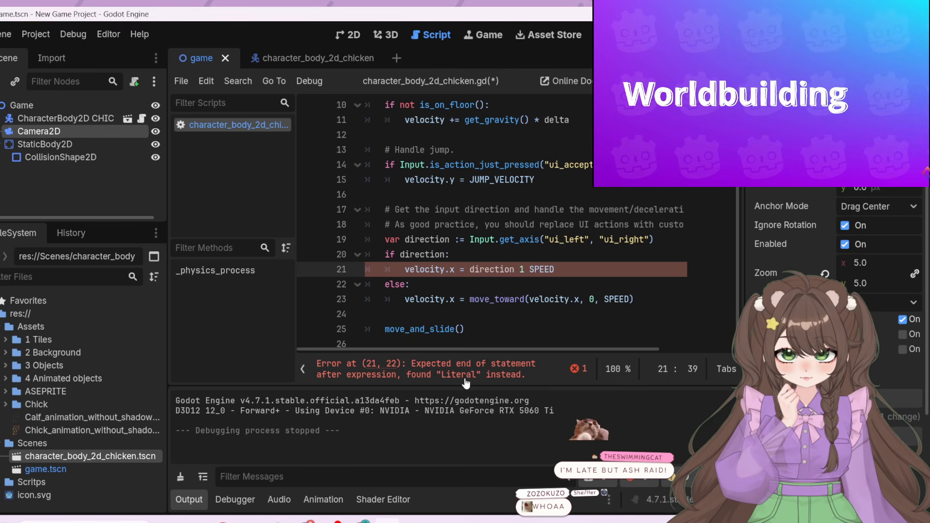
Restore the * operator between direction and SPEED in the velocity.x assignment
click(521, 269)
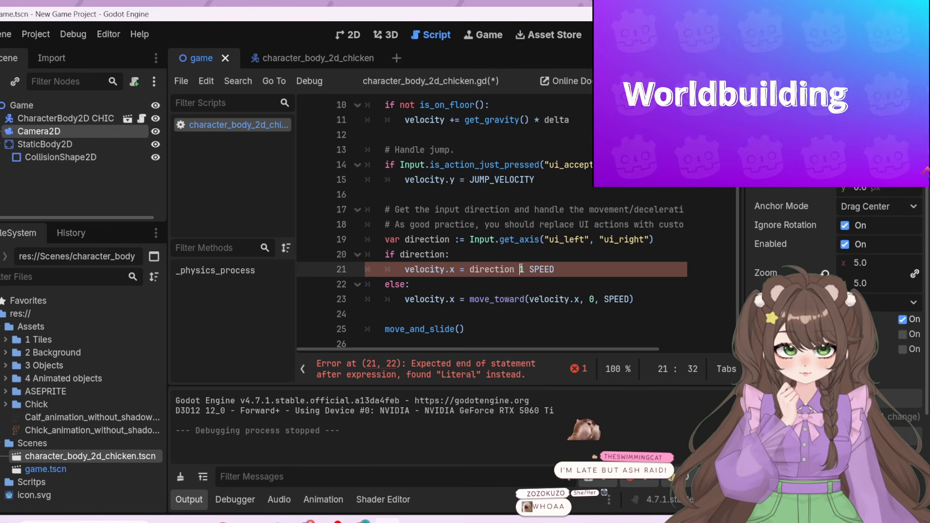
double_click(522, 270)
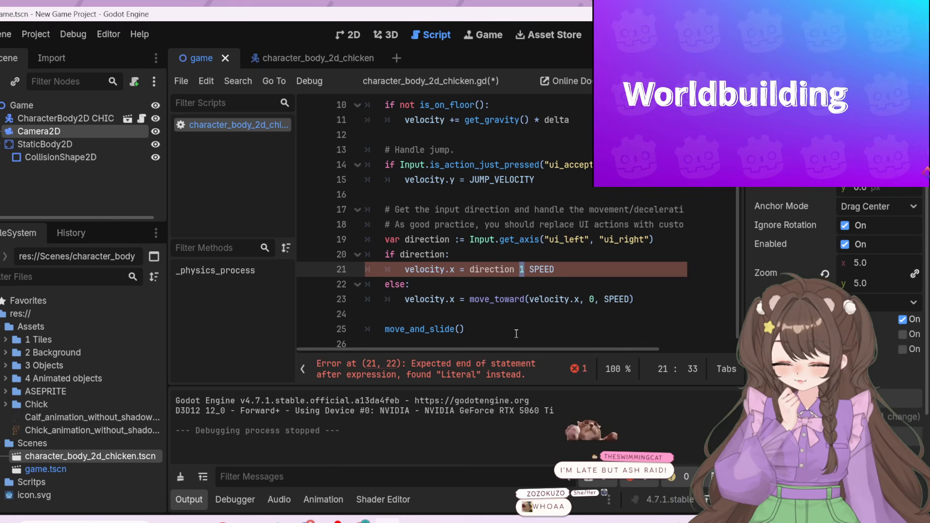
text(*)
click(573, 269)
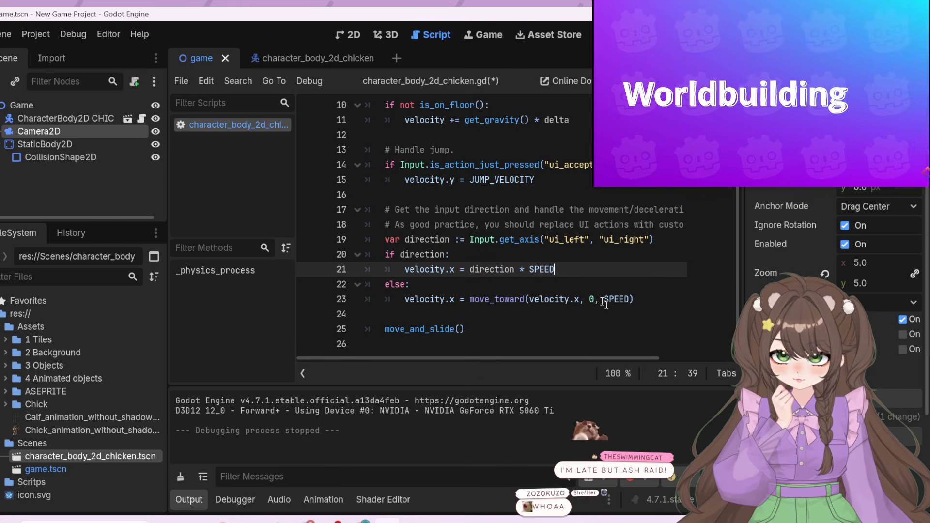
Examine the SPEED and JUMP_VELOCITY constants and the comments about input direction and custom gameplay actions above the direction variable
scroll(511, 258, up, 1)
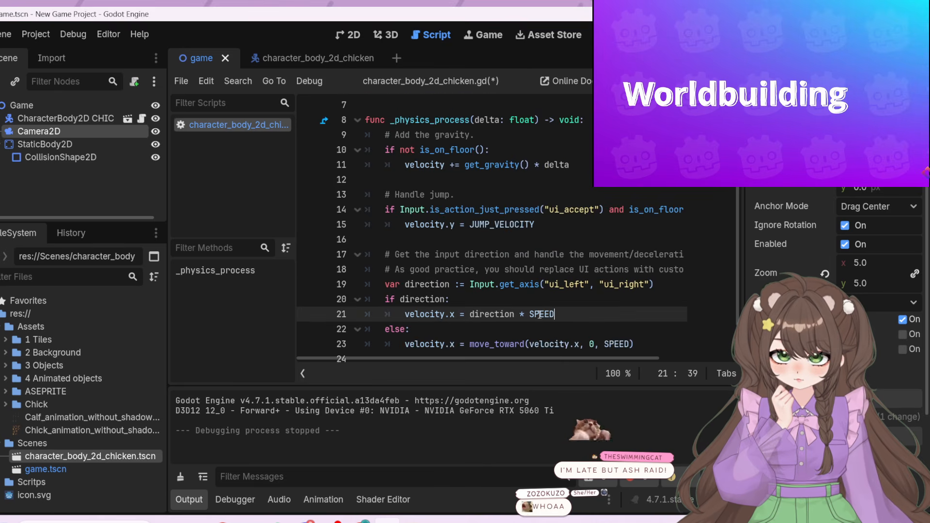
scroll(537, 313, up, 2)
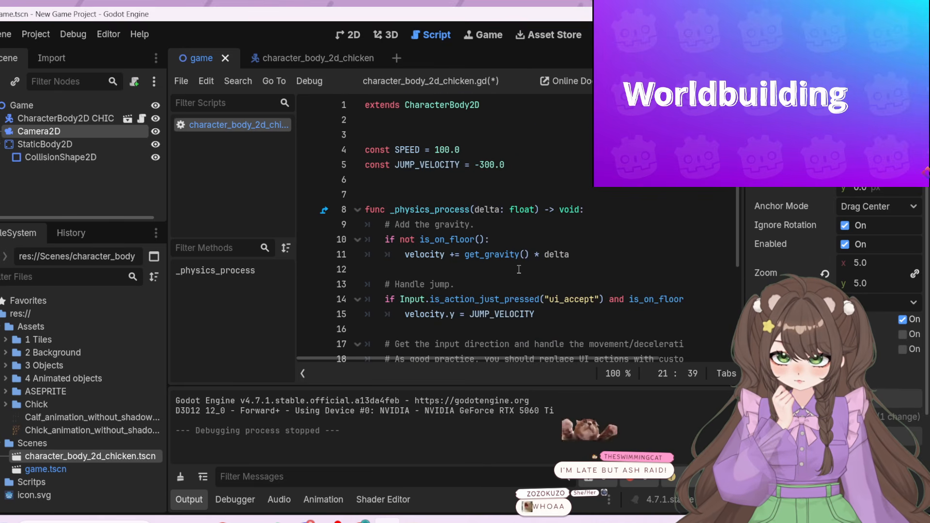
click(444, 150)
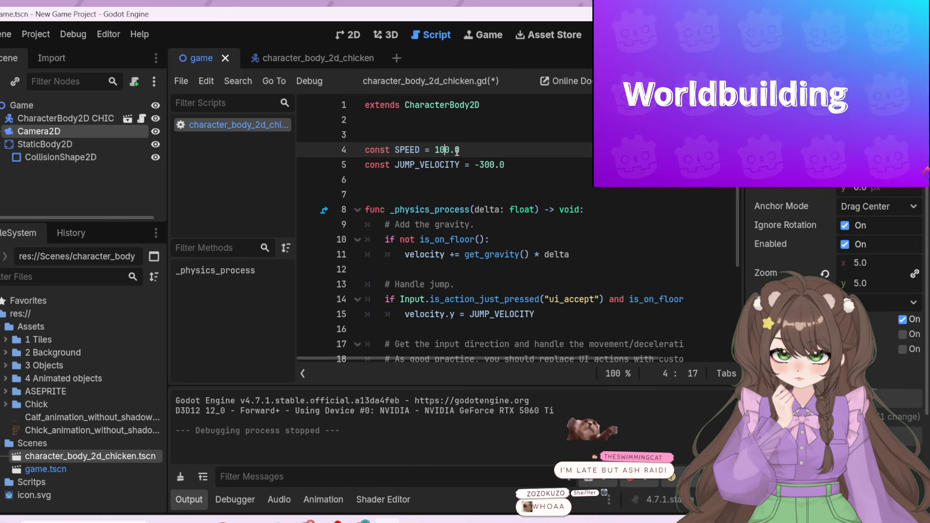
click(505, 182)
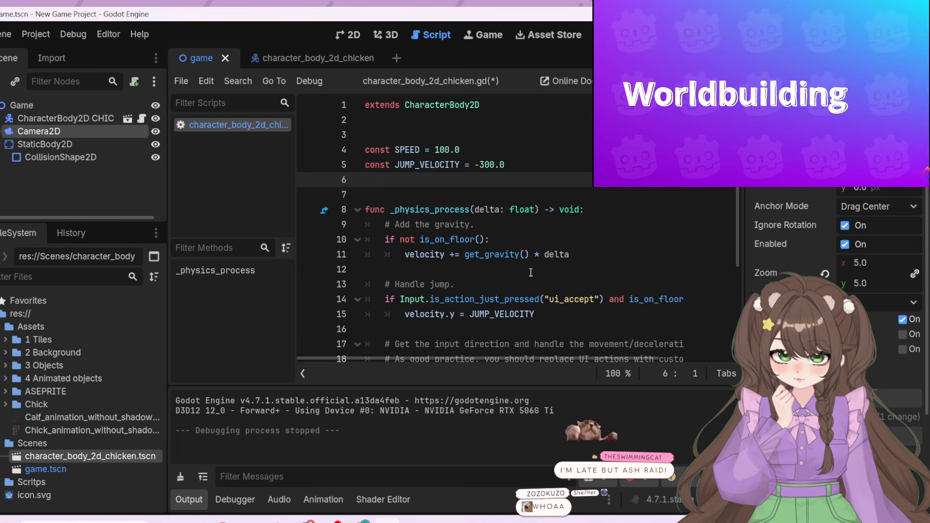
scroll(530, 273, down, 1)
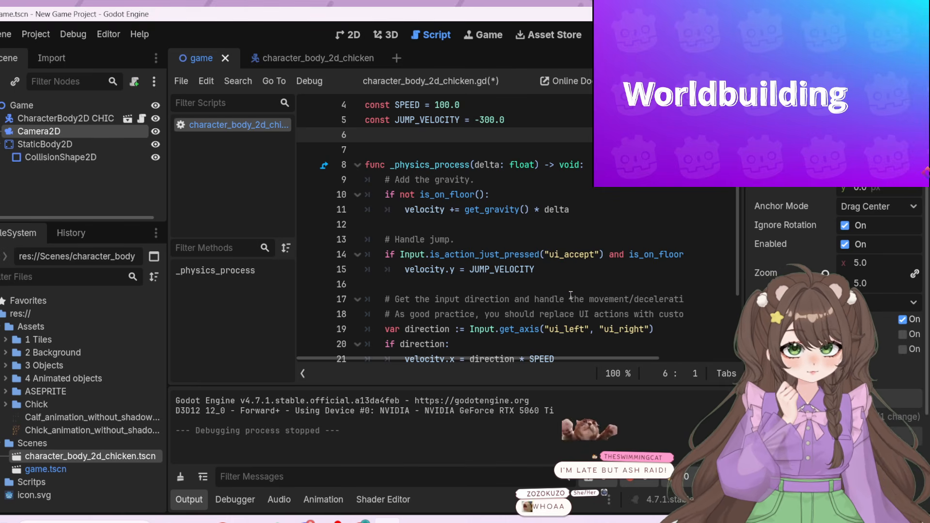
scroll(571, 296, down, 1)
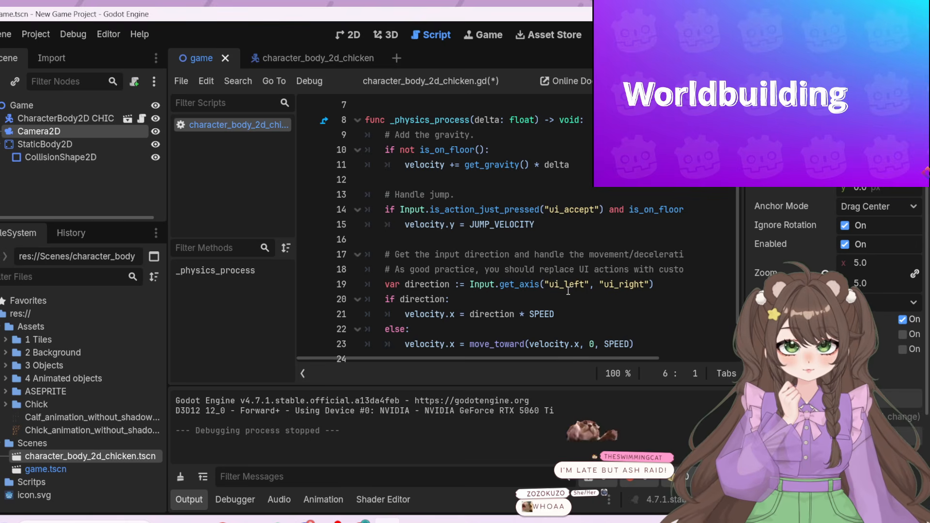
scroll(568, 291, down, 1)
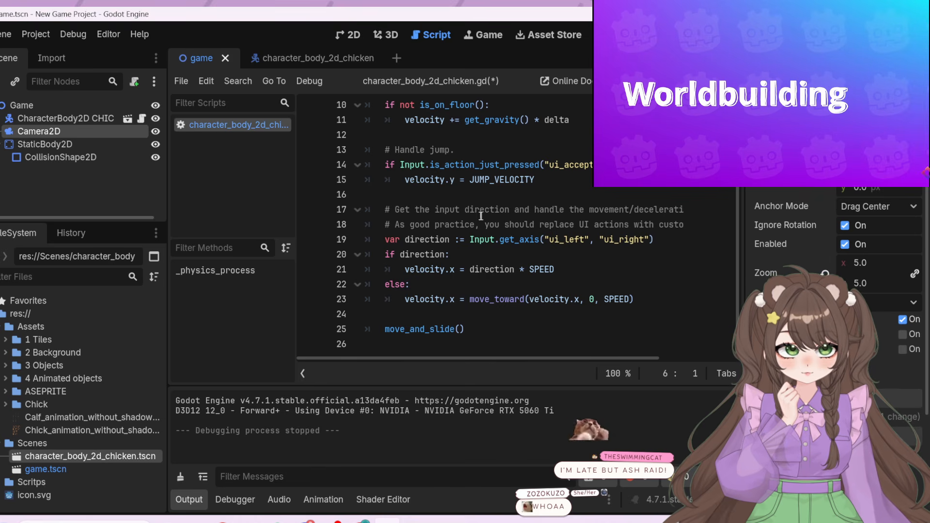
drag(579, 210, 660, 209)
click(397, 227)
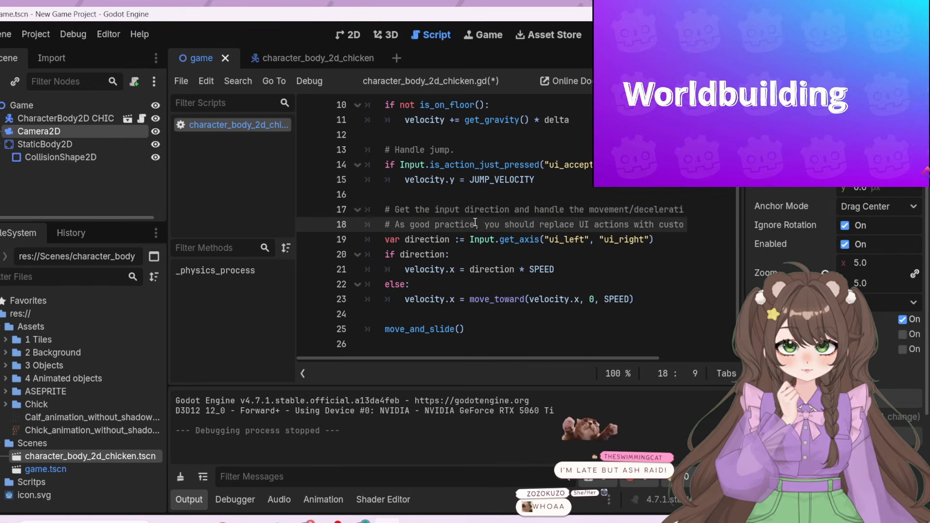
drag(504, 224, 629, 220)
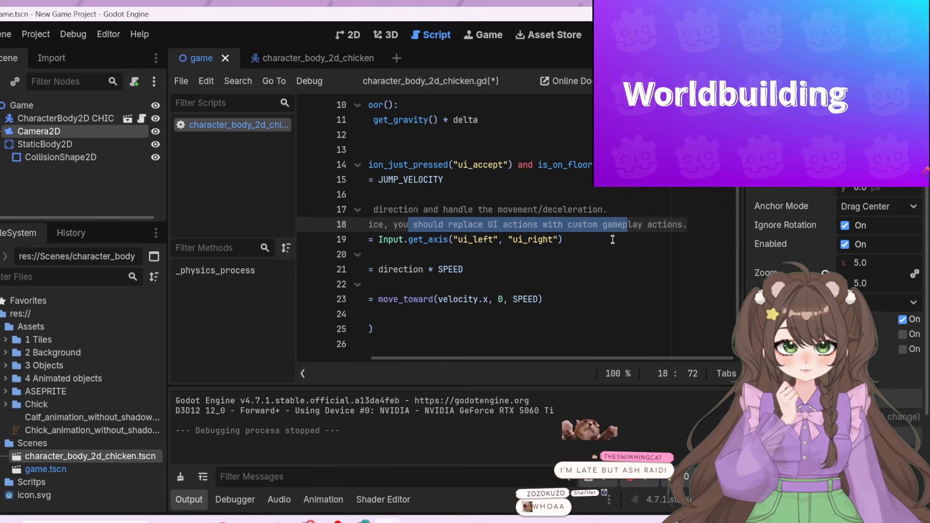
click(608, 225)
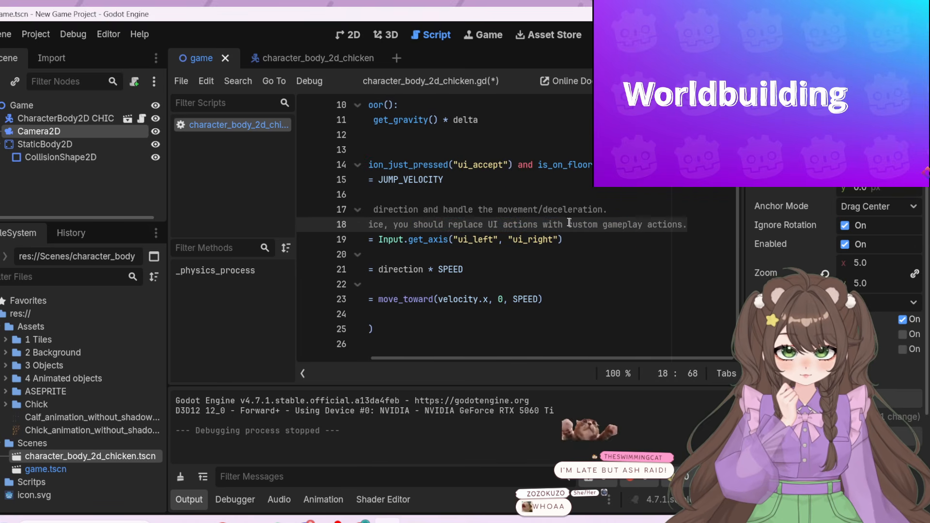
drag(569, 224, 480, 224)
click(489, 225)
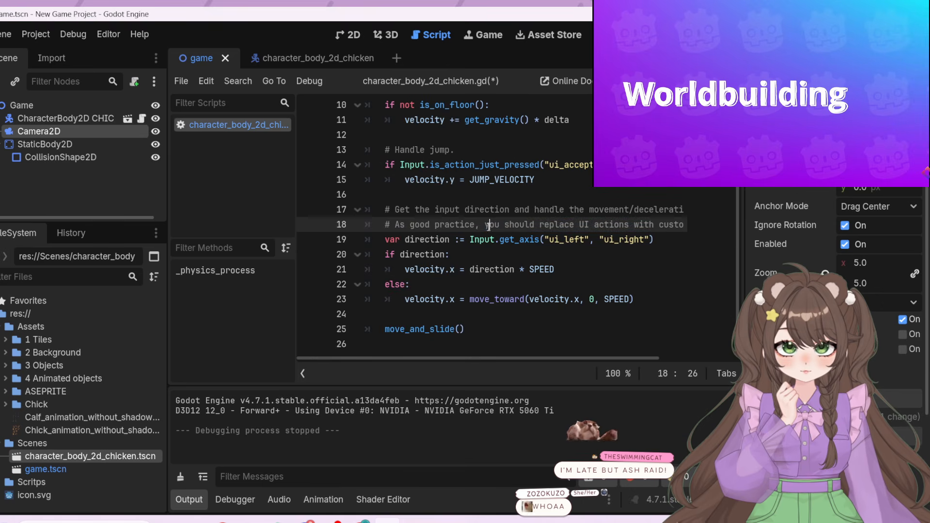
Remove the ui_ prefix from both action names in the Input.get_axis call, leaving "left" and "right"
click(431, 239)
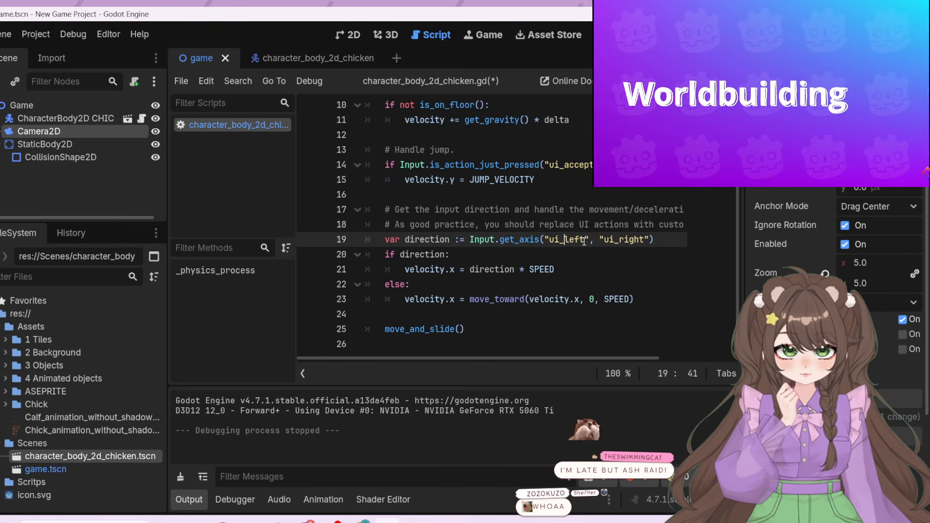
click(564, 239)
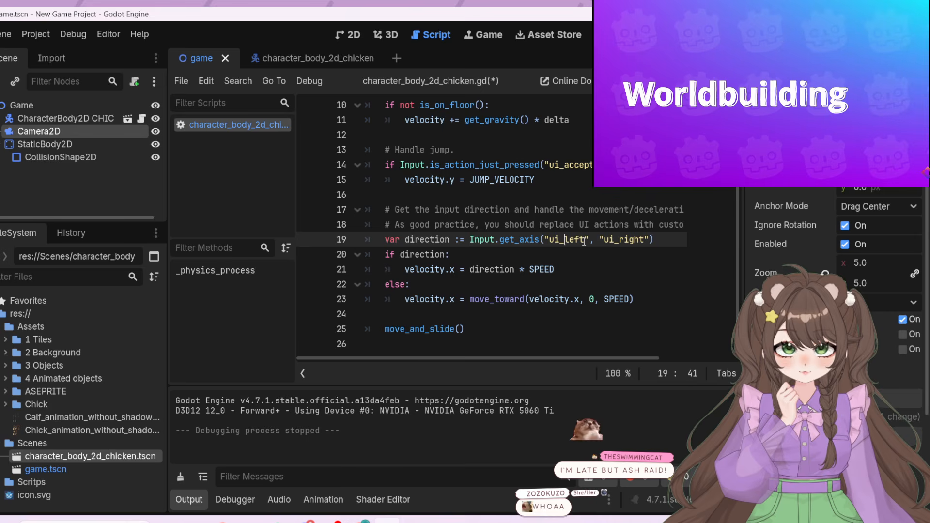
drag(564, 239, 550, 239)
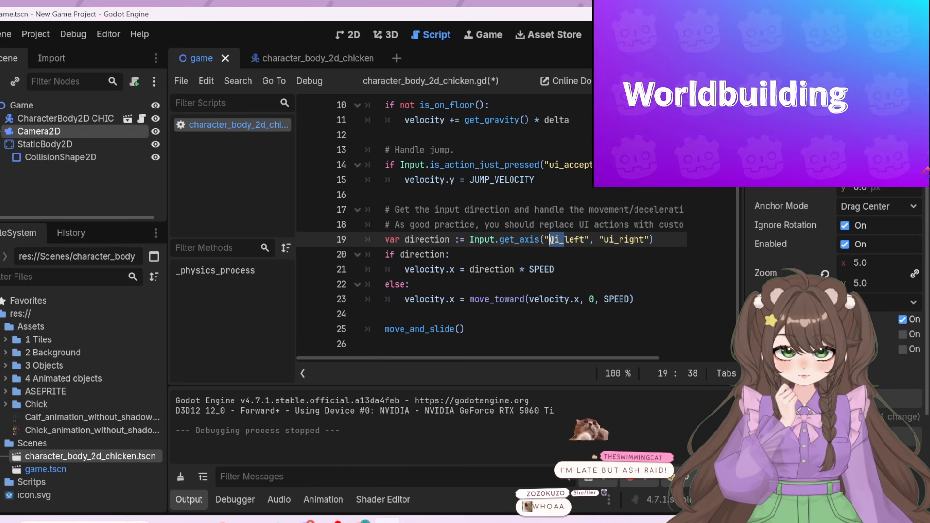
key(BackSpace)
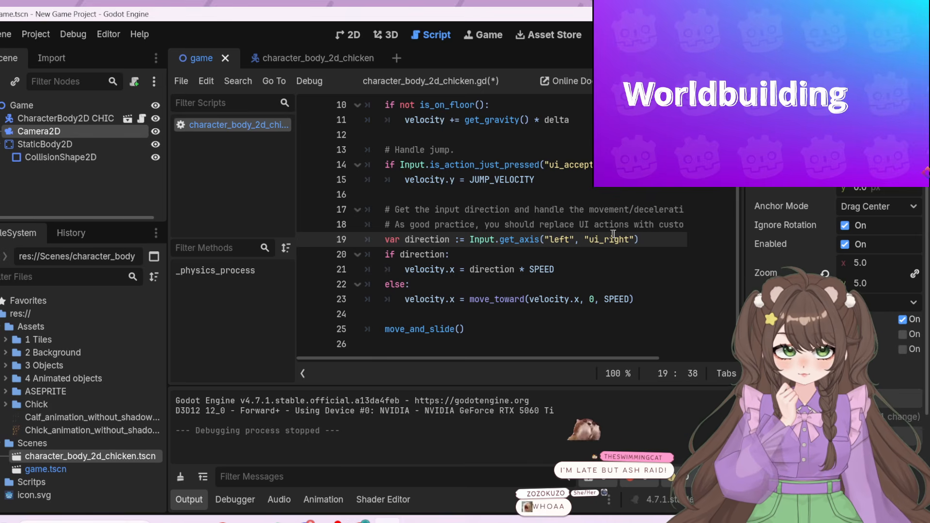
drag(605, 239, 590, 239)
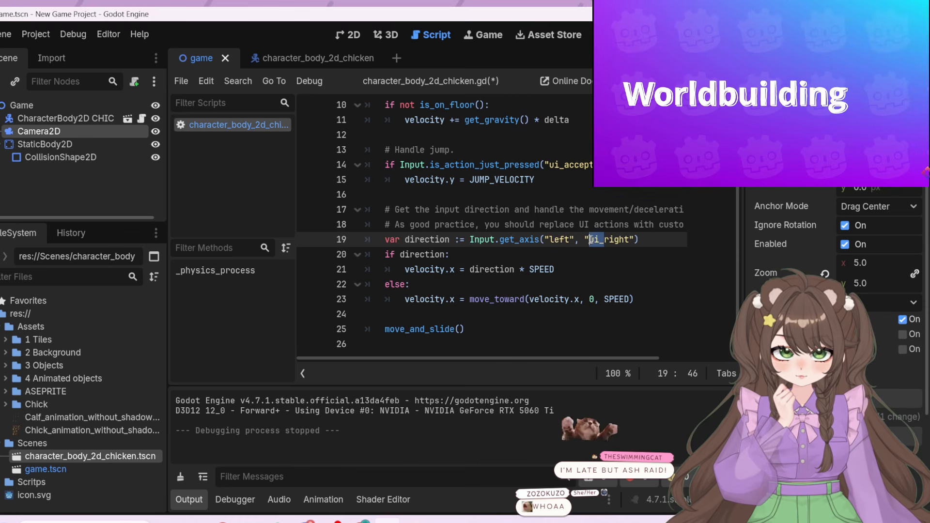
key(BackSpace)
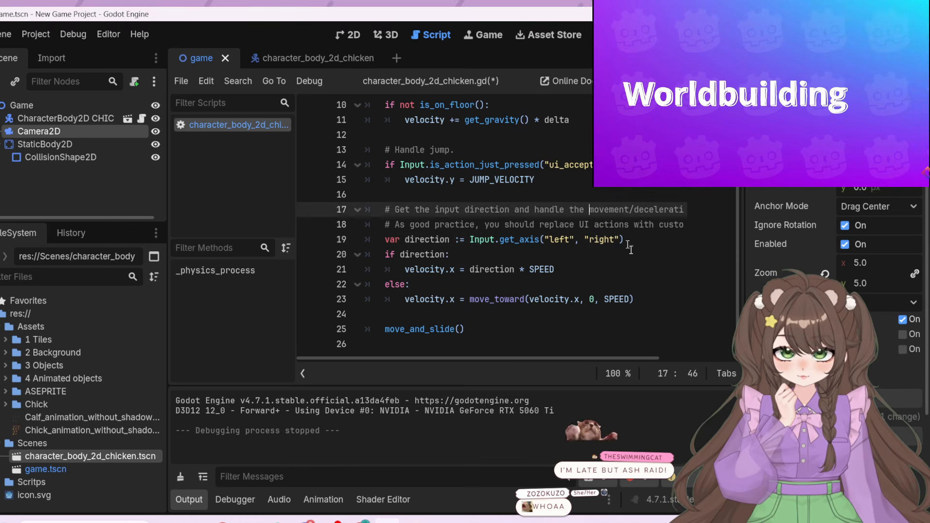
Run the game to test the chicken's movement with the shortened action names, and end the run
key(Up)
key(Up)
scroll(665, 321, up, 3)
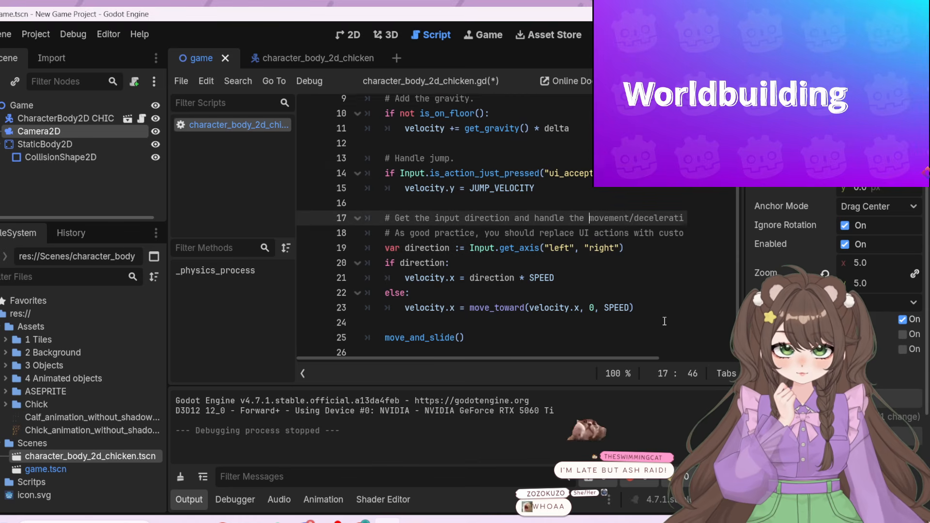
scroll(665, 321, down, 3)
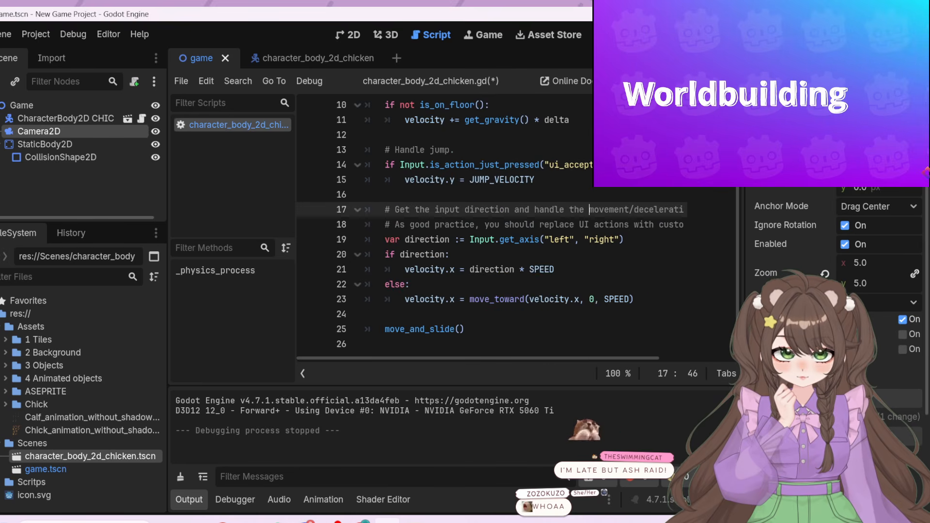
key(F5)
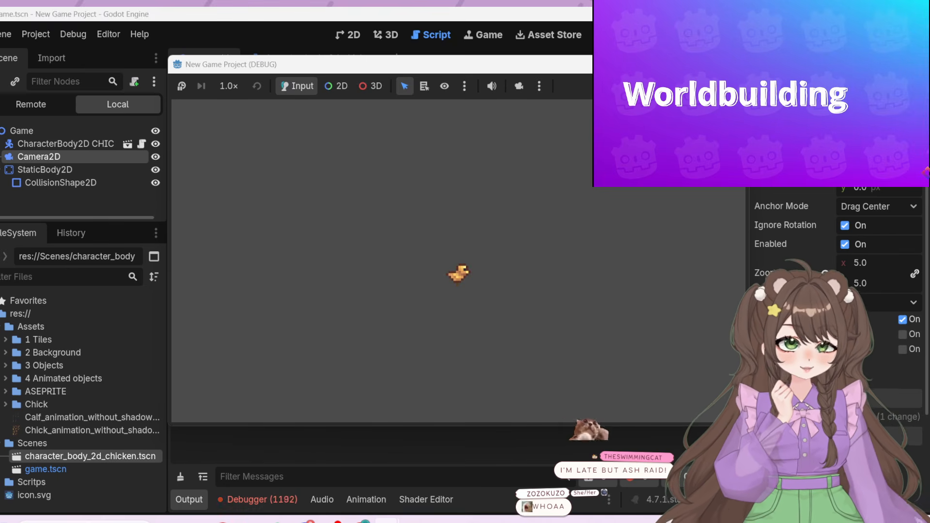
click(735, 64)
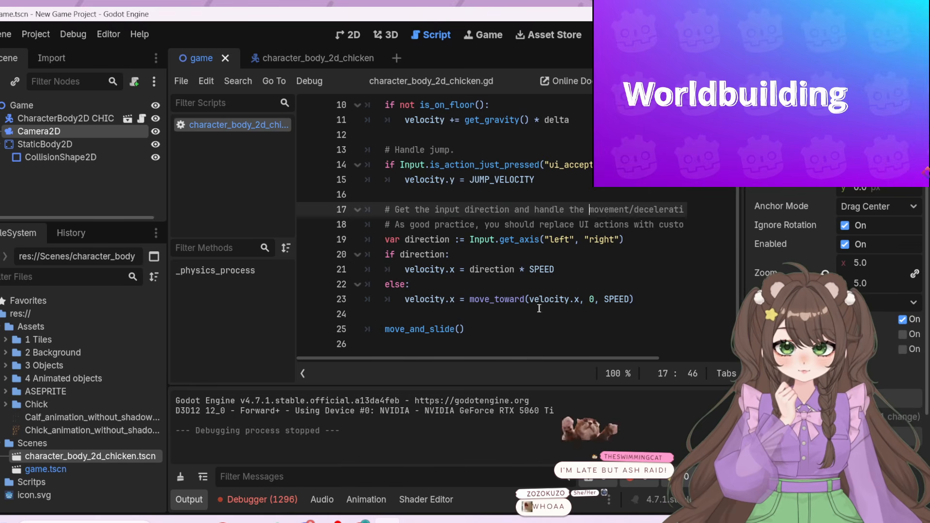
Restore the ui_ prefix on both Input.get_axis action names, giving "ui_left" and "ui_right"
click(474, 325)
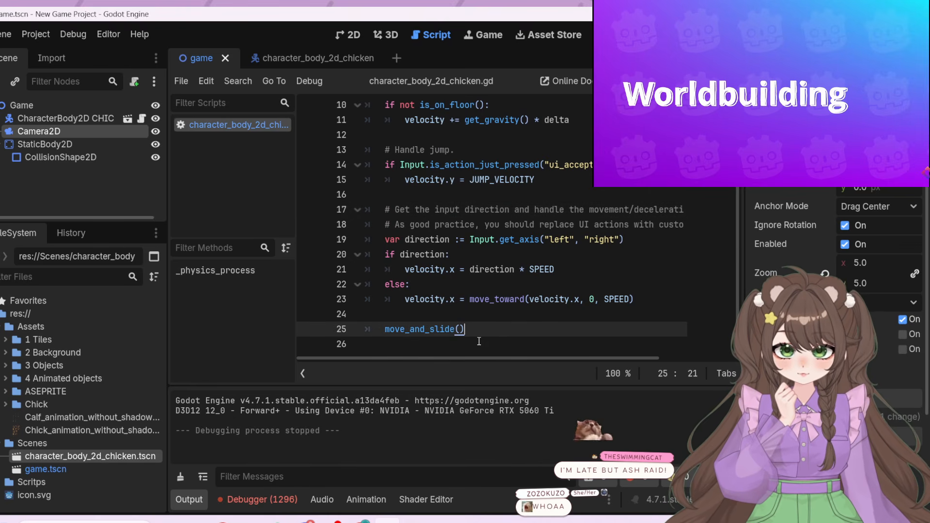
click(551, 240)
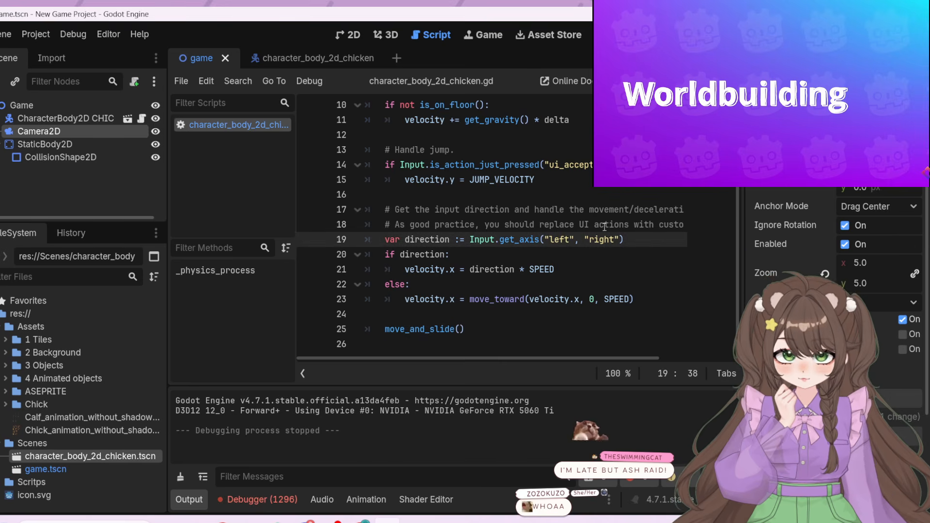
text(ui_)
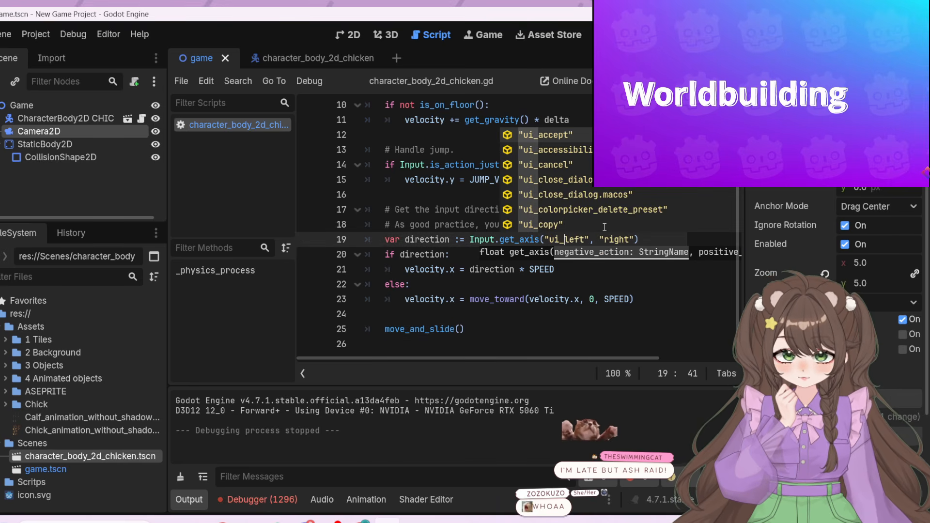
click(604, 240)
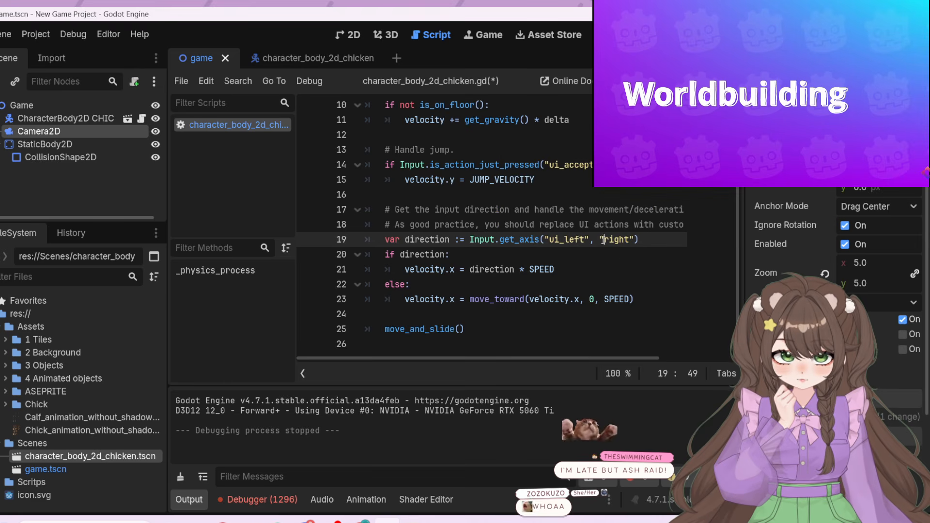
text(ui_)
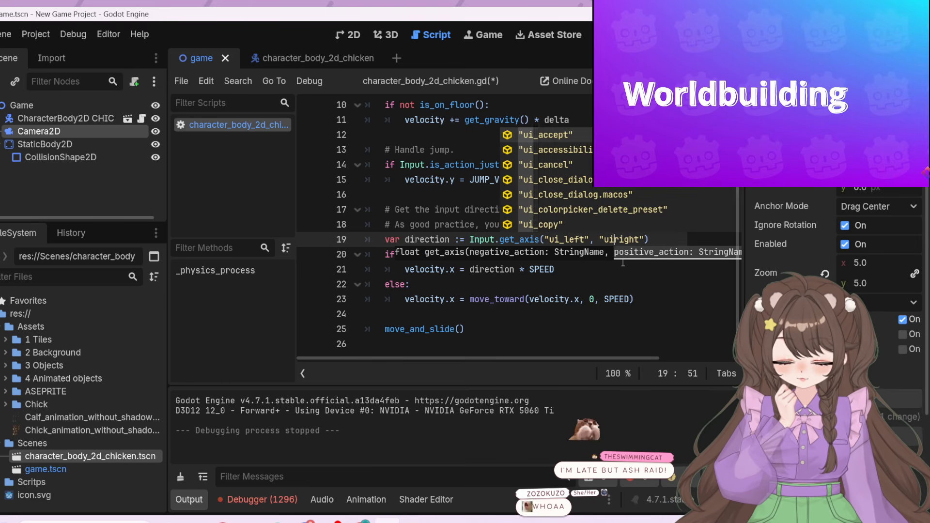
Review the chicken script's constants, gravity, jump and direction code around the Input.get_axis line
click(609, 275)
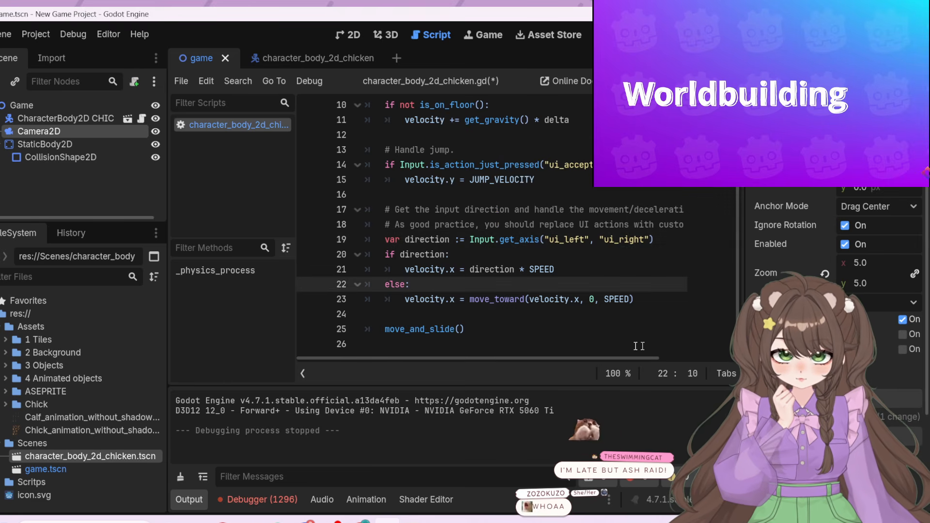
click(489, 332)
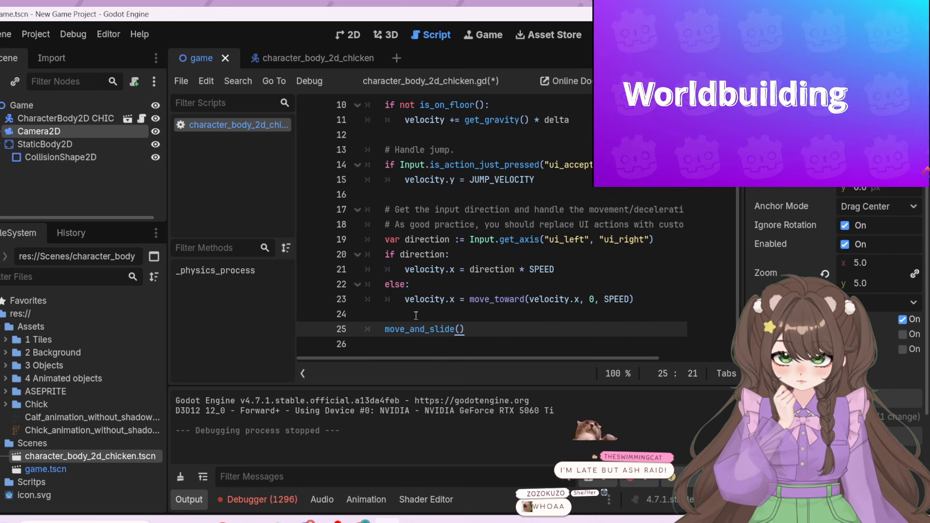
drag(736, 281, 737, 303)
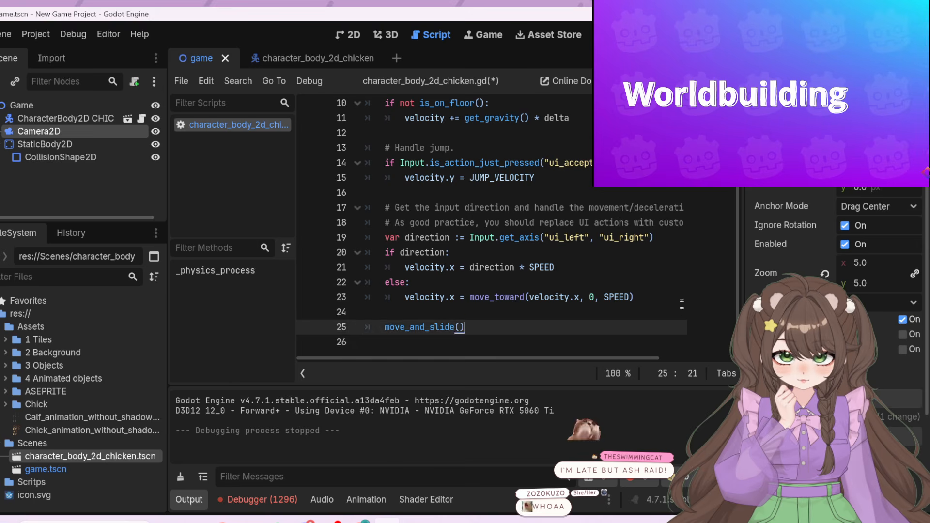
scroll(680, 274, up, 3)
scroll(681, 274, up, 5)
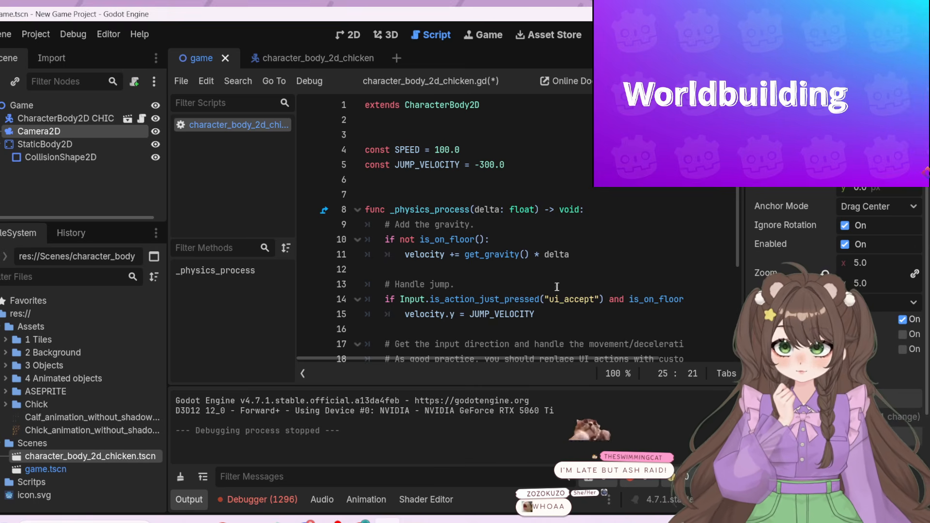
scroll(643, 270, down, 3)
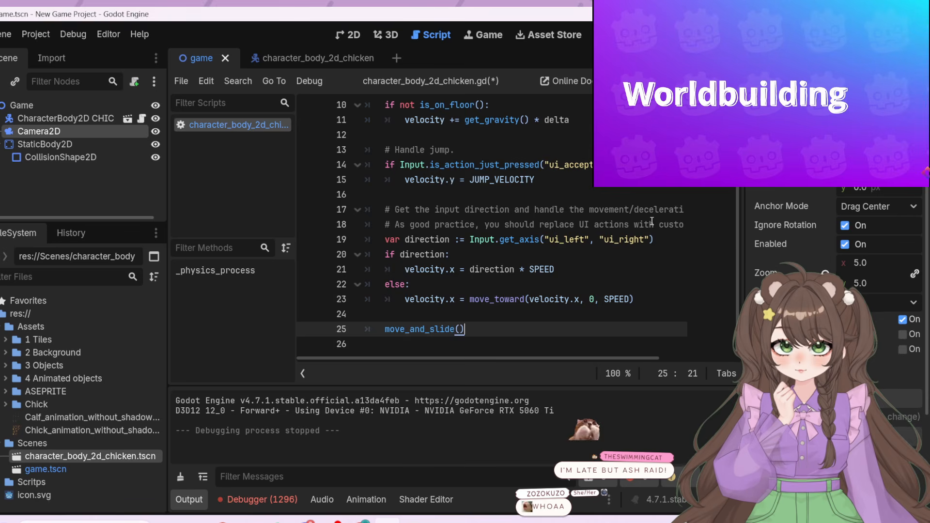
scroll(651, 221, up, 3)
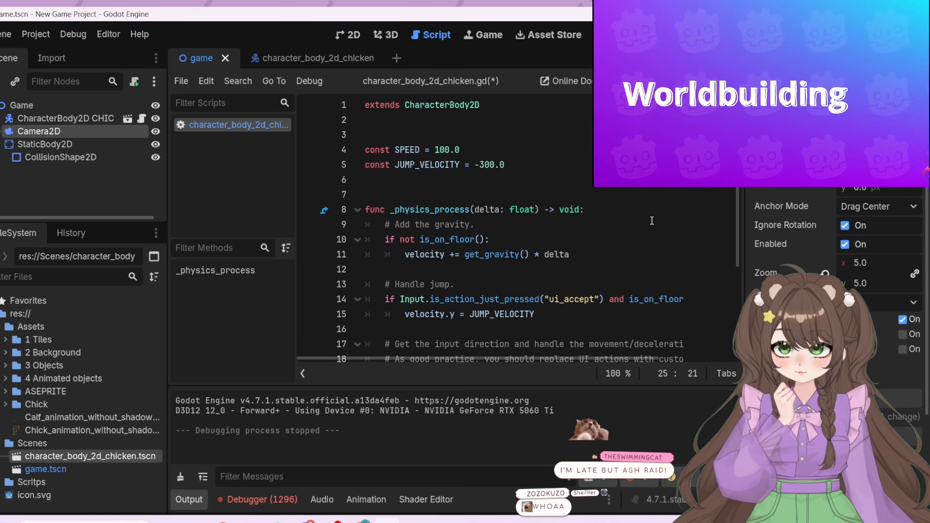
Open the Node class documentation for the overridden _physics_process method and read its description
click(324, 213)
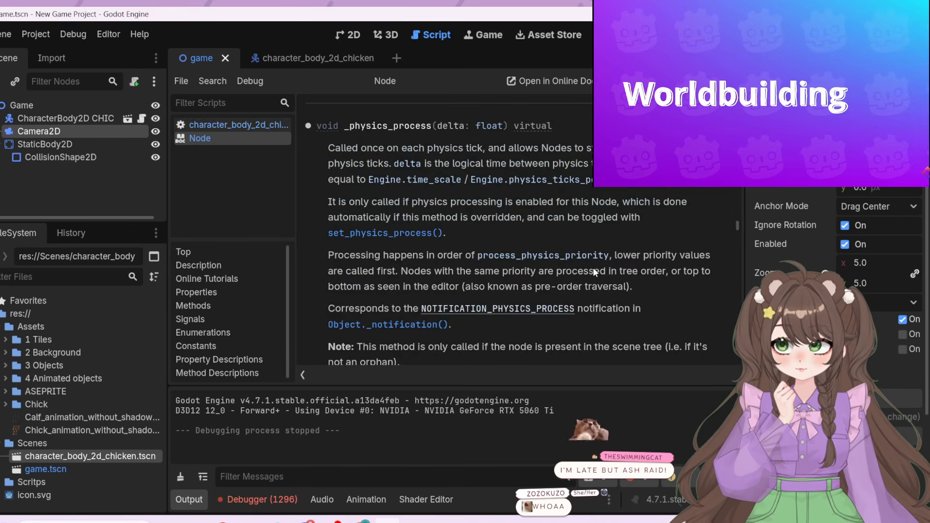
scroll(593, 267, down, 1)
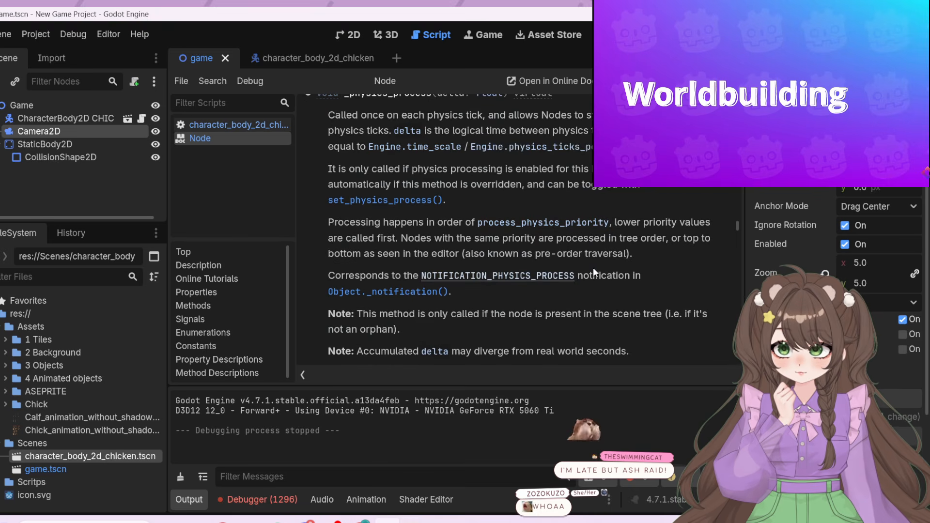
scroll(593, 268, down, 1)
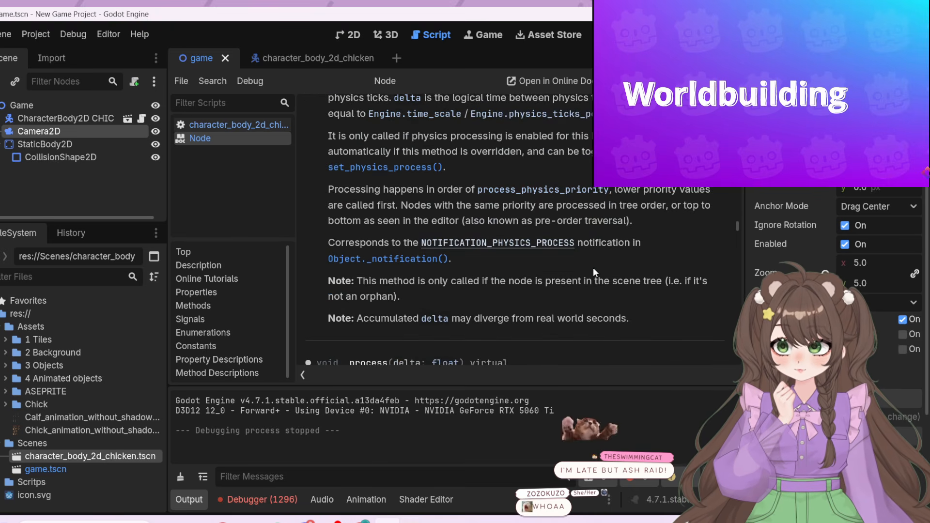
scroll(594, 268, down, 3)
scroll(586, 263, up, 14)
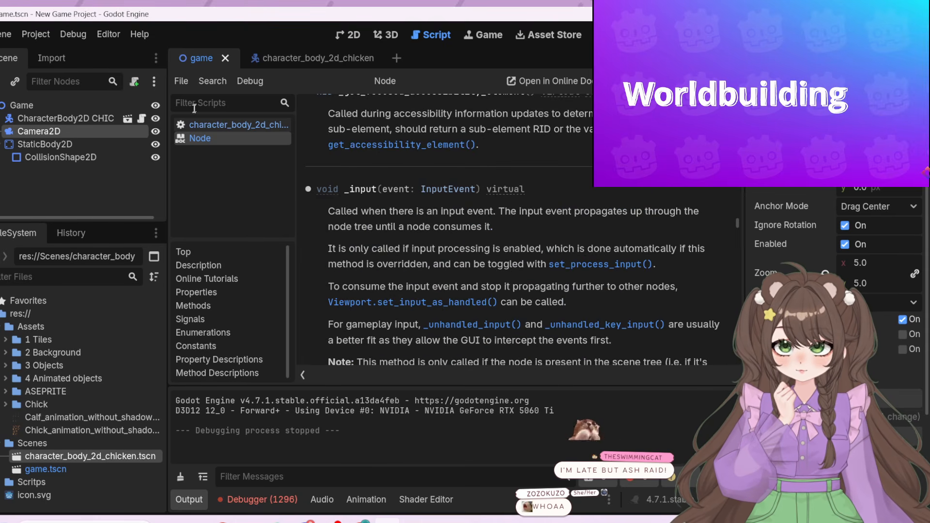
Return to the chicken script, jump to its _physics_process function and read through the movement code
click(200, 126)
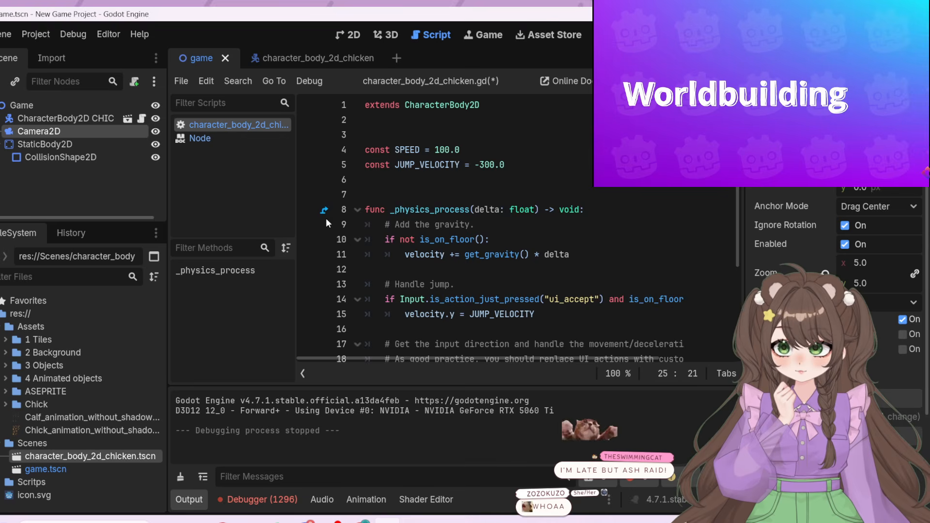
scroll(325, 218, down, 3)
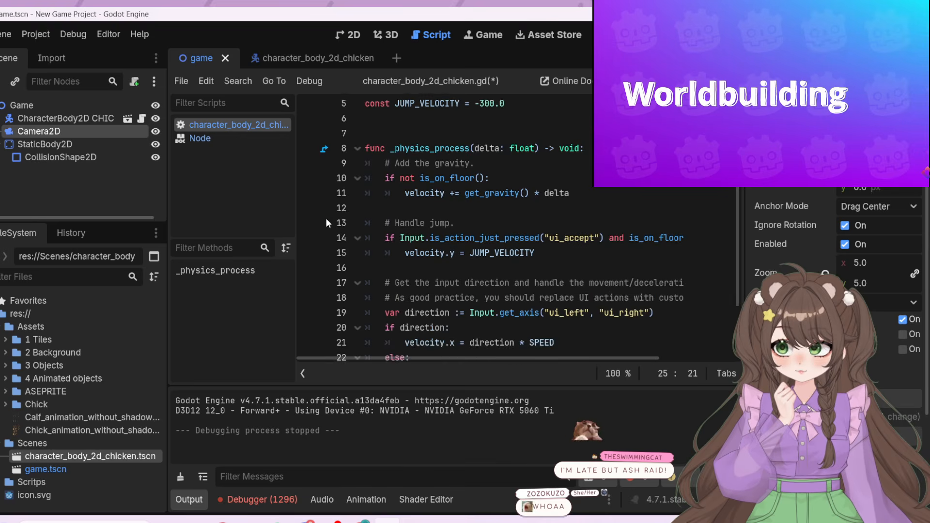
click(262, 277)
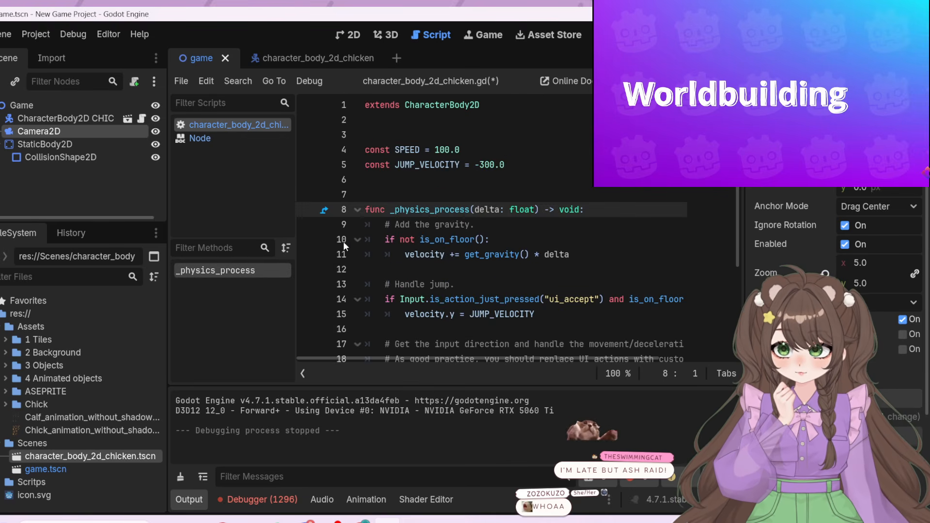
click(387, 179)
scroll(462, 213, down, 3)
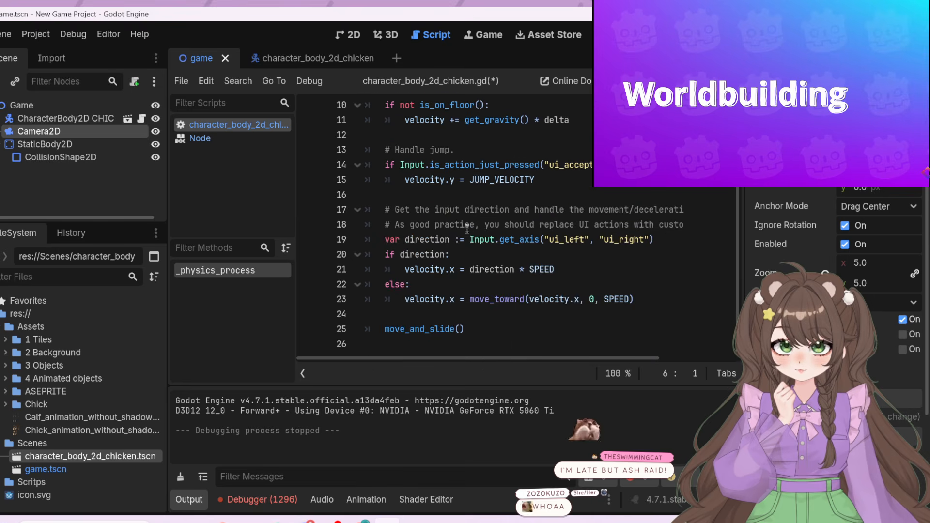
scroll(468, 231, down, 3)
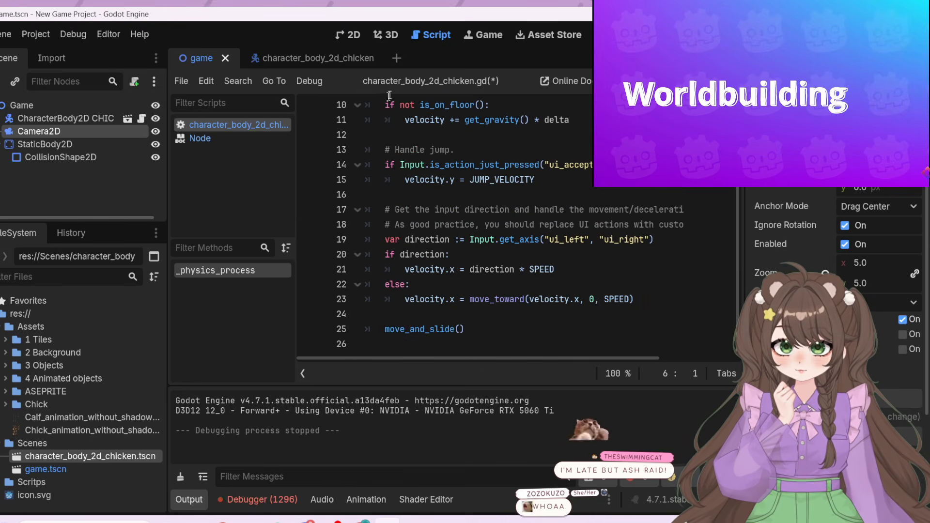
Switch to the 2D view of the game scene and play the Worldbuilding section of the tutorial video
click(348, 34)
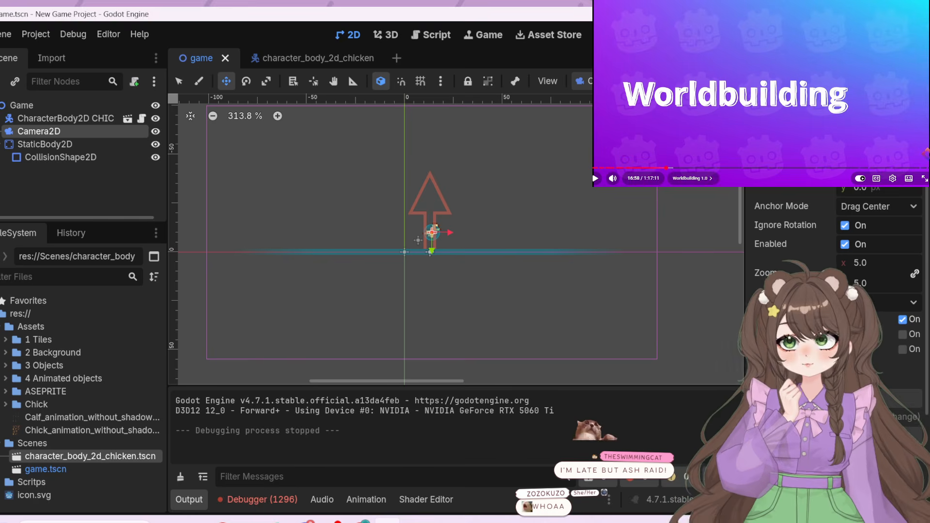
click(707, 133)
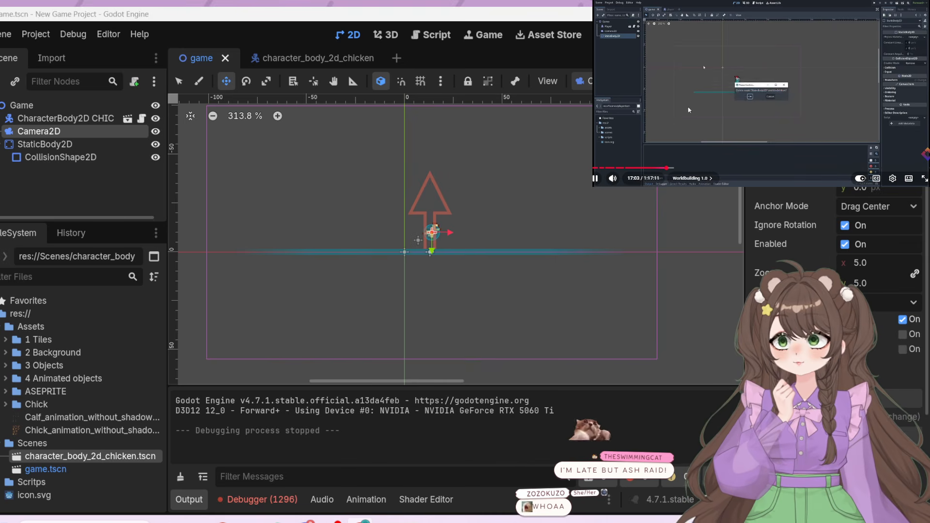
click(696, 145)
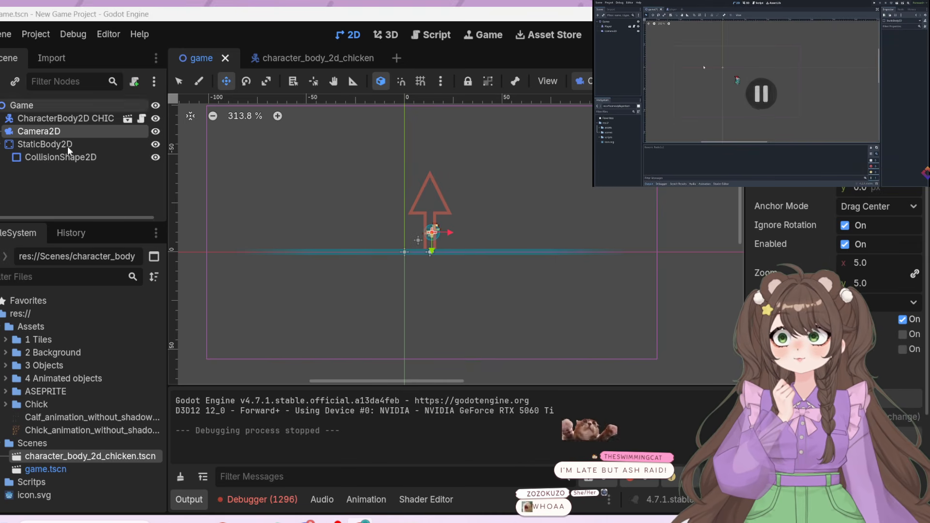
click(646, 124)
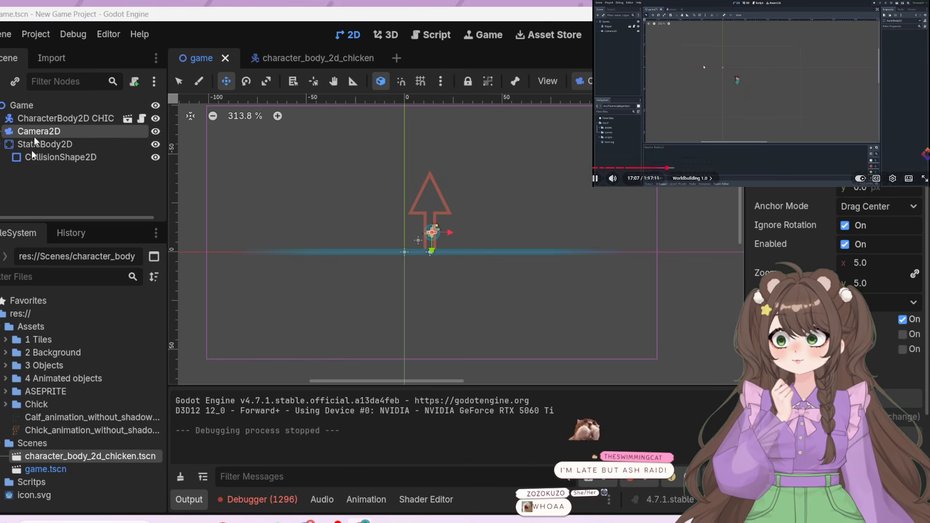
Delete the StaticBody2D node and its CollisionShape2D child from the game scene, and pause the tutorial video
click(67, 156)
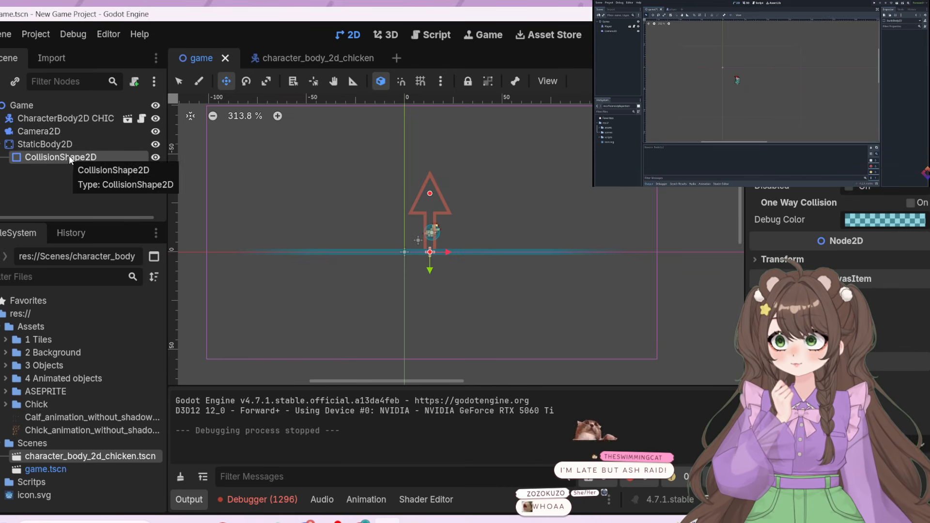
click(66, 141)
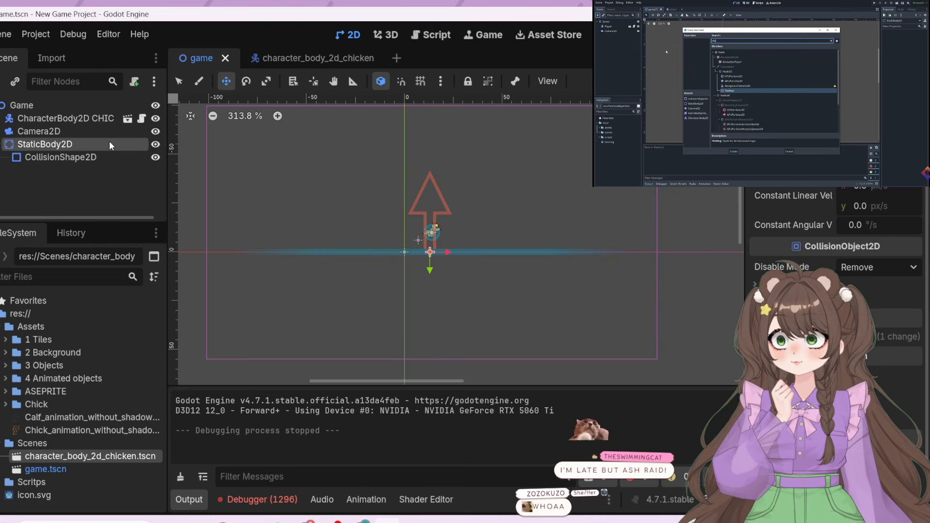
key(Delete)
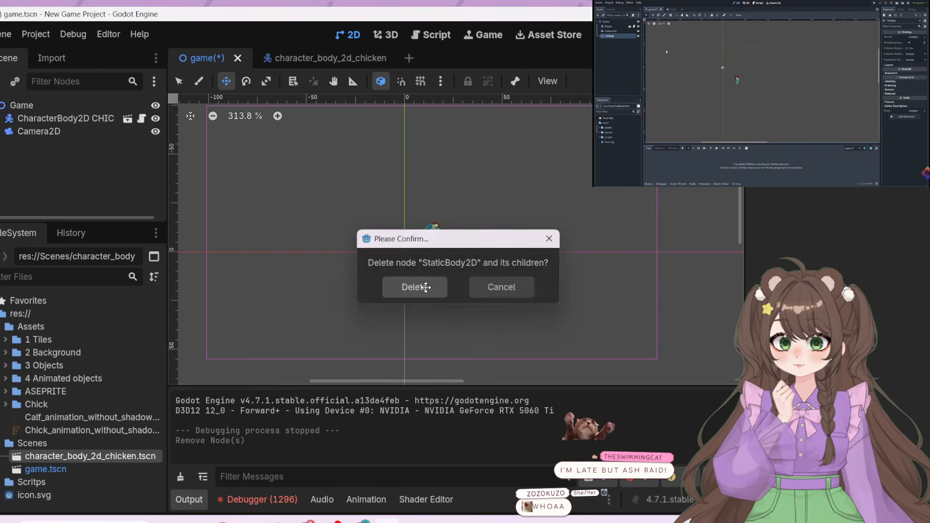
click(417, 288)
click(731, 102)
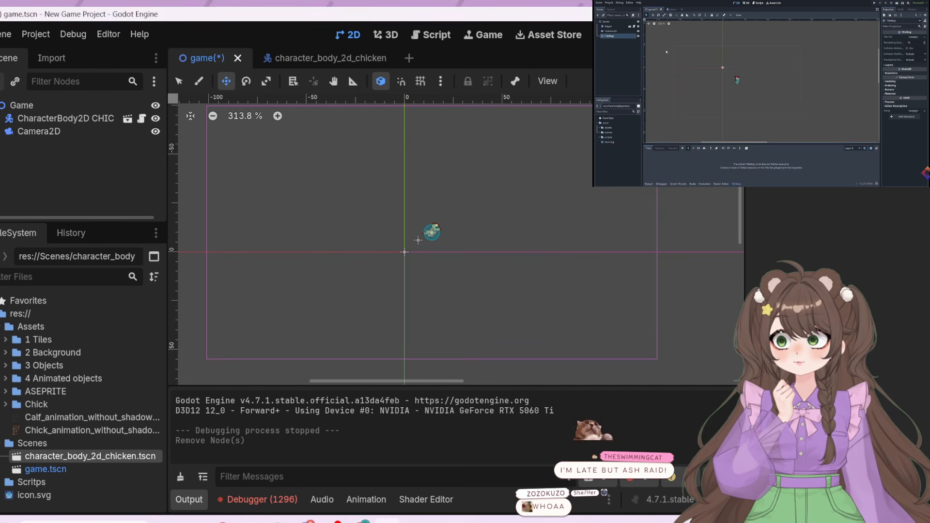
Search the new-node list for "tile", select TileMap, and replay the tutorial's node-creation moment for comparison
key(ctrl+a)
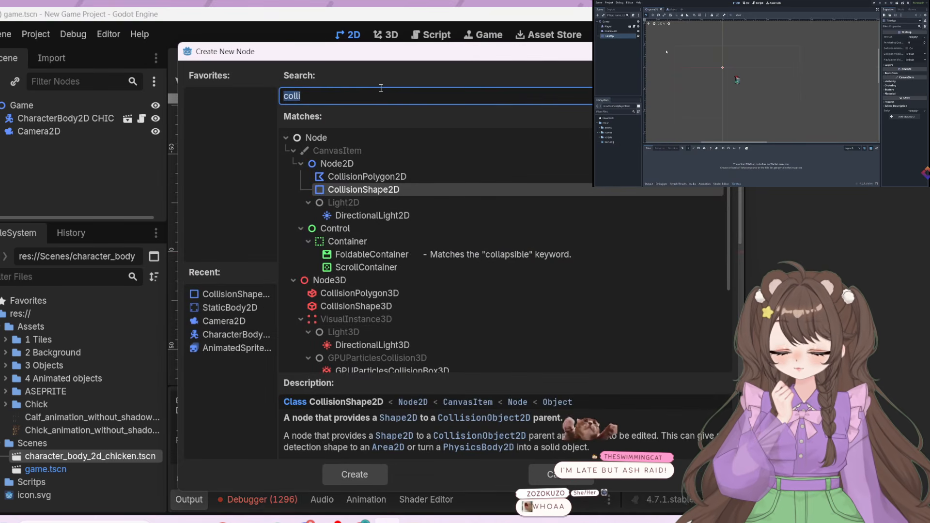
text(tile)
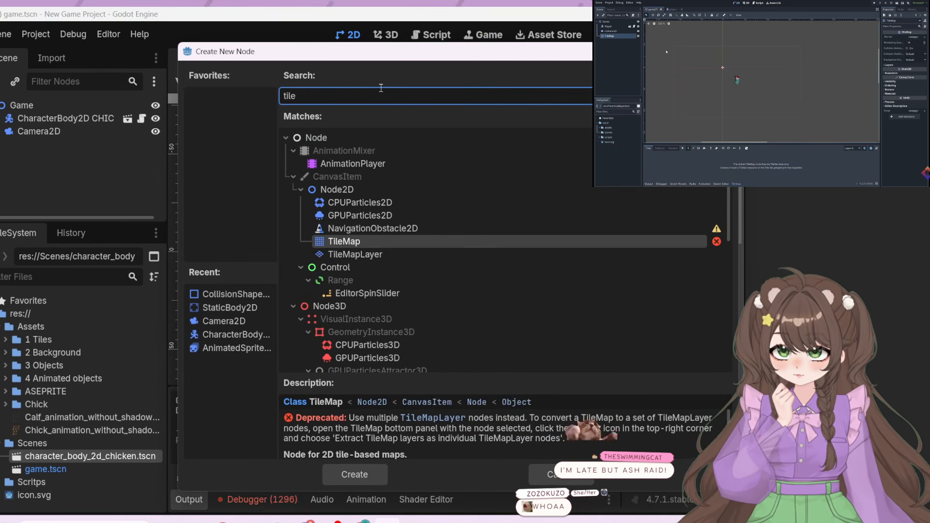
click(446, 243)
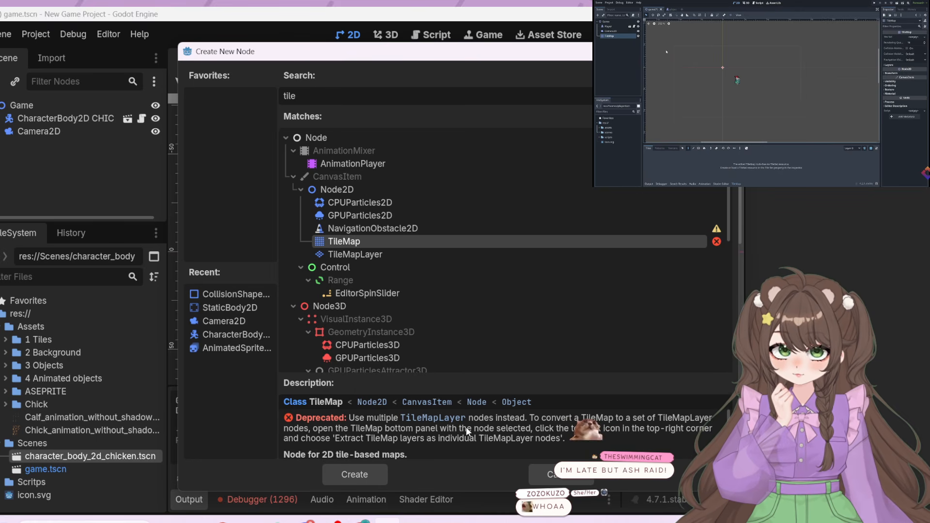
click(671, 60)
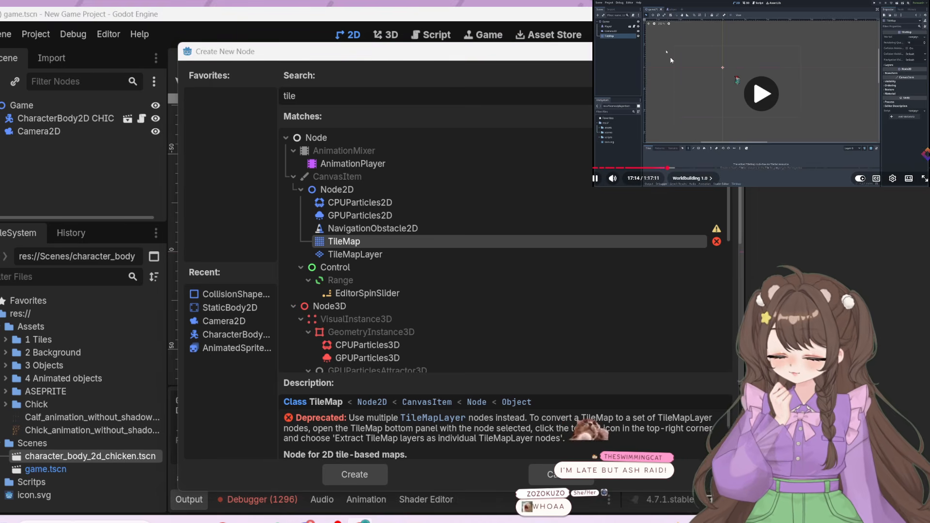
key(Left)
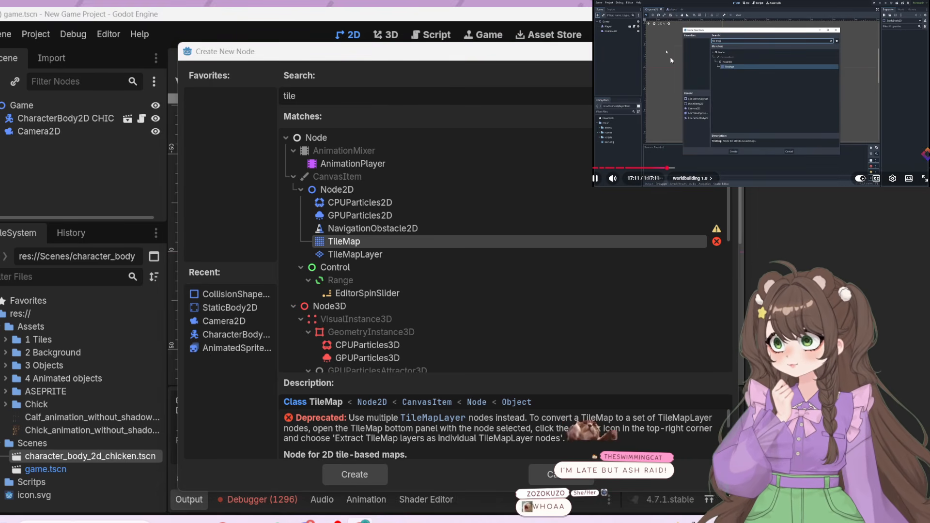
click(612, 68)
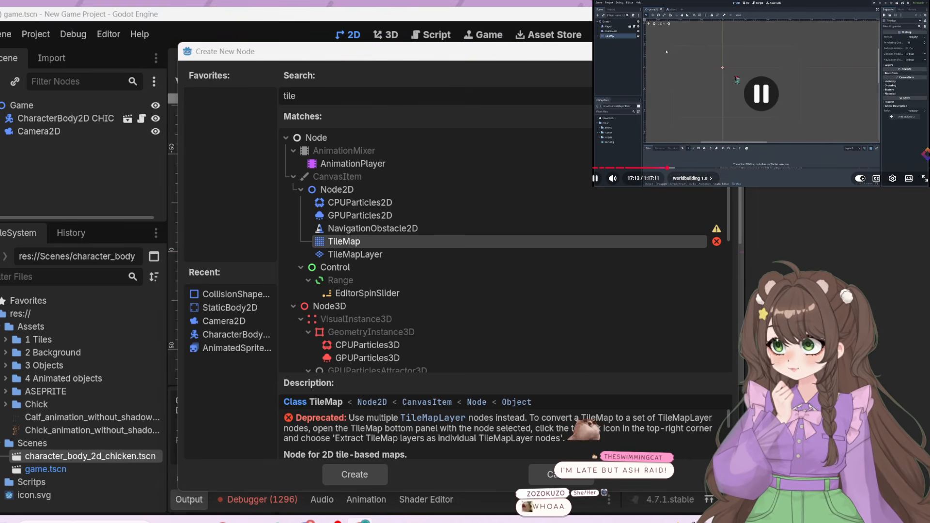
Compare the descriptions of TileMapLayer and TileMap, and add a TileMap node to the game scene
click(350, 255)
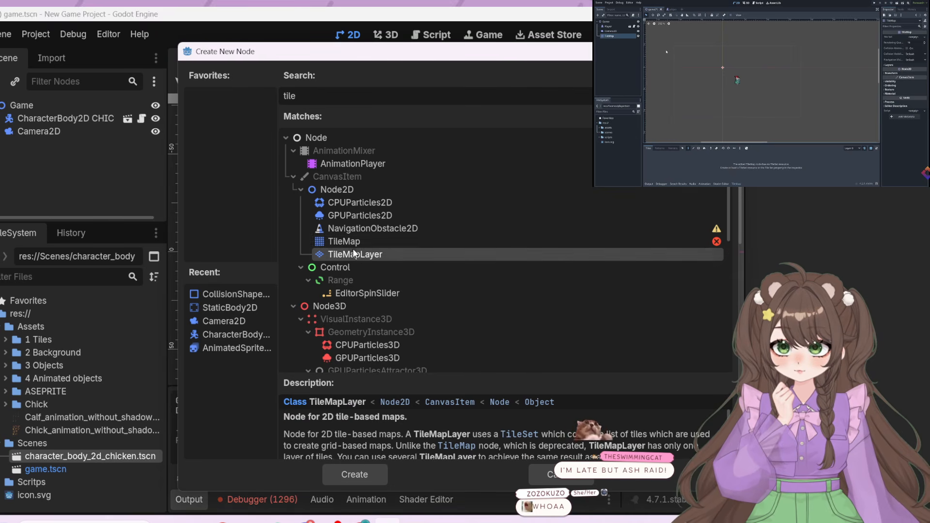
click(354, 243)
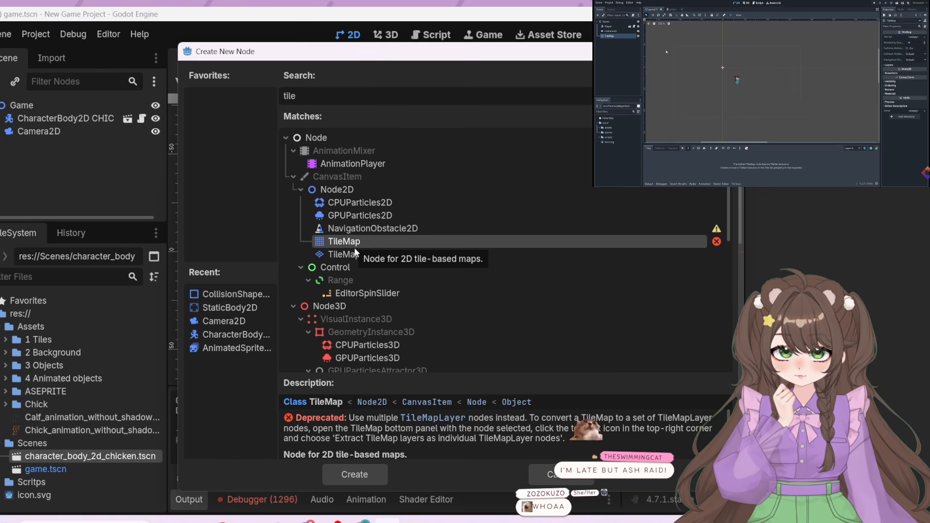
click(353, 252)
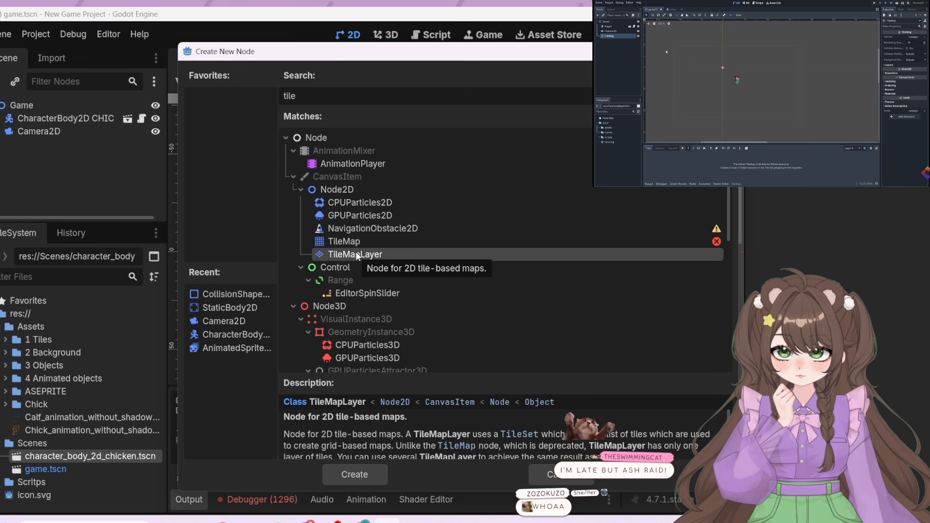
click(356, 244)
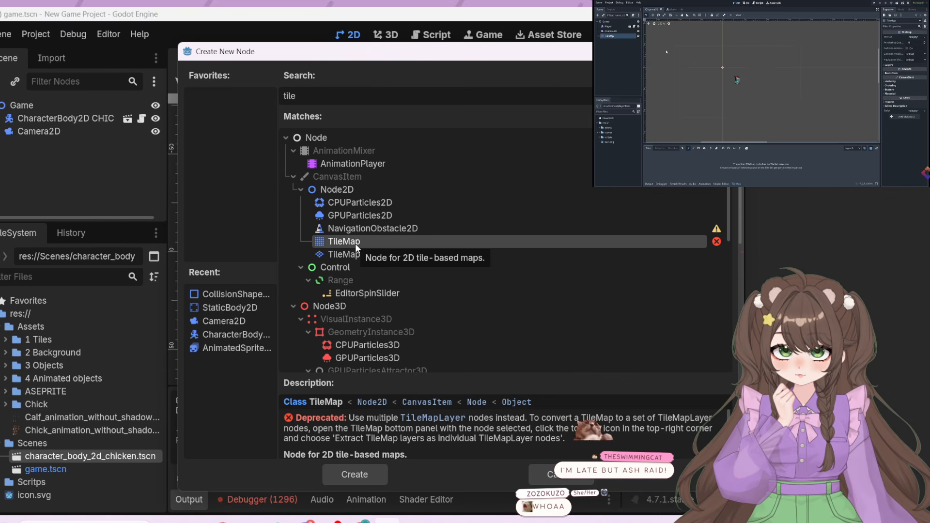
scroll(443, 437, down, 3)
scroll(446, 439, up, 3)
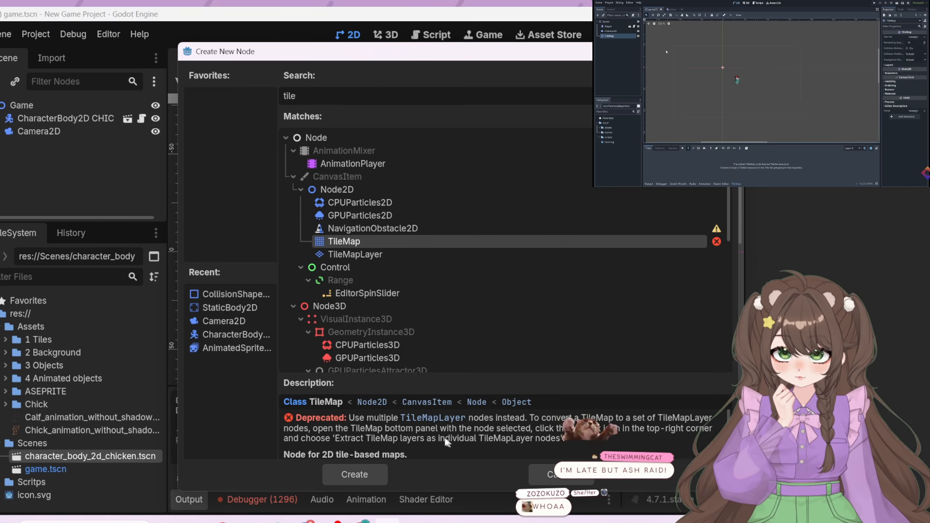
click(343, 472)
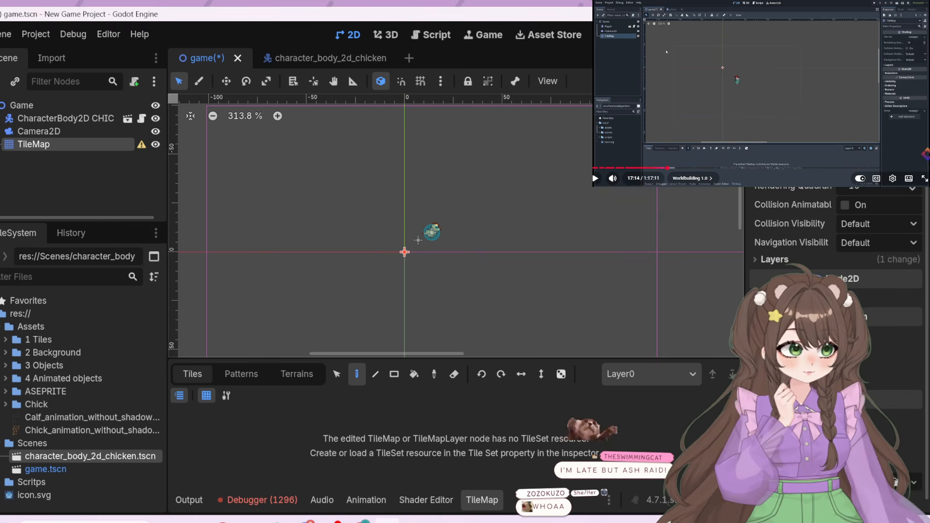
Resume the tutorial video and assign a new TileSet resource to the TileMap node
click(751, 113)
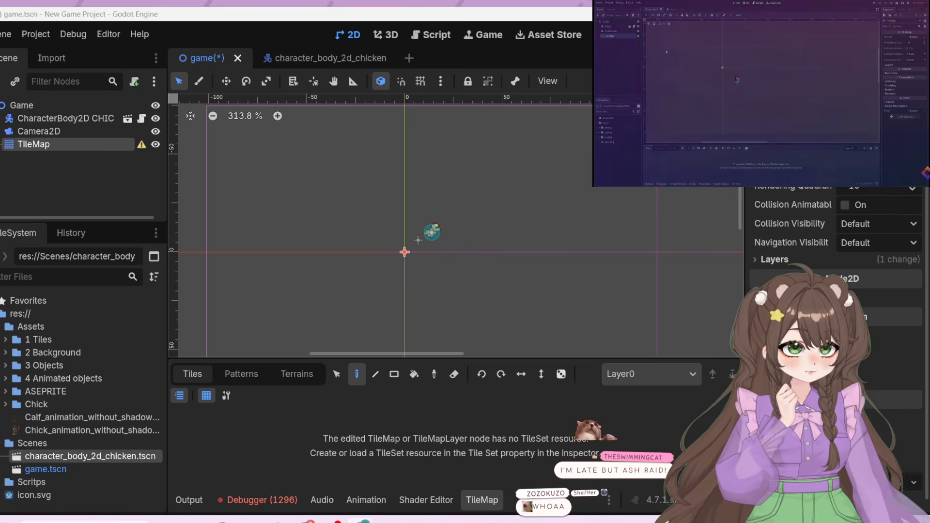
click(867, 168)
click(863, 202)
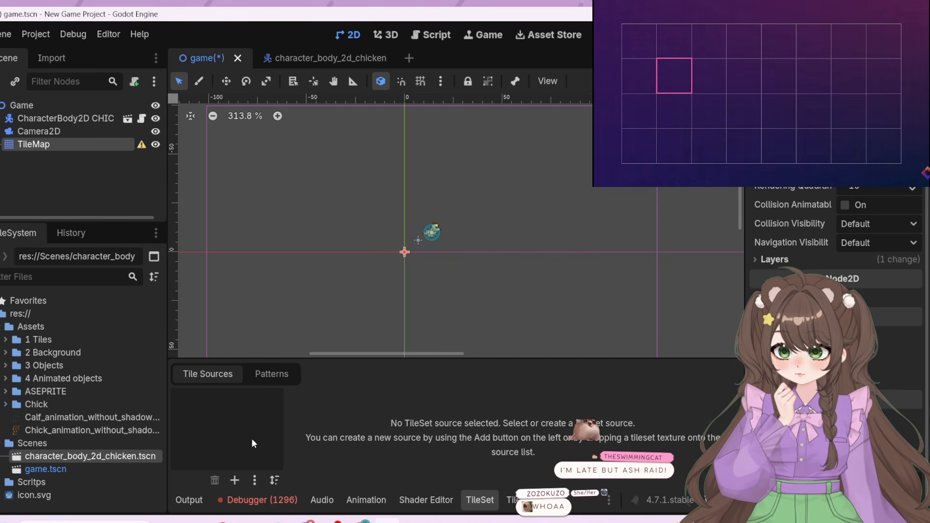
click(240, 478)
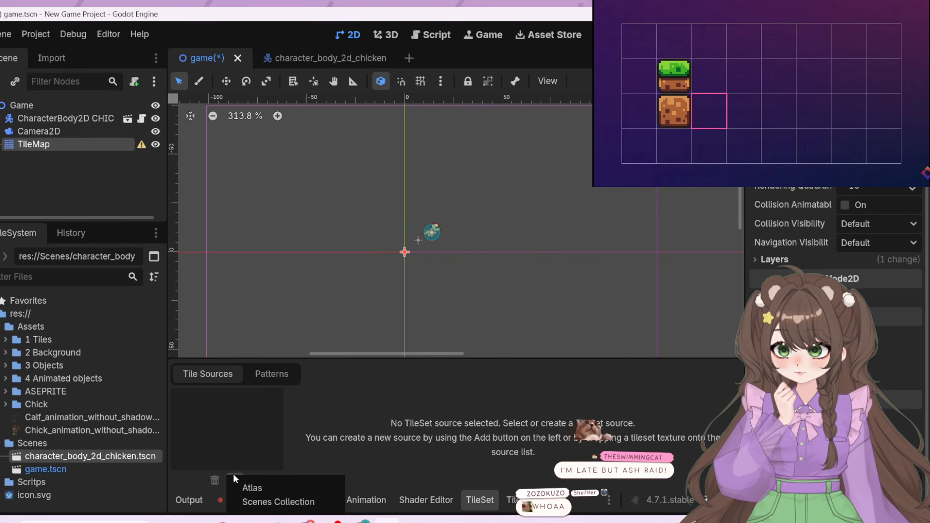
click(281, 502)
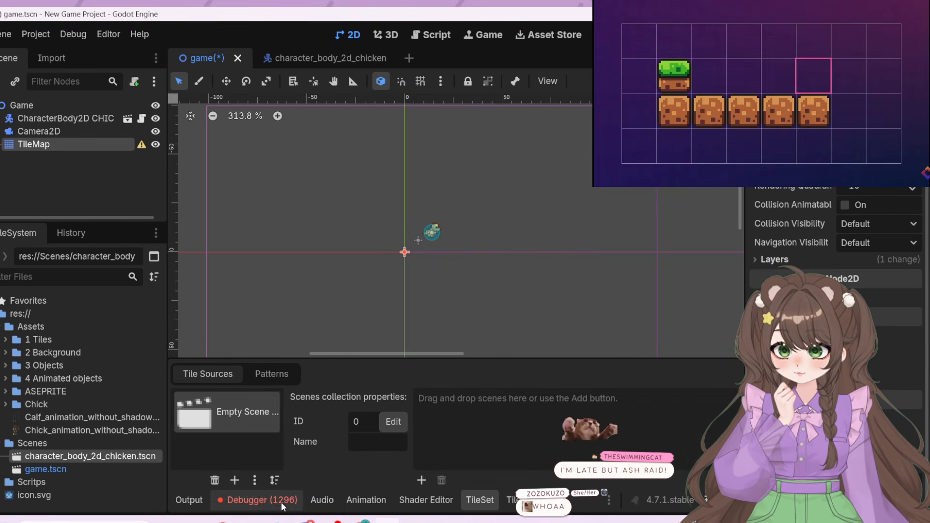
click(235, 478)
click(245, 484)
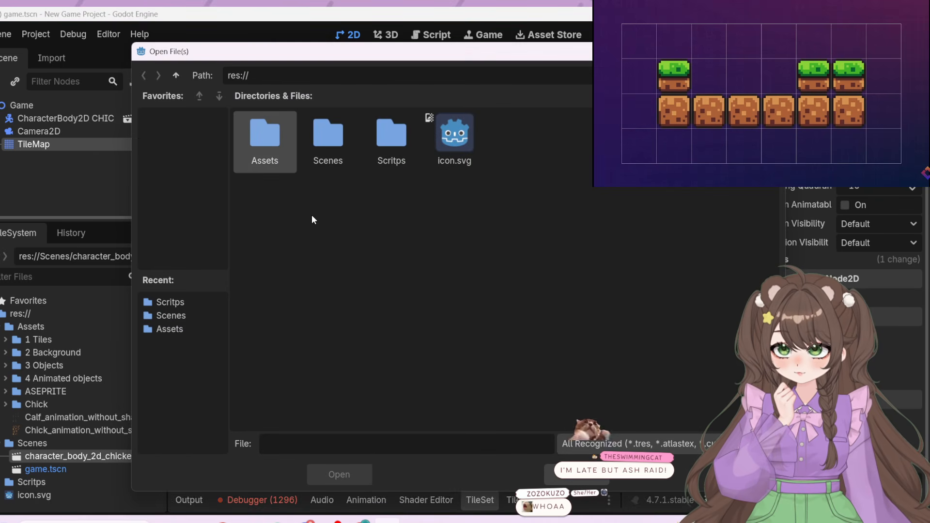
double_click(281, 136)
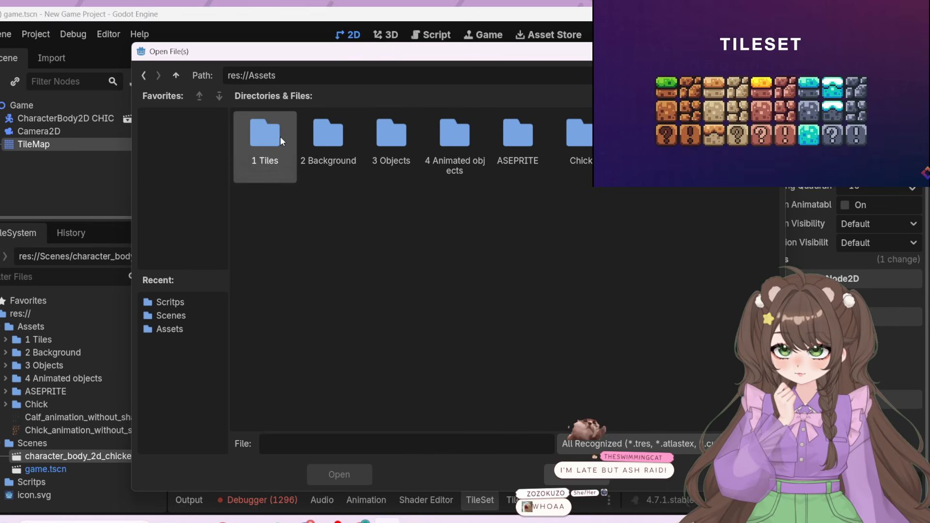
double_click(342, 156)
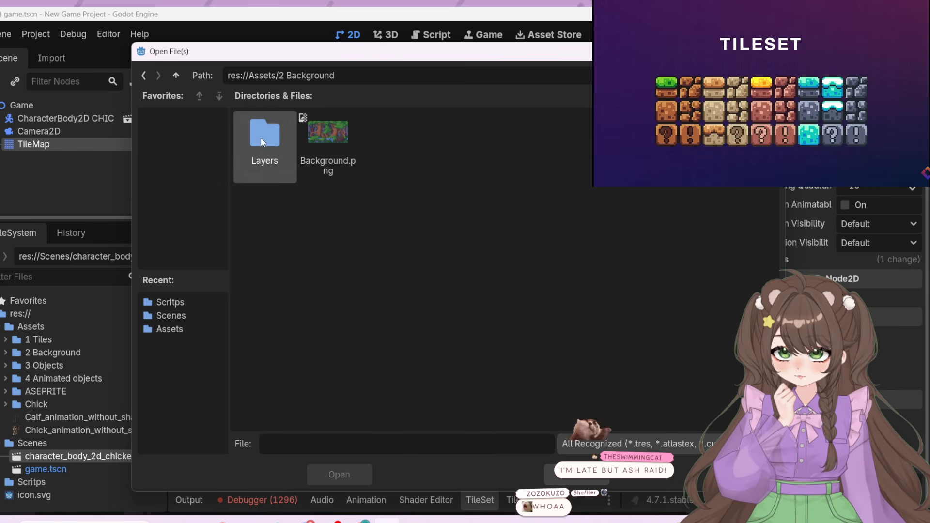
click(143, 75)
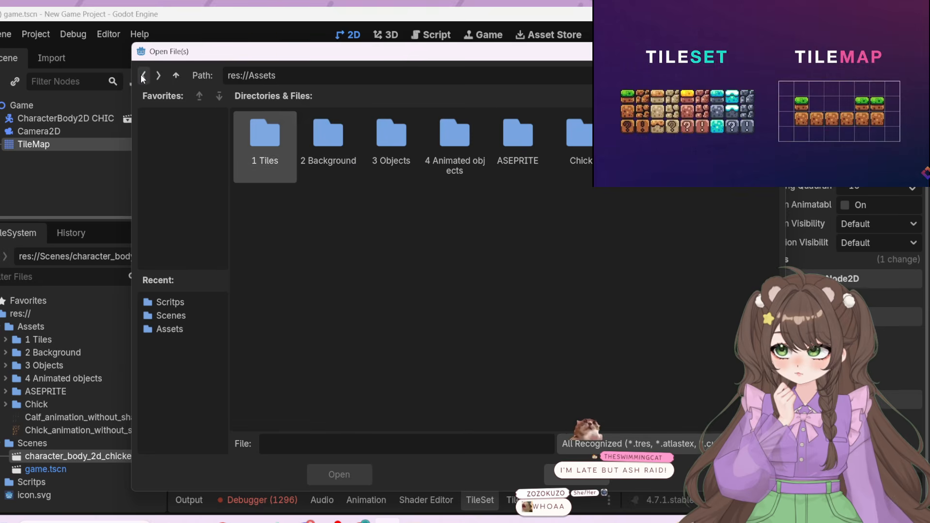
double_click(256, 143)
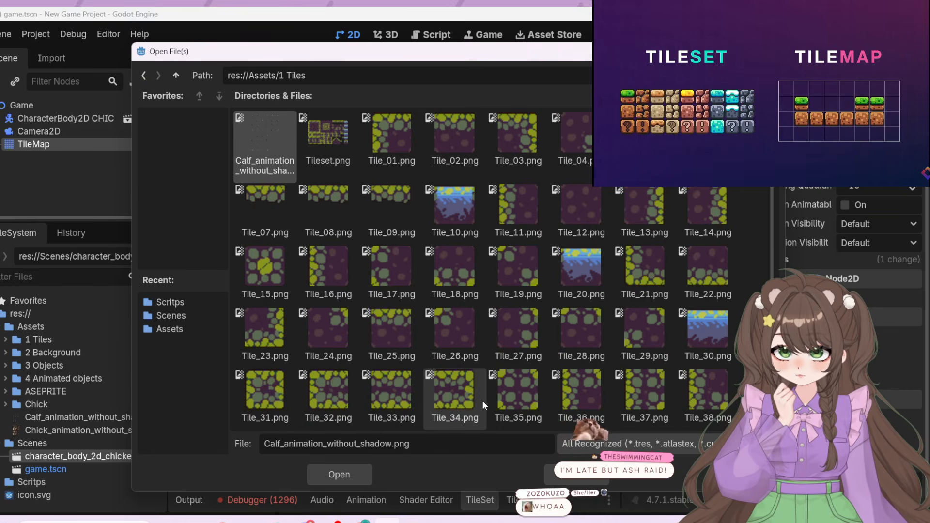
scroll(479, 292, down, 5)
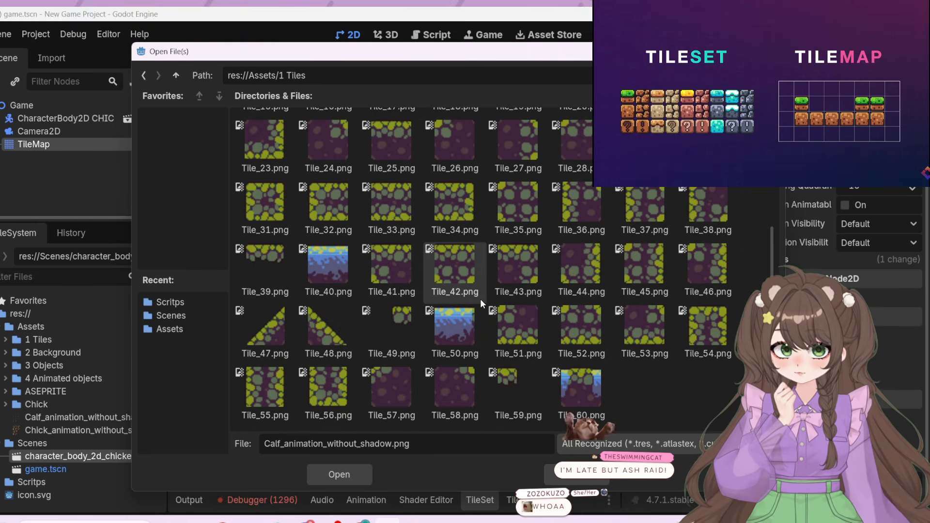
scroll(481, 298, up, 5)
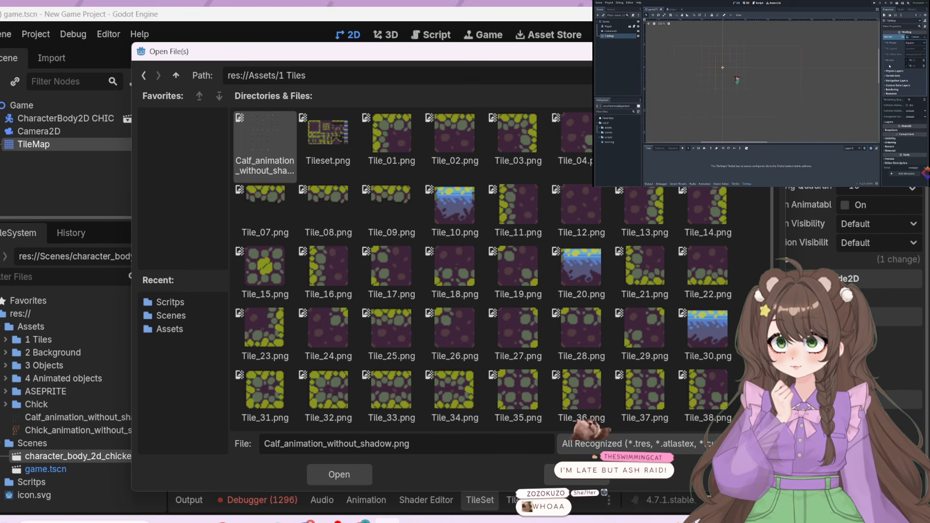
key(Escape)
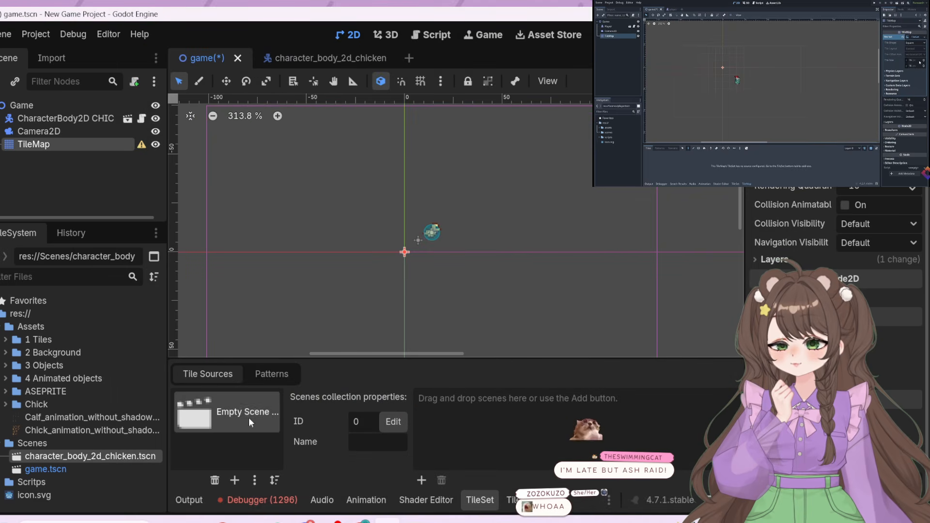
click(215, 481)
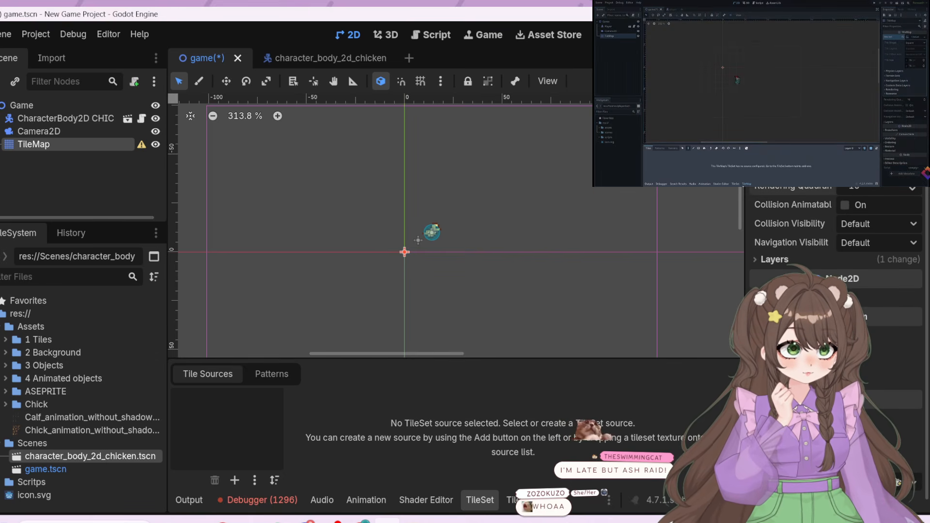
Look through the tile images in the project's 1 Tiles asset folder
scroll(834, 276, up, 5)
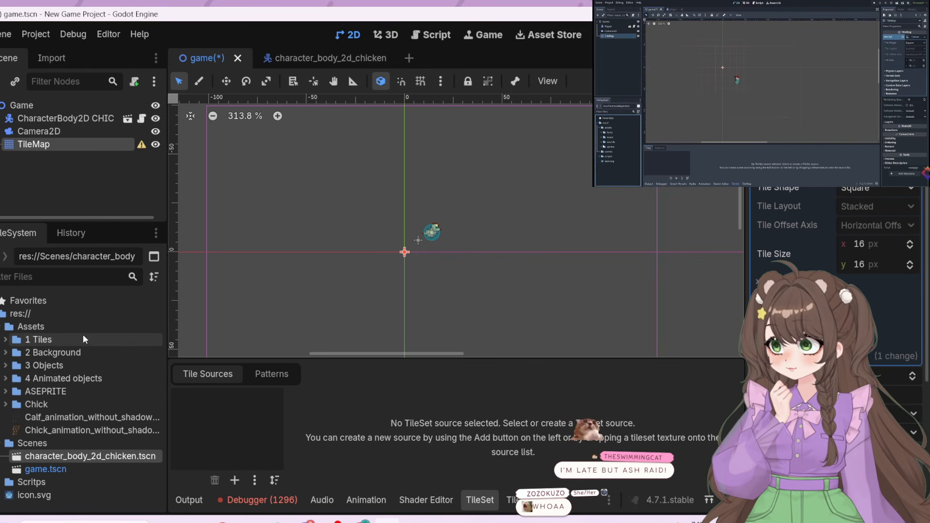
double_click(60, 340)
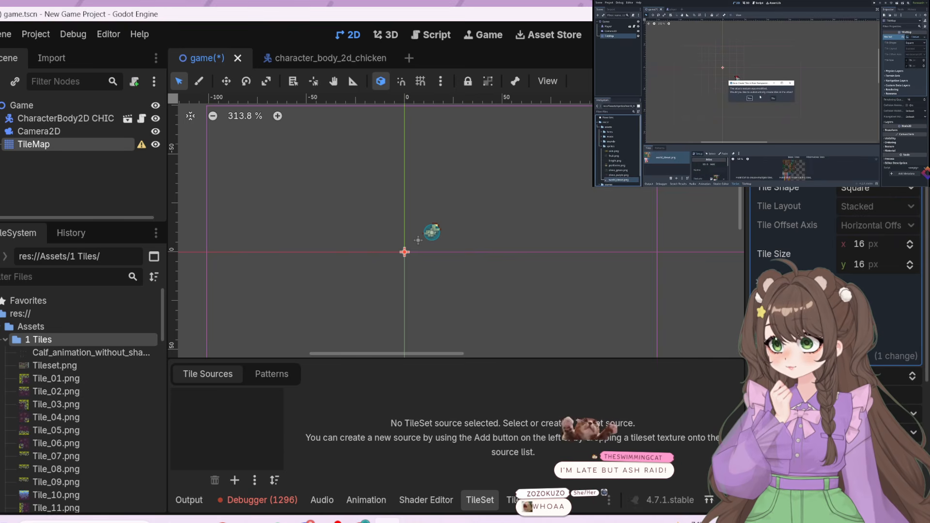
scroll(34, 484, down, 13)
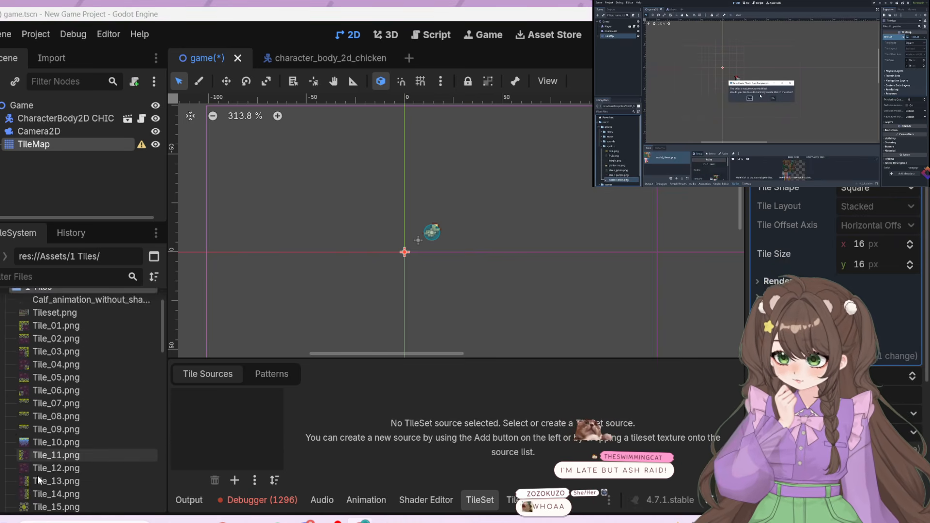
scroll(51, 474, down, 15)
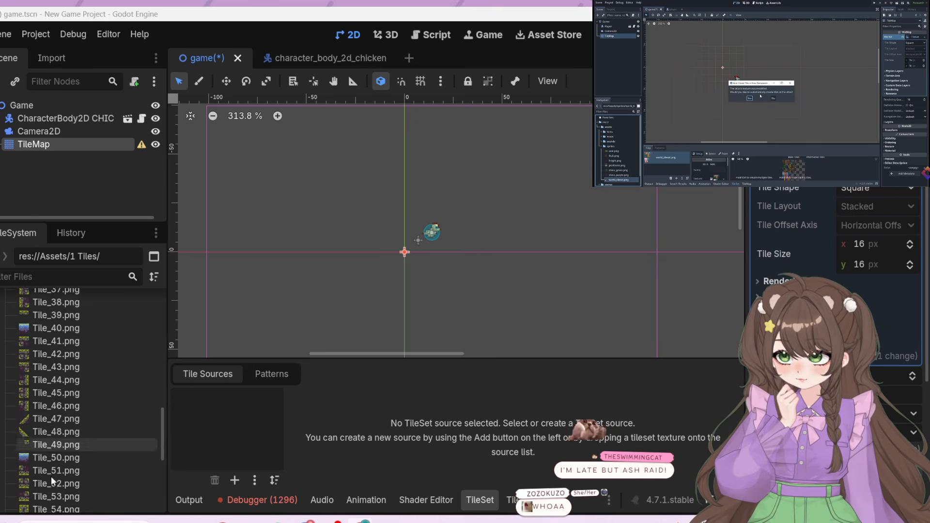
scroll(77, 491, up, 10)
scroll(76, 487, up, 19)
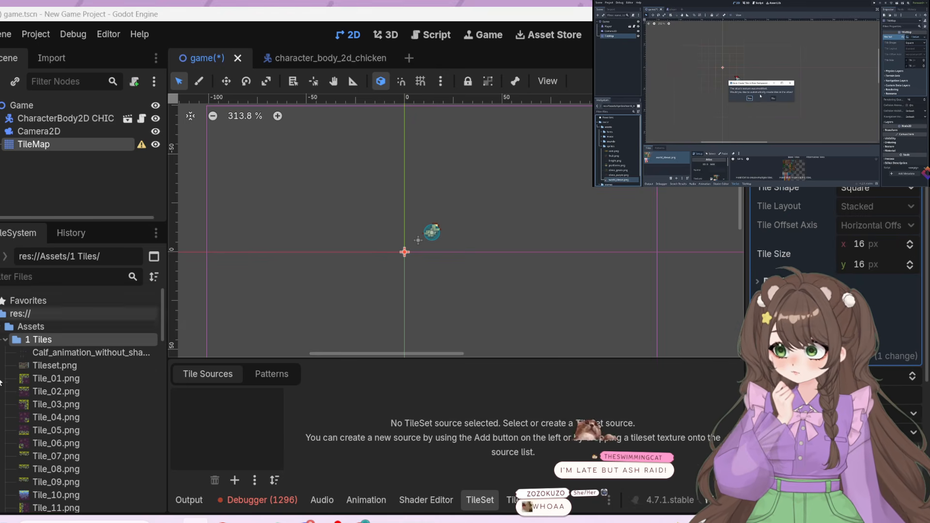
click(5, 341)
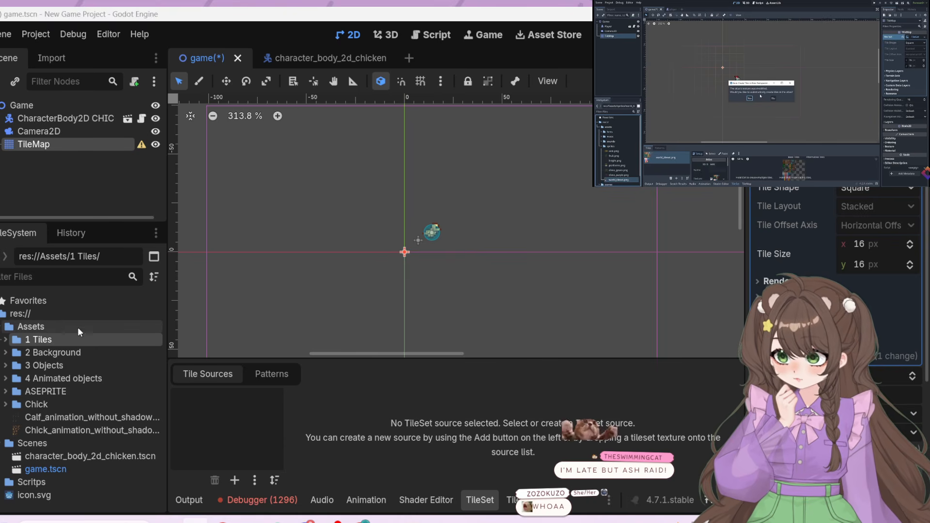
Add Tileset.png from the 1 Tiles folder as the TileSet's atlas source and have its tiles created automatically
double_click(53, 338)
scroll(88, 398, down, 18)
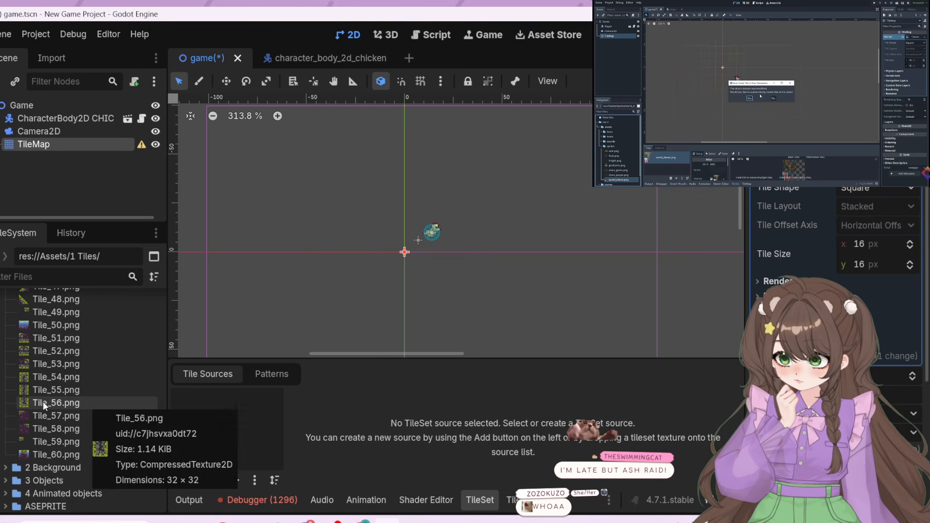
scroll(47, 428, up, 1)
scroll(48, 429, up, 12)
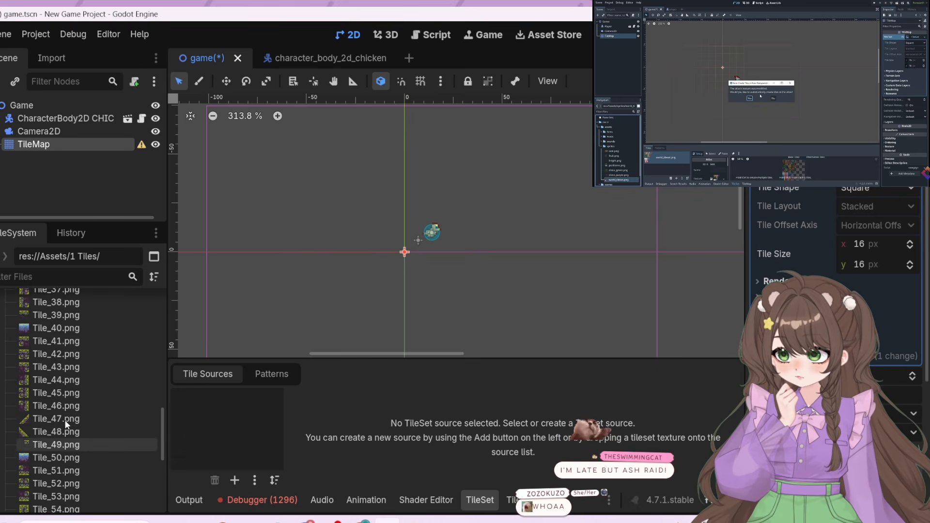
scroll(63, 425, up, 7)
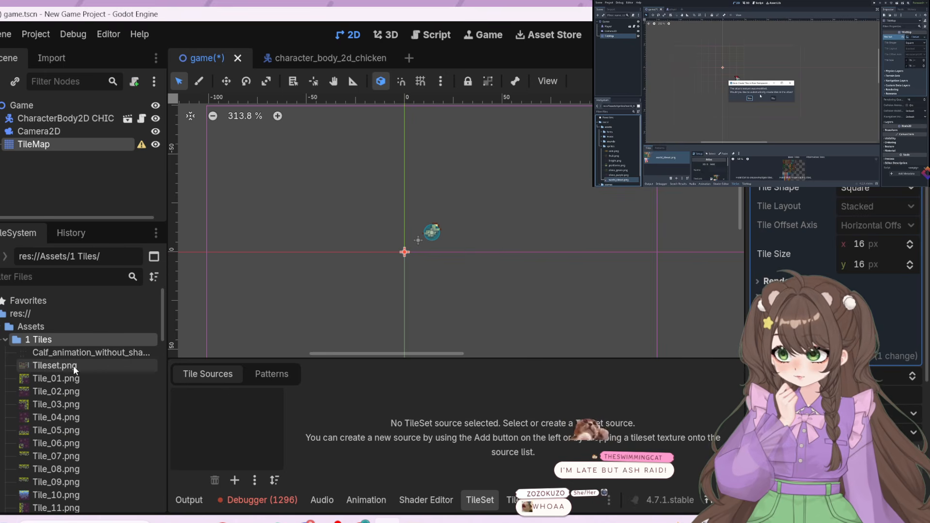
drag(55, 365, 208, 417)
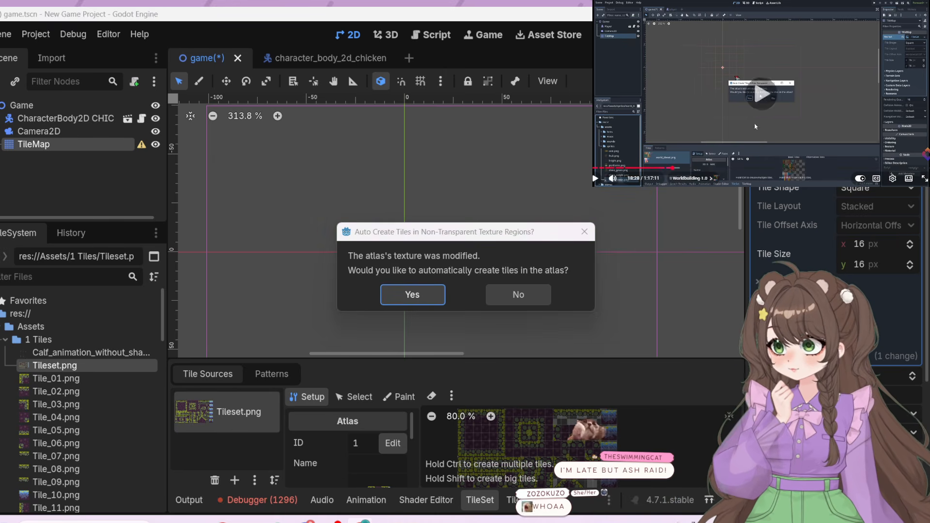
click(410, 295)
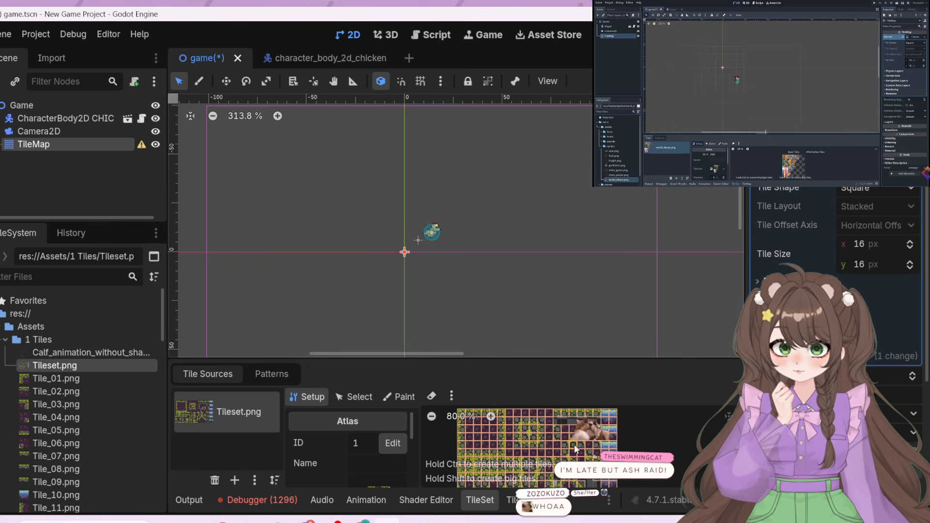
Enlarge the TileSet editing area and examine the base tiles of the Tileset.png atlas up close
scroll(541, 444, down, 1)
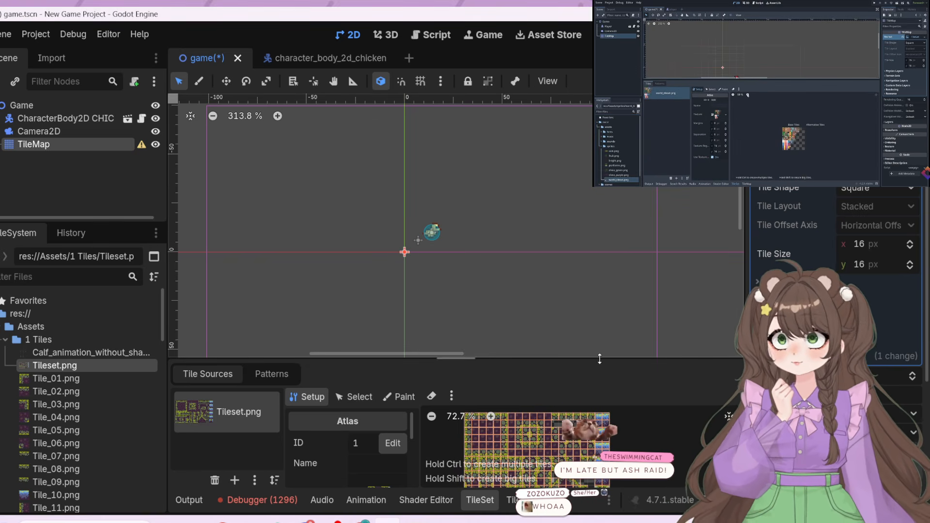
drag(589, 360, 548, 121)
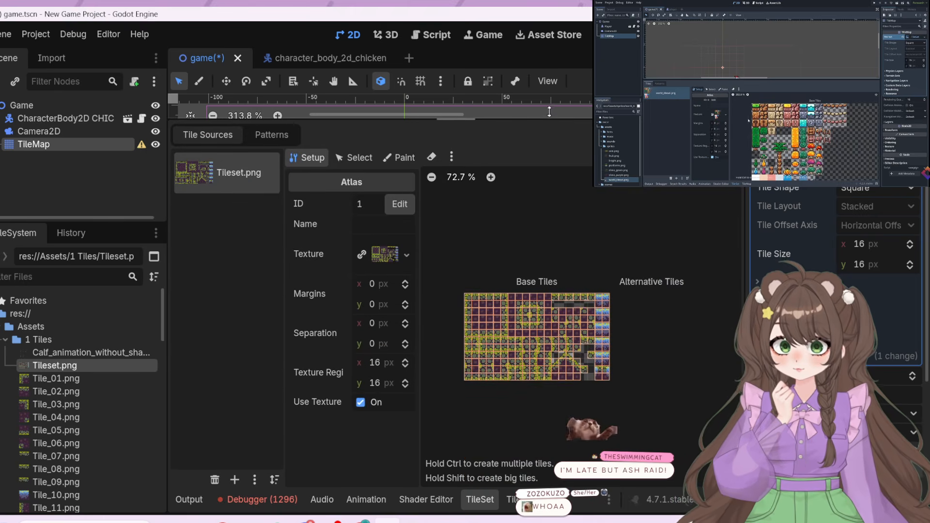
scroll(438, 227, up, 2)
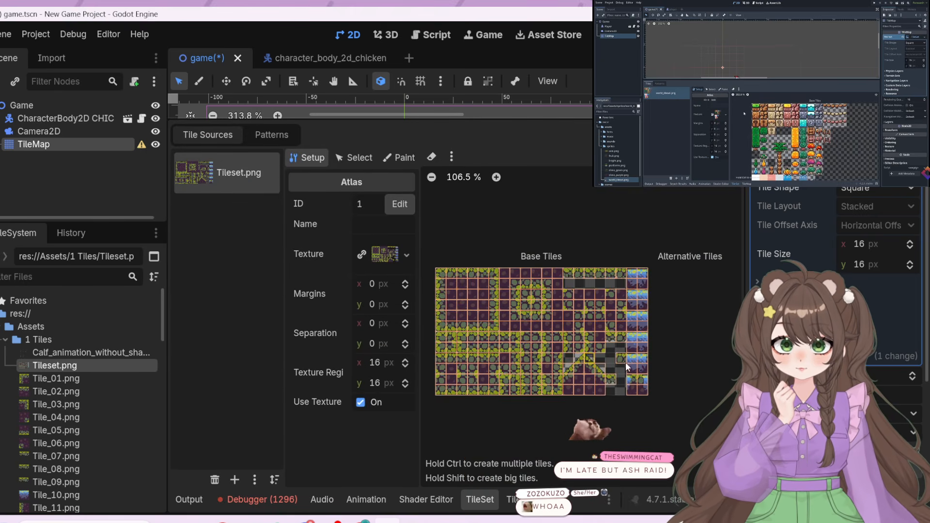
scroll(440, 230, up, 1)
scroll(448, 240, up, 1)
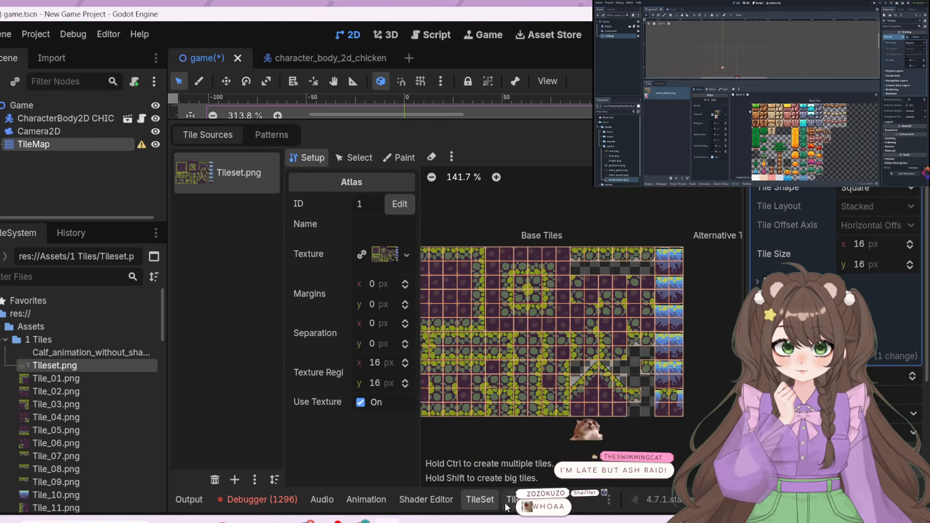
middle_drag(547, 423, 574, 422)
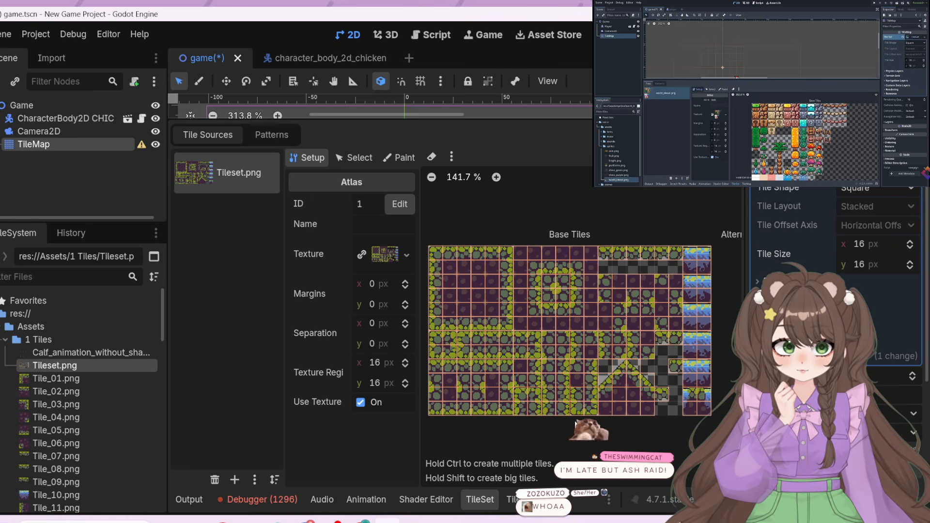
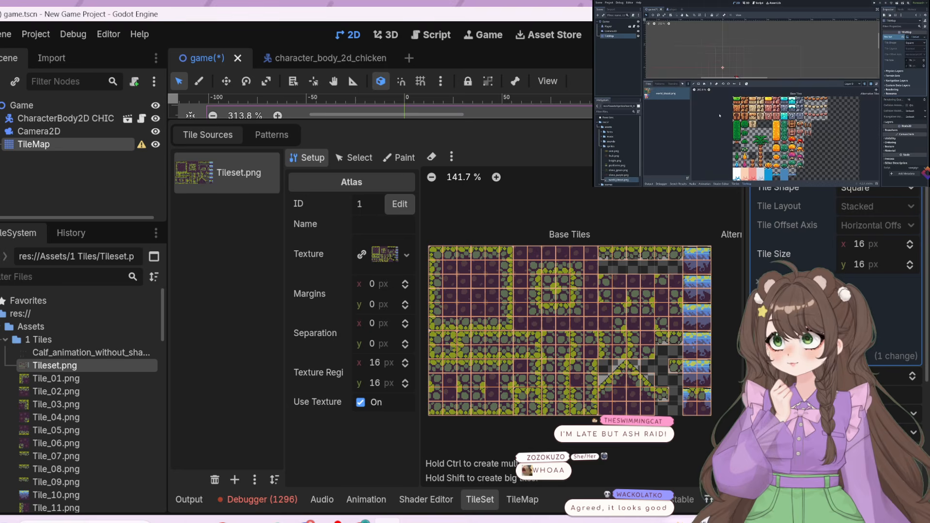
Open the TileMap painting palette for Tileset.png and replay the tutorial video's part on painting tiles
click(534, 500)
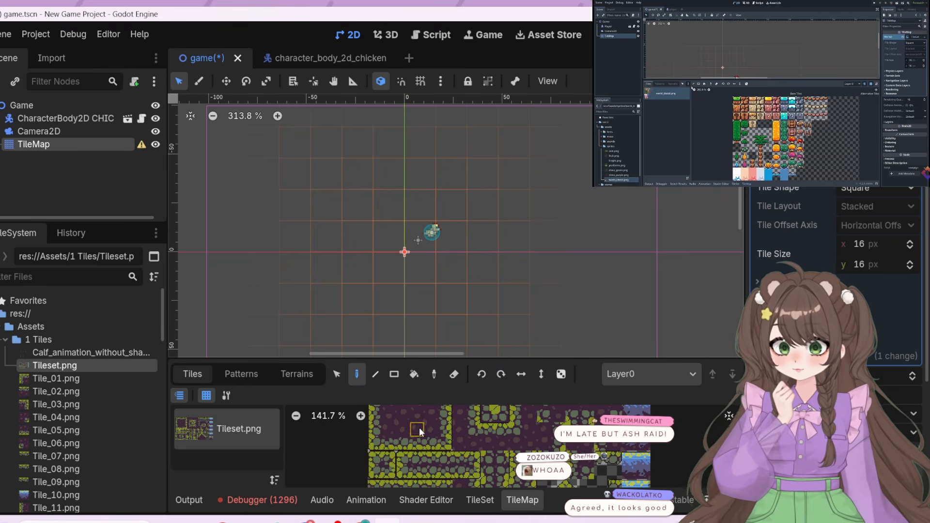
scroll(420, 428, down, 6)
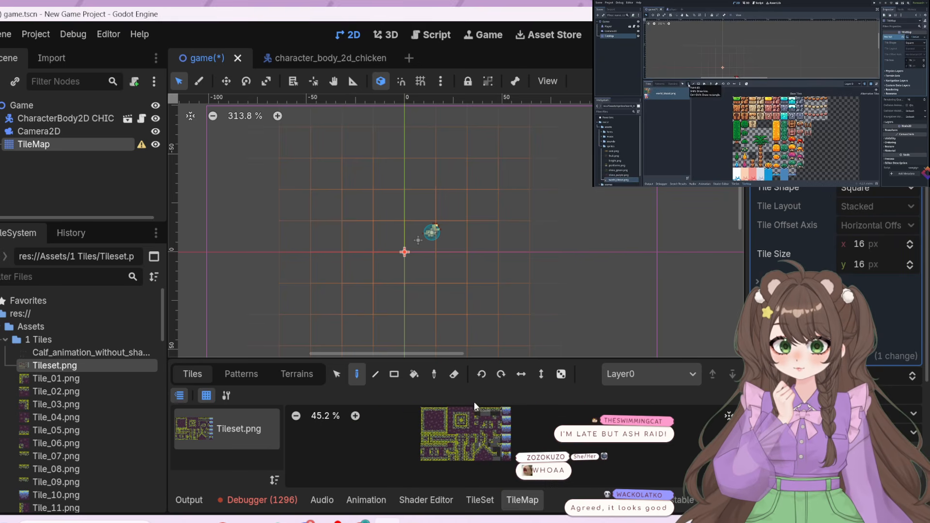
scroll(472, 405, up, 2)
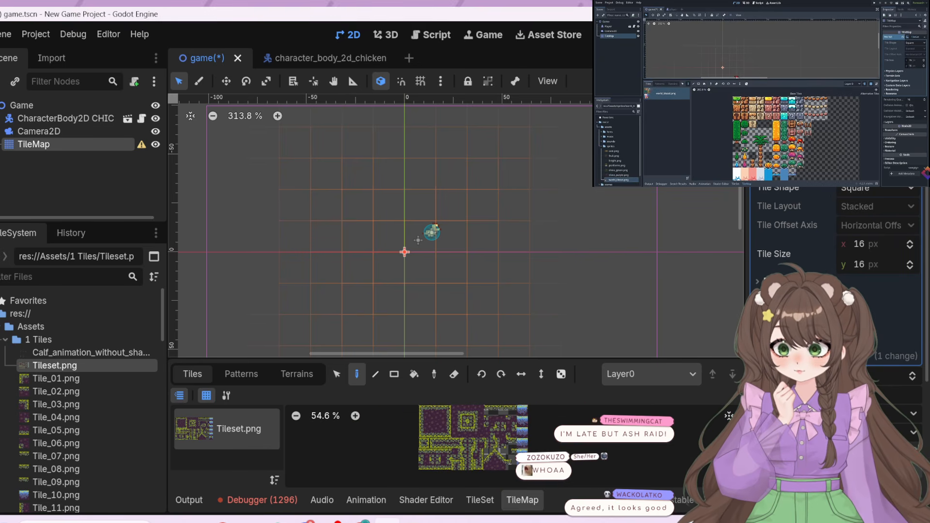
click(714, 129)
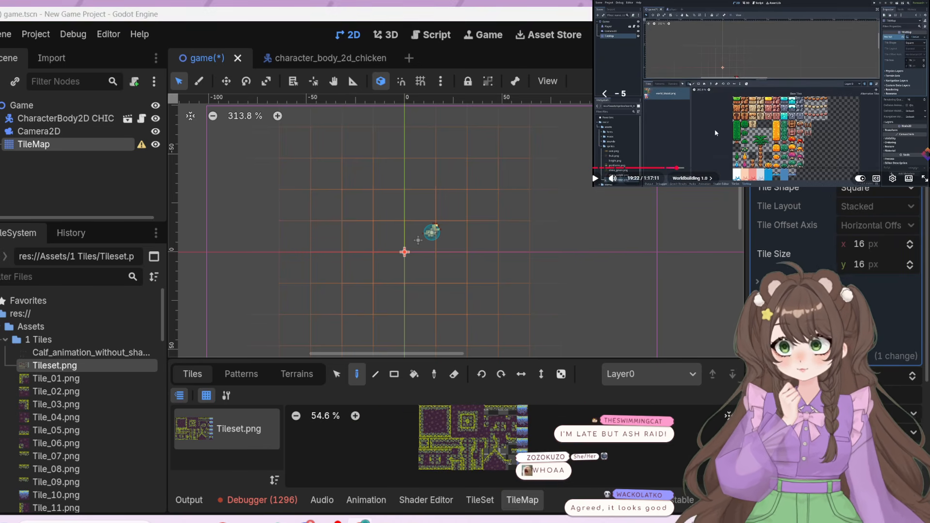
key(j)
click(715, 131)
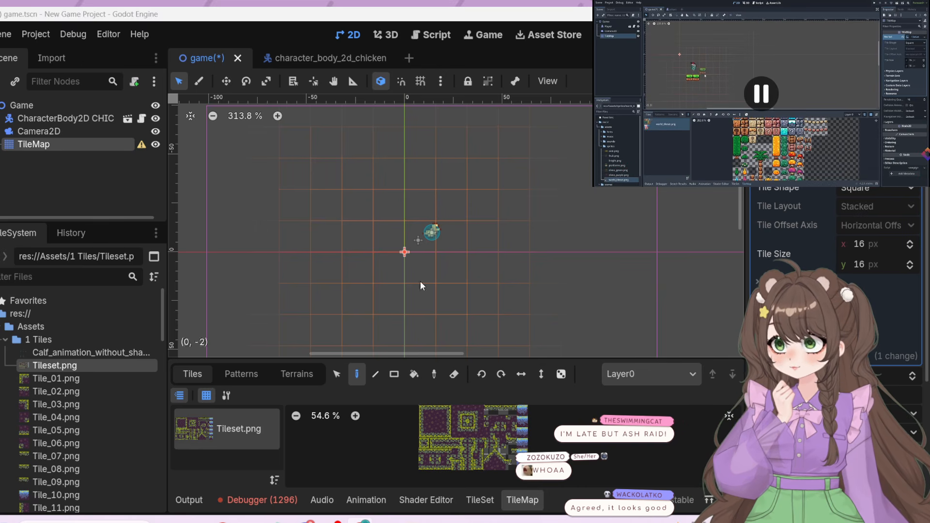
Paint a row of four different mossy stone ground tiles, starting at the scene origin beneath the chicken
click(428, 407)
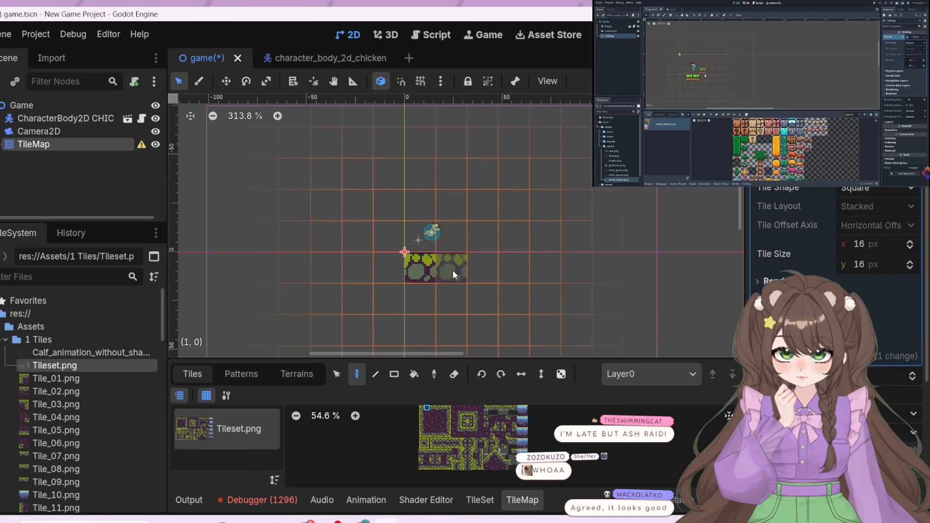
click(432, 407)
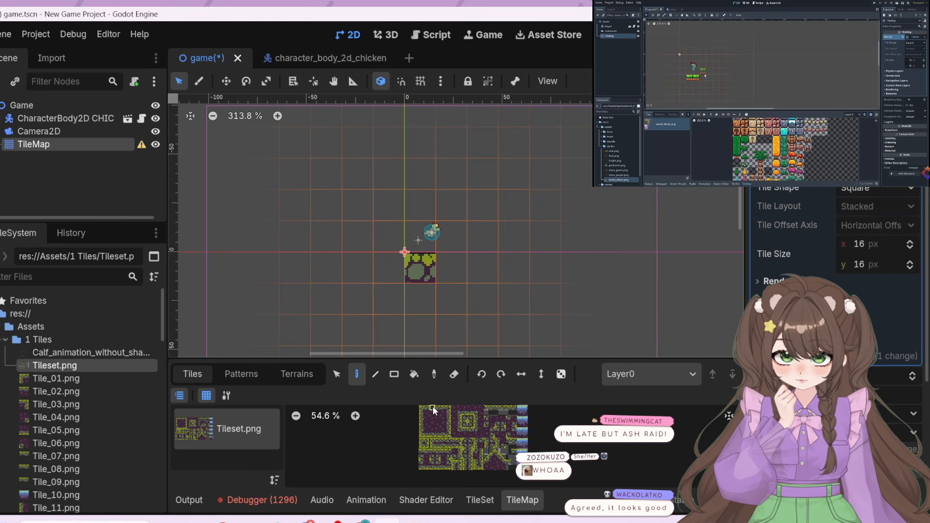
click(450, 264)
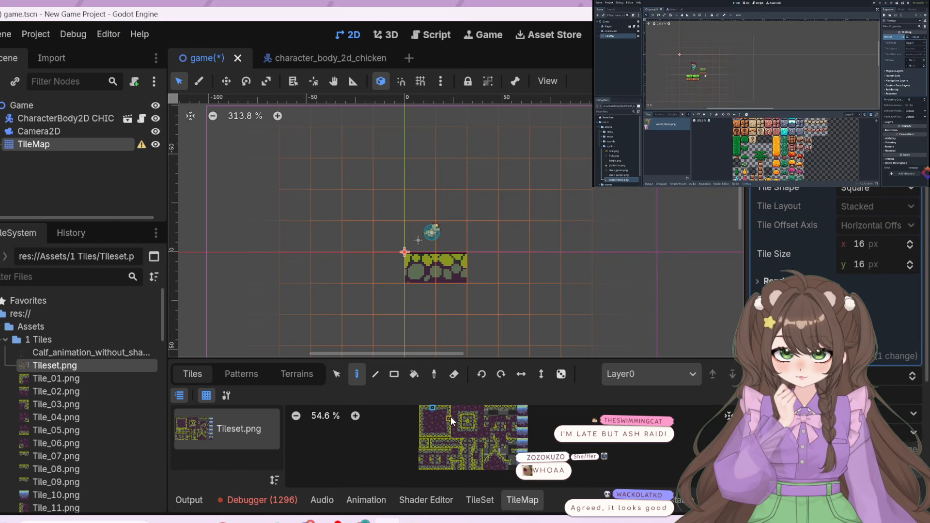
click(438, 407)
click(482, 261)
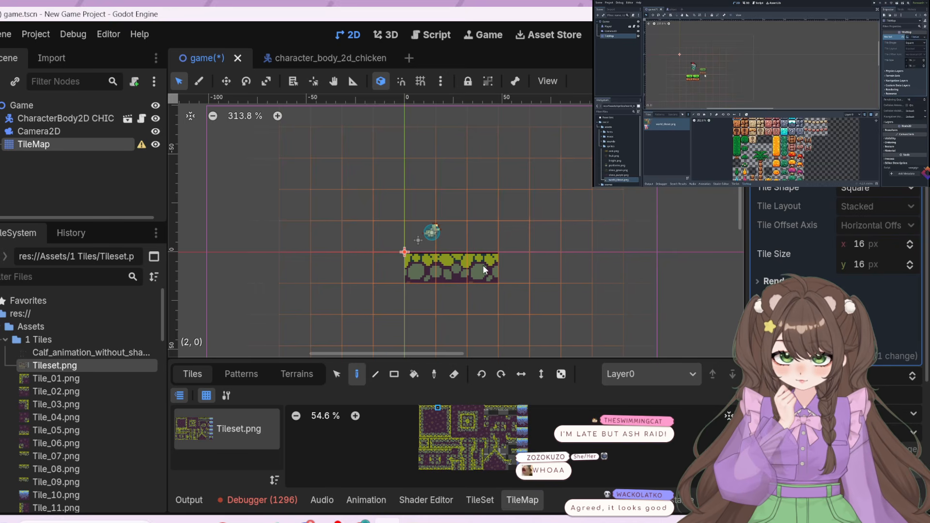
click(443, 408)
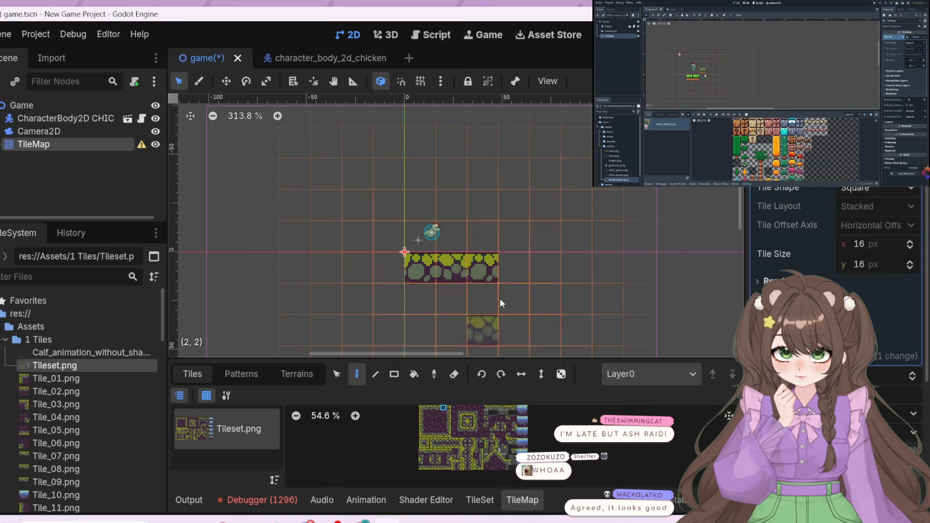
click(509, 269)
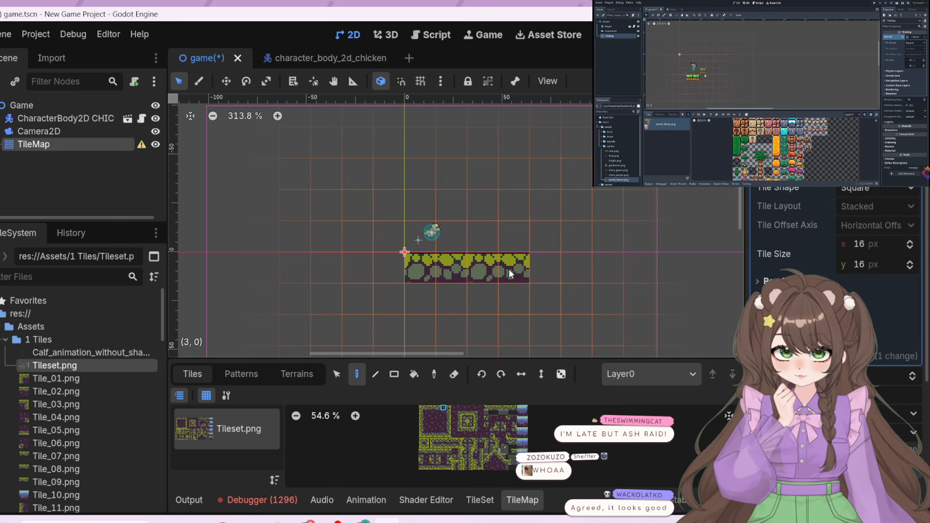
Fill the area below the mossy row with repeated four-tile-wide blocks of purple dirt tiles, 16 tiles wide in total
click(428, 413)
drag(427, 413, 446, 431)
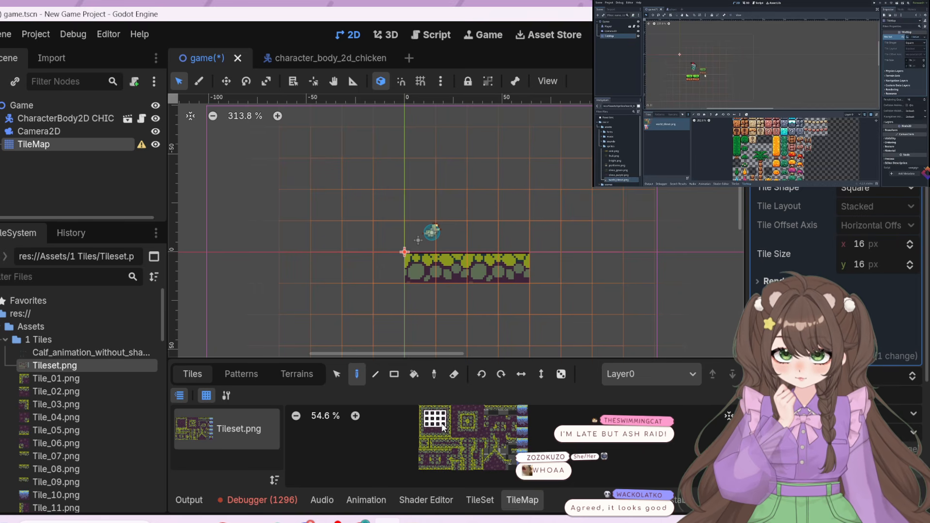
click(458, 342)
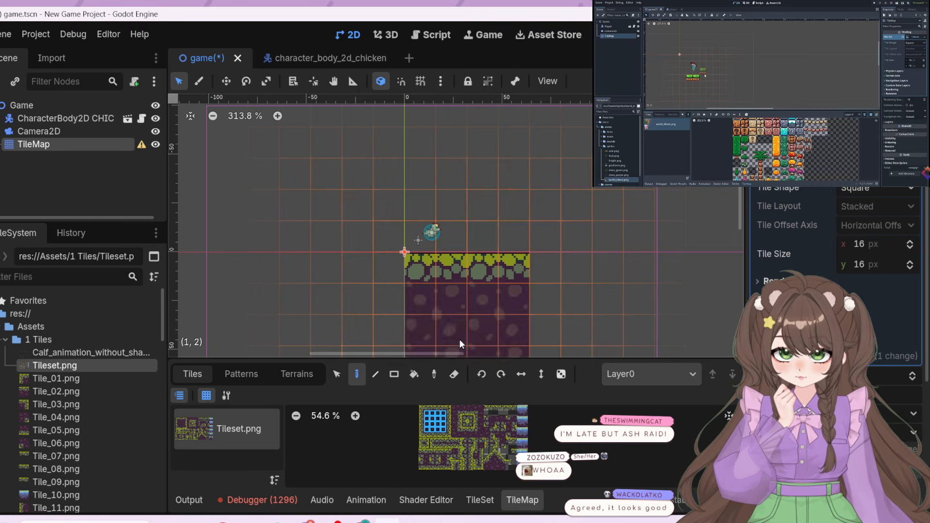
scroll(618, 286, down, 2)
scroll(619, 286, down, 1)
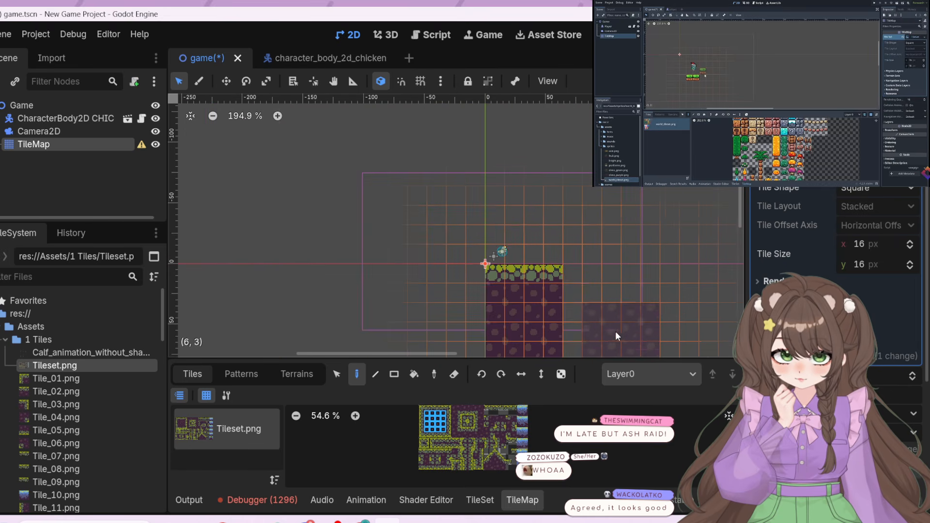
click(600, 314)
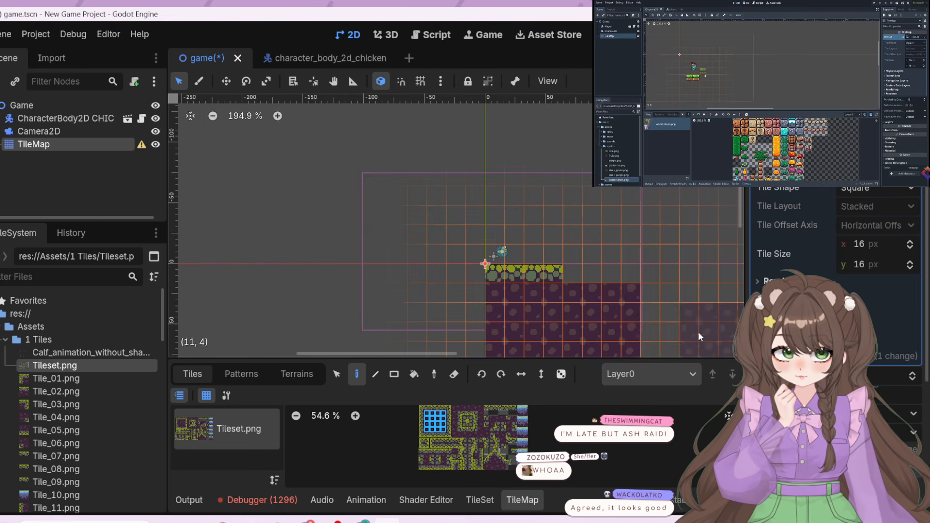
click(682, 317)
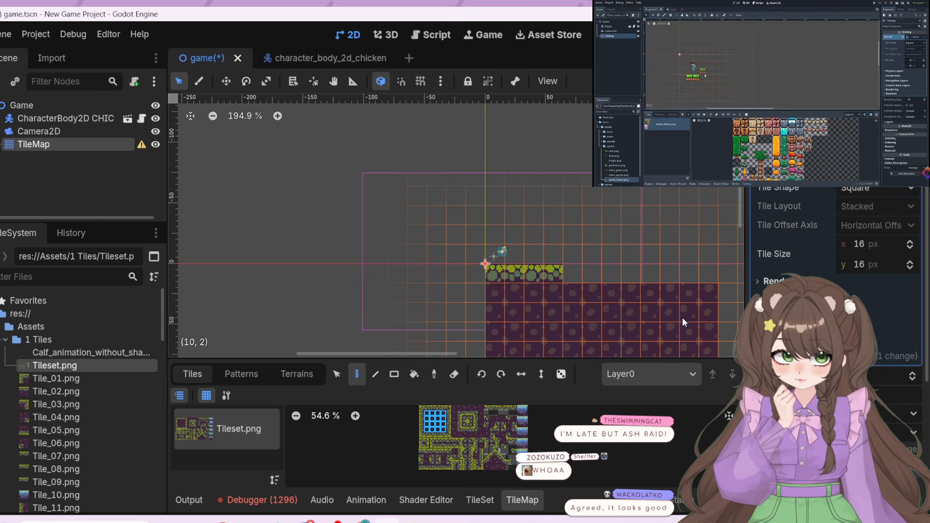
drag(445, 353, 469, 355)
click(498, 328)
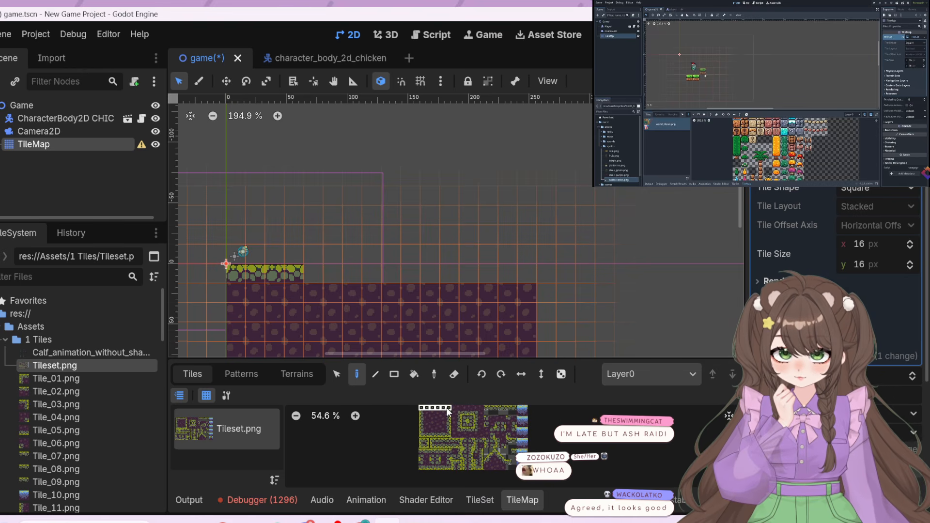
Extend the mossy stone surface across the whole dirt area with three more strips of four top-edge tiles
drag(421, 408, 450, 410)
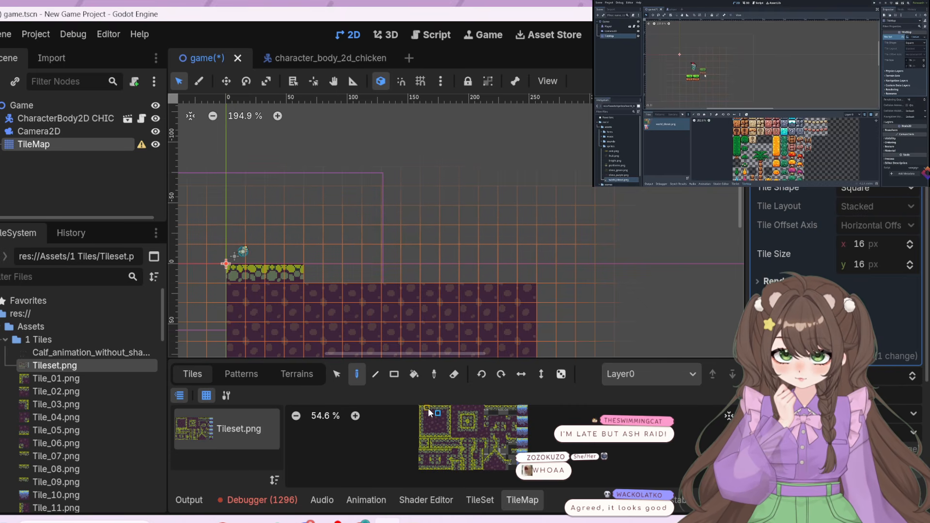
drag(429, 408, 446, 408)
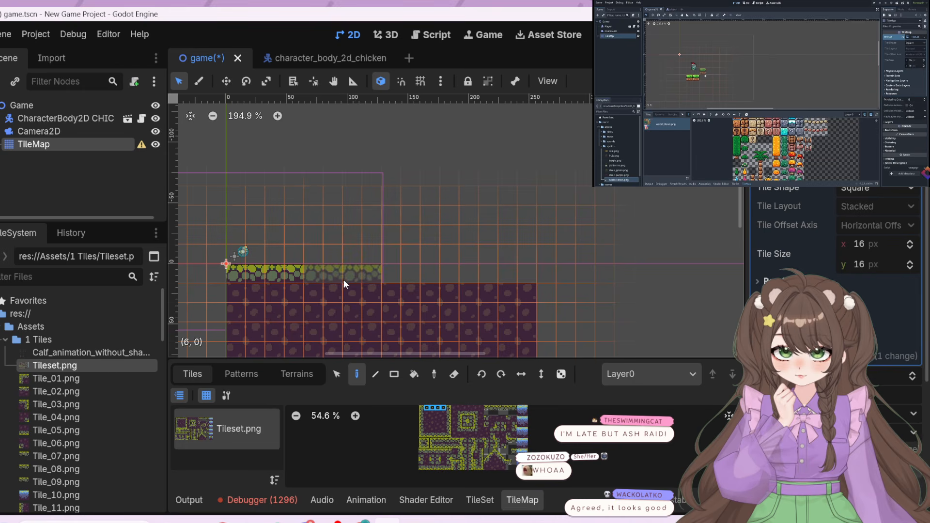
click(340, 278)
click(426, 271)
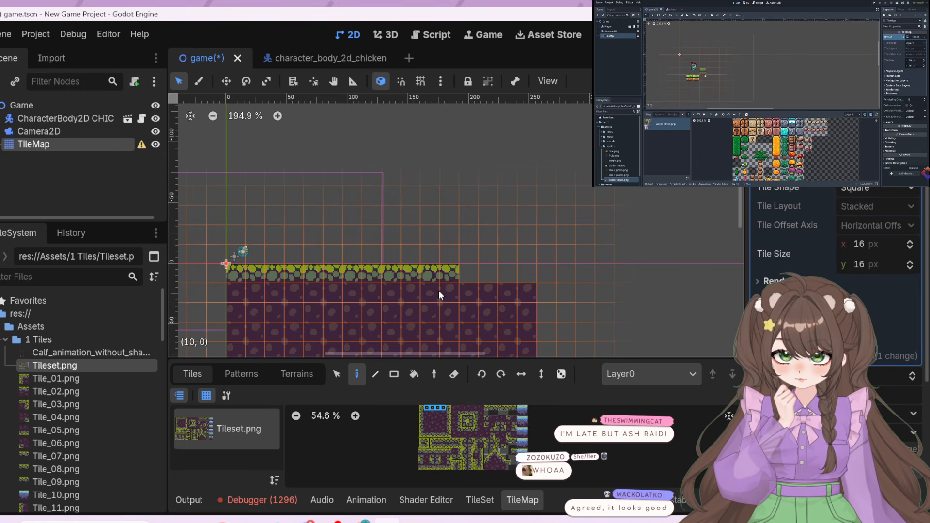
click(501, 272)
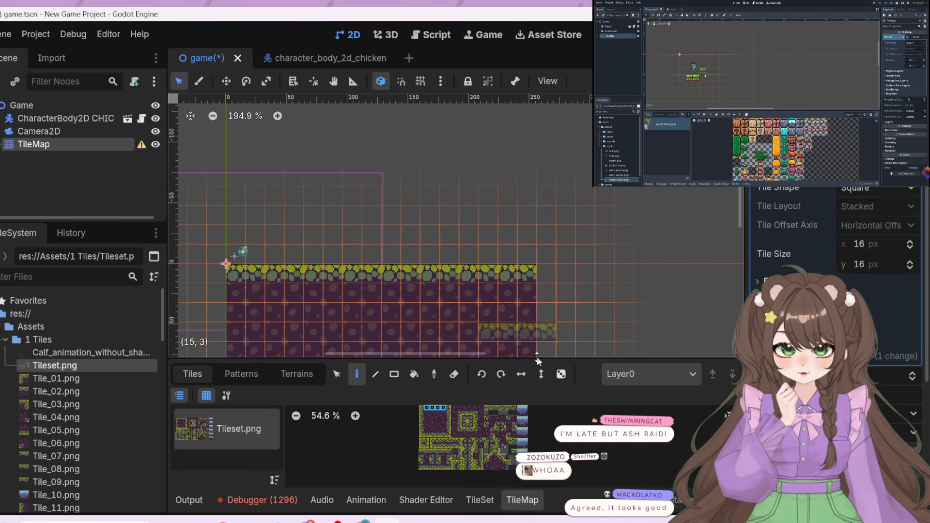
Build a raised ledge at the ground's right end from a three-tile left-edge wall capped by a four-tile mossy corner strip
click(449, 425)
drag(449, 426, 448, 416)
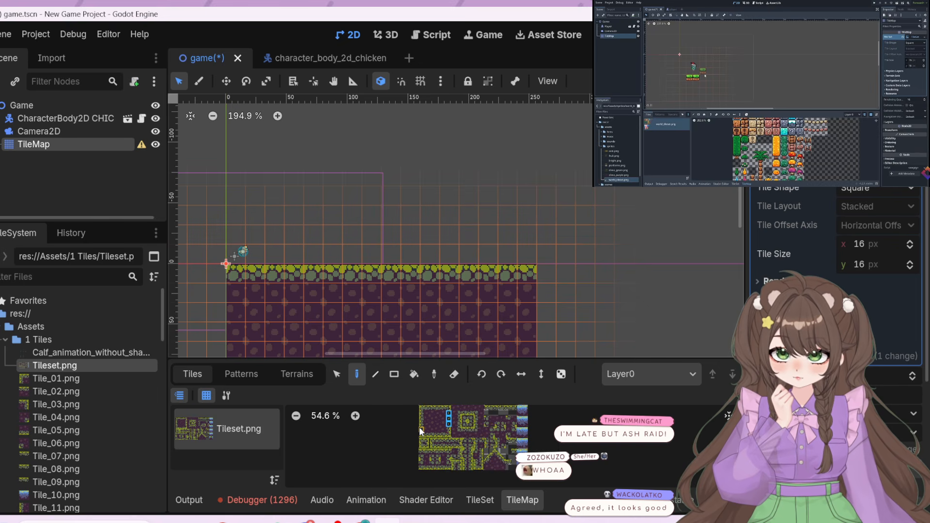
drag(421, 418, 421, 417)
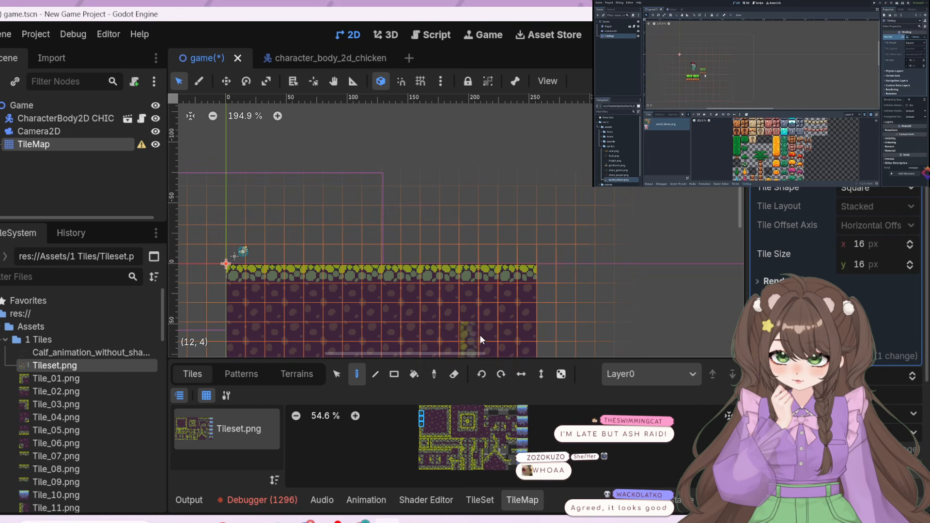
click(543, 240)
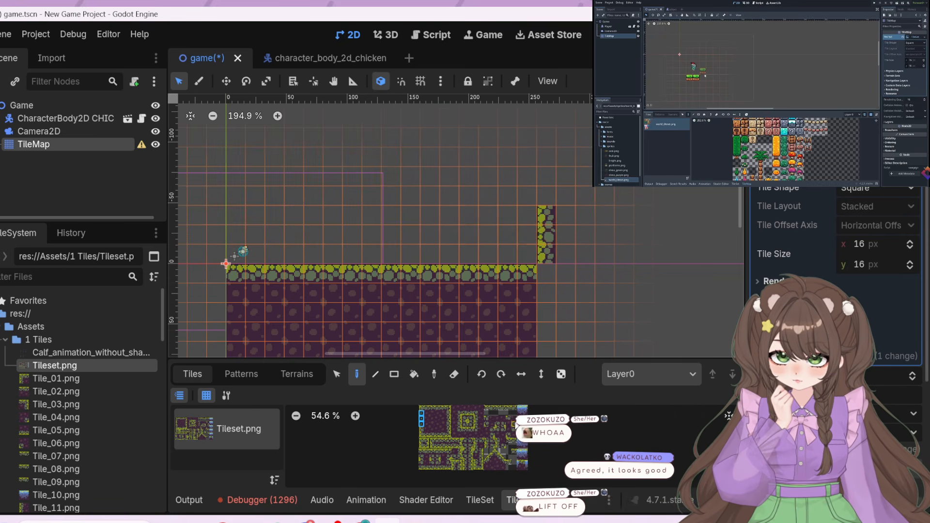
click(429, 407)
drag(439, 409, 440, 410)
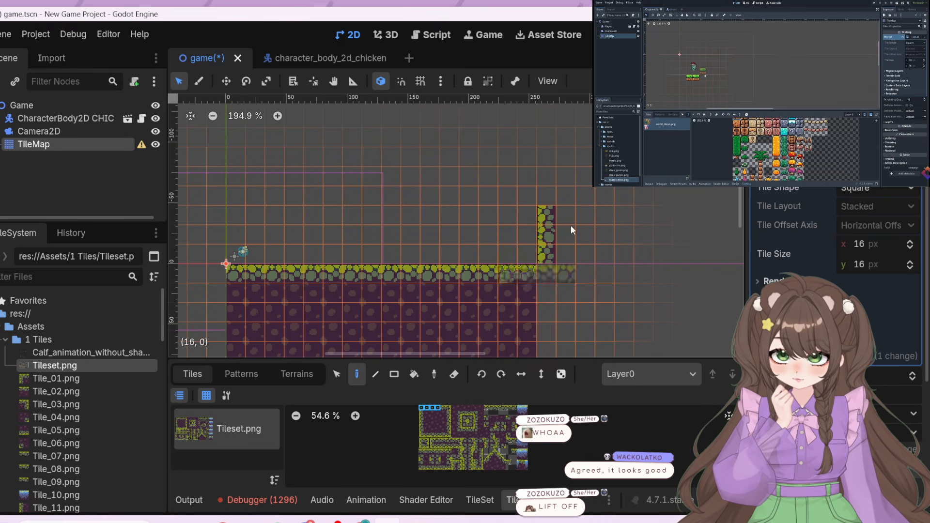
click(577, 195)
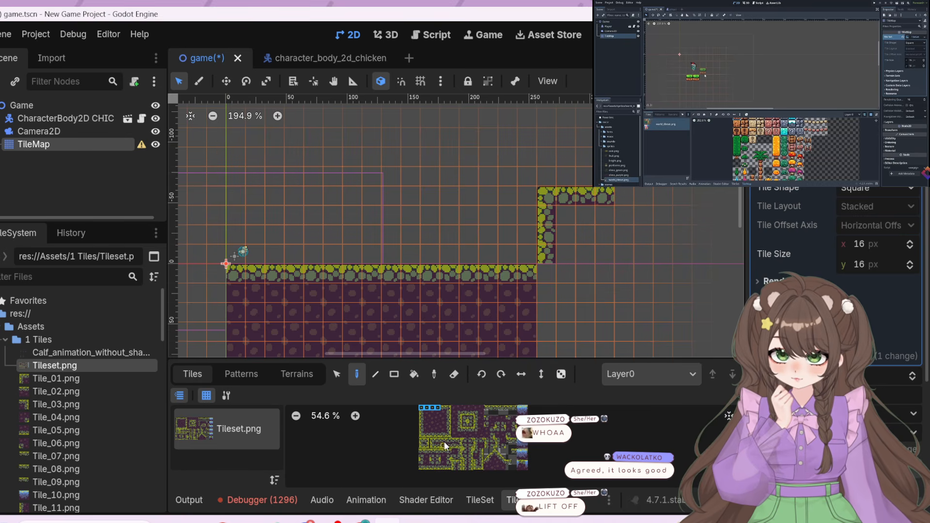
Fill the area inside and below the raised ledge with repeated three-tile-wide blocks of purple dirt tiles
drag(428, 414, 443, 428)
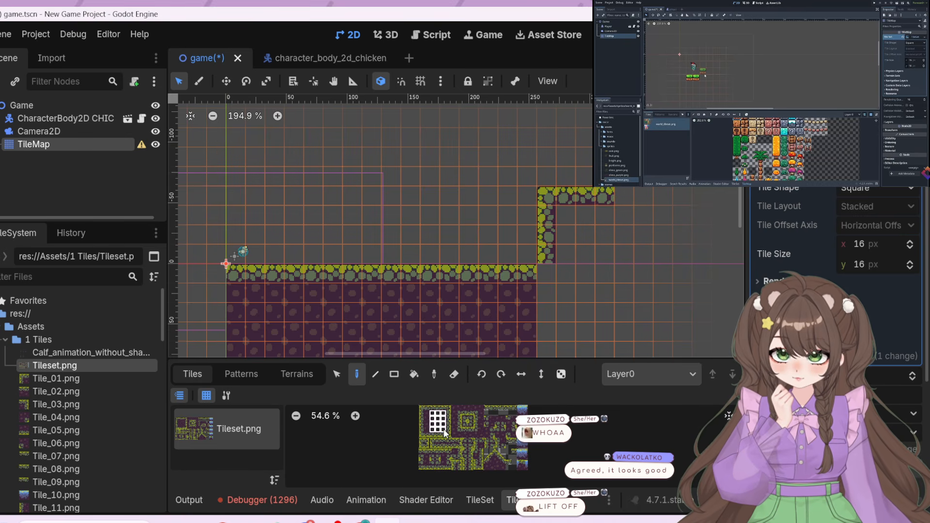
click(592, 242)
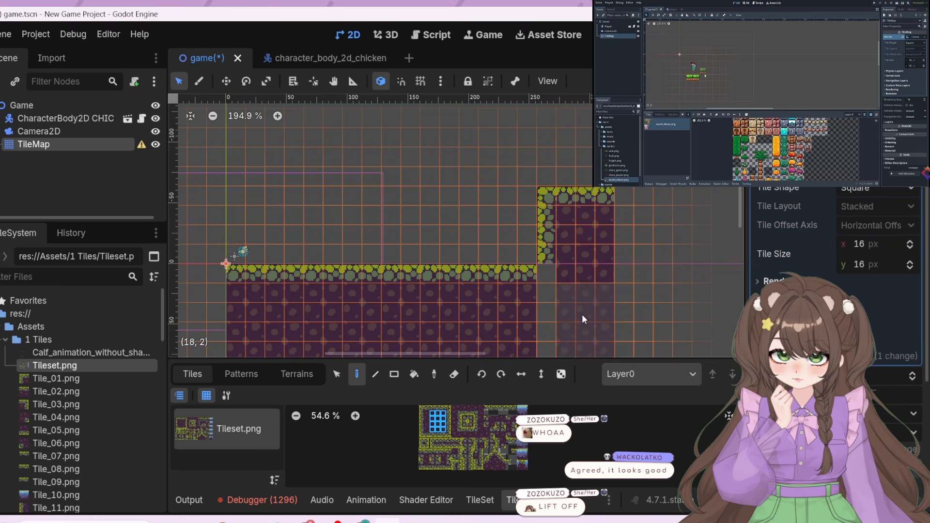
click(603, 339)
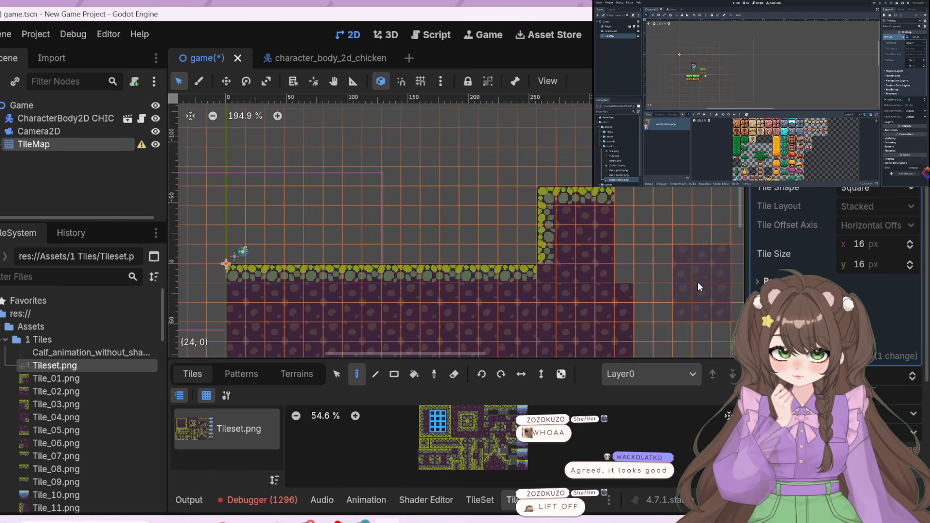
click(645, 241)
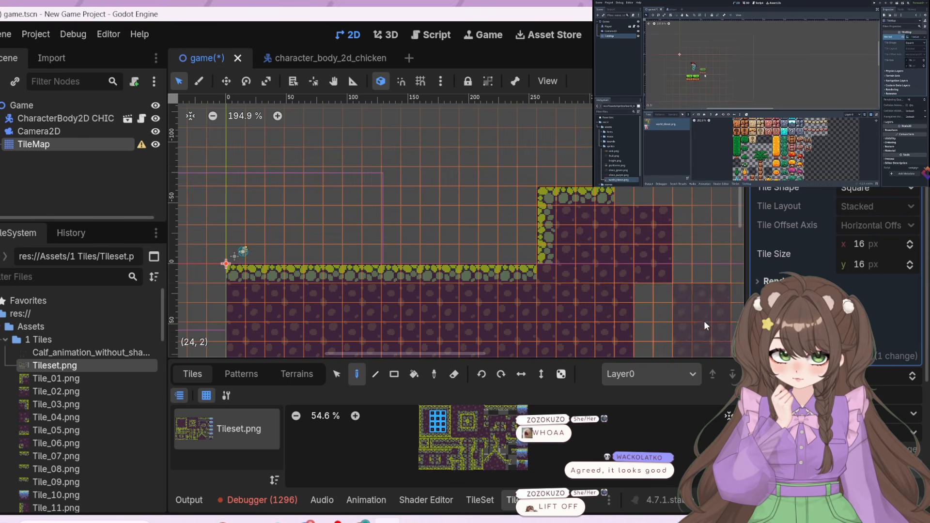
click(664, 313)
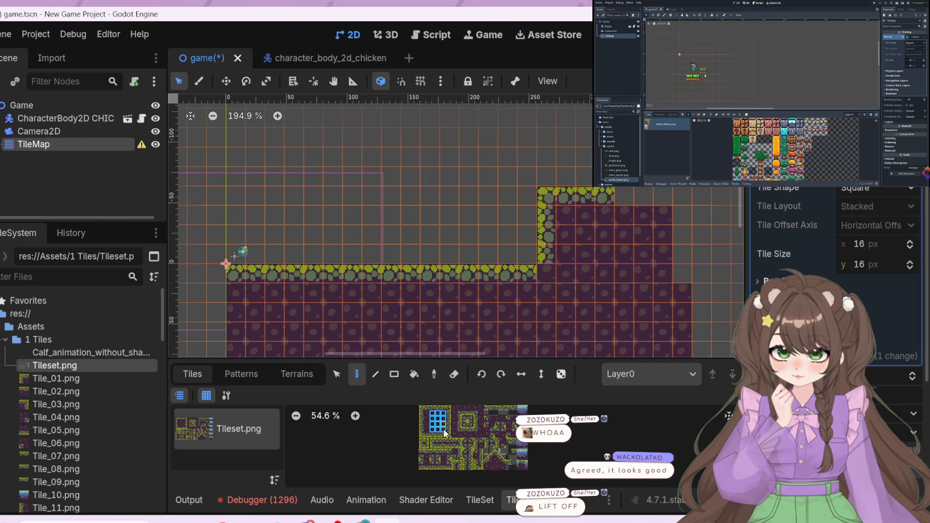
Try a single blue water tile in the air above the ground, and erase it again
click(521, 442)
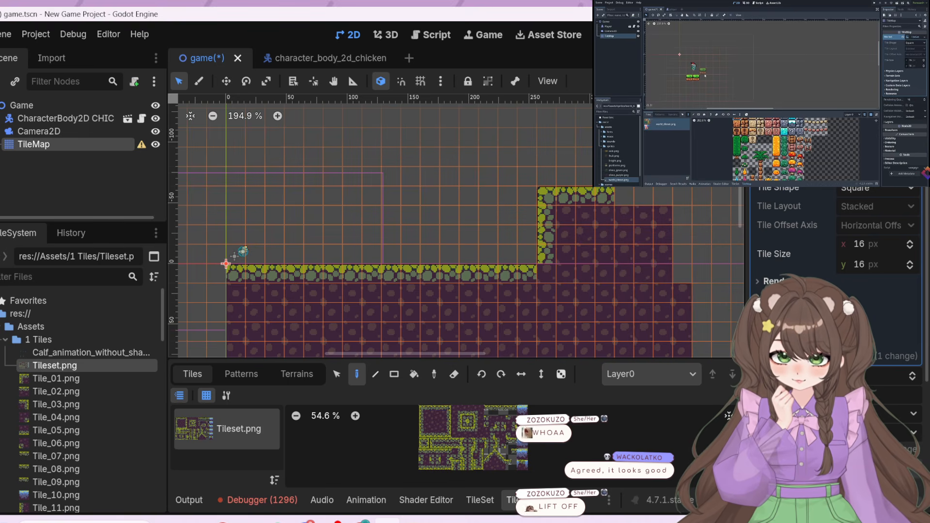
click(430, 216)
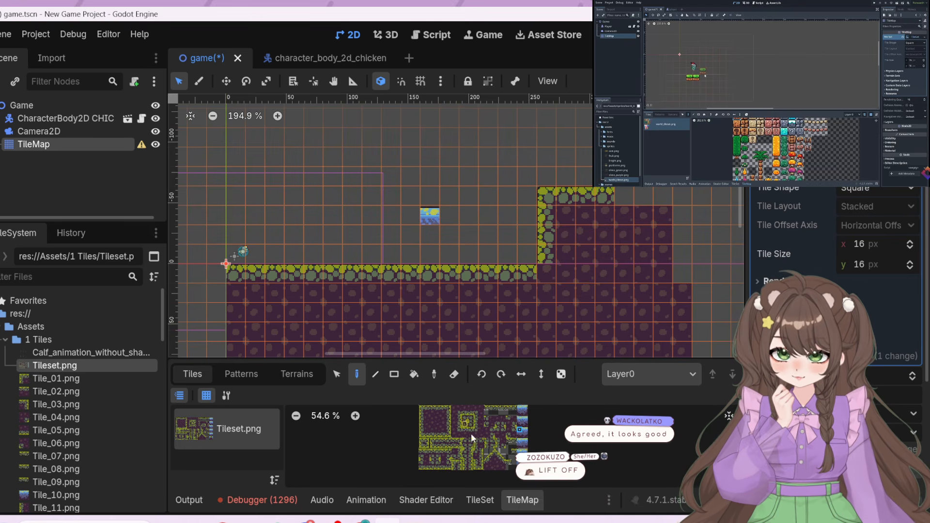
click(522, 429)
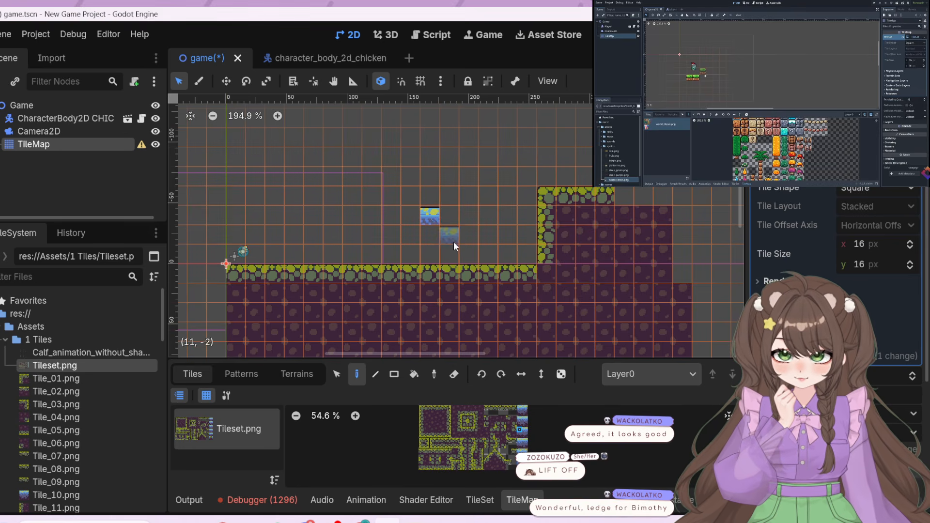
right_click(431, 216)
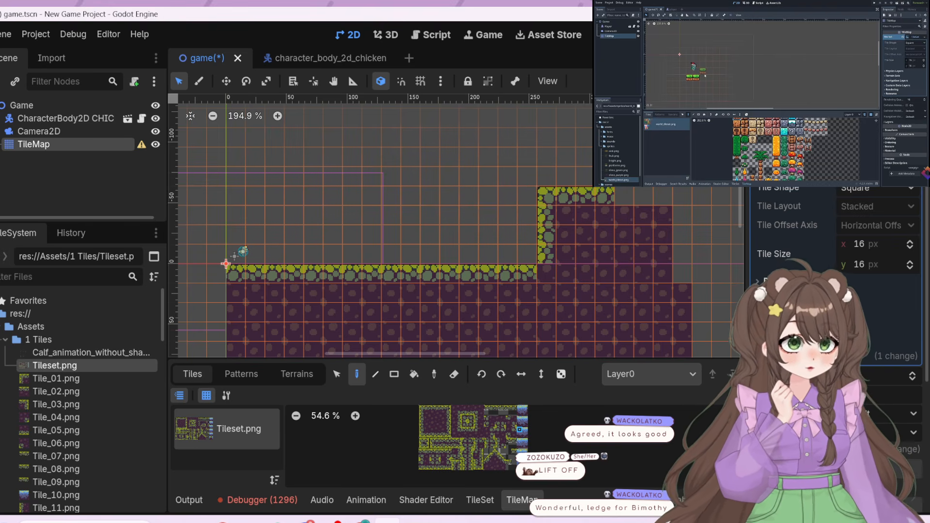
Test-run the game to check the painted ground, stop it, and resume the tutorial video
key(F5)
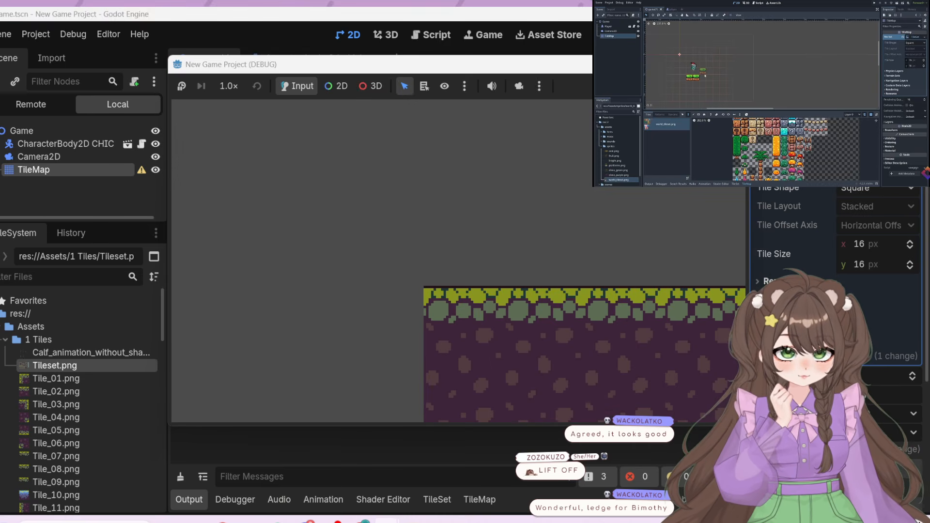
key(F8)
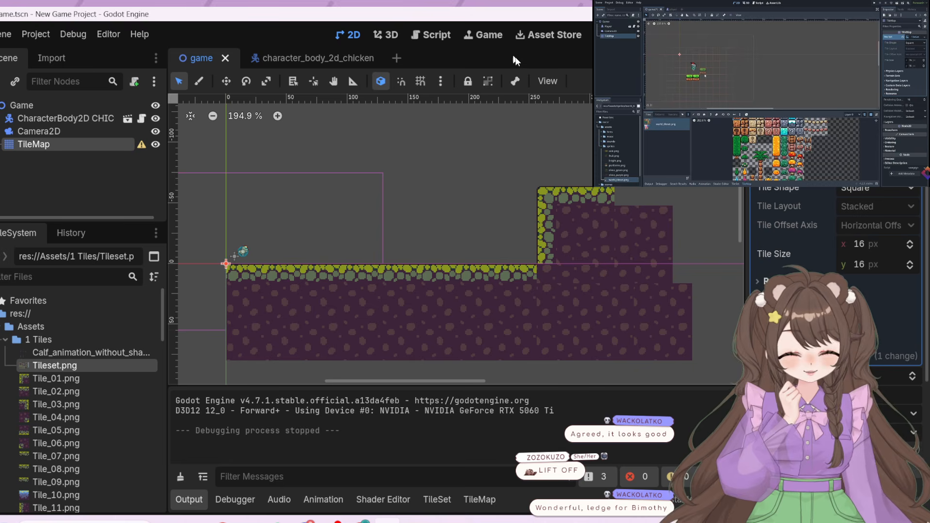
click(772, 97)
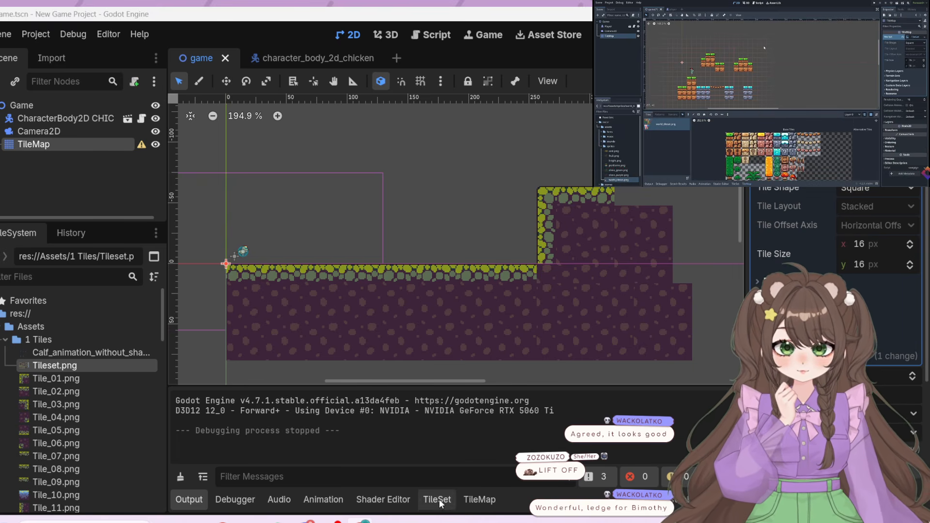
Place two floating two-by-two mossy stone blocks above the ground, the second one higher and closer to the raised ledge
click(480, 499)
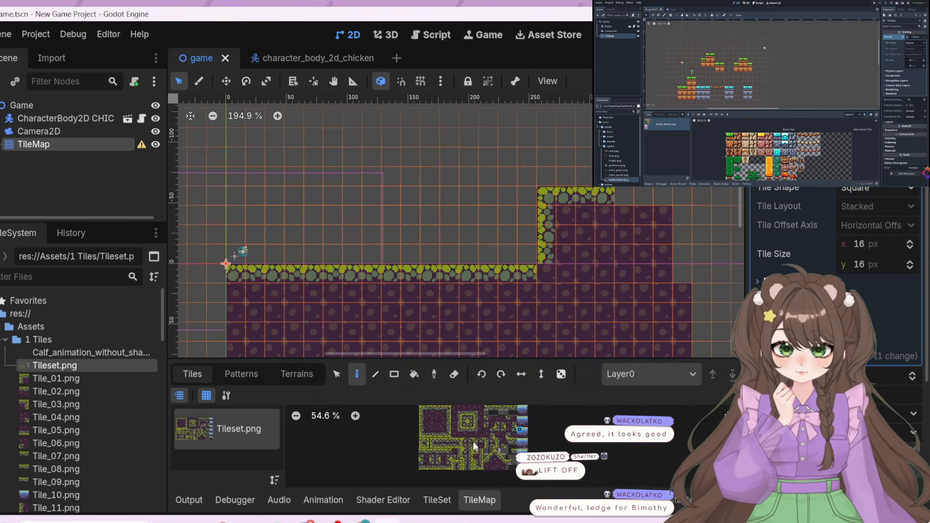
click(425, 443)
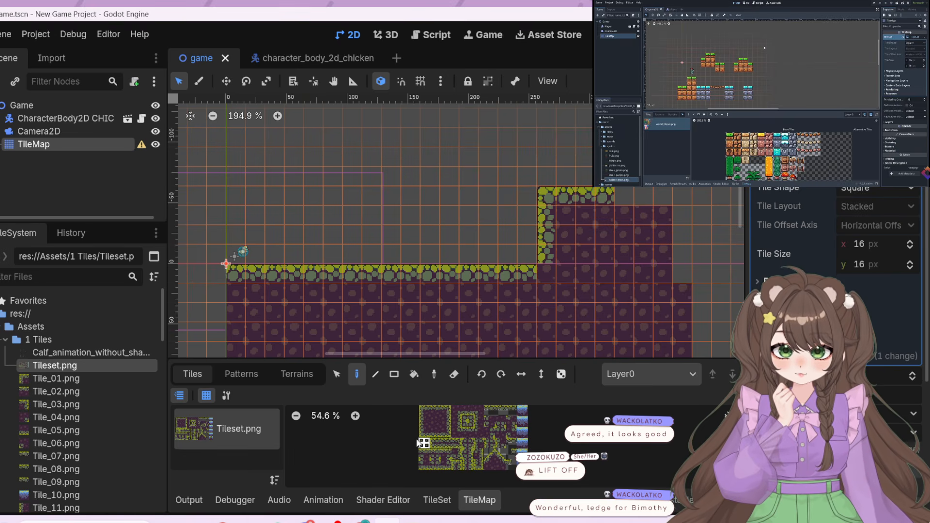
click(410, 219)
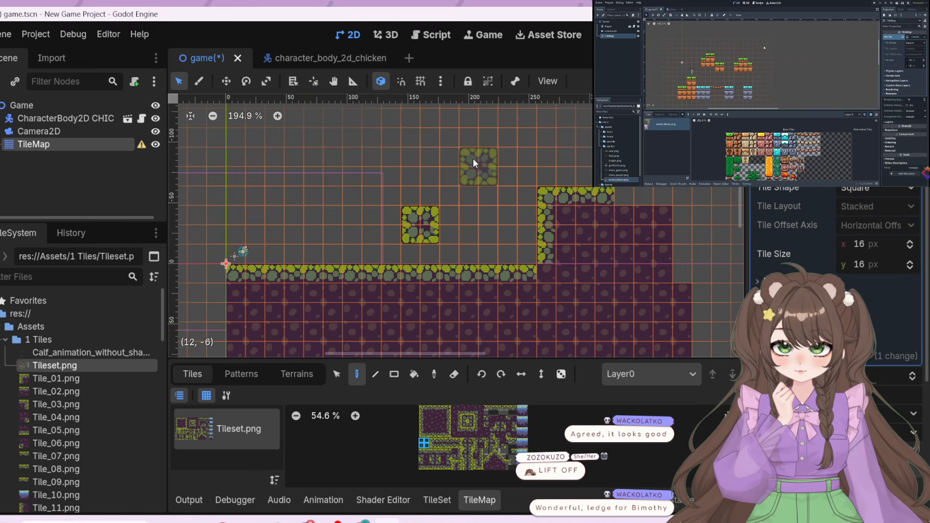
click(473, 142)
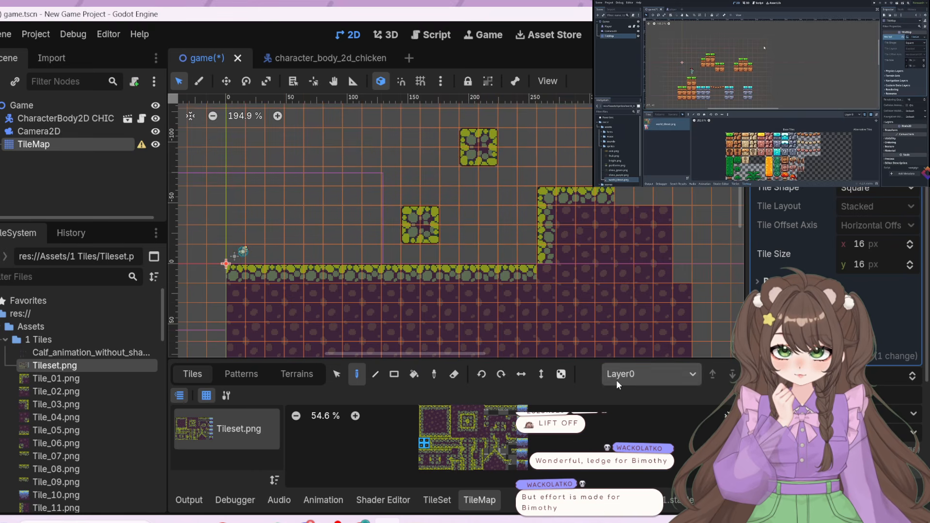
Try different corner tiles where the raised ledge's wall meets the ground, ending with a mossy stone inner-corner tile
click(548, 228)
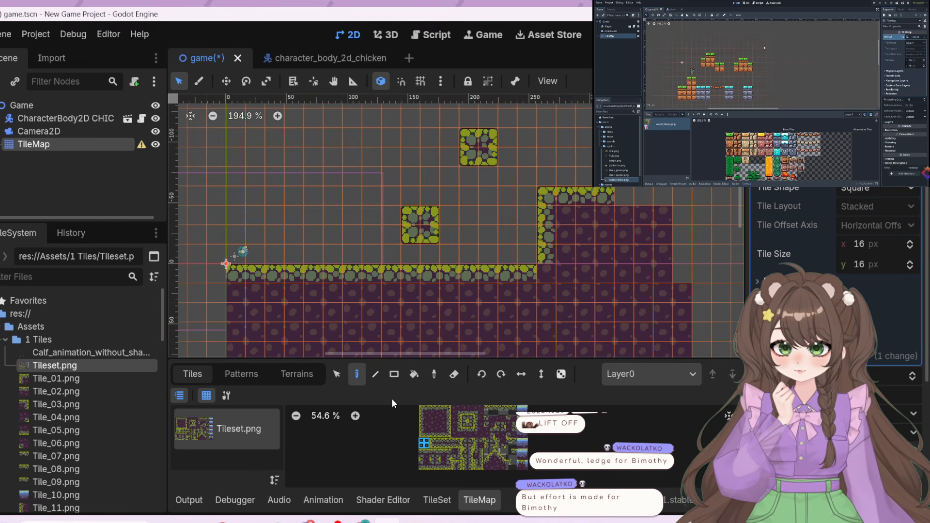
click(448, 435)
click(543, 274)
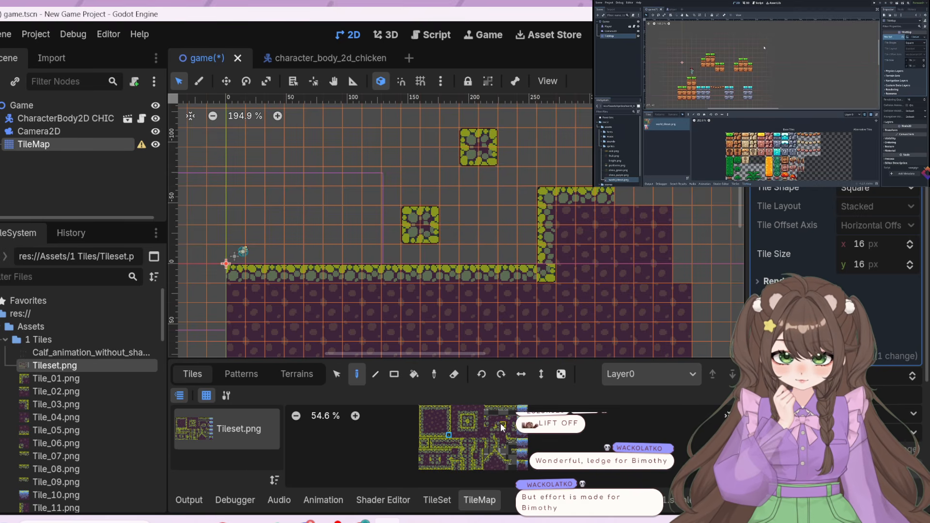
scroll(508, 440, up, 2)
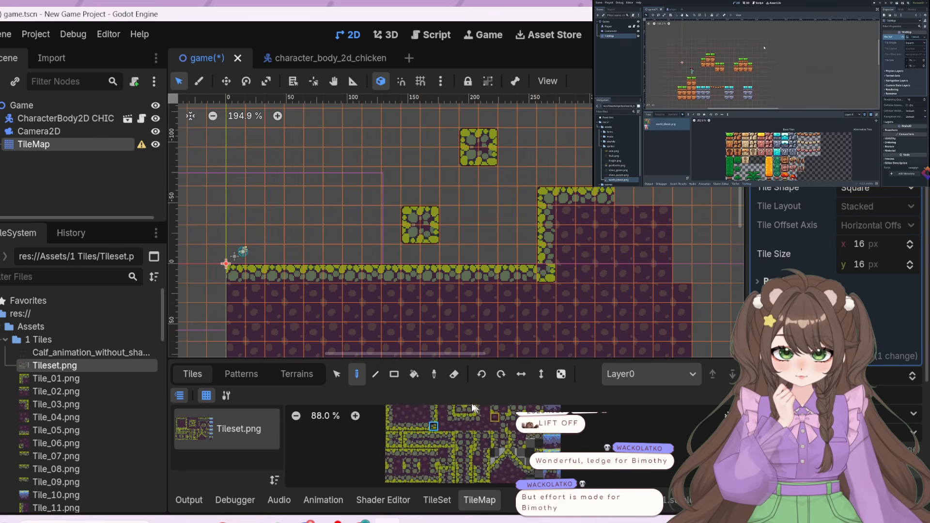
scroll(456, 414, up, 1)
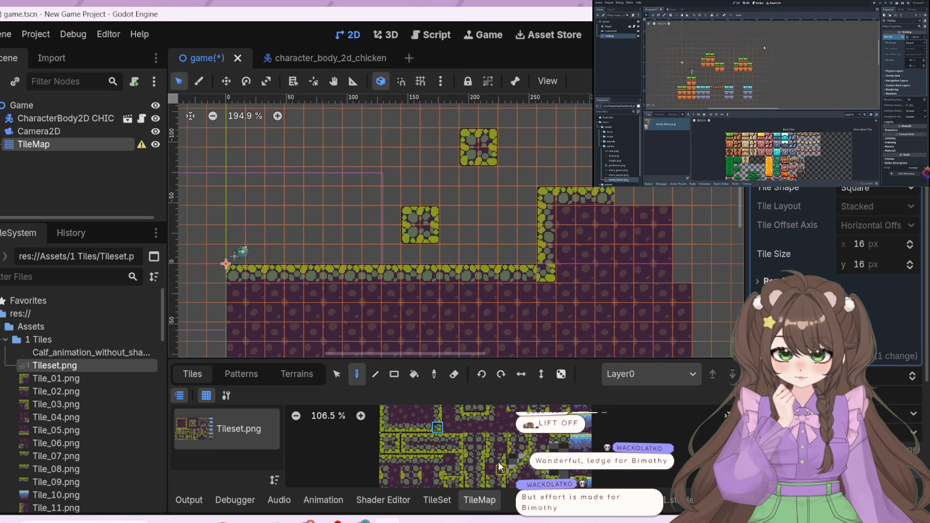
scroll(497, 456, down, 2)
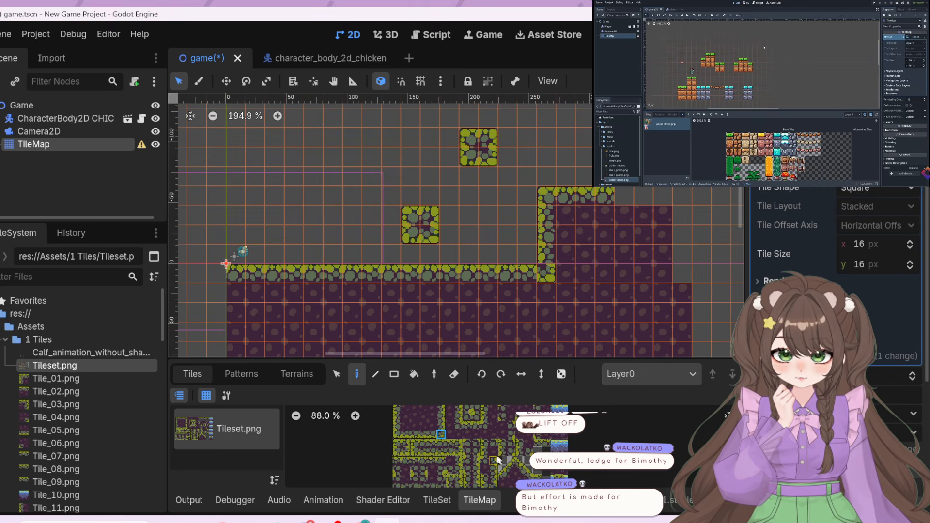
click(441, 469)
click(547, 274)
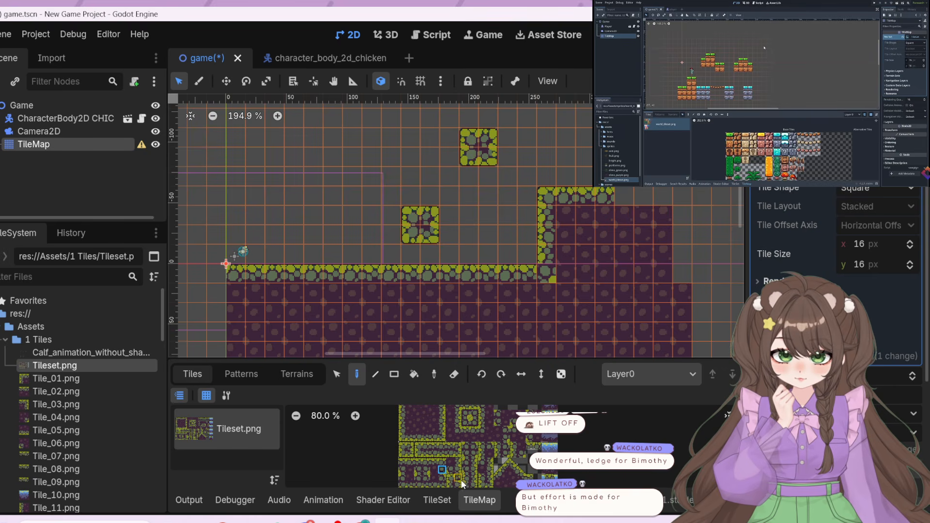
click(402, 478)
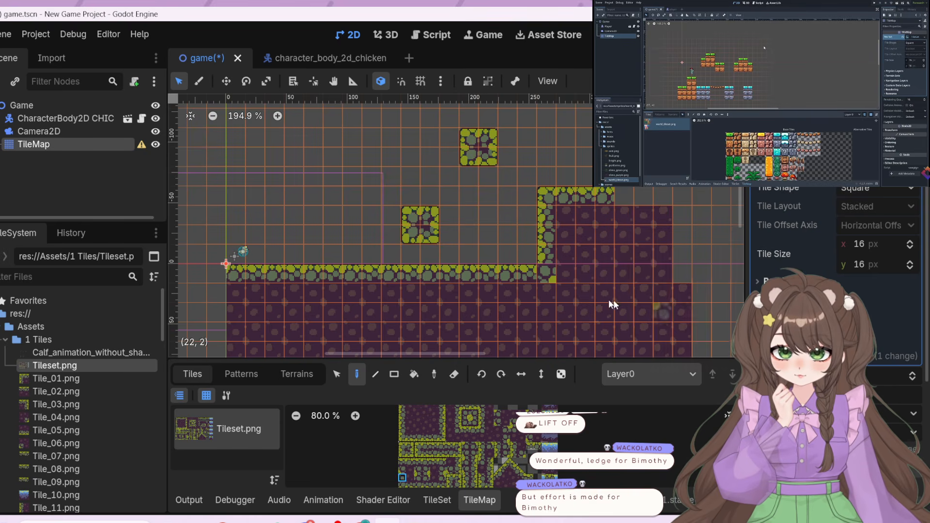
click(547, 274)
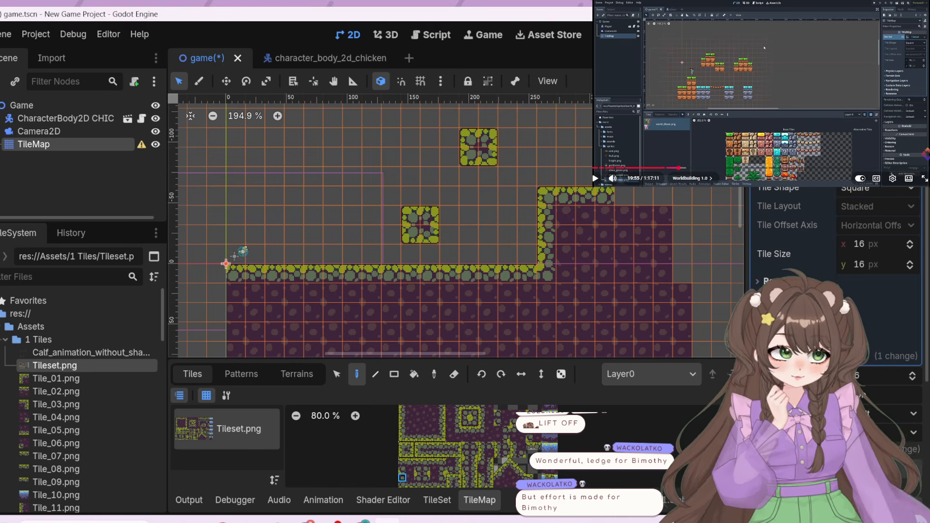
click(762, 94)
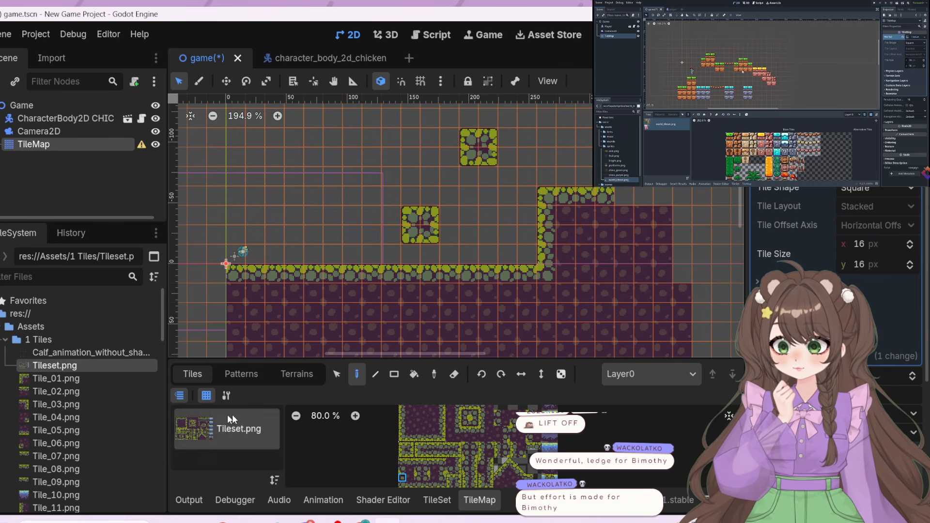
click(440, 506)
click(477, 503)
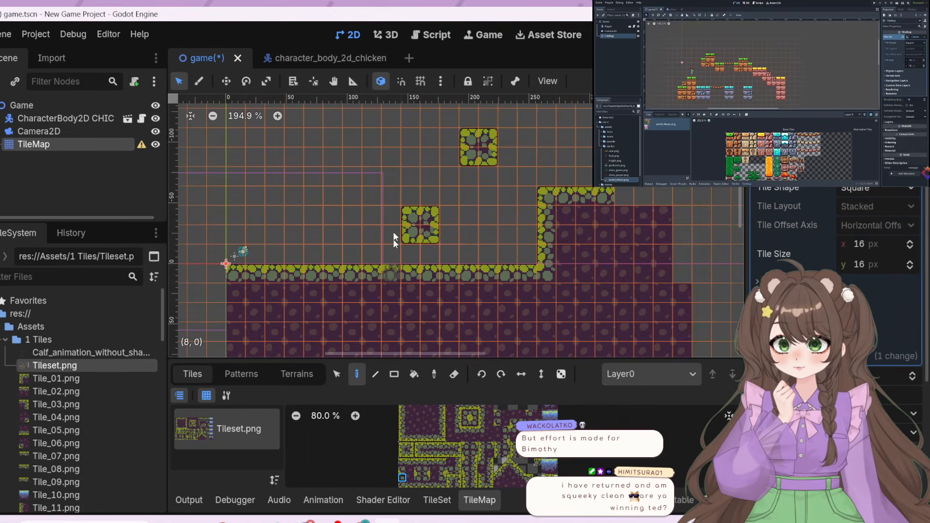
click(338, 372)
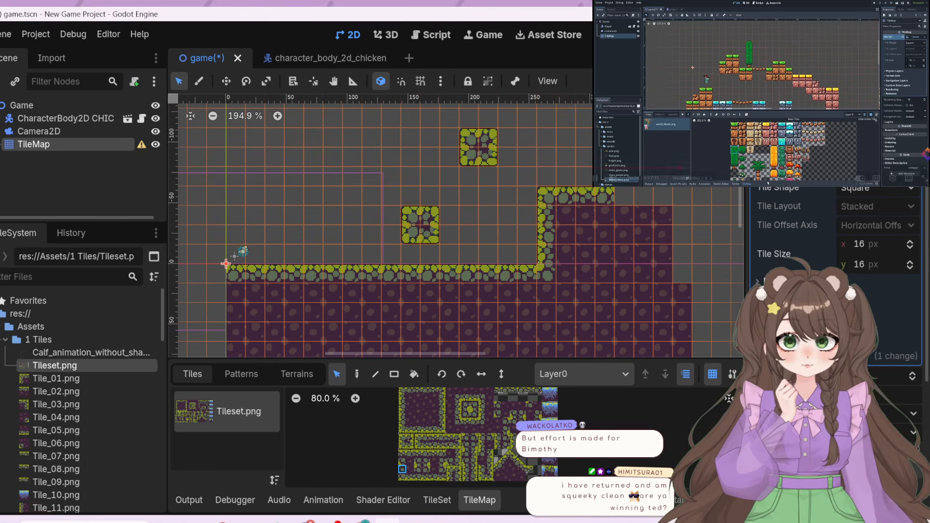
click(801, 144)
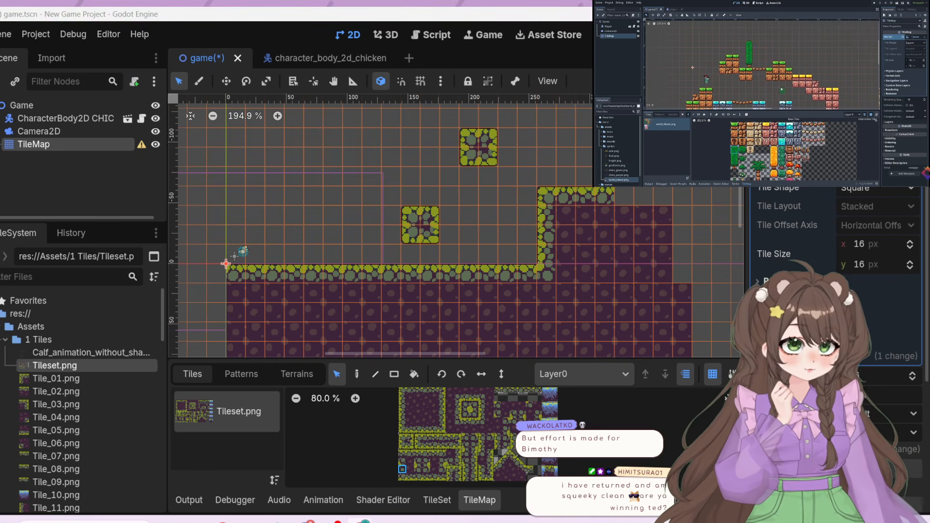
Test-run the game twice with the new blocks and corner, stopping it each time, and continue the tutorial video
key(F5)
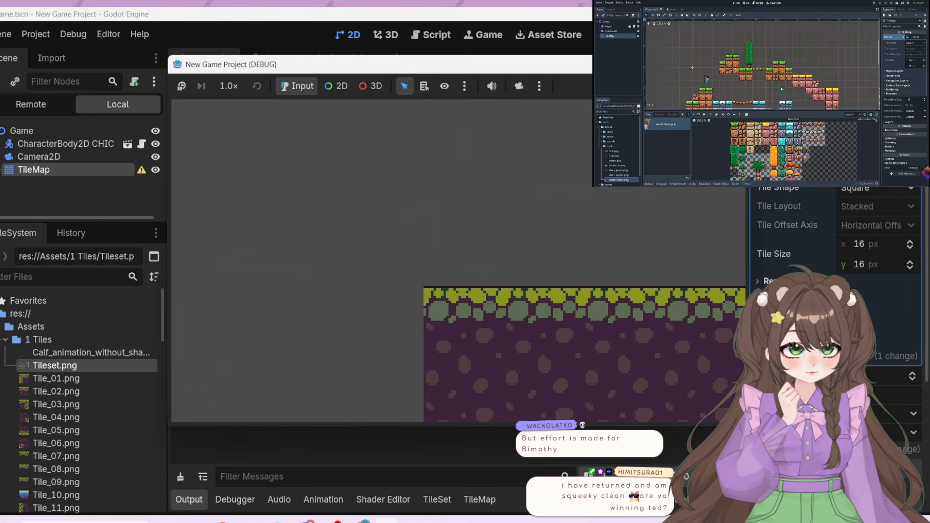
key(F8)
key(F5)
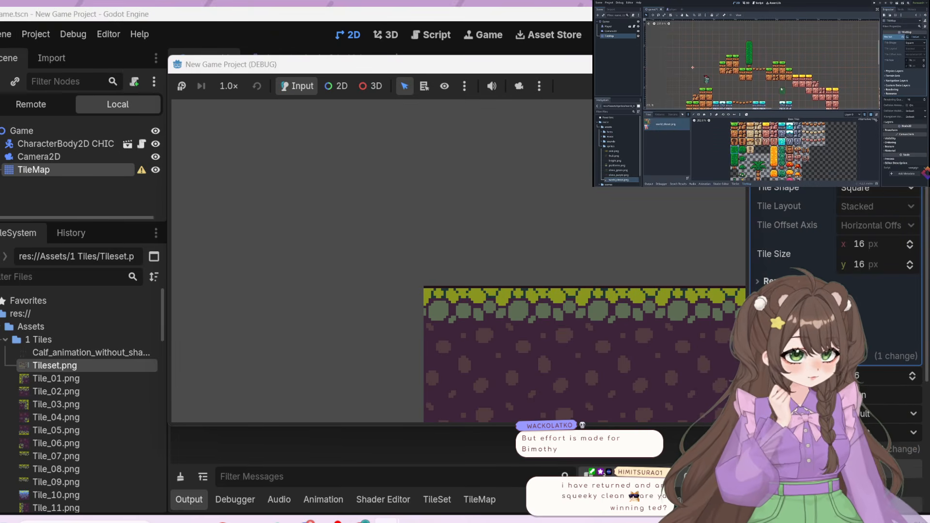
key(F8)
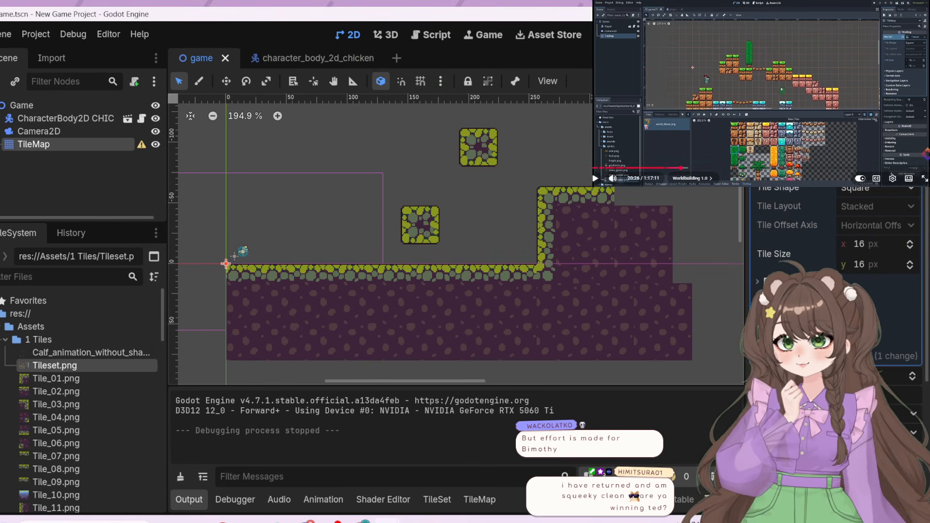
key(space)
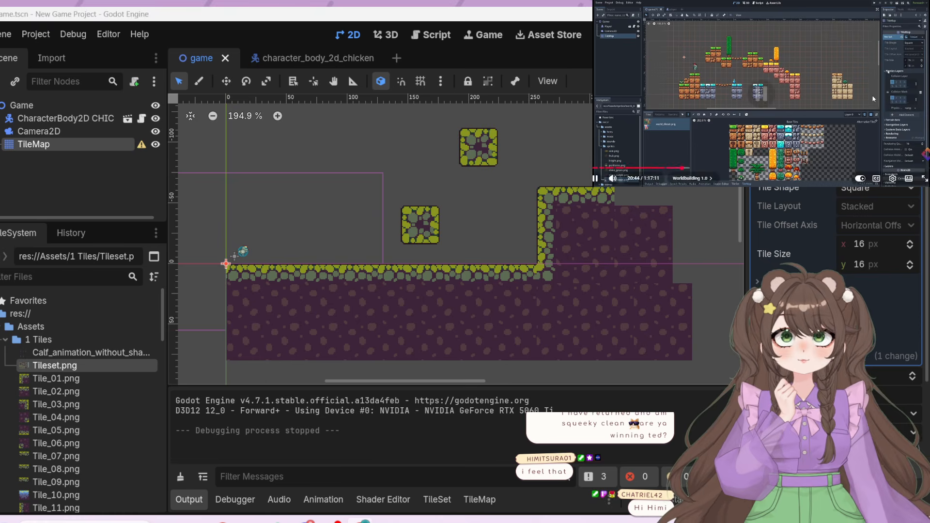
Add a physics layer to the TileMap's tile set
click(780, 296)
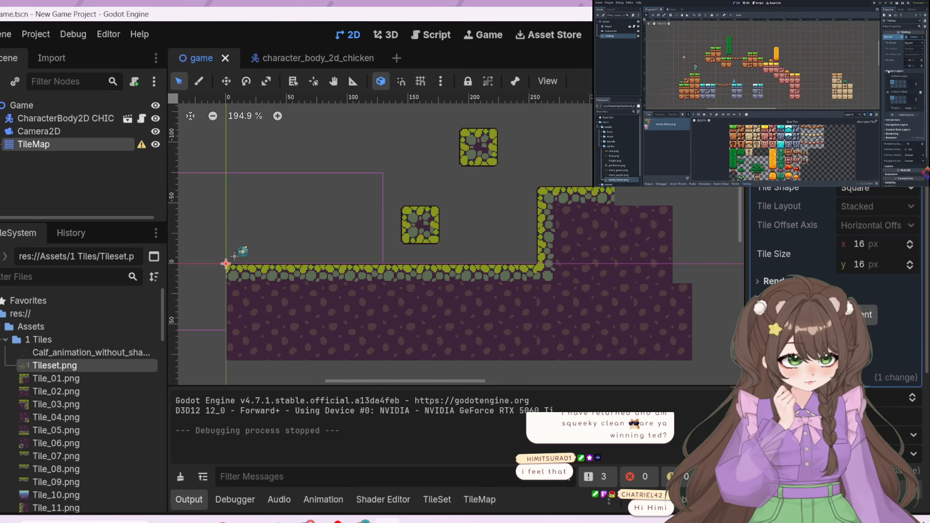
click(836, 314)
scroll(870, 410, down, 1)
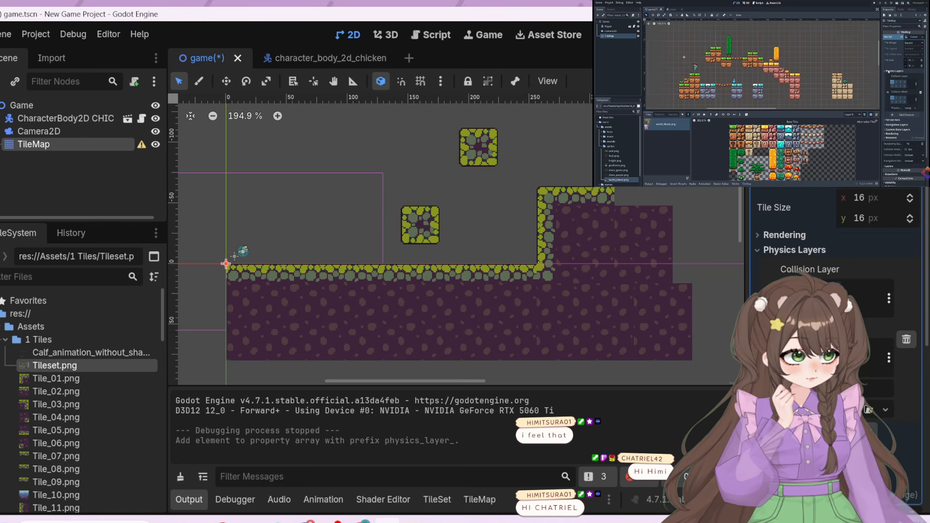
click(783, 124)
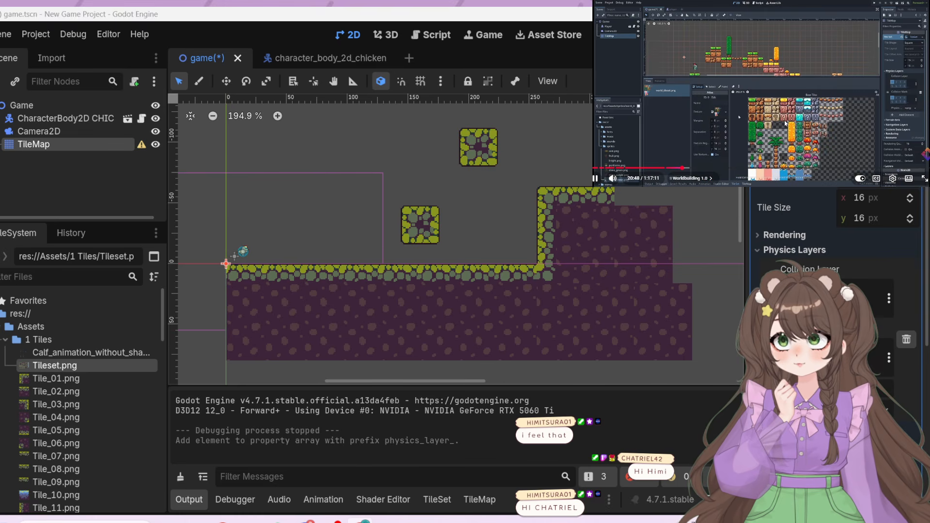
Paint the full-square Physics Layer 0 collision shape onto the base tiles of the Tileset.png atlas, including the water tiles
click(437, 500)
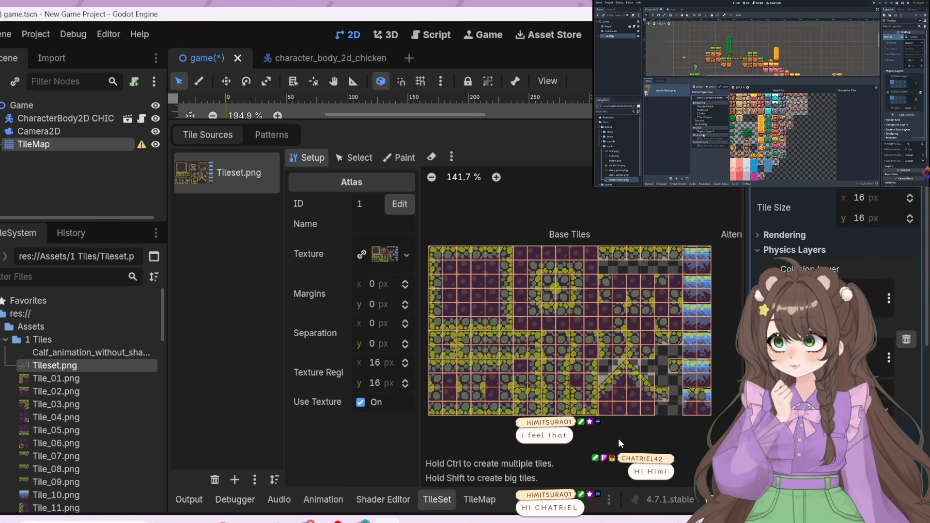
click(393, 156)
click(396, 204)
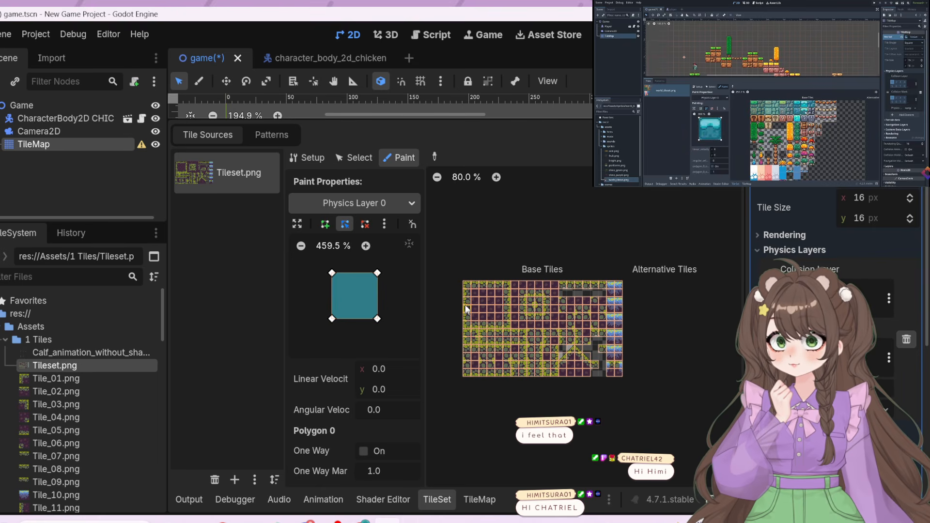
mouse_move(466, 285)
mouse_down()
mouse_move(537, 315)
mouse_move(548, 291)
mouse_move(521, 315)
mouse_move(529, 304)
mouse_move(579, 332)
mouse_move(450, 399)
mouse_move(457, 430)
mouse_move(556, 244)
mouse_move(498, 326)
mouse_move(461, 357)
mouse_move(461, 319)
mouse_move(492, 258)
mouse_move(507, 272)
mouse_move(527, 266)
mouse_move(508, 333)
mouse_move(517, 282)
mouse_move(526, 352)
mouse_move(562, 389)
mouse_move(598, 342)
mouse_move(625, 339)
mouse_move(597, 262)
mouse_move(582, 309)
mouse_move(592, 377)
mouse_move(626, 352)
mouse_move(543, 357)
mouse_move(616, 347)
mouse_move(554, 300)
mouse_up()
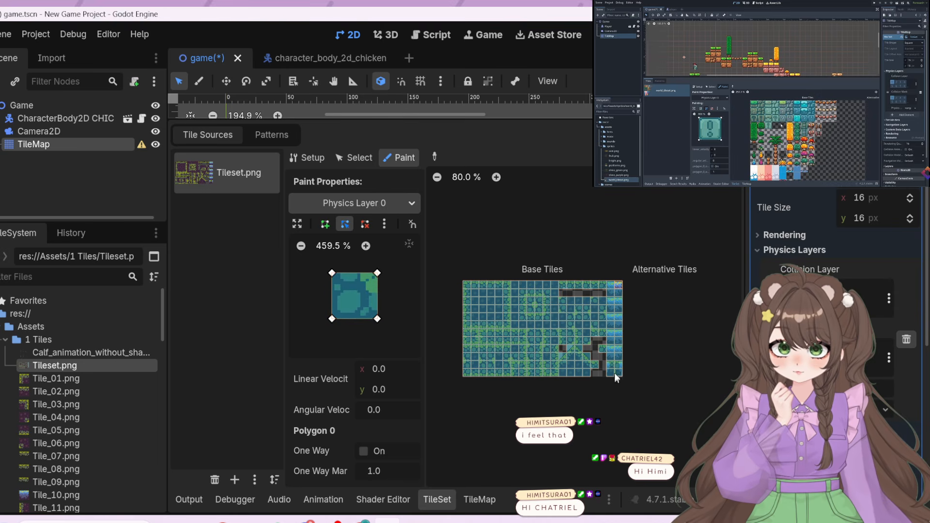
scroll(648, 327, up, 8)
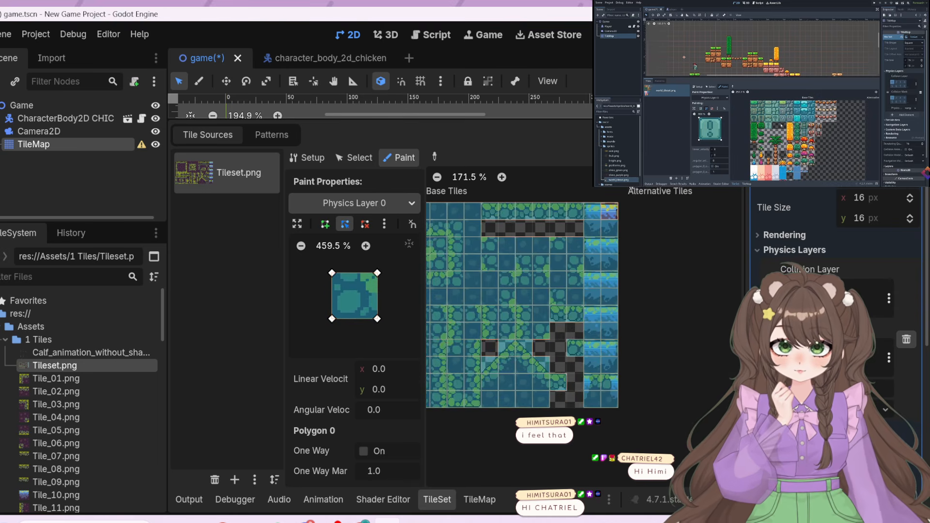
middle_drag(608, 218, 573, 239)
click(573, 218)
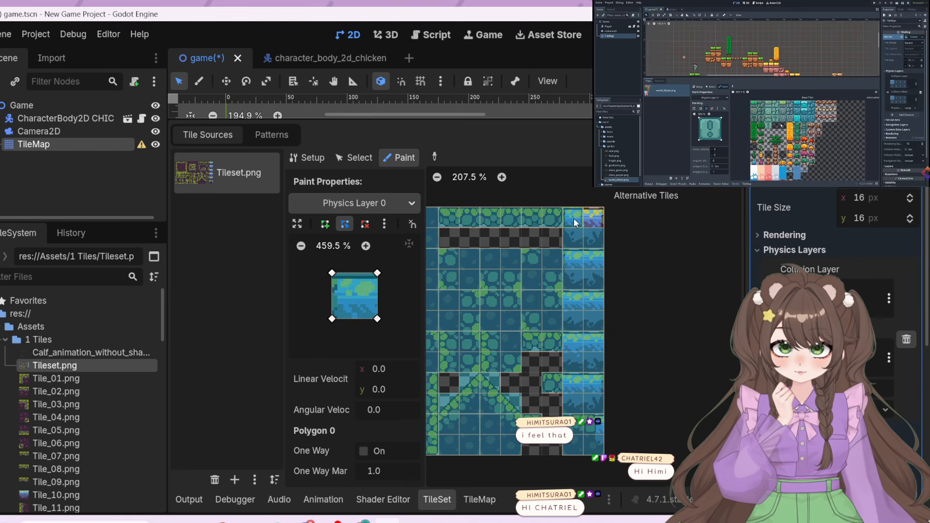
Rewind the tutorial video to rewatch the part about painting collision shapes onto tiles
click(760, 144)
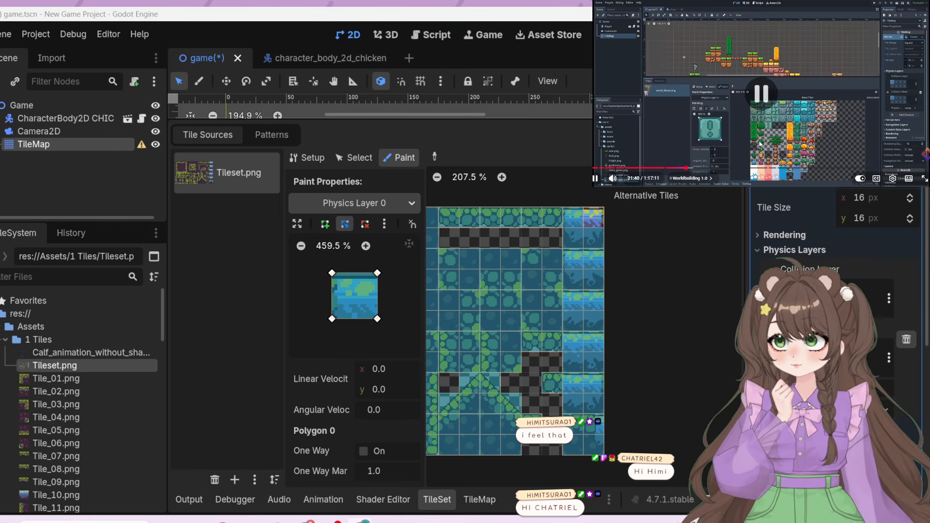
key(Left)
key(Left)
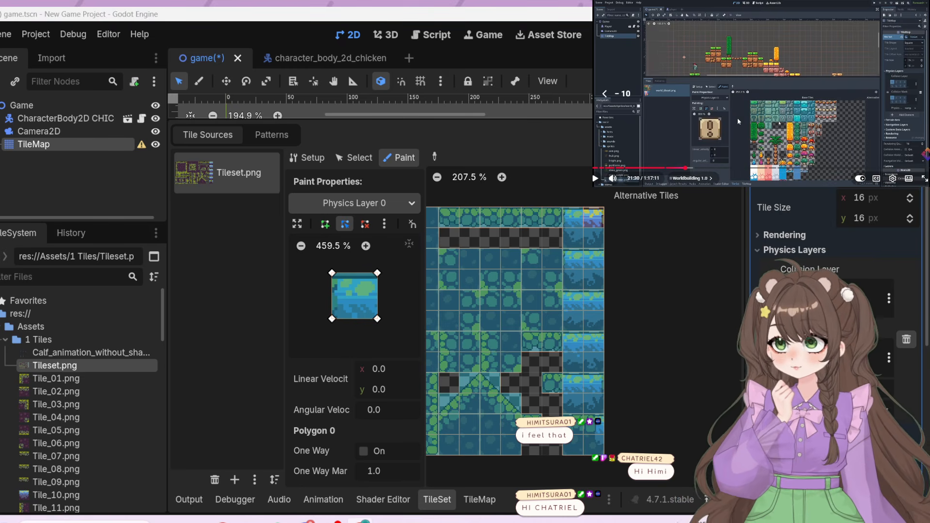
click(759, 144)
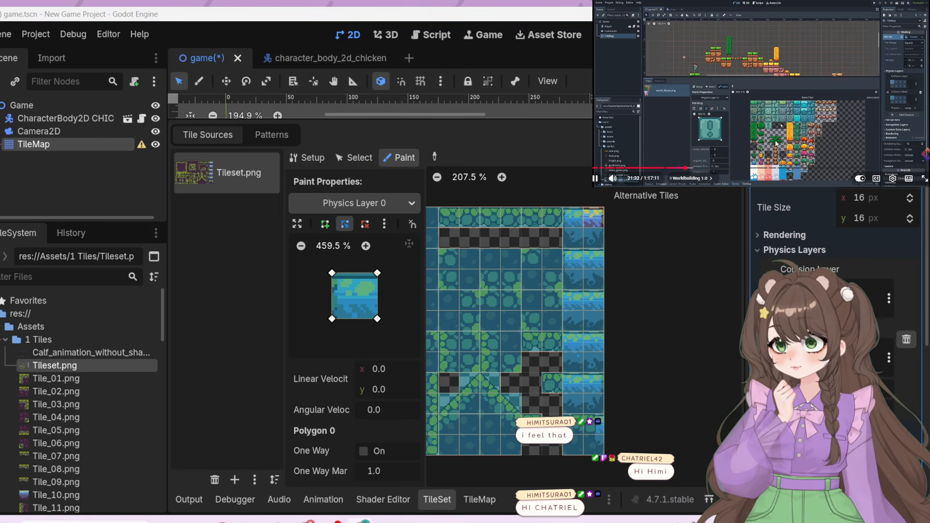
key(Left)
key(Left)
key(Left)
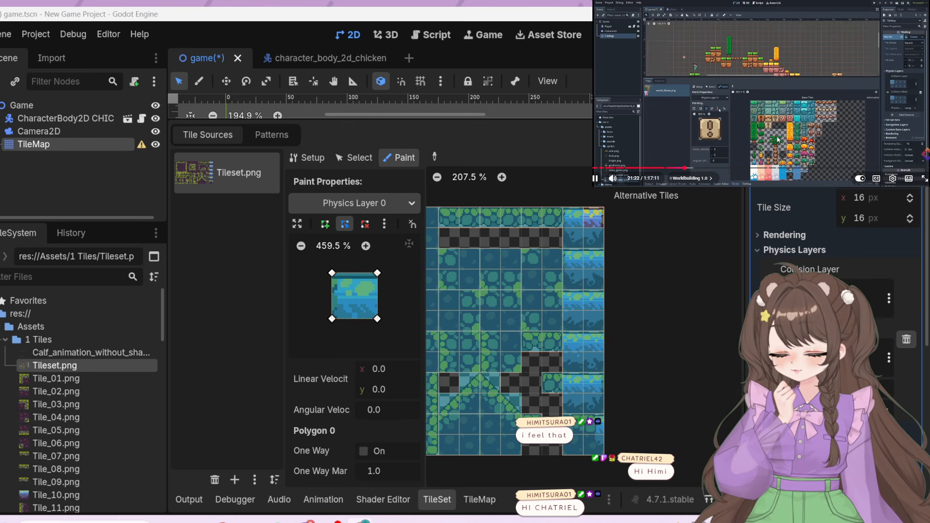
Step the tutorial video back to the part on clearing the collision polygon and pause it there
key(Left)
key(Left)
key(Left)
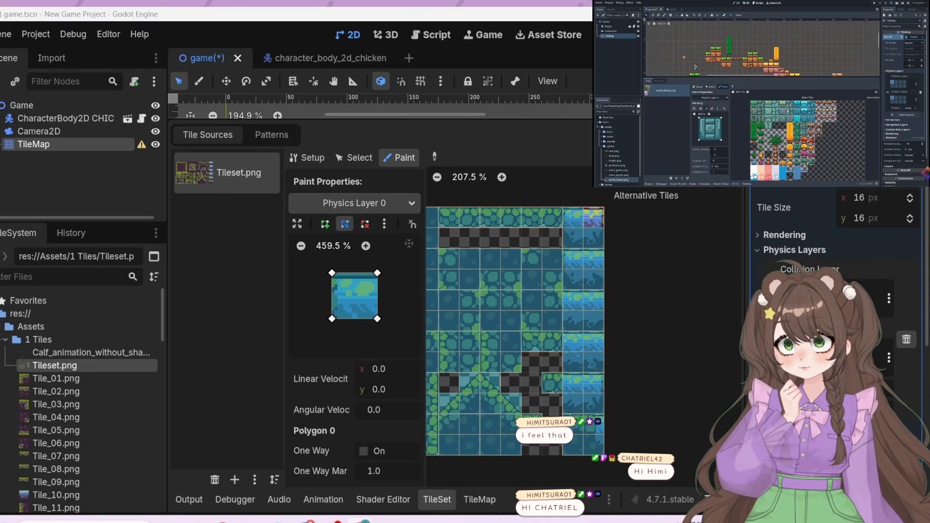
click(787, 126)
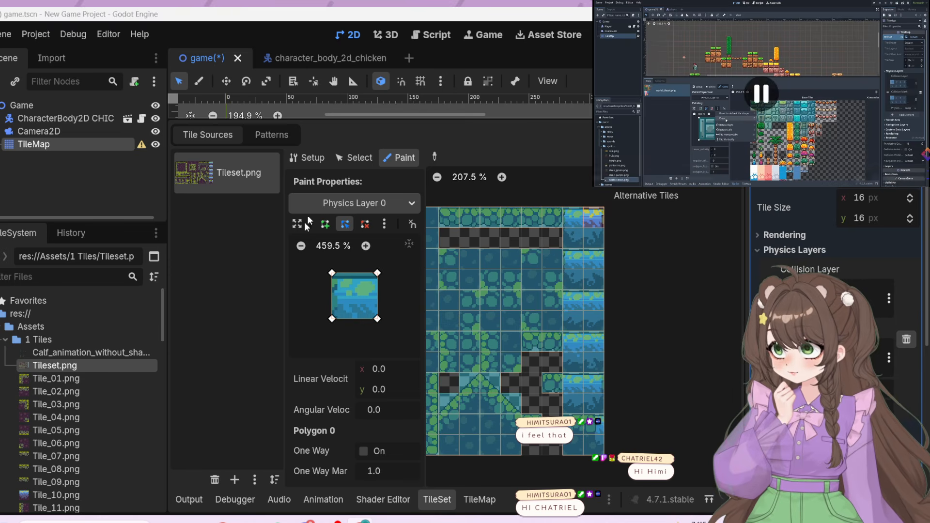
Clear the Physics Layer 0 collision polygon and paint the empty shape over the water tiles and the tiles beneath them
click(384, 224)
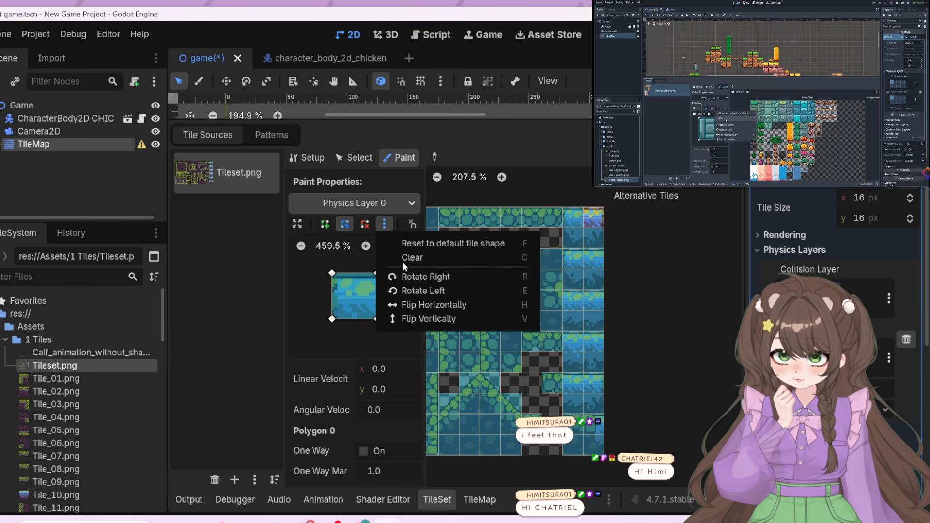
click(404, 259)
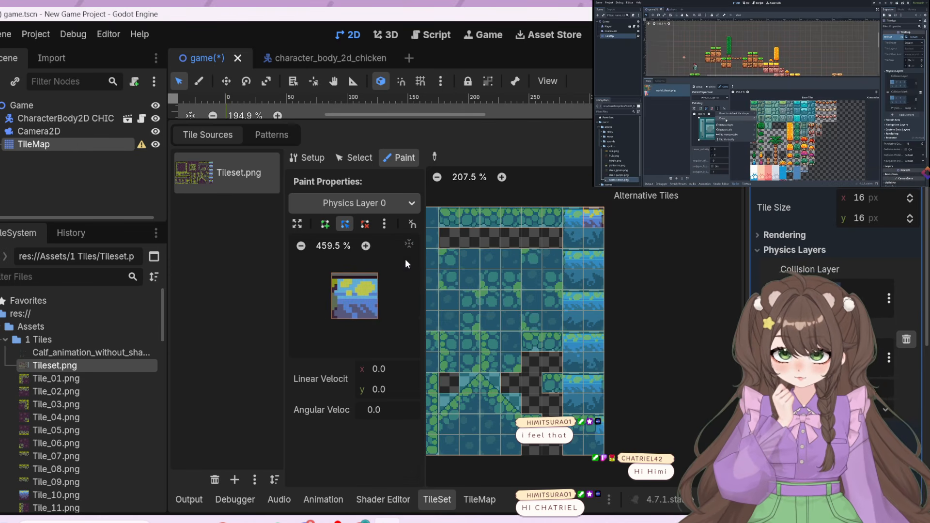
click(579, 232)
click(590, 236)
click(589, 256)
click(579, 263)
click(579, 279)
click(587, 283)
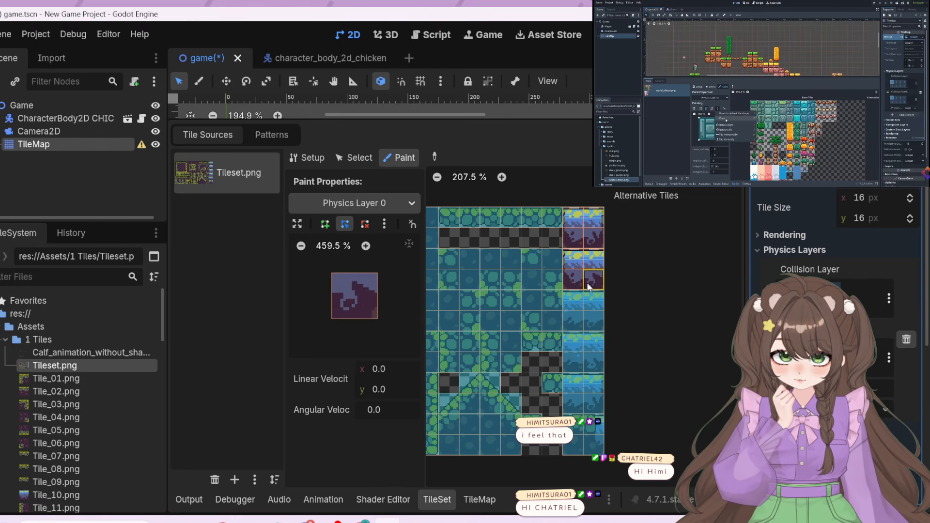
click(588, 298)
click(580, 299)
click(577, 321)
click(587, 324)
click(587, 341)
click(573, 345)
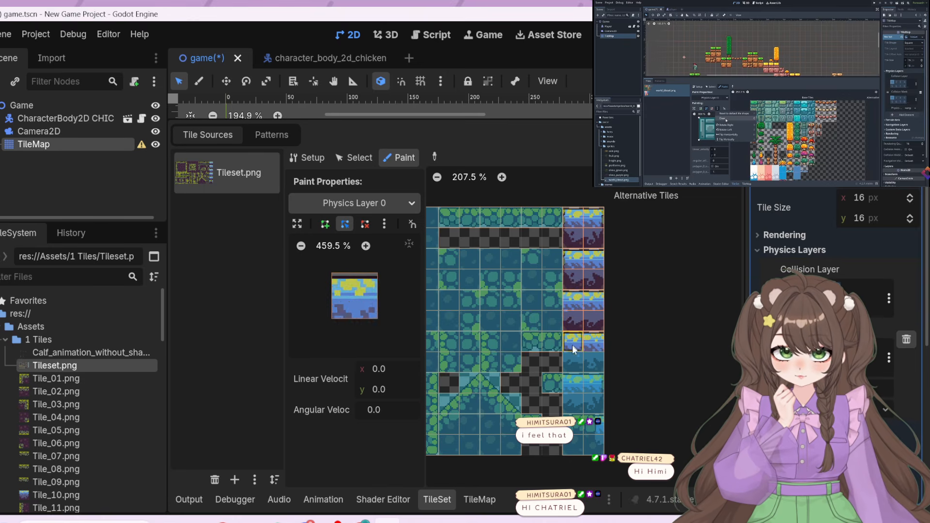
click(572, 362)
click(593, 363)
click(592, 383)
click(574, 383)
click(573, 405)
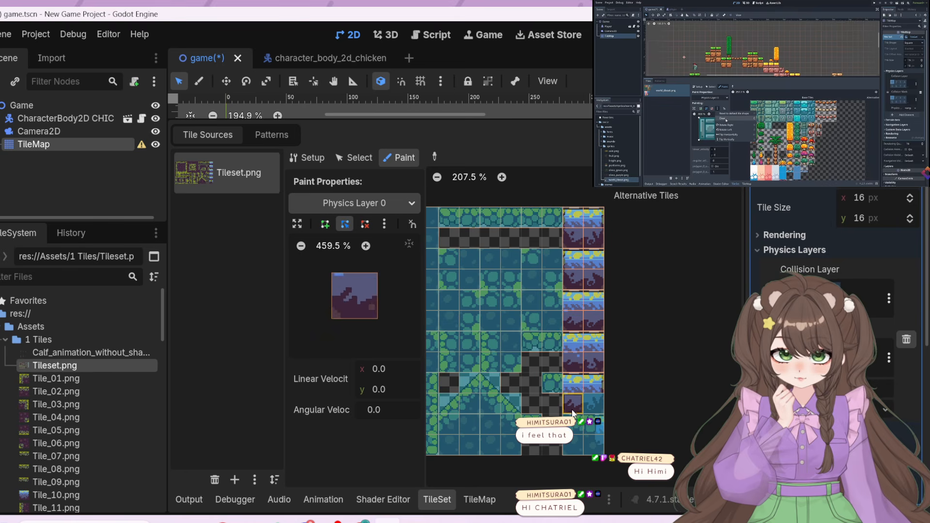
click(594, 406)
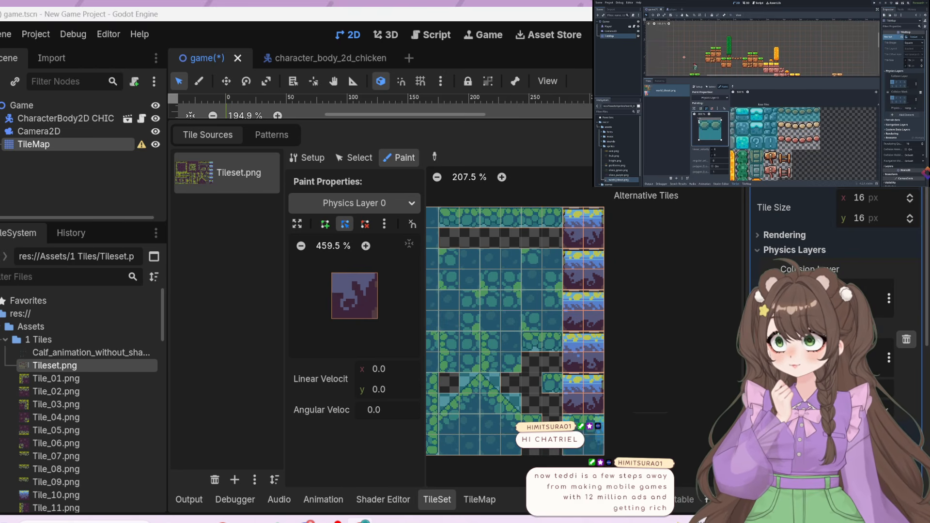
Reset the collision polygon to the default tile shape, move its upper-left point to the centre, and paint it onto the two rising slope tiles
click(453, 403)
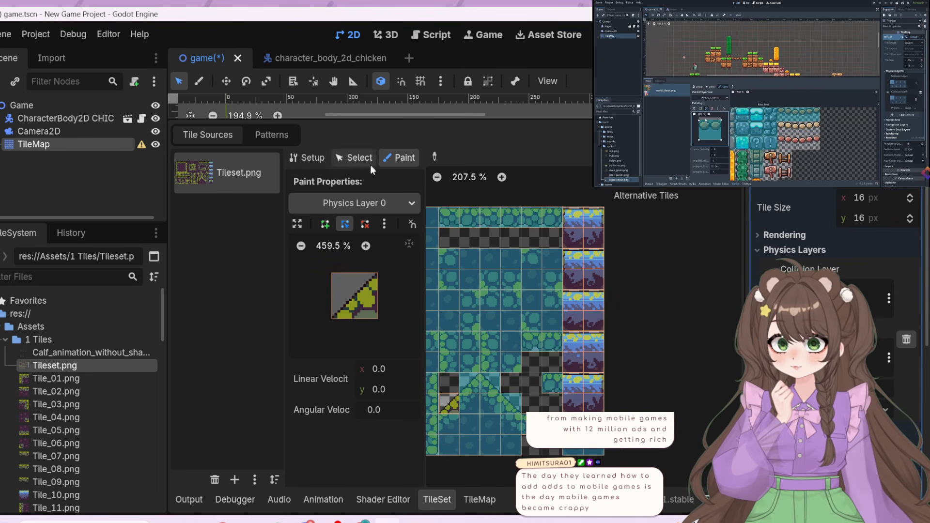
click(386, 224)
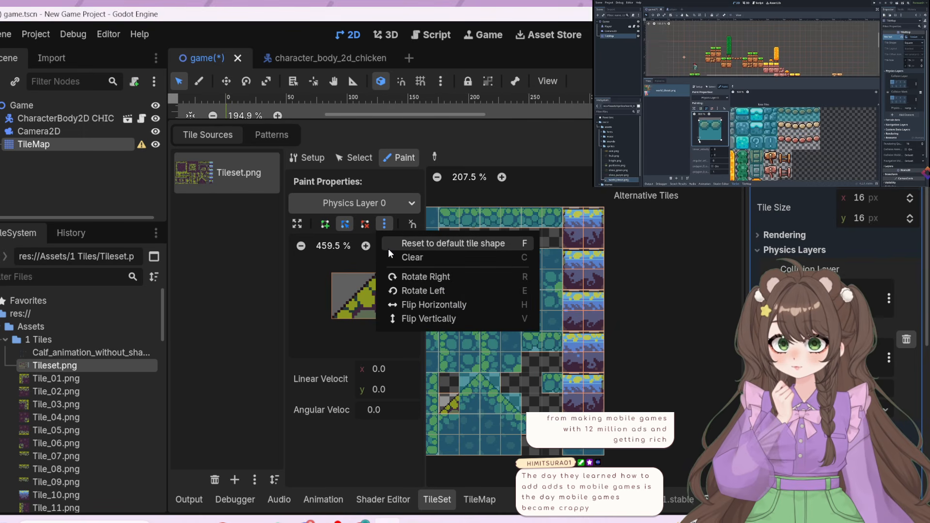
click(389, 247)
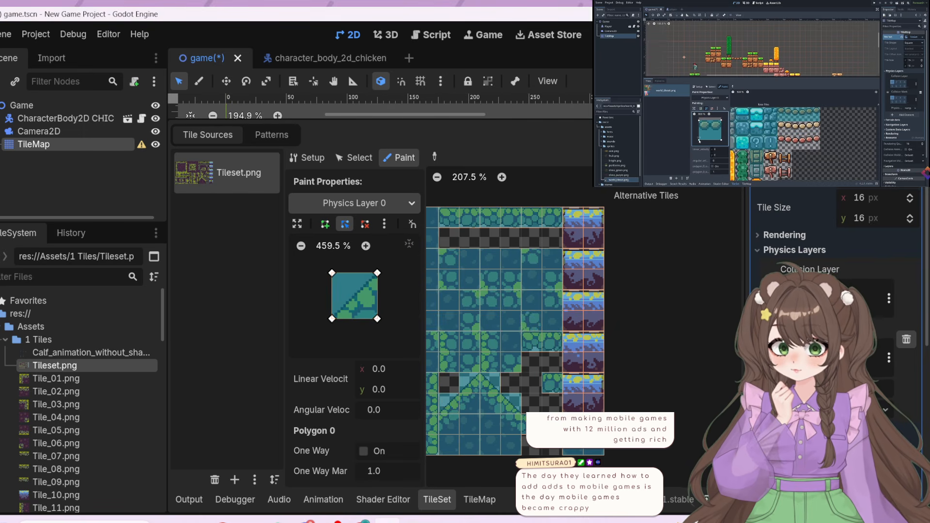
click(331, 273)
drag(332, 273, 346, 293)
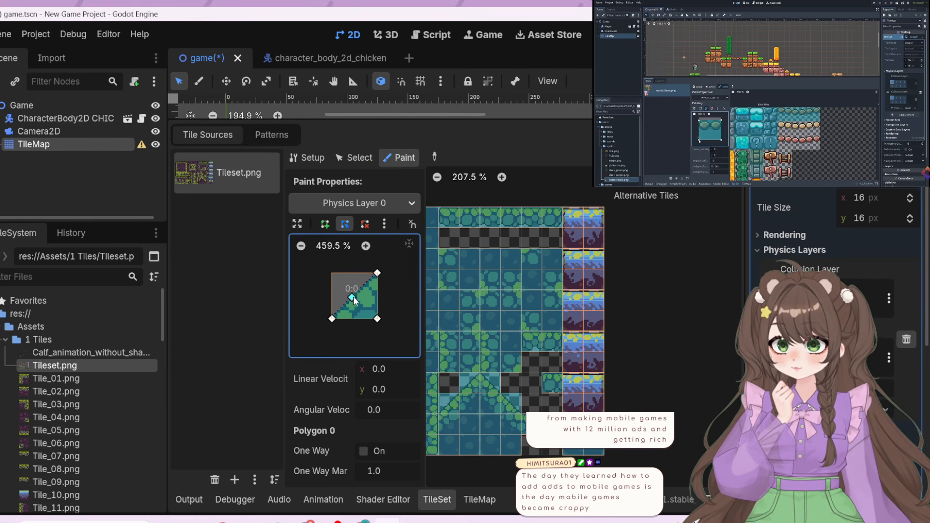
click(471, 384)
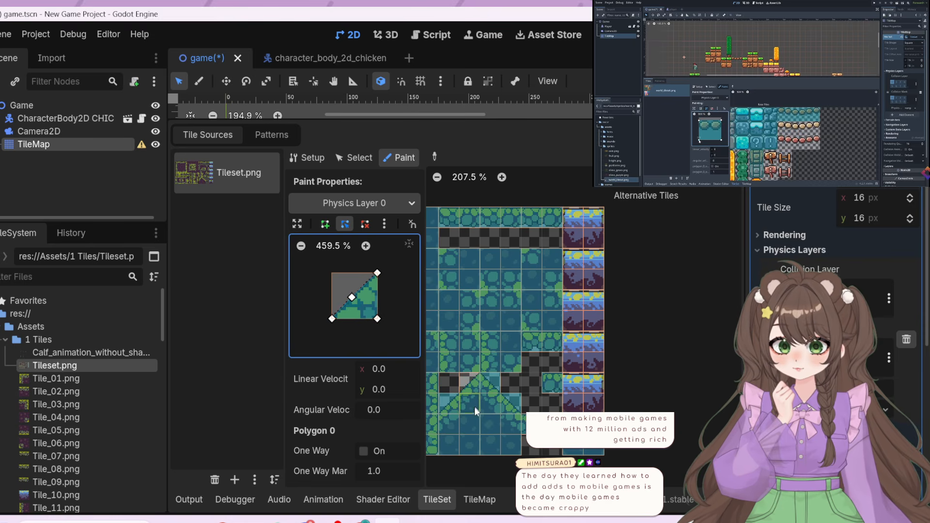
click(454, 405)
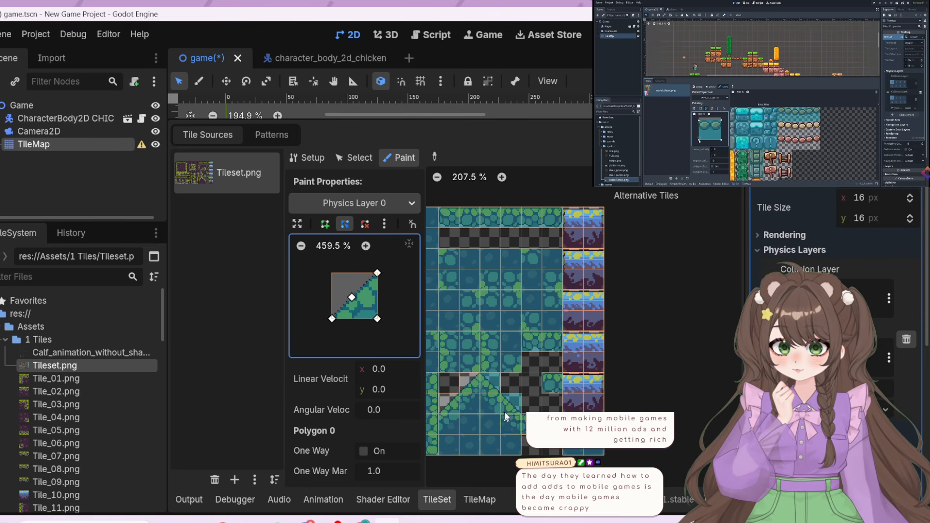
Reshape the collision polygon with its upper-left point restored and upper-right point at the centre, and paint it onto the descending slope tiles
click(495, 384)
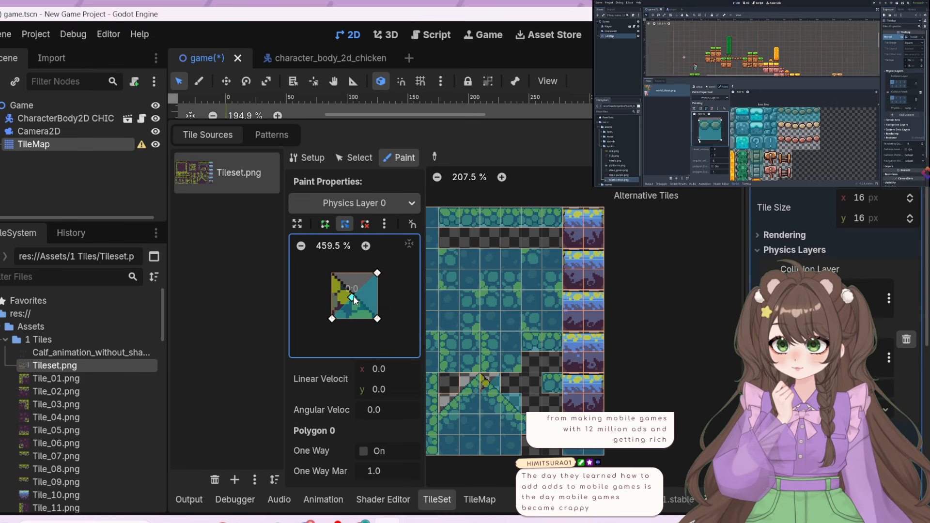
mouse_move(354, 298)
mouse_down()
mouse_move(320, 268)
mouse_move(333, 280)
mouse_up()
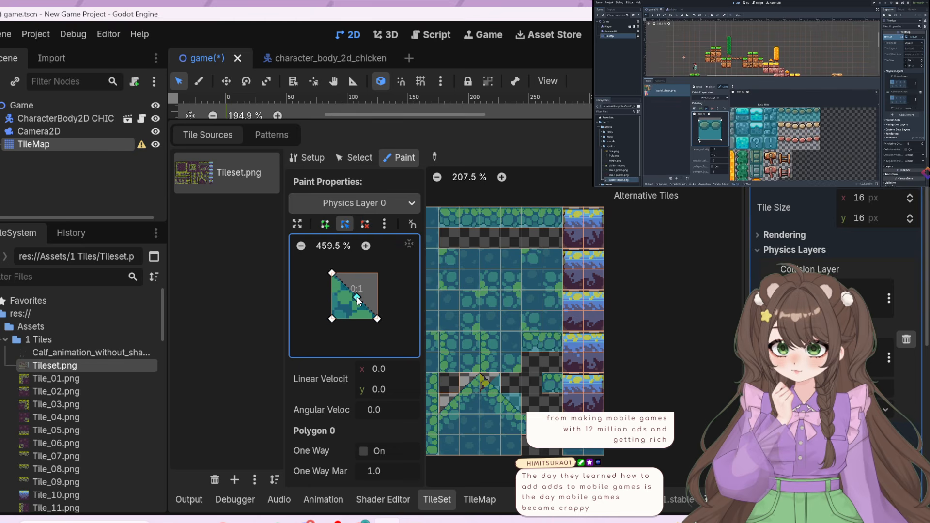
click(512, 406)
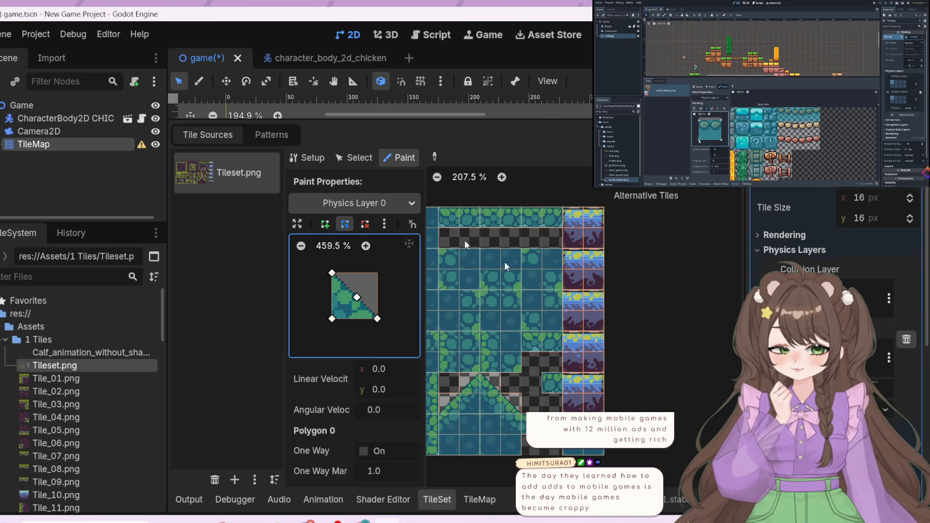
click(720, 168)
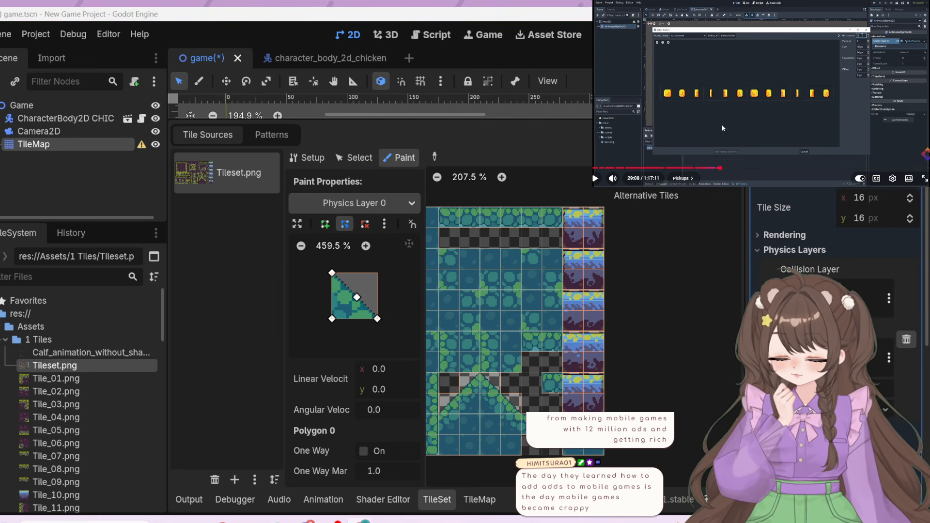
key(slash)
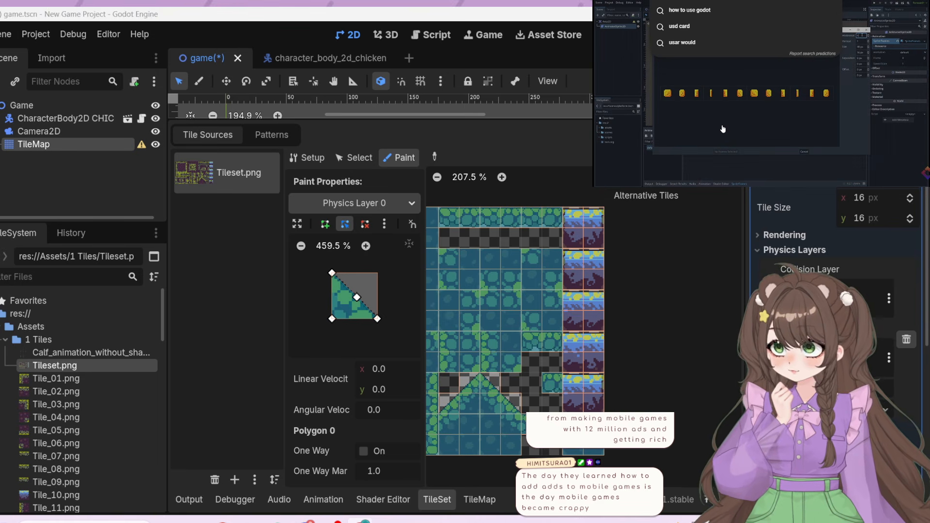
click(723, 129)
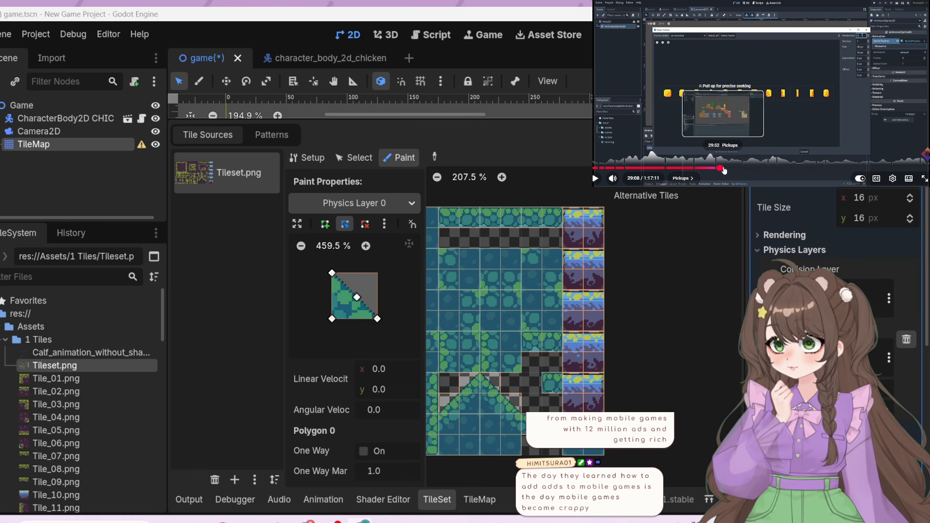
Resume the tutorial video from about 21:46 in the Worldbuilding 1.0 chapter and inspect the slope tiles' collision shapes in the atlas
click(688, 168)
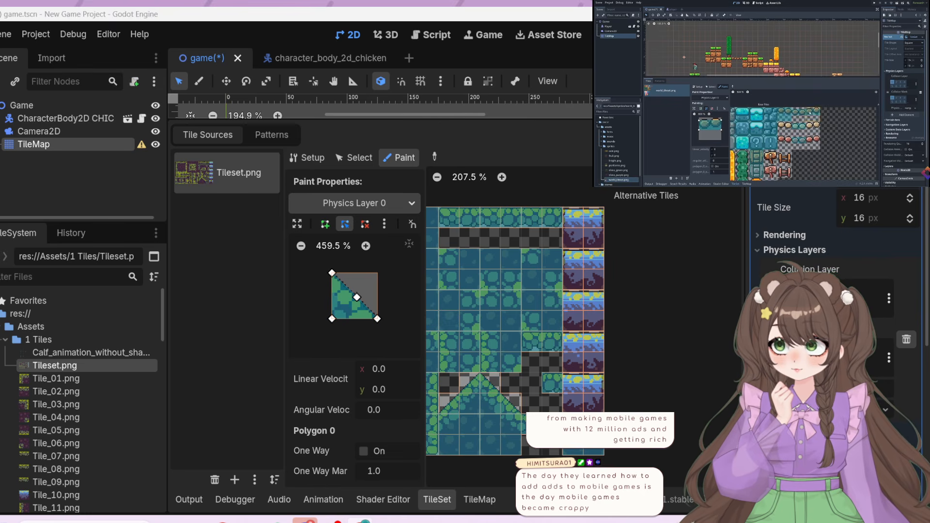
mouse_move(758, 144)
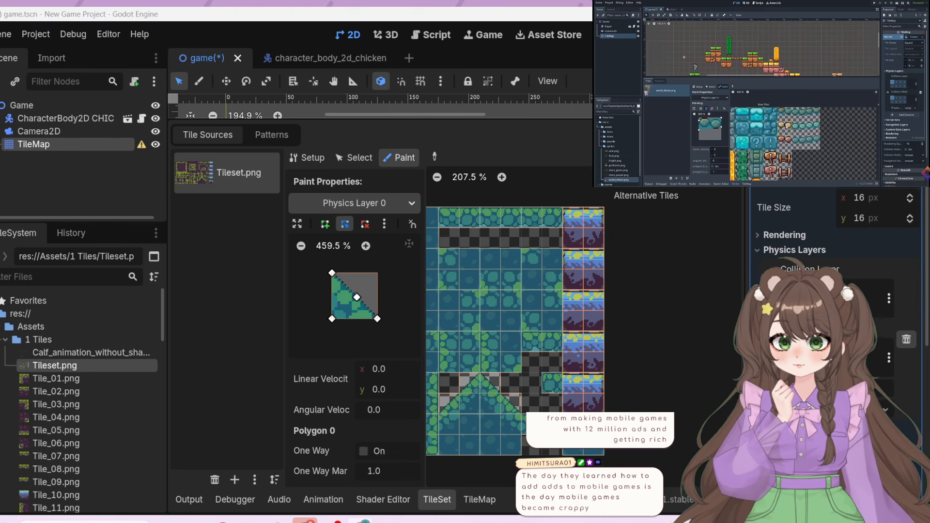
middle_drag(648, 377, 728, 348)
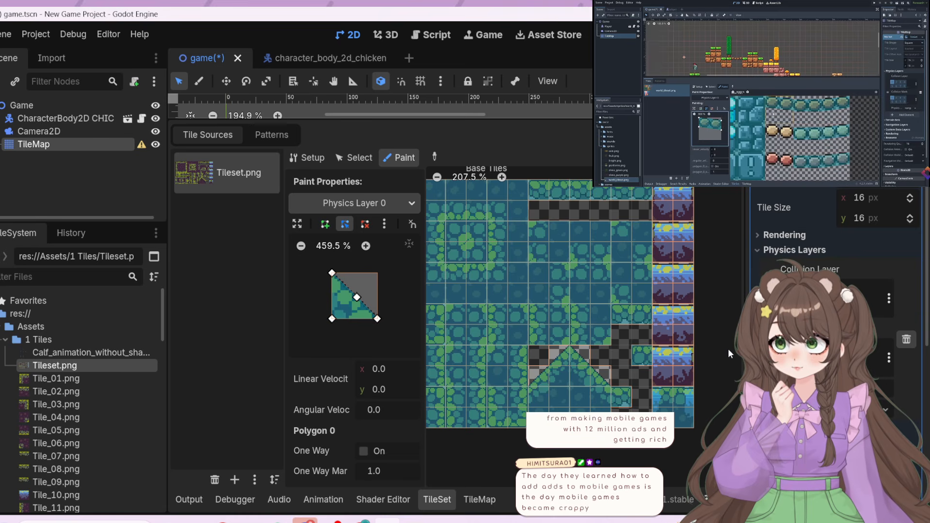
middle_drag(728, 349, 563, 323)
scroll(533, 326, up, 4)
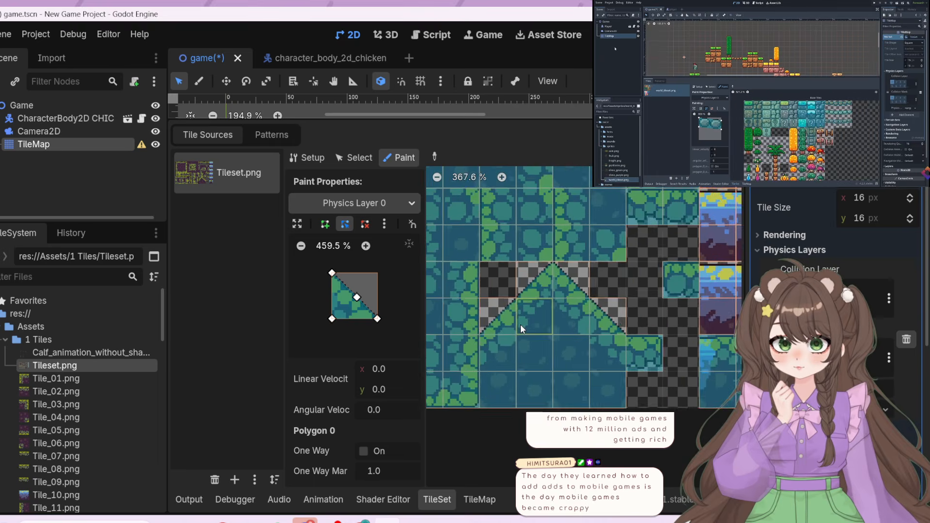
scroll(521, 325, up, 4)
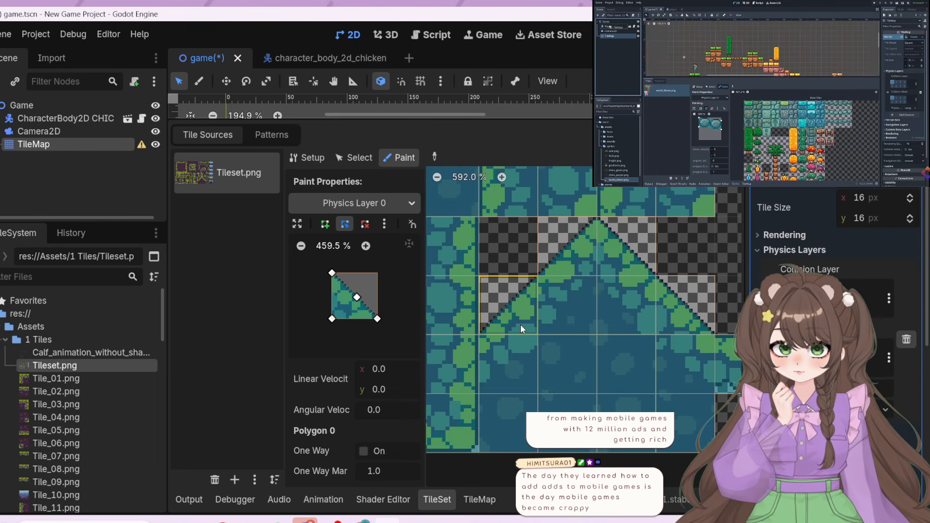
scroll(520, 324, down, 3)
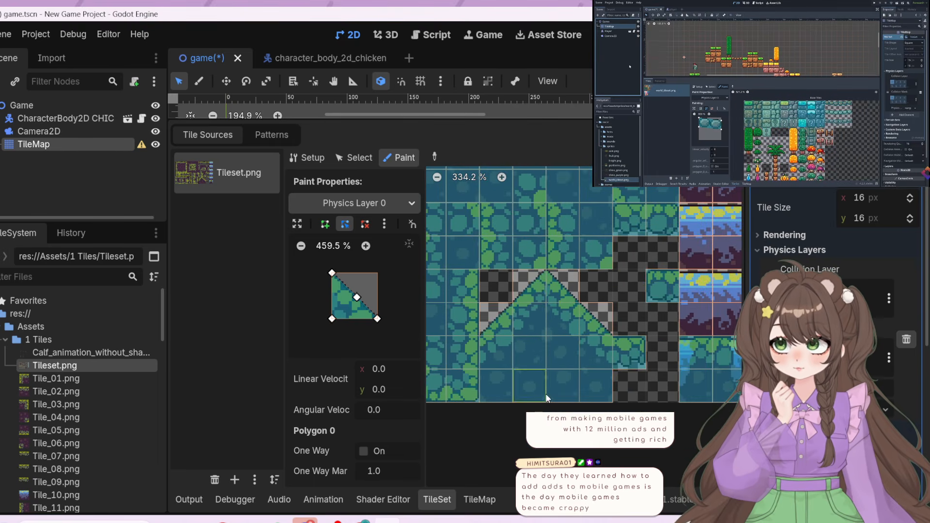
scroll(546, 453, down, 1)
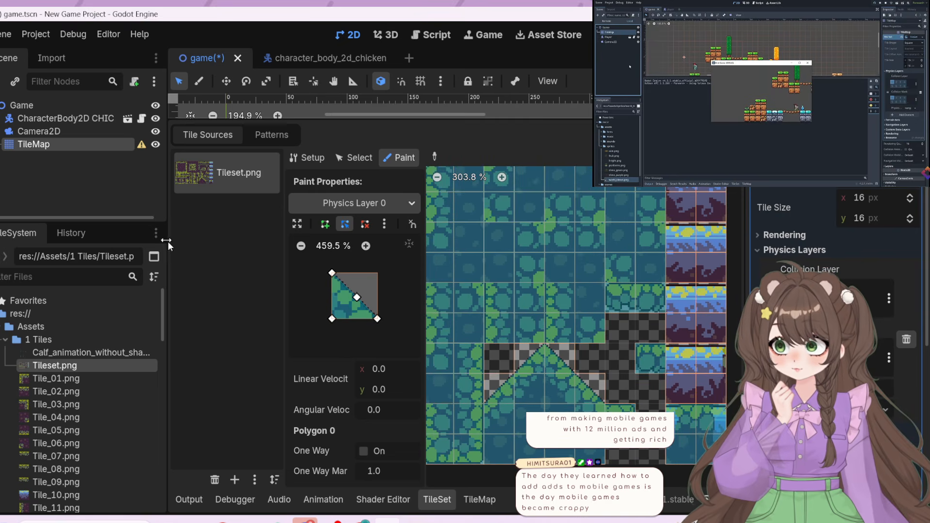
Move the TileMap node above the chicken's CharacterBody2D in the scene tree and test-run the game by jumping and walking with the chicken
drag(62, 151, 62, 115)
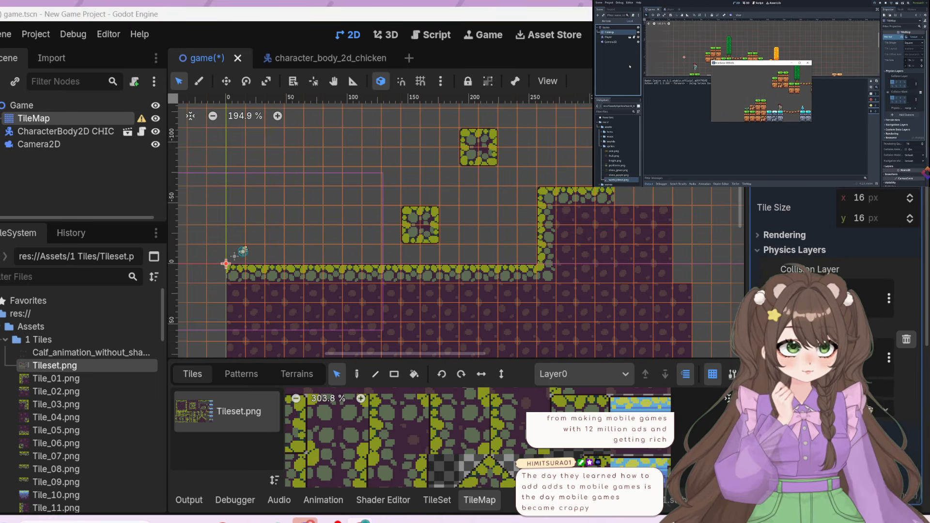
key(F5)
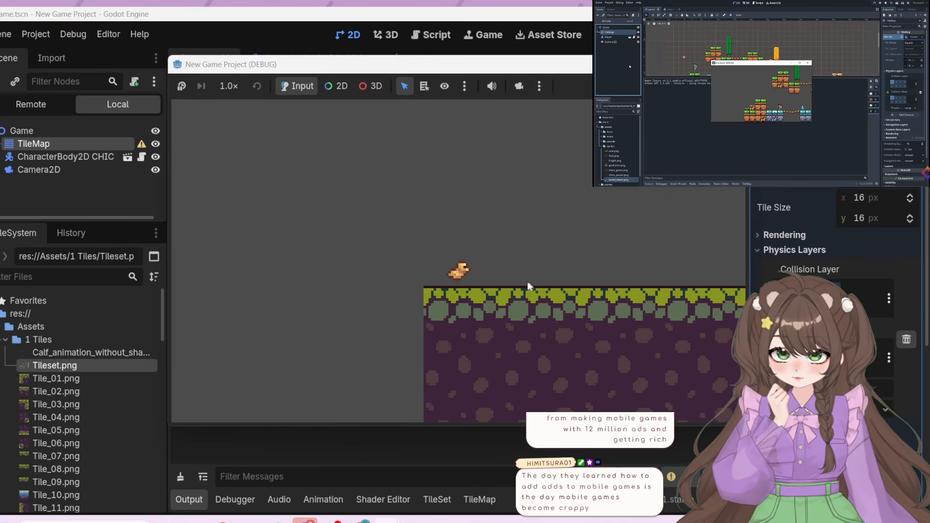
key(space)
key(space)
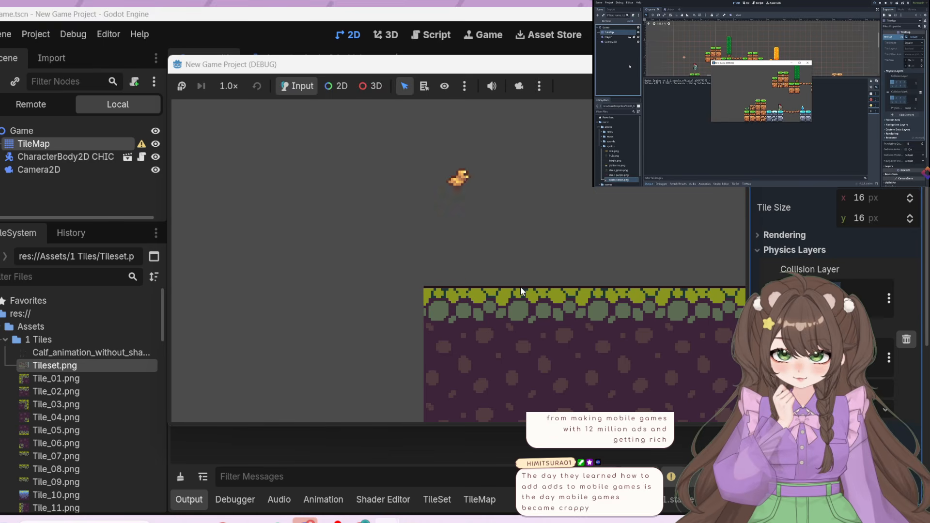
key(space)
key(space)
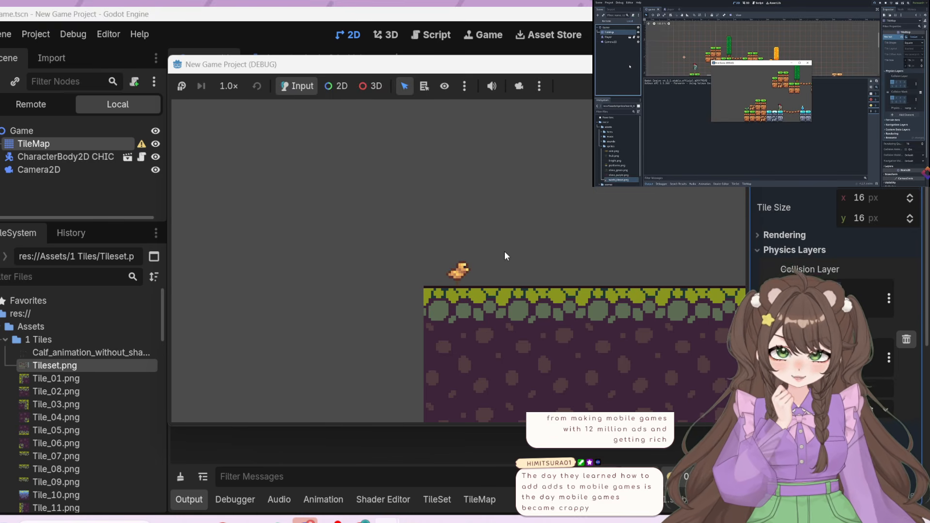
key(space)
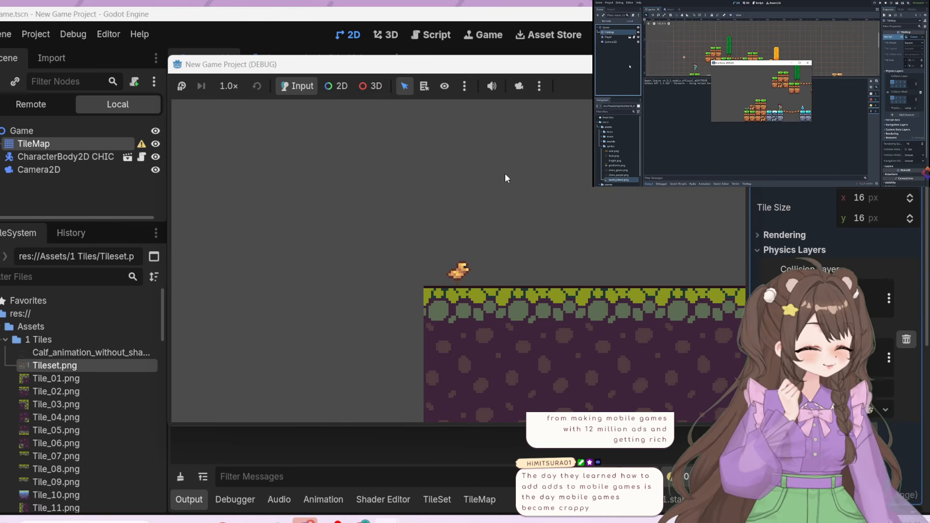
key(Right)
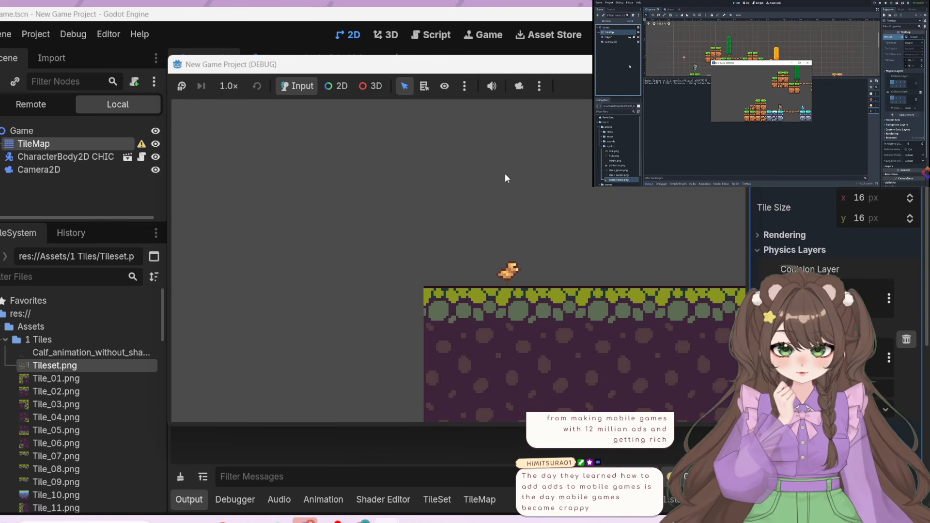
key(Right)
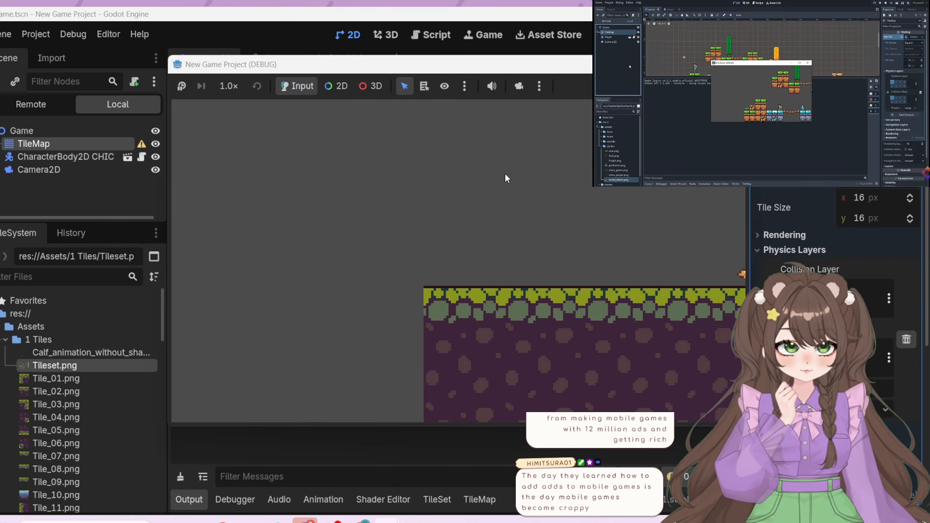
key(Left)
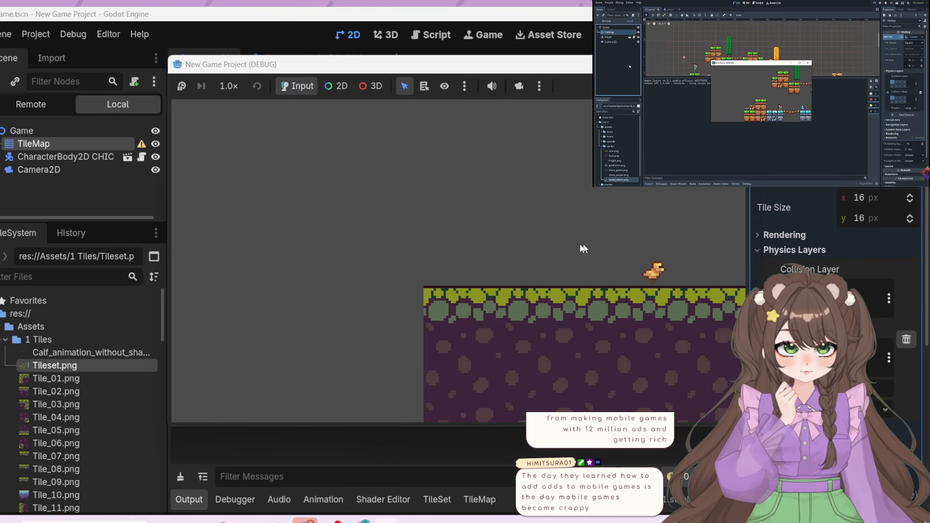
Walk and jump the chicken back and forth along the grassy ground, past the edge of the fixed camera view
key(Right)
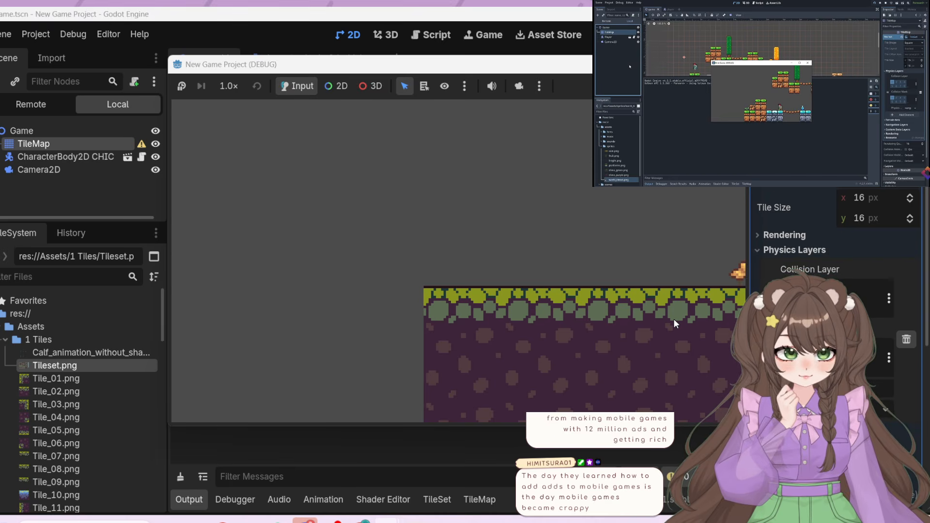
key(Left)
key(space)
key(Right)
key(space)
key(Left)
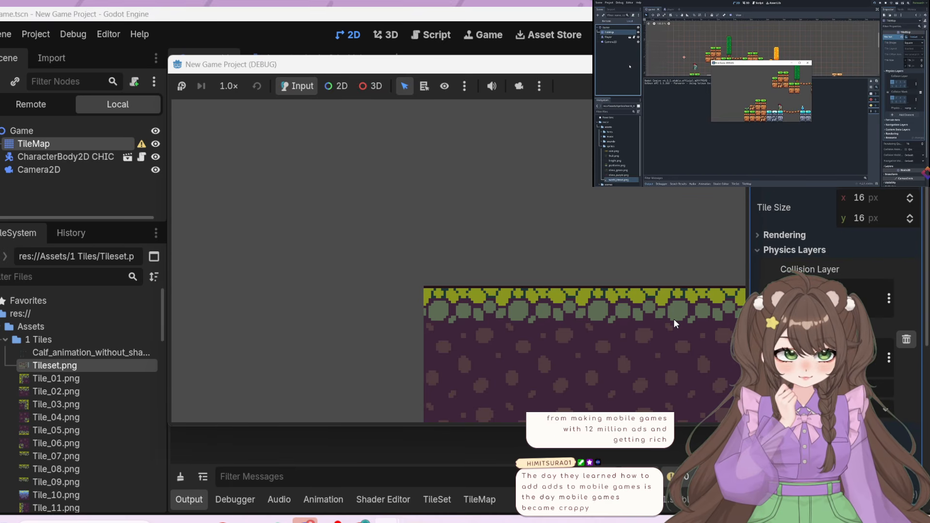
key(Right)
key(space)
key(Right)
key(Left)
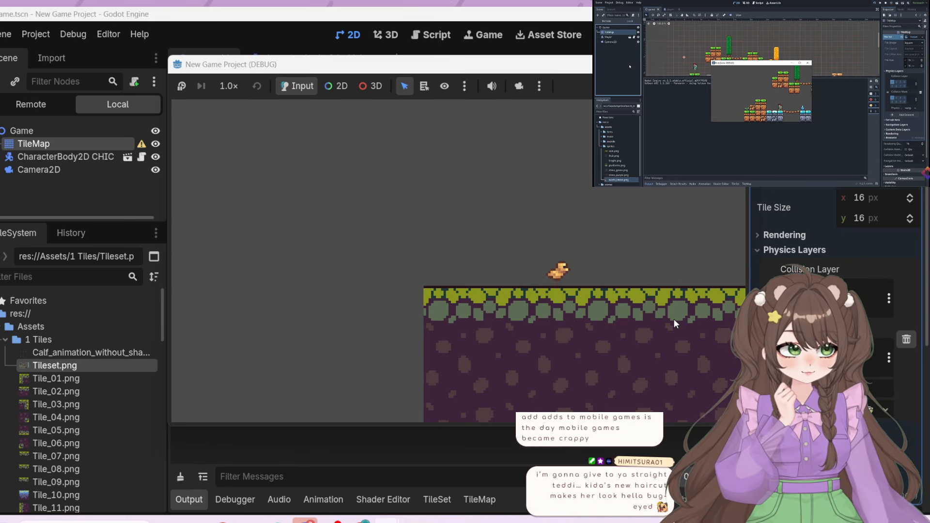
key(Right)
key(space)
key(Left)
key(space)
key(Right)
key(Left)
key(space)
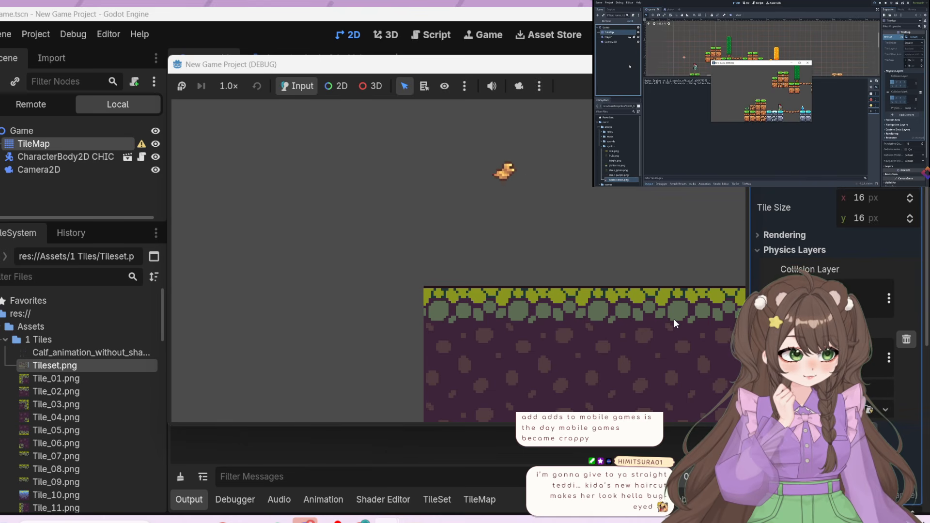
key(Right)
key(space)
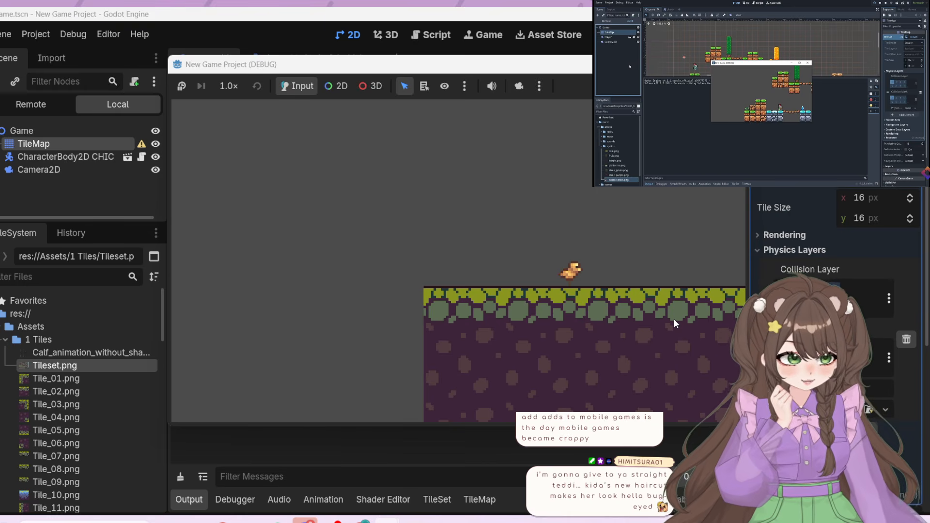
key(Right)
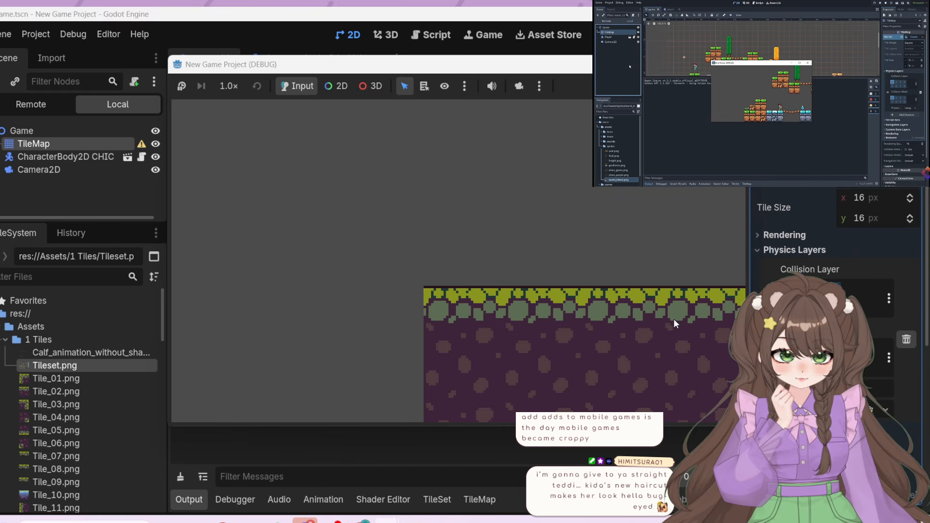
key(Left)
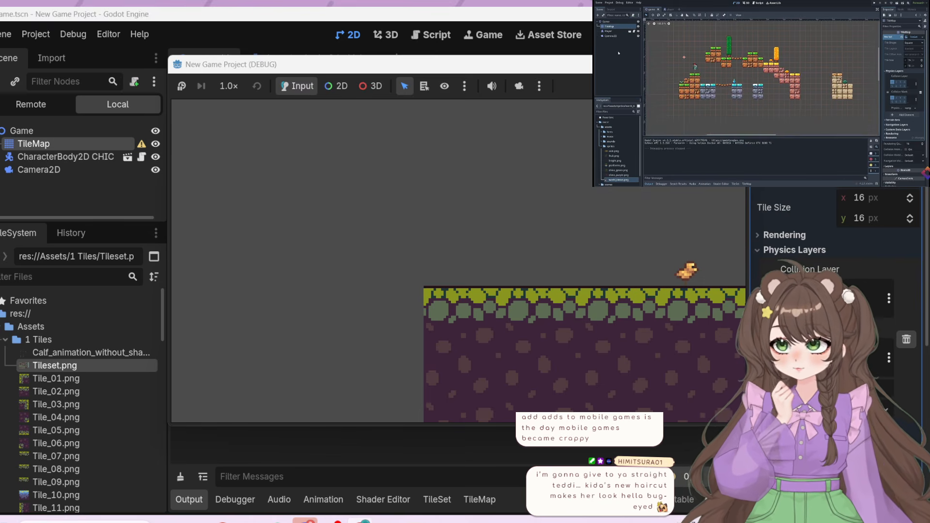
Make Camera2D a child of the chicken's CharacterBody2D and run the game, walking the chicken along the ground
click(60, 170)
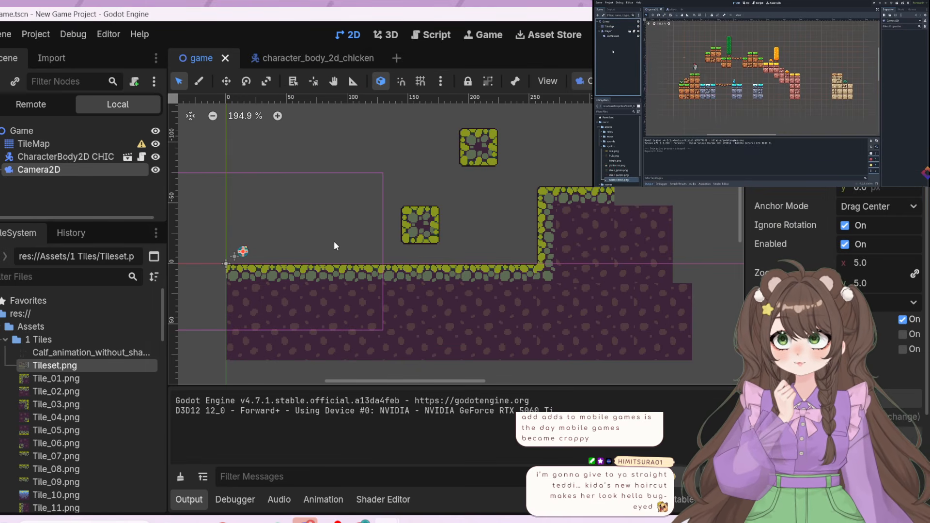
drag(49, 170, 74, 156)
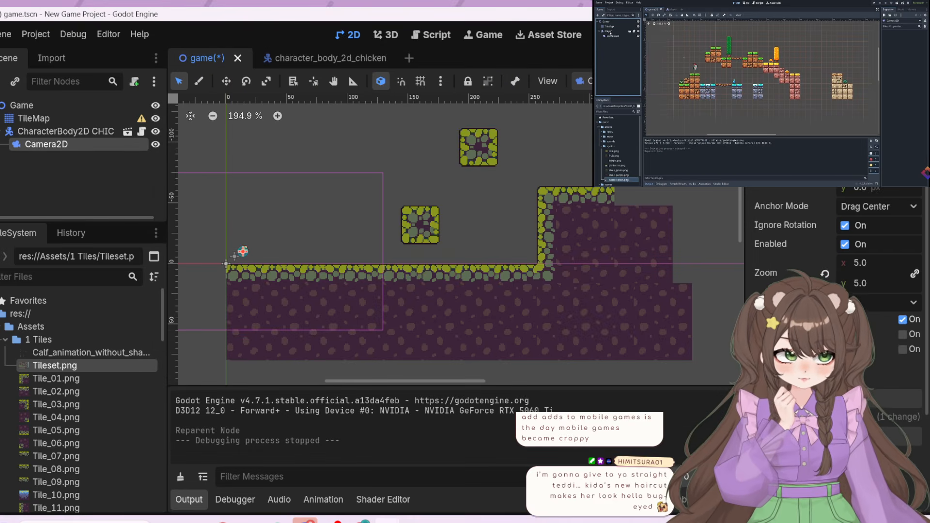
key(F5)
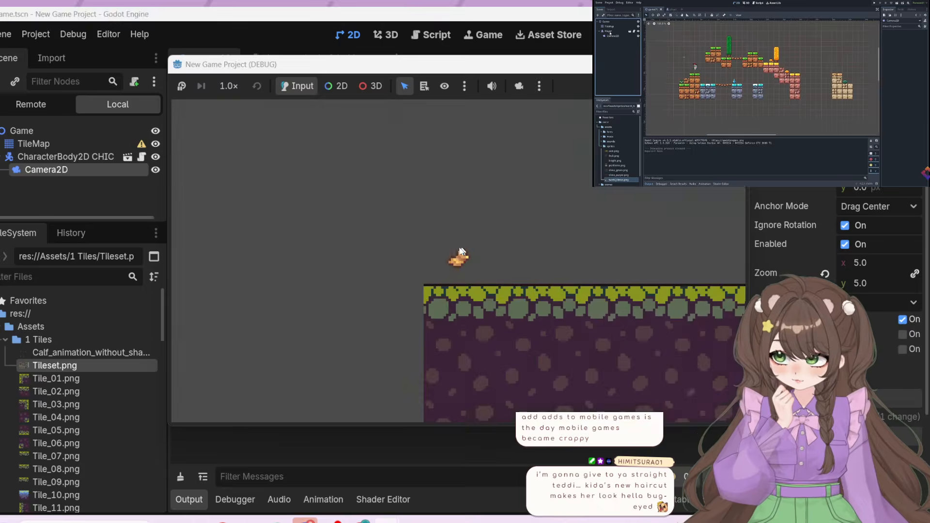
key(Right)
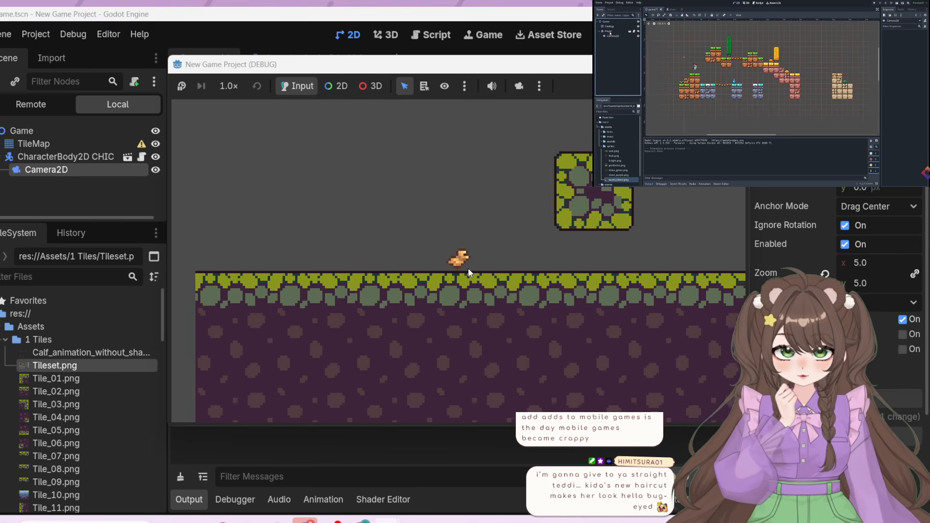
Test the following camera by jumping the chicken from the ground onto the lower floating block
key(space)
key(Right)
key(space)
key(Left)
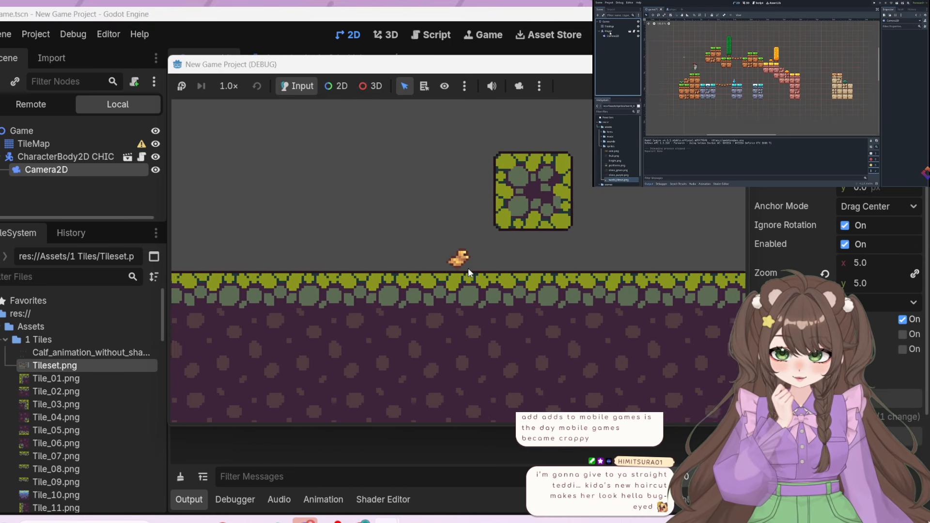
key(space)
key(Right)
key(Right)
key(Left)
key(space)
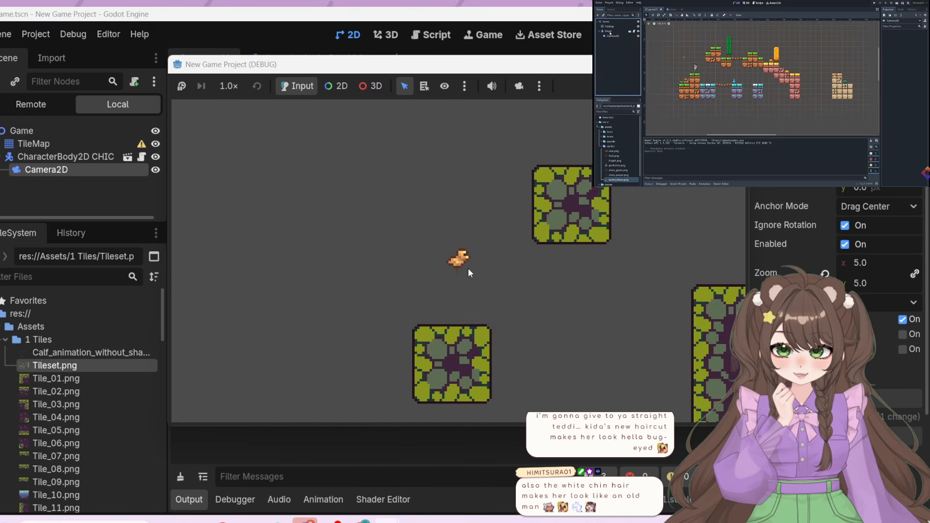
key(space)
key(Right)
key(space)
key(Left)
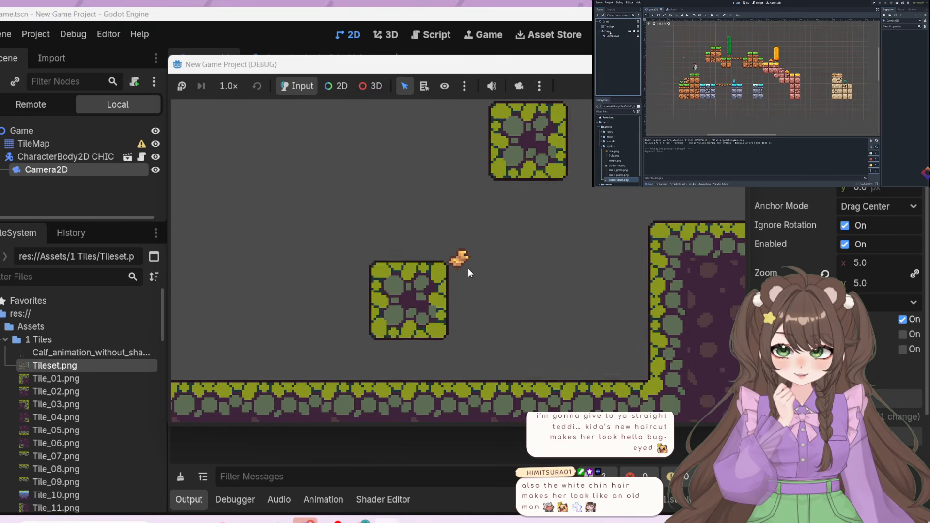
key(Left)
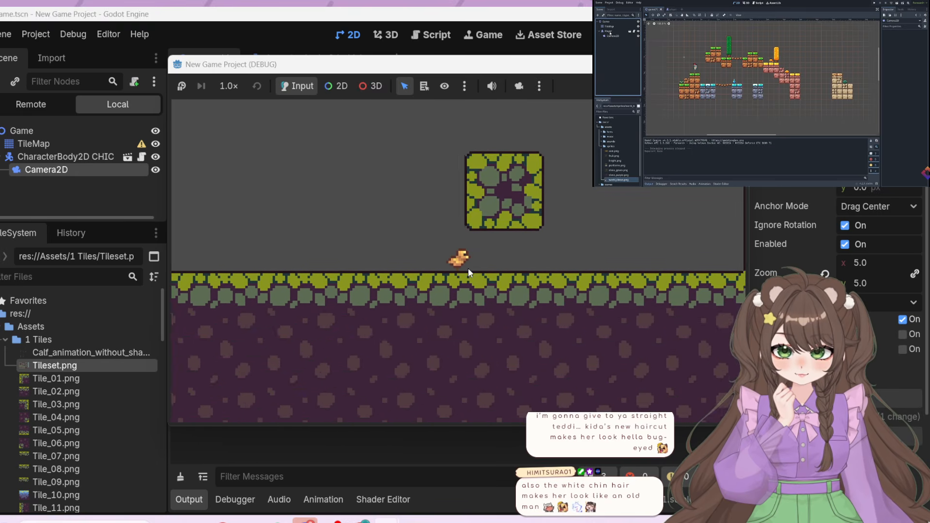
key(space)
key(Right)
key(space)
key(Left)
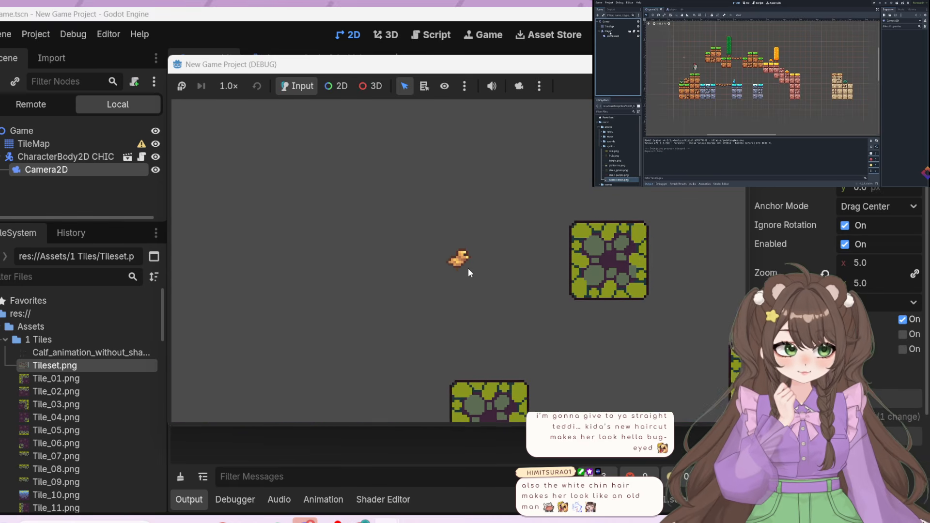
key(space)
key(Right)
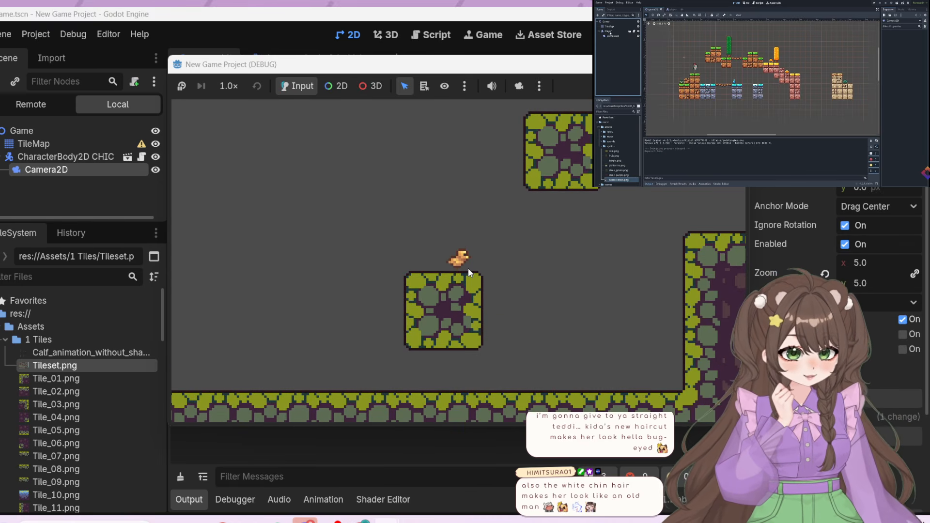
Playtest jumps from the lower floating block towards the raised cliff and back onto the block
key(space)
key(Right)
key(Right)
key(space)
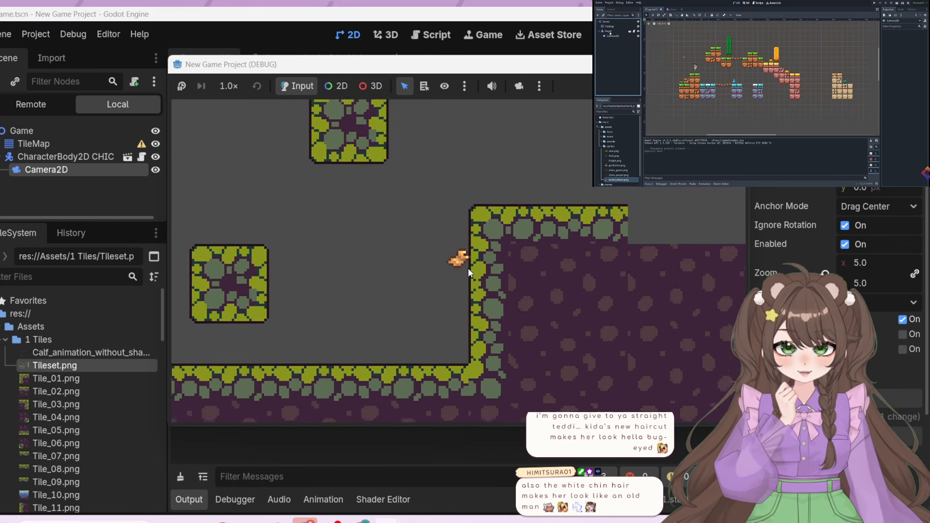
key(Left)
key(space)
key(Right)
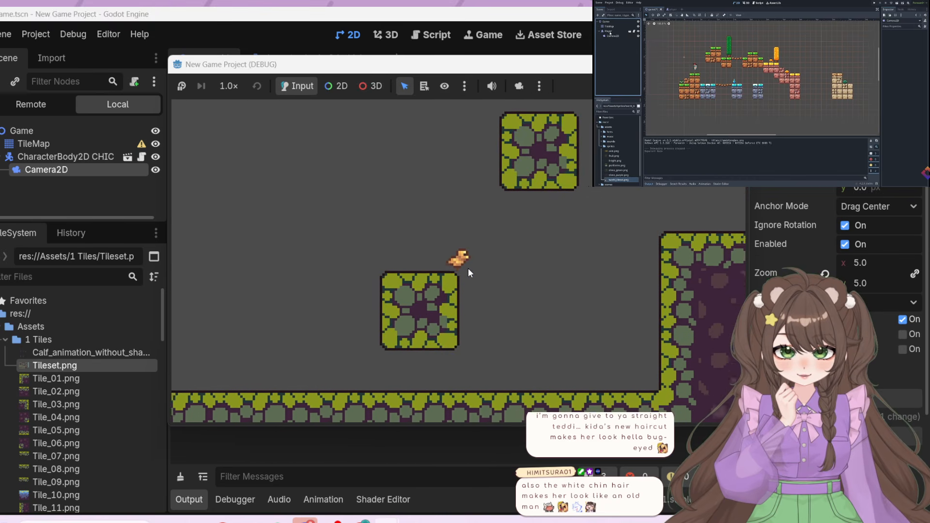
key(space)
key(Left)
key(space)
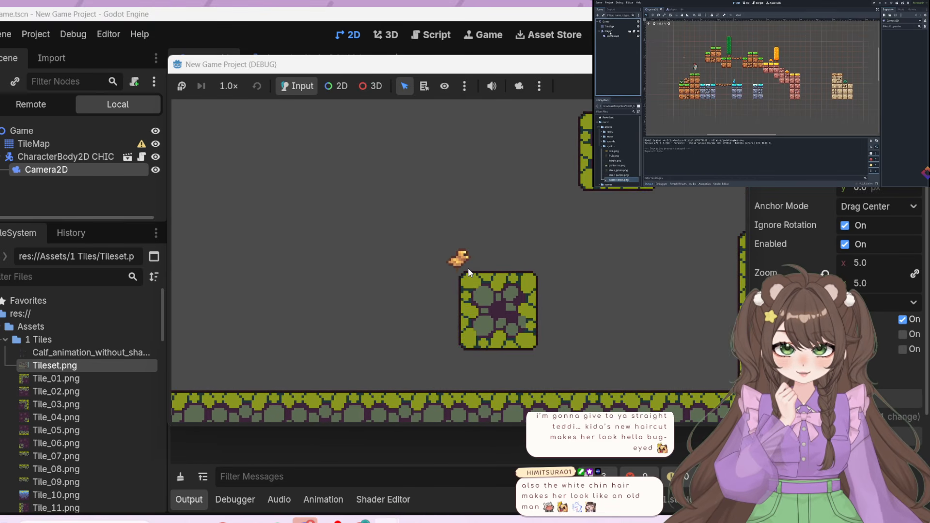
key(Right)
key(Left)
key(space)
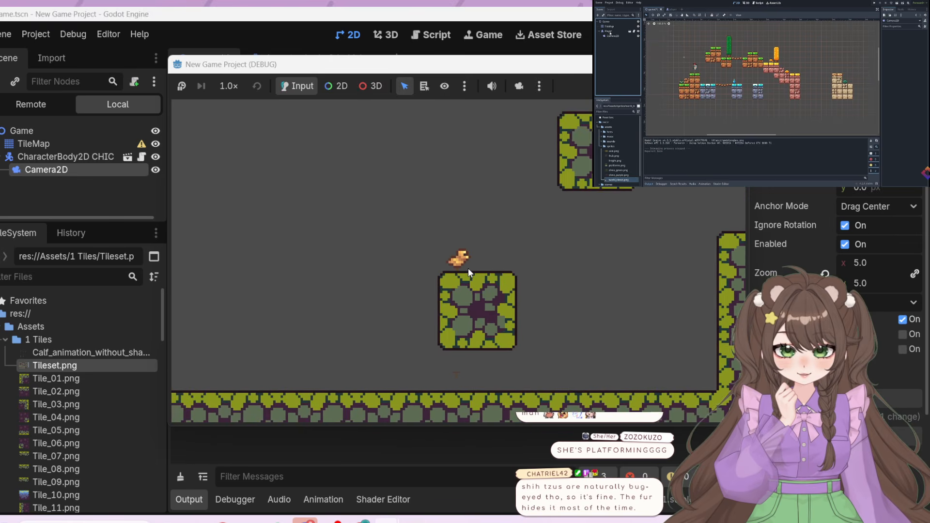
key(Right)
key(space)
key(Right)
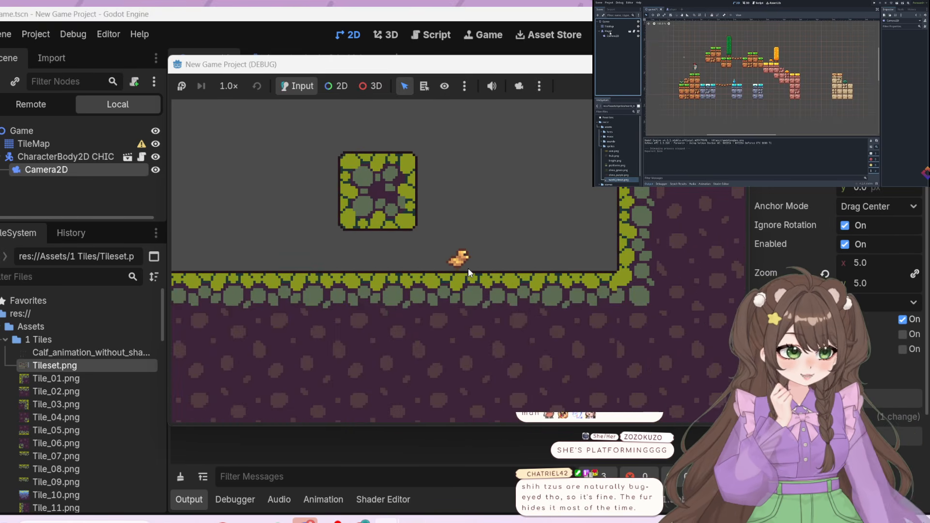
key(space)
key(Left)
key(space)
key(Left)
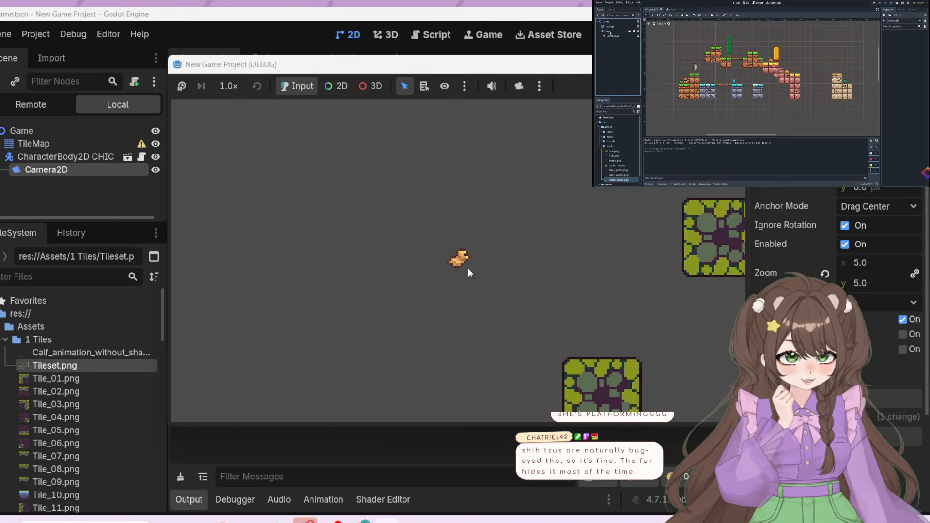
key(Right)
key(space)
key(space)
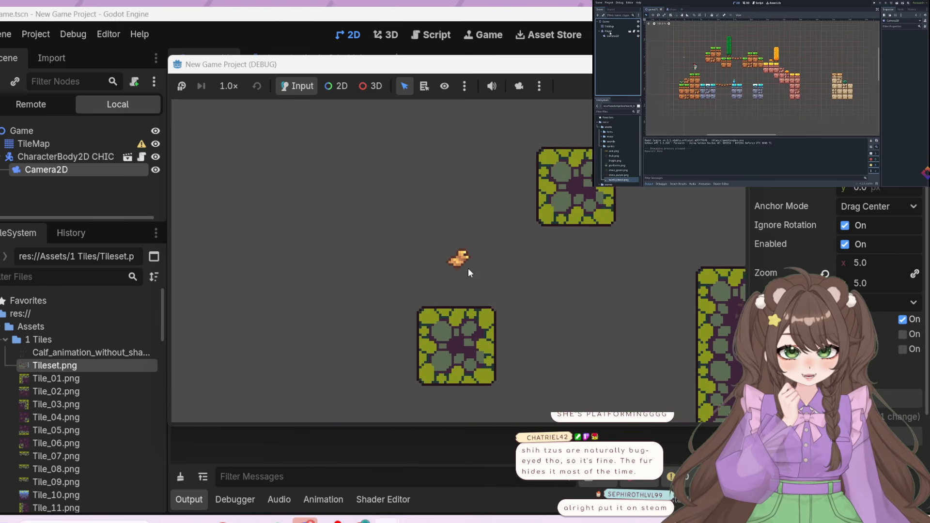
key(Right)
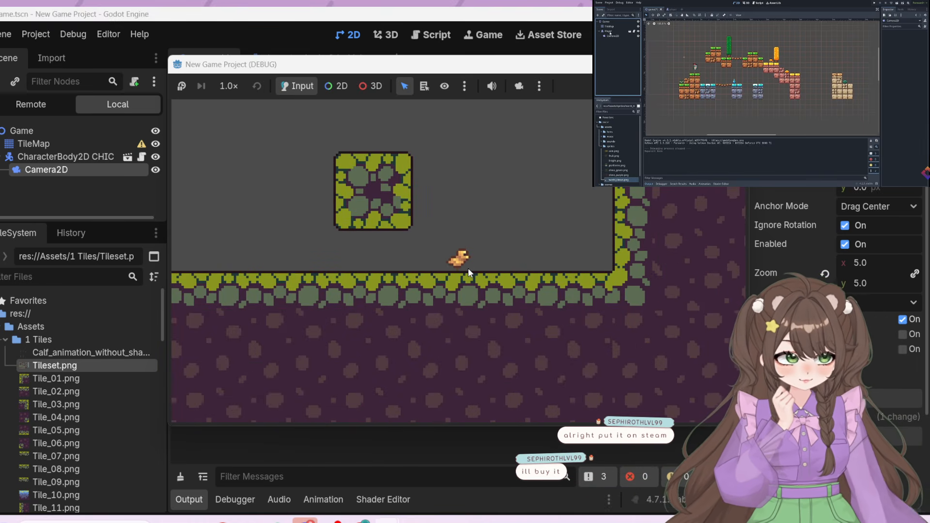
key(space)
key(Left)
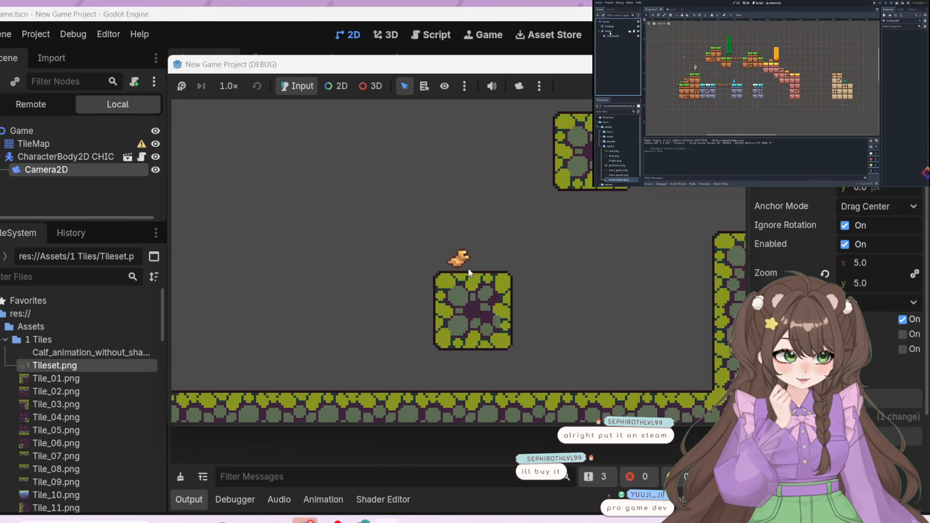
key(space)
key(Right)
key(Right)
key(Left)
key(space)
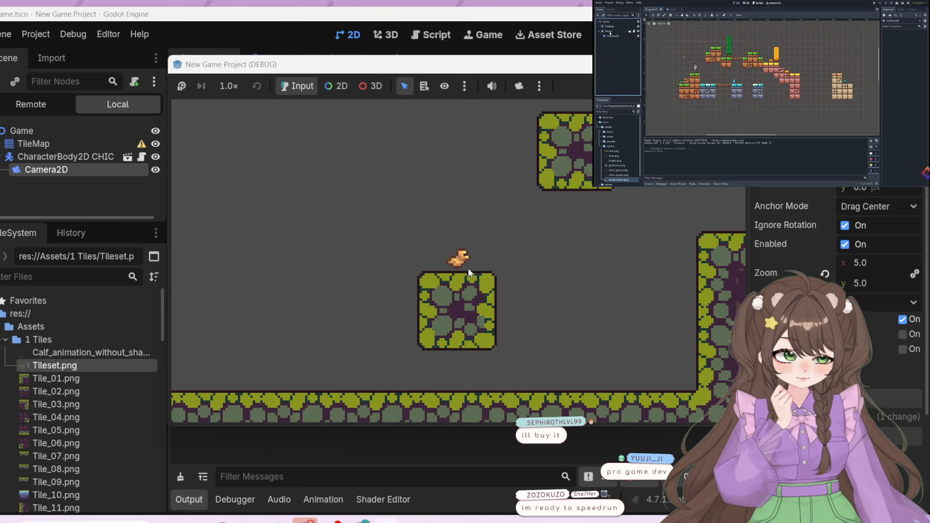
Try to reach the upper floating block and the cliff top with the chicken, jumping from the lower block
key(space)
key(Right)
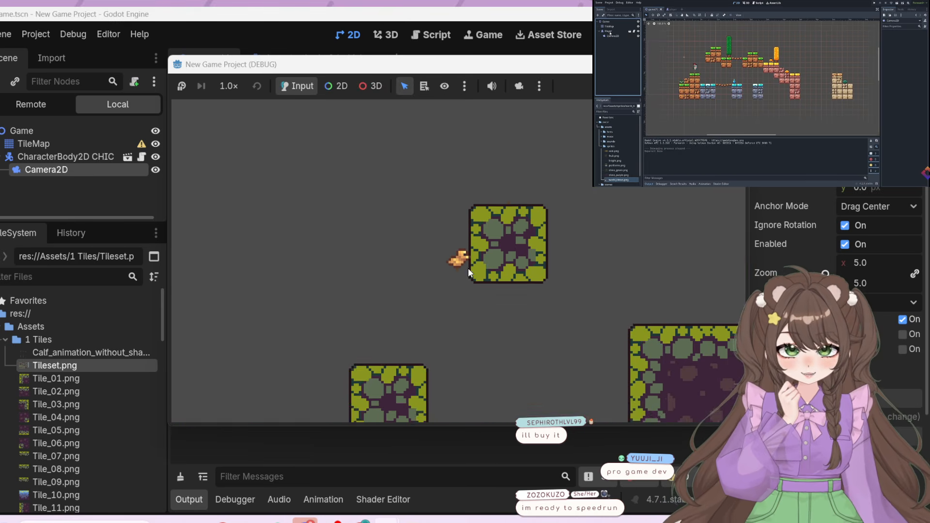
key(space)
key(space)
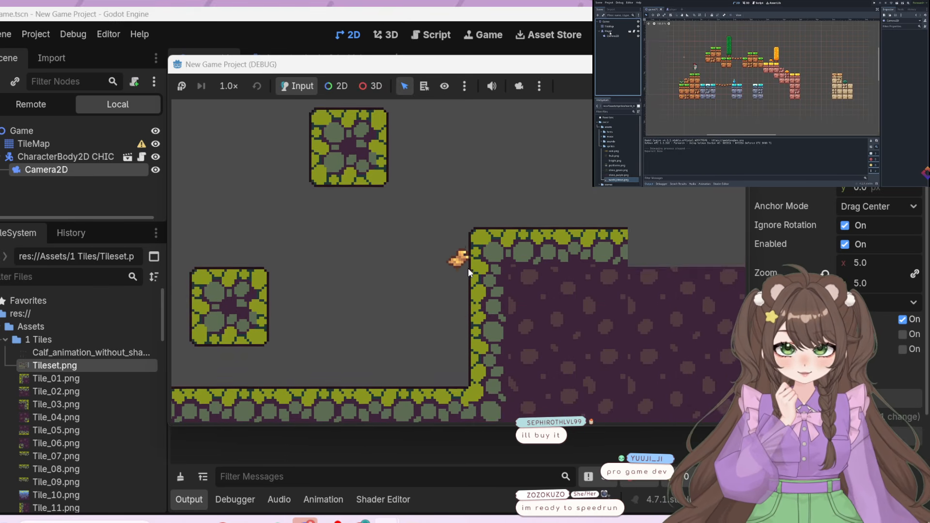
key(space)
key(Left)
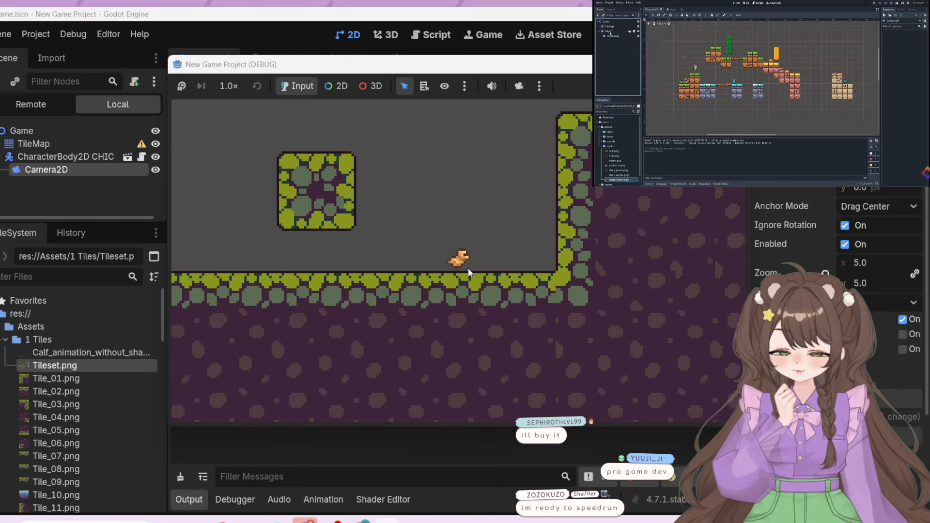
key(space)
key(Right)
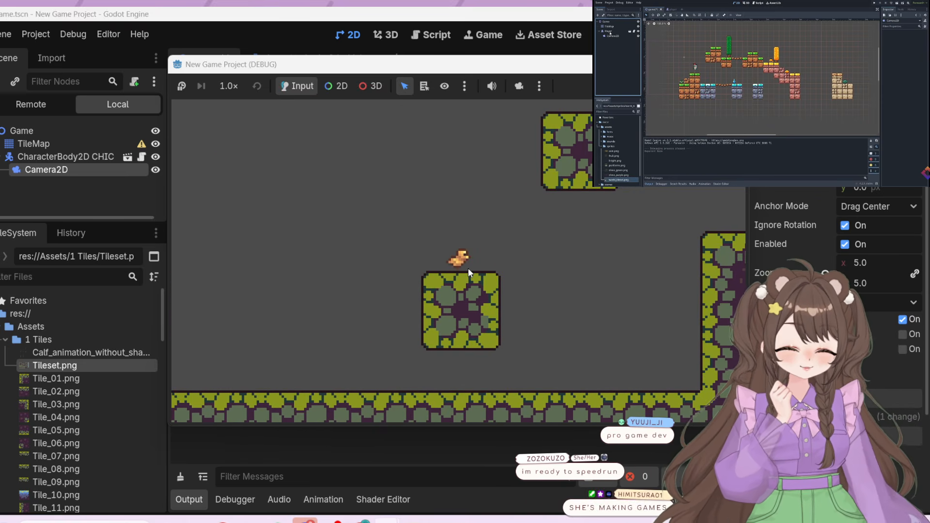
key(Left)
key(space)
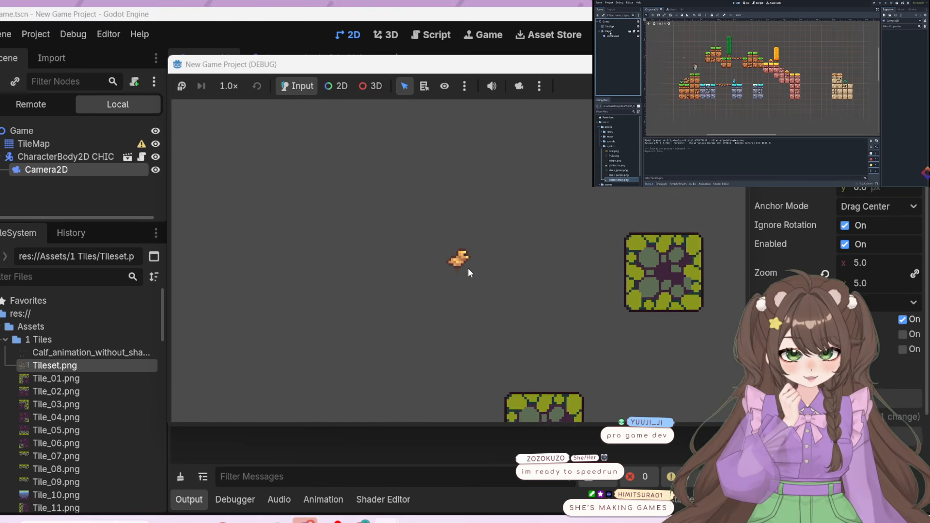
key(Right)
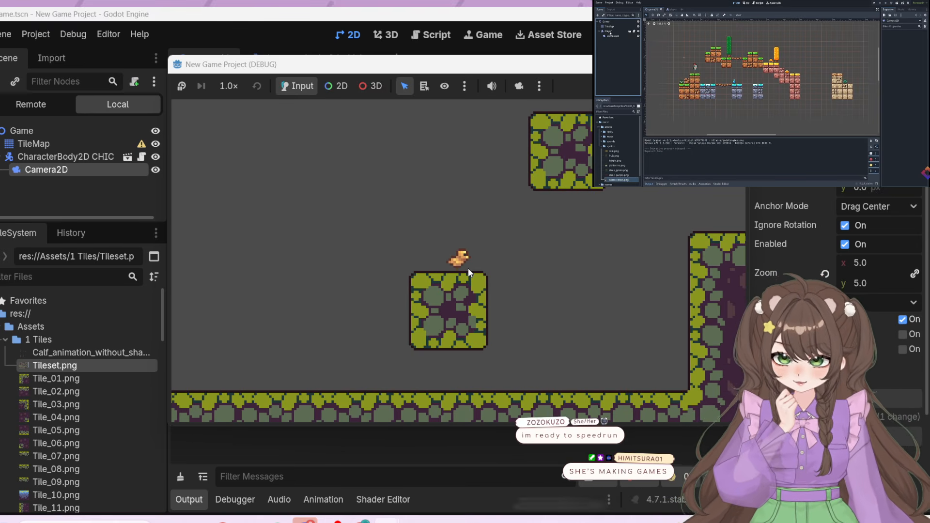
key(Left)
key(Right)
key(Left)
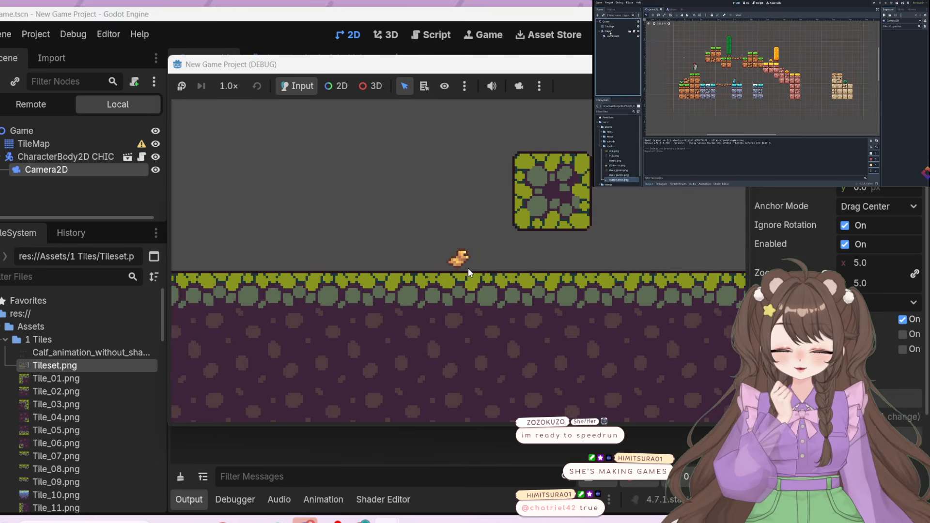
key(space)
key(Right)
key(Right)
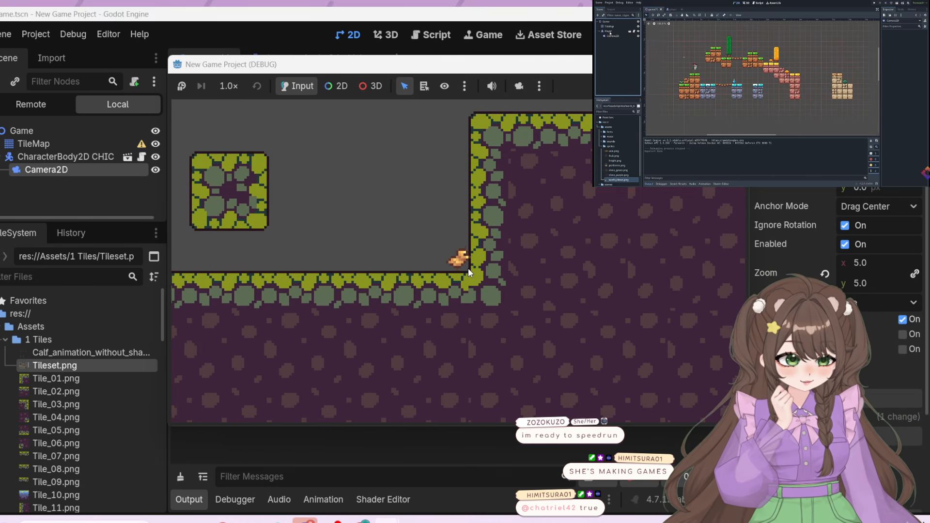
Playtest the chicken walking back along the ground and jumping onto the lower floating block, and close the running game
key(Left)
key(space)
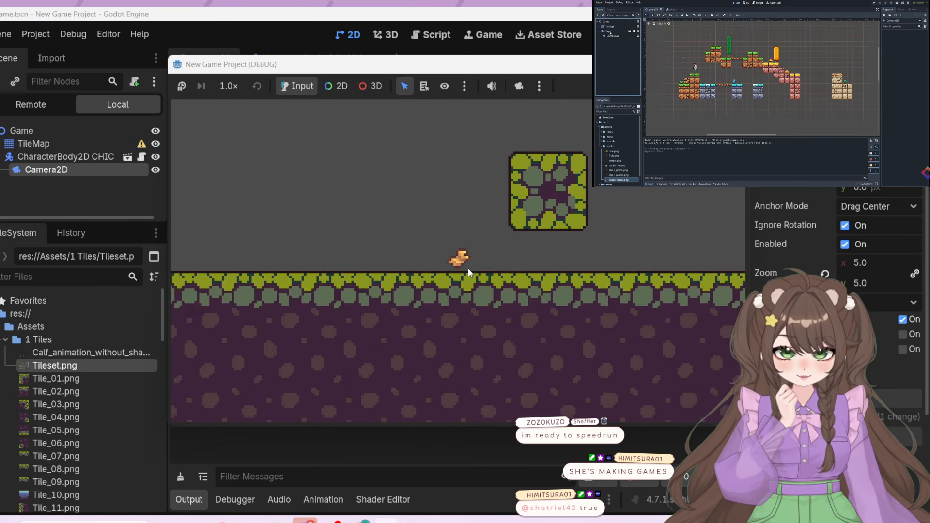
key(space)
key(Right)
key(Left)
key(space)
key(Right)
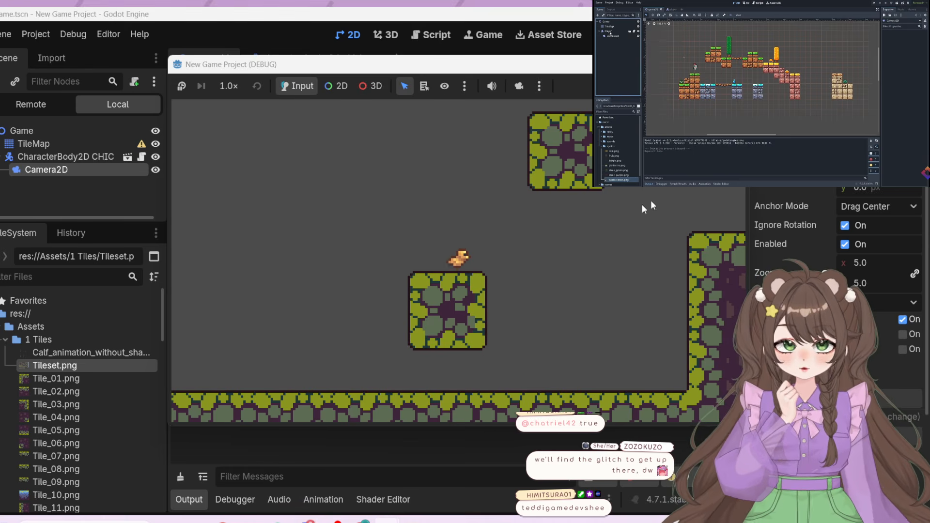
click(733, 64)
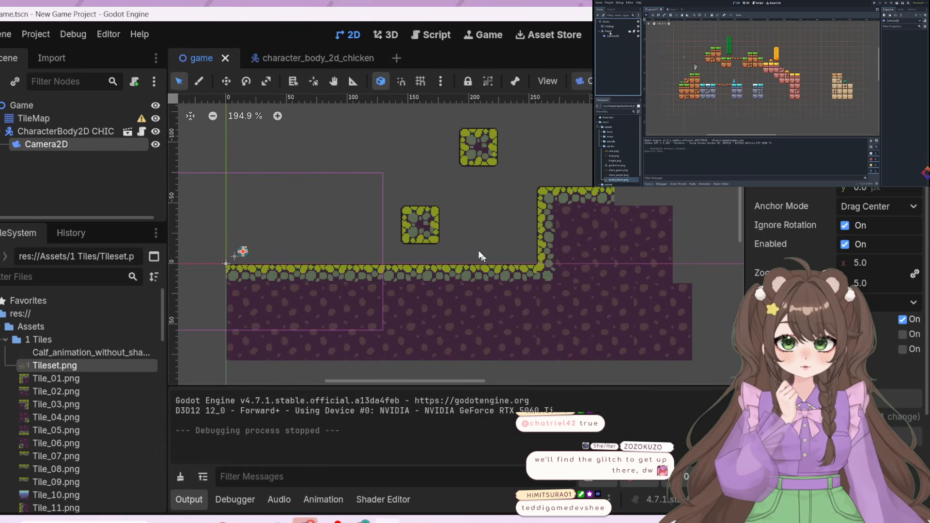
Select the TileMap node and bring up its tile painting editor with the Tileset.png tiles
click(59, 117)
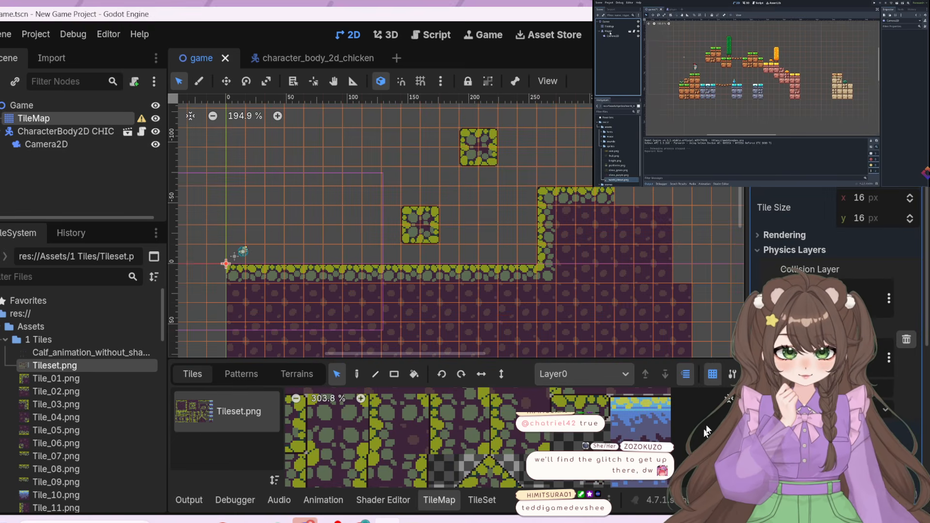
click(481, 499)
click(442, 499)
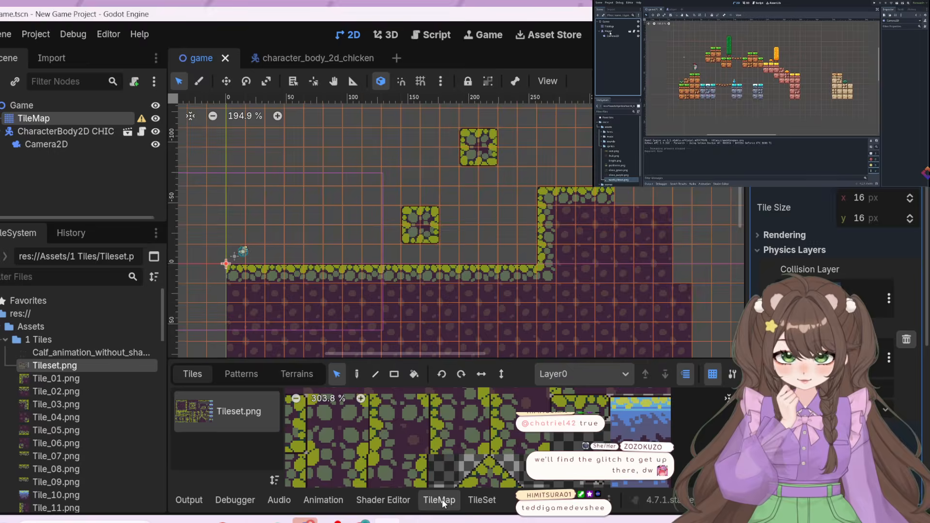
click(480, 499)
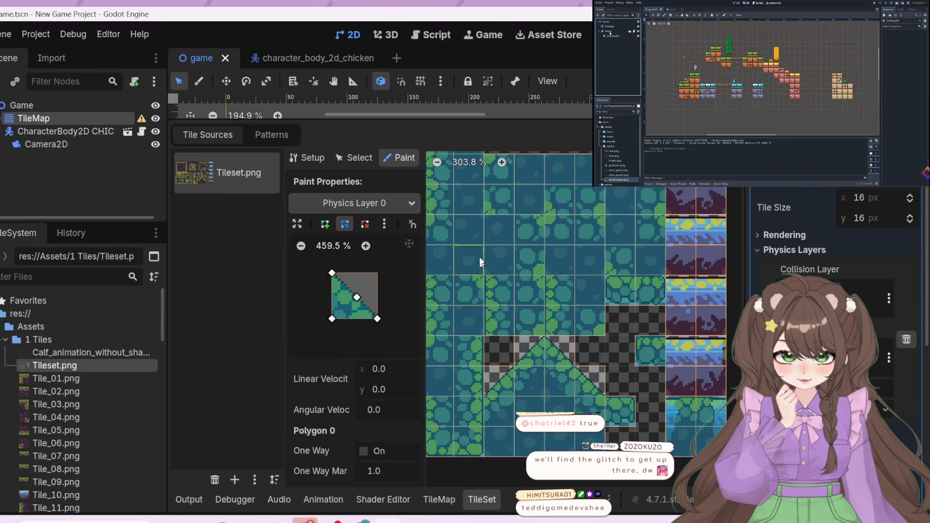
click(439, 500)
click(451, 444)
scroll(450, 443, down, 3)
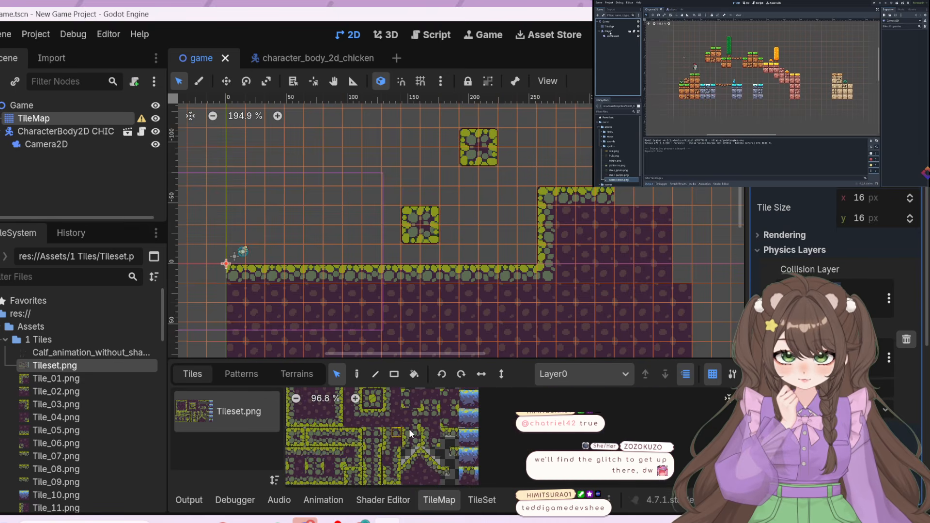
Erase both floating blocks and the cliff's grassy edge tiles from the tile map
scroll(507, 294, up, 1)
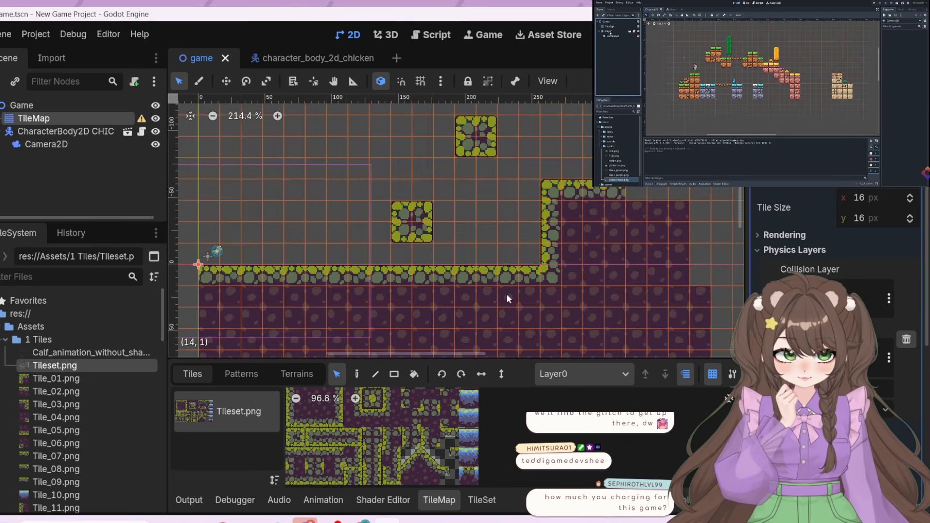
scroll(455, 285, down, 2)
click(412, 245)
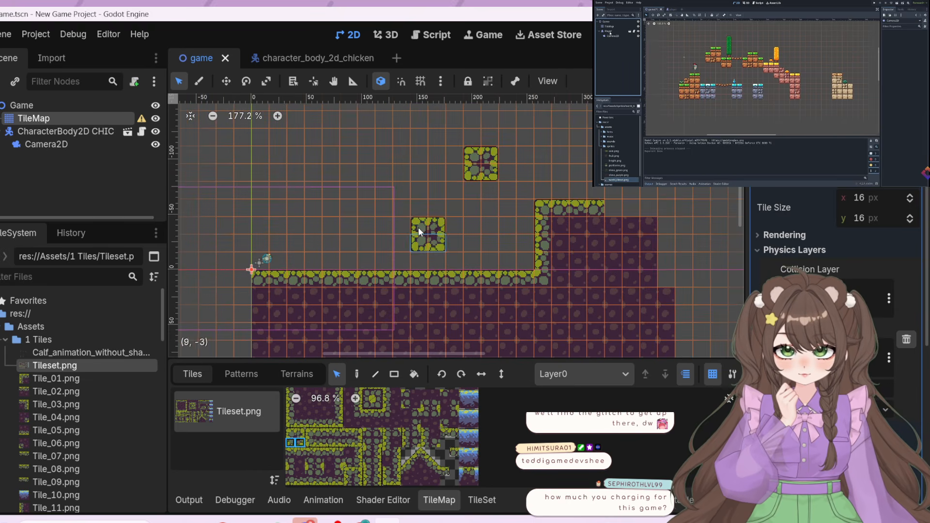
click(431, 245)
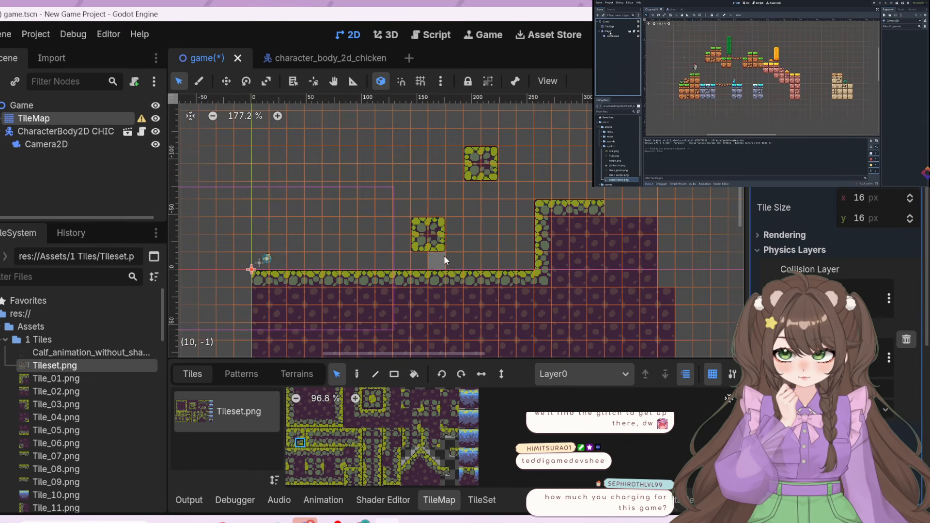
click(357, 375)
right_drag(411, 246, 431, 217)
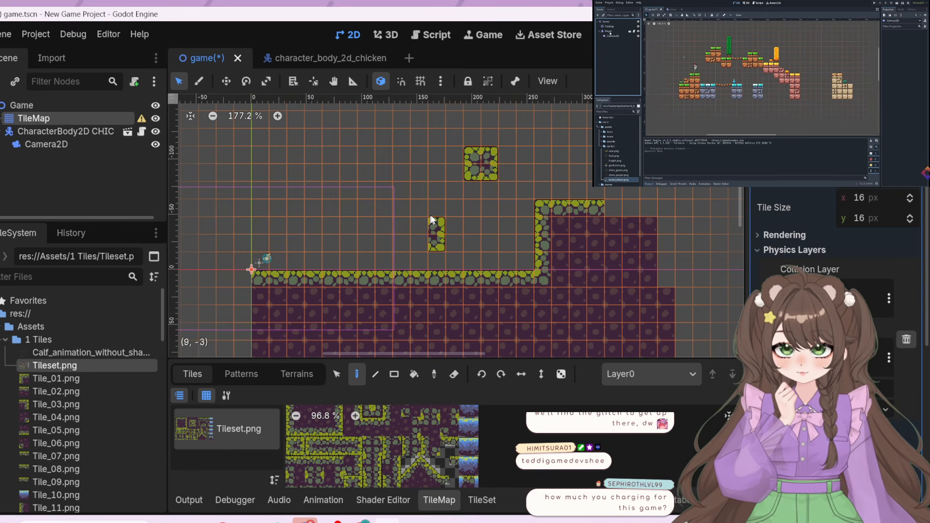
right_drag(473, 144, 487, 161)
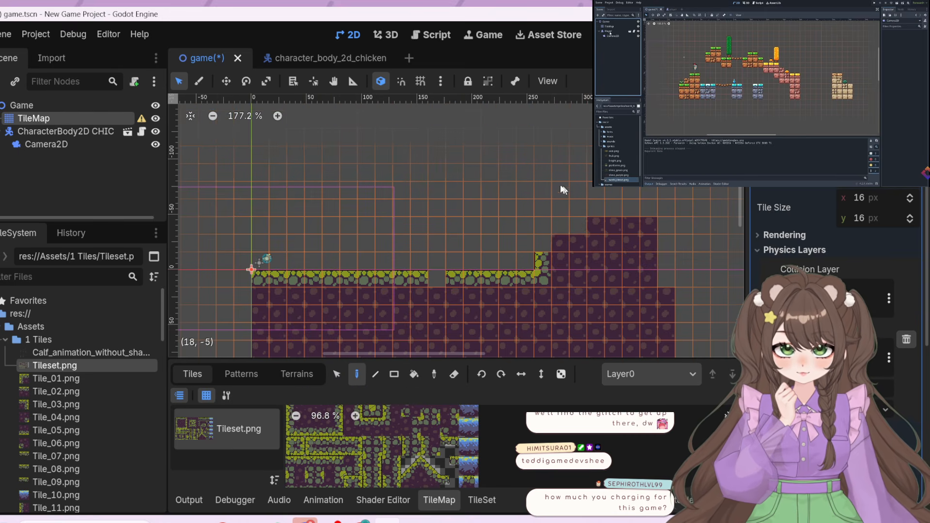
Patch the one-tile gap in the ground surface with a grassy top-edge tile from Tileset.png
scroll(334, 436, down, 3)
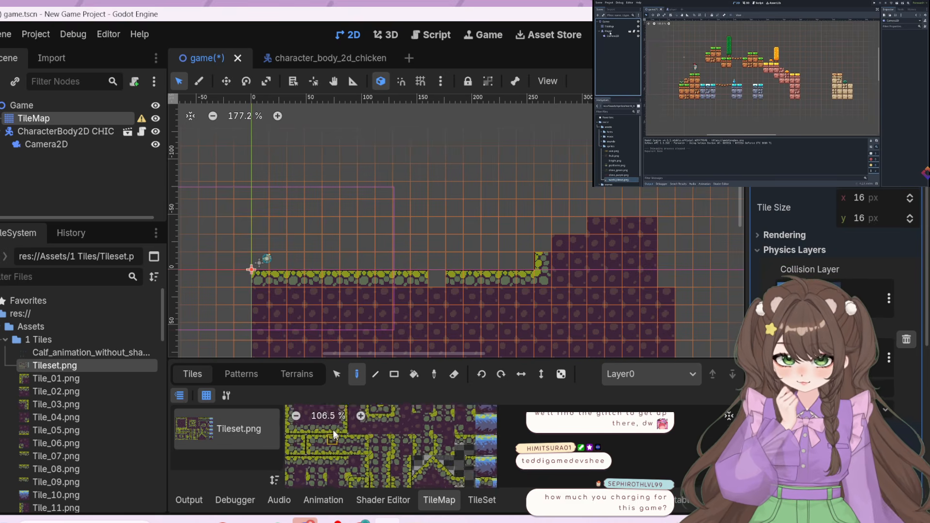
scroll(305, 424, up, 2)
middle_drag(451, 426, 478, 459)
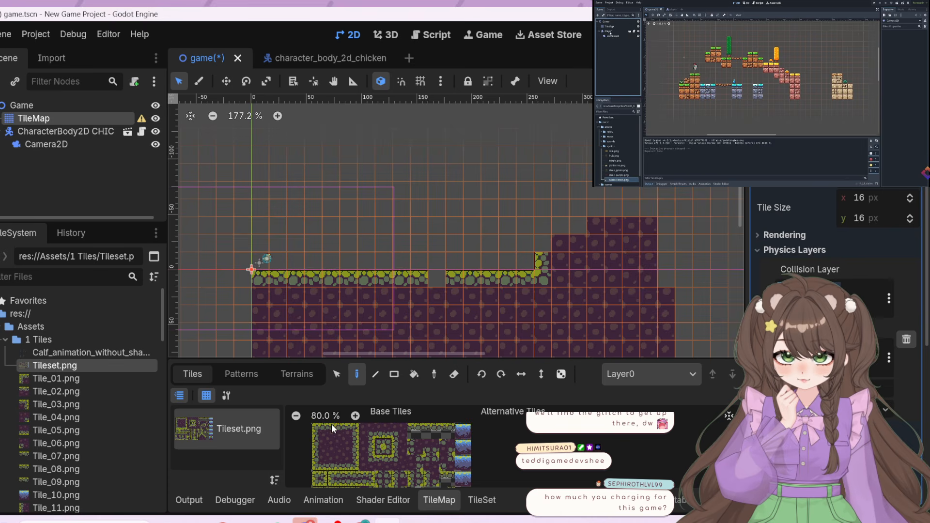
scroll(331, 423, up, 2)
middle_drag(398, 435, 458, 438)
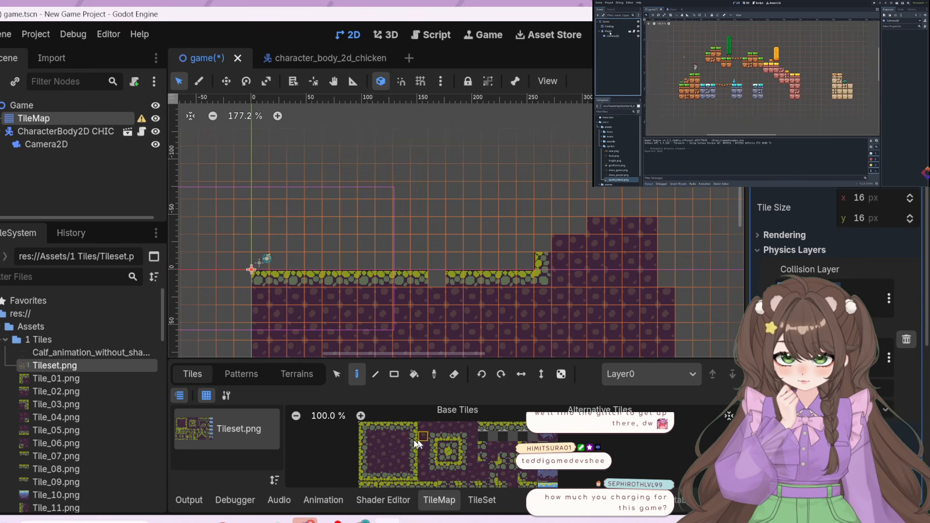
click(394, 427)
click(442, 277)
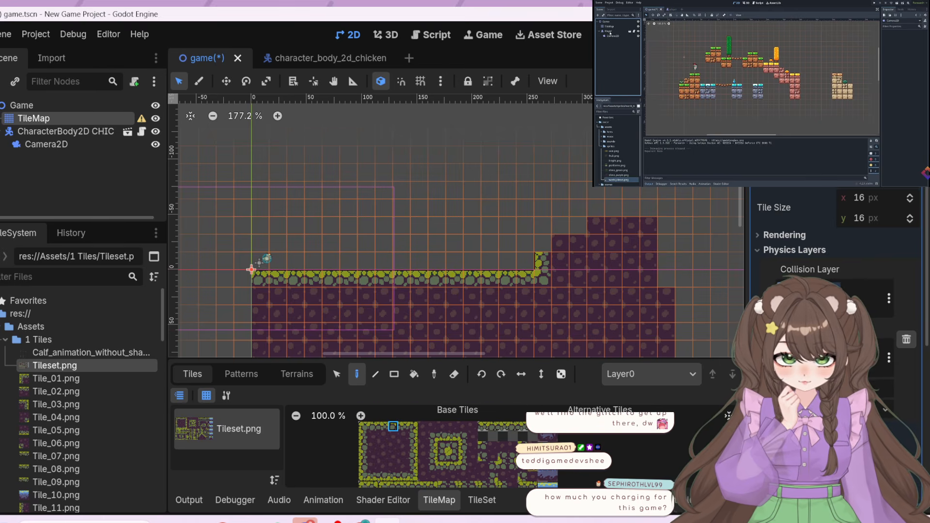
Paint a slope base tile at (14, -1) and diagonal grassy tiles at (15, -2) and (14, -2) in front of the cliff
middle_drag(529, 463, 487, 471)
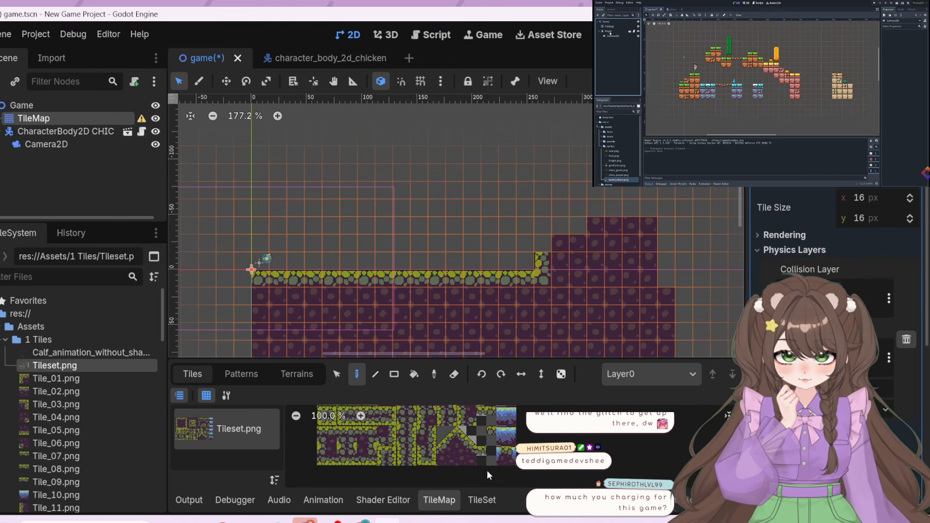
click(442, 451)
click(508, 260)
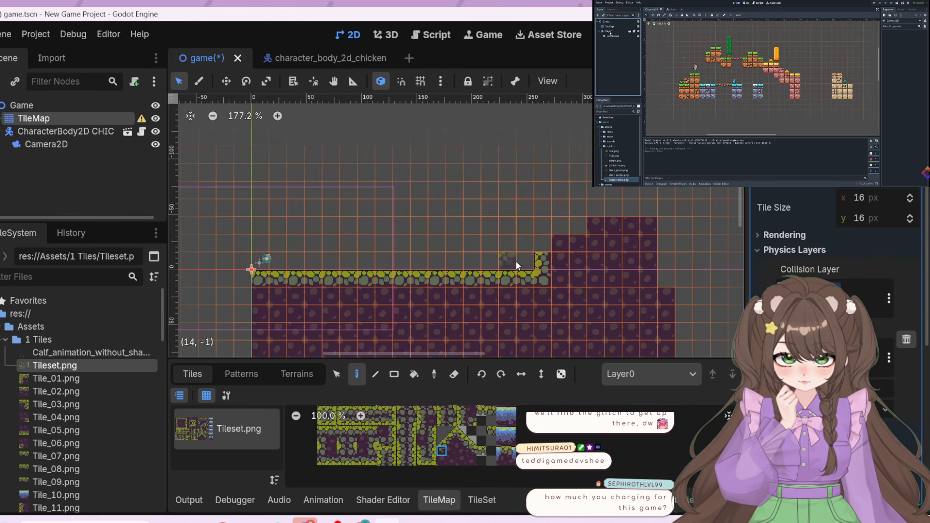
click(443, 440)
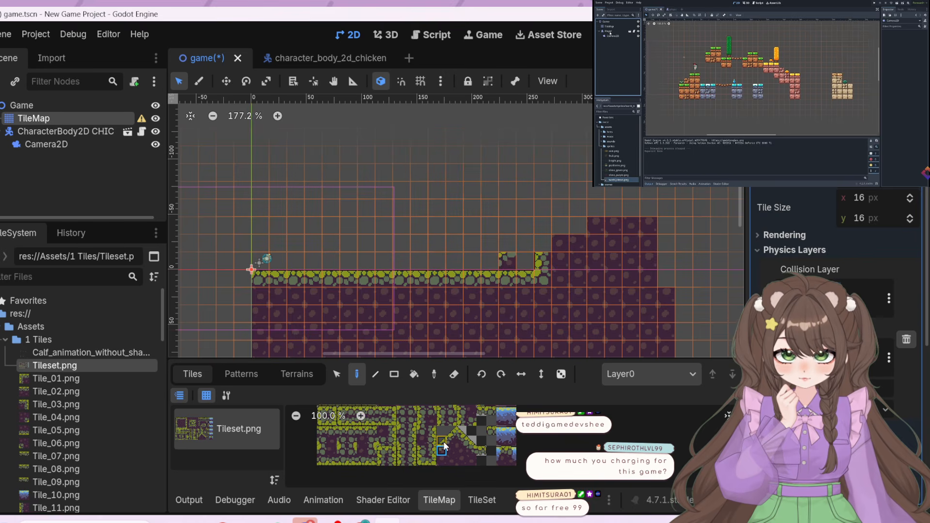
click(524, 249)
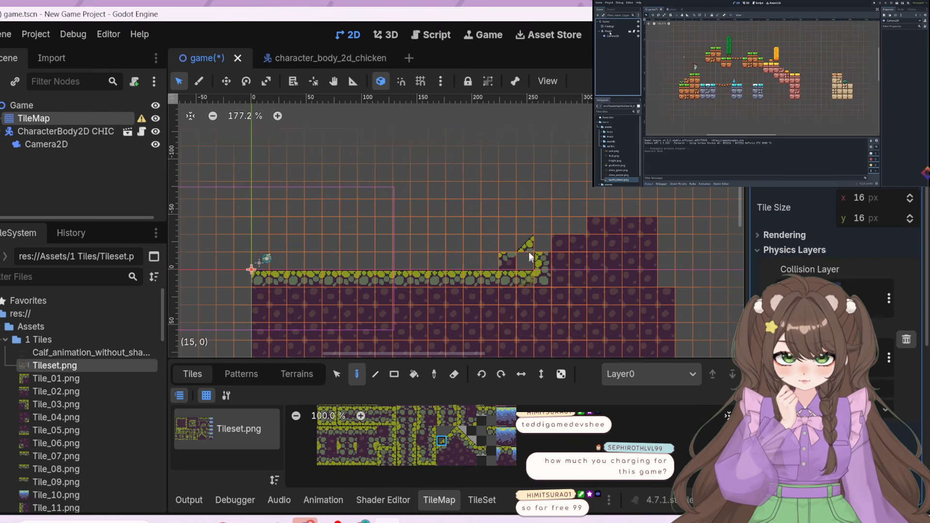
click(508, 244)
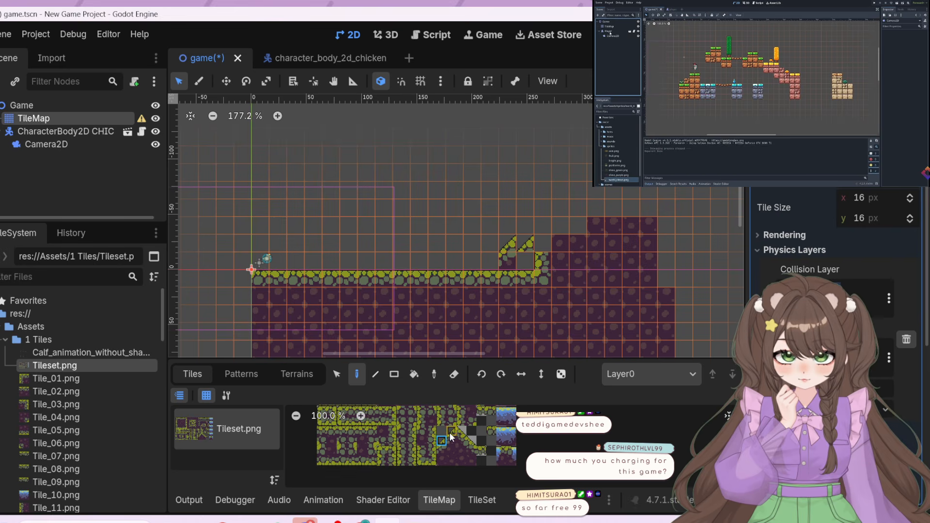
Extend the grassy slope diagonally upward with tiles at (15, -3) and (16, -4)
click(521, 224)
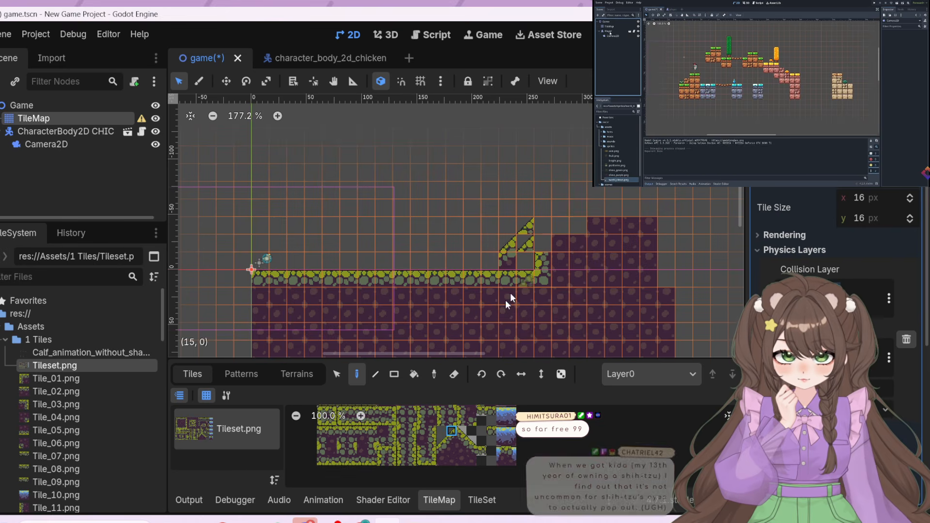
click(462, 432)
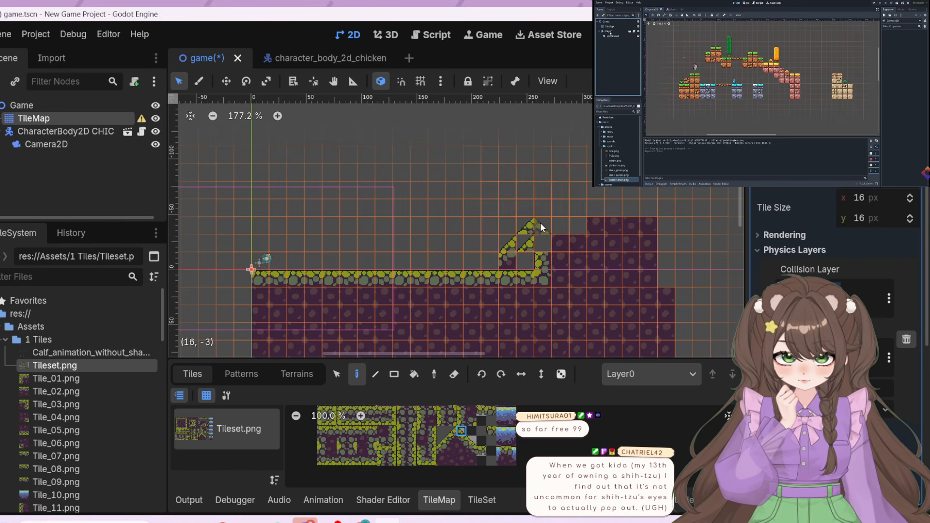
click(452, 428)
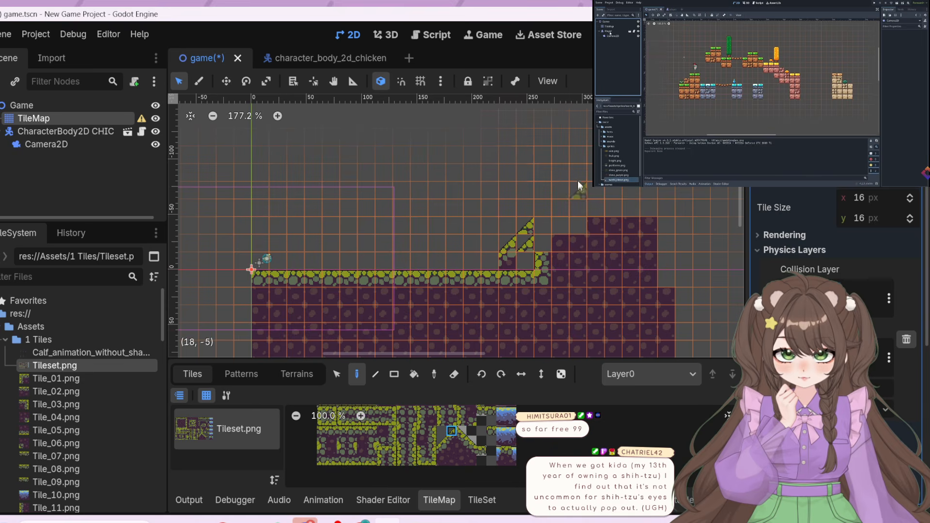
click(550, 214)
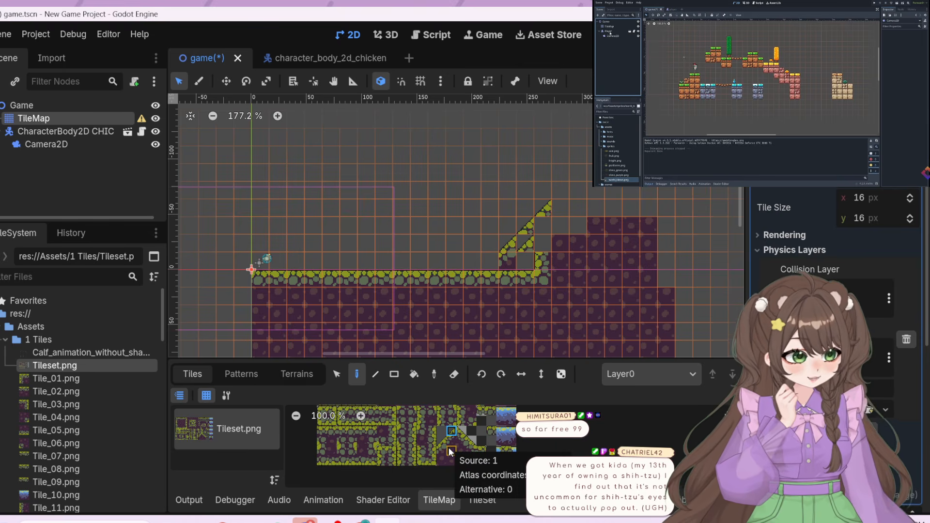
Fill the area beneath the slope with plain purple dirt tiles, replacing the remaining cliff edge and the ground surface there
click(443, 451)
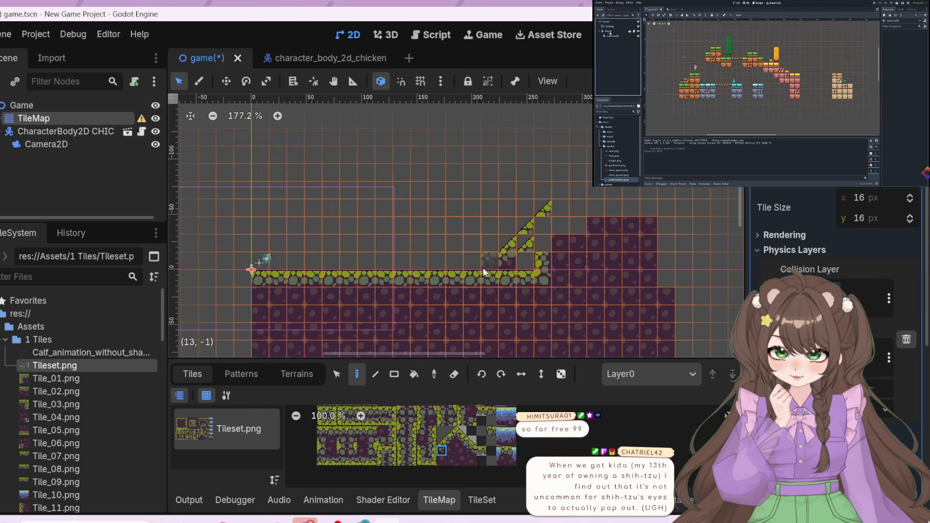
click(451, 451)
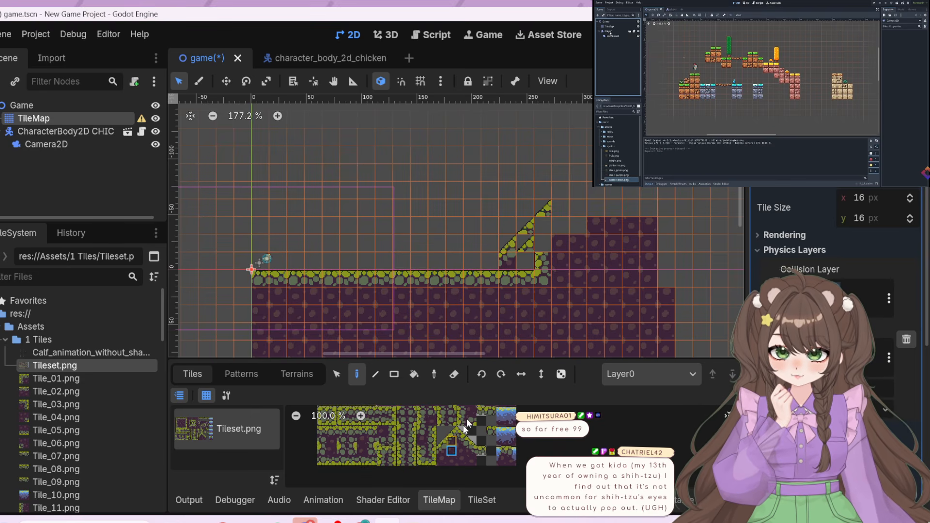
mouse_move(527, 253)
mouse_down()
mouse_move(545, 222)
mouse_move(555, 231)
mouse_move(547, 287)
mouse_up()
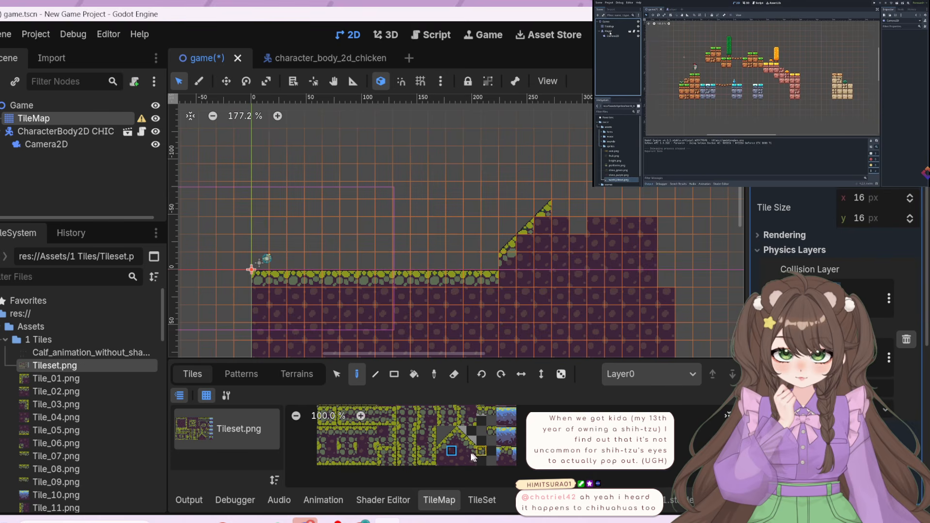
click(453, 453)
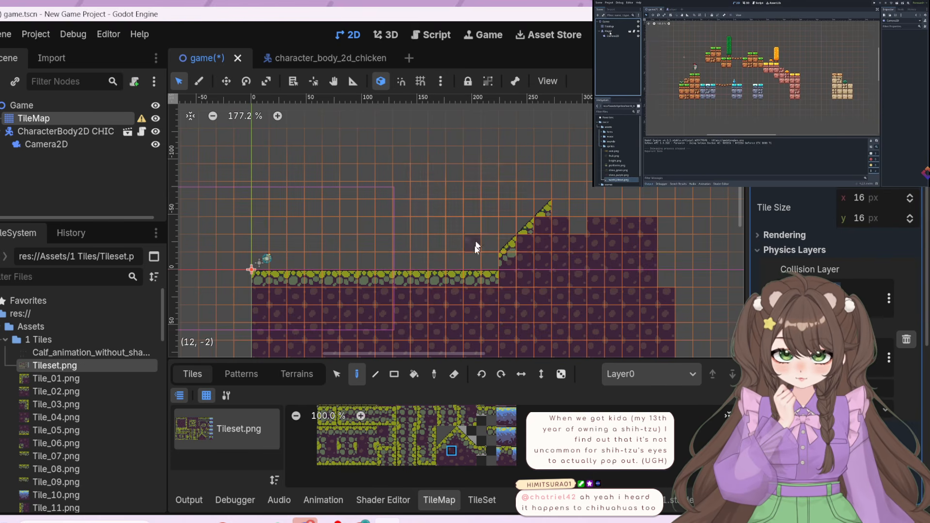
click(394, 374)
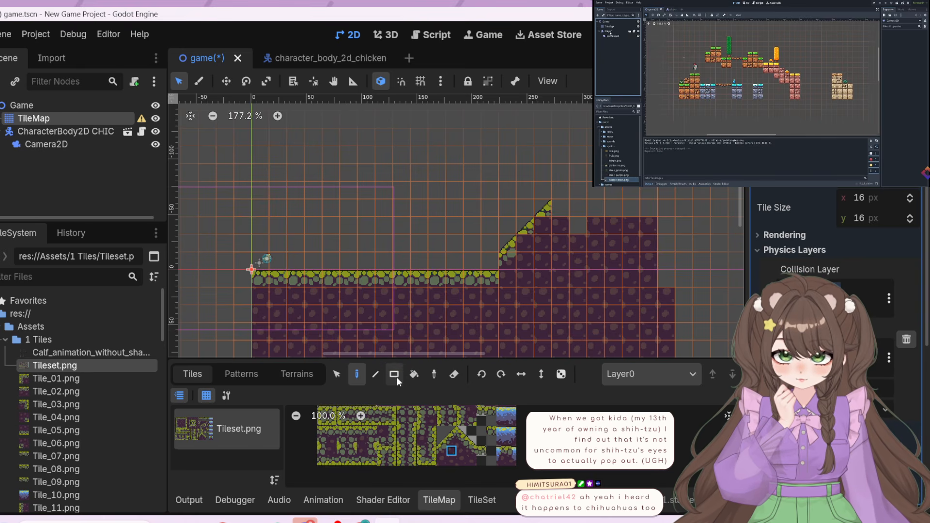
drag(489, 190, 542, 261)
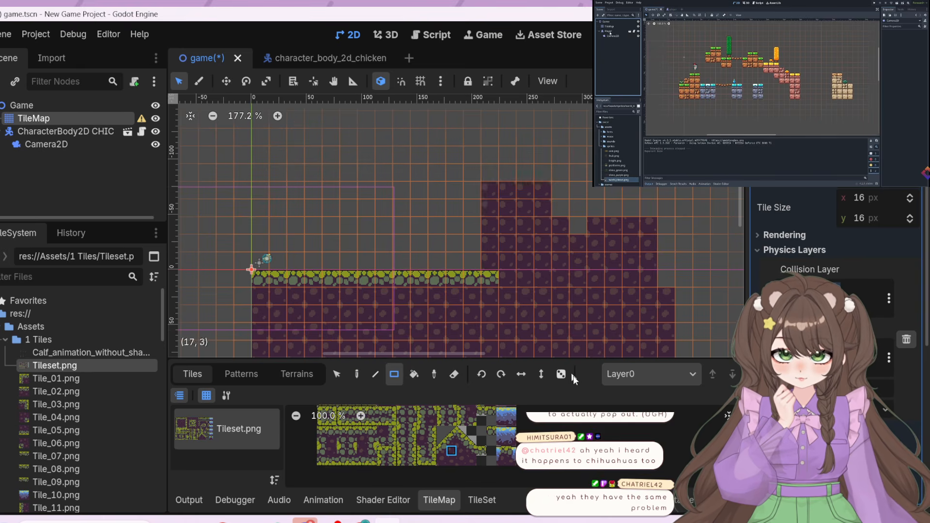
key(ctrl+z)
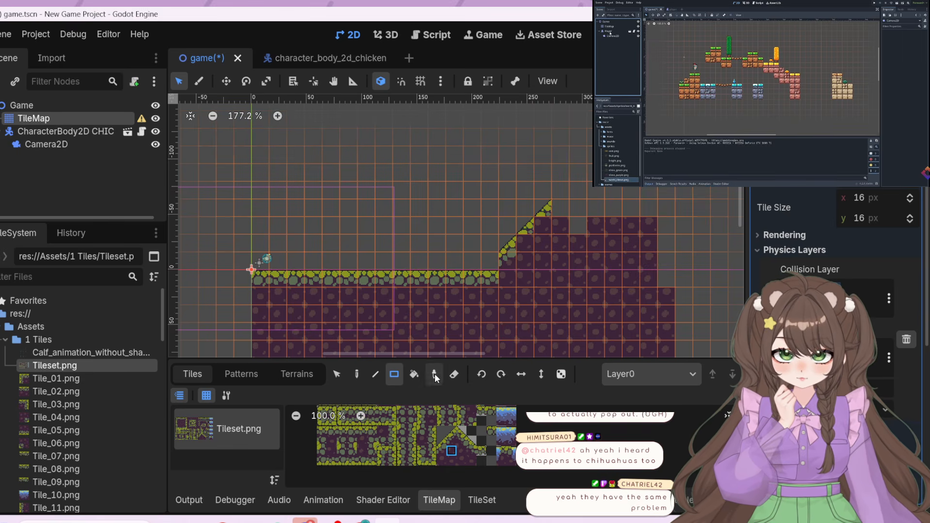
Select the slope tiles with the dirt beneath them and move them down one tile to meet the ground surface
click(345, 376)
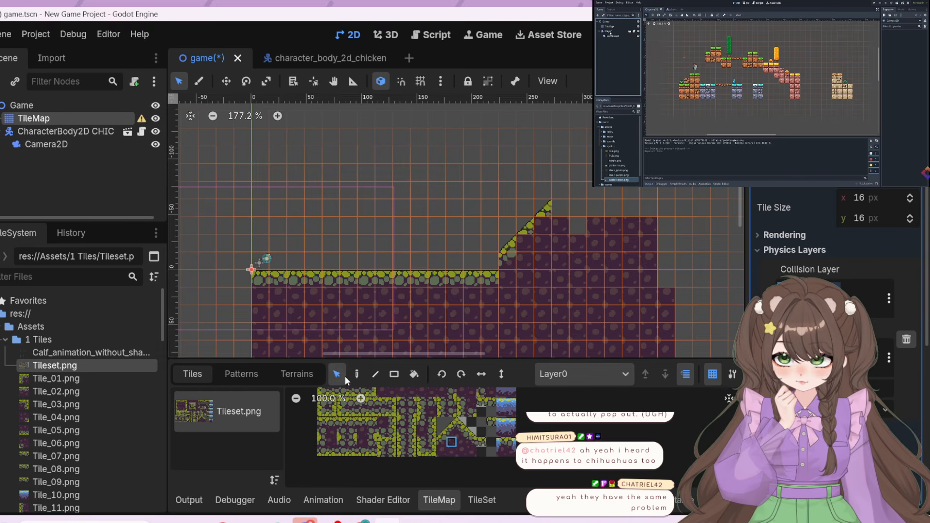
drag(541, 231, 547, 210)
mouse_move(526, 273)
mouse_down()
mouse_move(523, 249)
mouse_move(529, 273)
mouse_up()
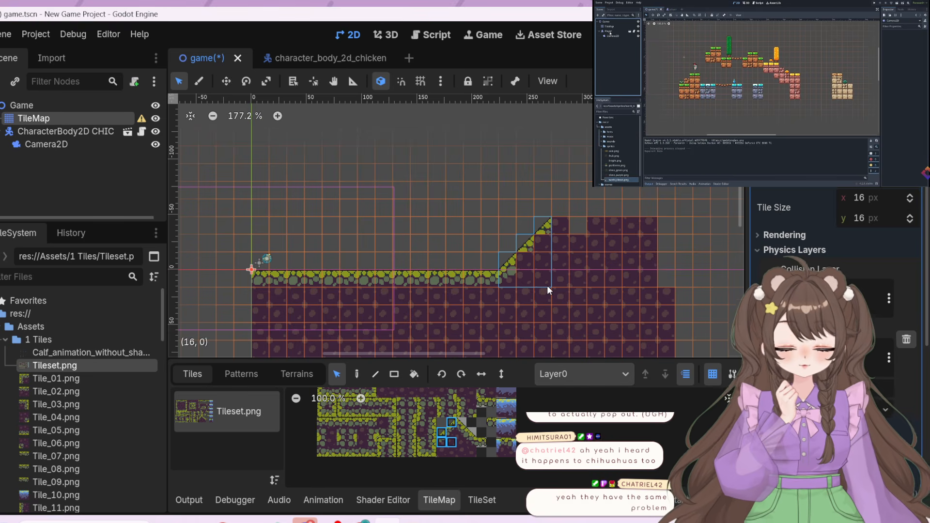
middle_drag(630, 249, 556, 264)
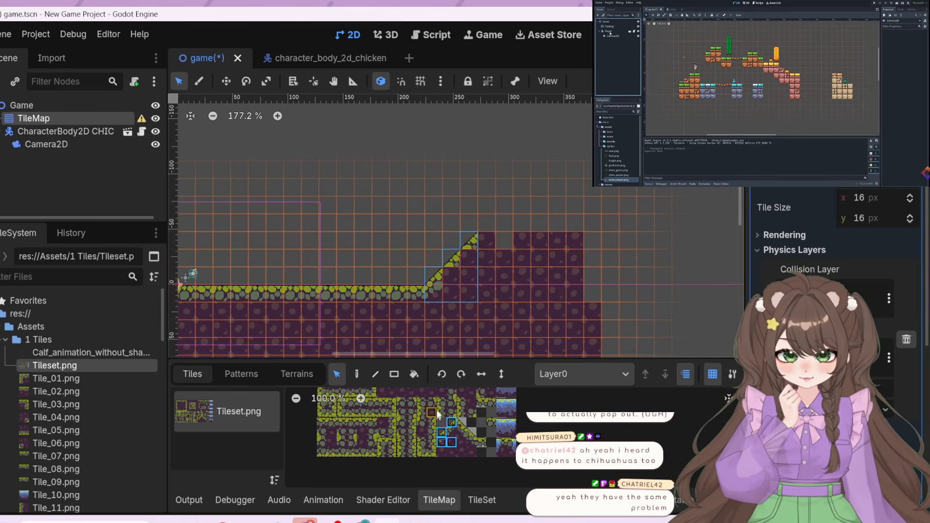
Paint water tile blocks into the top of the dirt plateau, covering columns 19 to 22 from row -3 down
scroll(521, 414, up, 2)
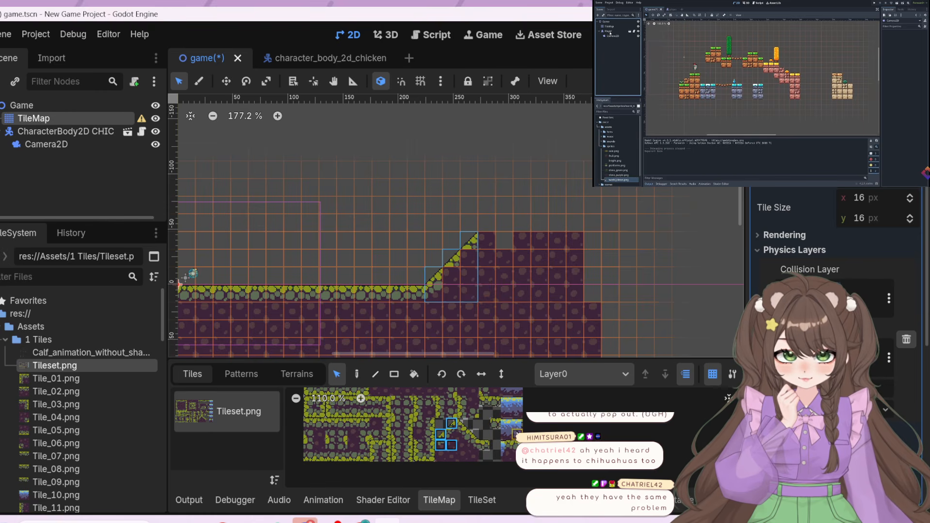
mouse_move(506, 425)
mouse_down()
mouse_move(518, 239)
mouse_move(510, 430)
mouse_up()
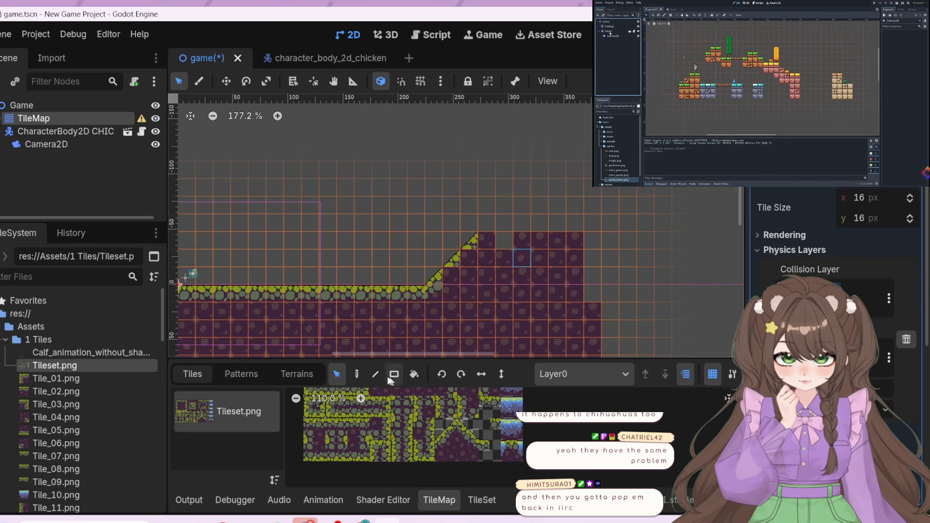
click(359, 375)
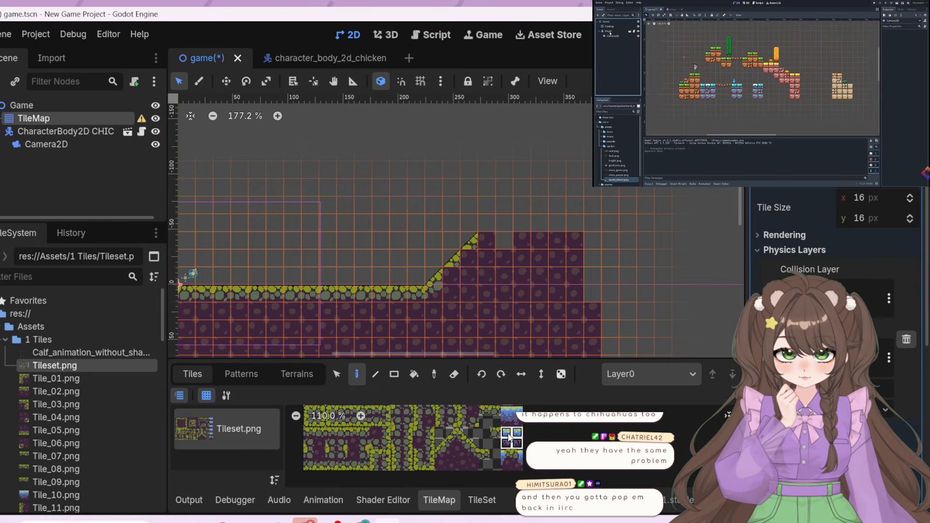
click(531, 243)
click(565, 244)
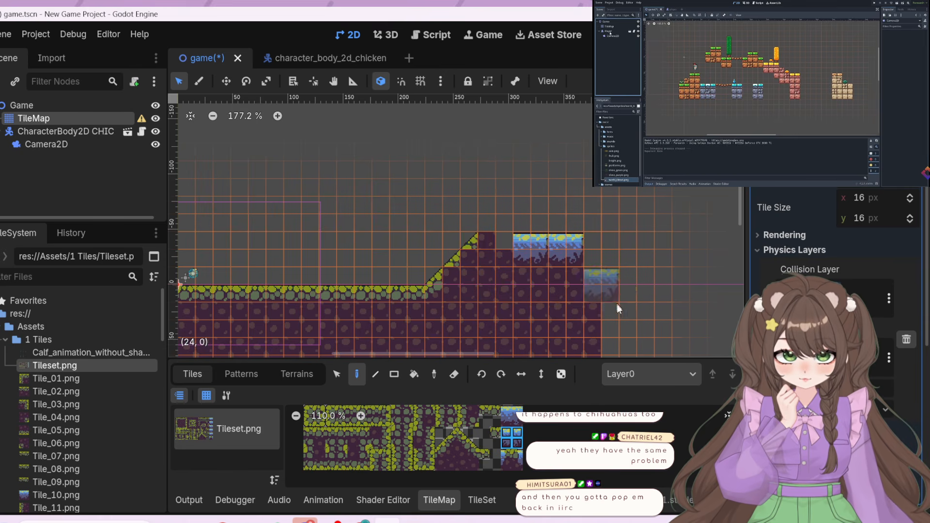
click(513, 420)
drag(512, 417, 506, 411)
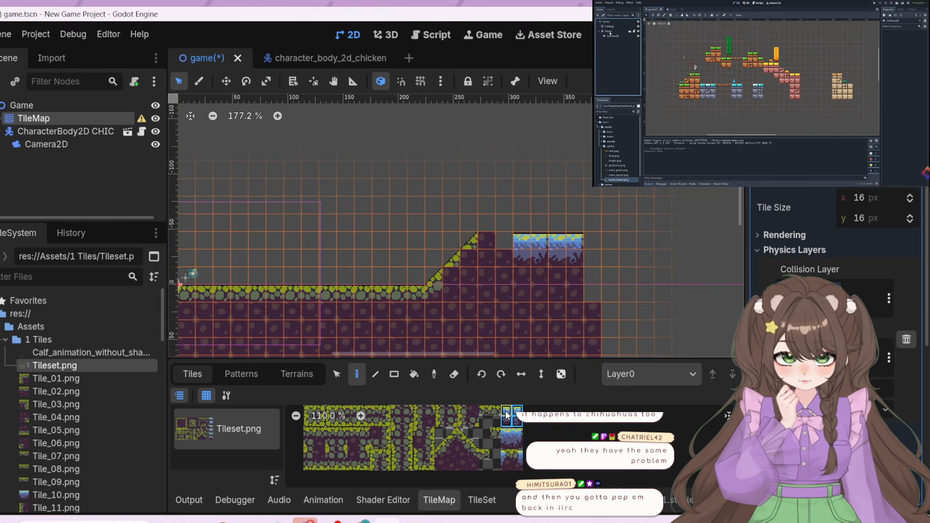
click(564, 248)
Extend the water past the plateau's edge with a rock-topped block at column 23 and another water block from column 25
scroll(515, 438, down, 2)
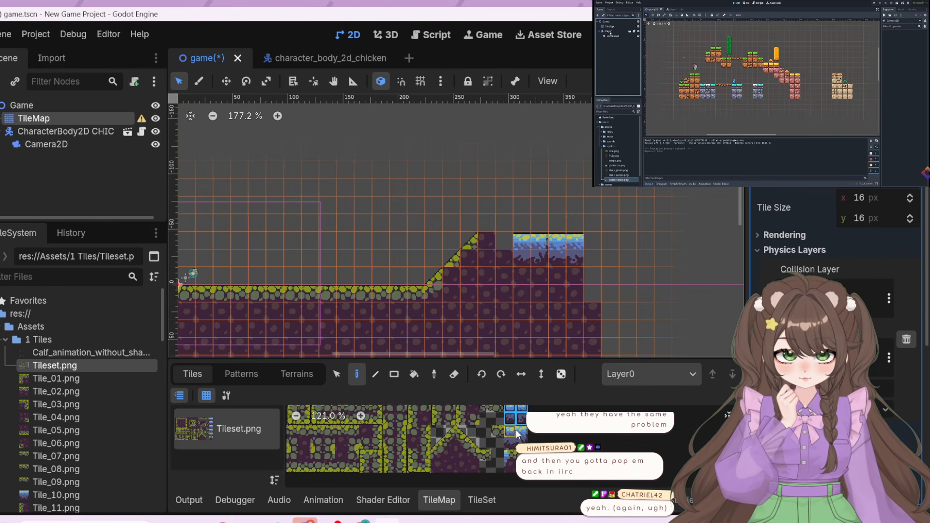
drag(518, 464, 507, 454)
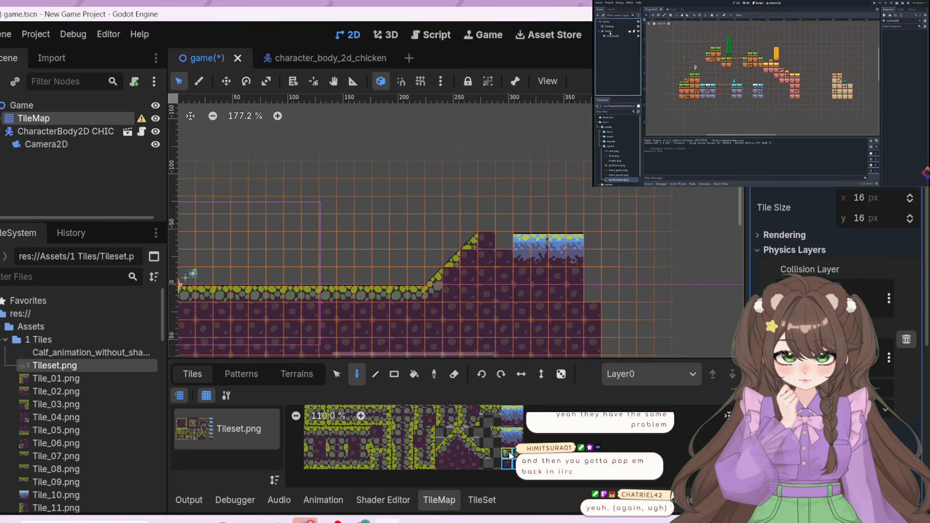
click(597, 256)
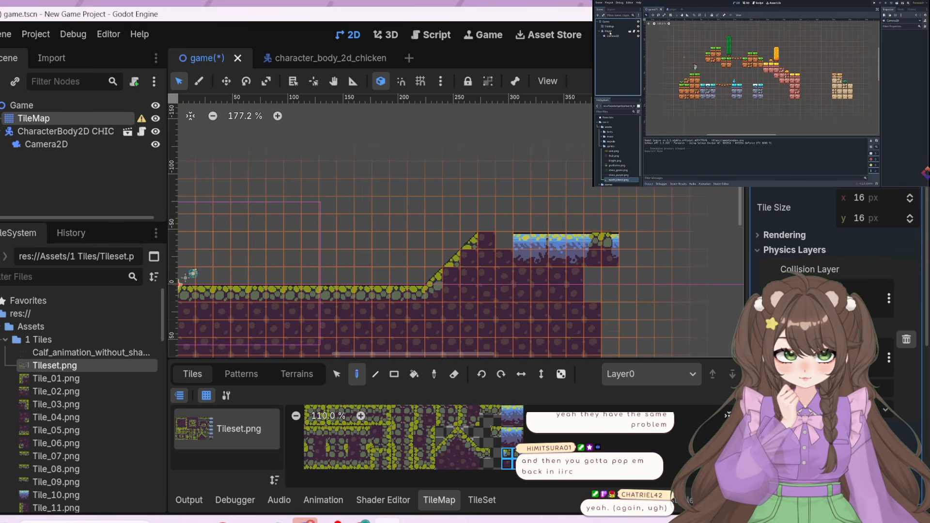
scroll(510, 416, down, 1)
scroll(510, 417, down, 2)
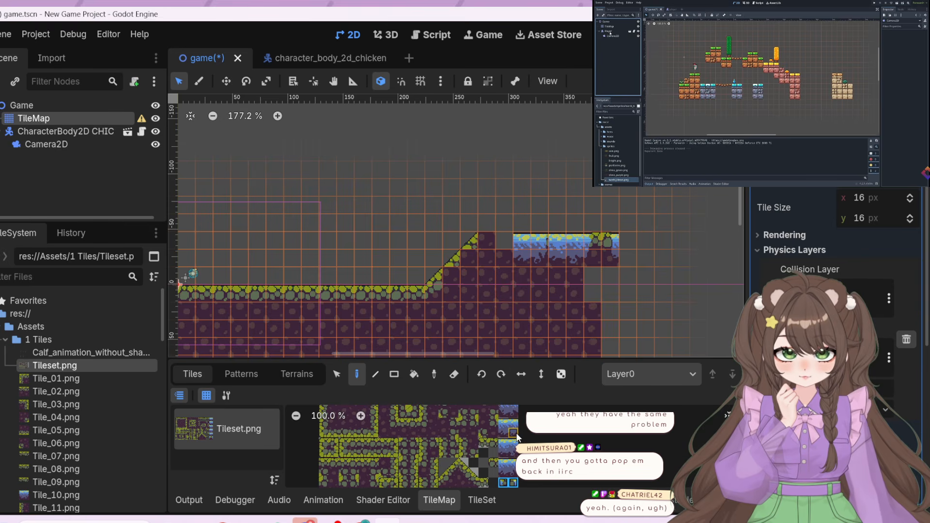
drag(515, 433, 504, 420)
click(632, 248)
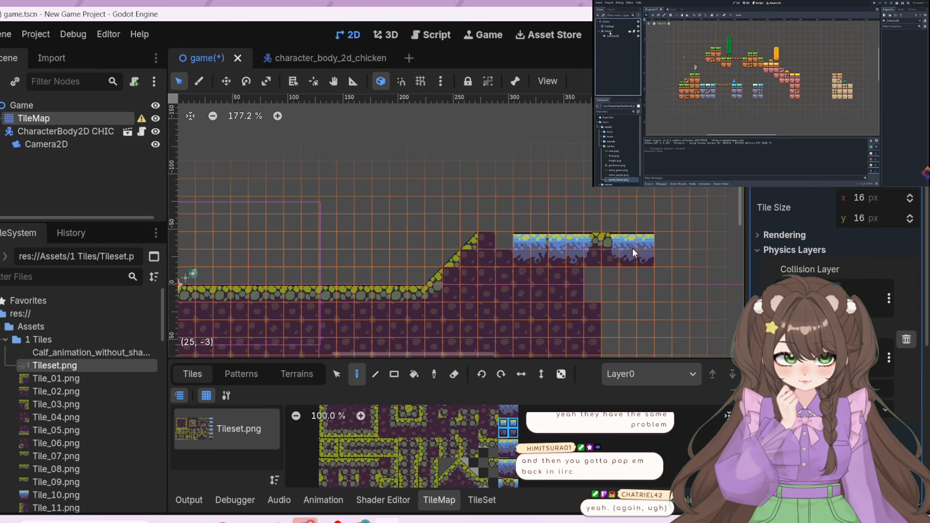
Close the gap between the slope's top and the water with grassy surface tiles at (17, -3) and (18, -3)
scroll(505, 484, down, 3)
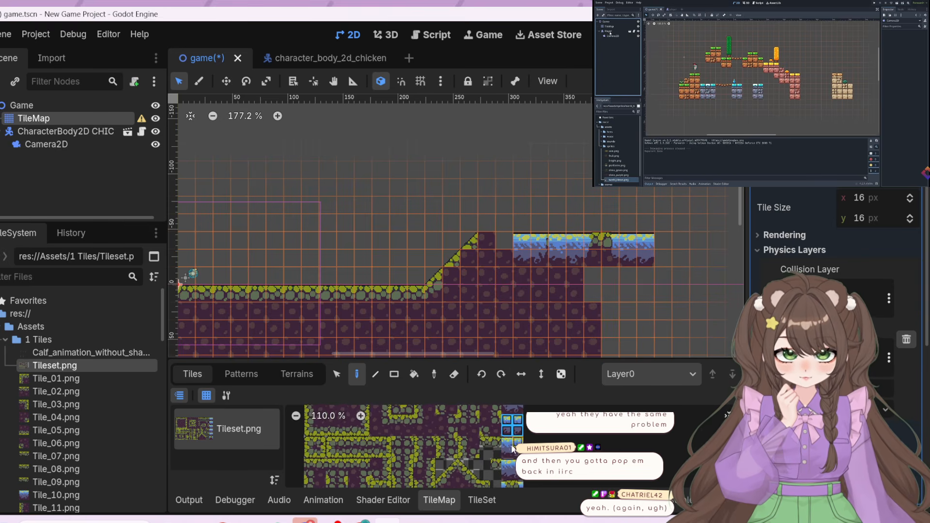
mouse_move(504, 472)
middle_down()
mouse_move(505, 487)
mouse_move(499, 432)
mouse_move(501, 456)
middle_up()
scroll(501, 455, up, 1)
click(486, 410)
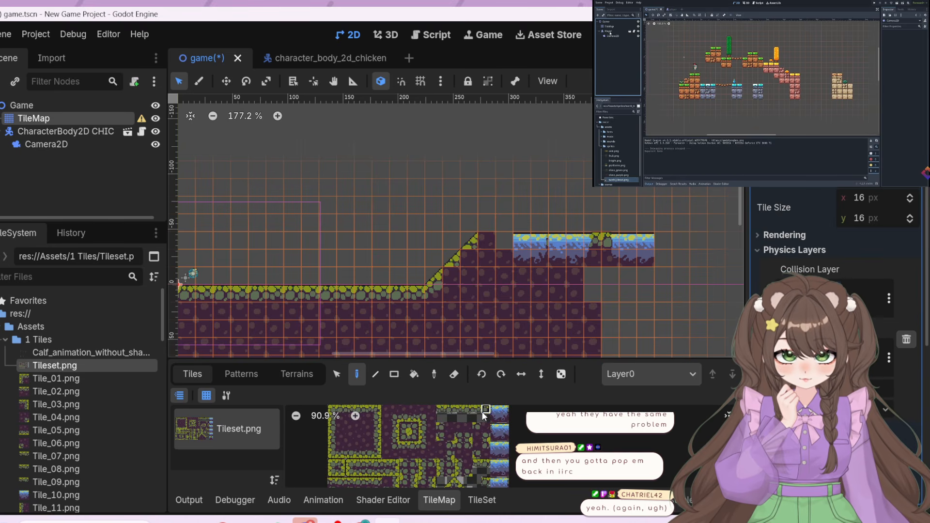
click(480, 239)
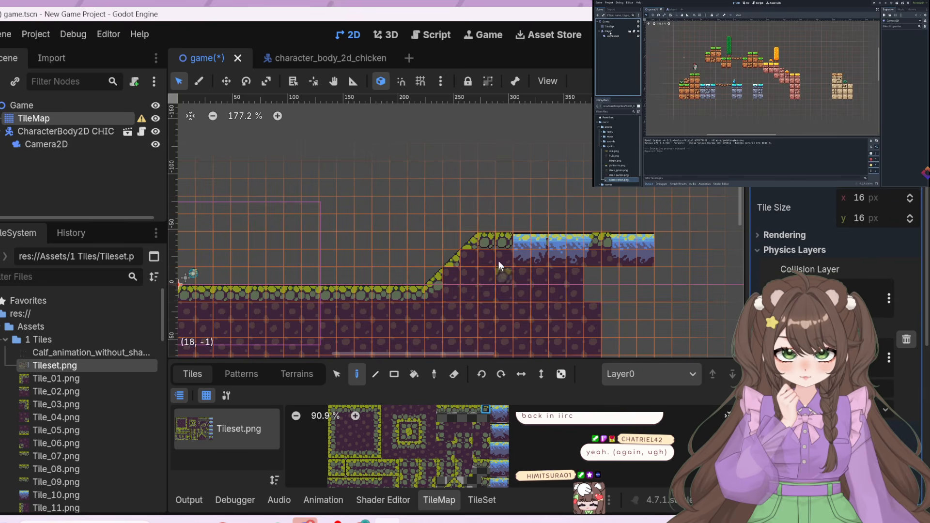
click(368, 409)
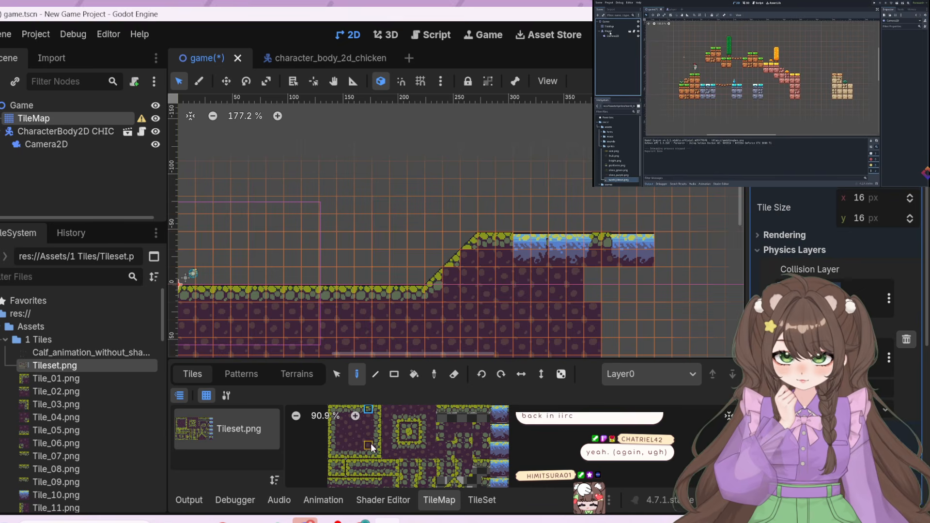
Fill the area beneath and beyond the water with plain dirt, and cap the stretch past the water with grassy surface tiles
scroll(395, 441, down, 2)
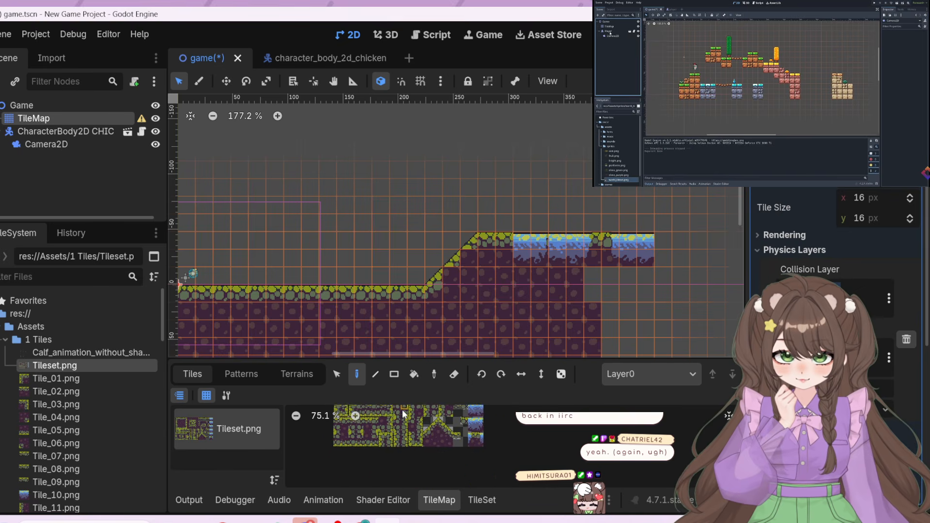
middle_drag(402, 423, 439, 448)
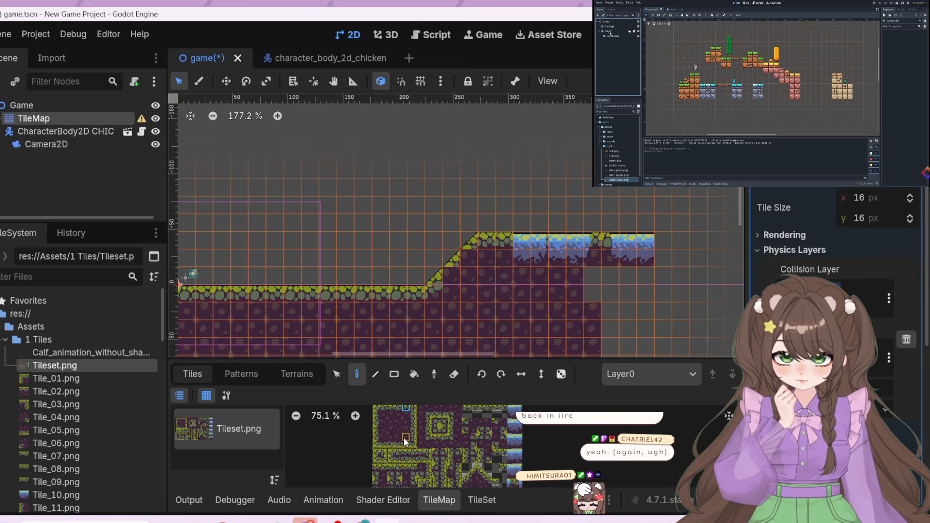
drag(406, 436, 387, 413)
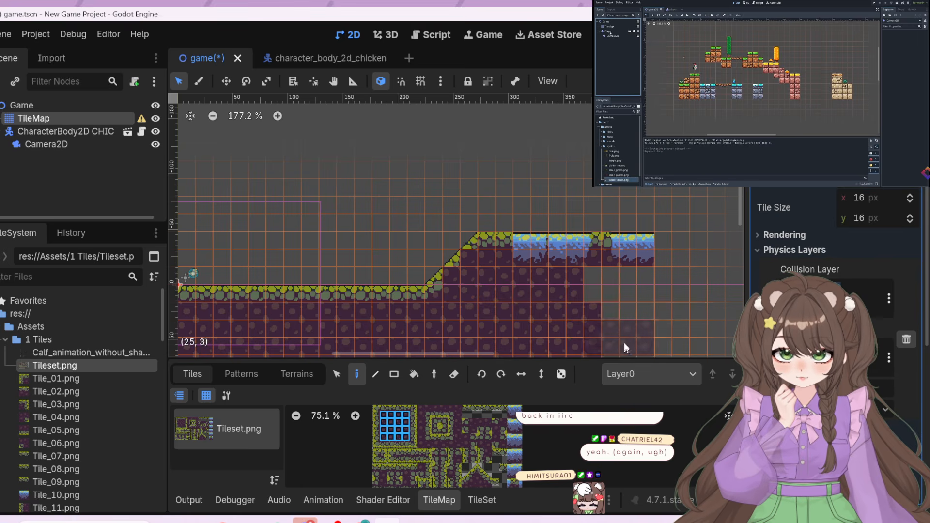
click(616, 307)
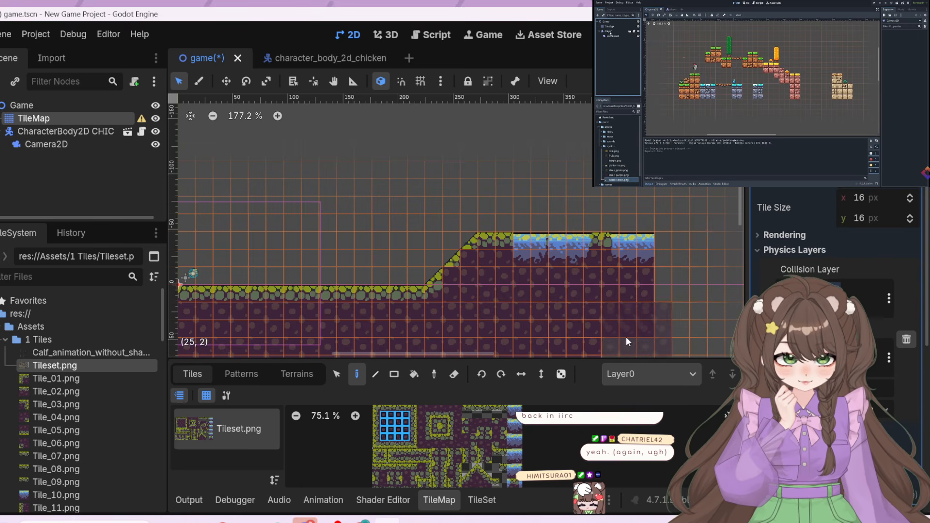
click(694, 304)
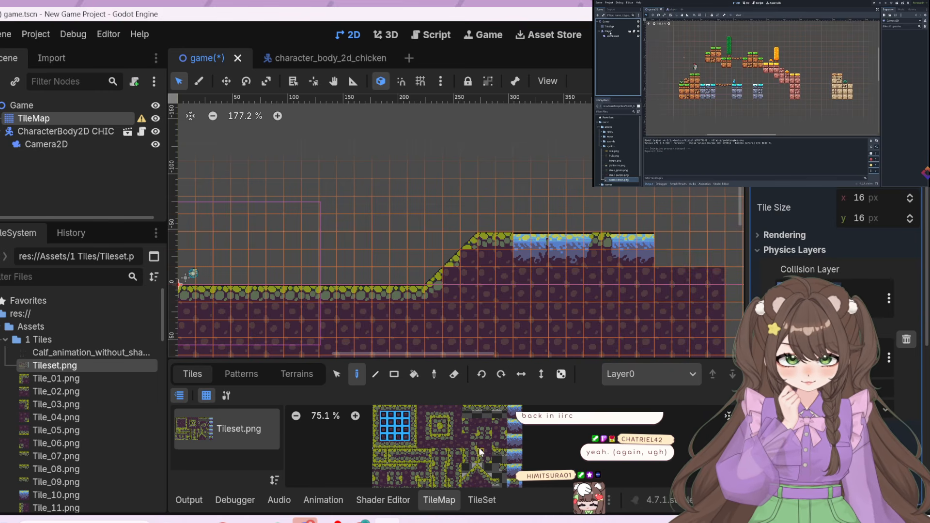
middle_drag(493, 465, 470, 486)
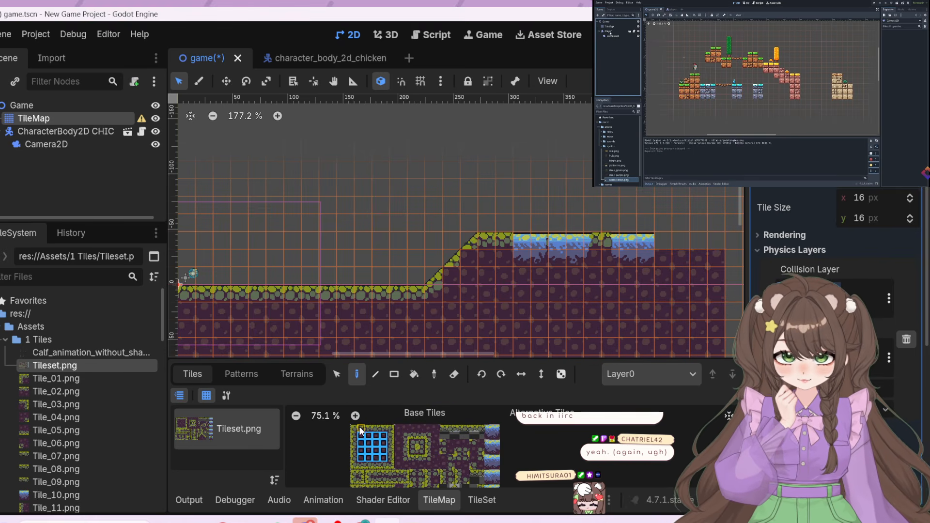
drag(364, 425, 381, 426)
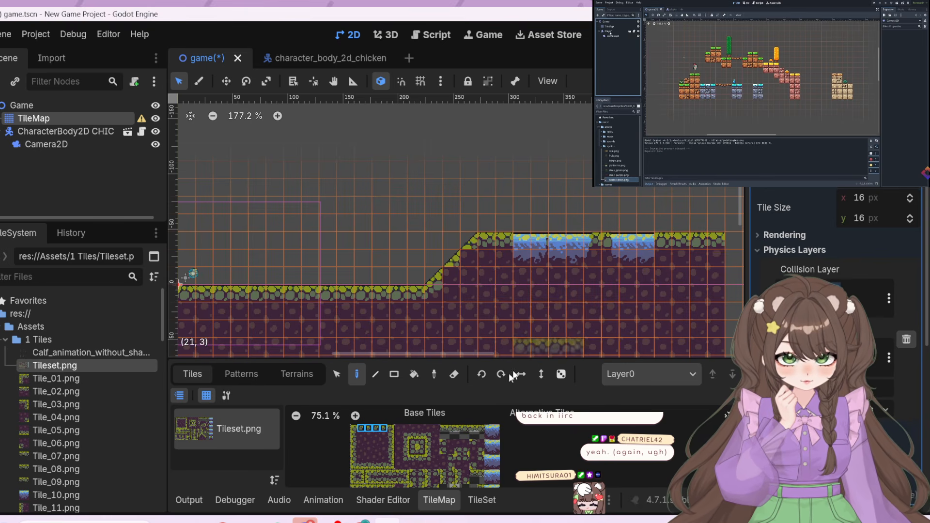
Paint a floating grassy platform six tiles wide in row -5, above the ground before the slope
scroll(464, 436, down, 3)
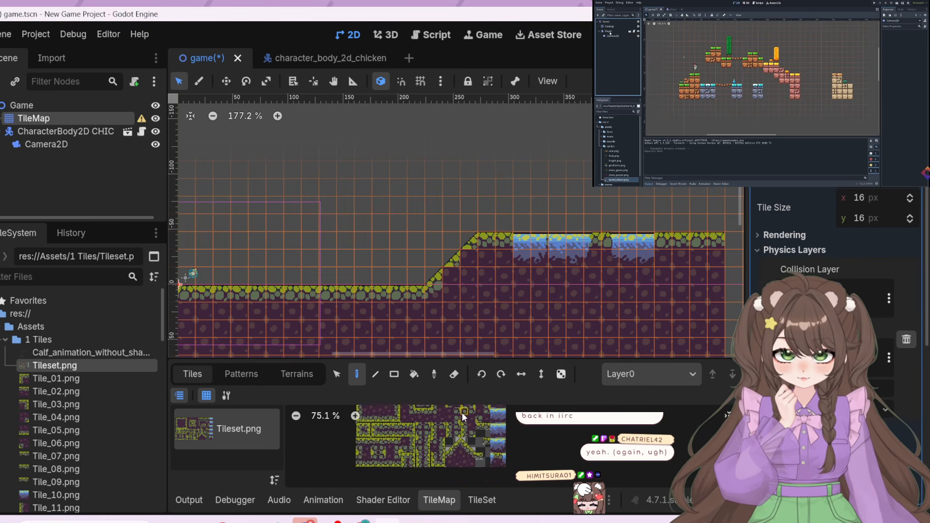
ctrl+scroll(514, 458, up, 5)
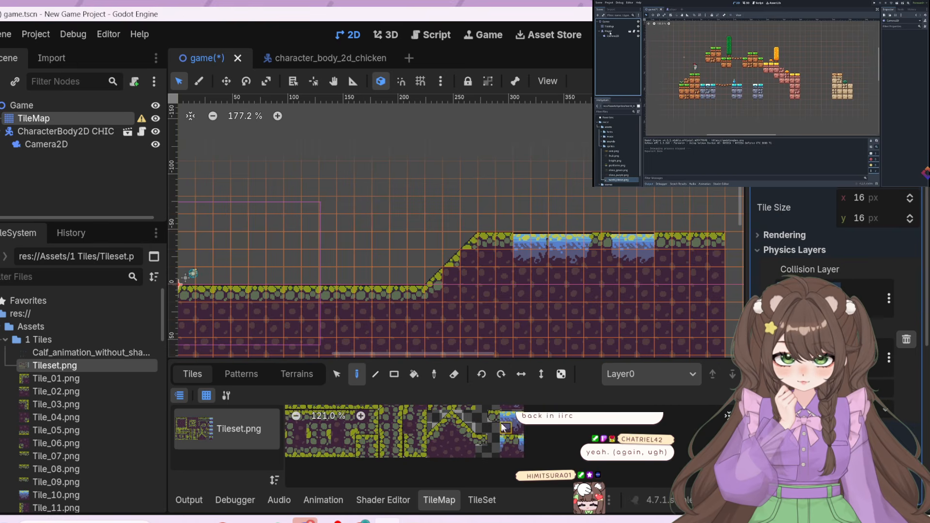
middle_drag(474, 474, 513, 466)
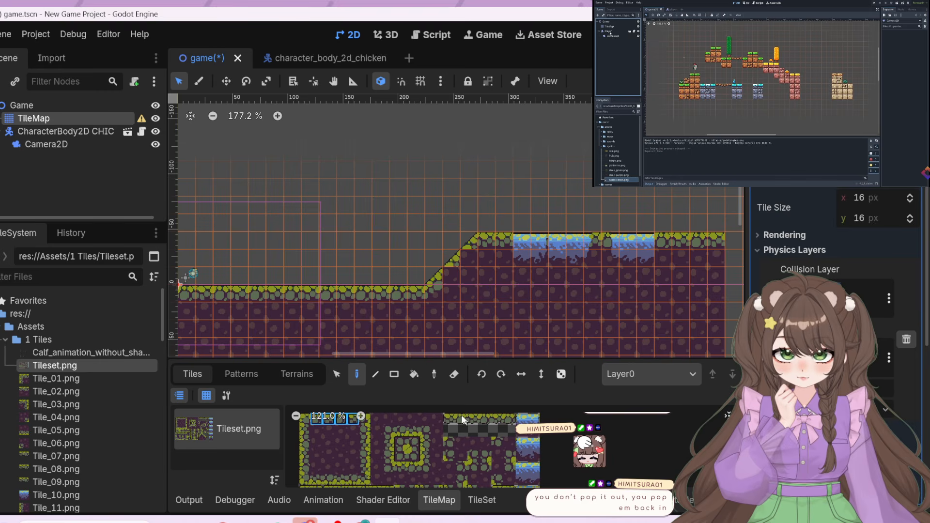
drag(452, 420, 511, 419)
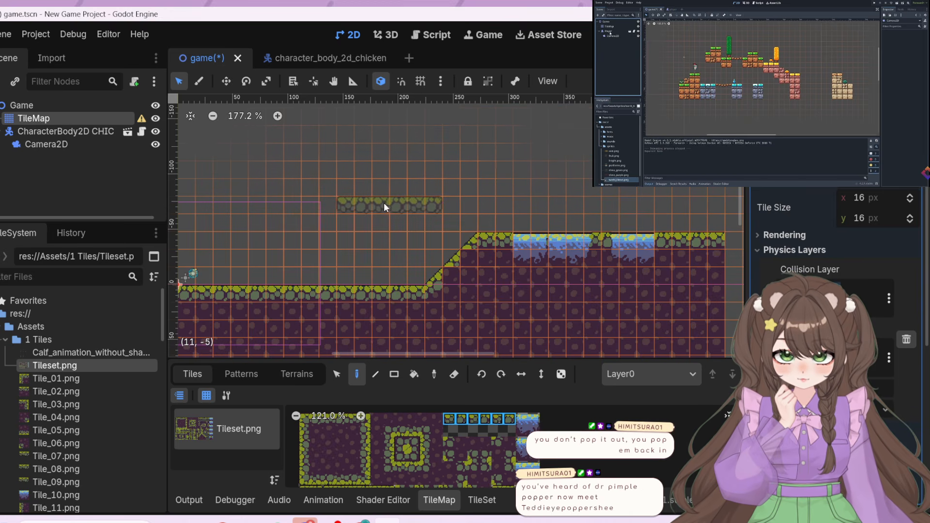
click(369, 201)
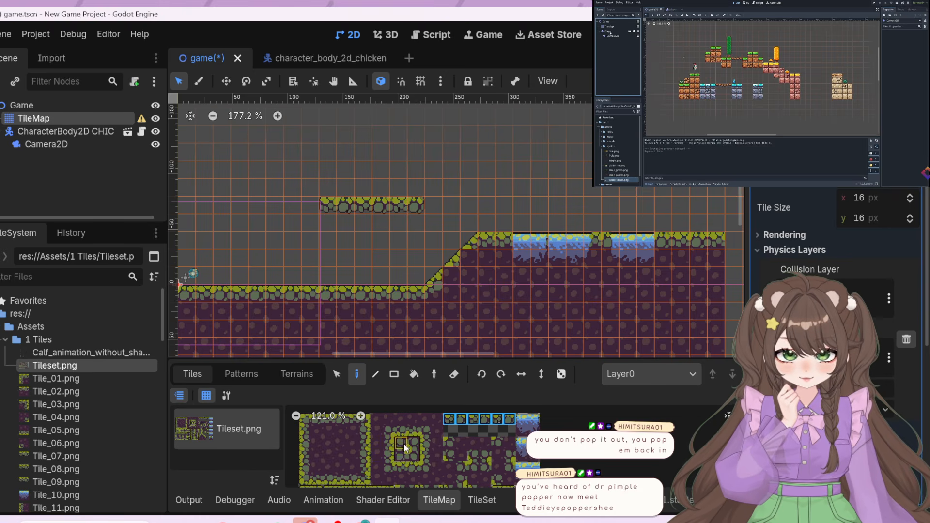
Paint pairs of grassy-centred stone tiles in the dirt at columns 17 and 18, one pair in row 1 and another in row 3
drag(403, 443, 414, 444)
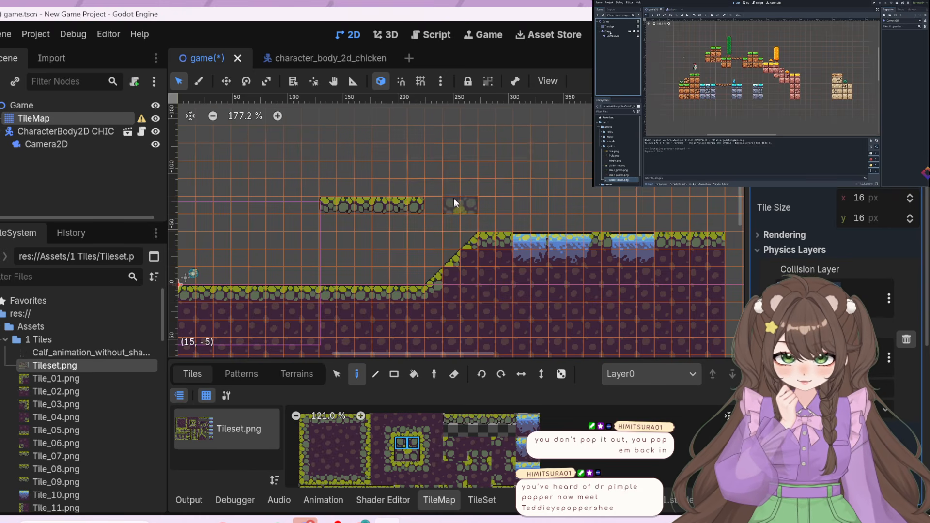
click(503, 313)
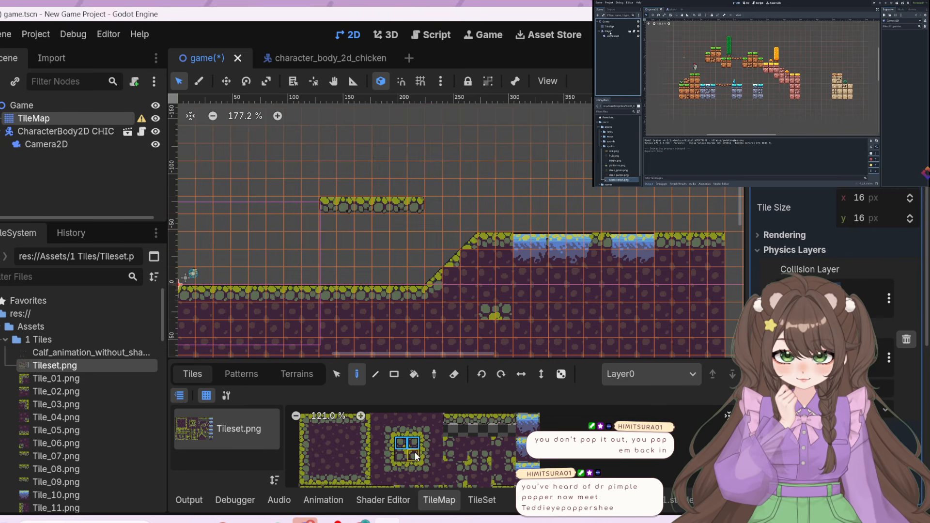
drag(416, 456, 402, 456)
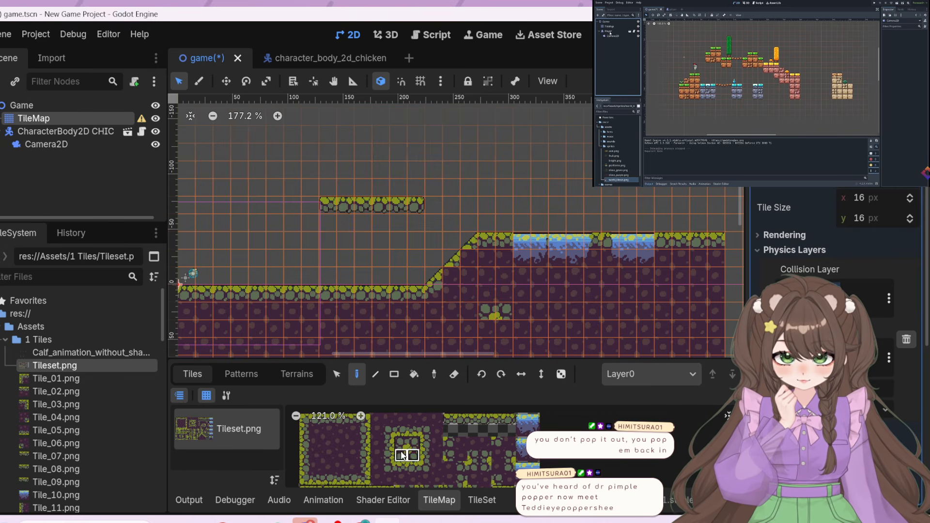
click(499, 341)
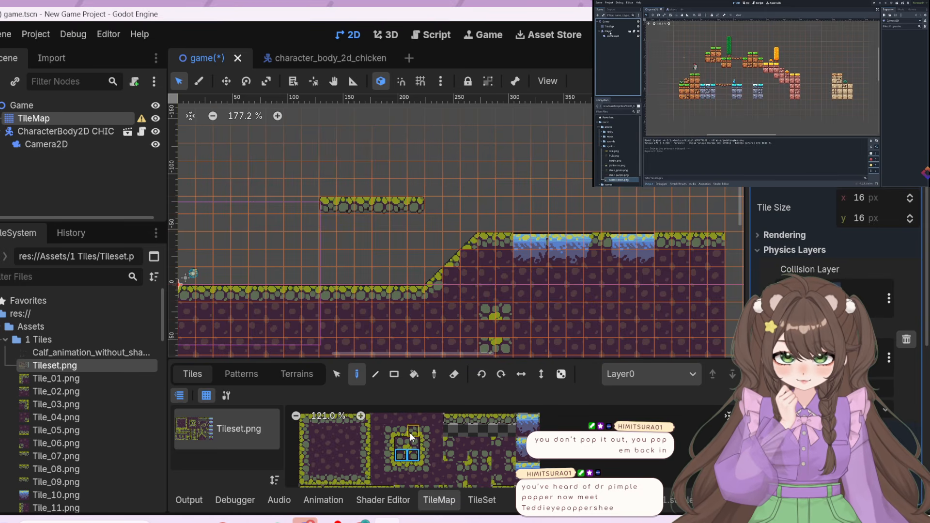
Close the stone ring in the dirt by painting matching side tiles at (17, 2) and (18, 2)
drag(407, 432, 404, 433)
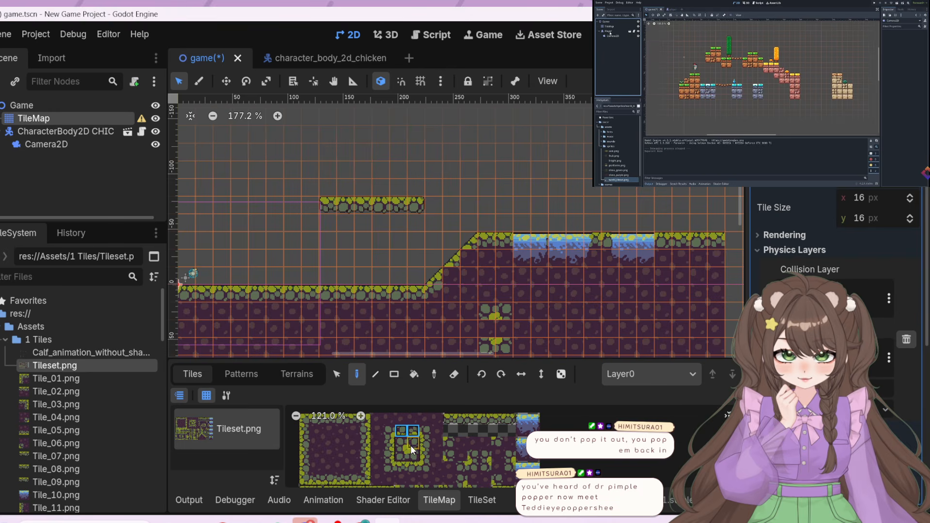
scroll(433, 423, down, 2)
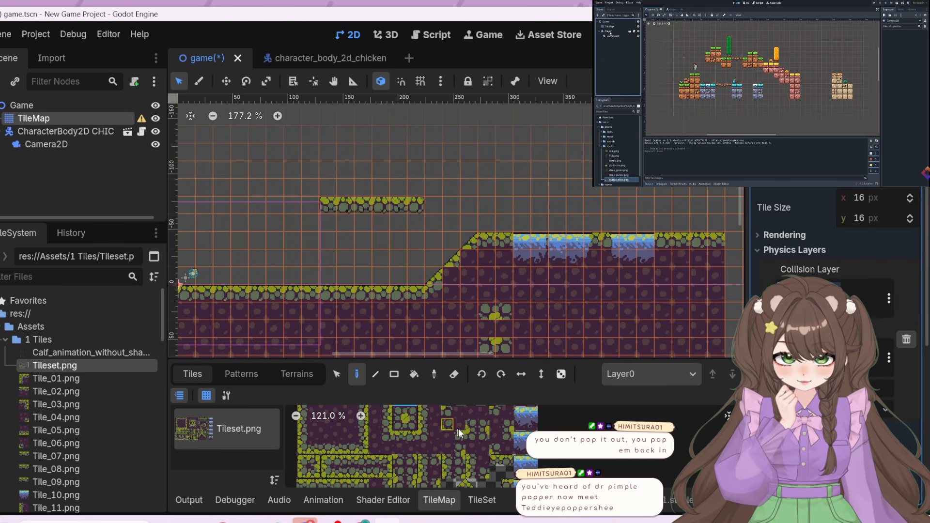
click(436, 460)
click(489, 333)
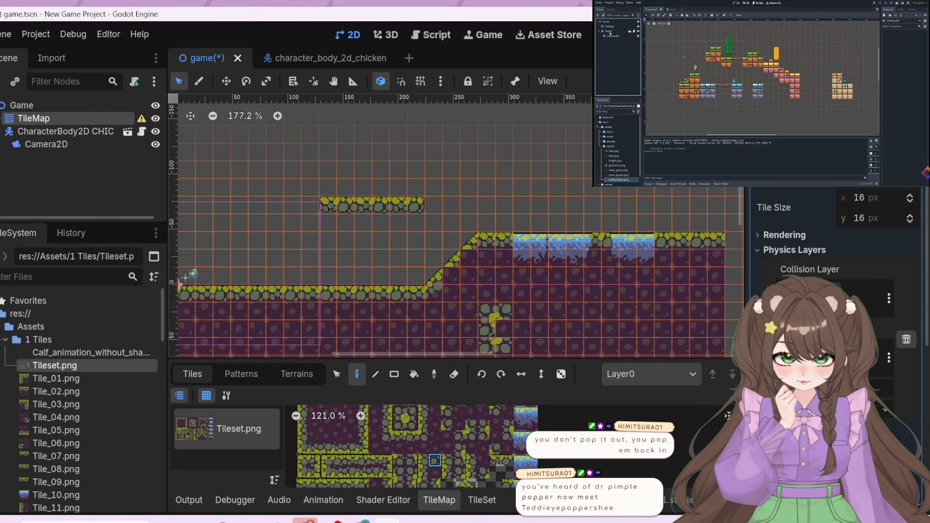
click(410, 463)
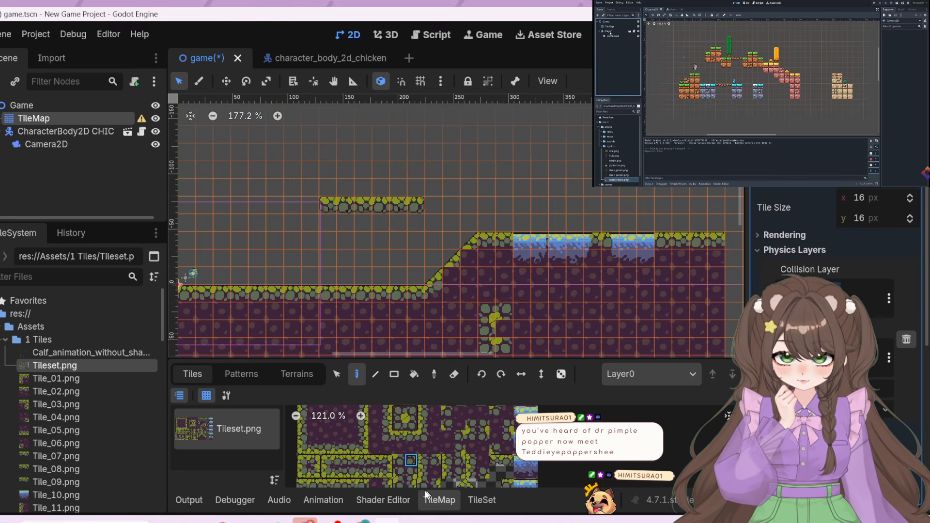
click(400, 464)
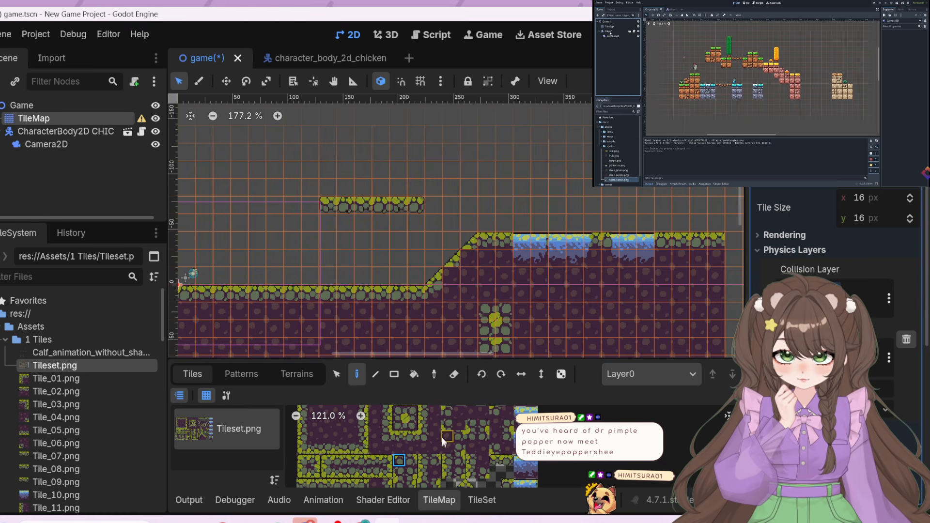
Paint a second floating grassy platform six tiles wide in row -7, spanning columns 16 to 21 above the slope's crest and first pool
scroll(442, 441, down, 3)
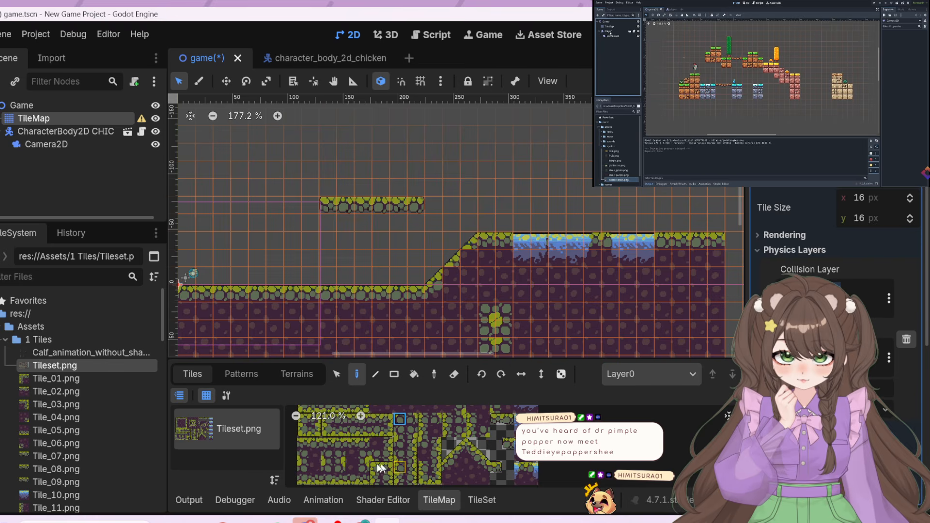
middle_drag(330, 461, 367, 430)
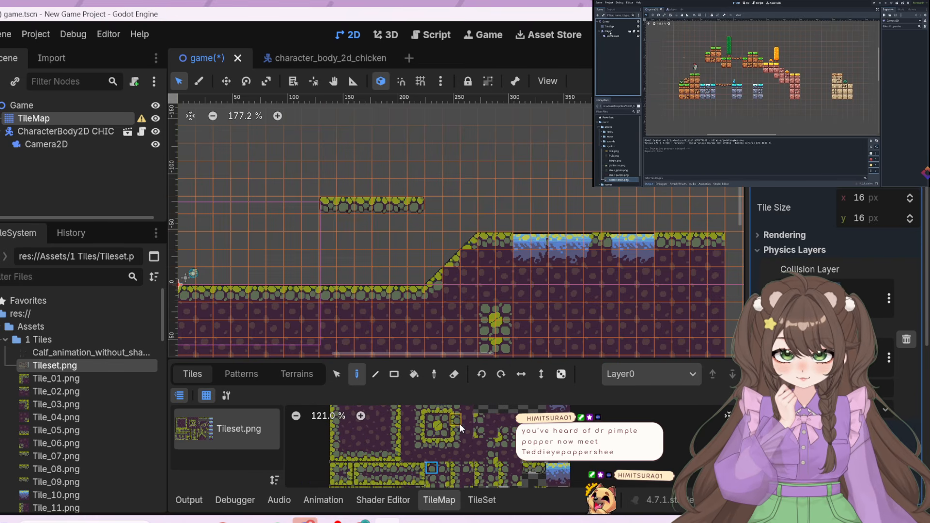
middle_drag(459, 422, 402, 446)
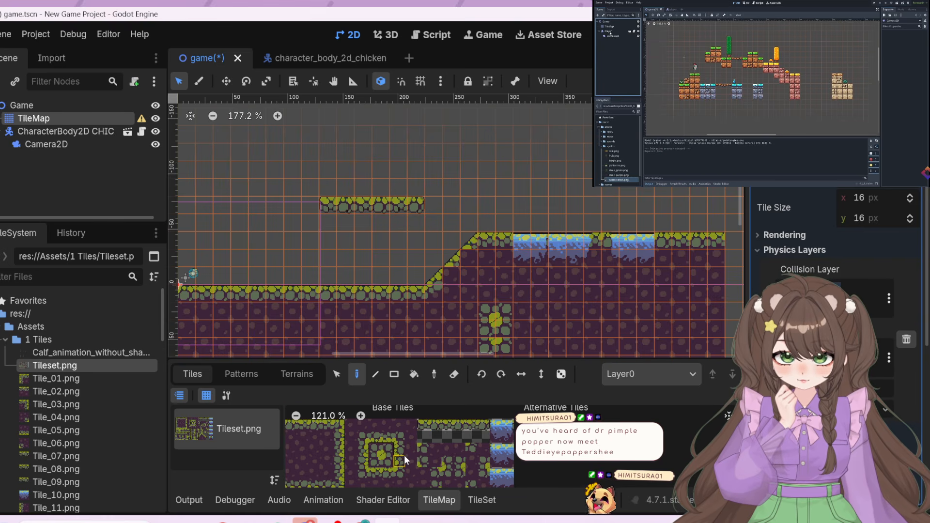
middle_drag(404, 455, 404, 476)
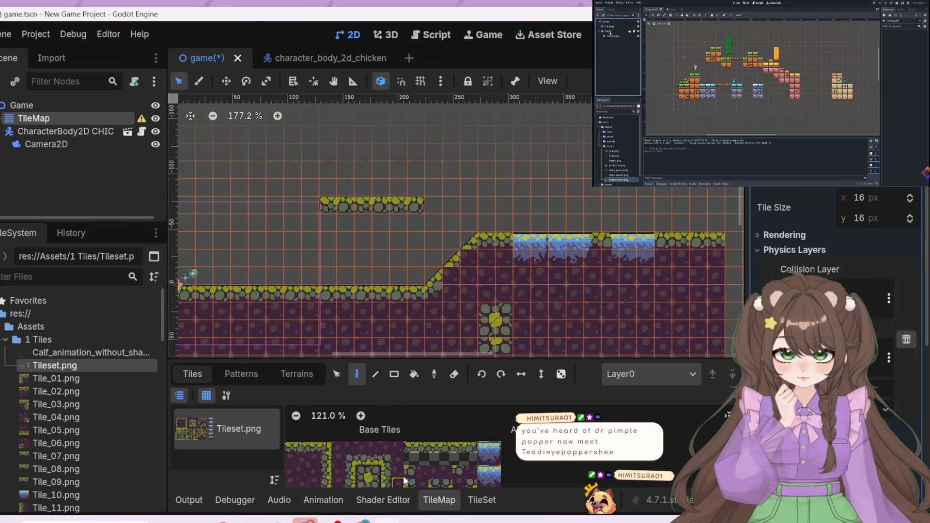
drag(410, 447, 473, 448)
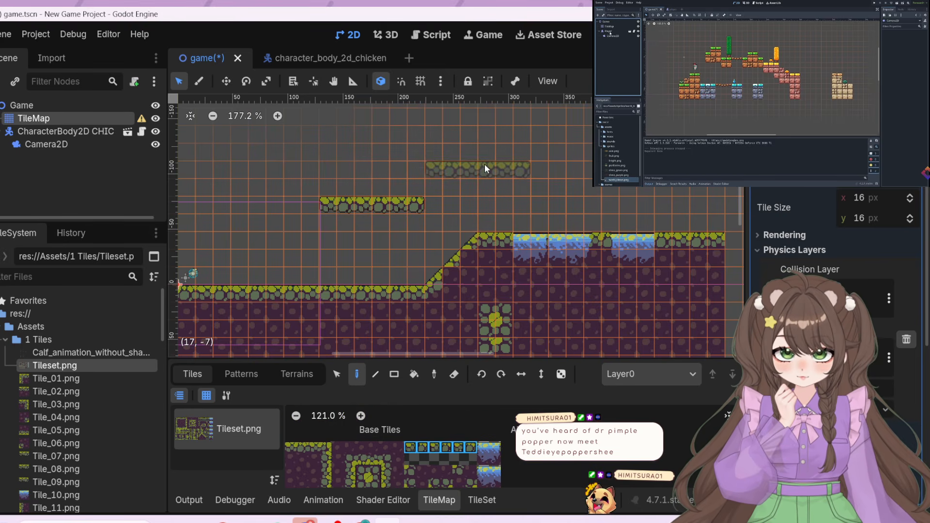
click(511, 161)
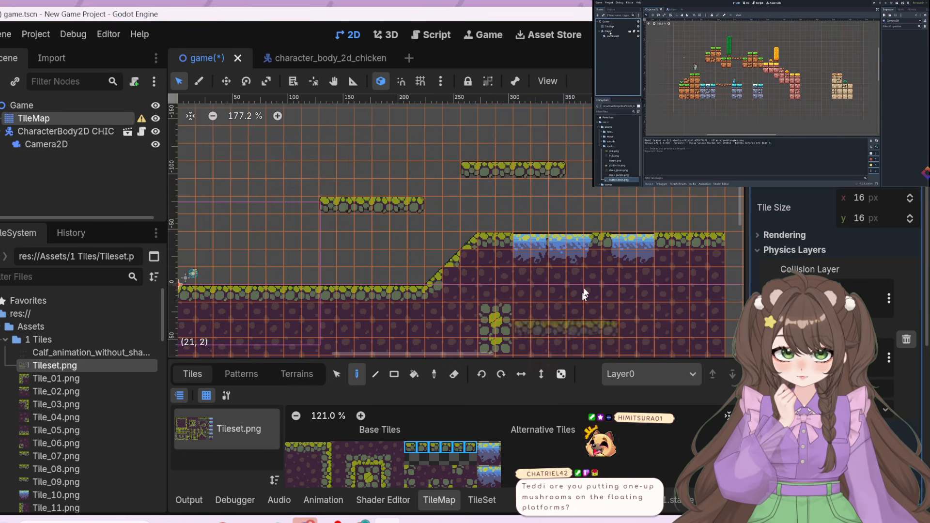
Paint the two-by-two stone block with a grassy centre in the air beyond the second floating platform, two rows above it
scroll(427, 459, down, 1)
scroll(428, 459, down, 5)
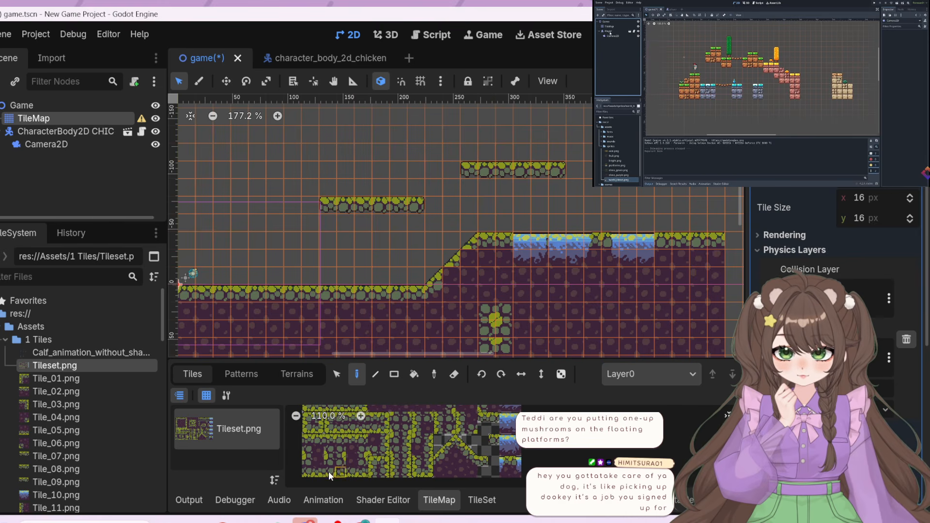
scroll(431, 436, up, 5)
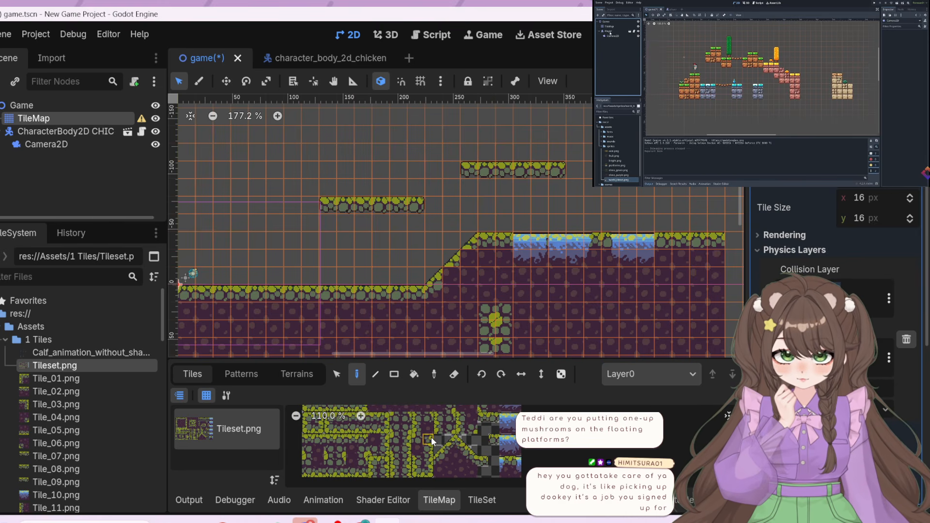
middle_drag(437, 420, 435, 417)
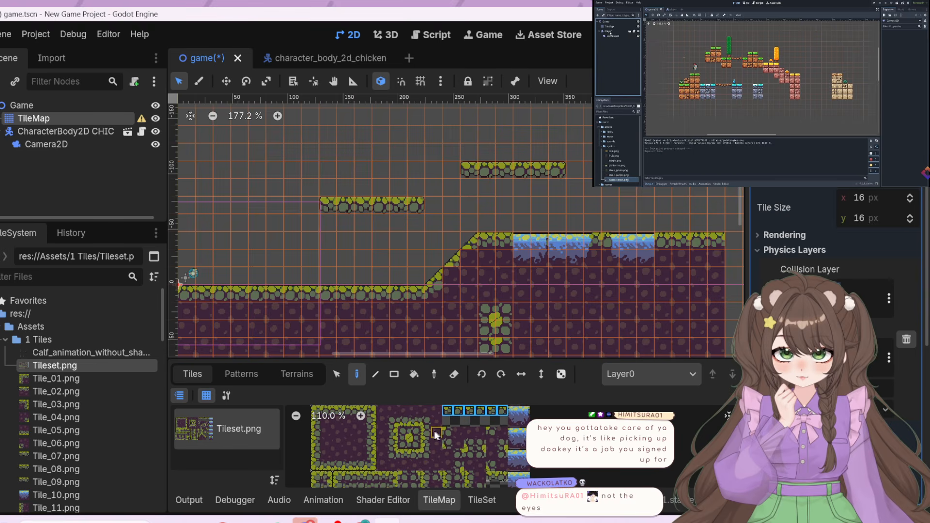
drag(407, 434, 415, 444)
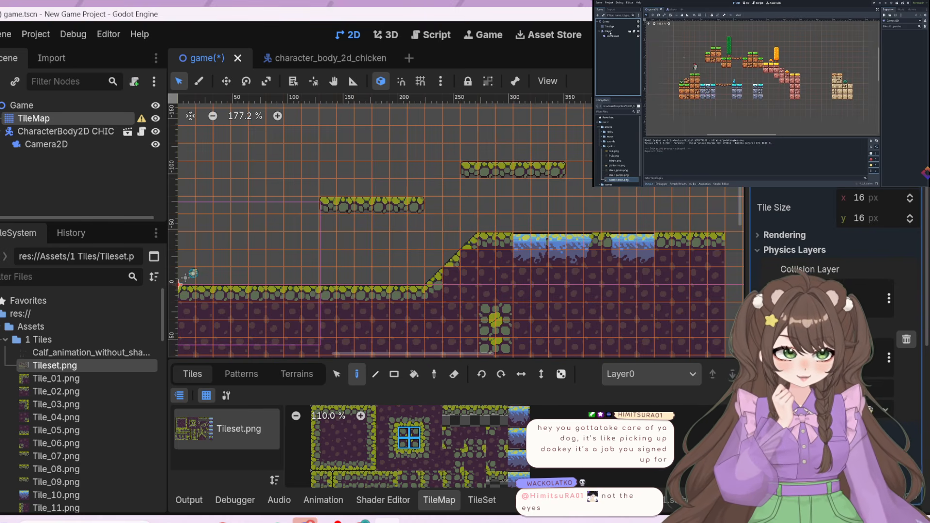
Run the project and walk the chicken along the ground, testing its movement up and down the slope
key(F5)
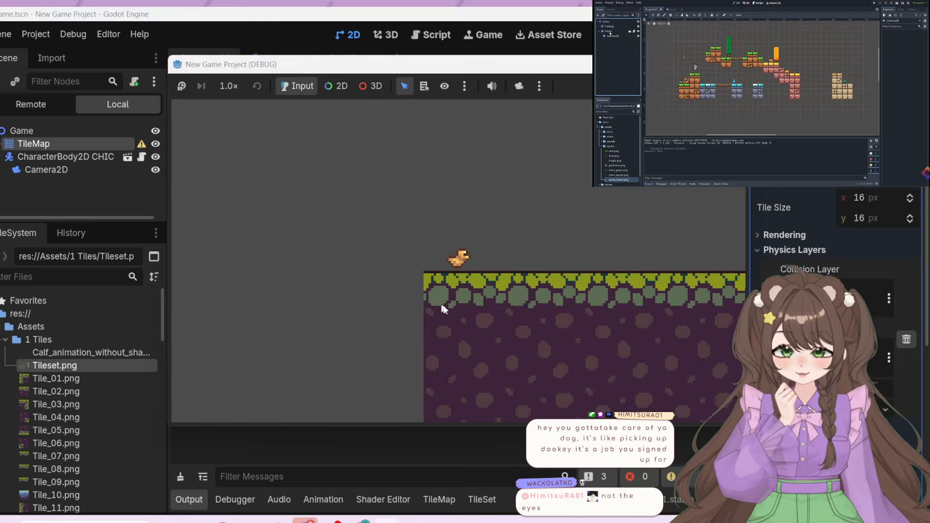
key(Right)
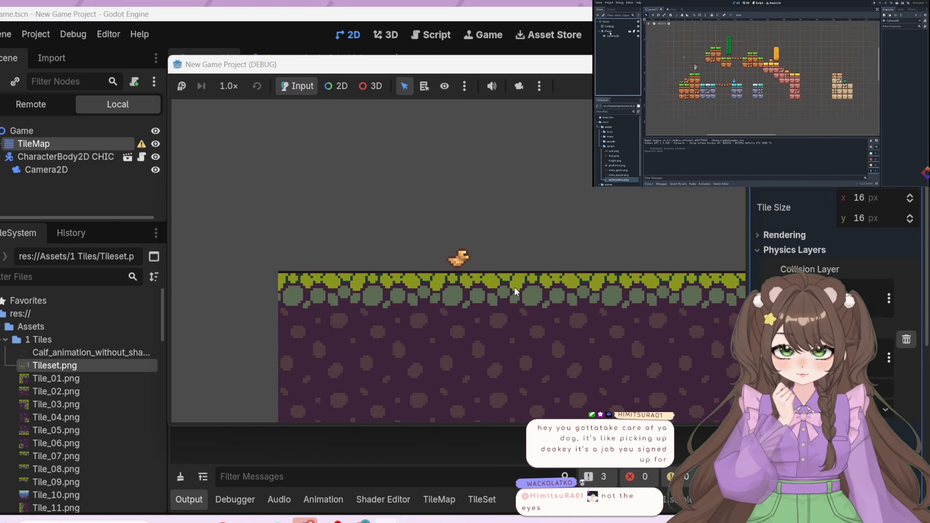
key(Right)
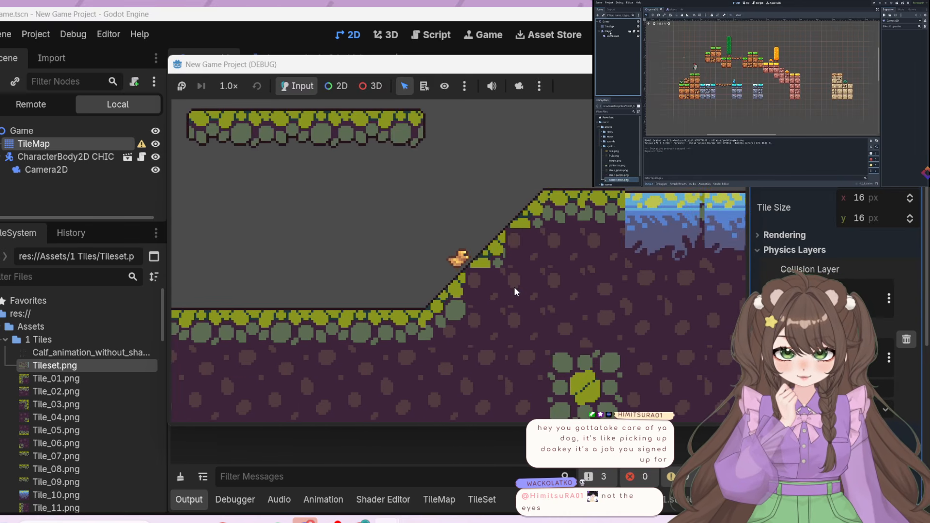
key(Left)
key(Right)
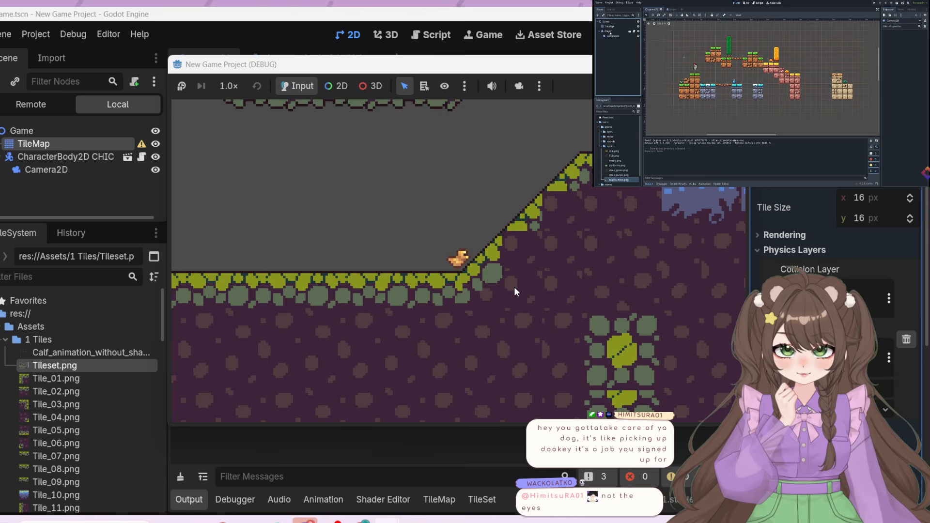
key(Right)
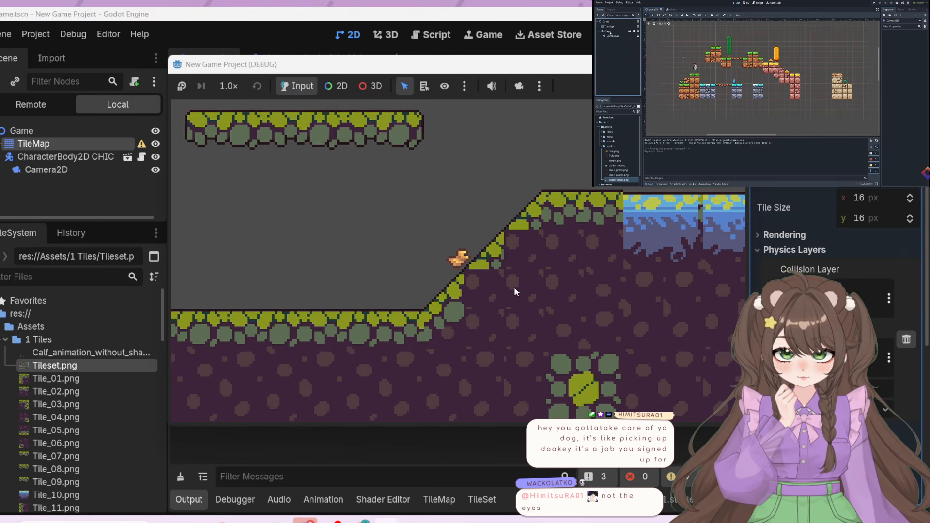
key(Left)
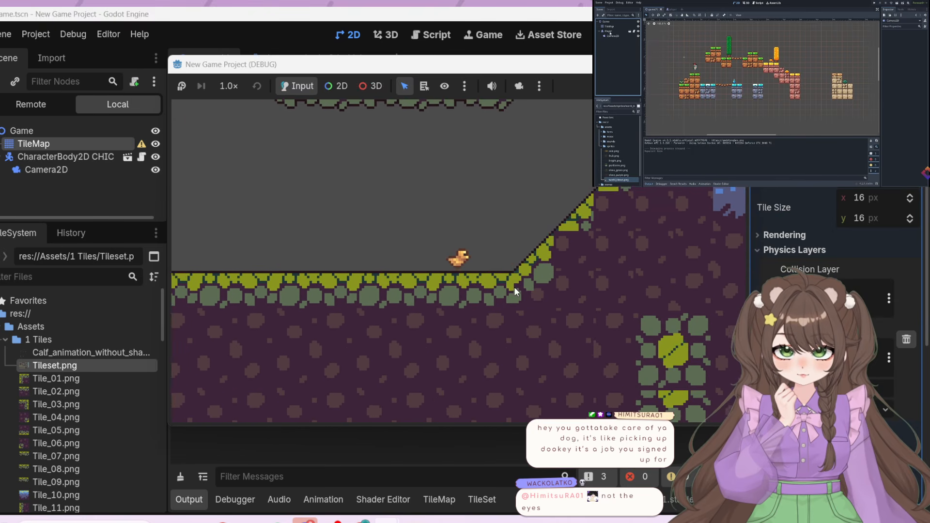
key(Right)
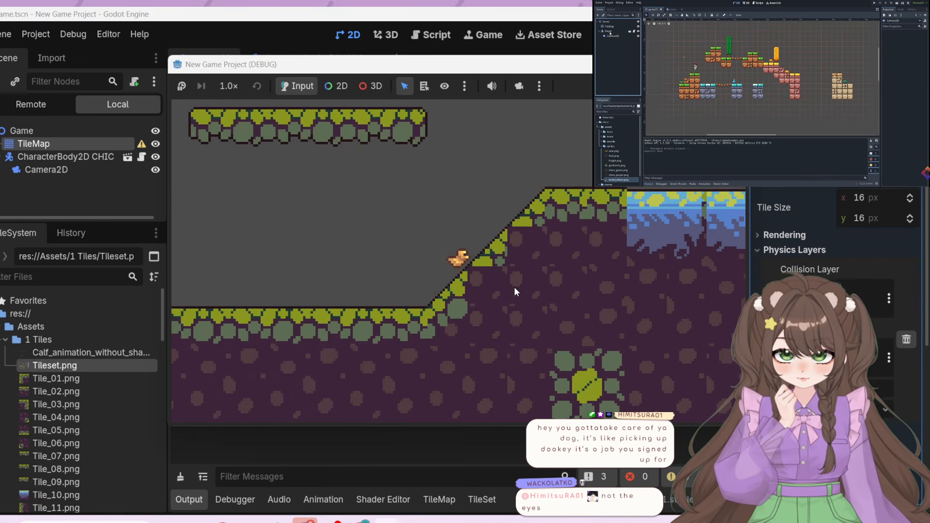
Test jumping the chicken from the slope toward the floating platforms and over the first water pool
key(Left)
key(space)
key(Right)
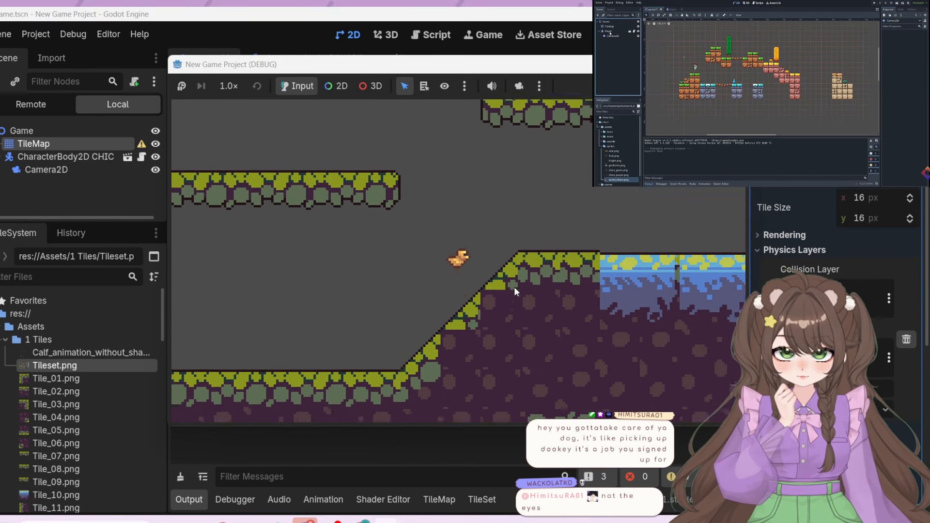
key(Left)
key(space)
key(Right)
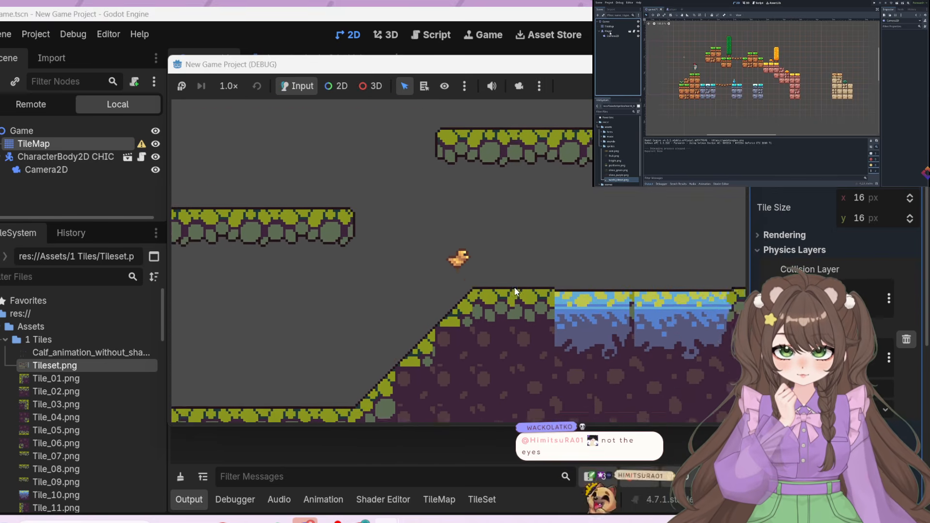
key(Left)
key(Left)
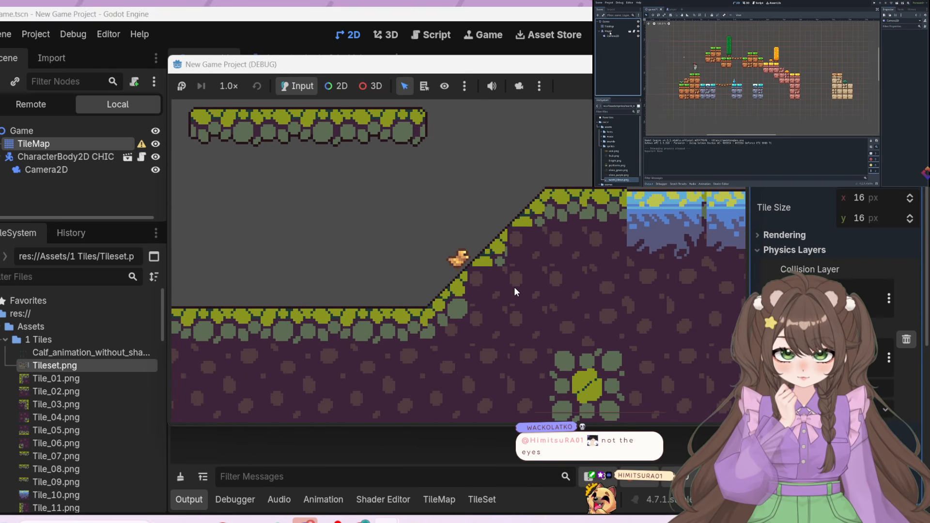
key(Left)
key(space)
key(Right)
key(space)
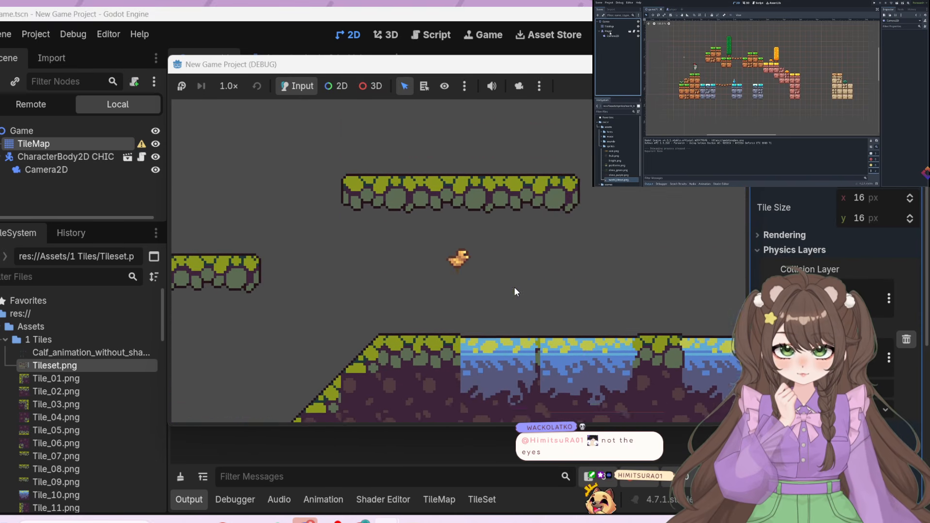
key(Right)
key(Left)
key(space)
key(Right)
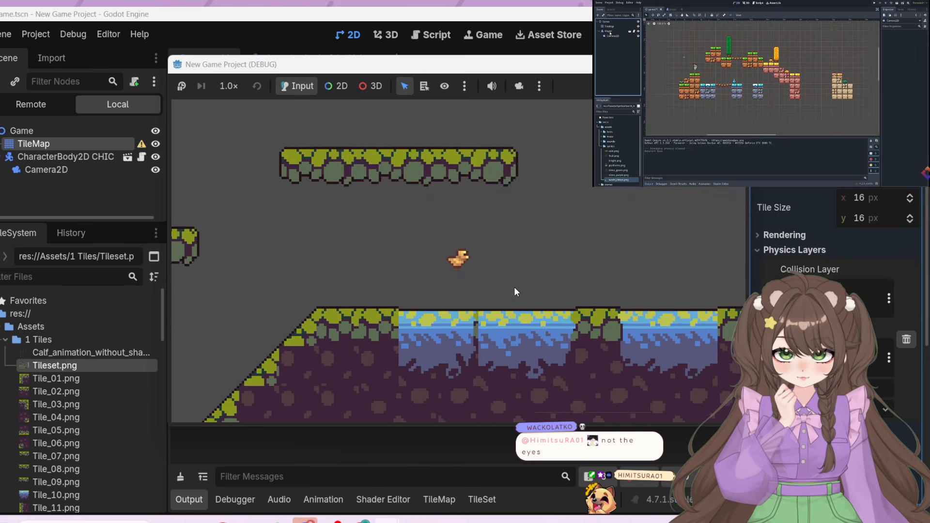
Test the first water pool by dropping the chicken in, jumping out, and moving it along the pool's bottom
key(space)
key(space)
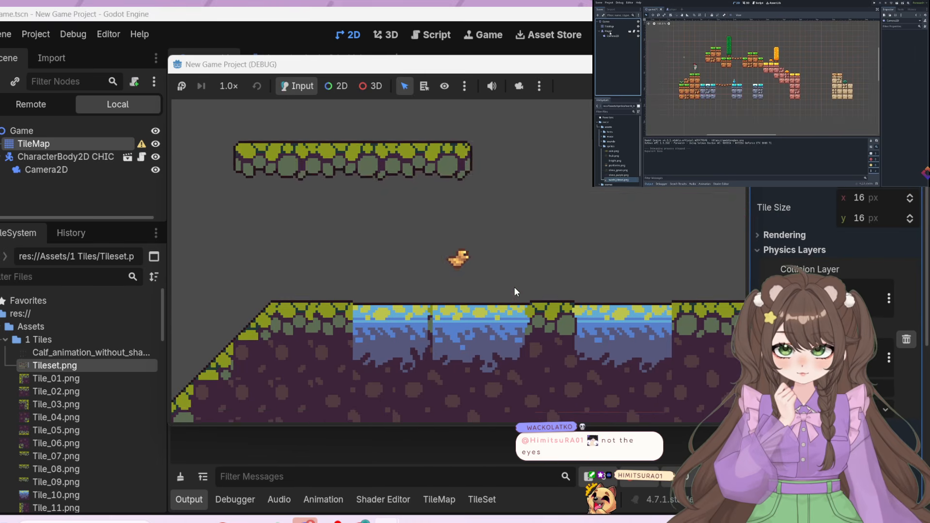
key(space)
key(Left)
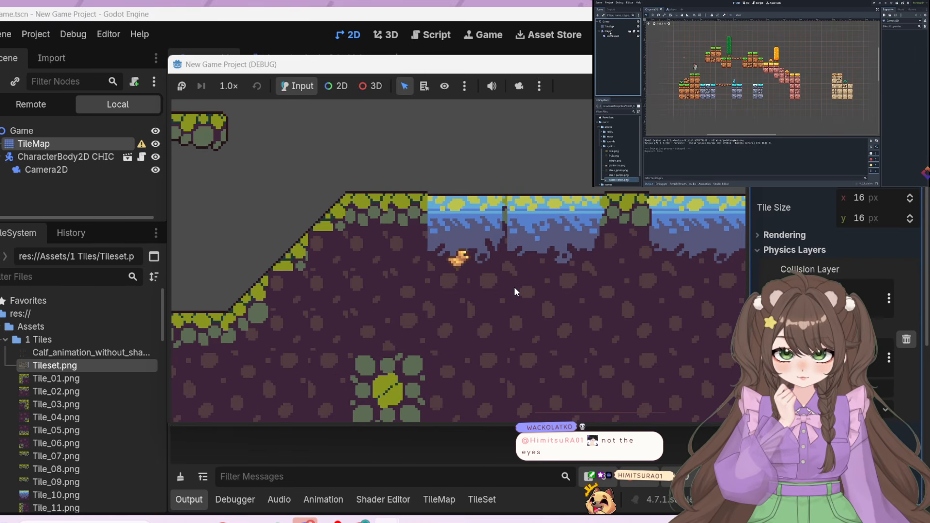
key(Left)
key(Right)
key(space)
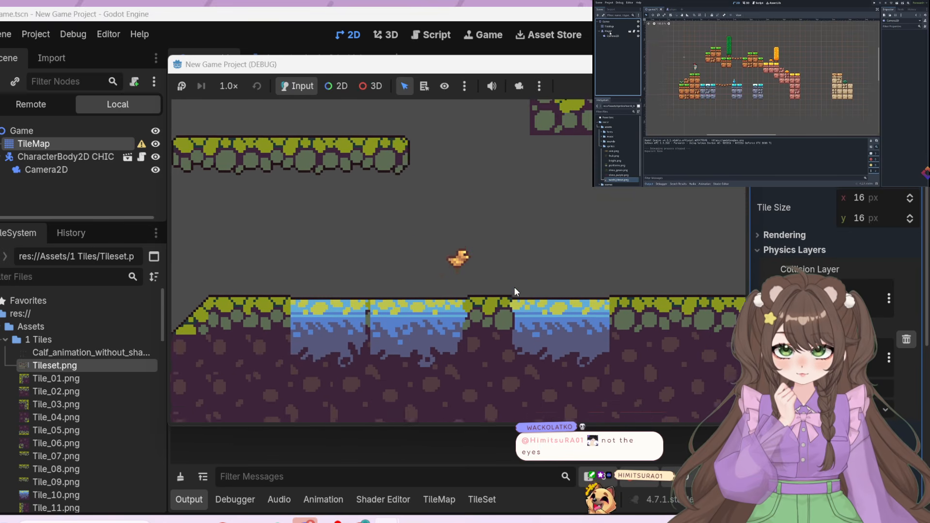
key(Left)
key(Left)
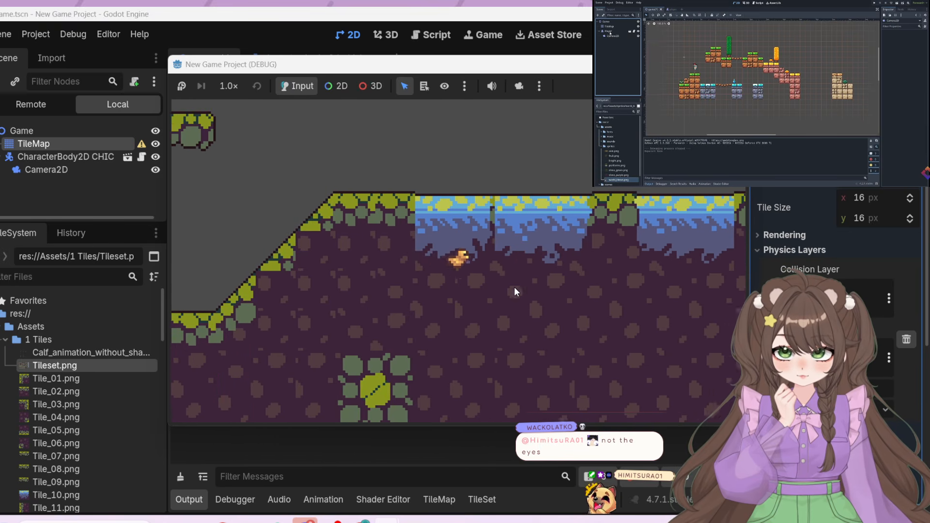
key(Left)
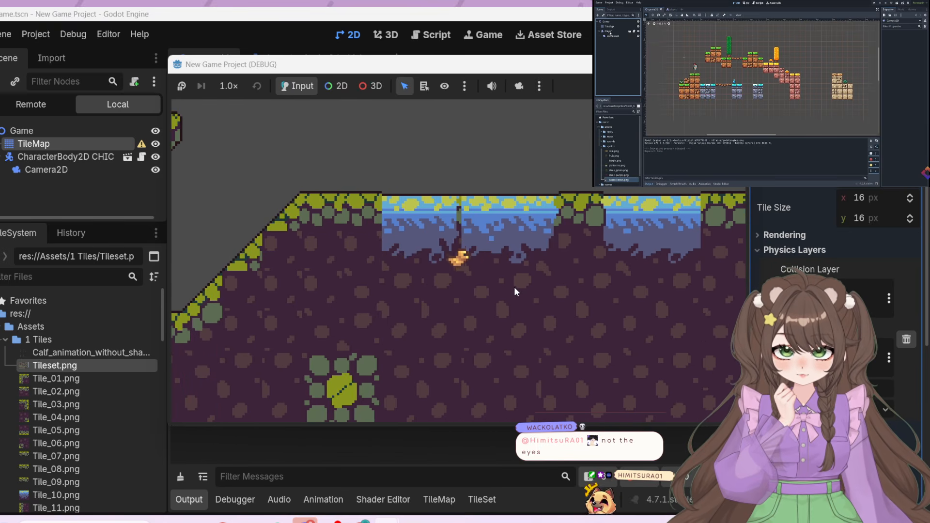
key(Right)
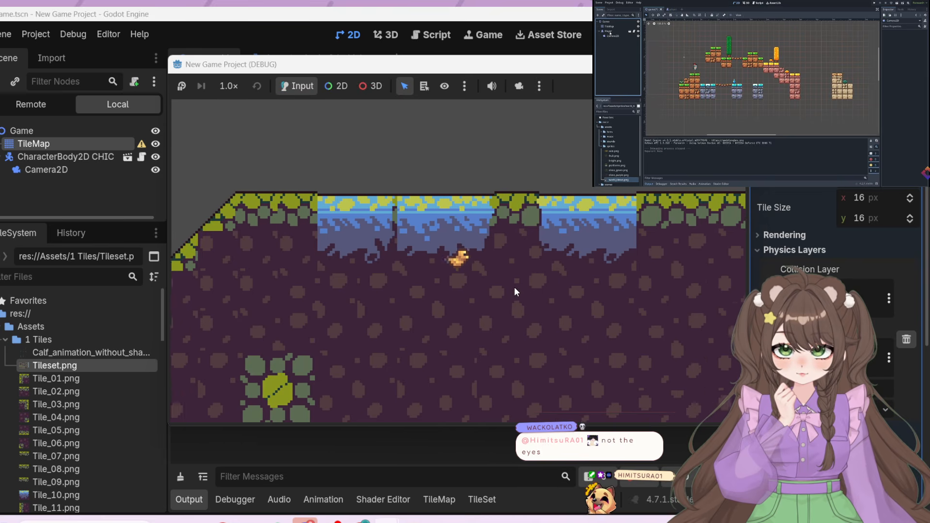
Test jumping the chicken between the first pool and the grassy strip, then toward the floating block and into the second pool
key(space)
key(Right)
key(Right)
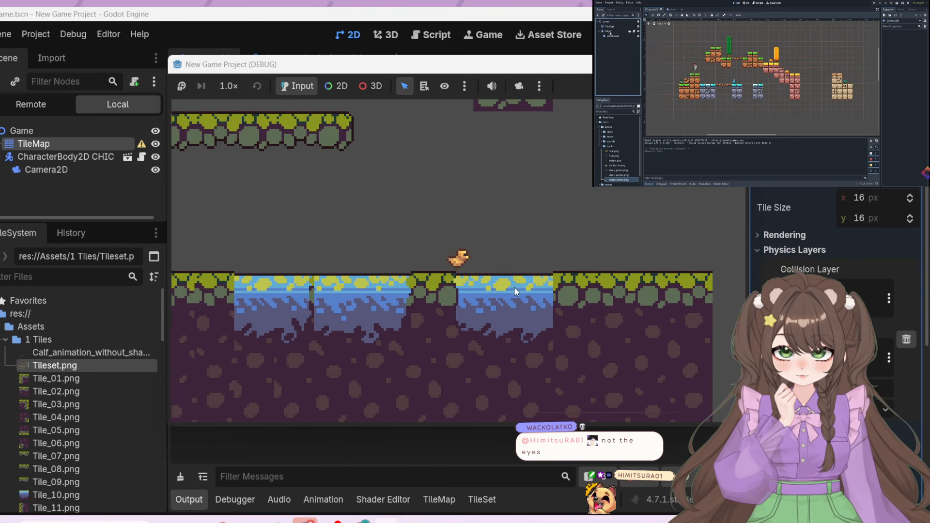
key(Right)
key(Left)
key(space)
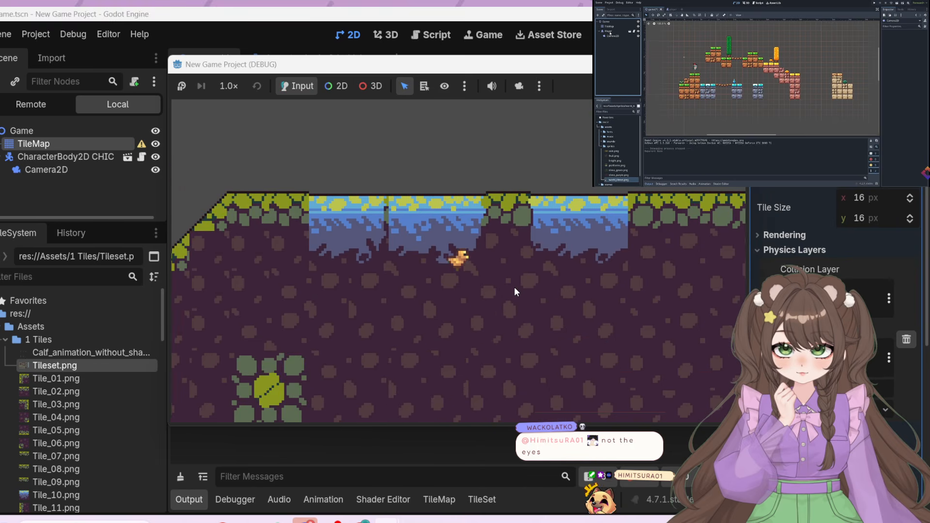
key(space)
key(Right)
key(Left)
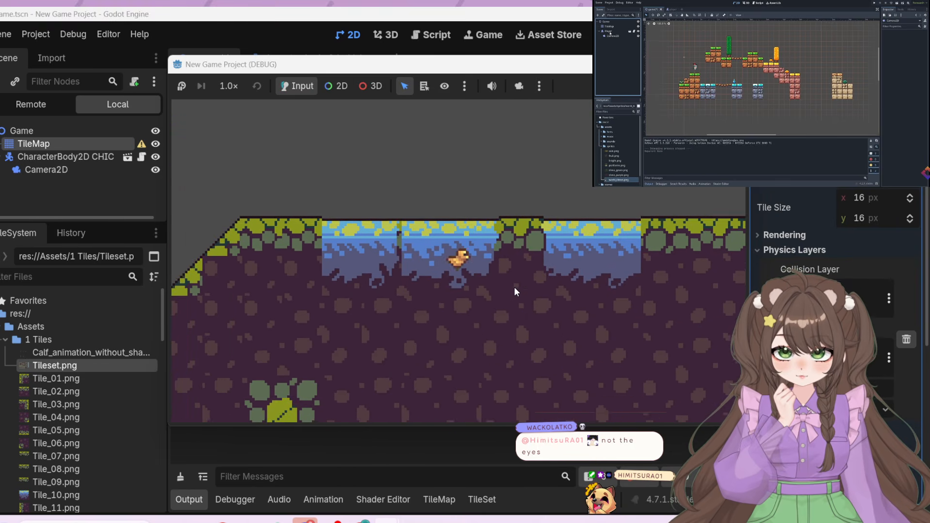
key(space)
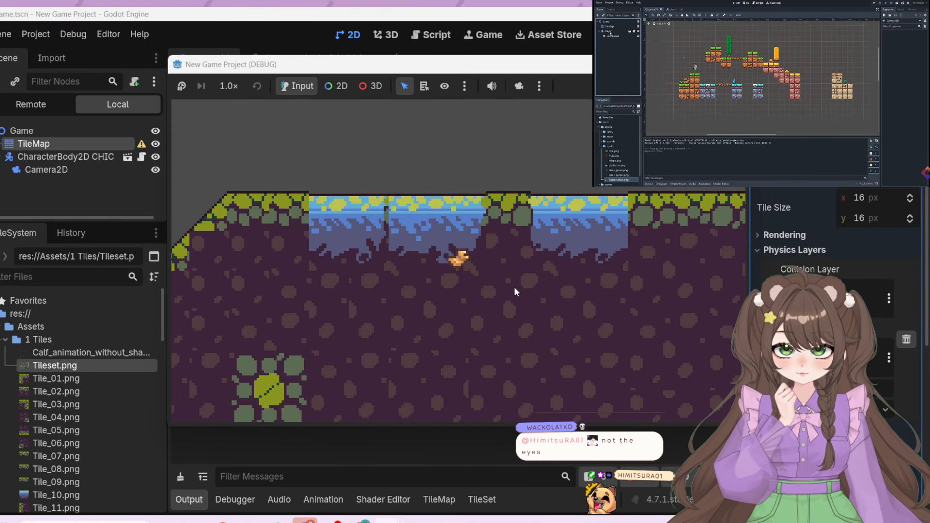
key(space)
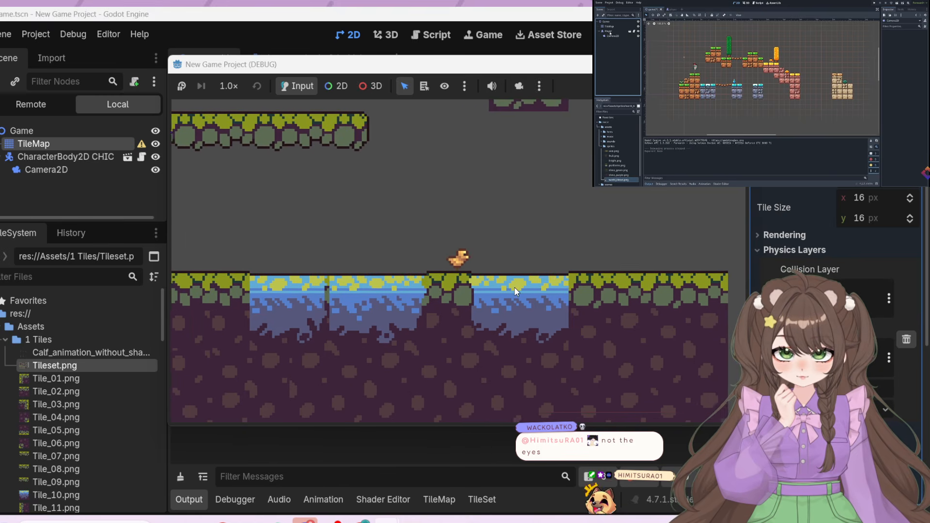
key(Right)
key(space)
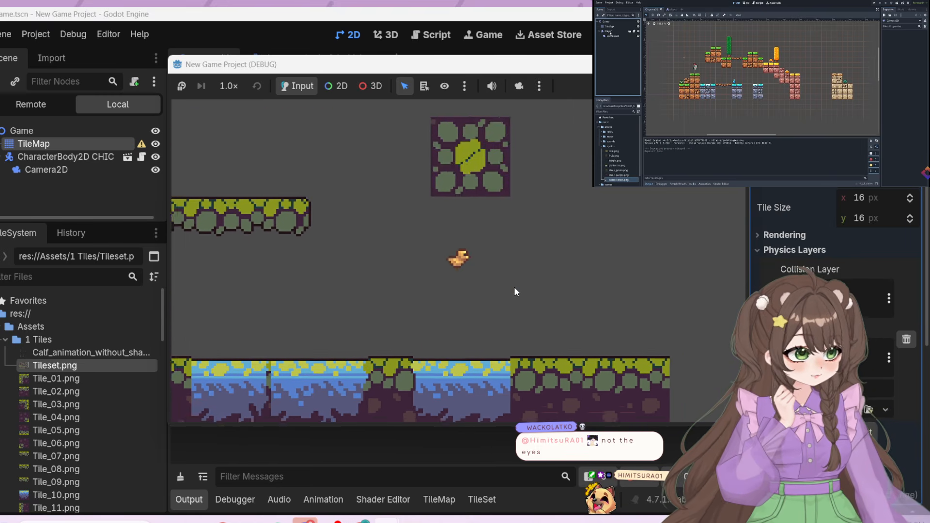
key(Left)
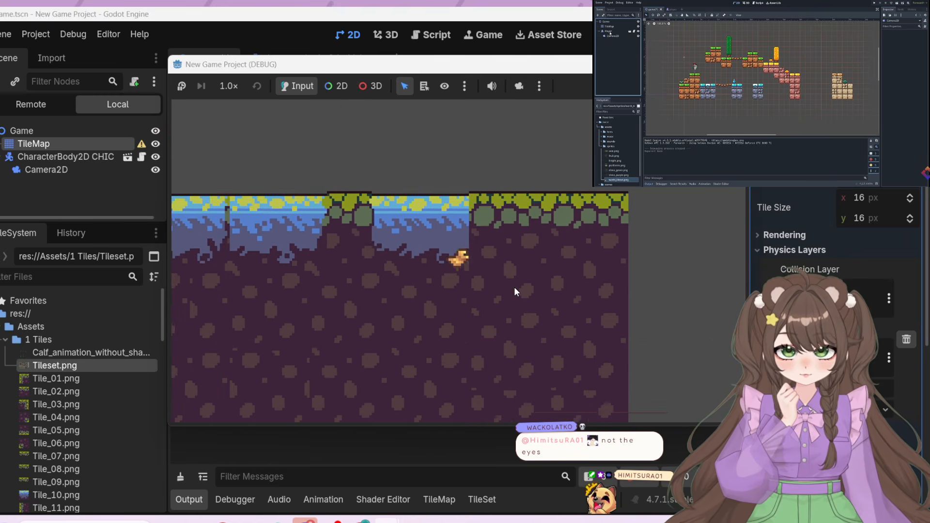
Test jumping the chicken out of the second water pool and back over the first pool toward the slope
key(space)
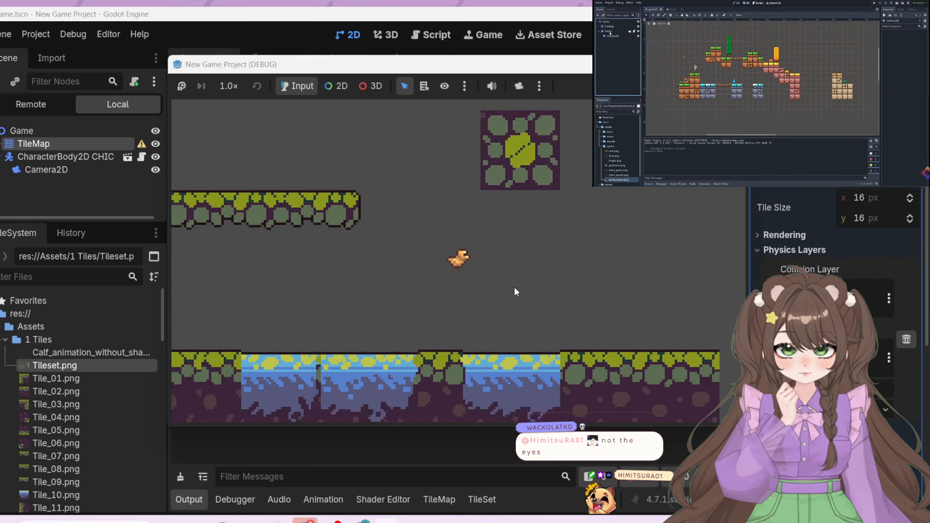
key(Left)
key(space)
key(space)
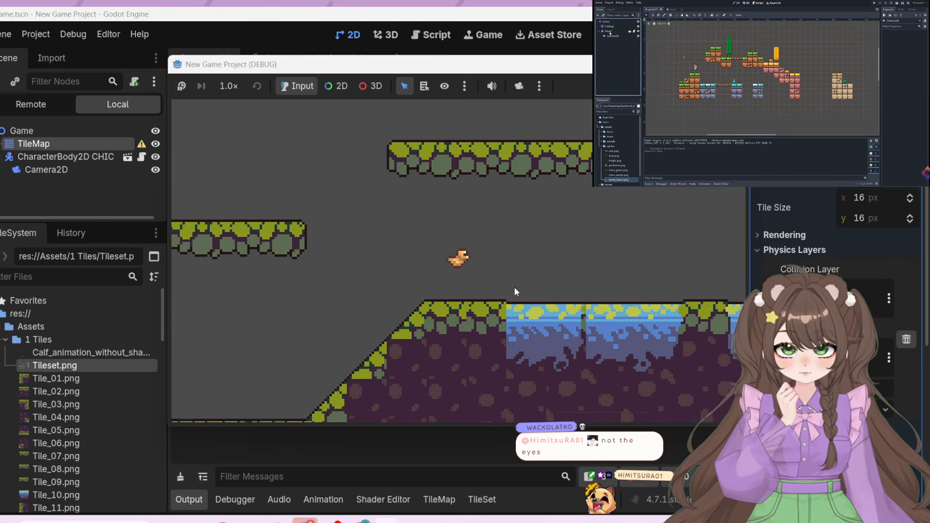
key(Left)
key(Right)
Test moving the chicken between the foot and the top of the slope with short jumps
key(space)
key(Right)
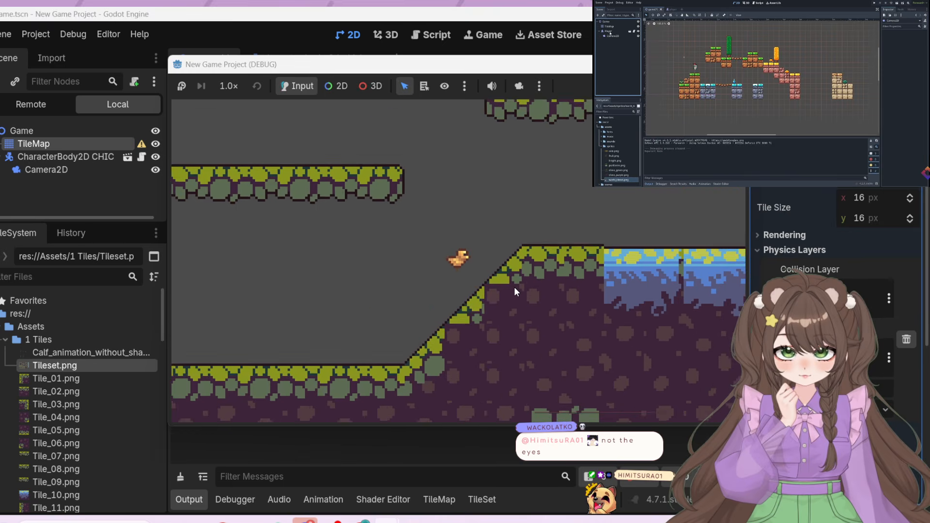
key(Left)
key(Right)
key(space)
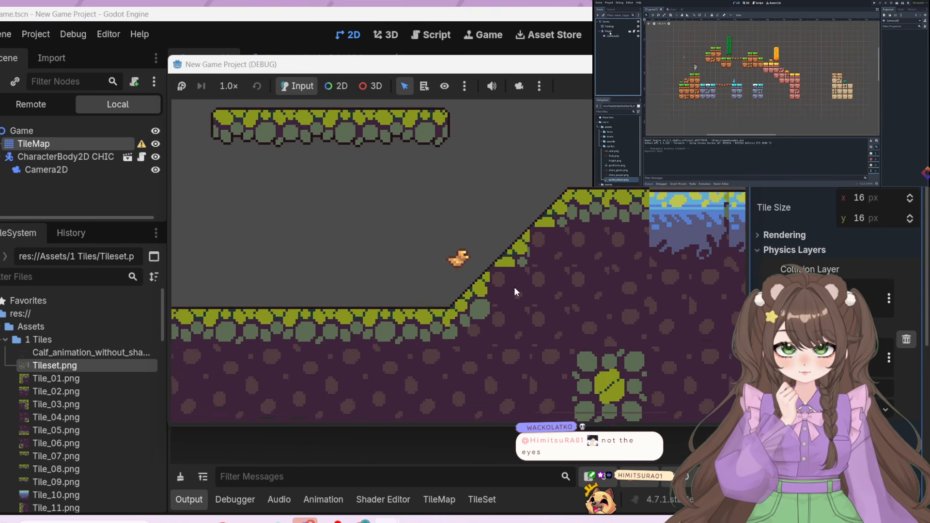
key(Left)
key(Right)
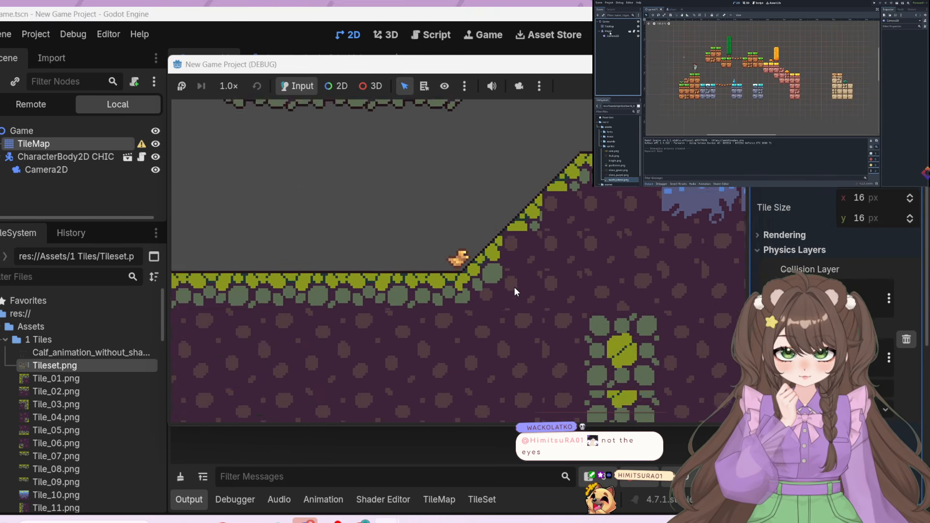
key(space)
key(Right)
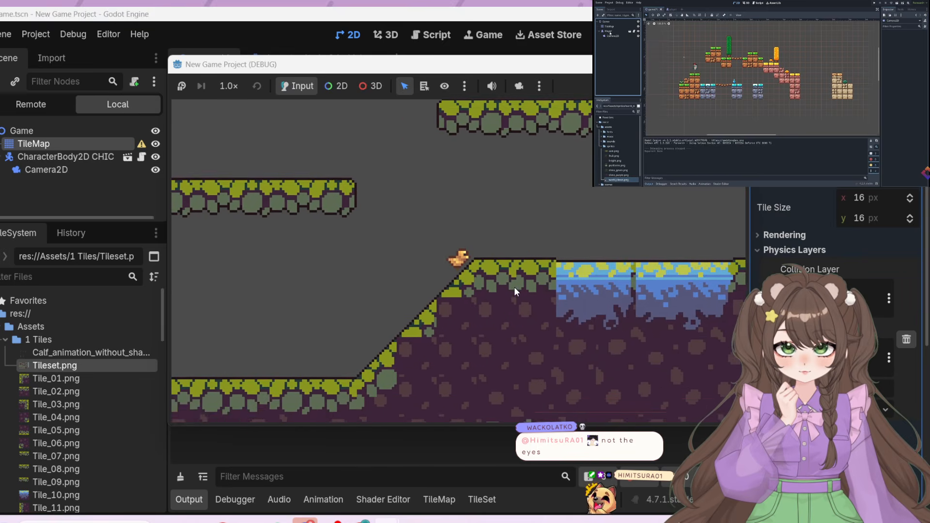
key(space)
key(Left)
key(Right)
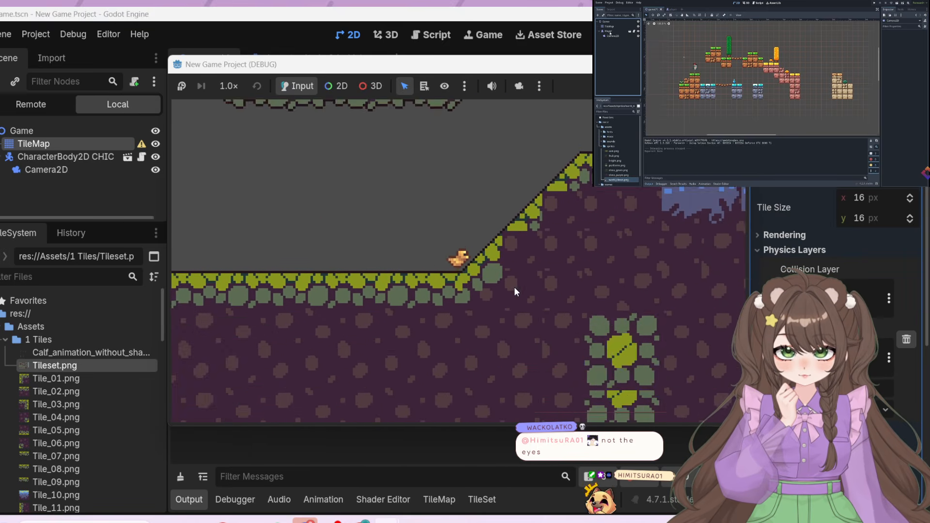
Test repeated jumps from the foot of the slope up onto the lower floating platform
key(space)
key(Right)
key(space)
key(Left)
key(Right)
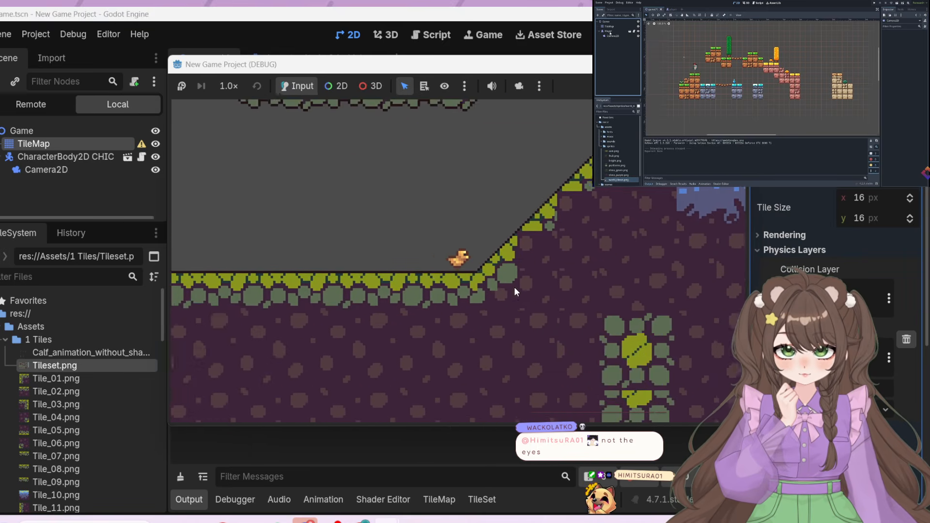
key(space)
key(Right)
key(space)
key(Left)
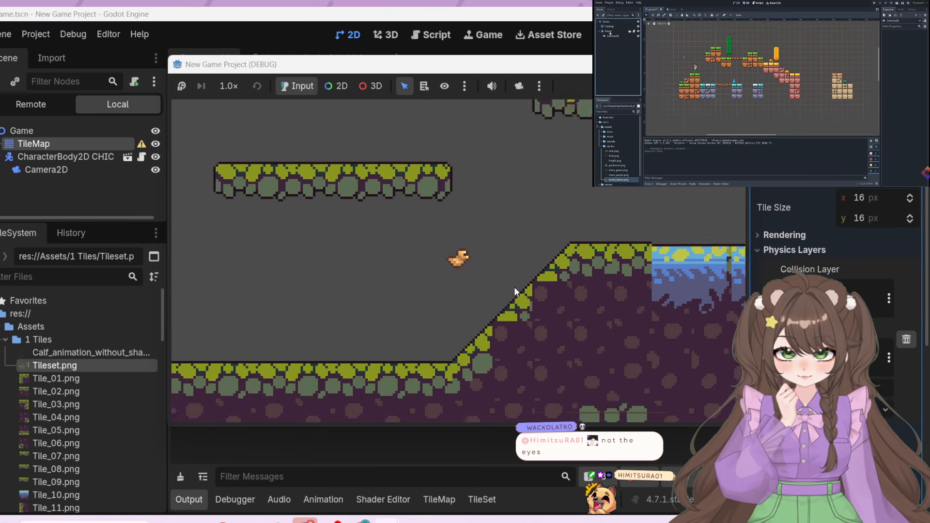
key(space)
key(Right)
key(space)
key(Left)
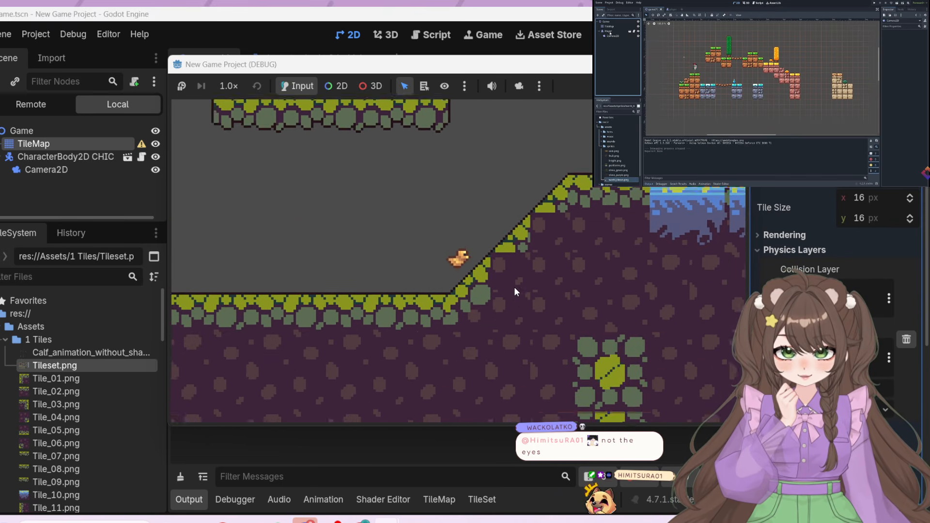
key(space)
key(Right)
key(space)
key(Left)
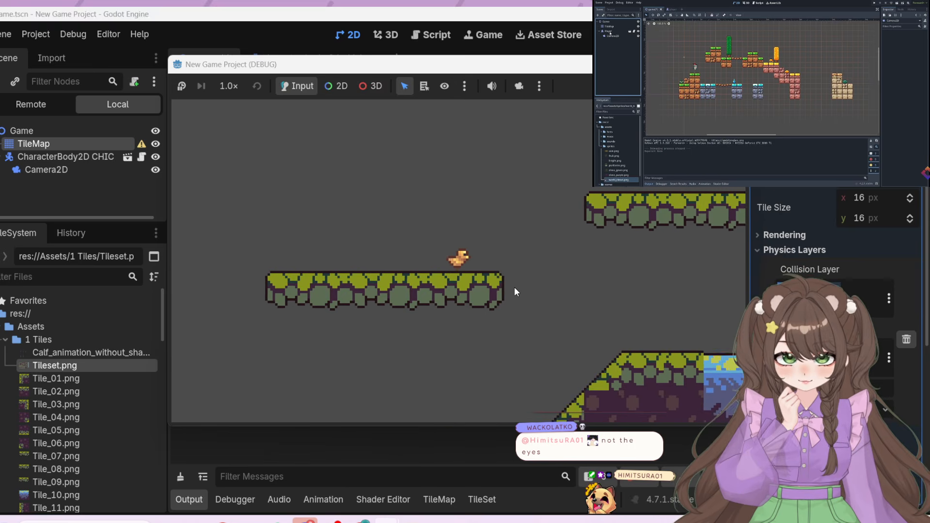
Test standing the chicken on the upper floating platform, dropping toward the pools, and jumping back toward the lower platform
key(Left)
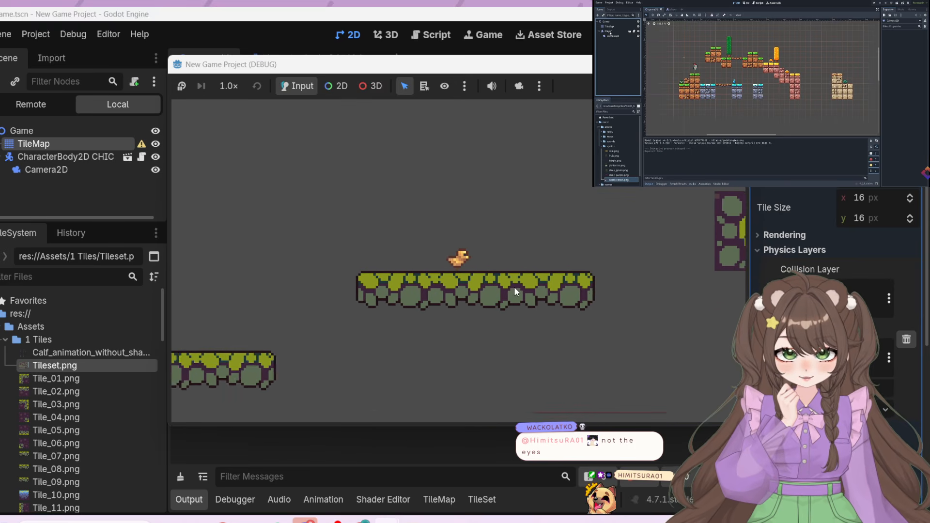
key(Right)
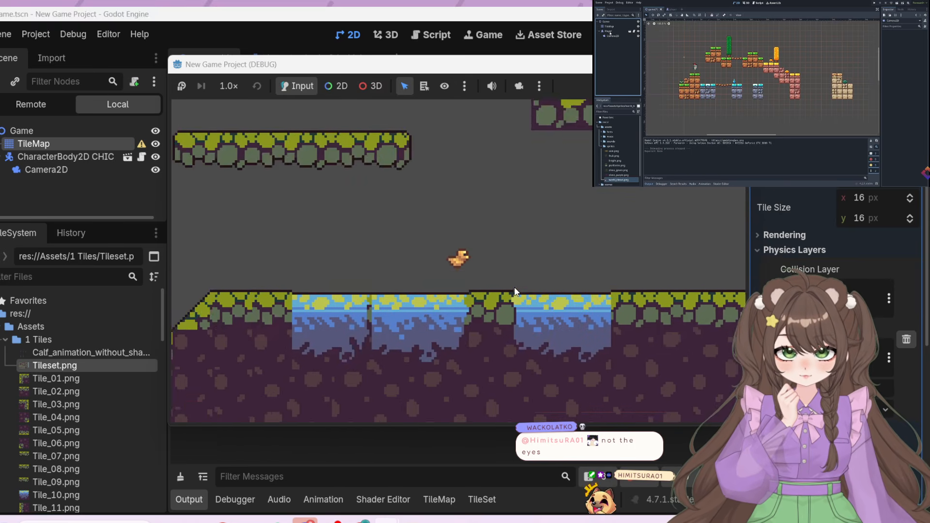
key(Left)
key(space)
Test dropping the chicken from the lower floating platform to the slope and jumping back onto the platform
key(space)
key(Left)
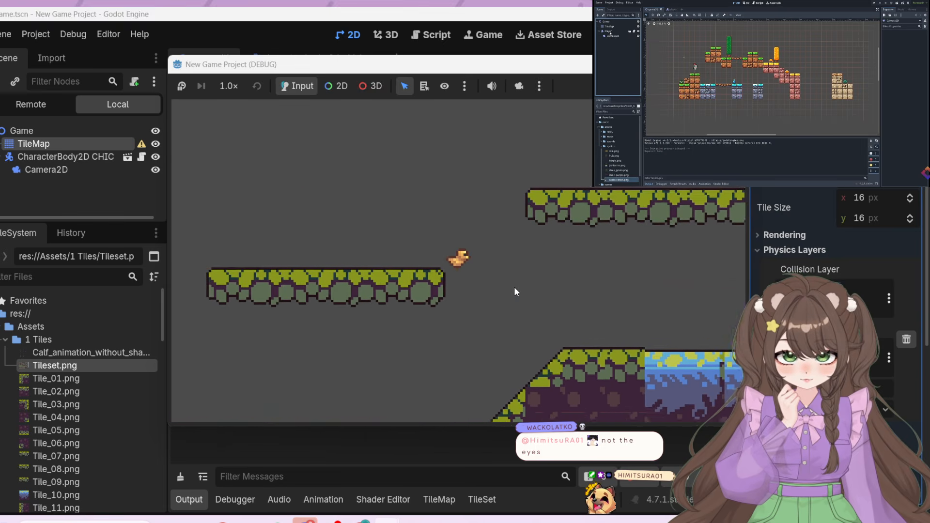
key(Right)
key(space)
key(space)
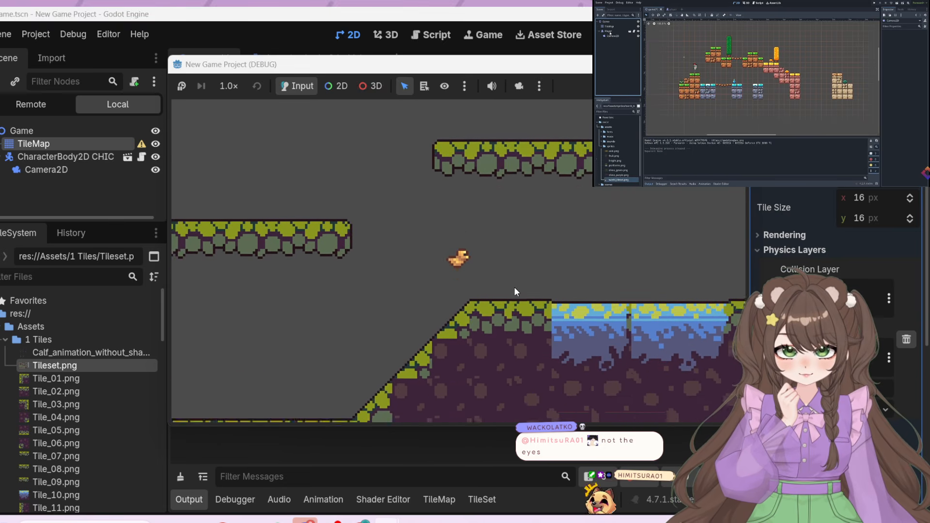
key(Left)
key(space)
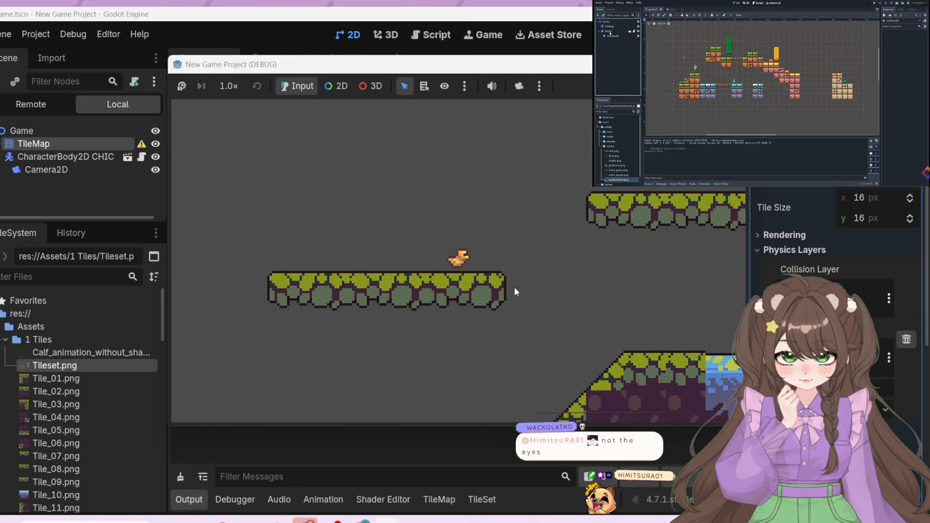
key(Left)
key(Right)
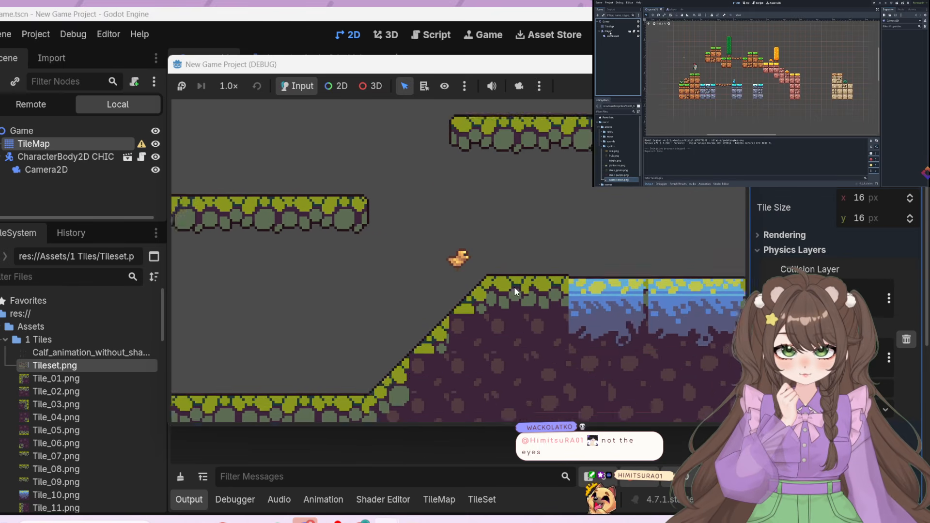
key(Left)
key(space)
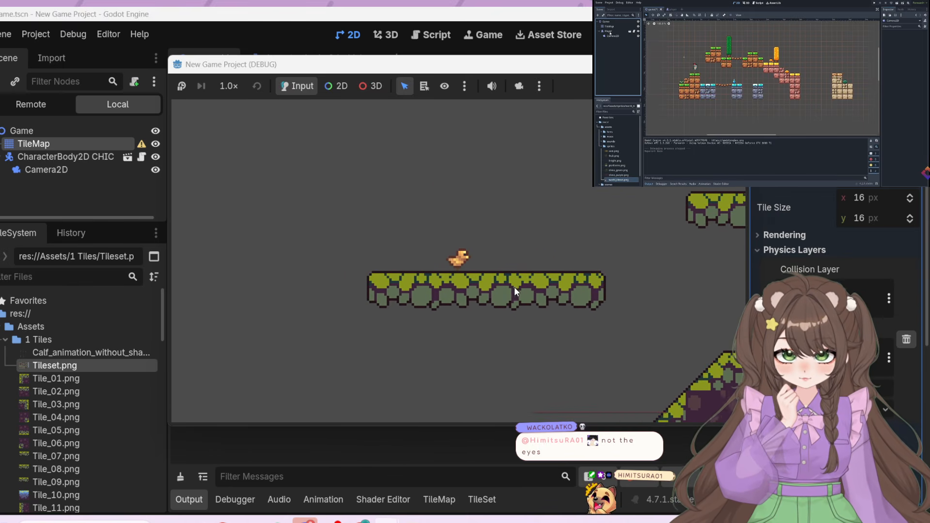
Test jumping the chicken from the lower platform past the upper platform and over to the floating stone block
key(Right)
key(space)
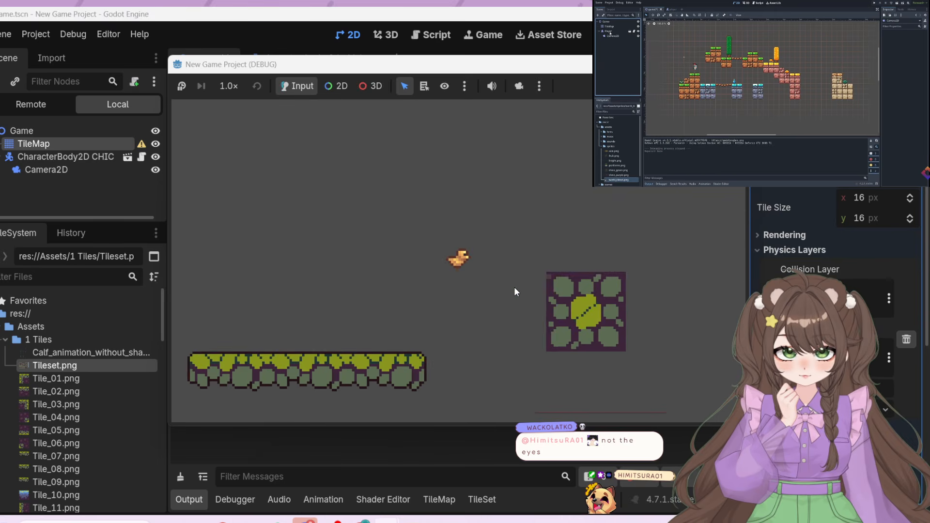
key(Right)
key(space)
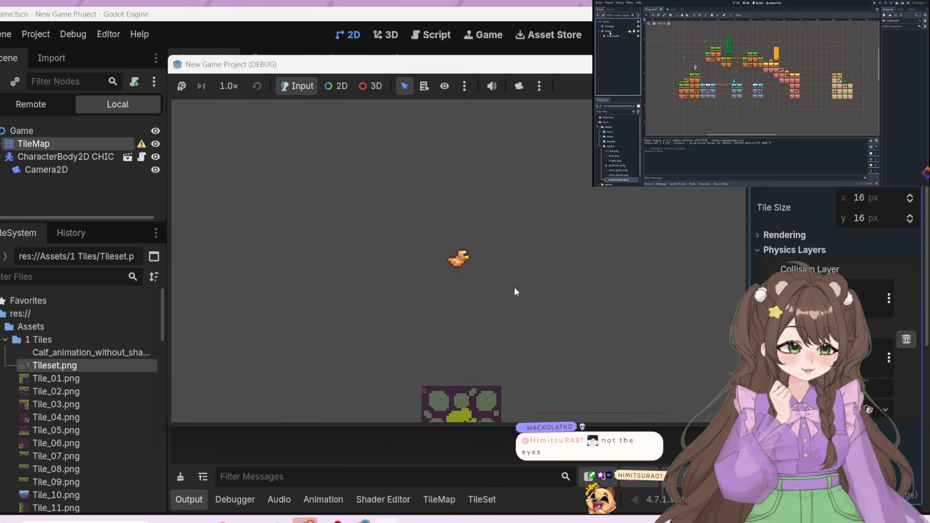
Test repeated jumps on top of the floating stone block and close the running game
key(space)
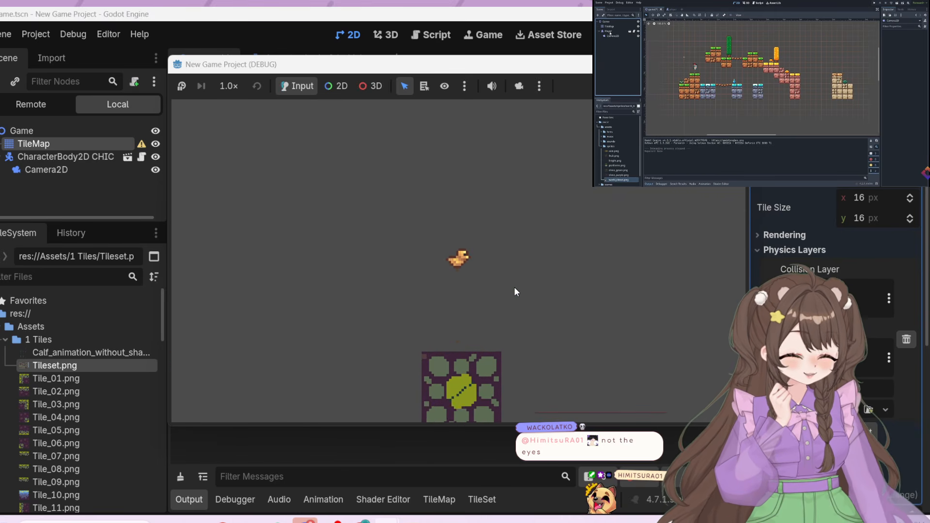
key(space)
key(space)
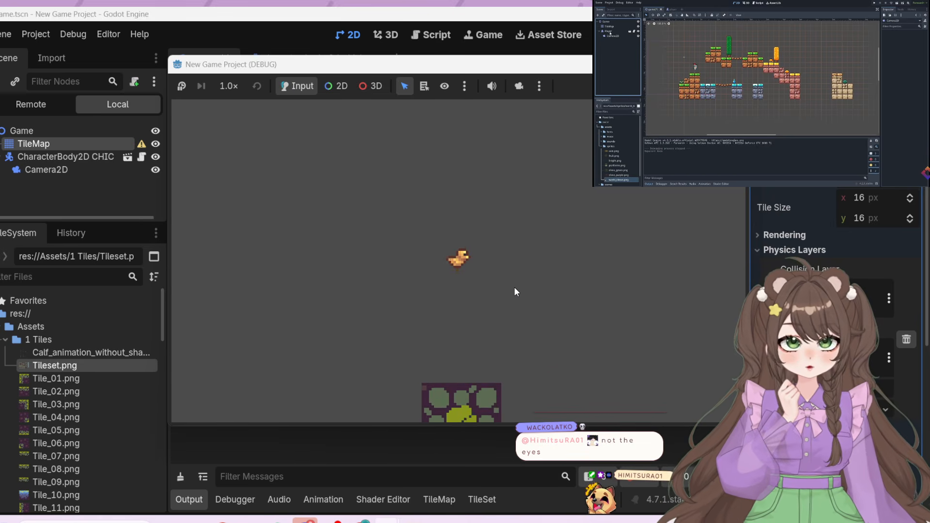
key(space)
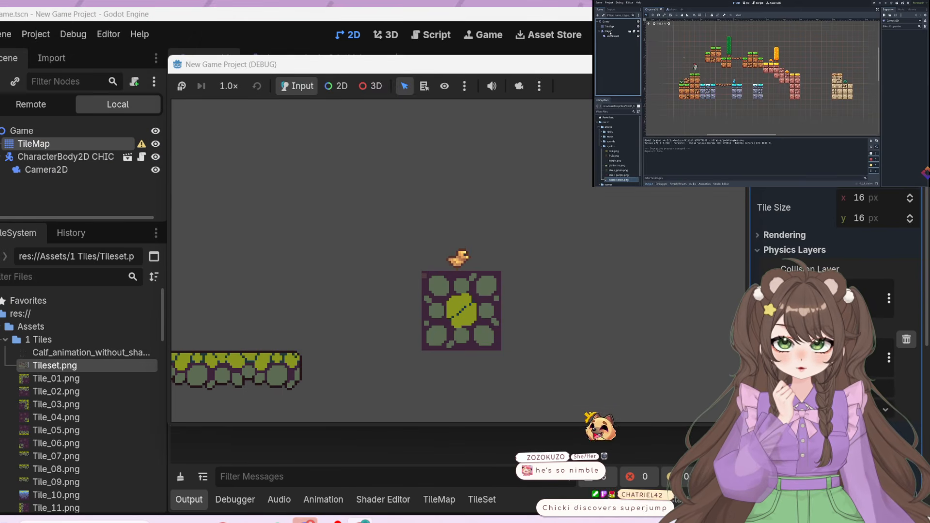
click(732, 65)
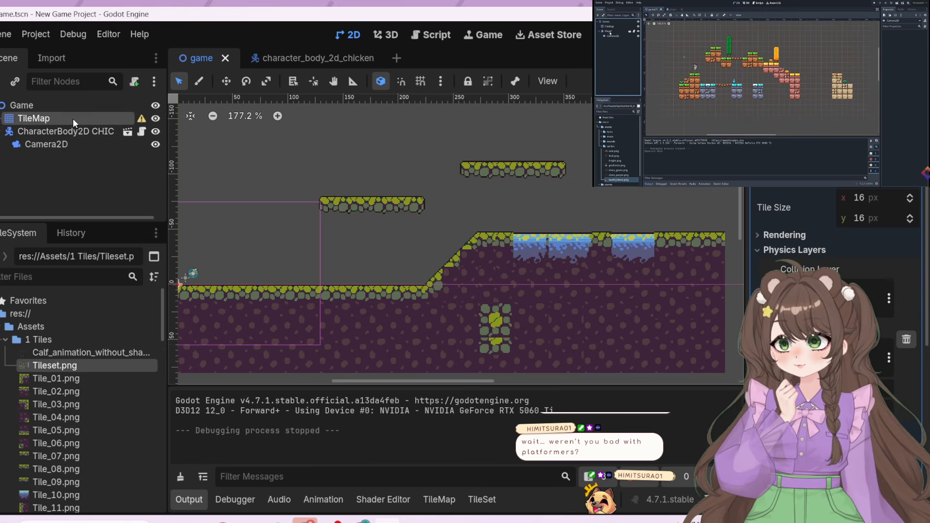
Open the tileset's physics painting view and examine the collision coverage of the slope tiles
click(439, 500)
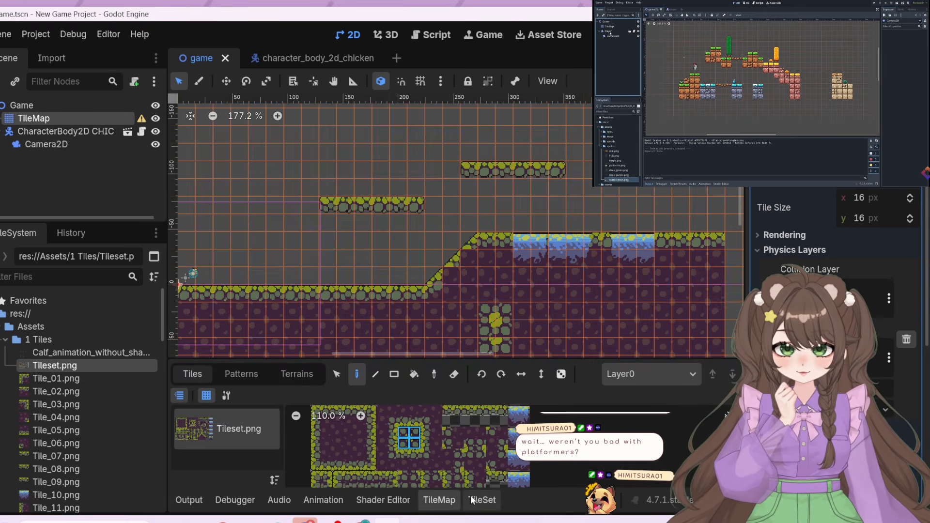
click(477, 499)
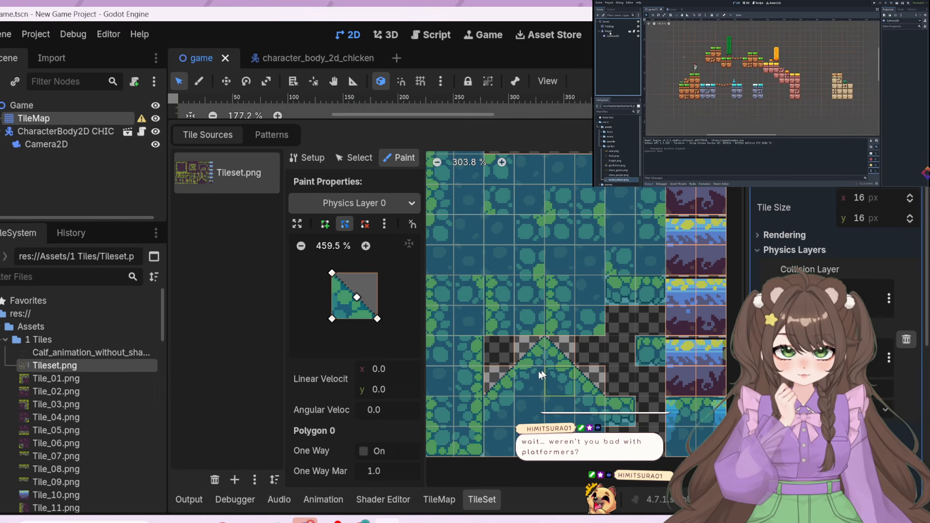
scroll(542, 375, up, 4)
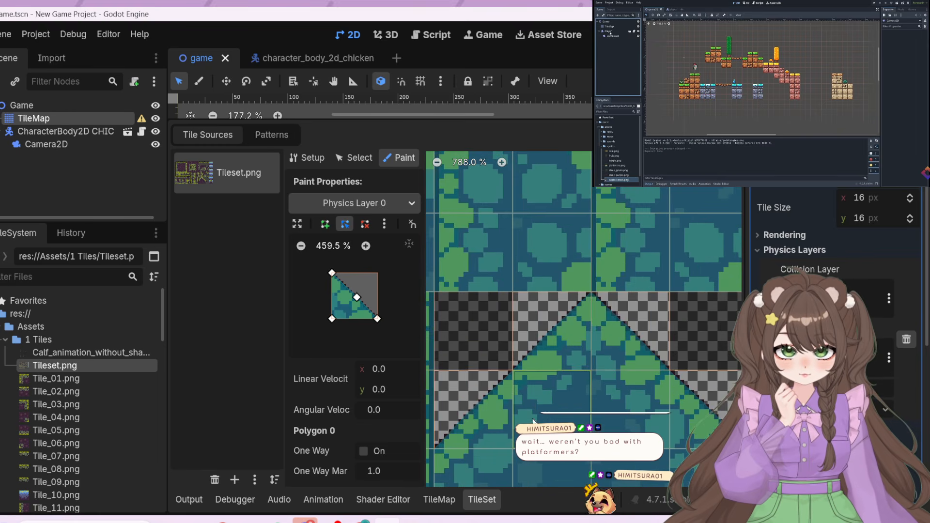
scroll(450, 430, up, 2)
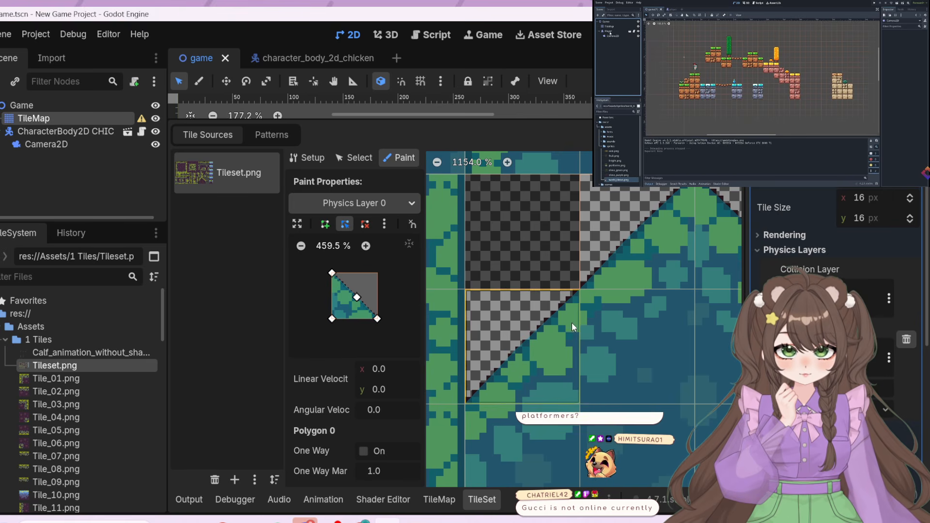
scroll(621, 360, up, 2)
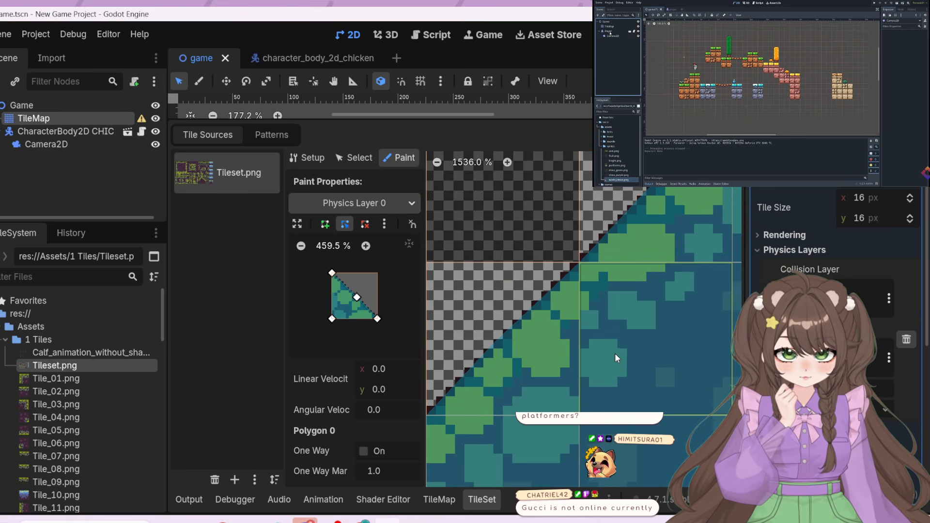
scroll(601, 329, down, 2)
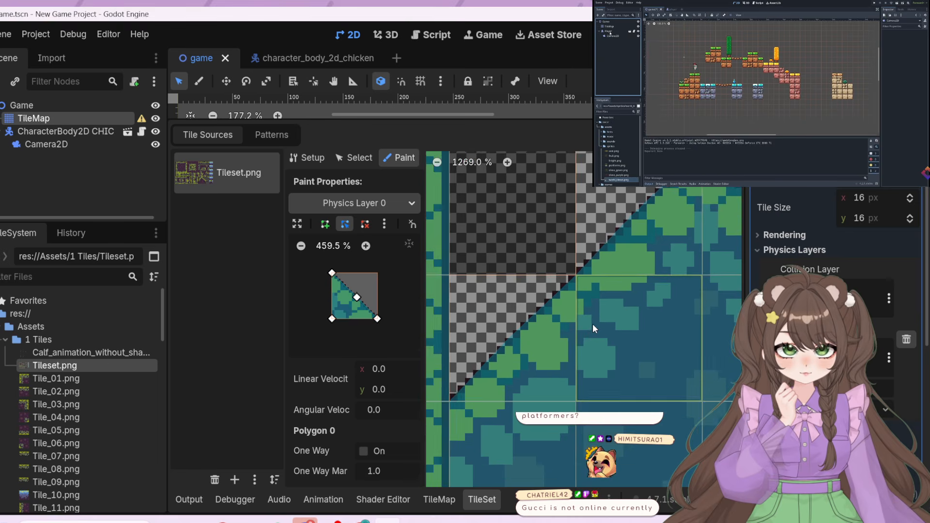
middle_drag(592, 324, 420, 382)
scroll(734, 383, down, 1)
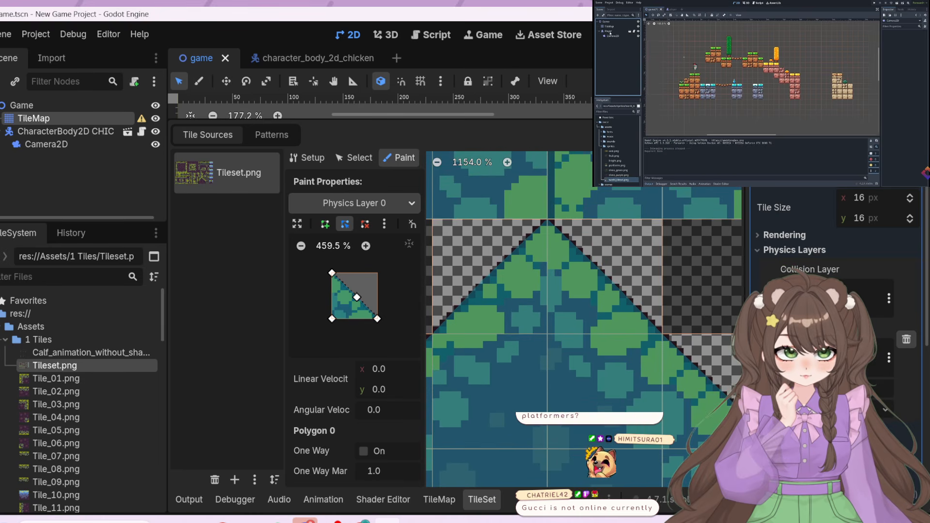
middle_drag(681, 374, 501, 283)
scroll(502, 283, down, 2)
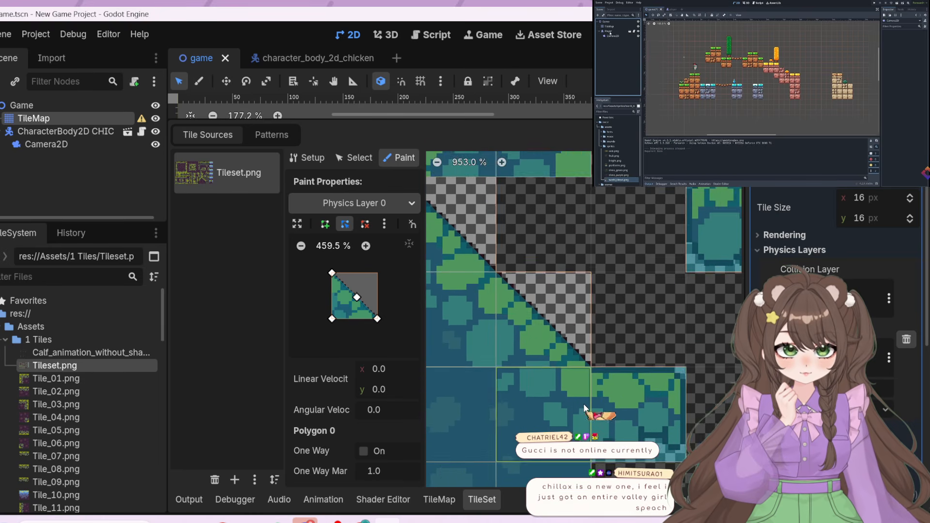
Reshape the collision polygon into a rectangle ending just above the tile's bottom edge and paint it onto the green stone ledge tile beside the slope
click(539, 306)
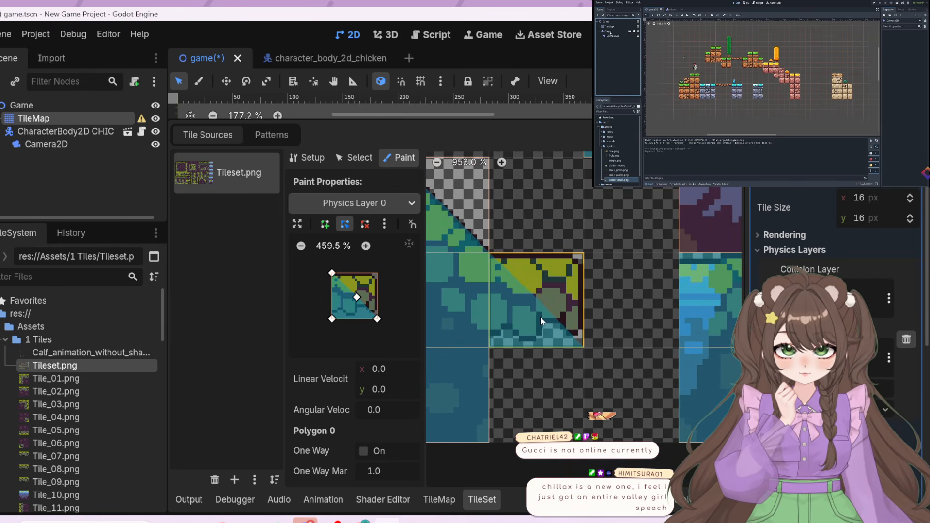
drag(357, 296, 378, 273)
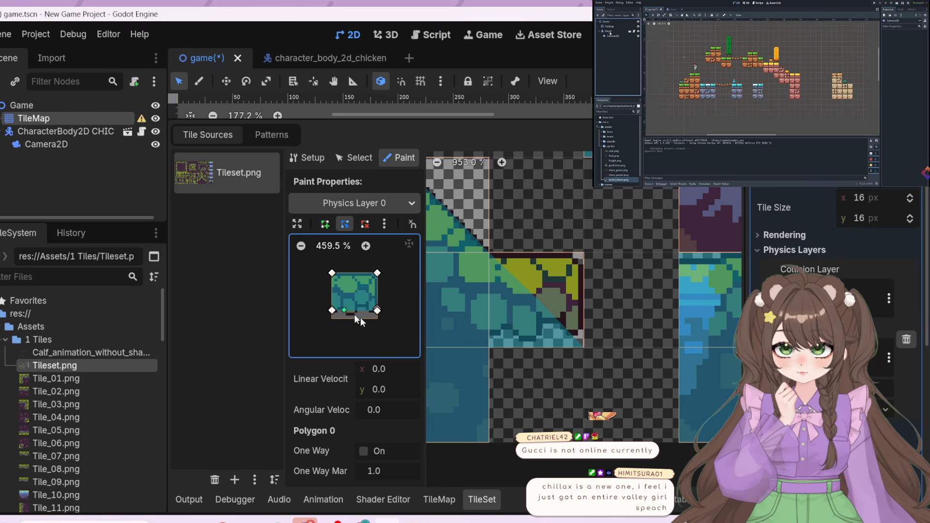
drag(332, 309, 378, 314)
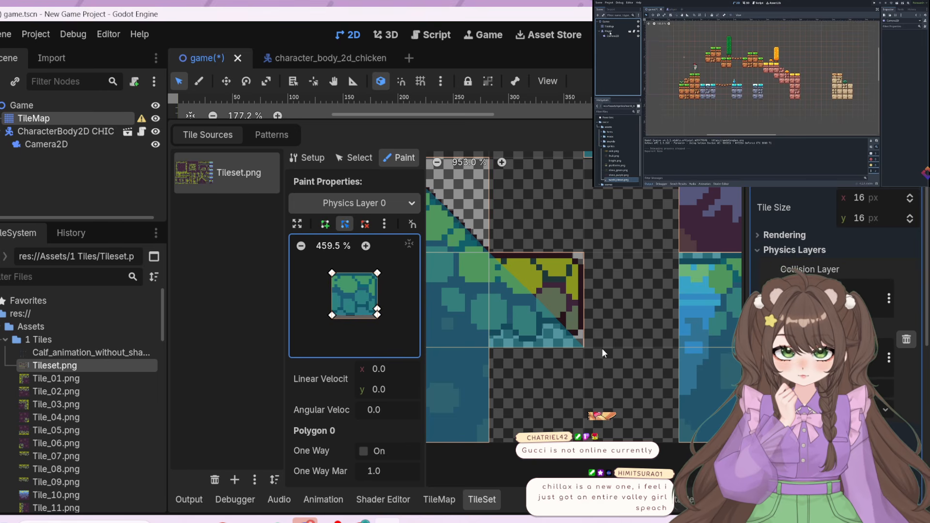
click(511, 290)
scroll(496, 222, down, 4)
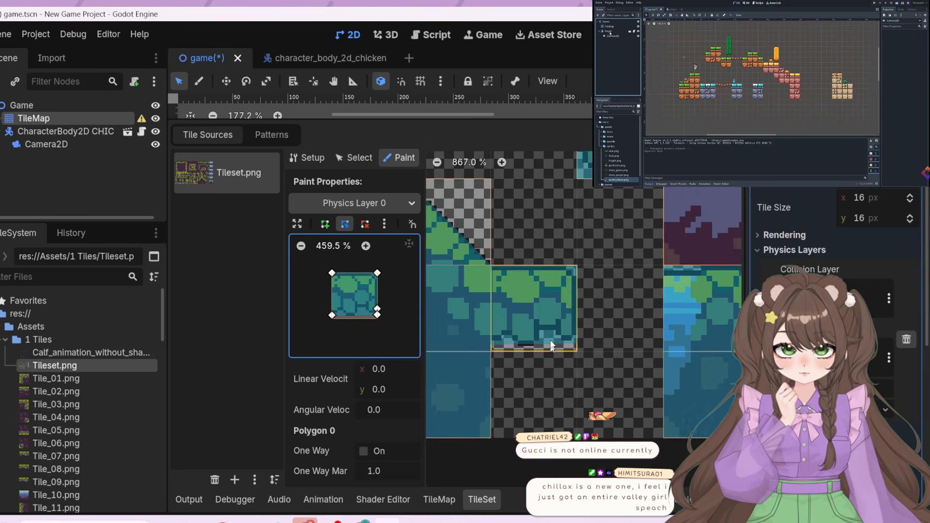
Extend the collision polygon to the waterfall-edge stone tile's bottom and move its left side inward to cover only the stone
middle_drag(475, 342, 734, 267)
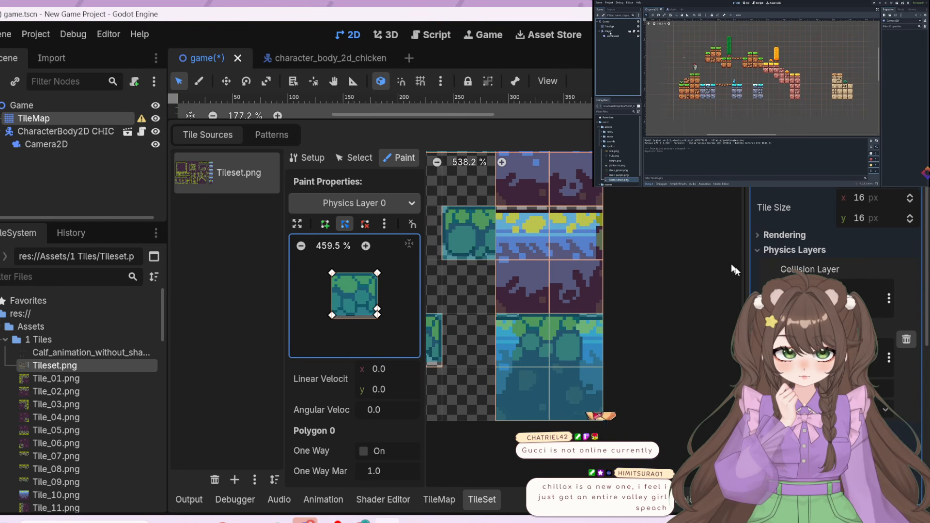
click(523, 340)
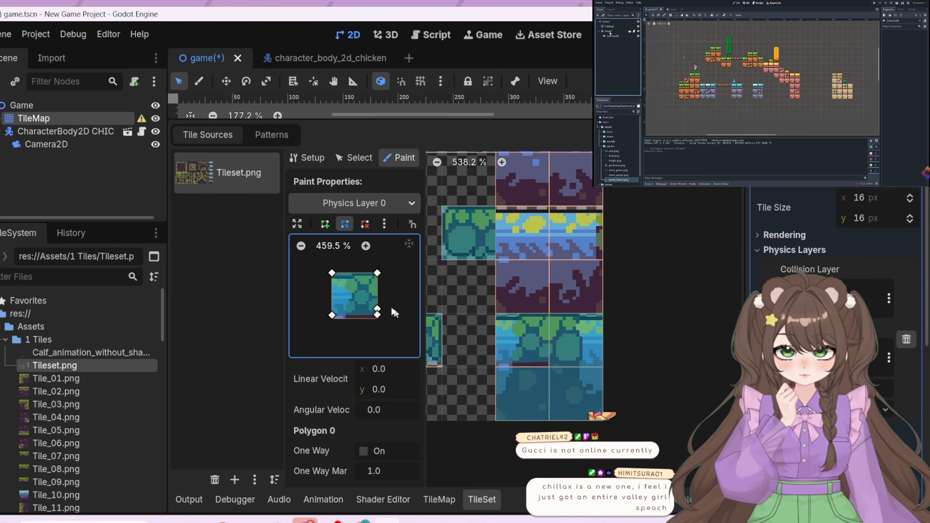
drag(377, 312, 332, 318)
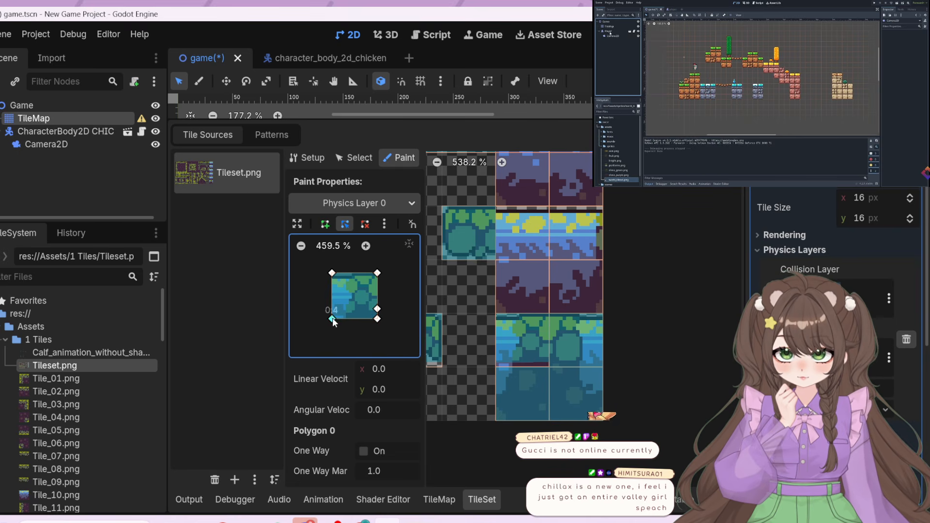
drag(332, 274, 345, 273)
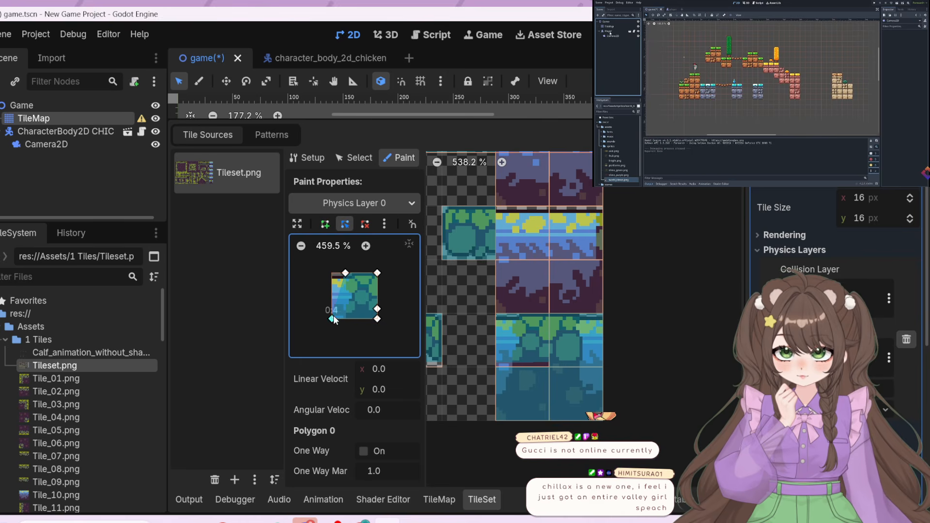
drag(333, 316, 345, 318)
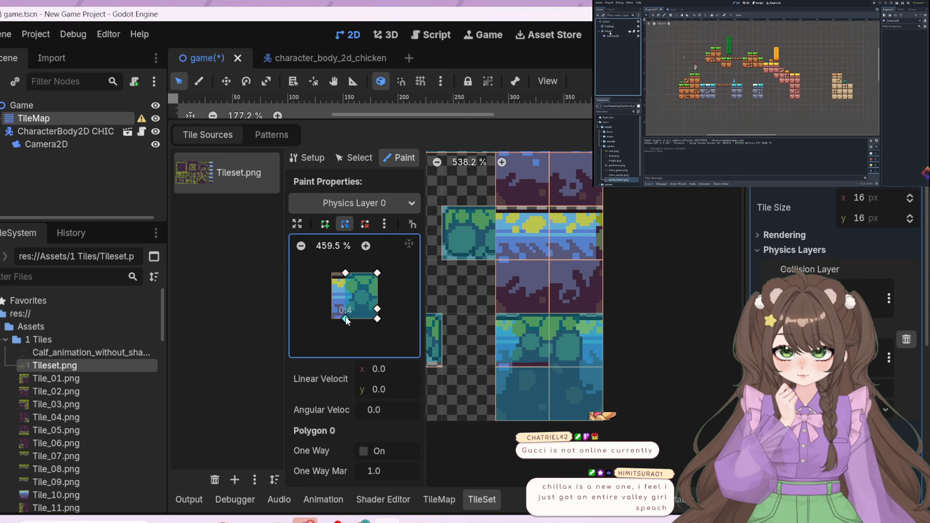
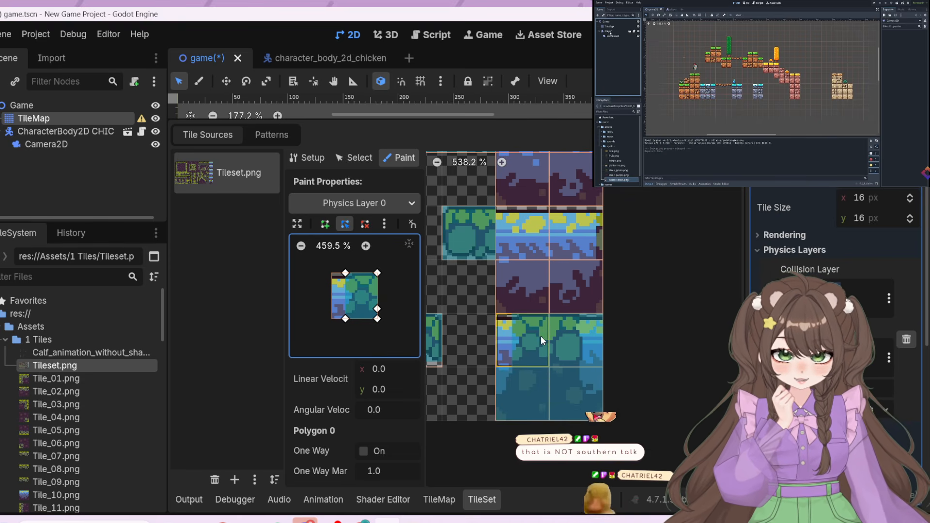
Reshape the Physics Layer 0 collision polygon for the atlas's bottom-left soil tile so only its upper-left corner is cut off
click(524, 404)
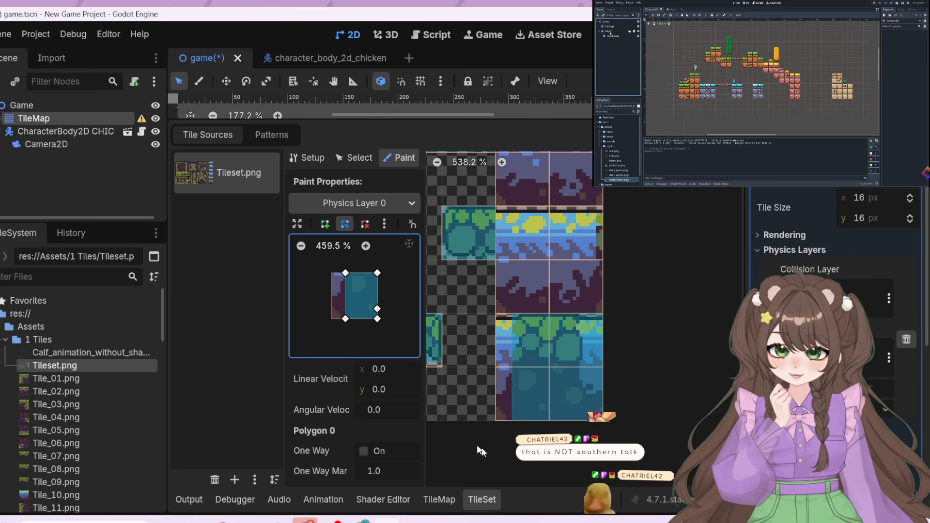
drag(346, 319, 378, 319)
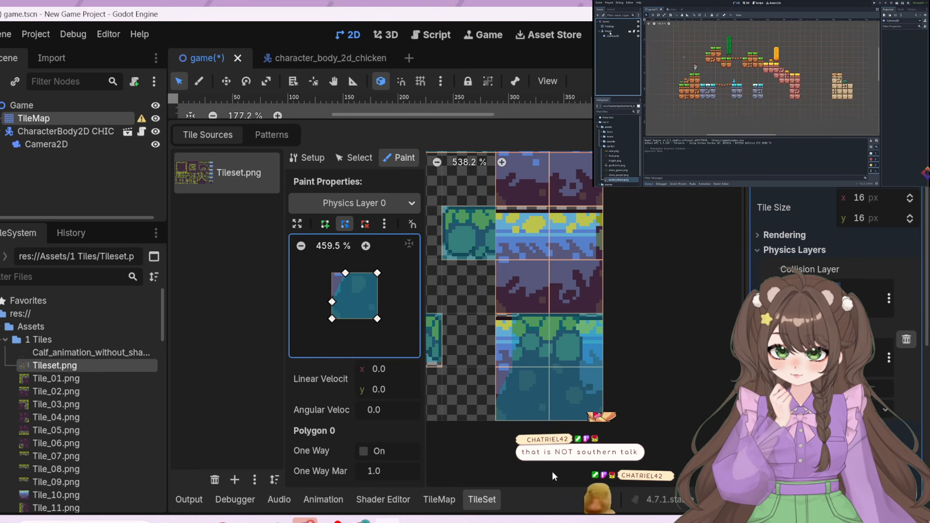
drag(329, 301, 329, 297)
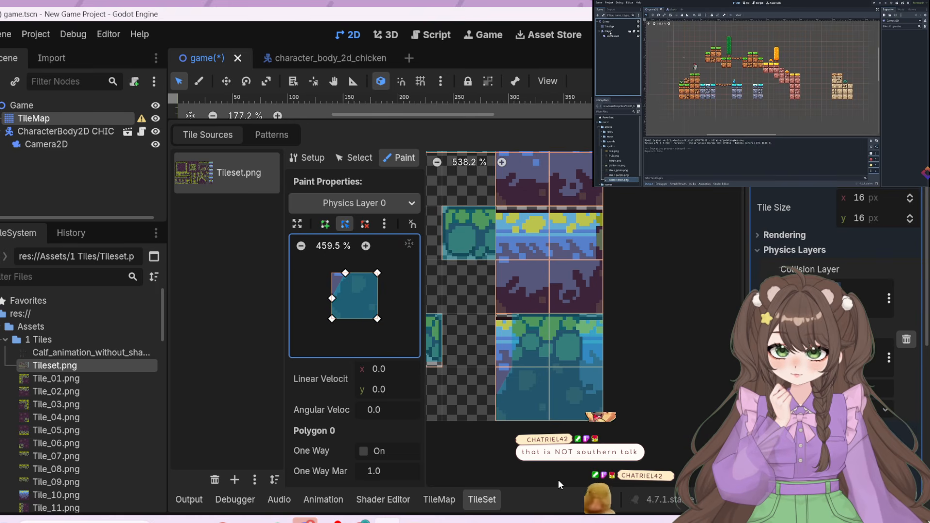
Reshape the collision polygon to a full tile with the upper-right corner cut off and paint it onto the atlas's bottom-right soil tile
click(587, 394)
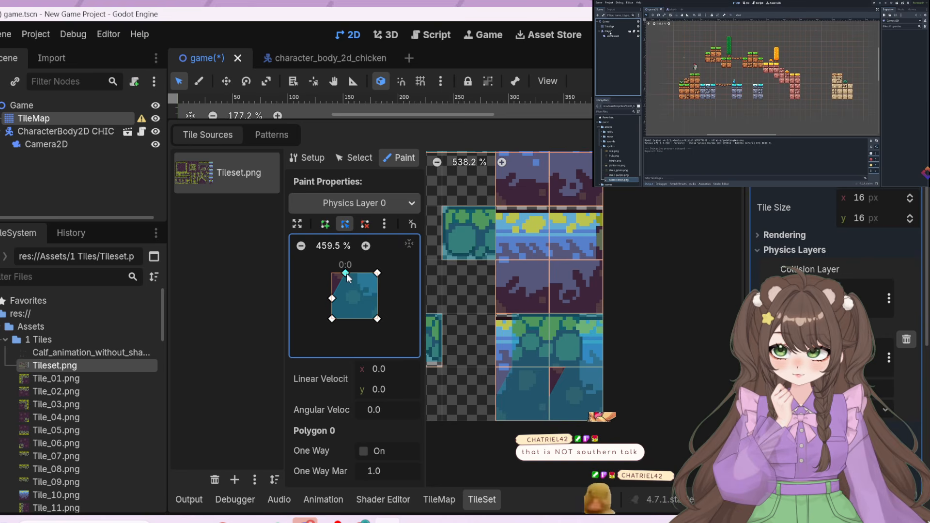
drag(346, 273, 332, 274)
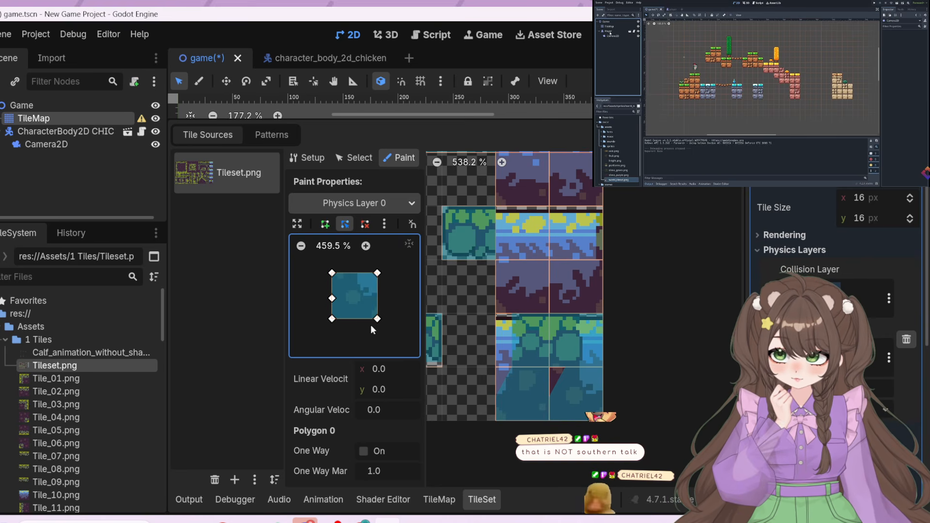
drag(378, 317, 377, 294)
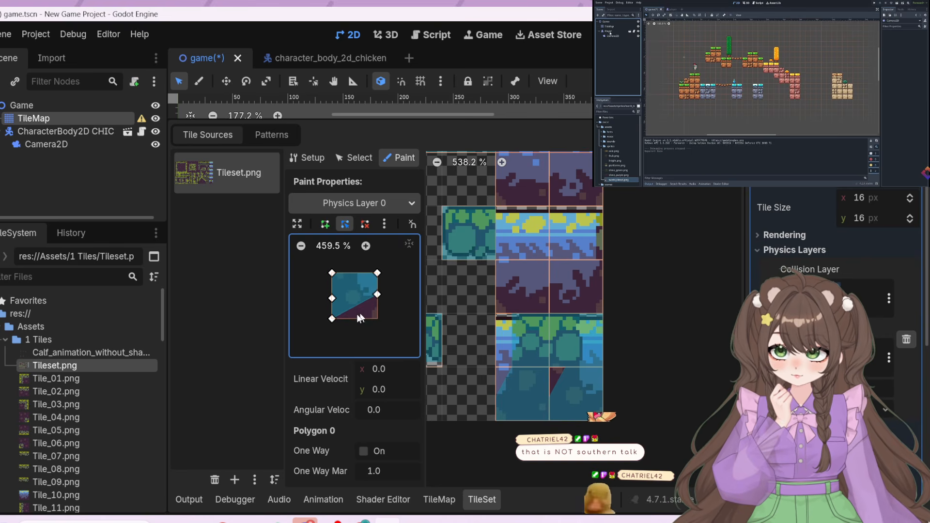
drag(330, 319, 379, 322)
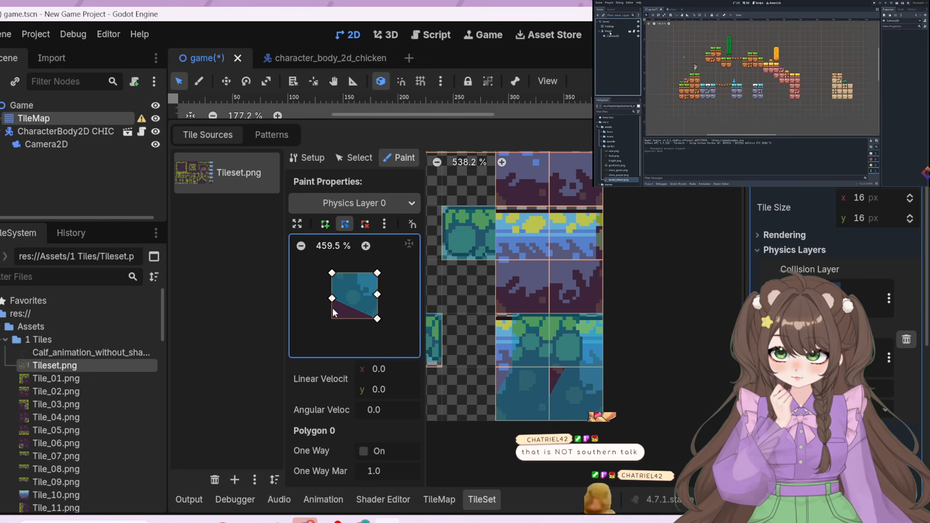
drag(333, 299, 335, 319)
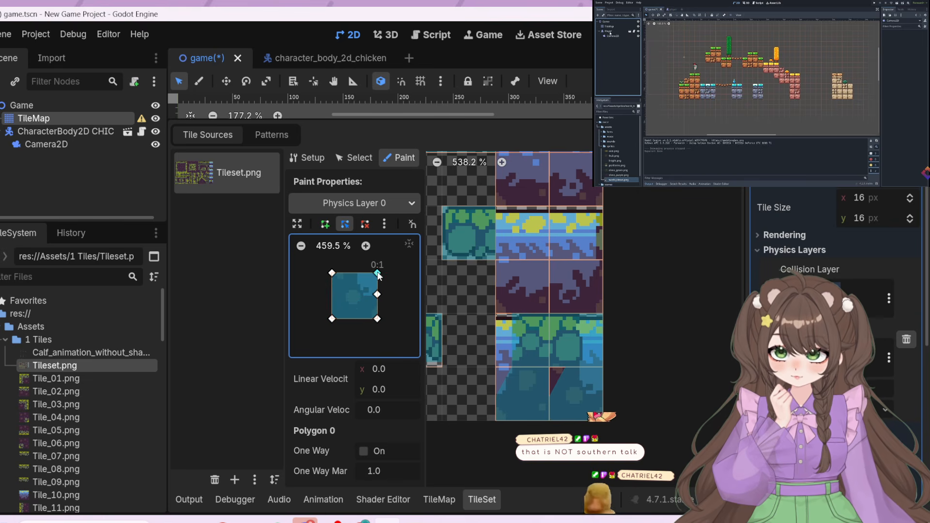
drag(377, 273, 377, 293)
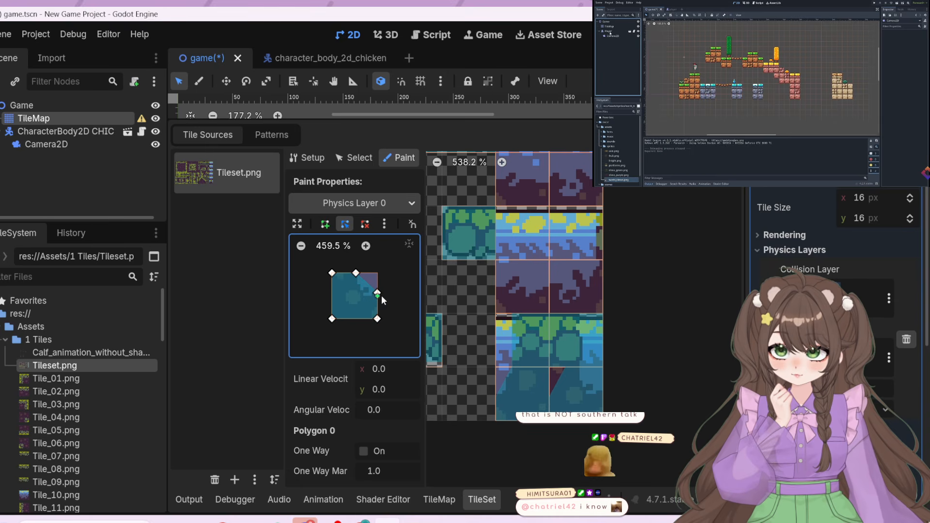
drag(378, 295, 378, 297)
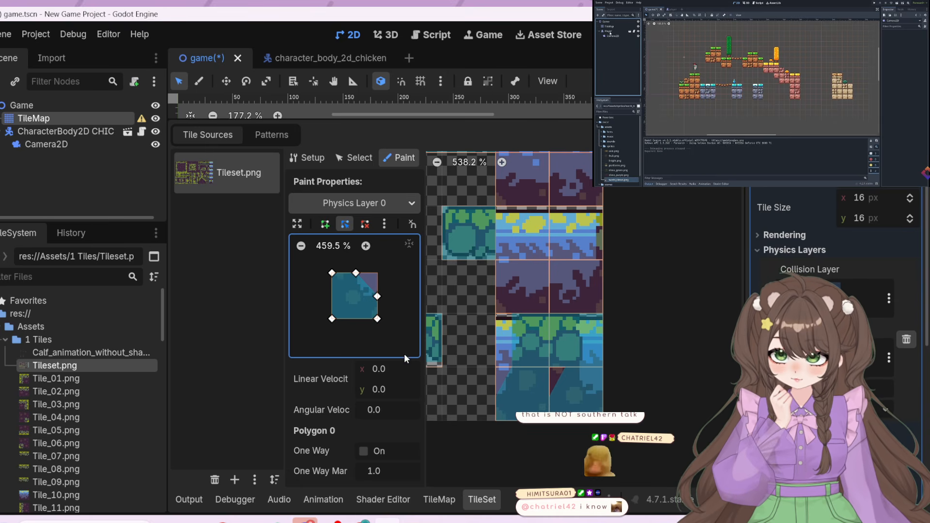
click(576, 388)
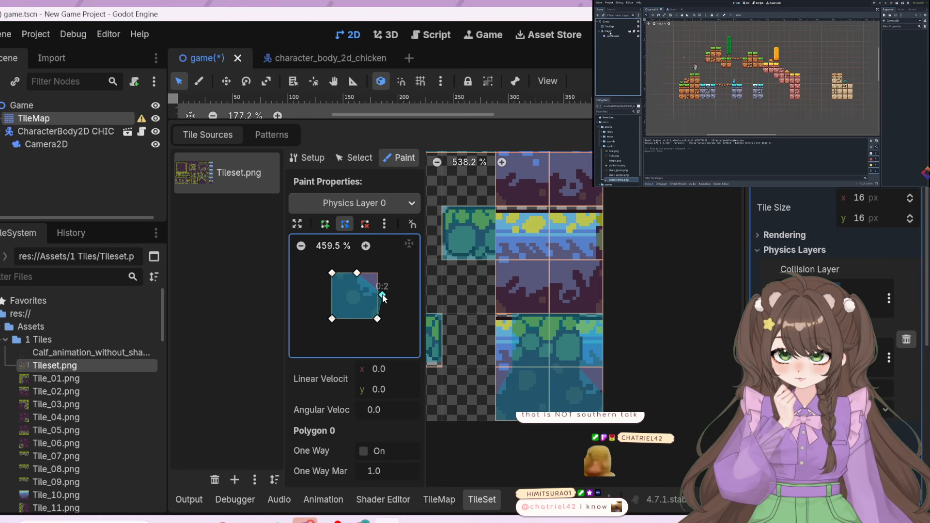
Fit the collision polygon to the green left part of the grassy tile above the bottom-right soil tile, excluding its right-hand strip
drag(380, 295, 380, 290)
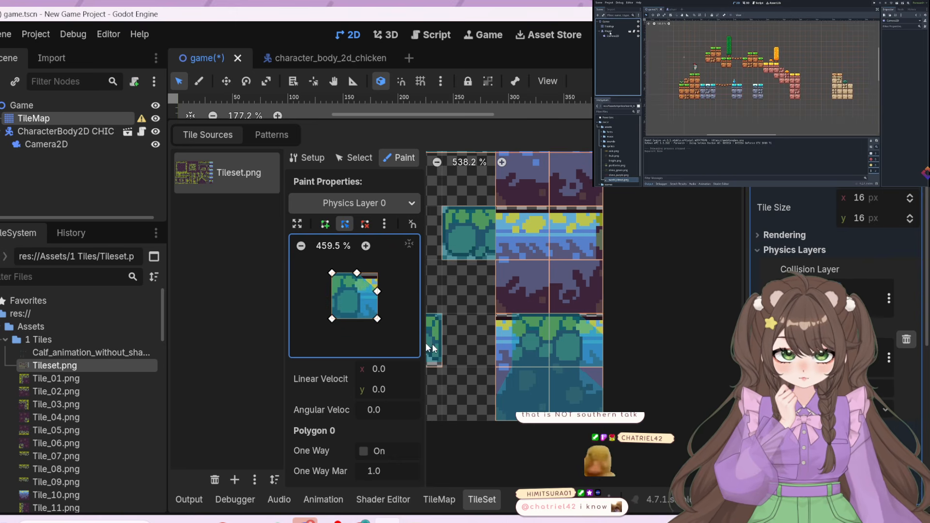
drag(354, 272, 378, 273)
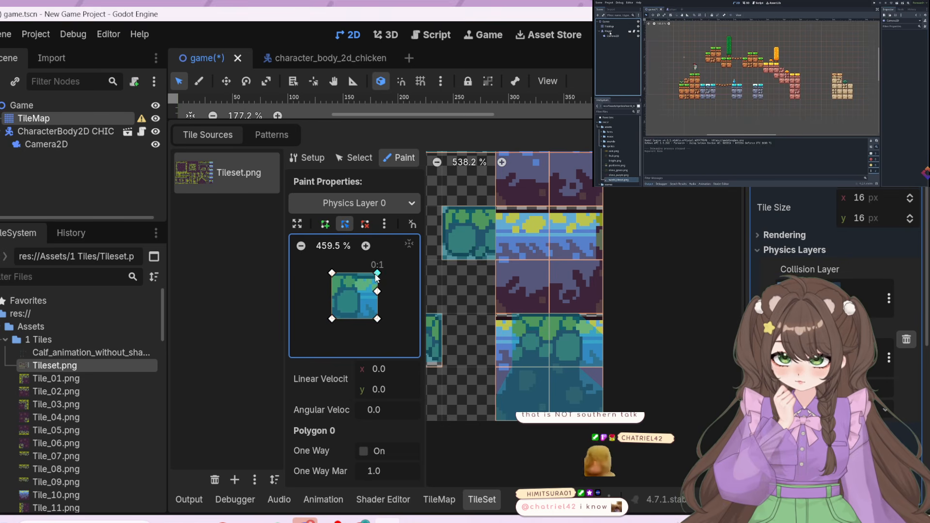
drag(373, 273, 362, 309)
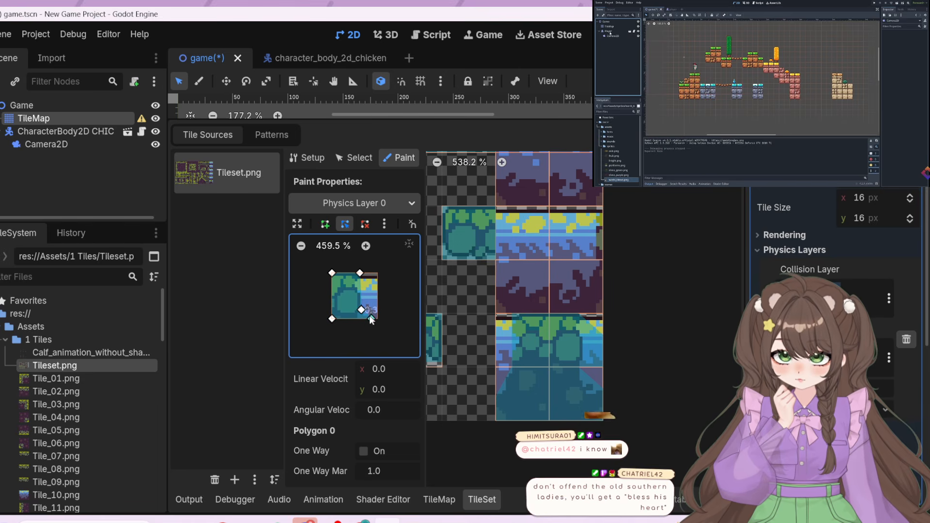
drag(378, 318, 362, 319)
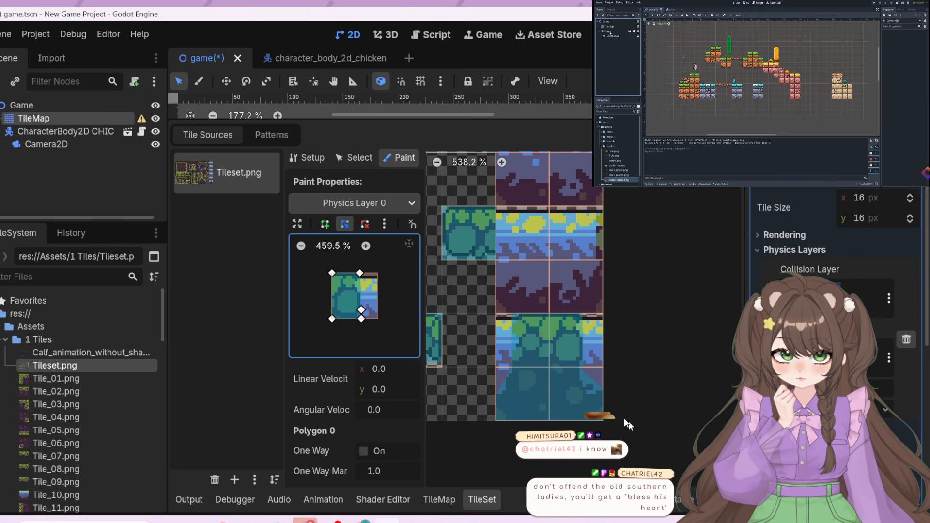
drag(362, 319, 359, 320)
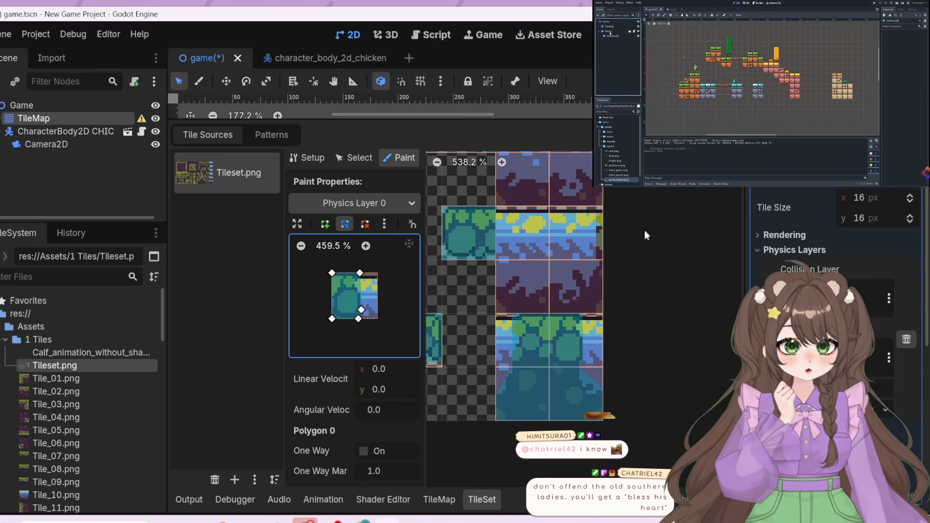
Shape a collision polygon for the lower-left soil tile of the topmost blue-and-purple block, covering its upper area and tapering inward from the upper-left corner
middle_drag(627, 209, 661, 509)
middle_drag(673, 189, 661, 291)
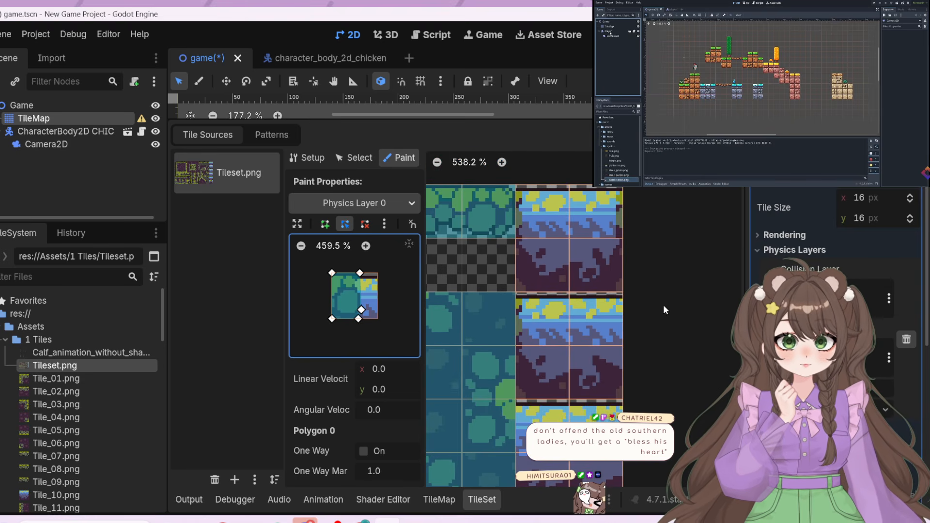
middle_drag(664, 305, 661, 271)
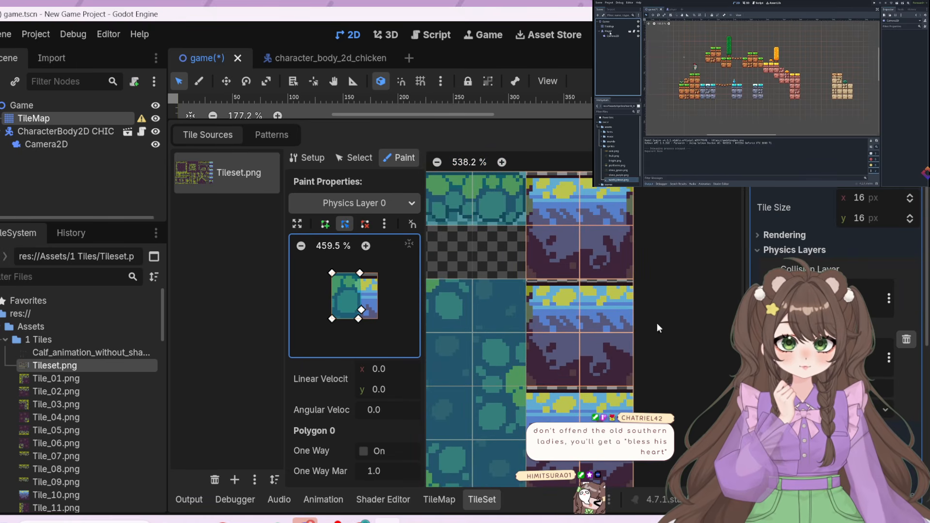
middle_drag(657, 323, 634, 142)
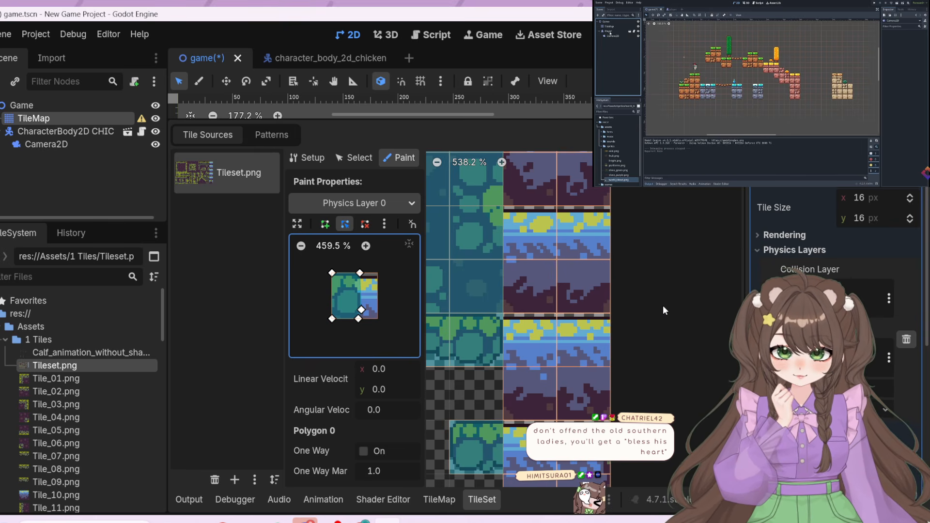
scroll(665, 389, down, 2)
middle_drag(663, 392, 650, 409)
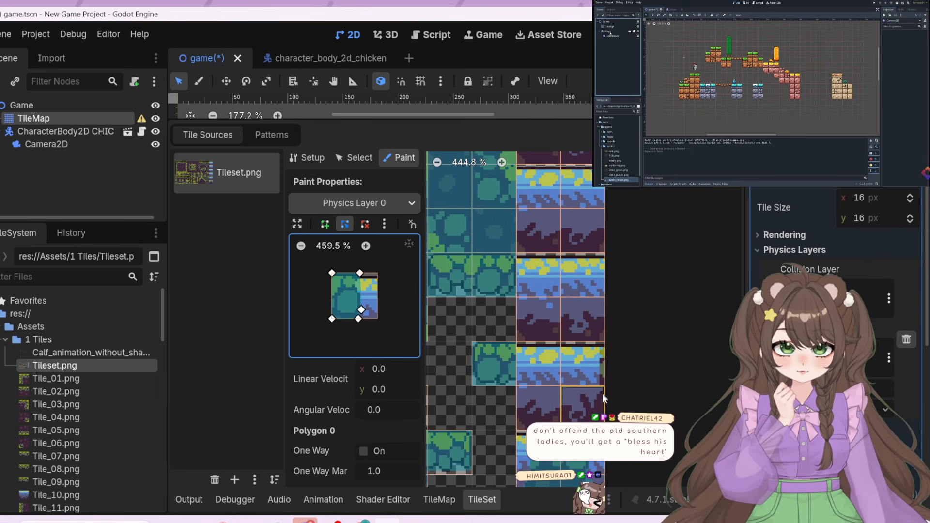
scroll(651, 409, up, 4)
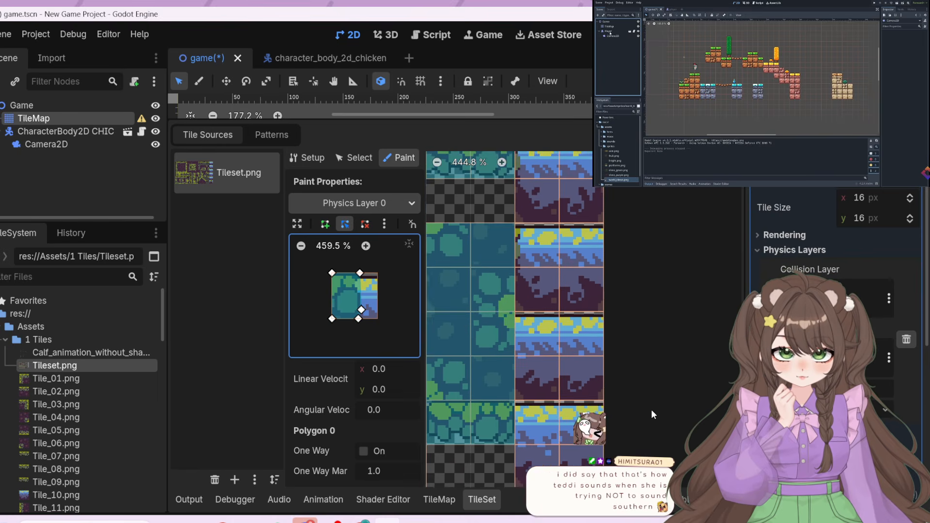
scroll(632, 391, up, 2)
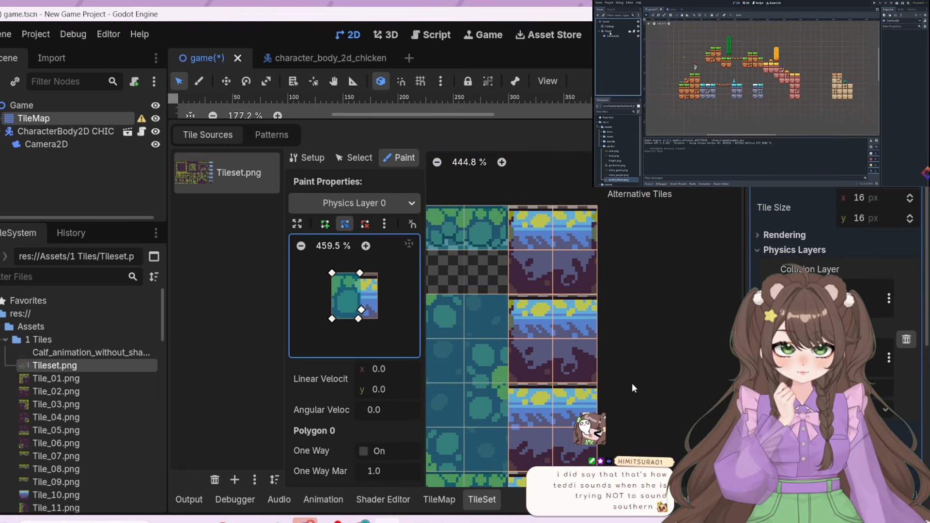
middle_drag(632, 383, 647, 387)
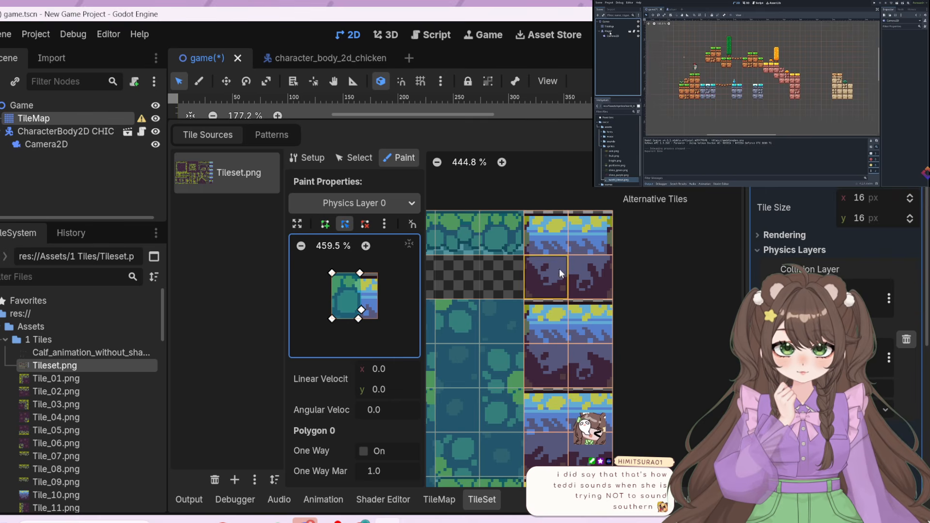
click(562, 285)
drag(361, 309, 395, 314)
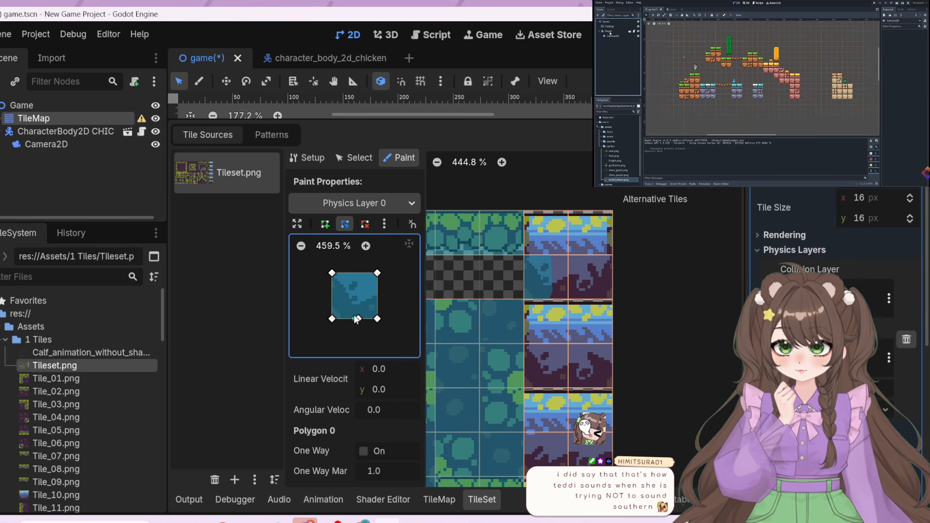
drag(338, 315, 385, 297)
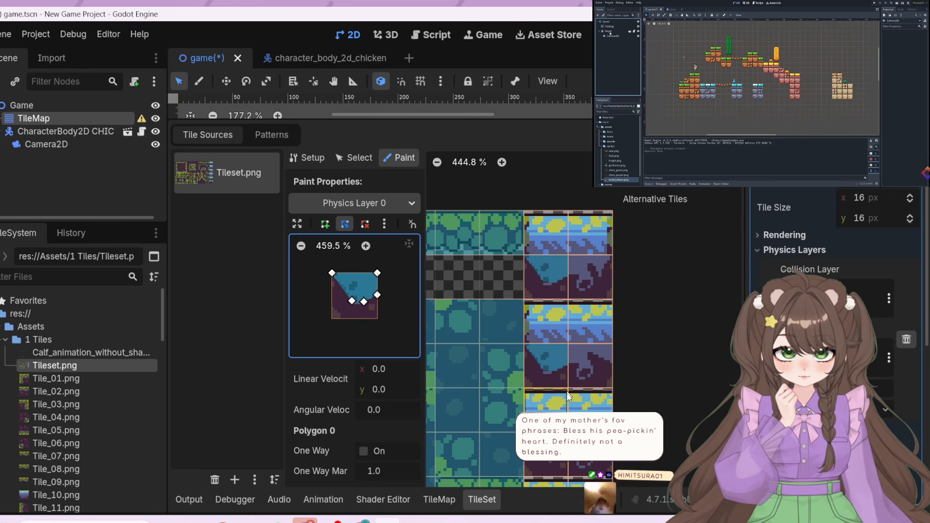
Reshape the collision polygon for the topmost block's lower-right soil tile into an upper band that slopes up to the upper-right corner
click(583, 266)
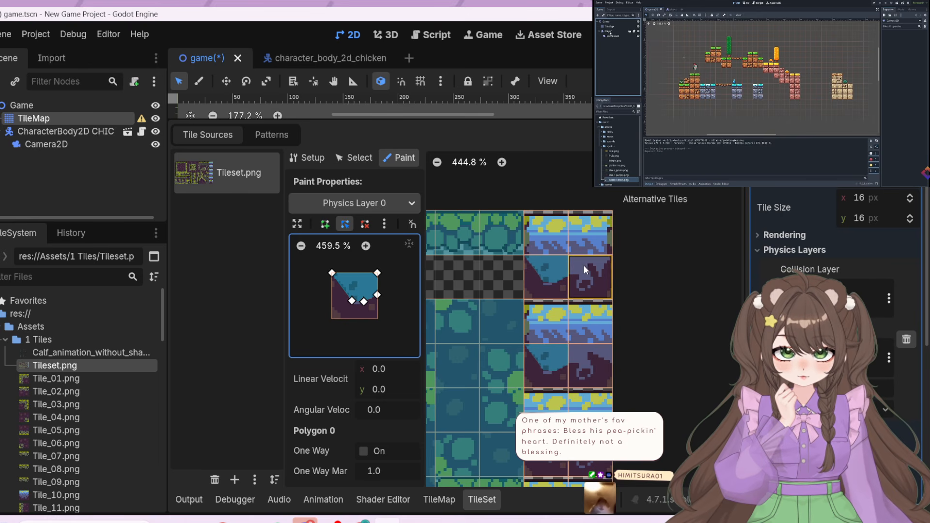
drag(352, 301, 377, 278)
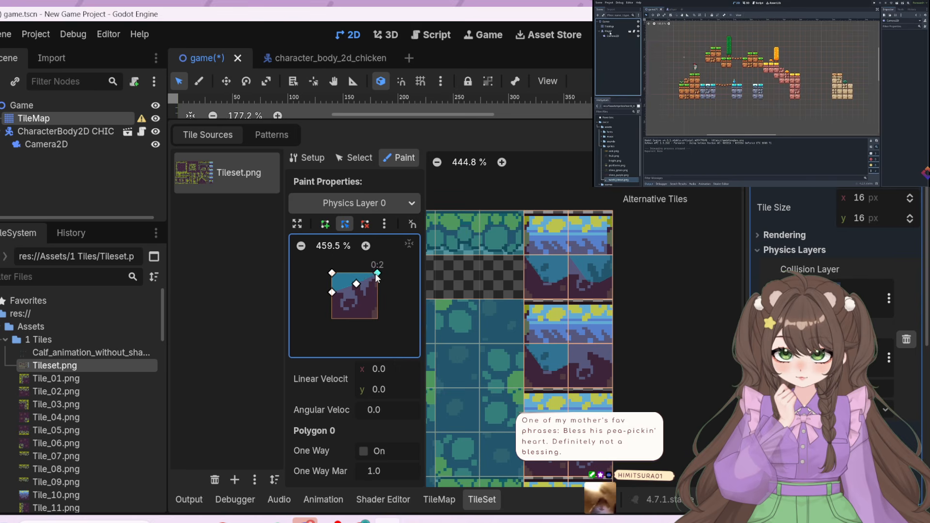
drag(357, 284, 361, 292)
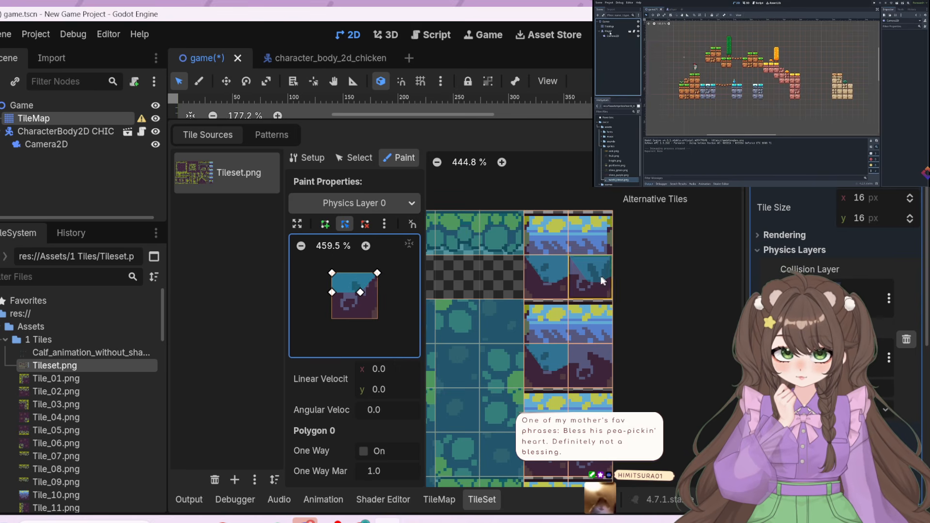
Paint collision on the second block's lower-right soil tile and extend the polygon into a full-width band over the tile's upper part
click(597, 371)
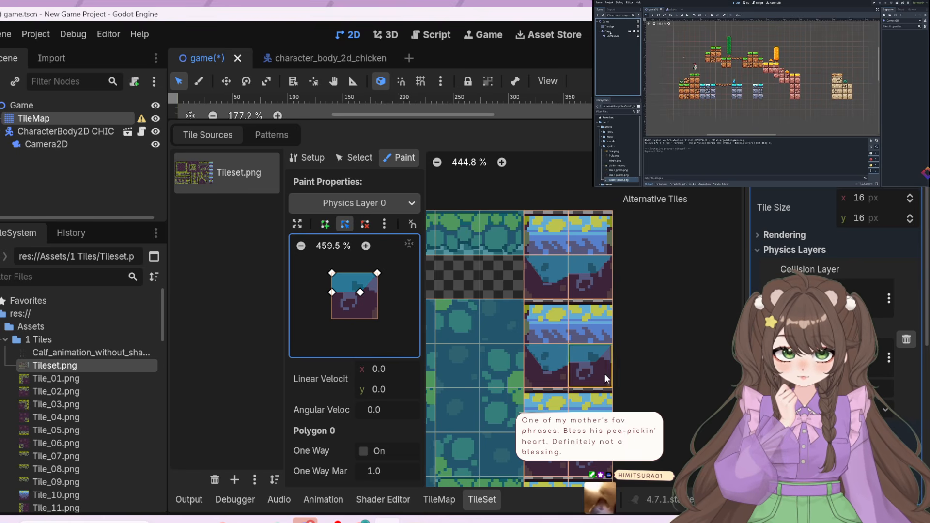
mouse_move(378, 274)
mouse_down()
mouse_move(380, 291)
mouse_move(376, 274)
mouse_up()
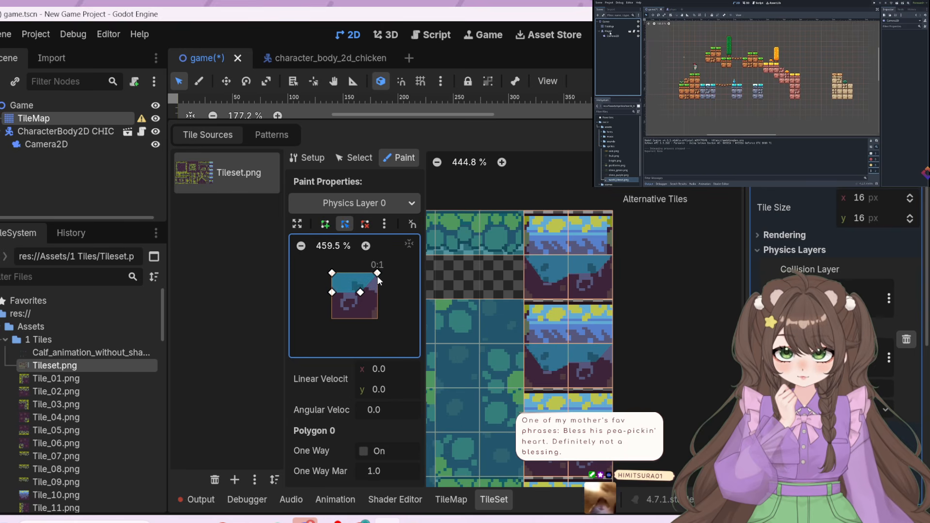
click(361, 273)
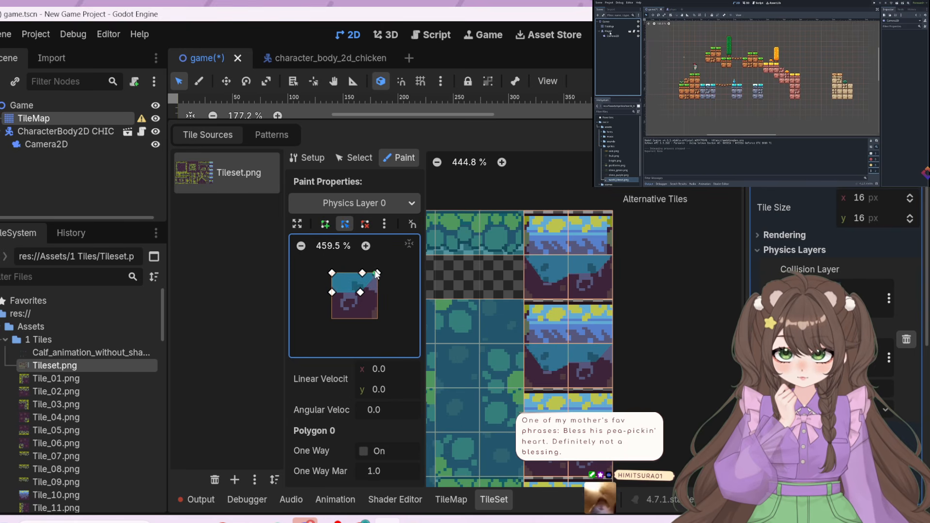
drag(377, 274, 378, 280)
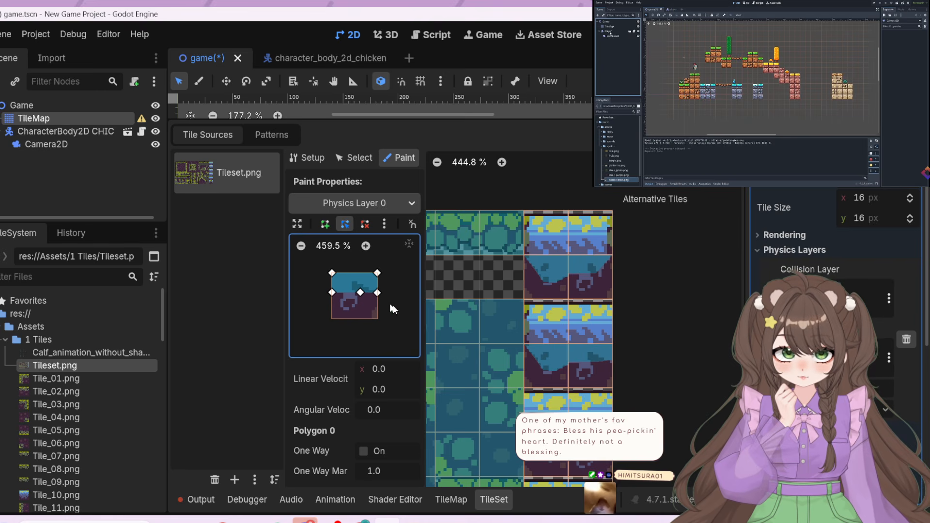
Pull the collision polygon's lower middle point to the tile's lower-left corner while working on the third block's soil tiles
middle_drag(672, 453, 637, 333)
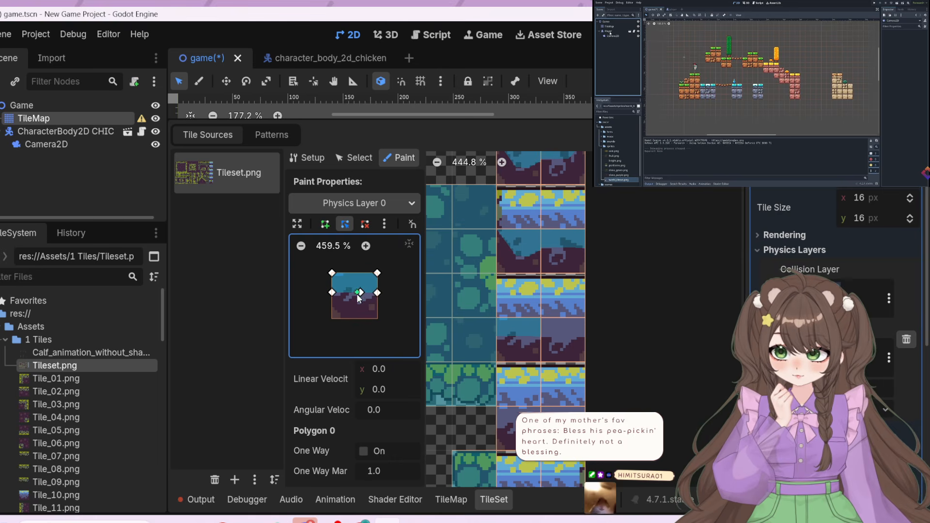
drag(360, 295, 329, 322)
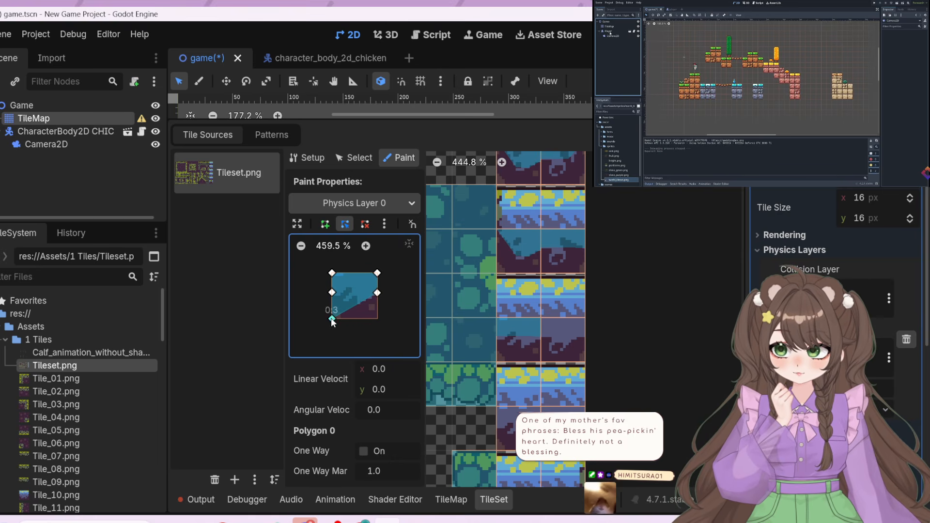
Switch to Spotify, resume playback of Colorful Array, and minimise its window
click(278, 521)
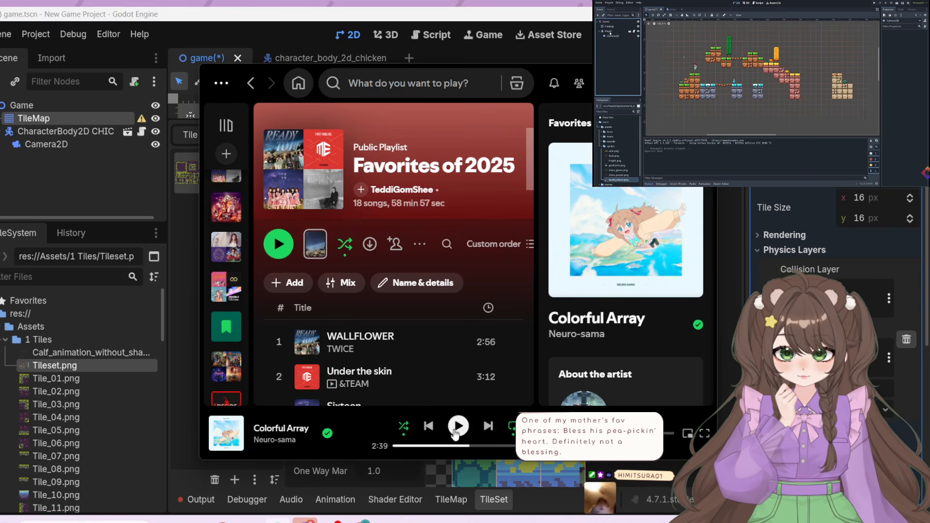
click(458, 428)
click(650, 81)
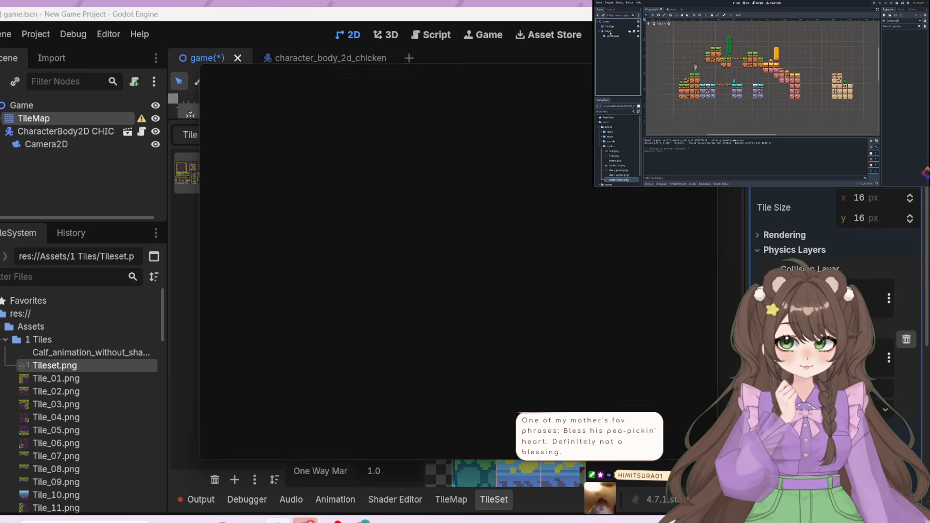
Reshape the collision polygon into a full-width band over the tile's lower half and paint it on the third block's lower soil tiles
drag(377, 293, 378, 320)
drag(381, 272, 382, 293)
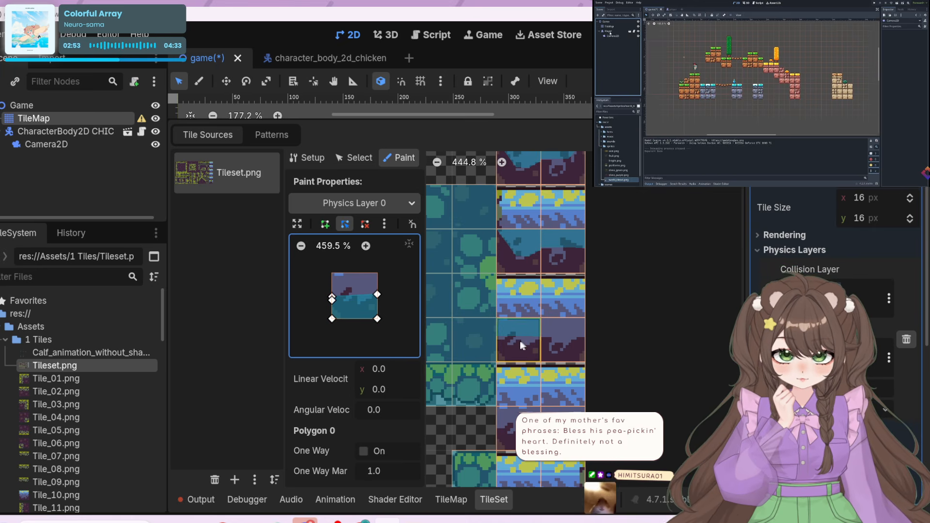
click(575, 336)
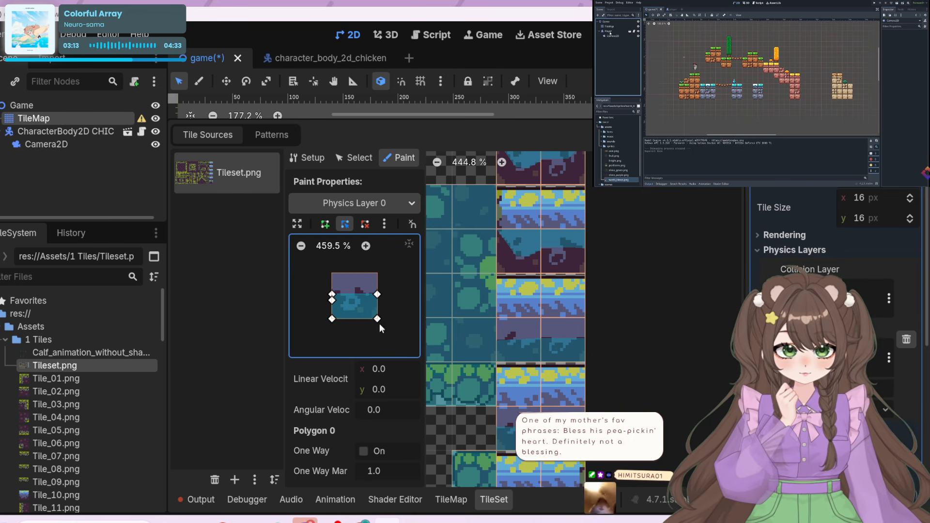
drag(330, 295, 330, 291)
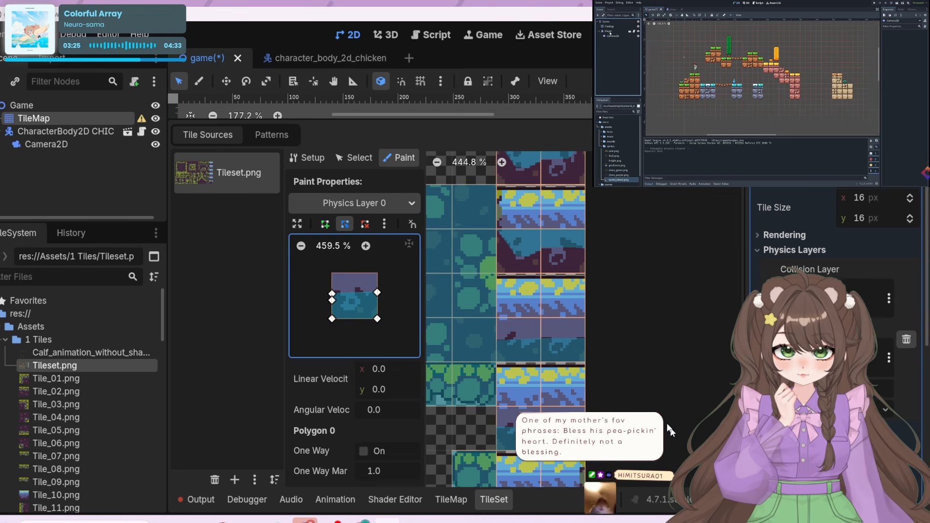
Paint the lower-half collision band onto both lower soil tiles of the fourth blue-and-purple block
middle_drag(662, 391, 649, 255)
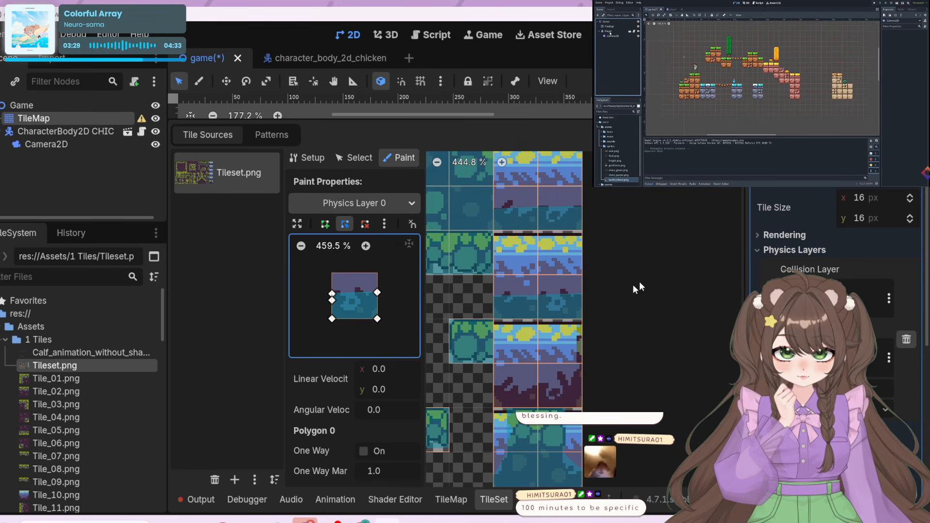
click(520, 289)
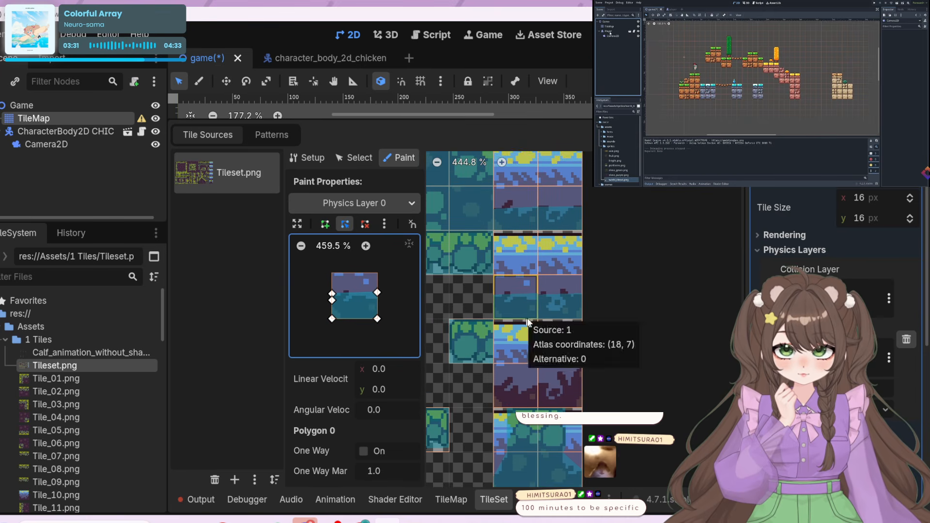
click(564, 290)
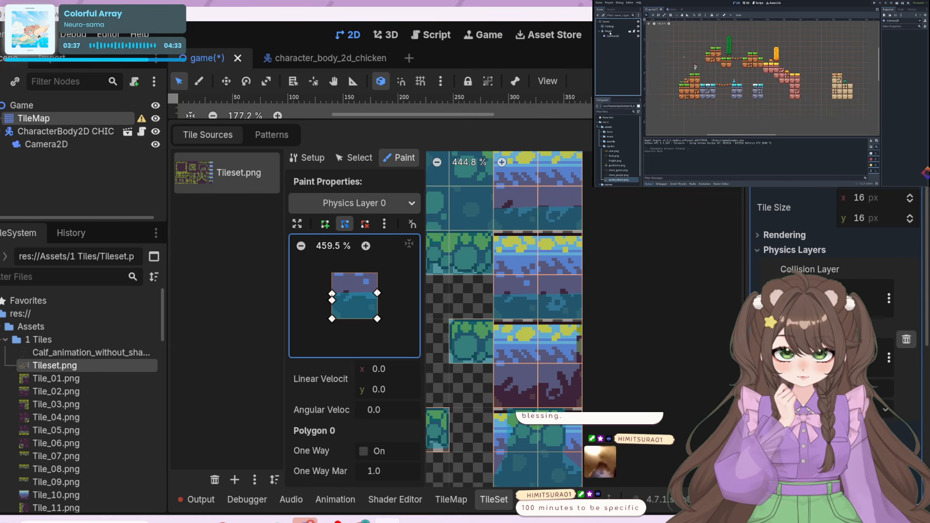
Paint collision on the fifth block's lower soil tiles and raise the polygon's upper-right point to the tile's upper-right corner
click(513, 388)
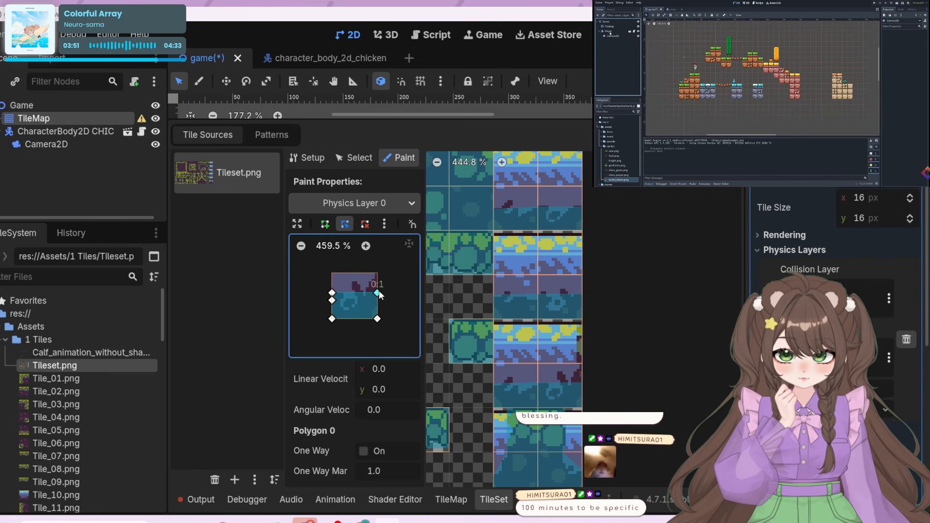
drag(377, 293, 377, 273)
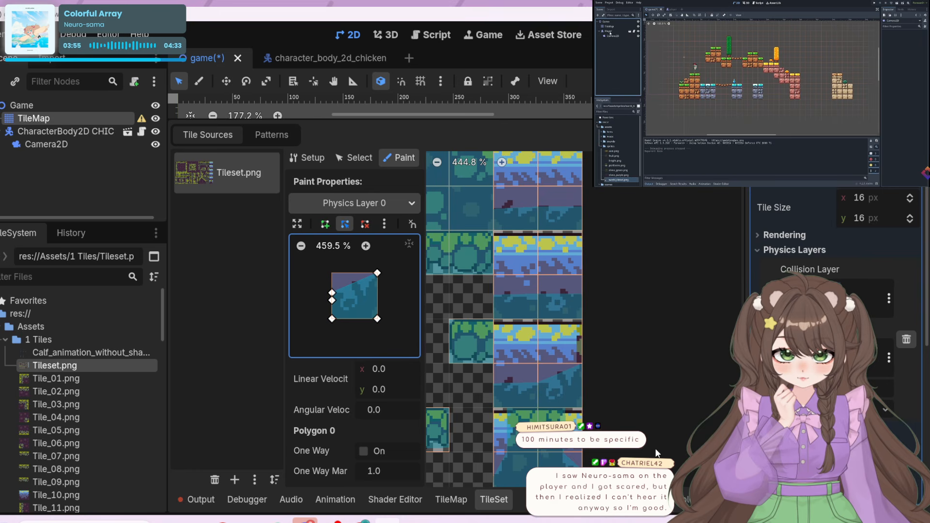
Review the painted collision on the blue-and-purple blocks and run the project to test it
middle_drag(628, 443, 604, 489)
middle_drag(588, 348, 591, 167)
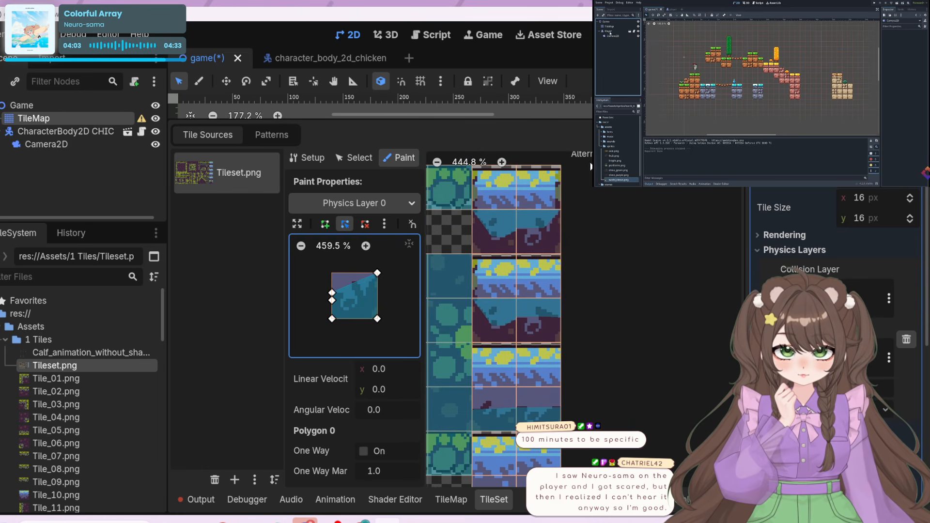
middle_drag(601, 240, 610, 270)
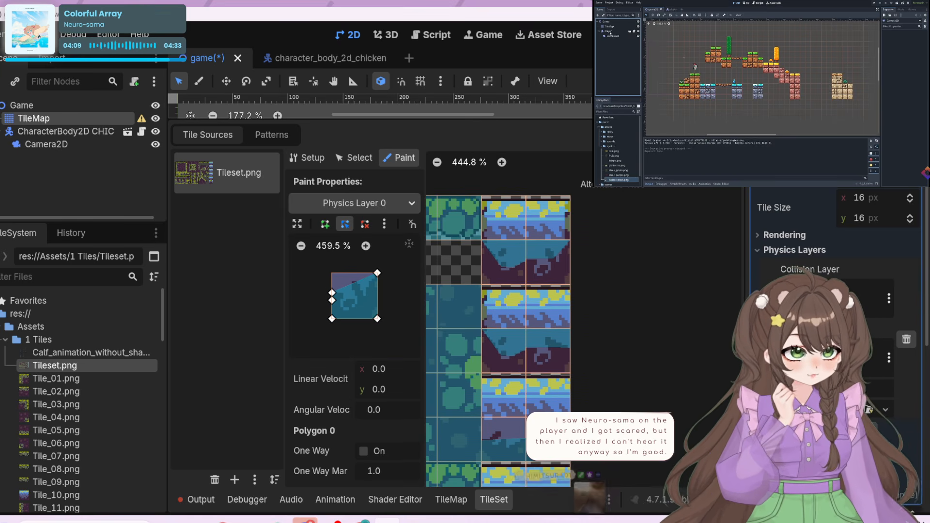
click(705, 35)
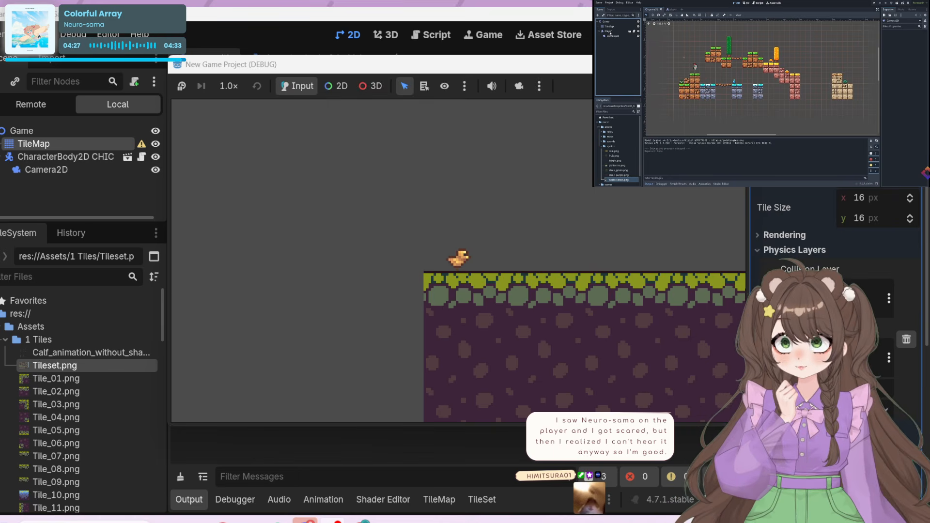
Switch to Spotify, restart Colorful Array from the beginning, and minimise its window
click(278, 522)
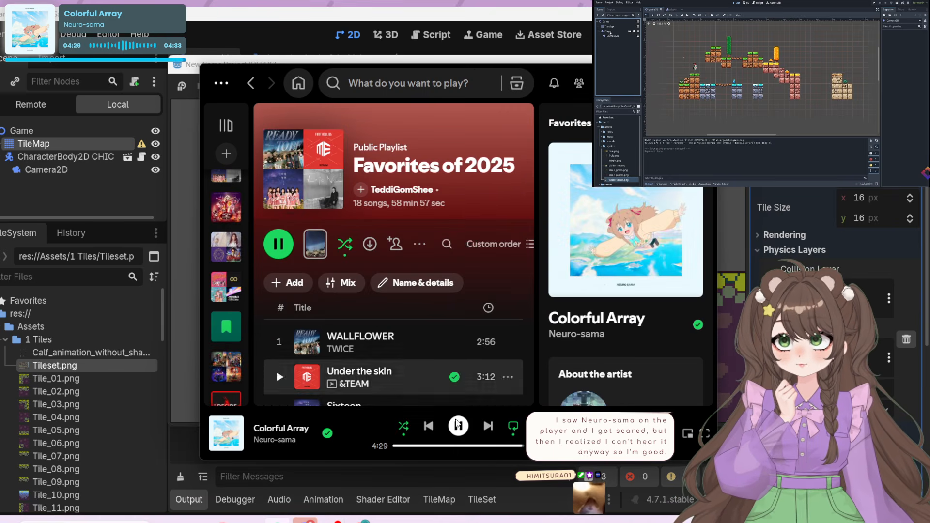
click(394, 446)
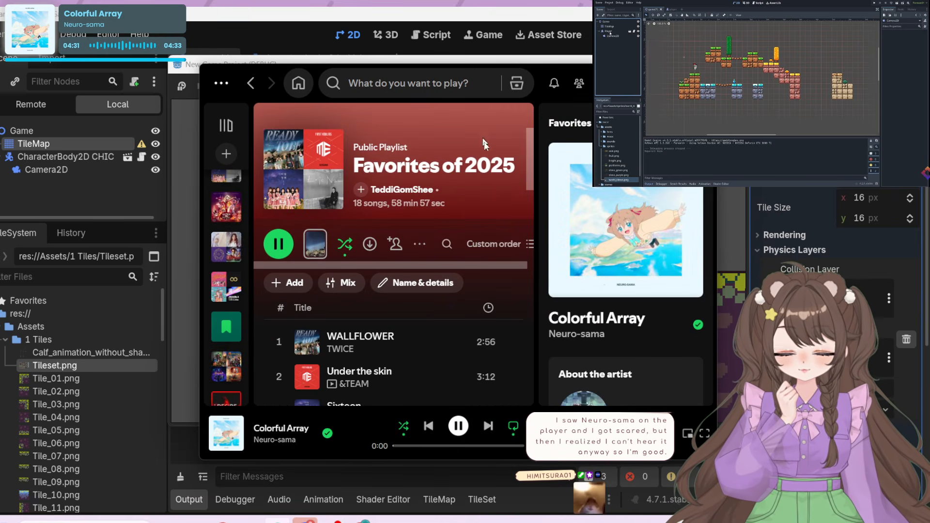
click(650, 82)
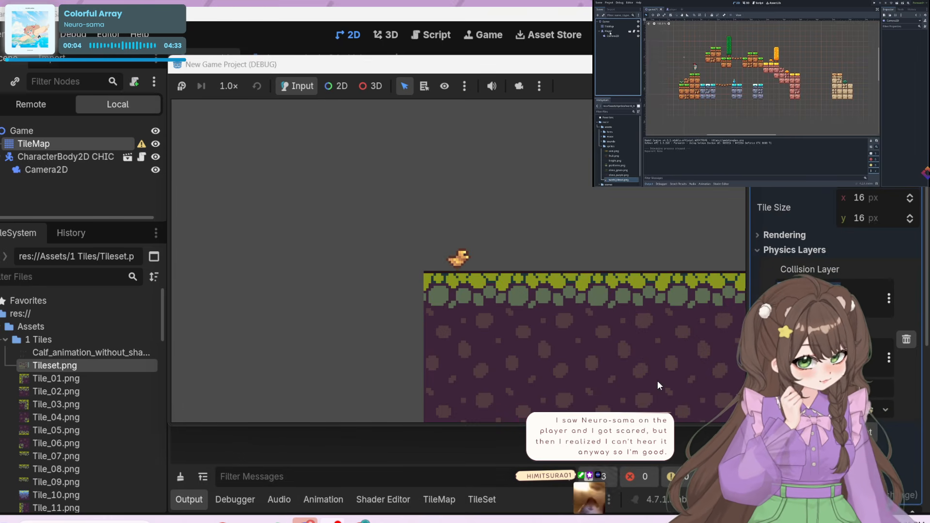
Playtest the chicken by walking it along the grassy ground and jumping it onto the slope before the blue tiles
key(Right)
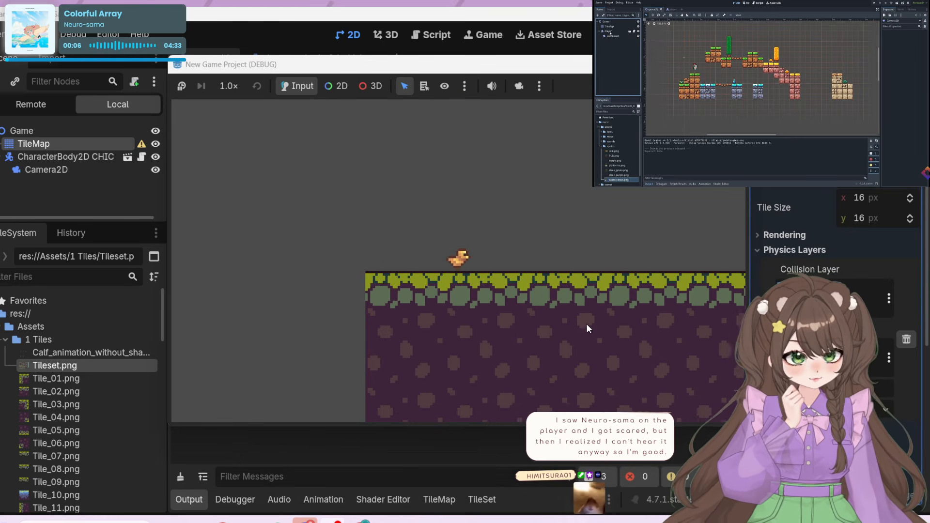
key(Left)
key(Right)
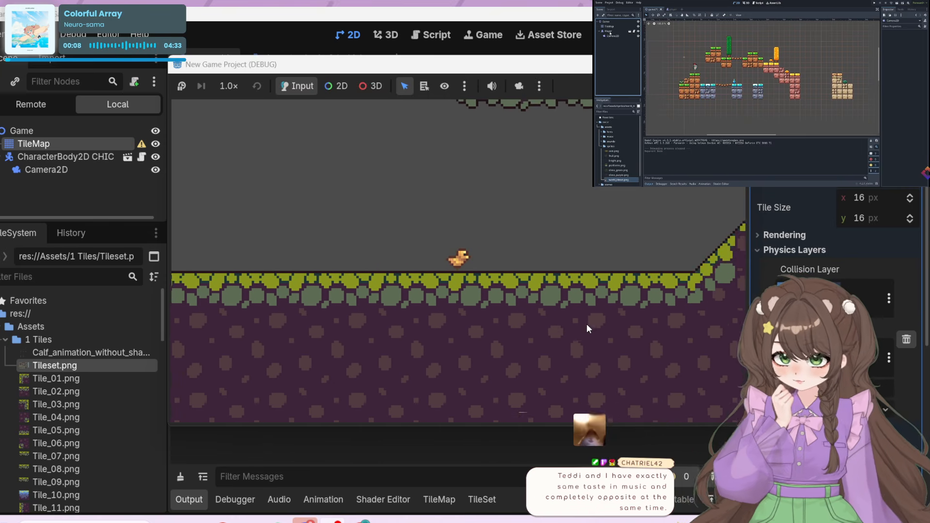
key(Right)
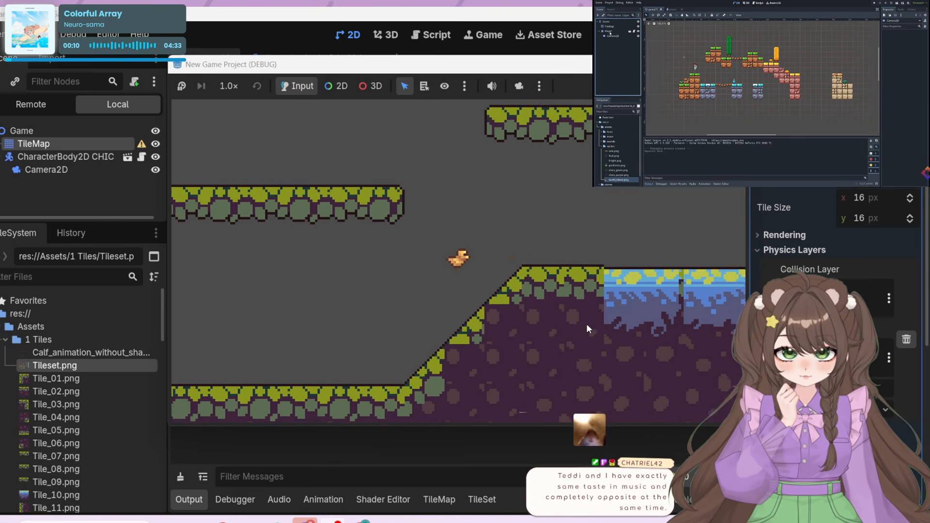
key(space)
key(Right)
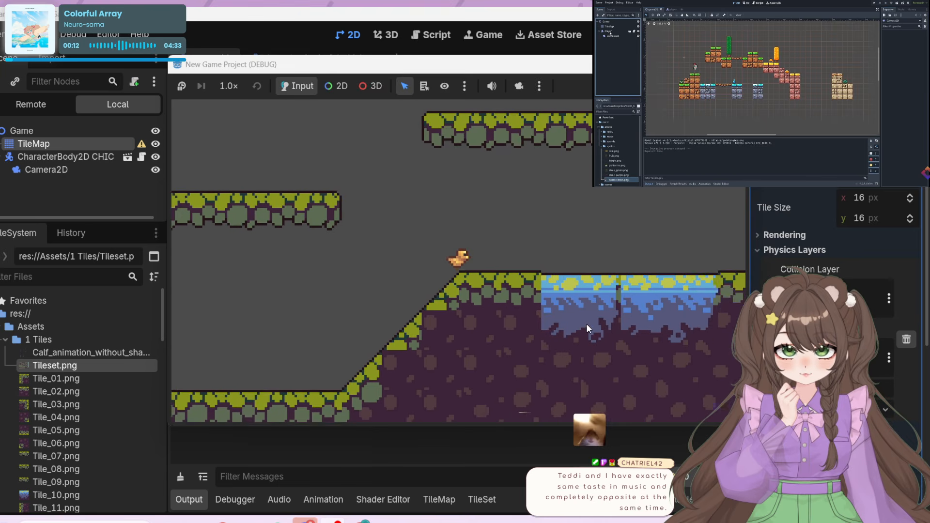
key(Left)
key(Left)
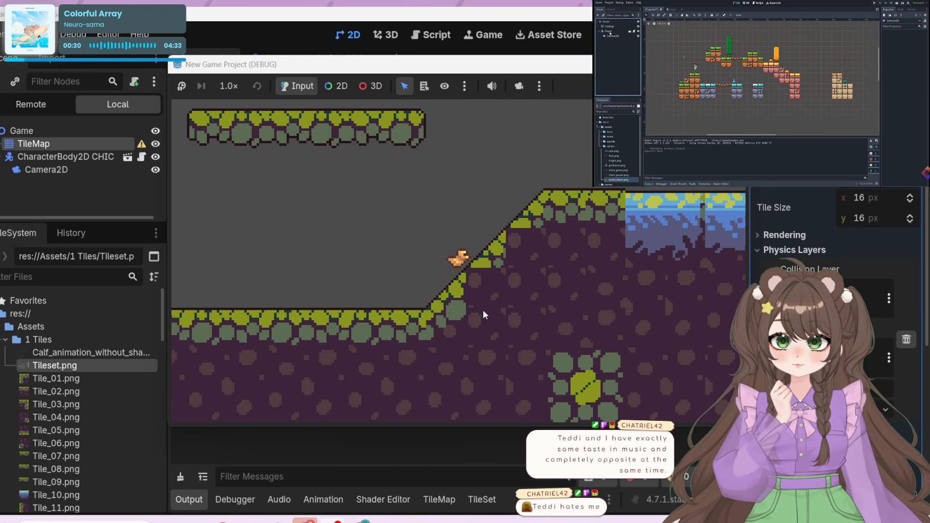
Test the slope's collision by repeatedly jumping the chicken up it onto the raised ledge beside the blue tiles
key(space)
key(Right)
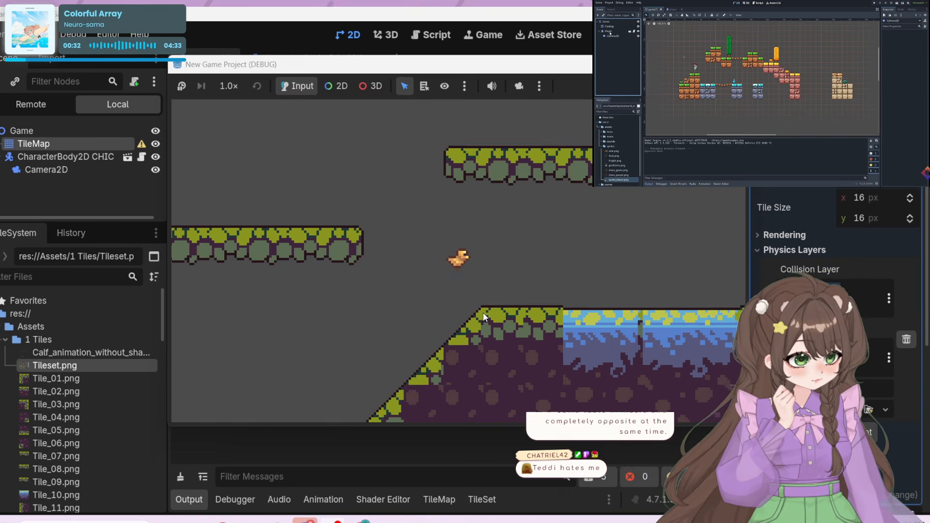
key(Left)
key(Right)
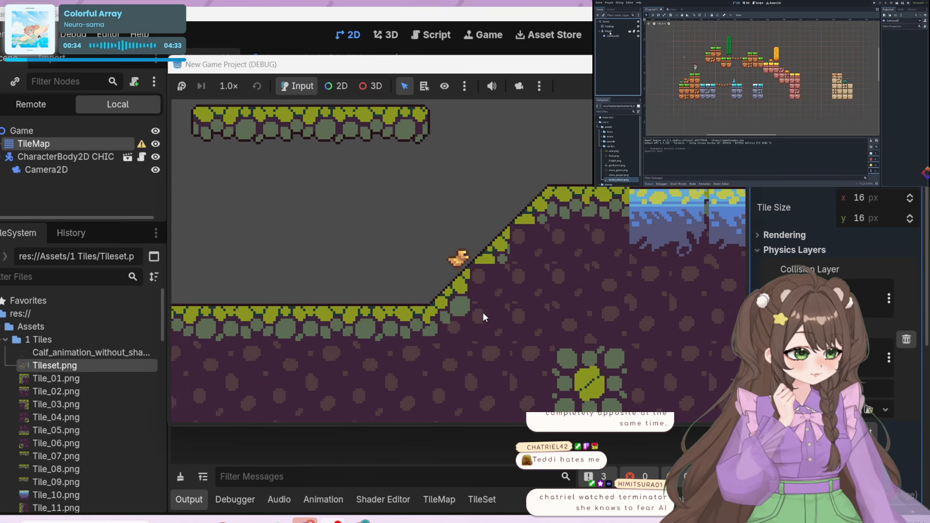
key(space)
key(Right)
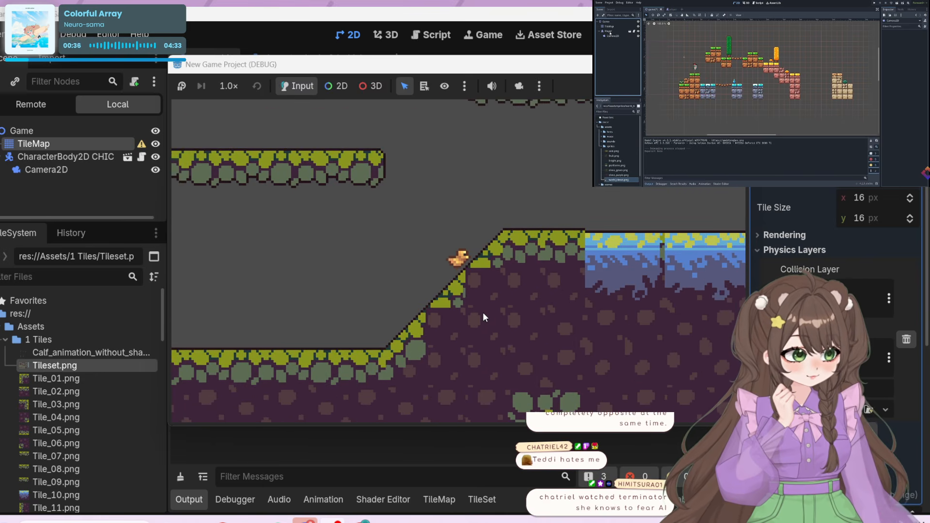
key(space)
key(Right)
Drop the chicken into the first blue-and-purple area and test its collision by moving both ways and jumping out
key(Right)
key(Right)
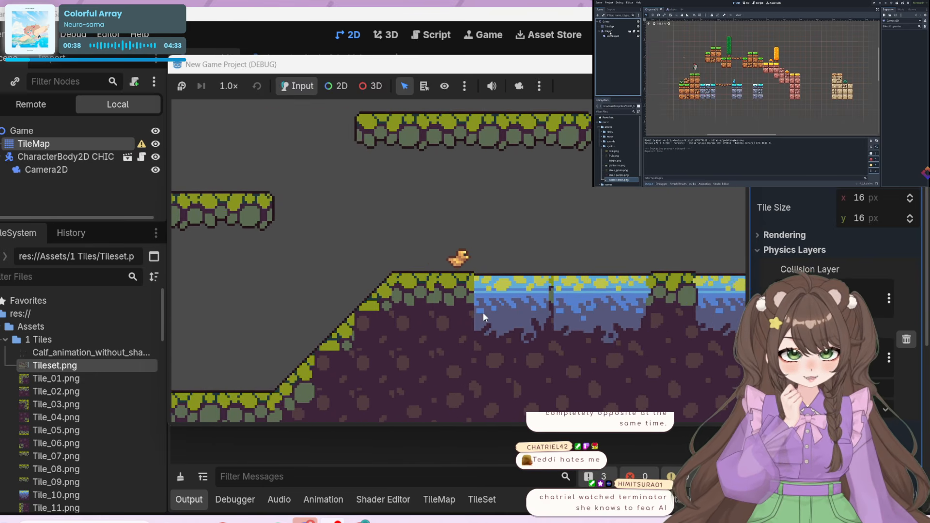
key(Right)
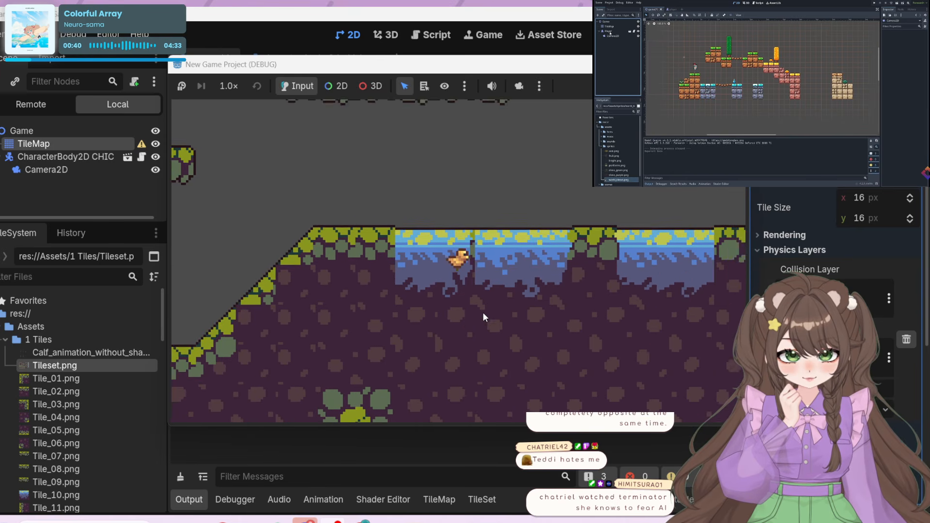
key(Left)
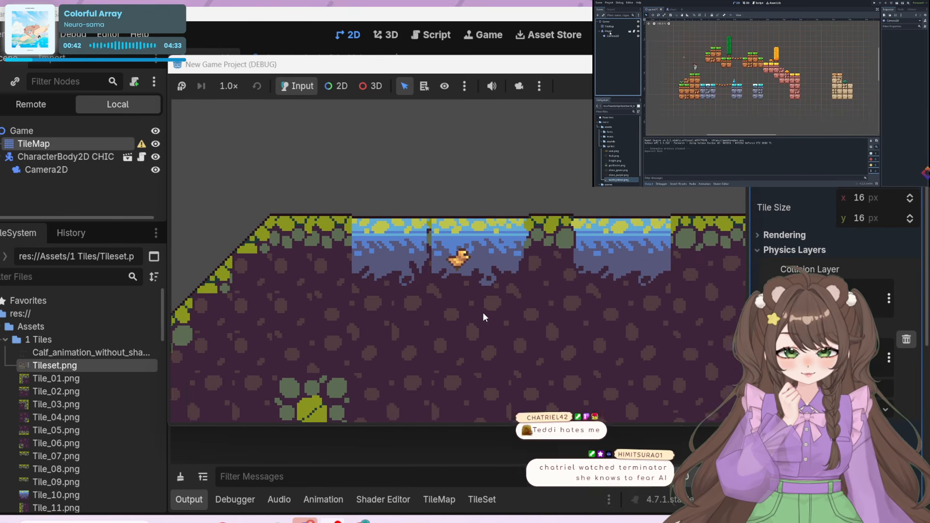
key(space)
key(Left)
key(Right)
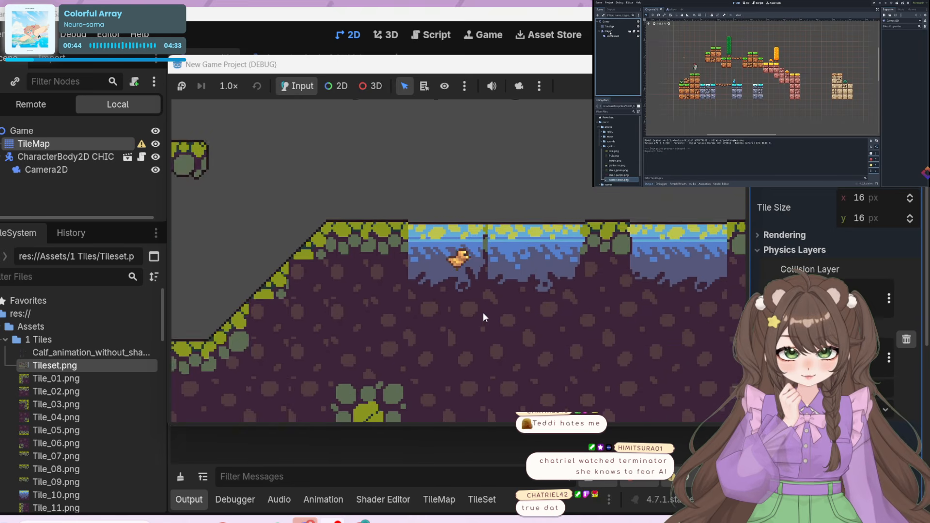
key(Left)
key(space)
key(Left)
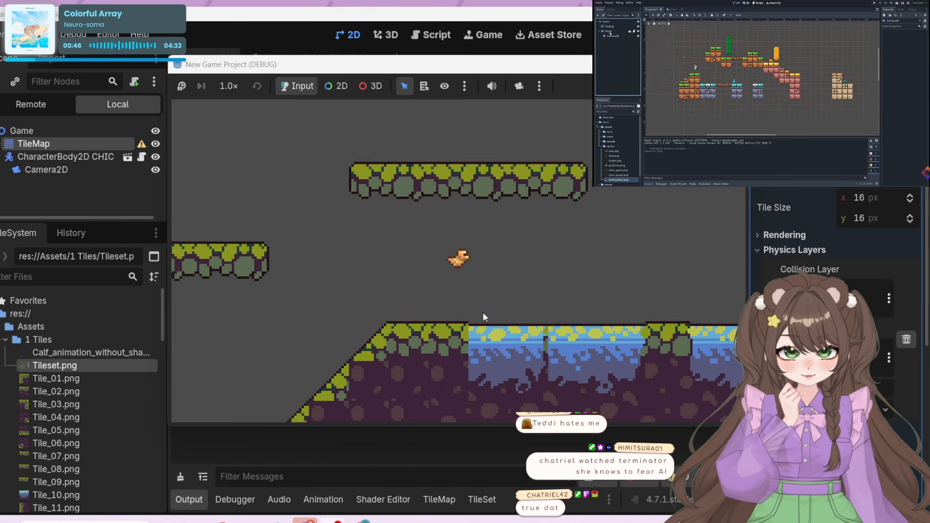
key(Right)
key(Left)
key(Right)
key(Right)
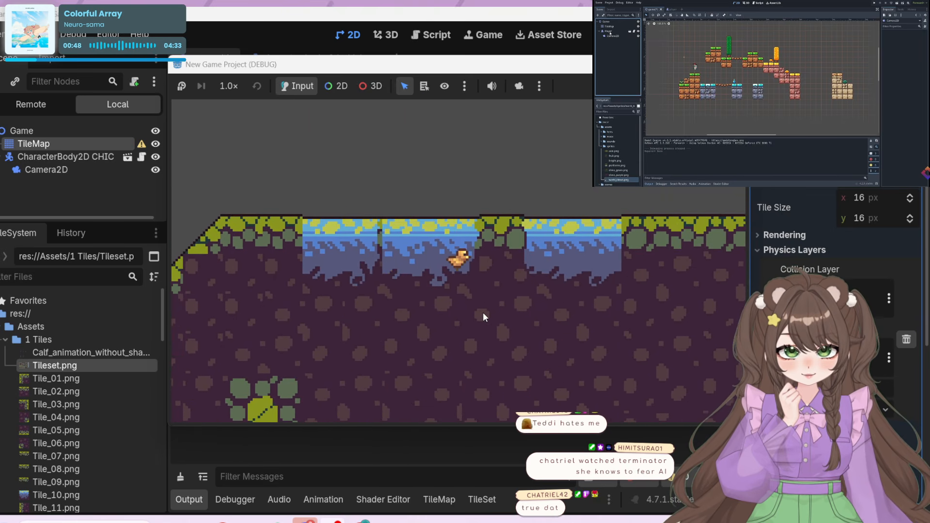
key(Left)
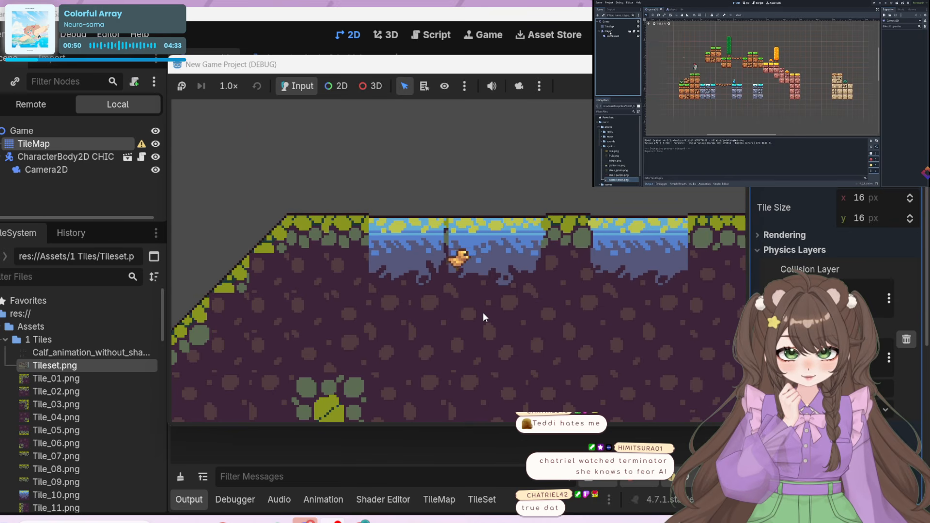
Jump the chicken out of the first blue area and across the grassy gap onto the second blue area
key(space)
key(Right)
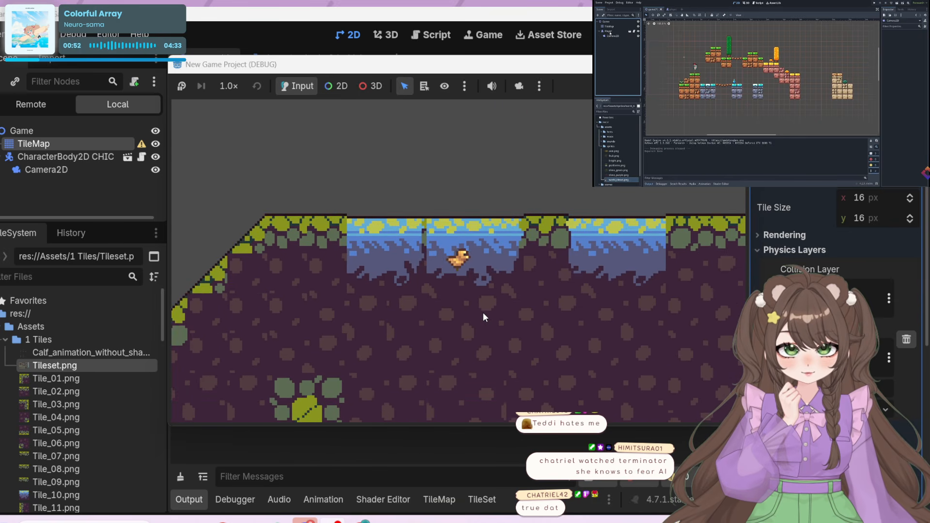
key(space)
key(space)
key(Left)
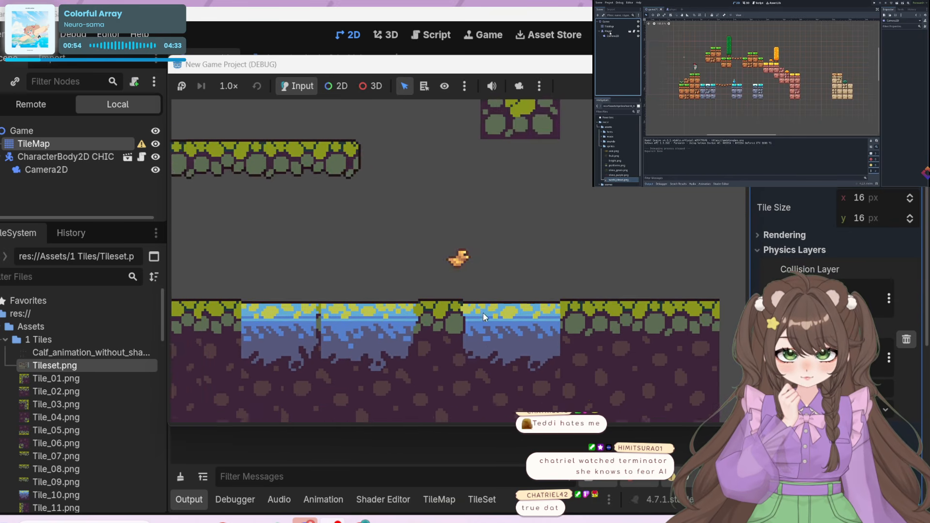
key(Right)
Test the second blue area's collision by jumping the chicken around its left edge and dropping it in
key(space)
key(Right)
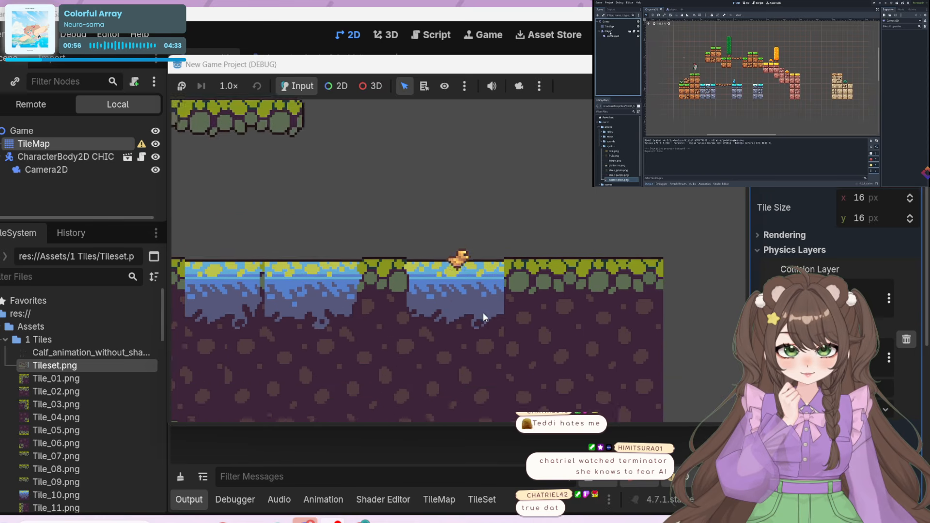
key(Left)
key(space)
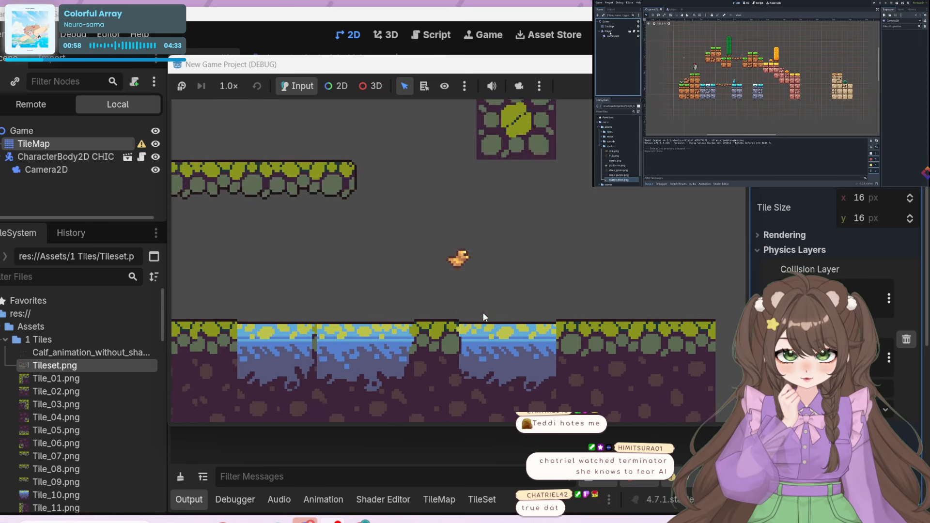
key(space)
key(Left)
key(Right)
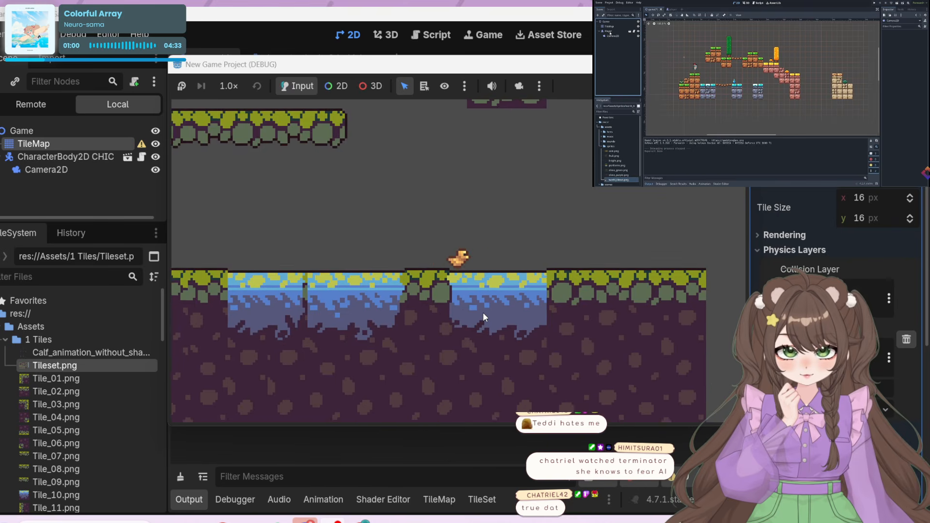
key(space)
key(Right)
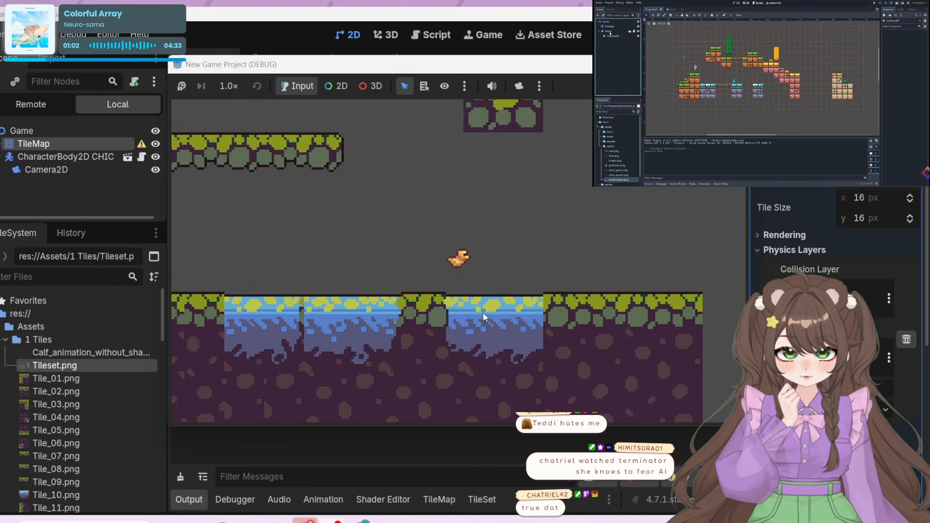
key(Left)
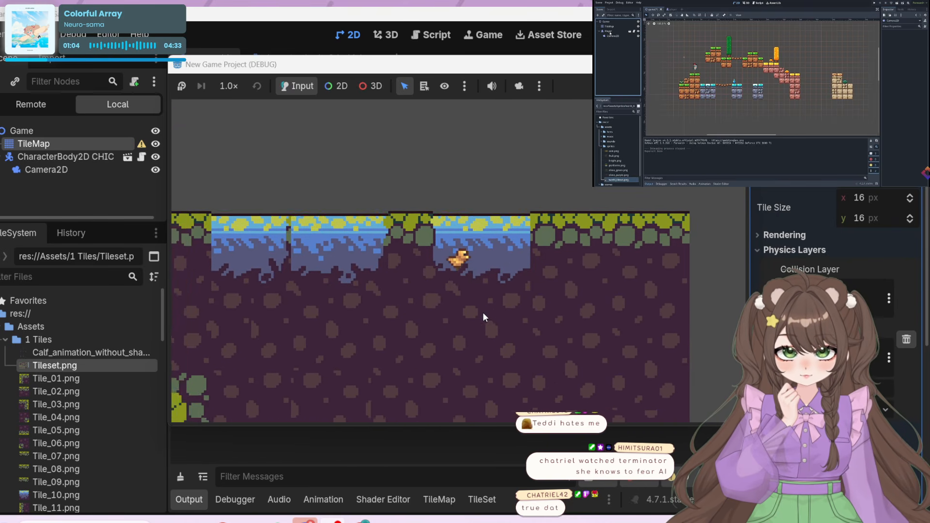
Jump the chicken back to the first blue area, return it to the grass between the two areas, and end the playtest
key(space)
key(space)
key(Left)
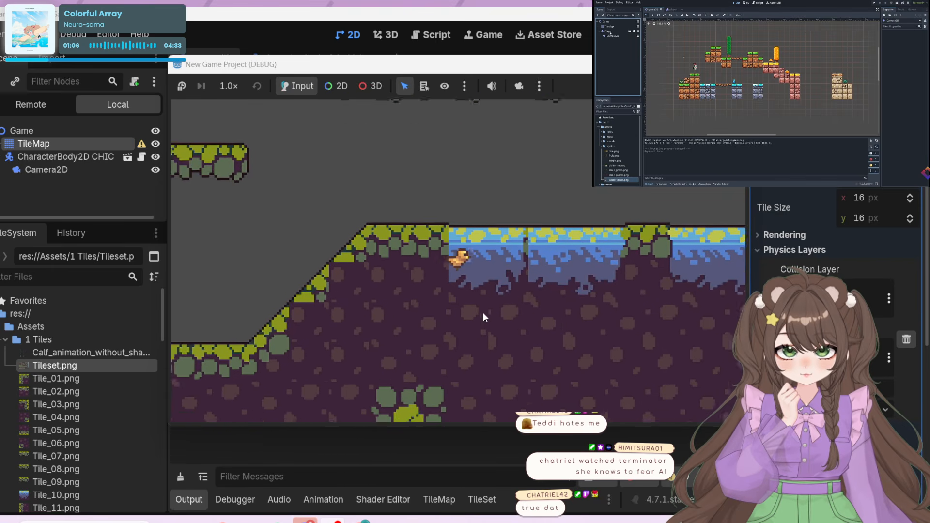
key(Right)
key(space)
key(Right)
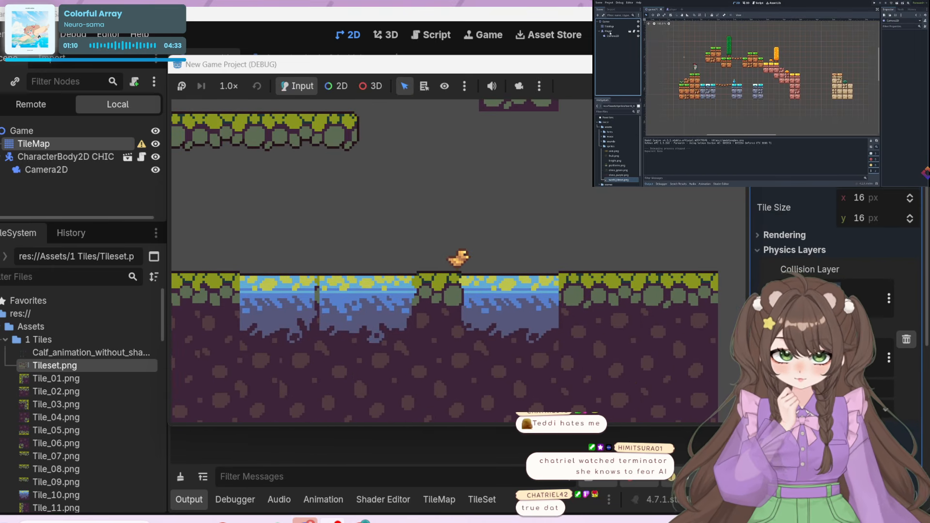
click(734, 64)
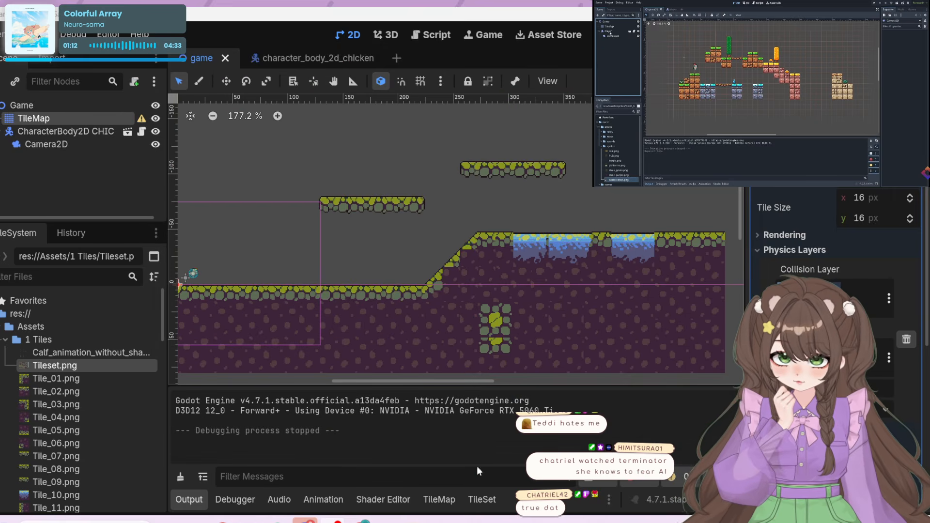
Fit the Physics Layer 0 collision polygon to the peak's lower-left slope tile with two points along its diagonal, and paint it on
click(471, 493)
middle_drag(635, 393, 496, 223)
middle_drag(565, 395, 588, 293)
click(581, 293)
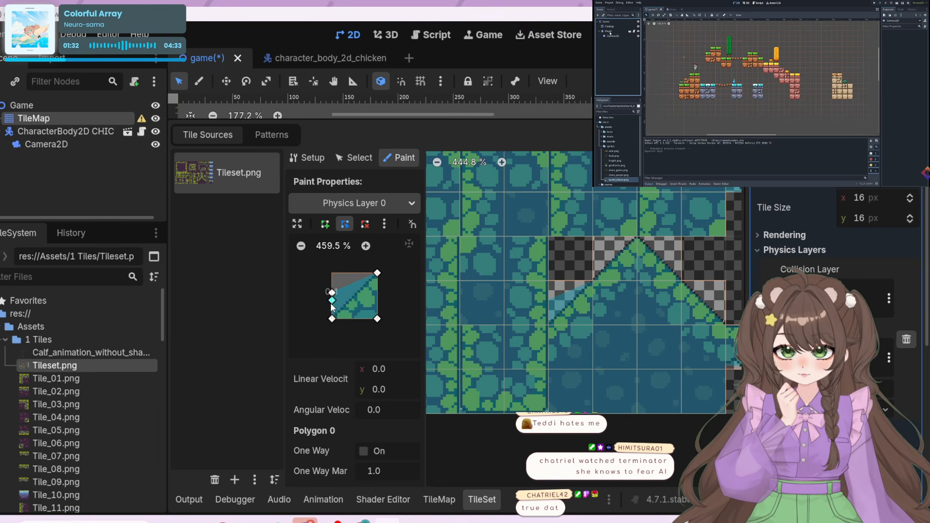
mouse_move(332, 300)
mouse_down()
mouse_move(331, 314)
mouse_move(339, 305)
mouse_up()
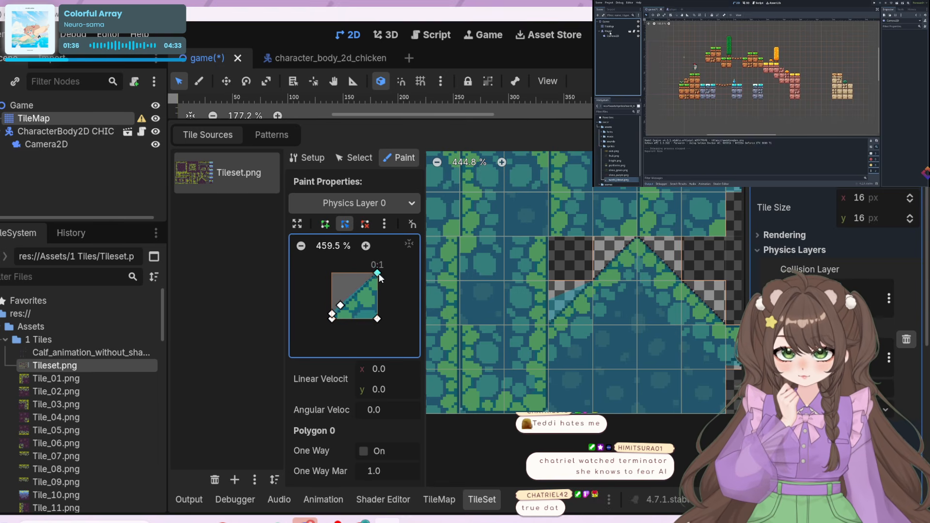
drag(373, 273, 376, 320)
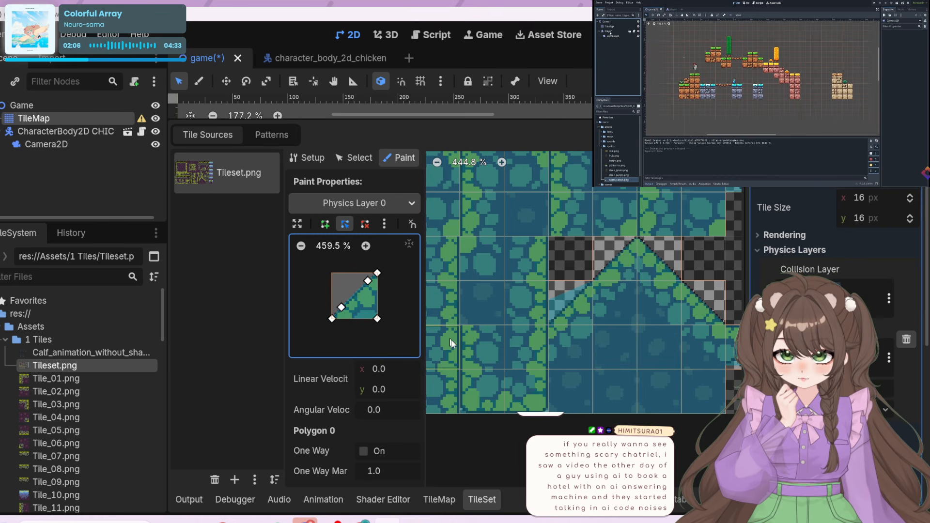
click(580, 303)
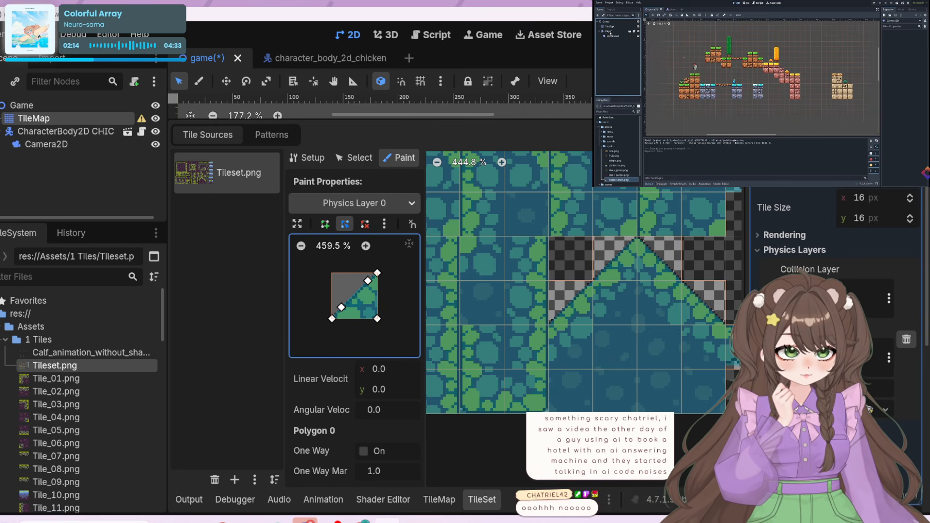
Run the project and walk the chicken back and forth along the flat grassy ground
key(F5)
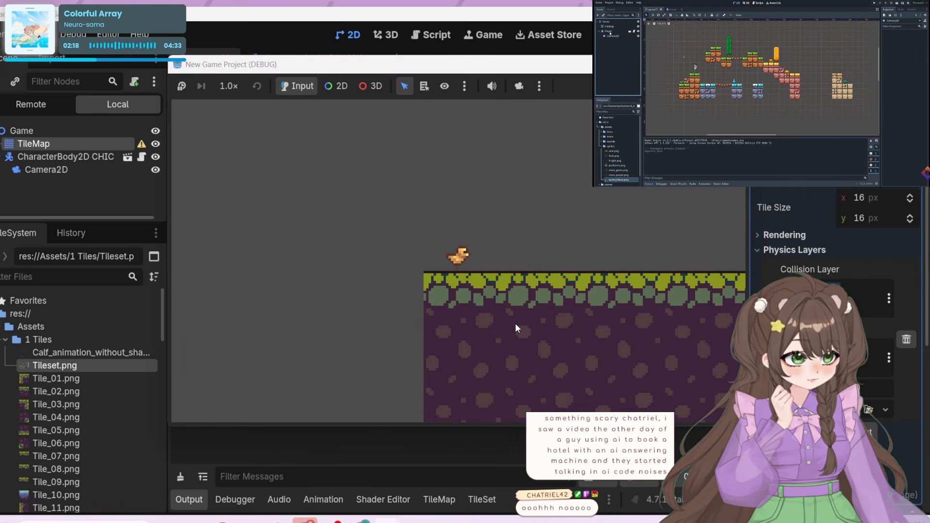
key(Left)
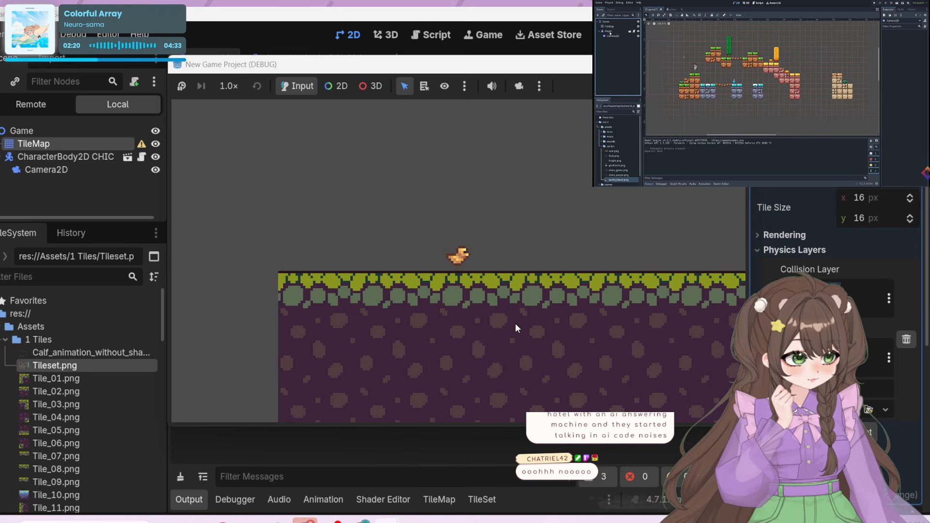
key(Right)
key(Left)
key(Right)
key(Left)
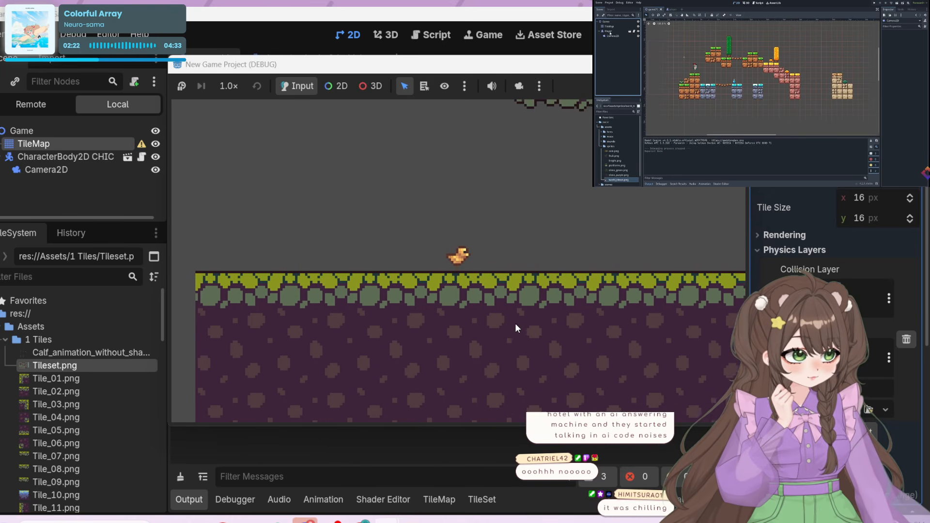
key(Right)
key(Left)
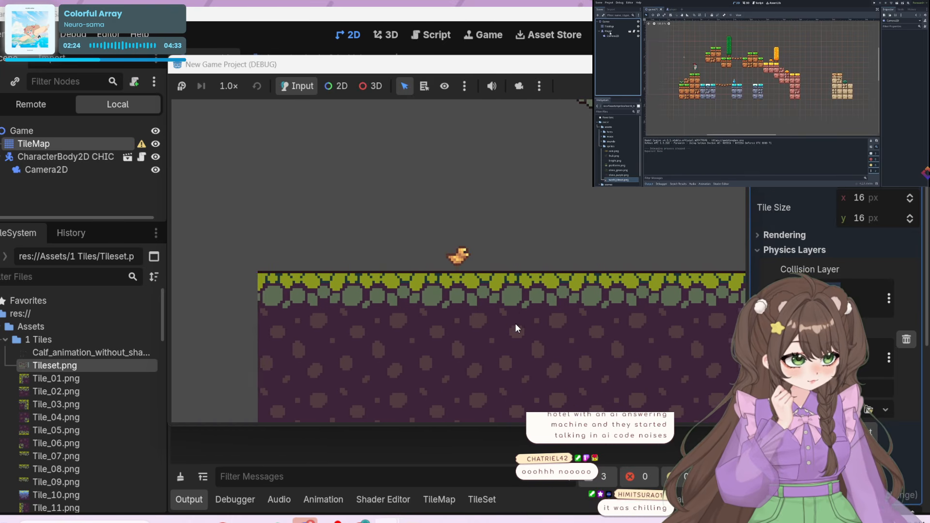
key(Right)
key(Left)
key(Right)
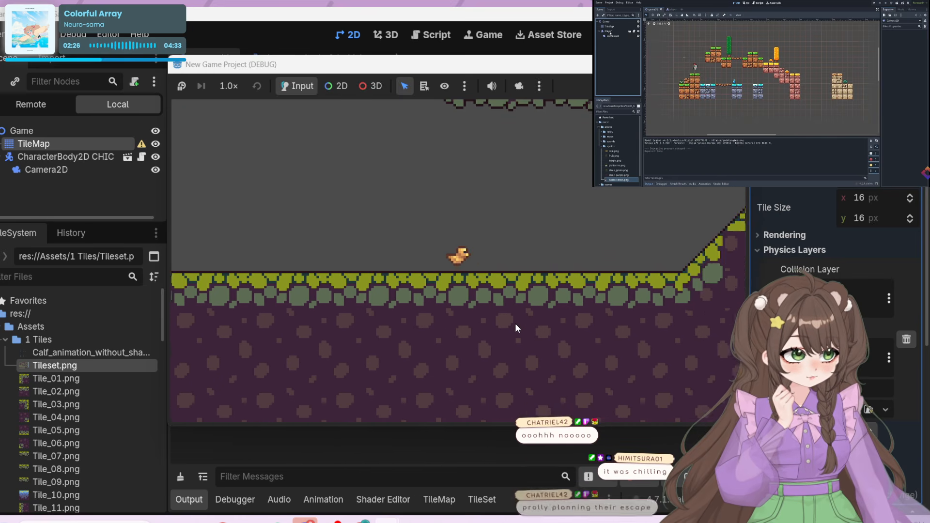
key(Left)
key(Right)
key(Left)
key(Right)
key(Left)
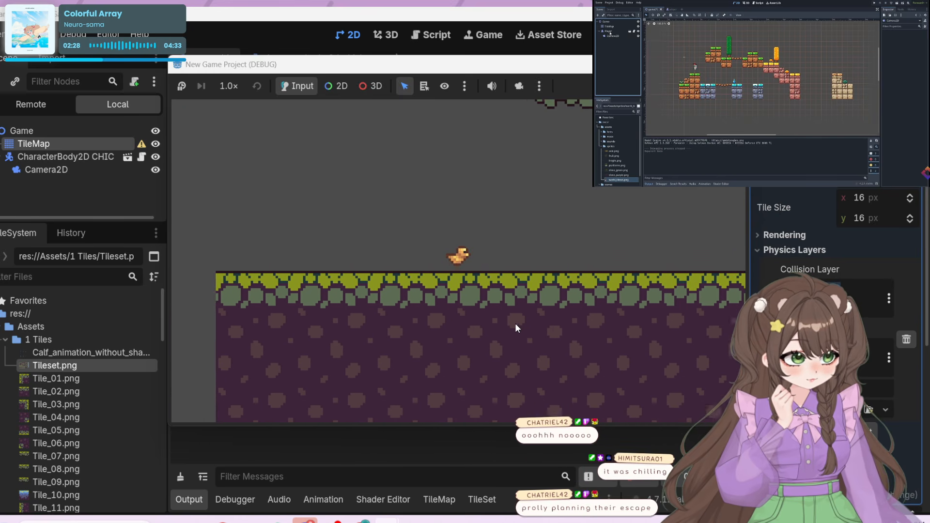
key(Right)
key(Left)
key(Right)
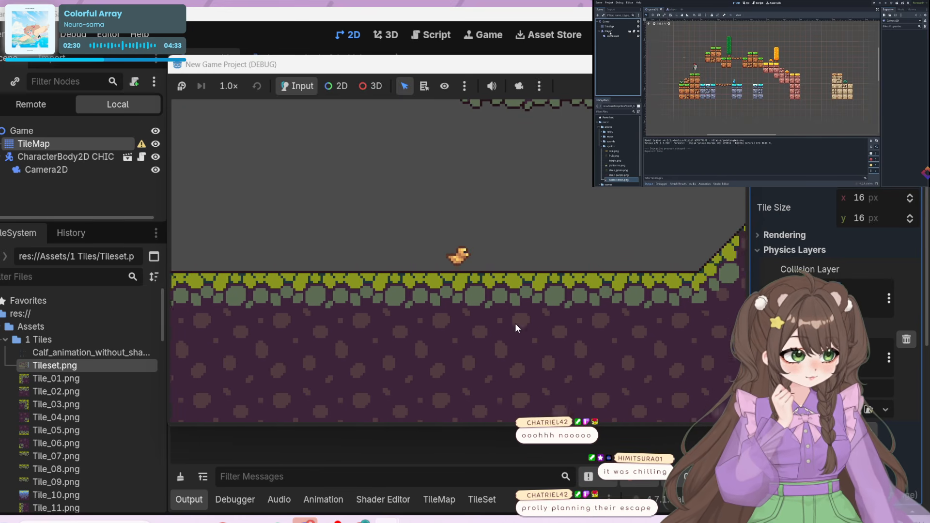
Test the refitted slope collision by walking and repeatedly jumping the chicken up the grassy slope
key(Right)
key(space)
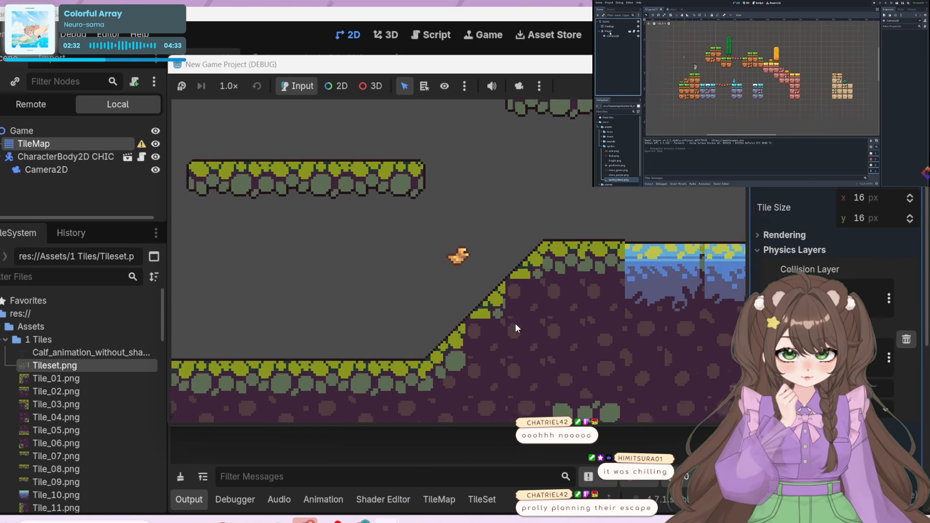
key(Right)
key(space)
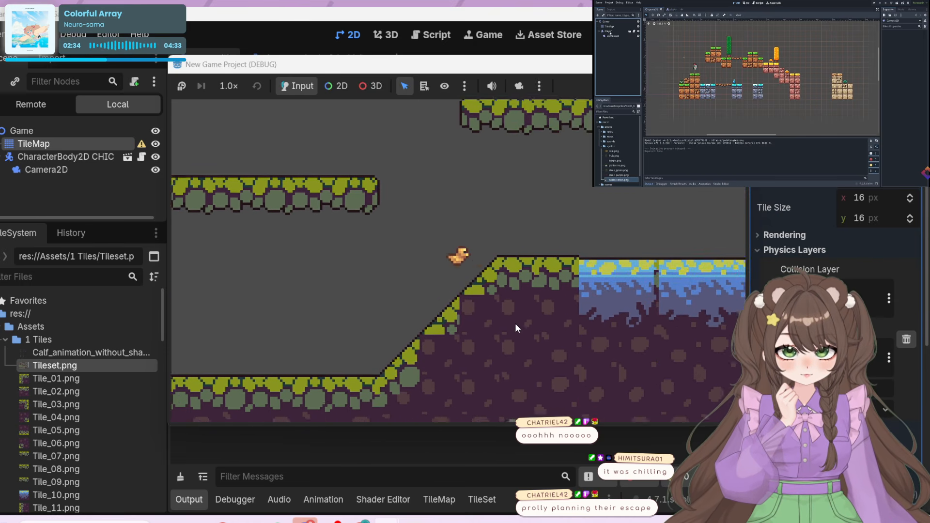
key(Right)
key(space)
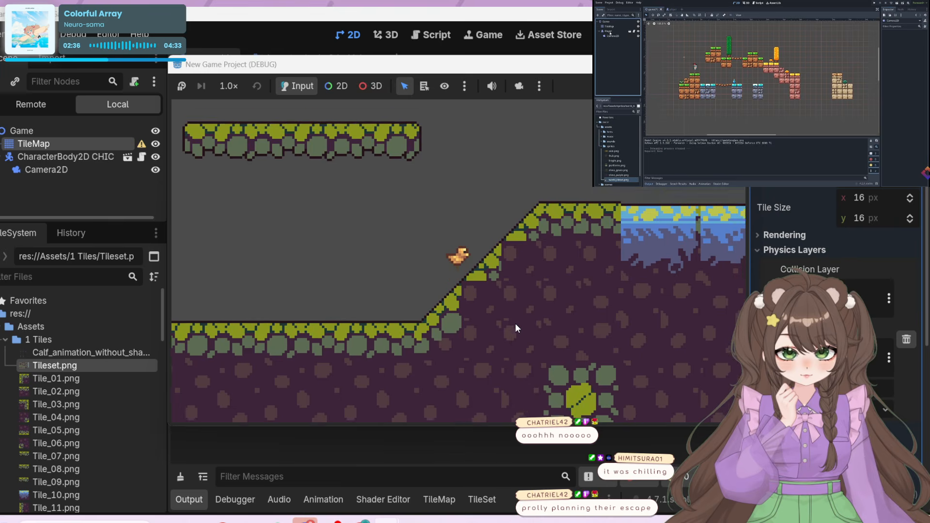
key(Right)
key(space)
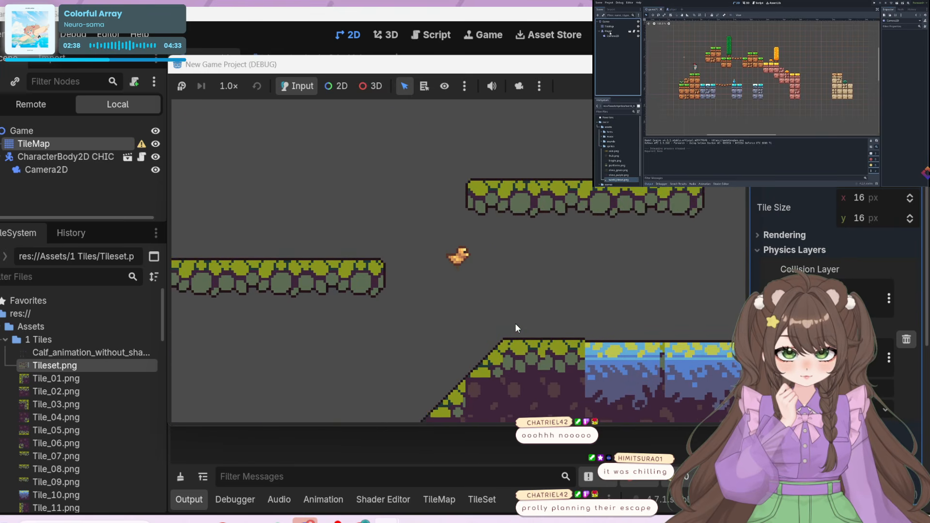
Bring the chicken down to the slope's foot, try one more jump at it, and end the playtest
key(Right)
key(Left)
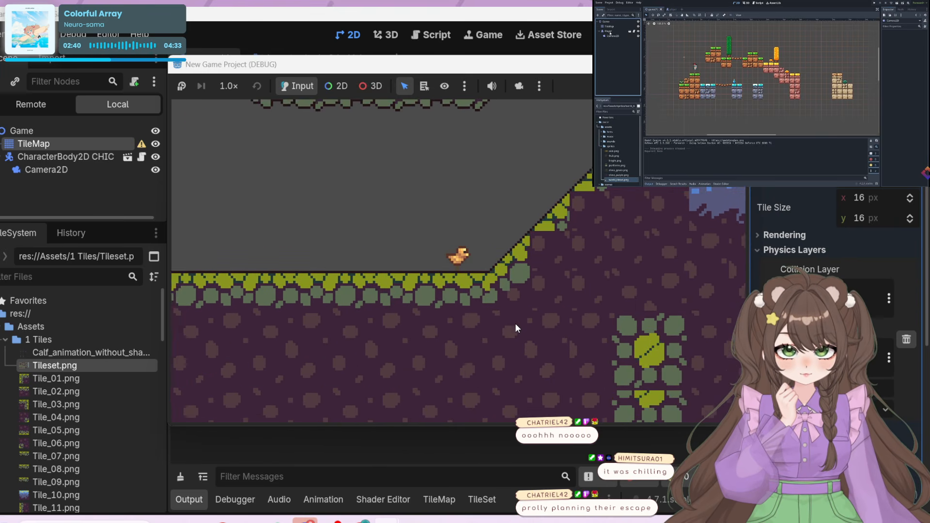
key(Right)
key(space)
key(Left)
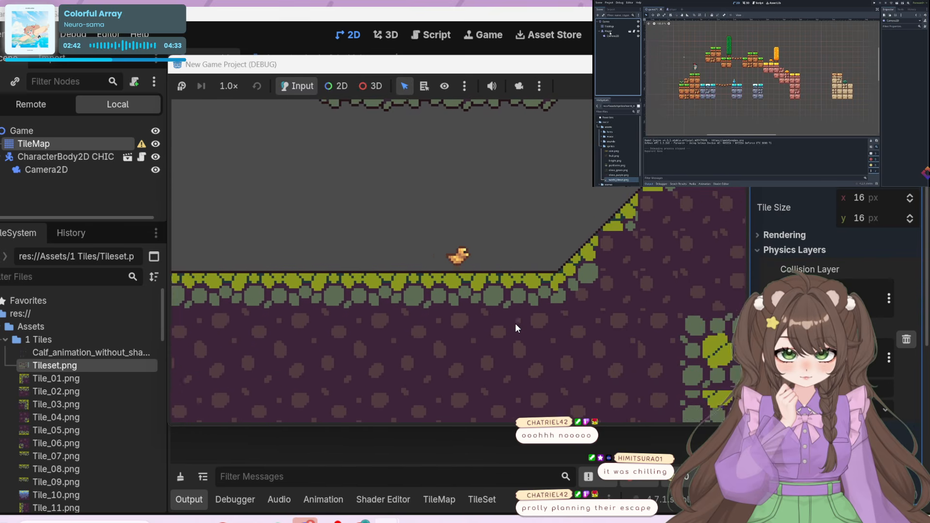
click(733, 65)
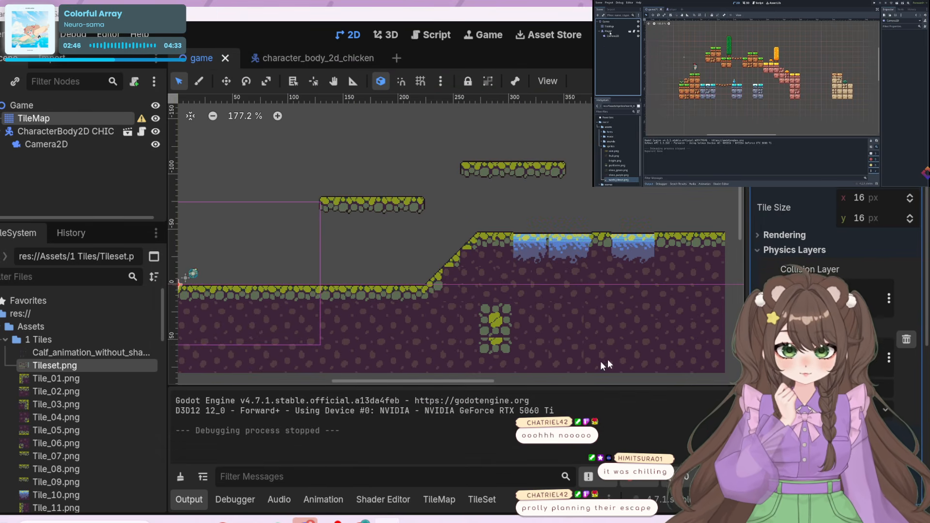
Reshape the slope's Physics Layer 0 polygon into a triangle slightly overhanging its lower-left and upper-right corners, and paint it onto both left slope tiles of the peak
click(490, 501)
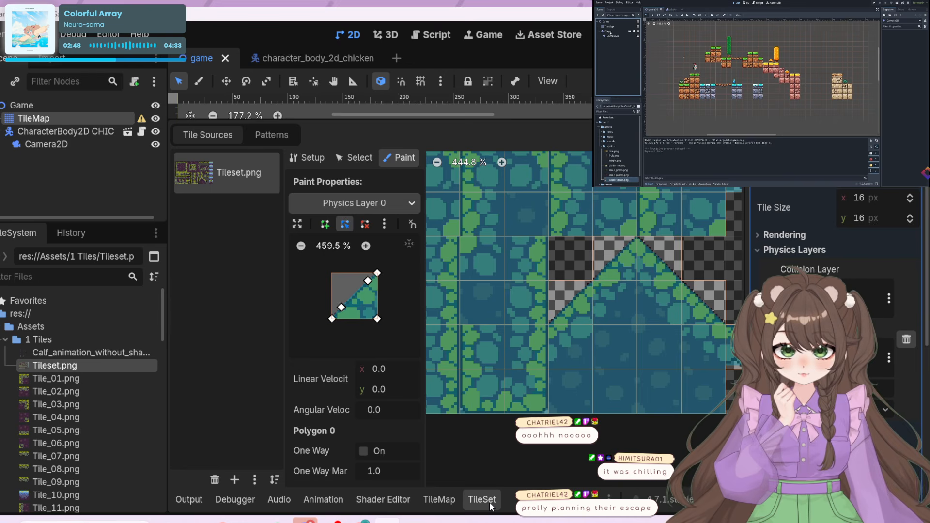
click(577, 300)
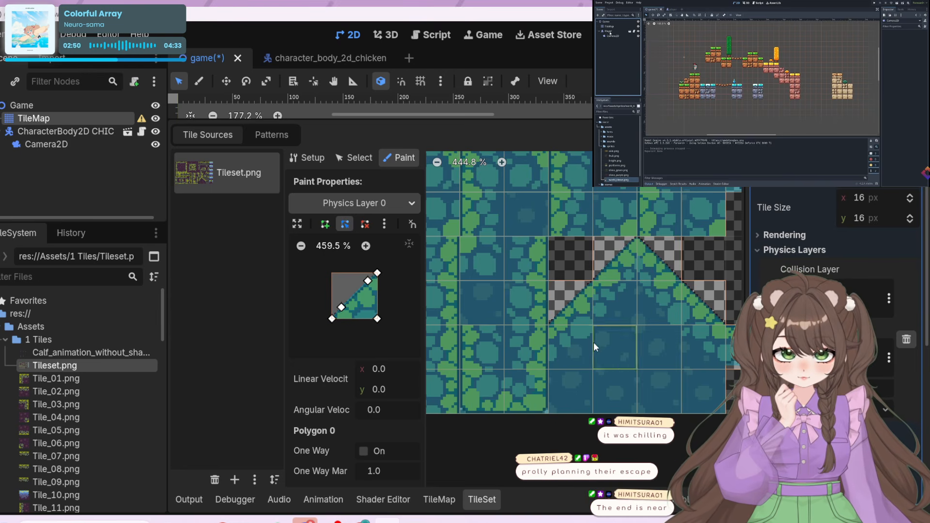
right_click(368, 281)
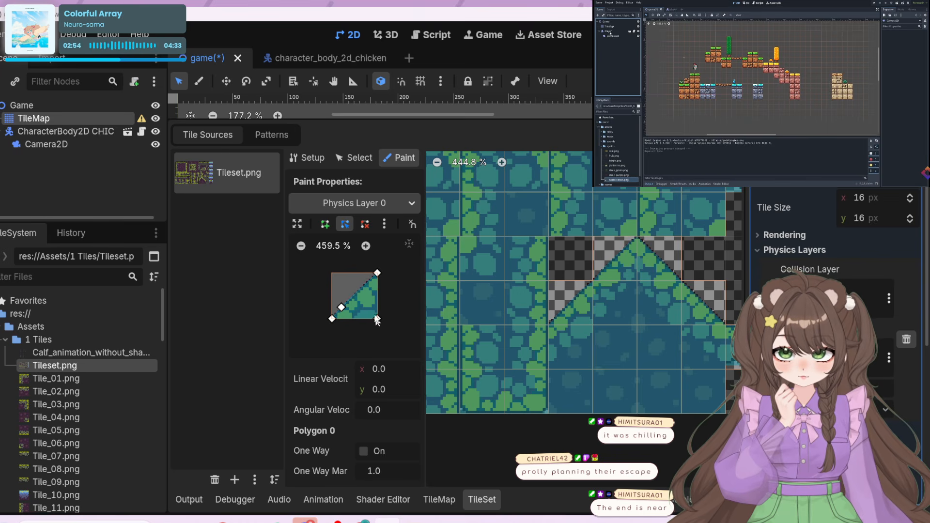
drag(341, 310, 343, 305)
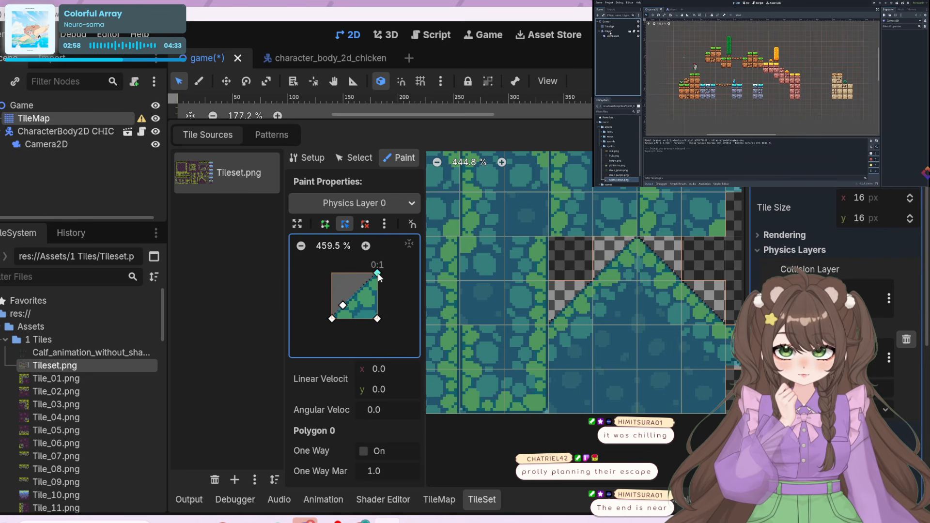
drag(379, 278, 378, 275)
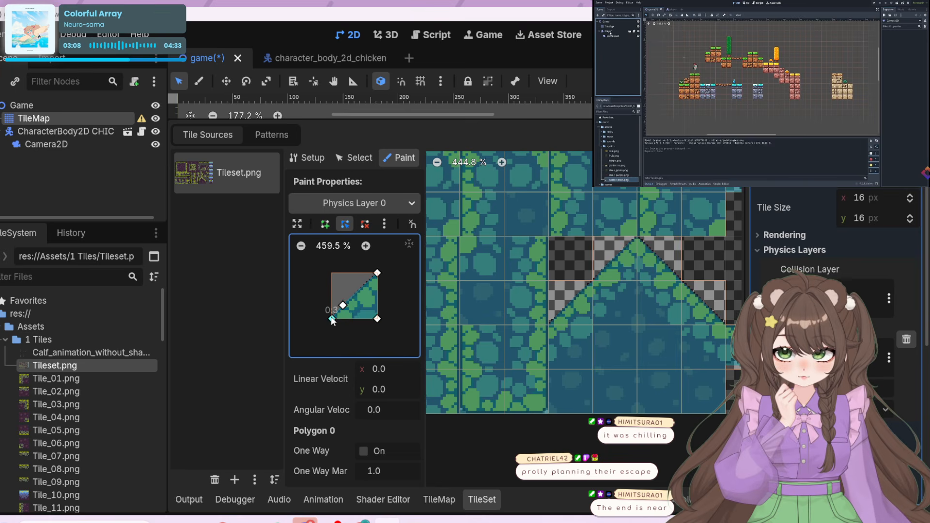
drag(332, 319, 327, 323)
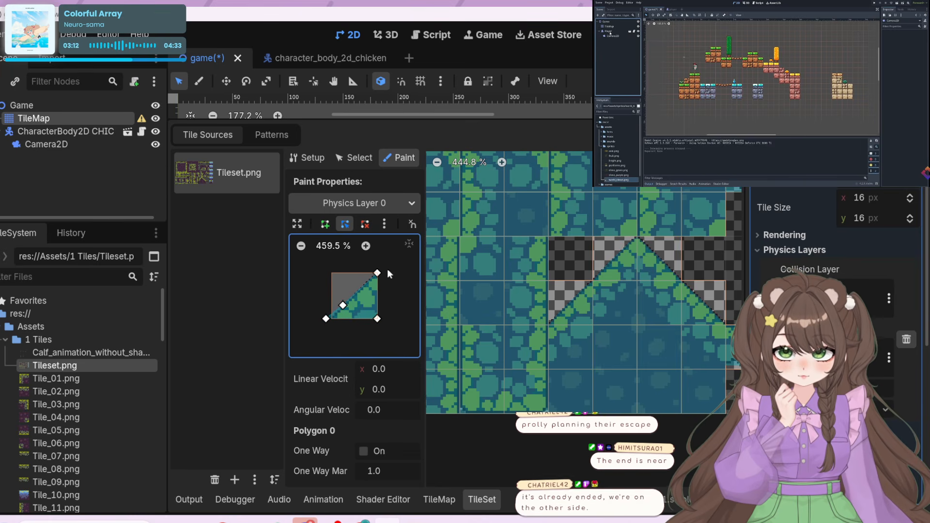
drag(377, 271, 378, 267)
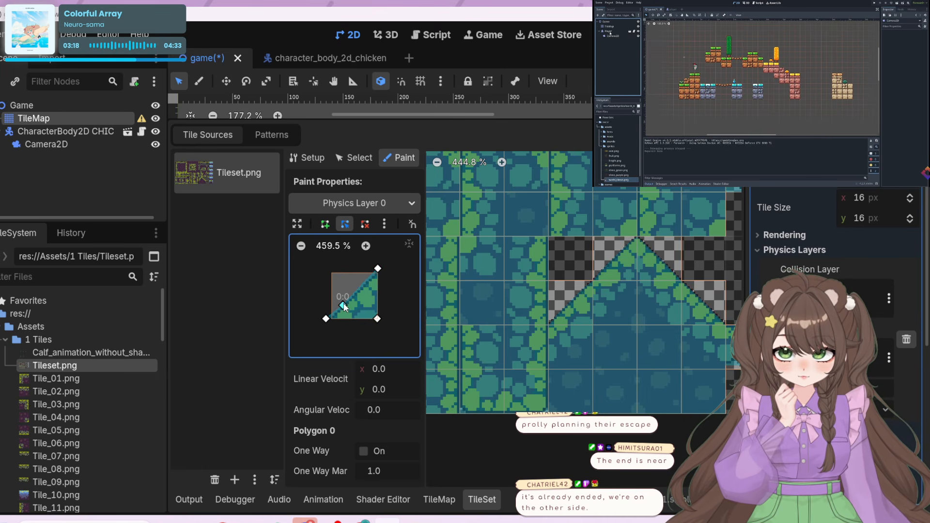
right_click(343, 303)
click(577, 307)
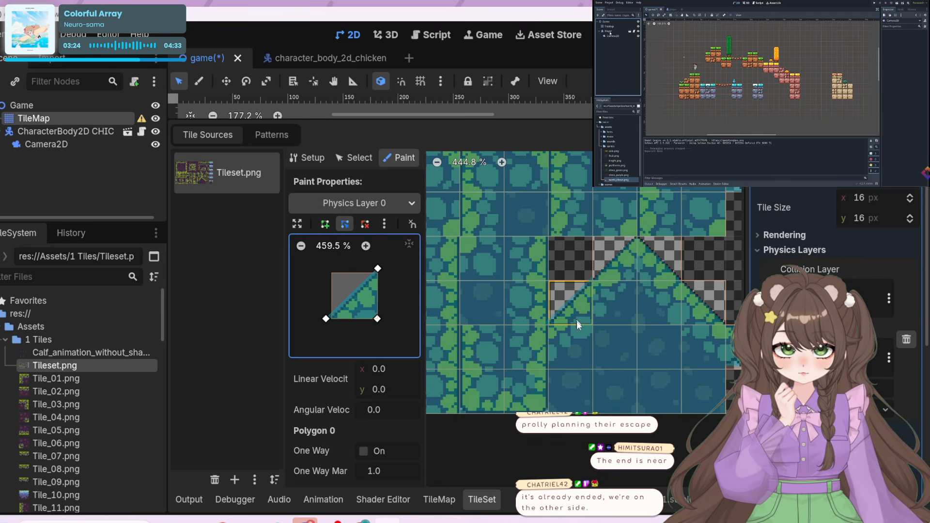
click(618, 249)
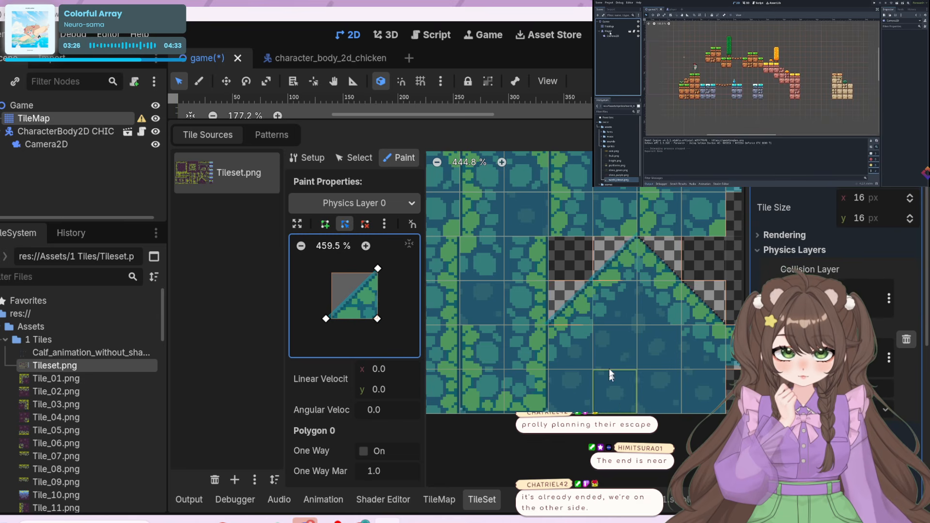
Run the project and test jumping the chicken over the grassy slope and back down to its foot
key(F5)
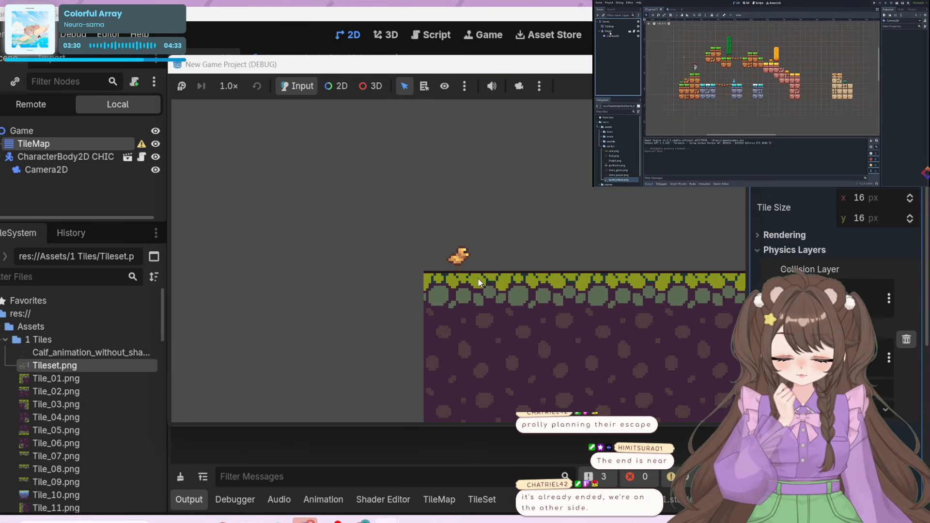
key(Right)
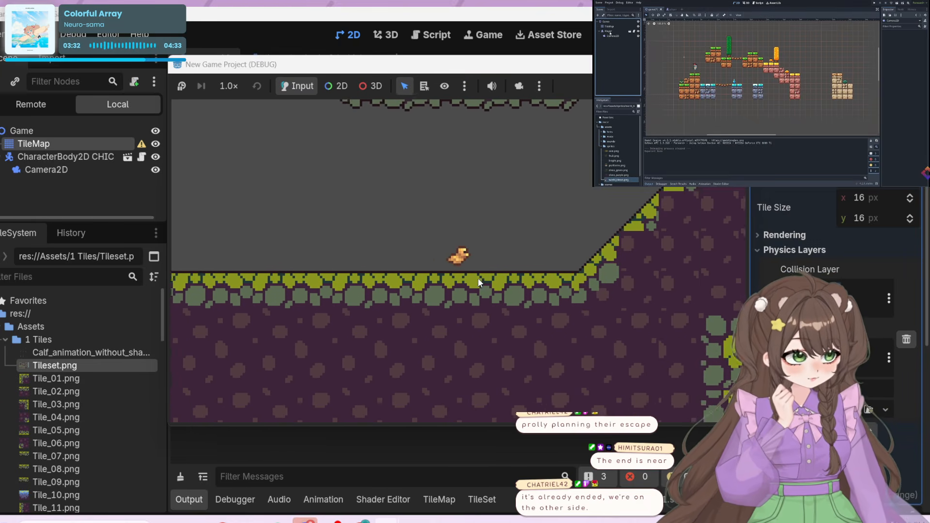
key(Right)
key(space)
key(Right)
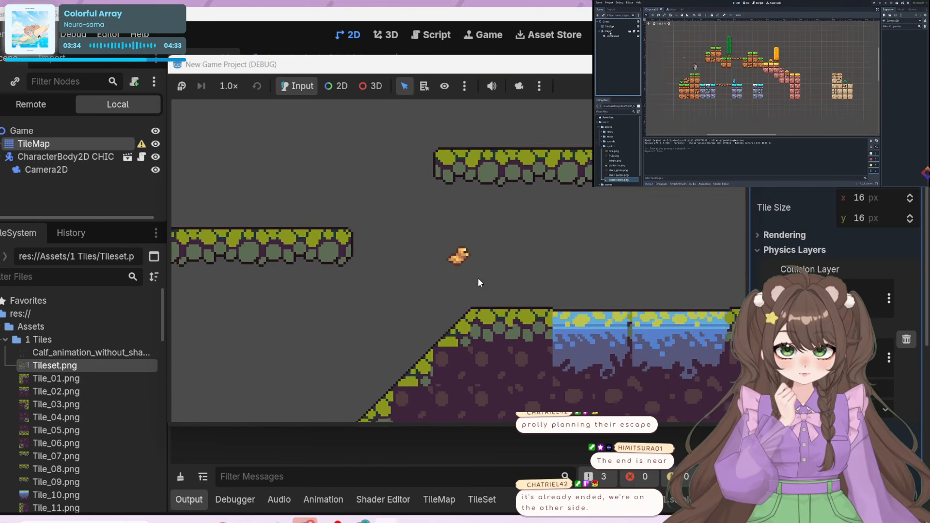
key(Left)
key(space)
key(Left)
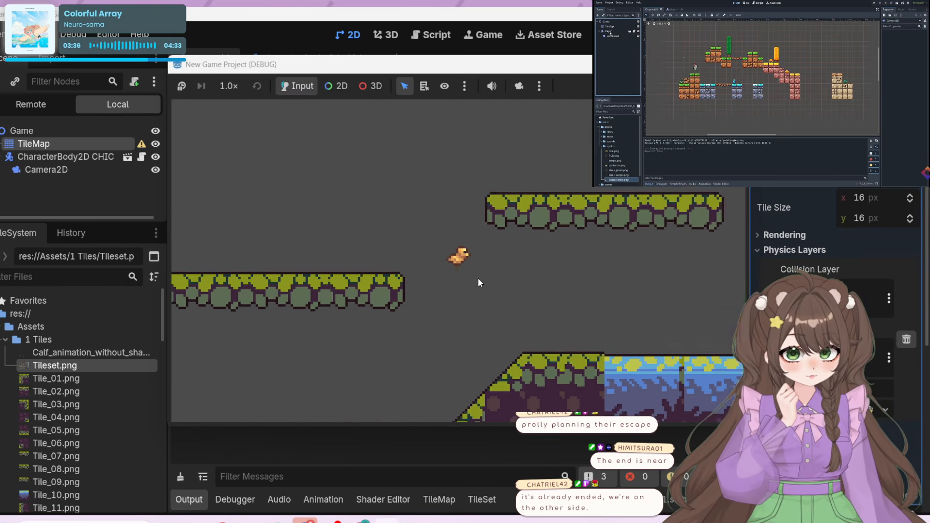
key(Right)
key(Left)
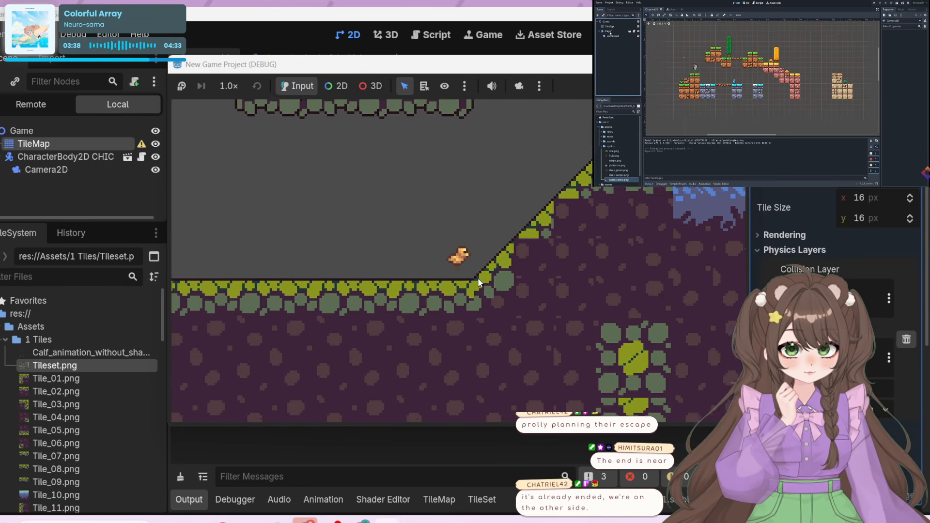
Move the chicken up the slope, down to its foot, and up to the top again to check the diagonal collision
key(Right)
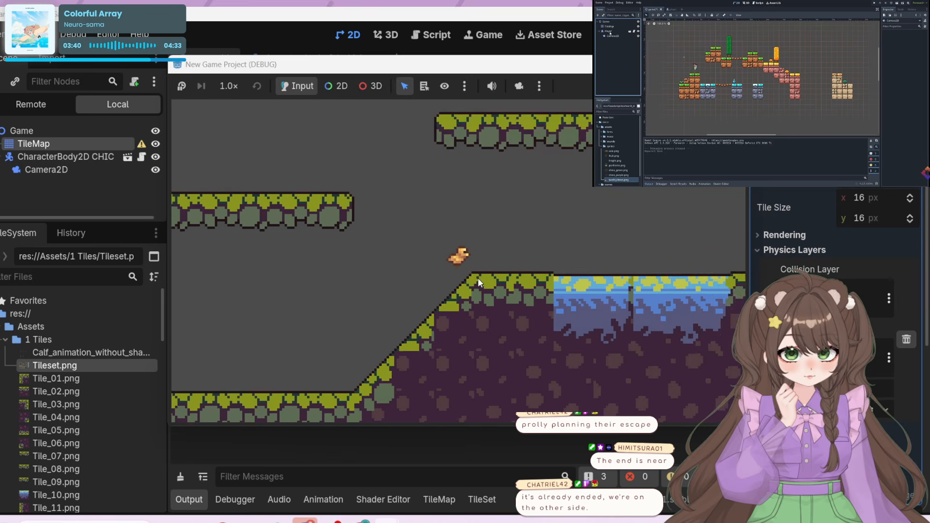
key(Left)
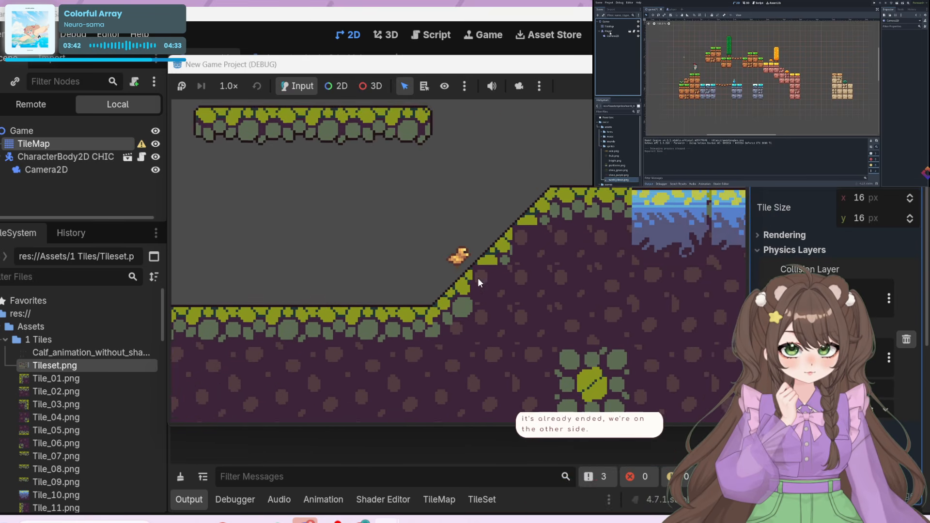
key(Left)
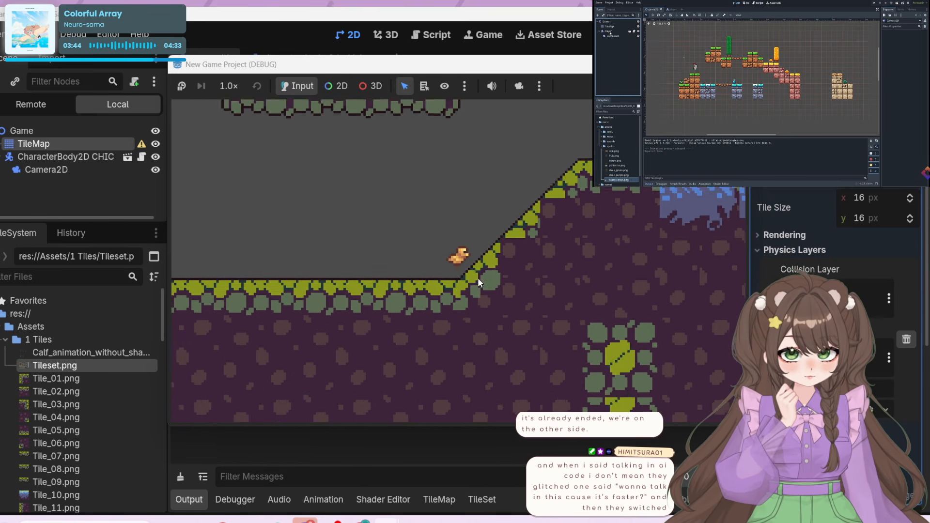
key(Right)
key(space)
key(Right)
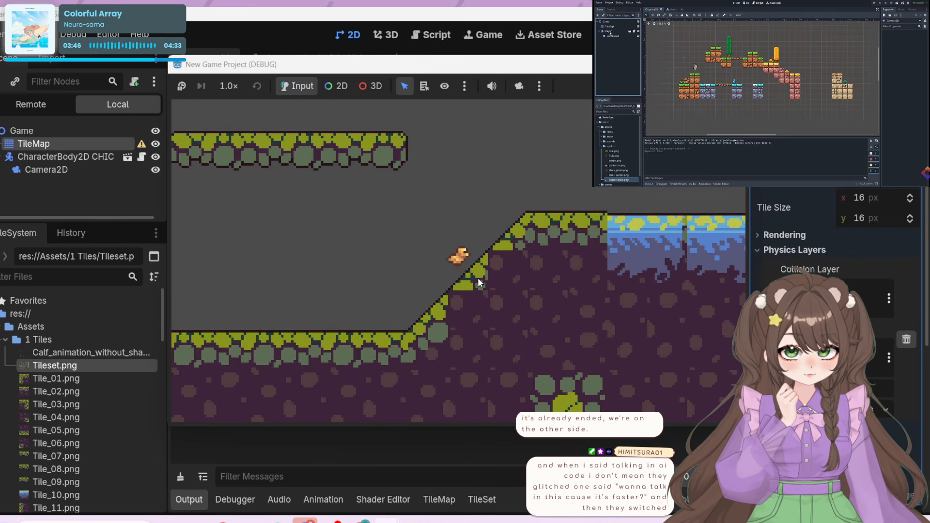
key(Right)
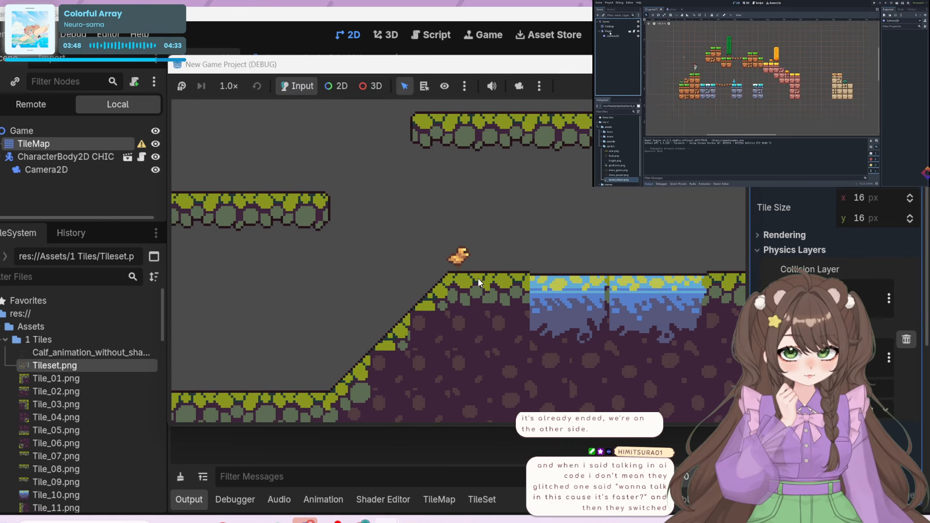
Finish the playtest with one more descent, jump and climb on the slope, and save the game scene
key(Left)
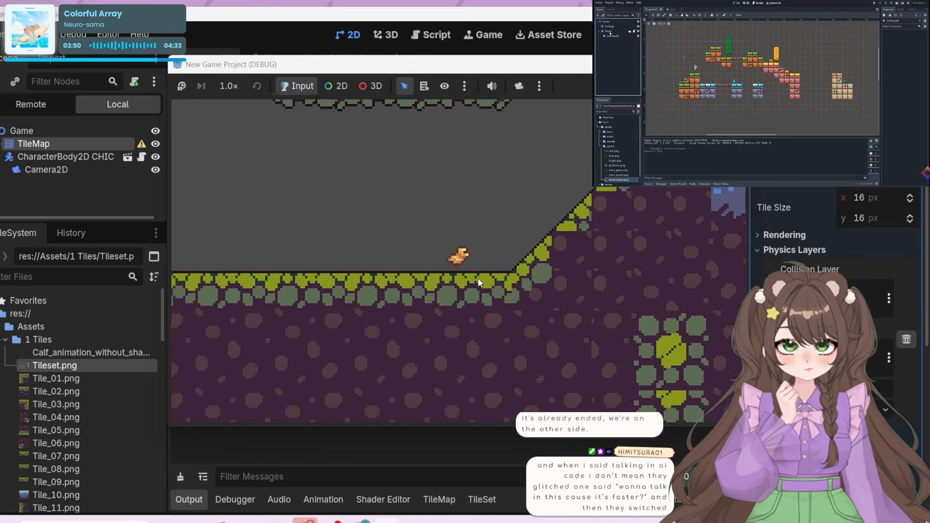
key(Right)
key(space)
key(Left)
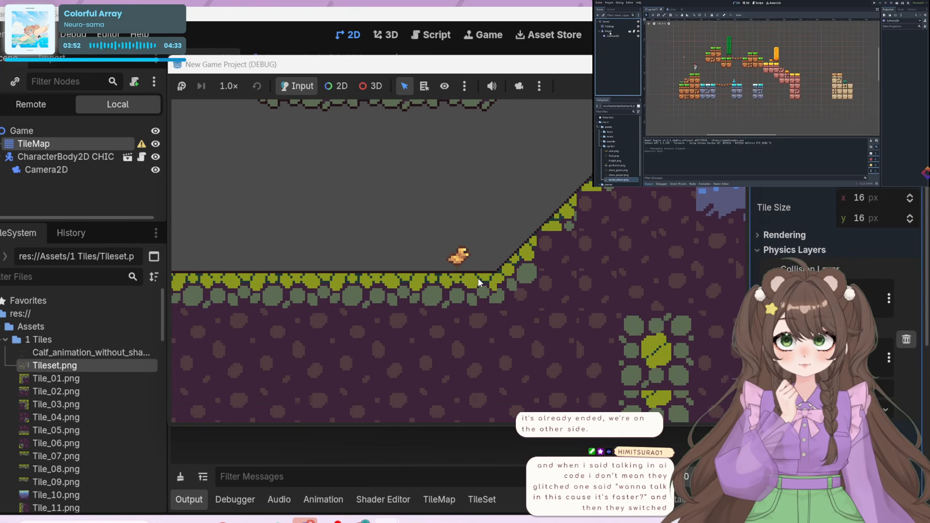
key(Right)
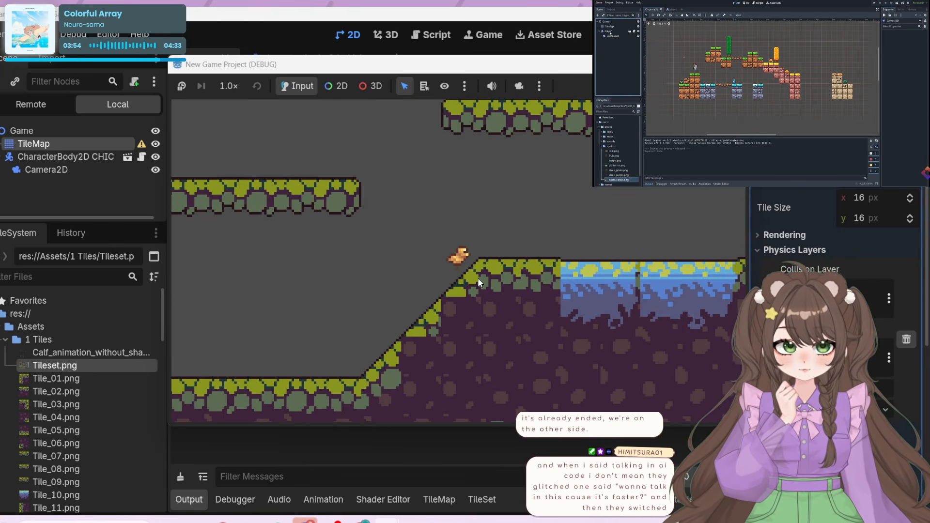
click(734, 64)
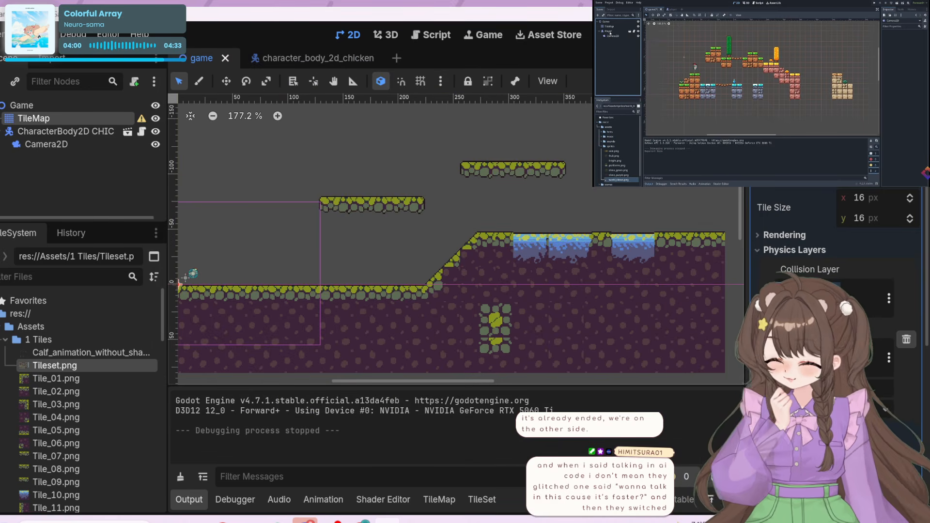
key(ctrl+s)
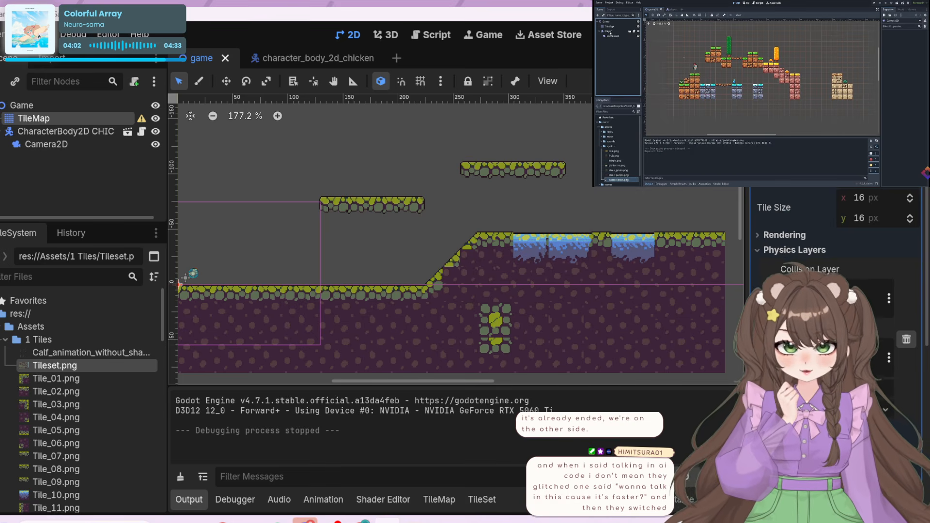